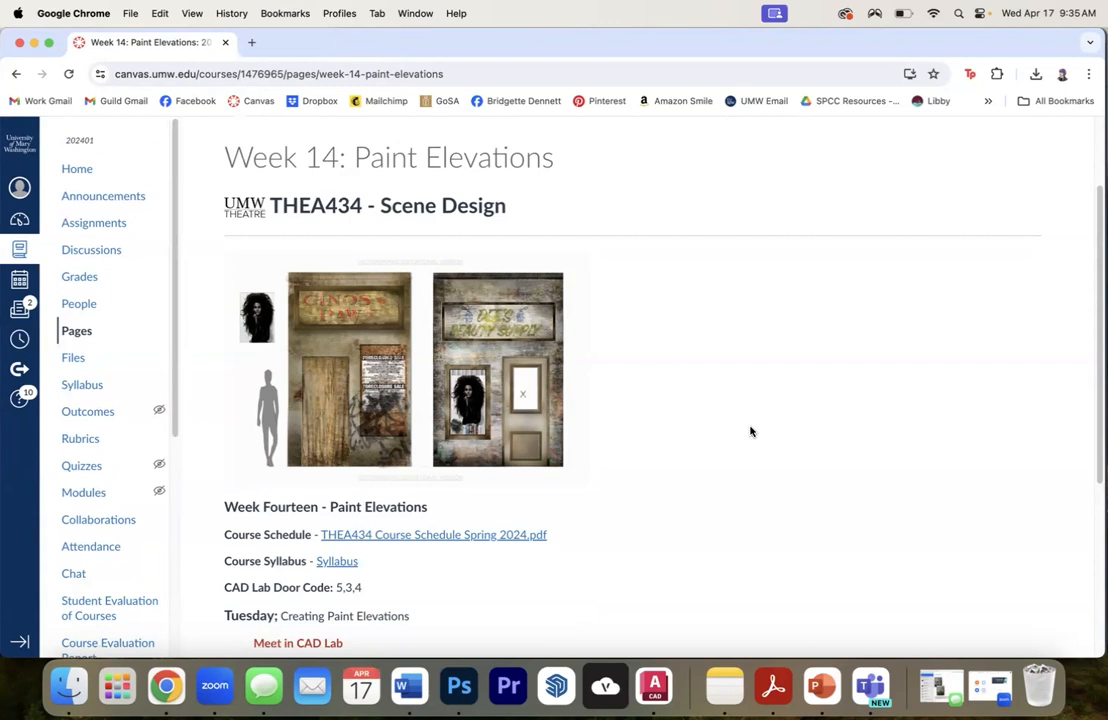
- Switch to AutoCAD and open the model space of Rocky_DraftingSept23.dwg
left_click(654, 684)
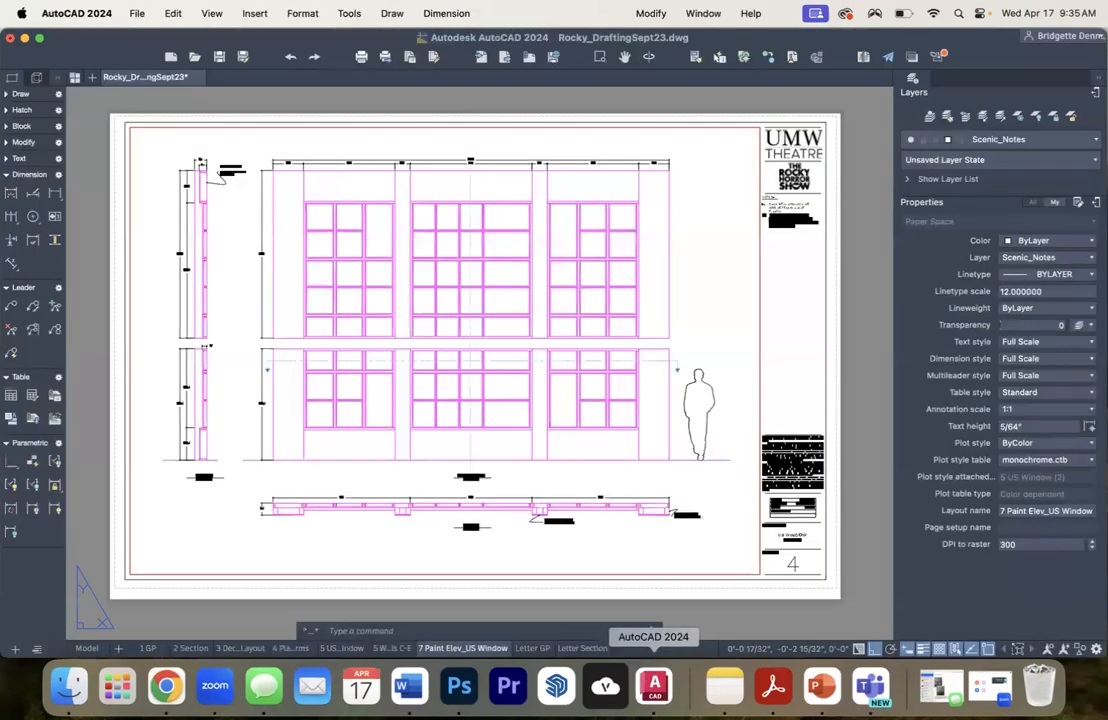
left_click(87, 648)
scroll(361, 483, "down", 3)
scroll(371, 507, "up", 8)
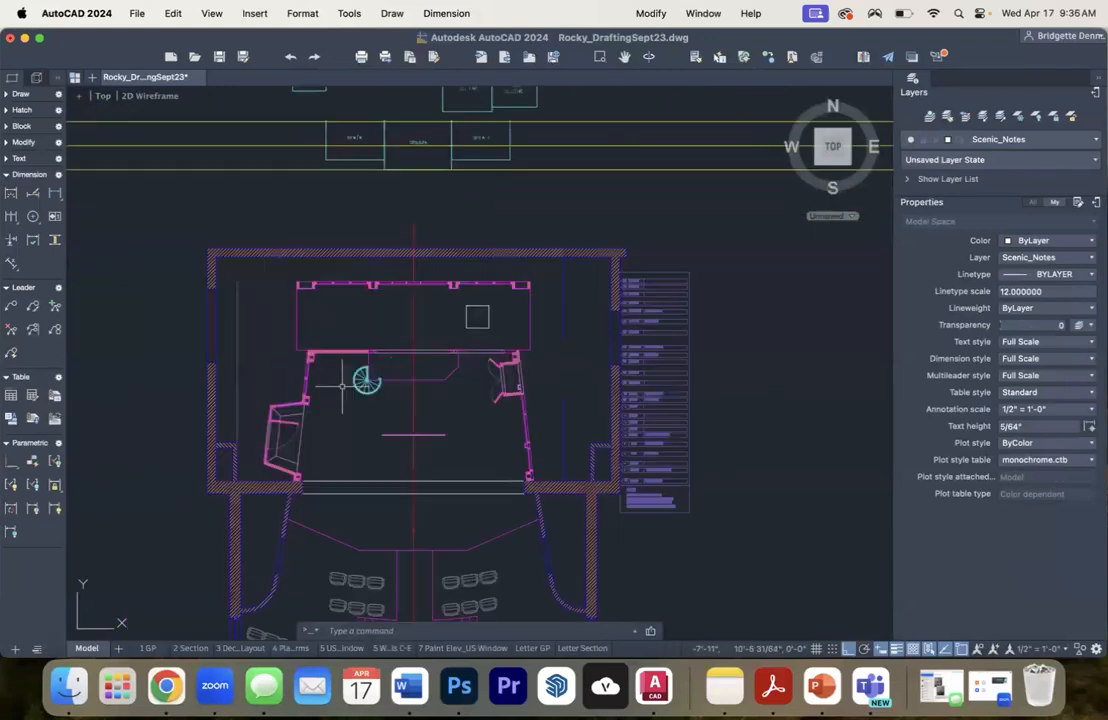
scroll(345, 390, "up", 3)
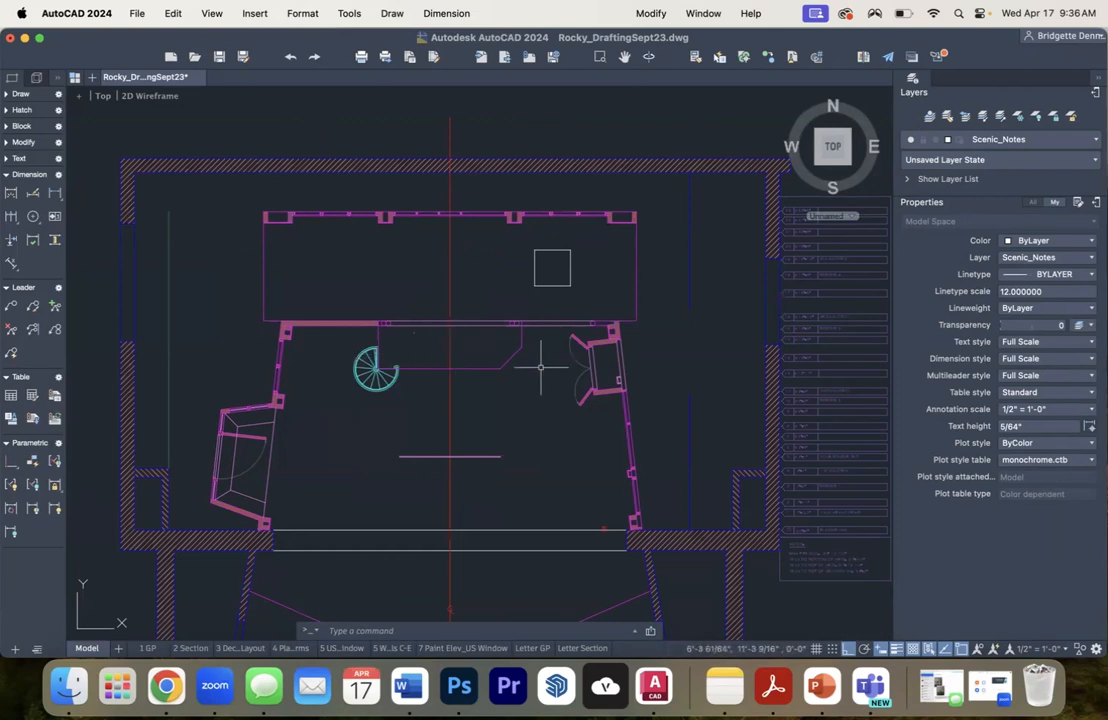
- Copy the three-bay window elevation, including its human figure, straight down into the empty area beneath the original
scroll(515, 362, "down", 3)
scroll(588, 362, "down", 3)
left_click_drag(655, 364, 315, 369)
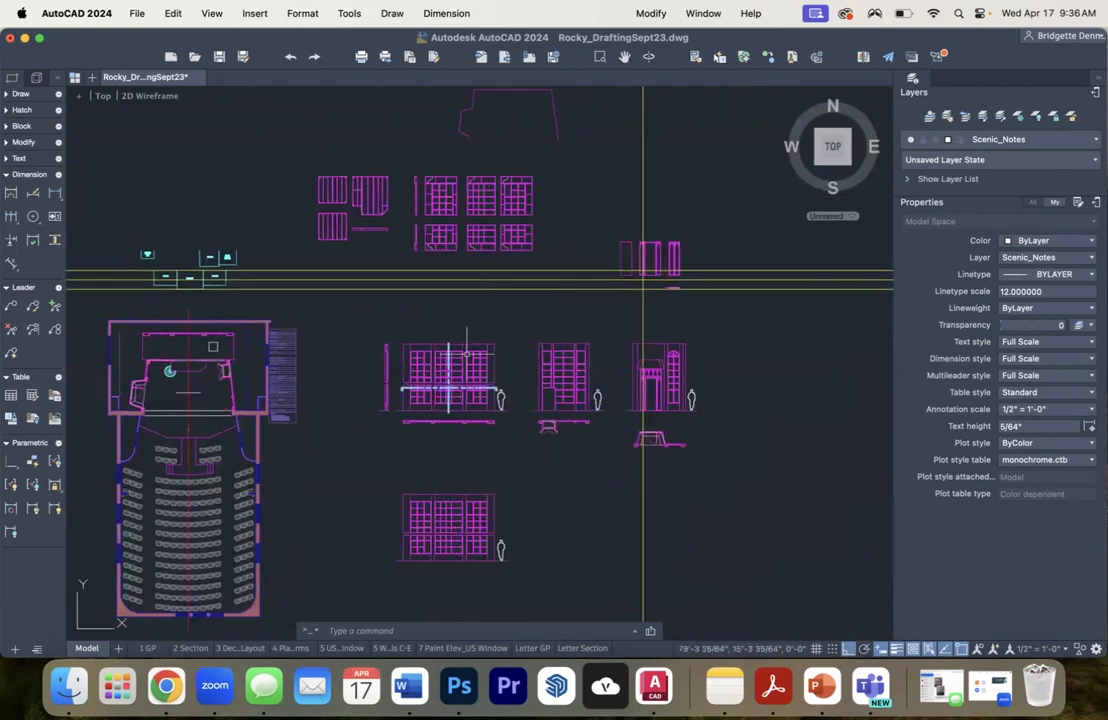
scroll(430, 360, "up", 3)
scroll(398, 383, "down", 3)
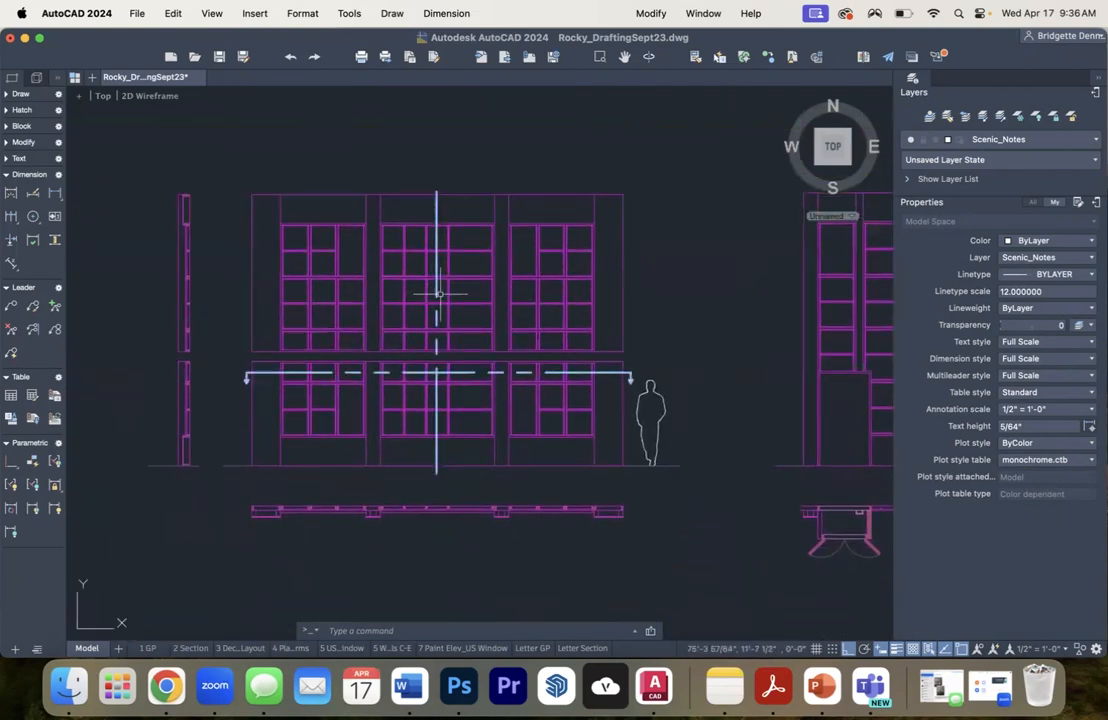
scroll(495, 307, "up", 2)
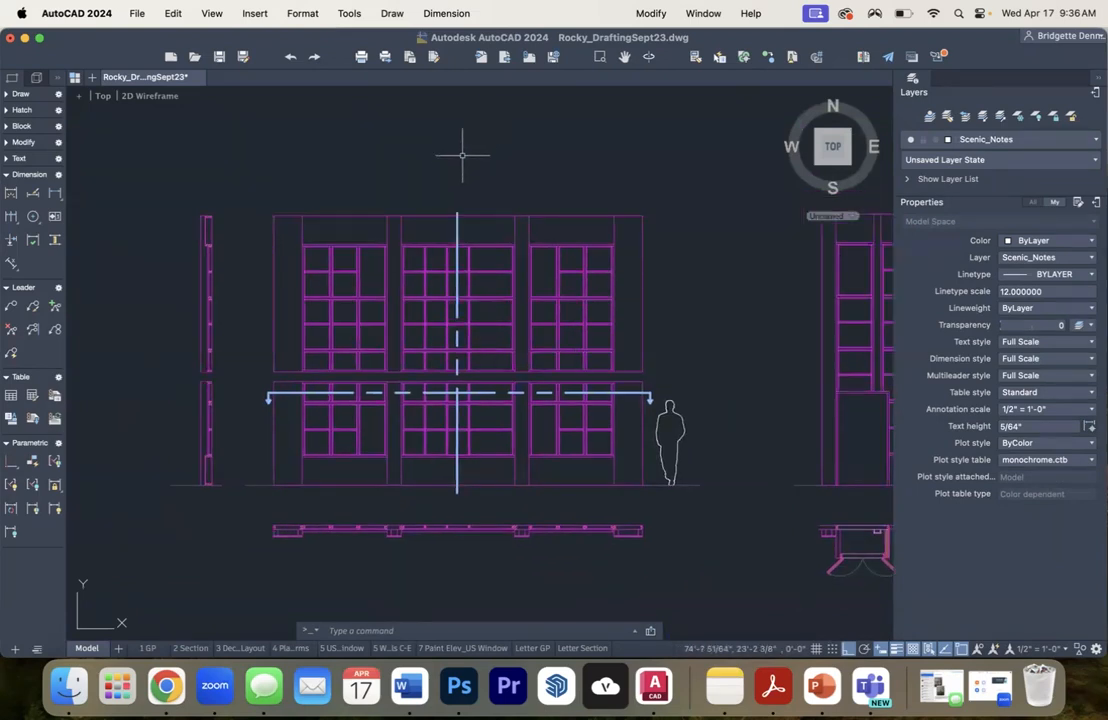
left_click(242, 189)
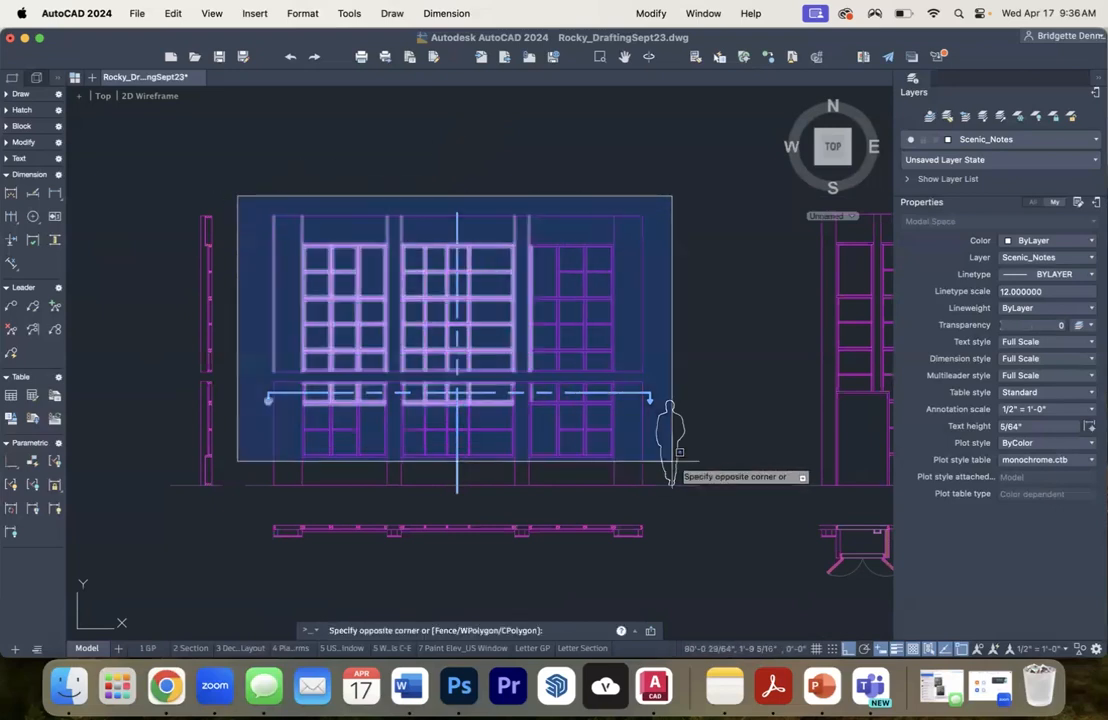
left_click(712, 503)
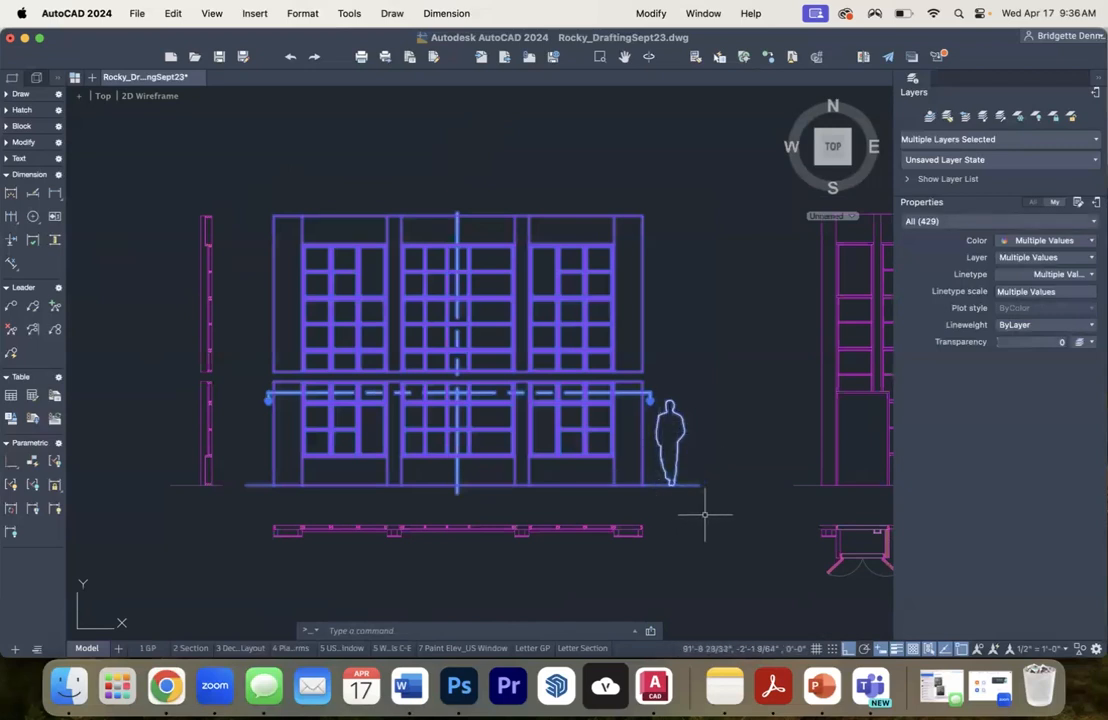
type("copy")
key("Return")
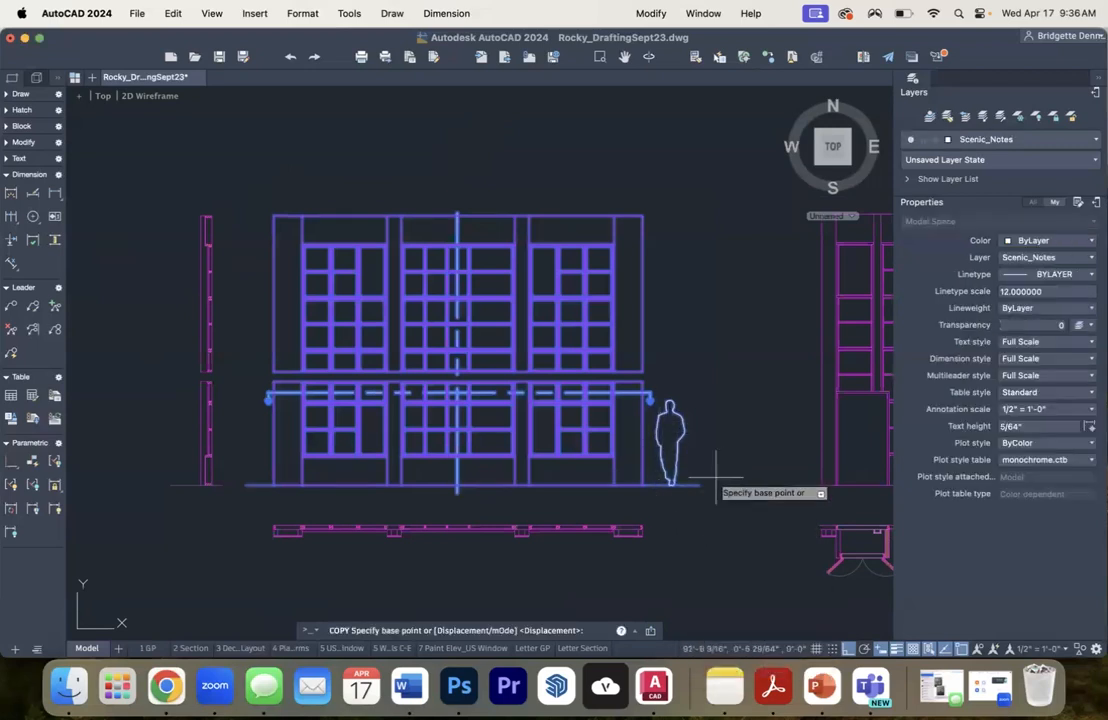
scroll(716, 440, "down", 2)
left_click(718, 374)
scroll(725, 470, "down", 5)
left_click_drag(720, 532, 607, 272)
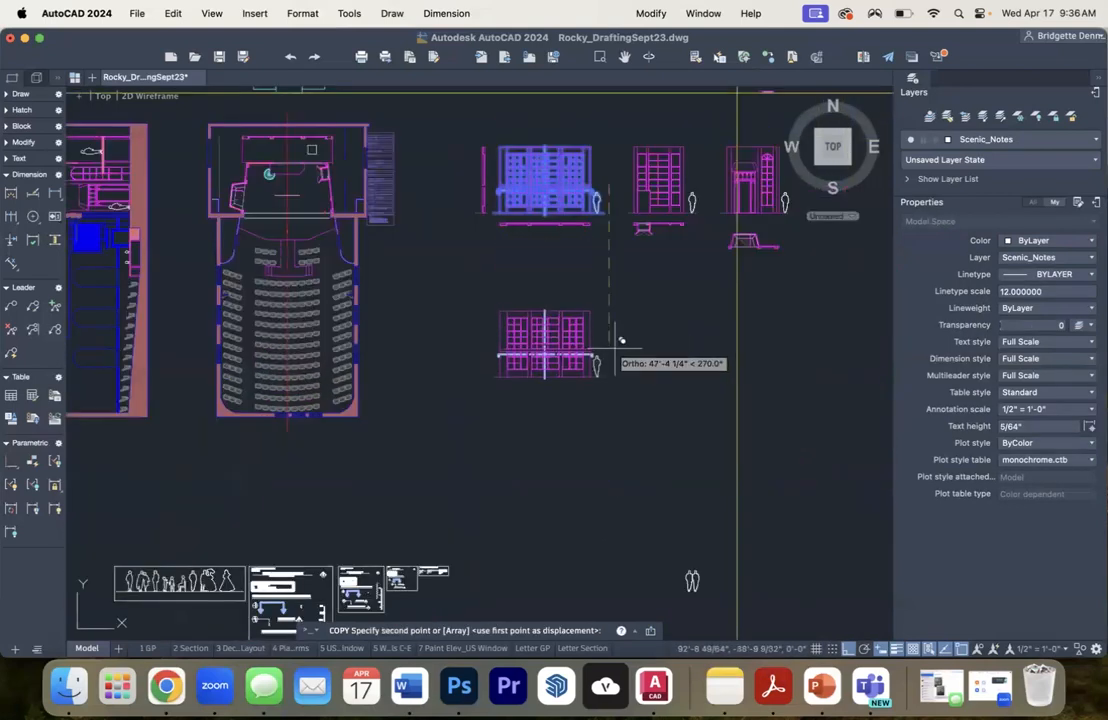
left_click(618, 328)
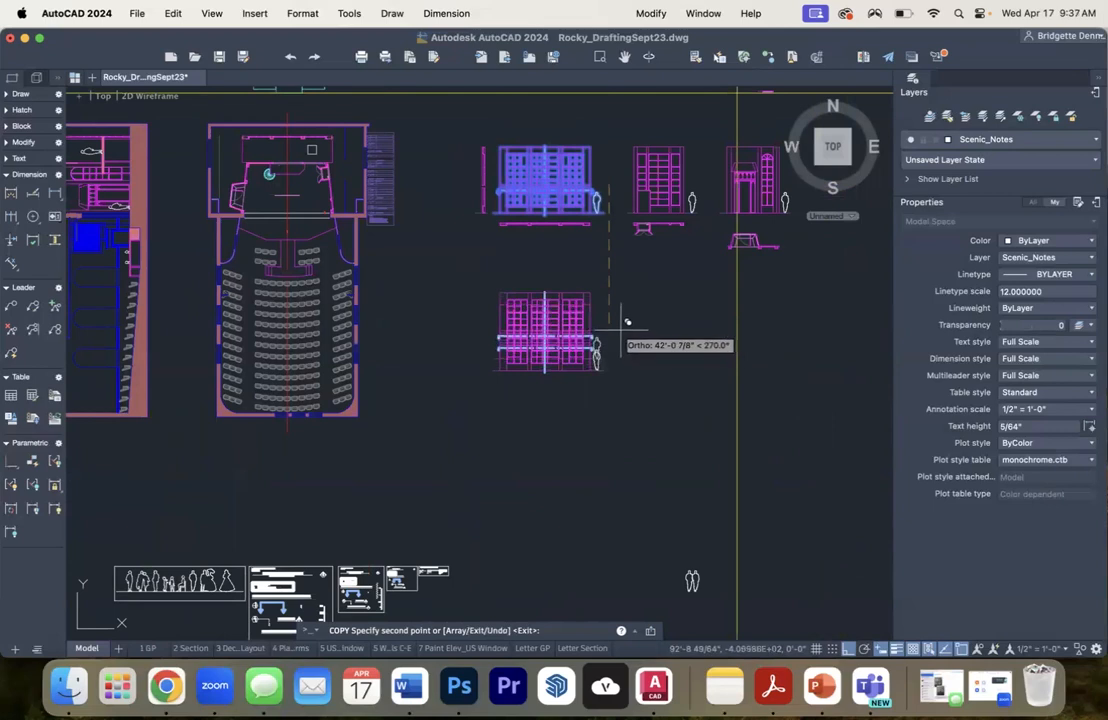
key("Escape")
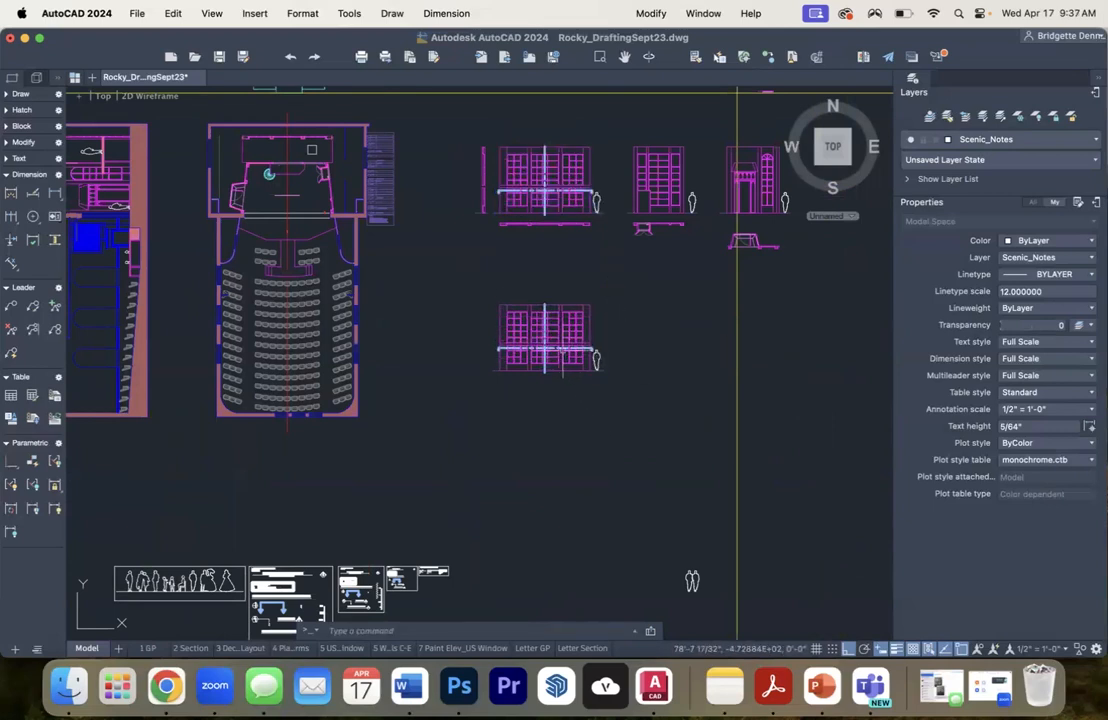
- Delete the dashed horizontal section line and its attached arrow from the copied window elevation
scroll(545, 348, "up", 8)
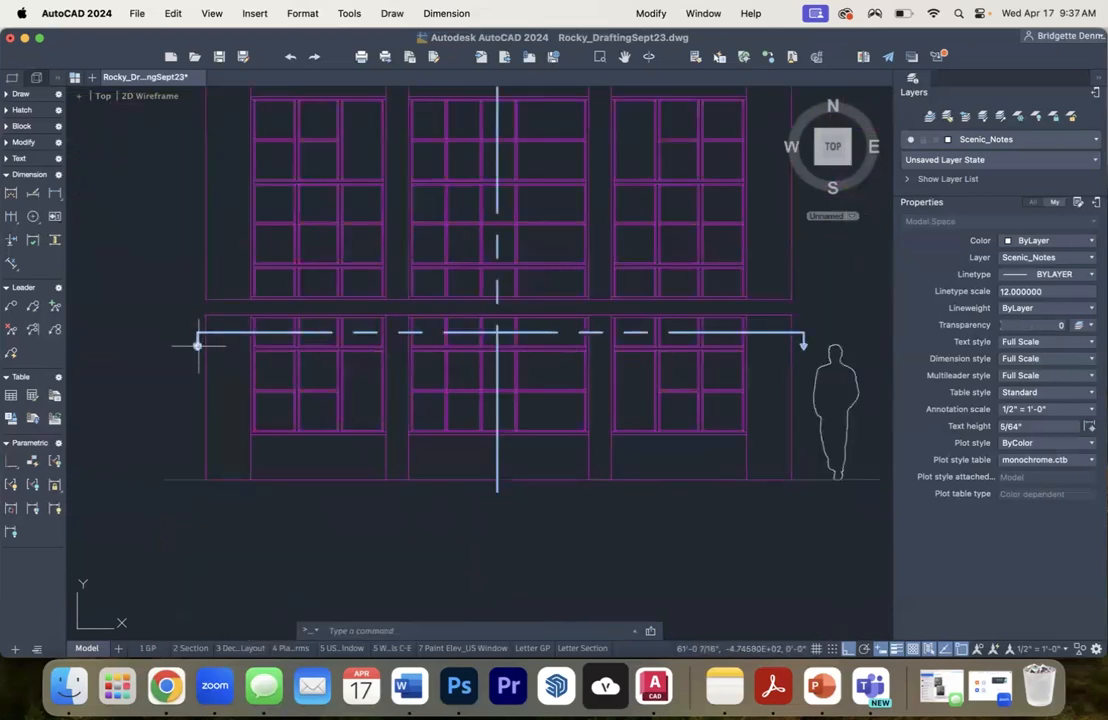
scroll(199, 349, "up", 5)
left_click(200, 350)
left_click(153, 306)
right_click(153, 306)
left_click(150, 308)
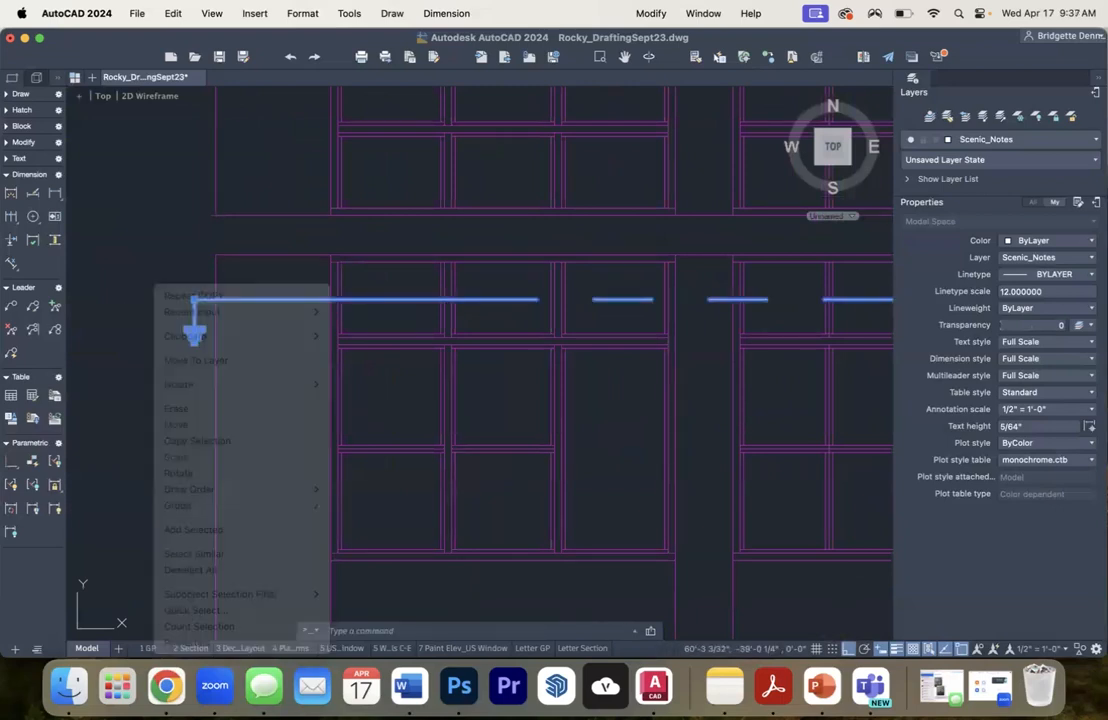
key("Escape")
scroll(341, 297, "down", 5)
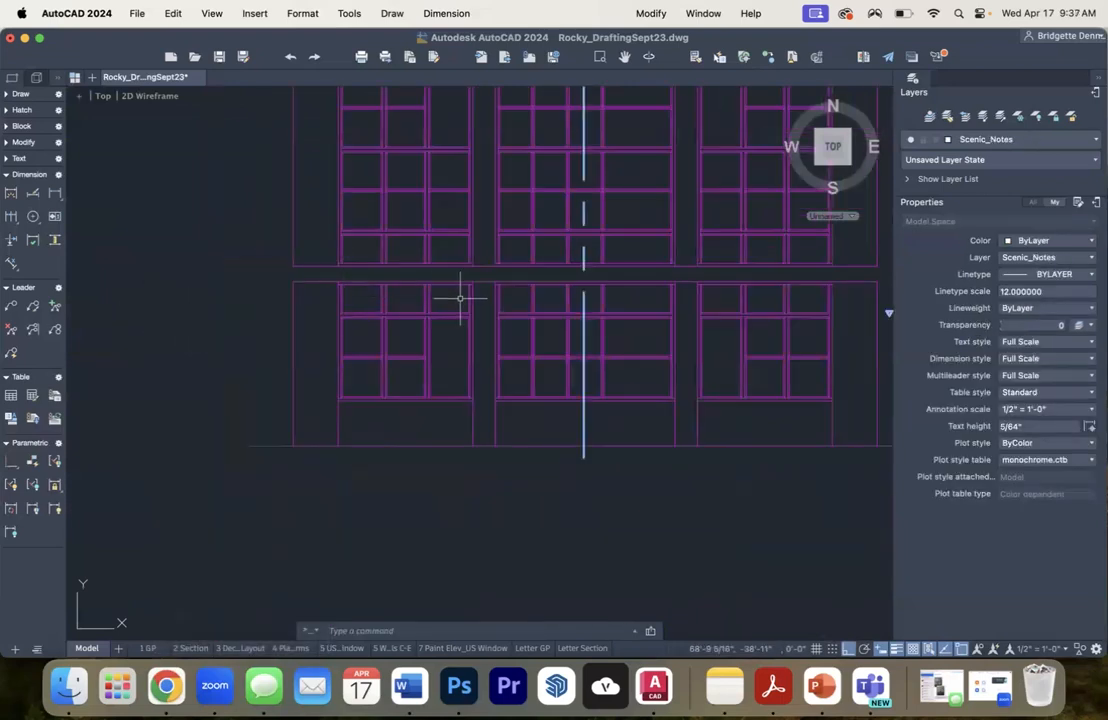
- Delete the vertical centre line and the leftover section arrow beside the figure from the copied elevation
left_click_drag(460, 297, 366, 414)
left_click(491, 367)
key("Delete")
scroll(813, 436, "up", 5)
left_click(804, 436)
left_click(784, 403)
key("Delete")
scroll(408, 522, "down", 5)
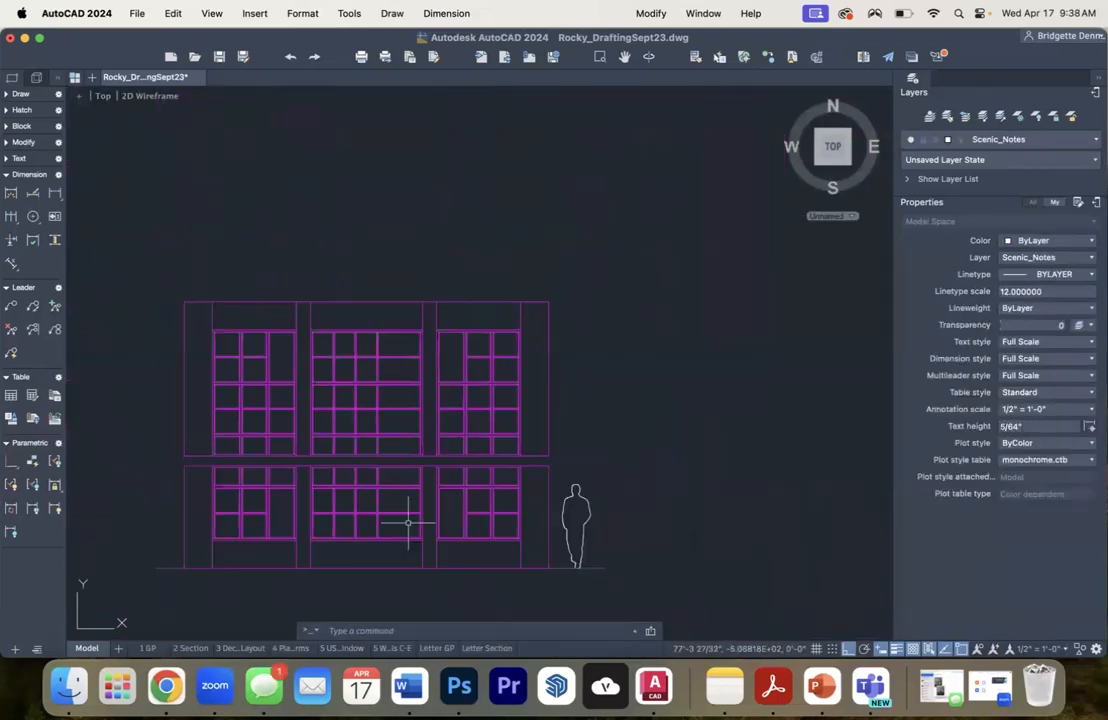
left_click_drag(329, 549, 383, 450)
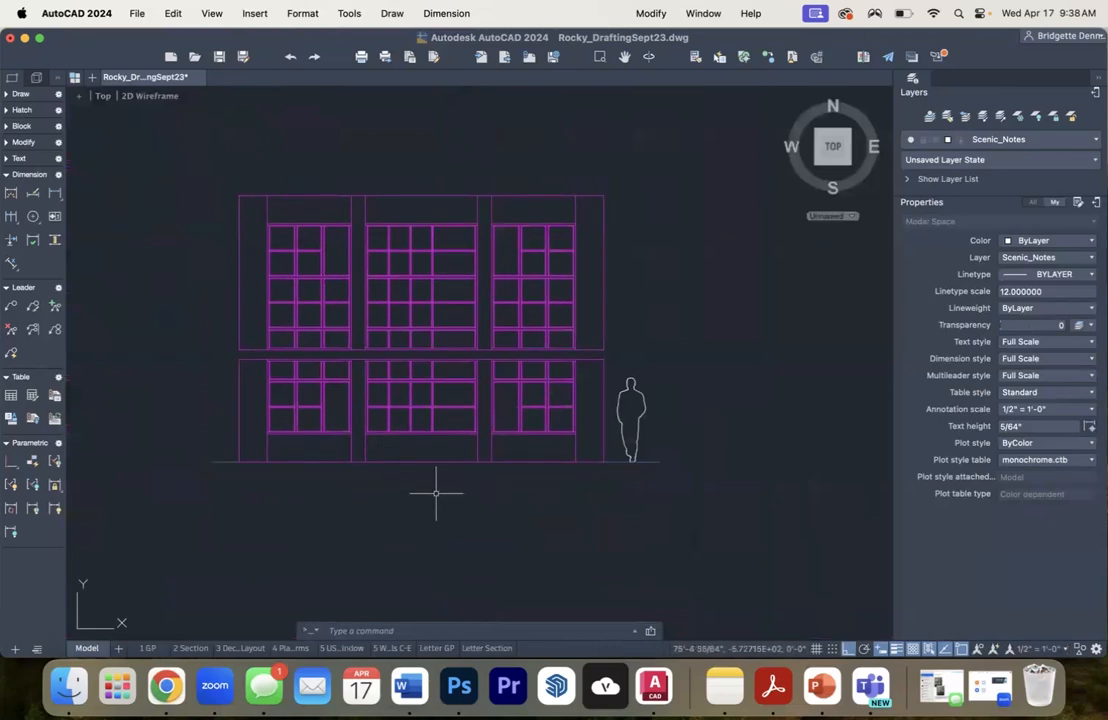
- Duplicate the 5 US Window layout
left_click(339, 648)
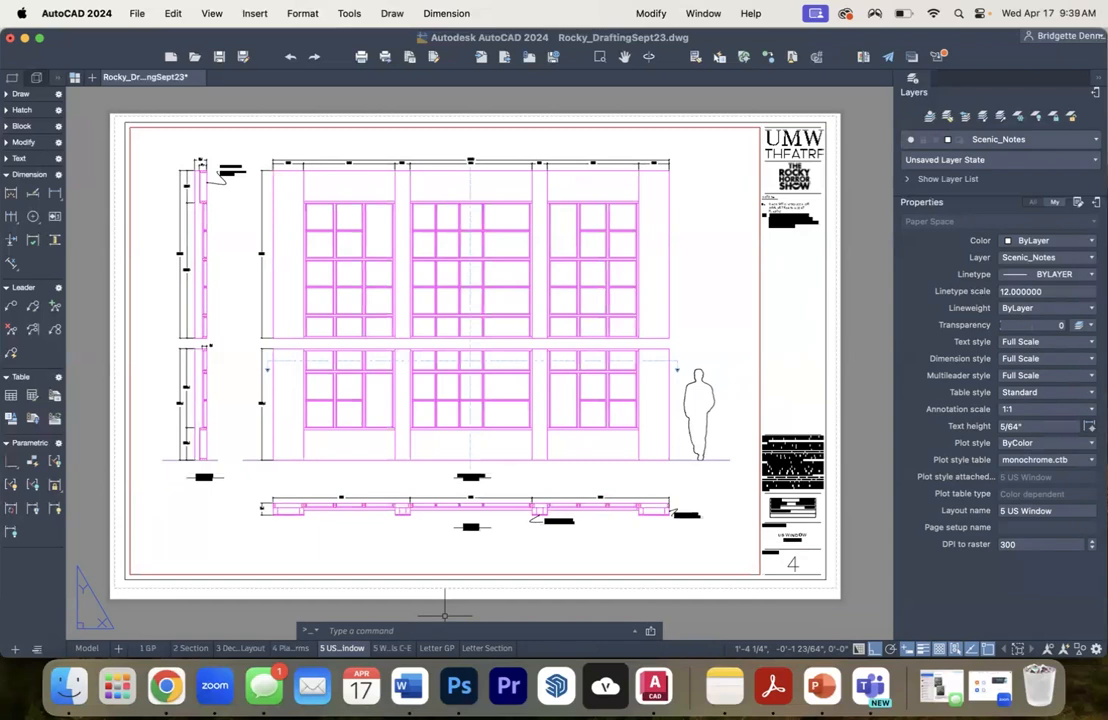
right_click(342, 649)
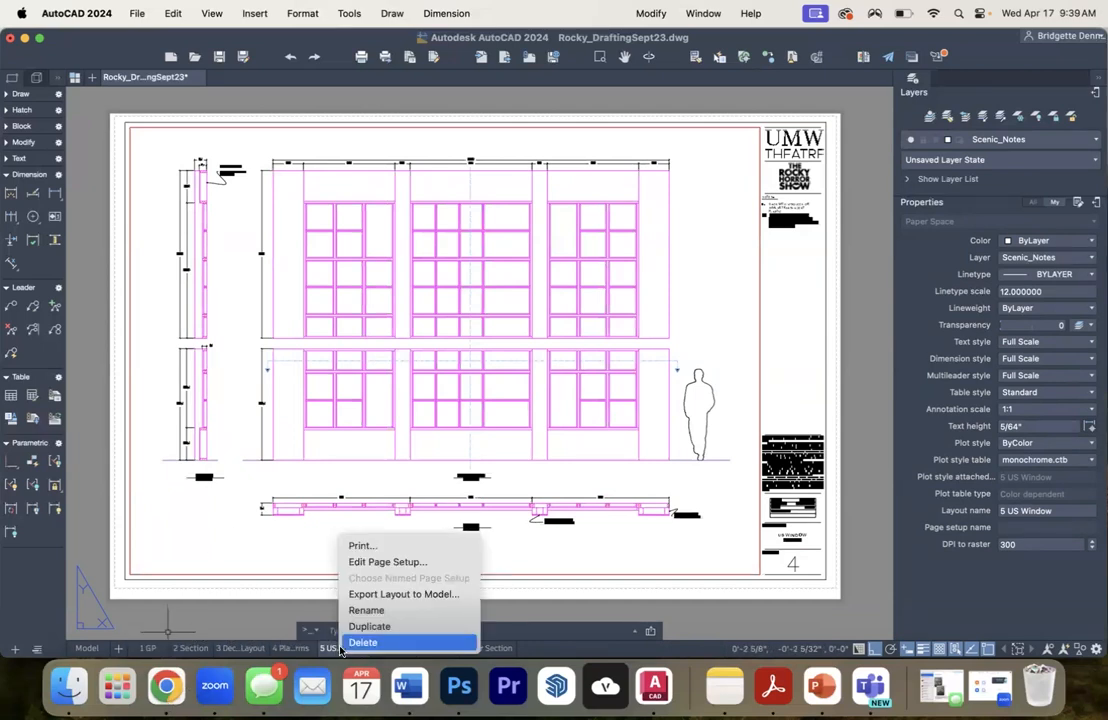
left_click(327, 627)
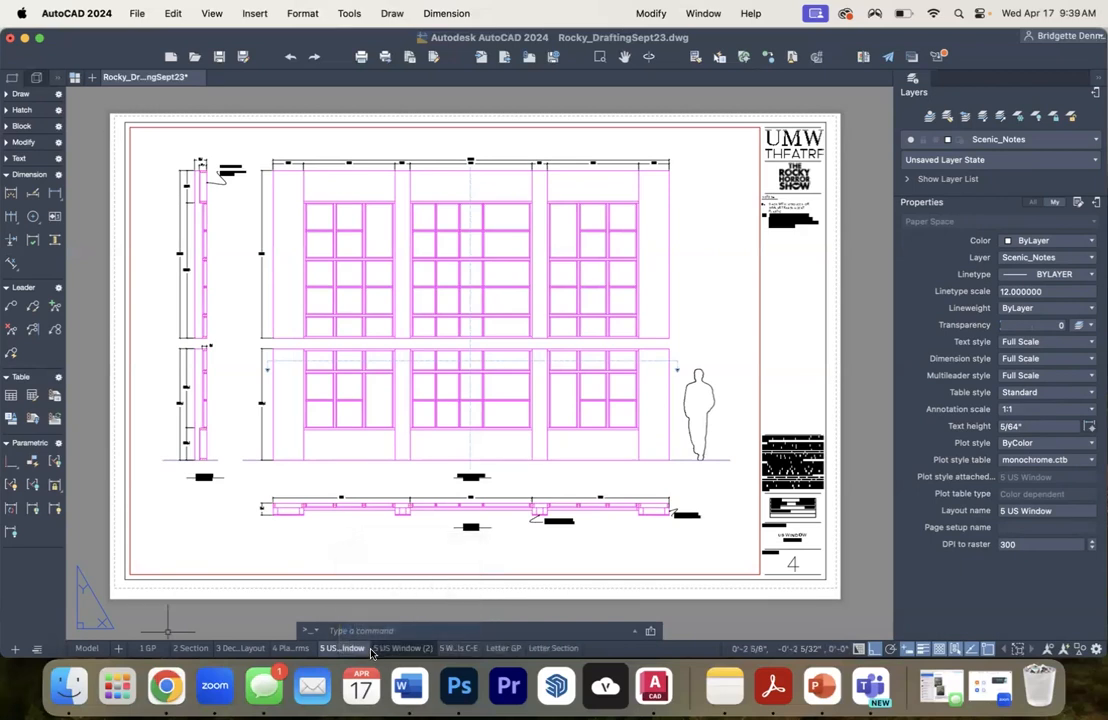
- Rename the duplicated layout 7 Paint Elev_US Window and move it directly before the Letter GP layout
left_click(391, 650)
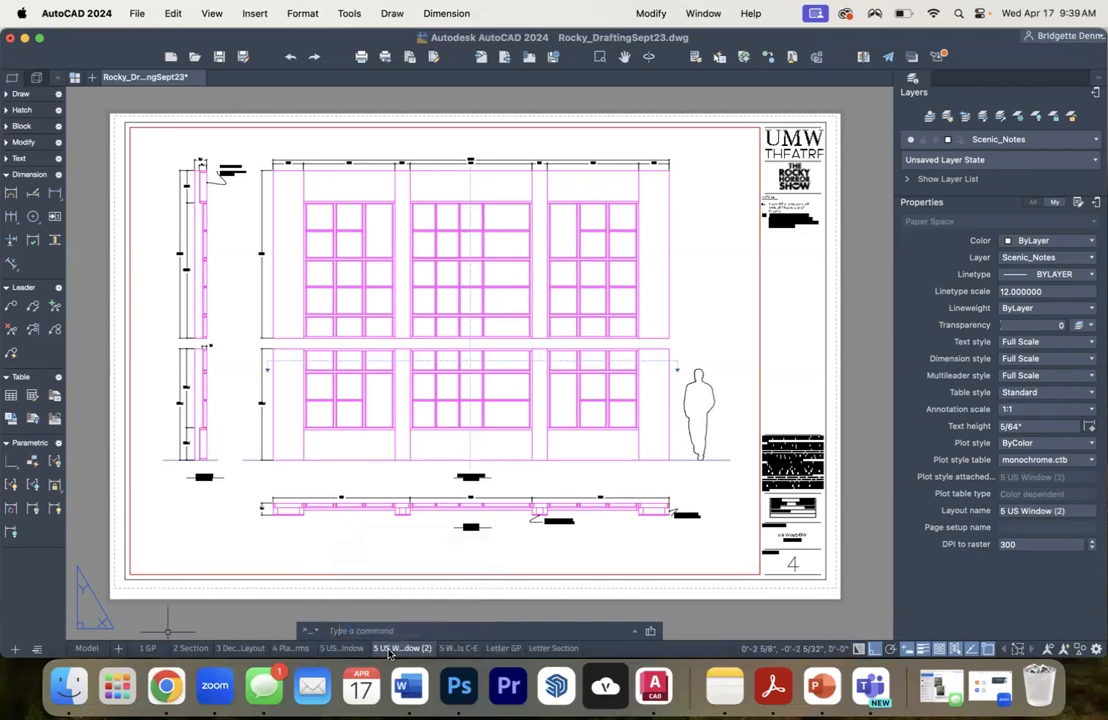
double_click(378, 647)
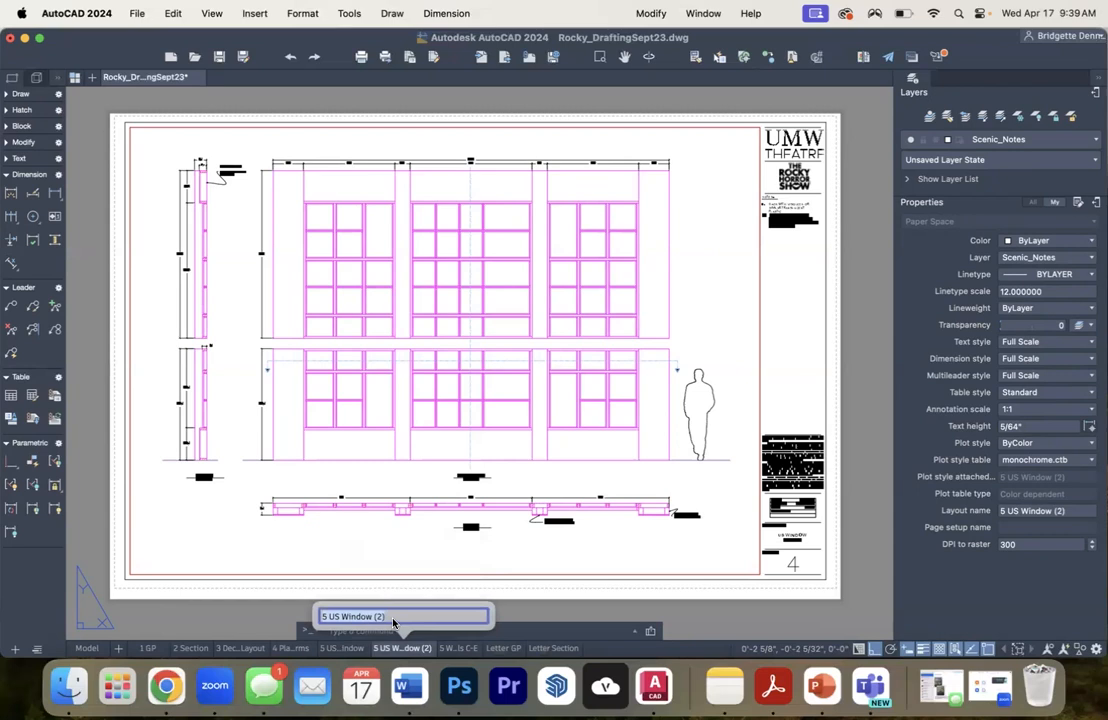
type("7")
type("Paint Elev_US Window")
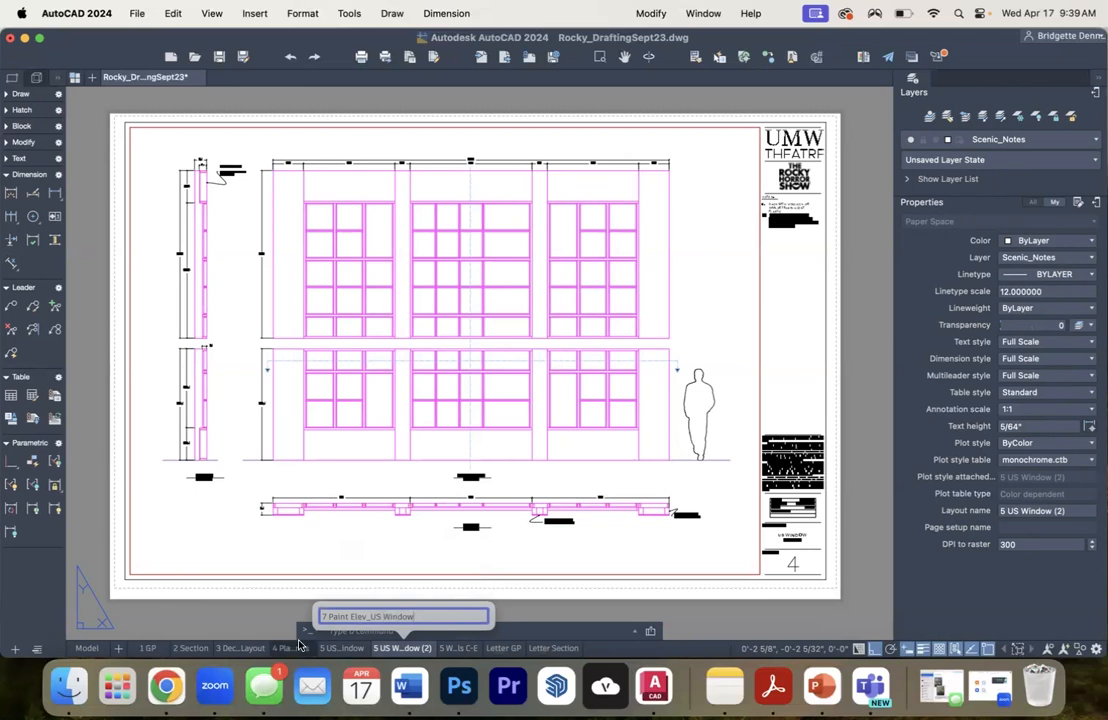
left_click(503, 610)
left_click(496, 615)
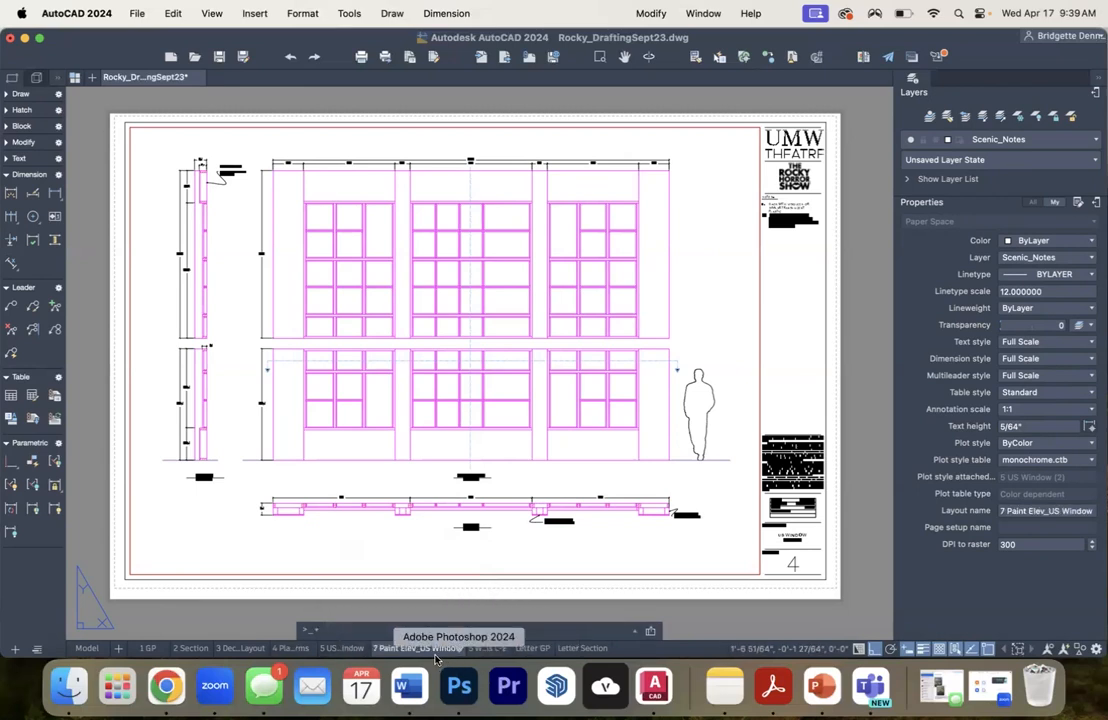
left_click_drag(430, 648, 473, 648)
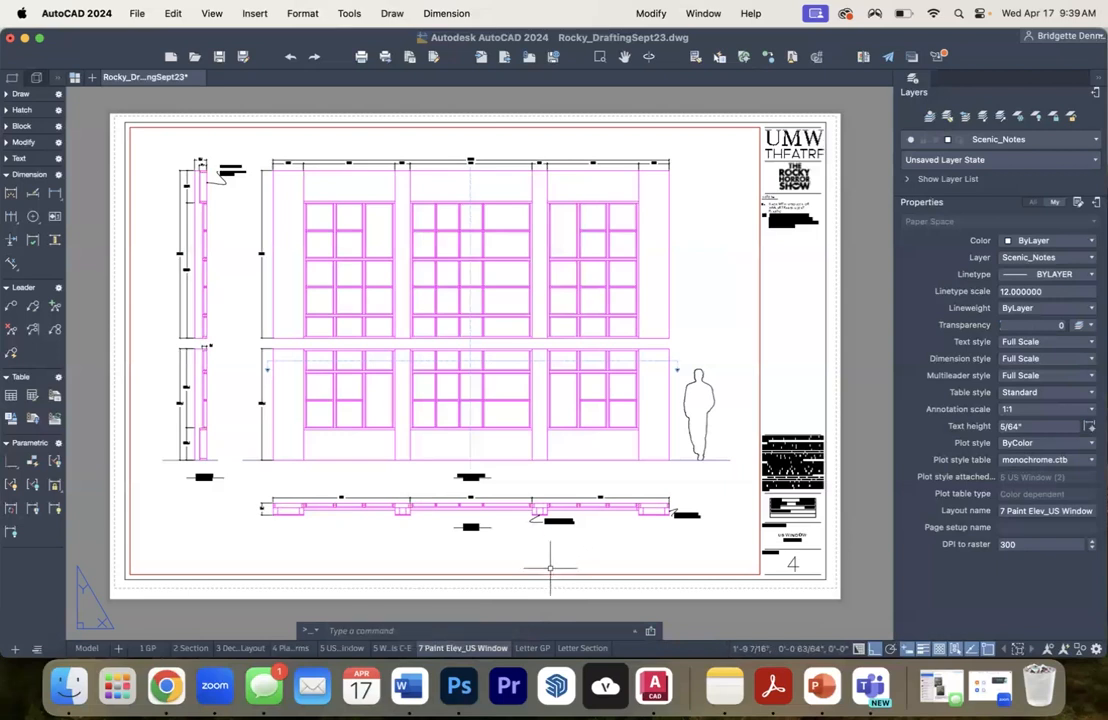
- Set a custom paper size of 19 in wide by 13 in high in the 7 Paint Elev_US Window layout's page setup
right_click(445, 649)
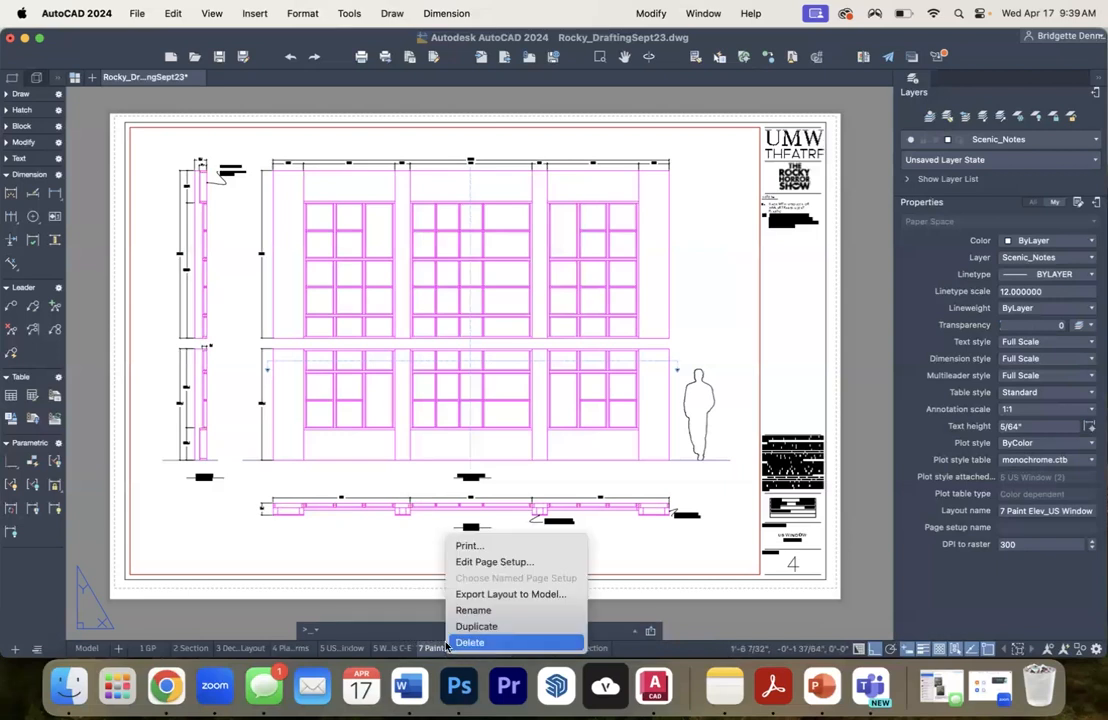
left_click(469, 546)
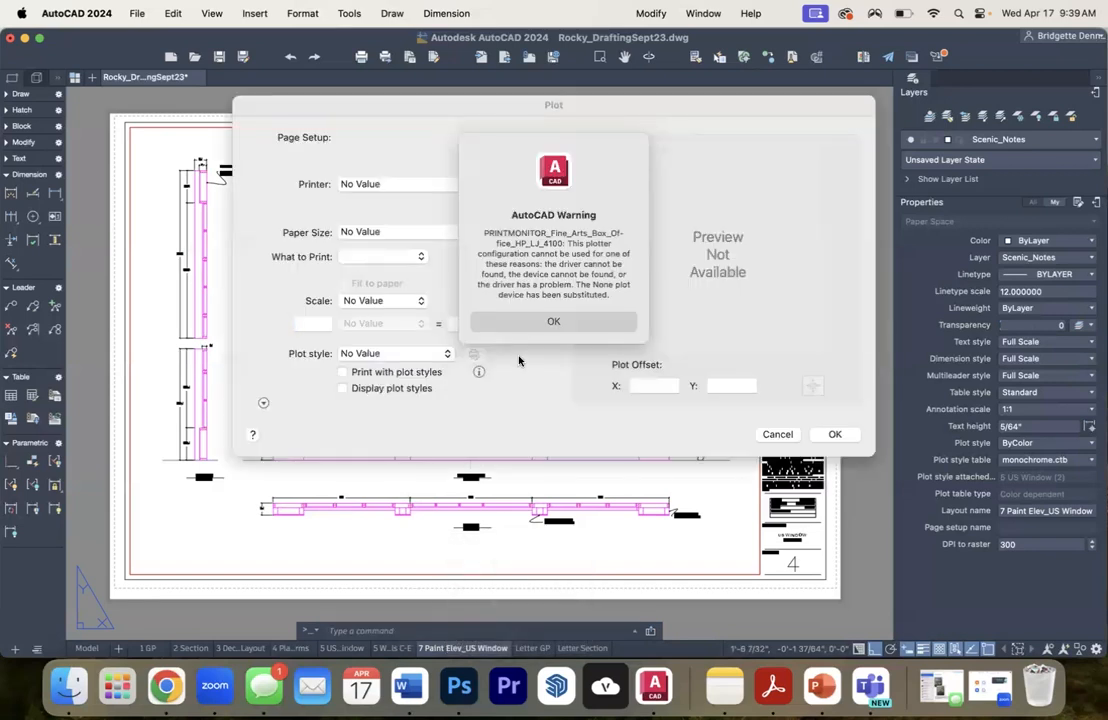
left_click(530, 321)
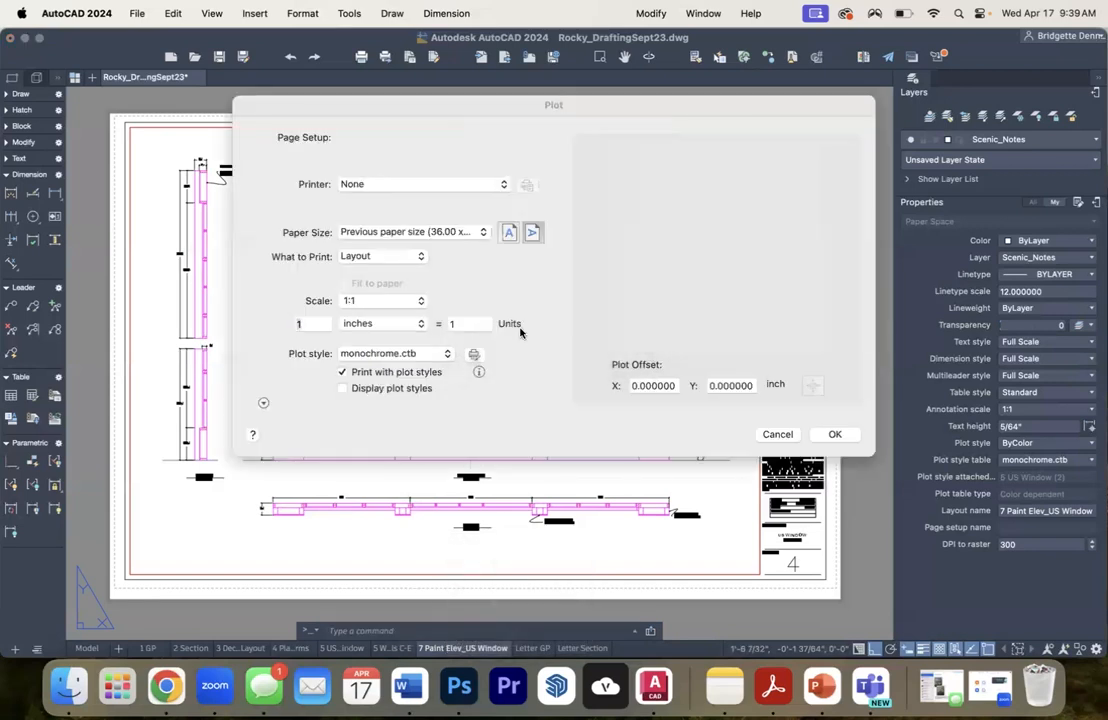
left_click(432, 232)
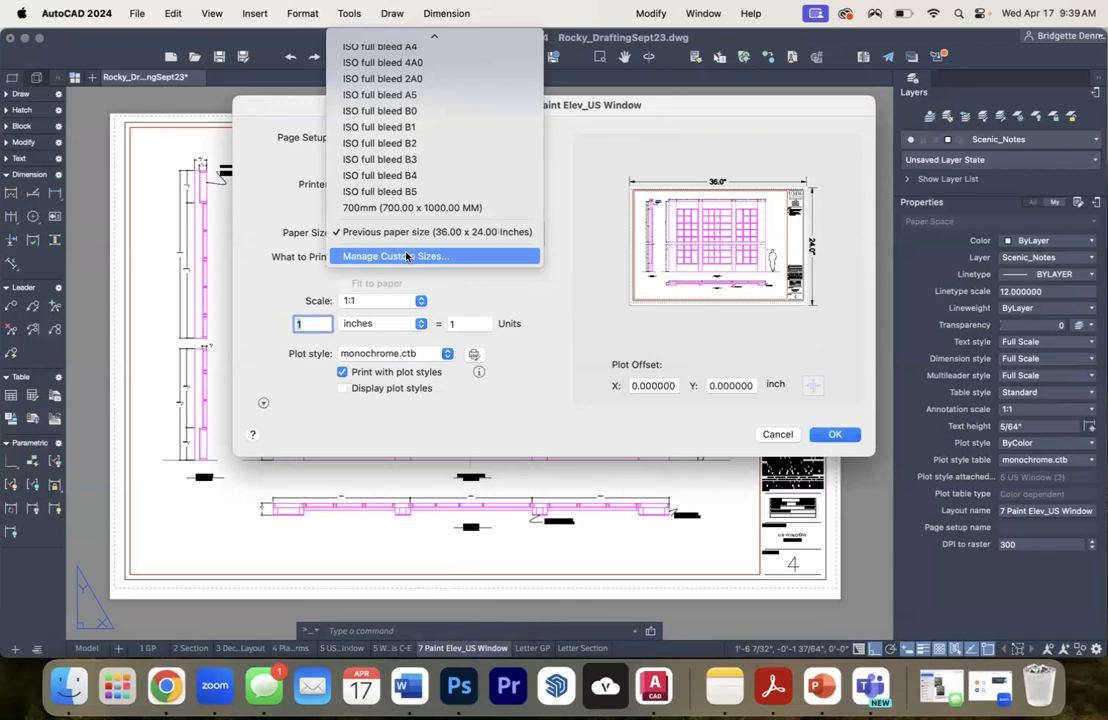
left_click(406, 256)
left_click(631, 167)
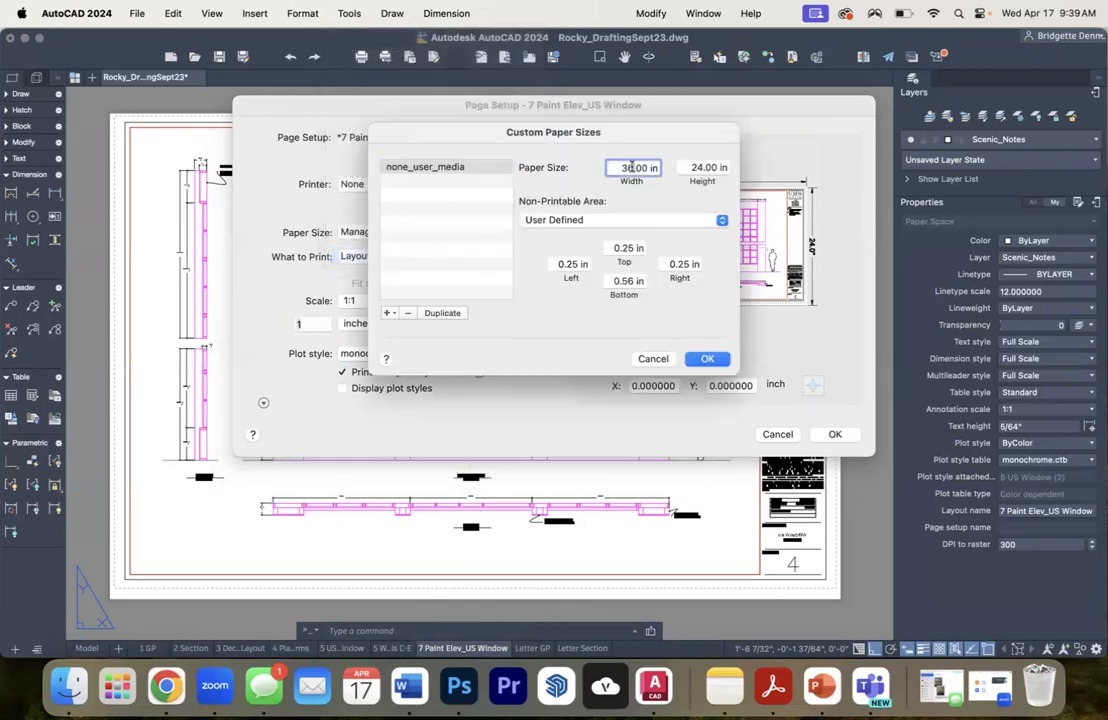
type("19")
left_click_drag(703, 168, 688, 168)
type("13")
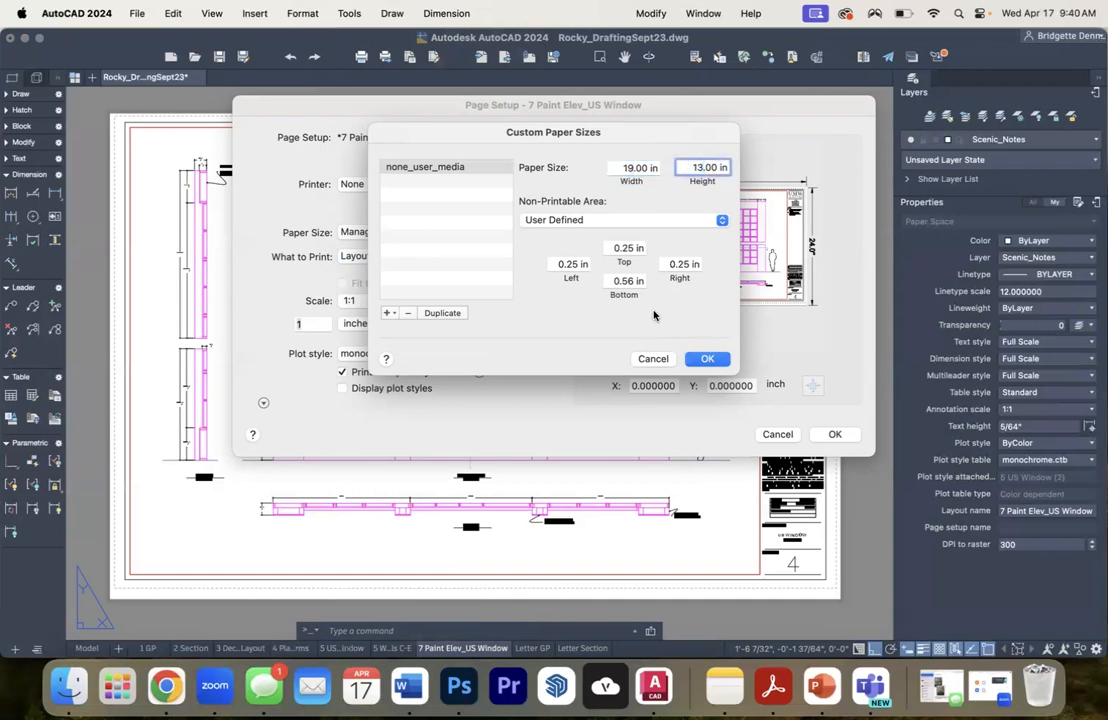
left_click(707, 358)
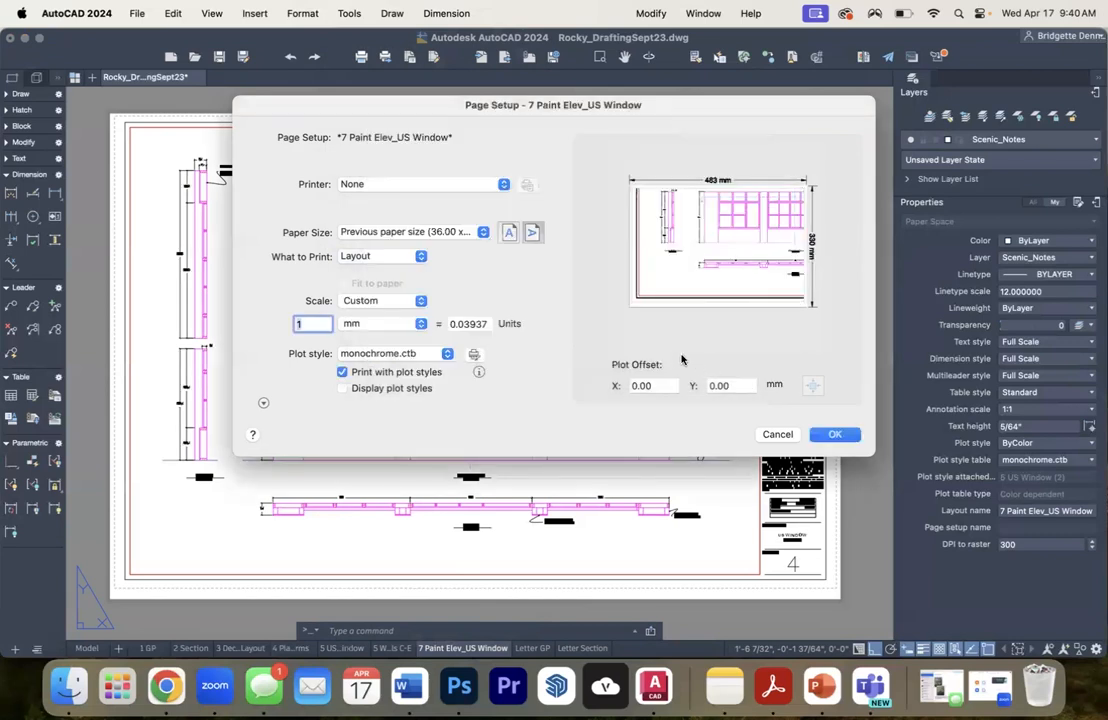
left_click(835, 434)
- Delete the dimensions and leader note above and beside the window's front elevation and side section on the layout
scroll(640, 359, "down", 5)
left_click_drag(652, 343, 439, 442)
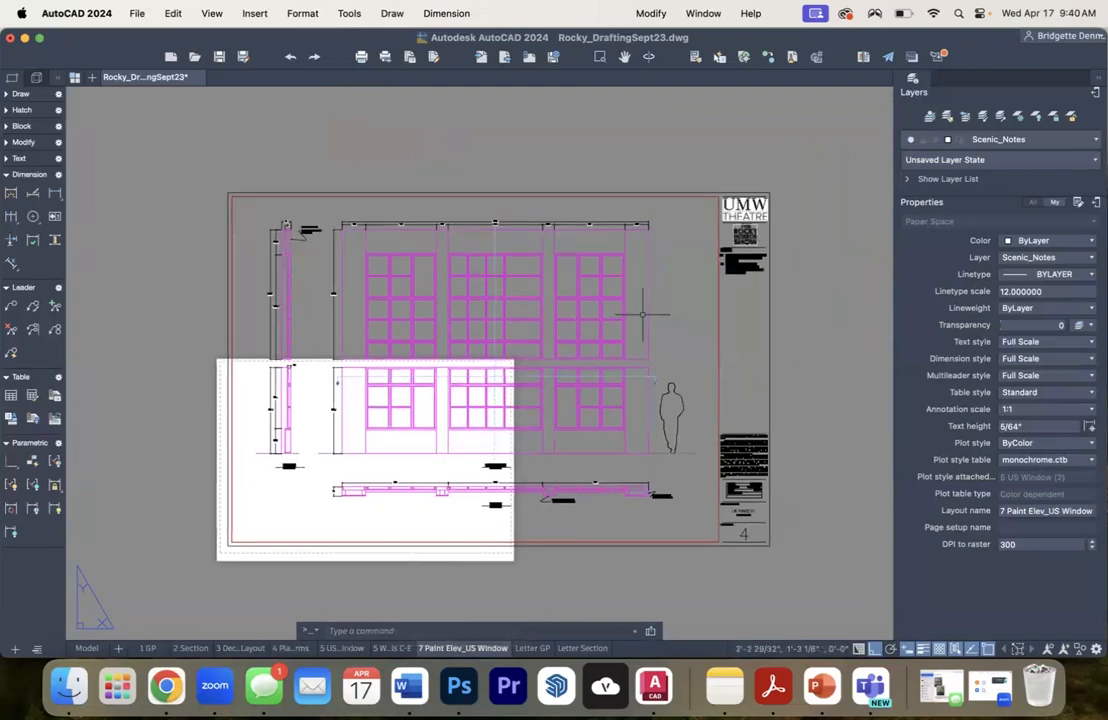
left_click(673, 347)
left_click(272, 212)
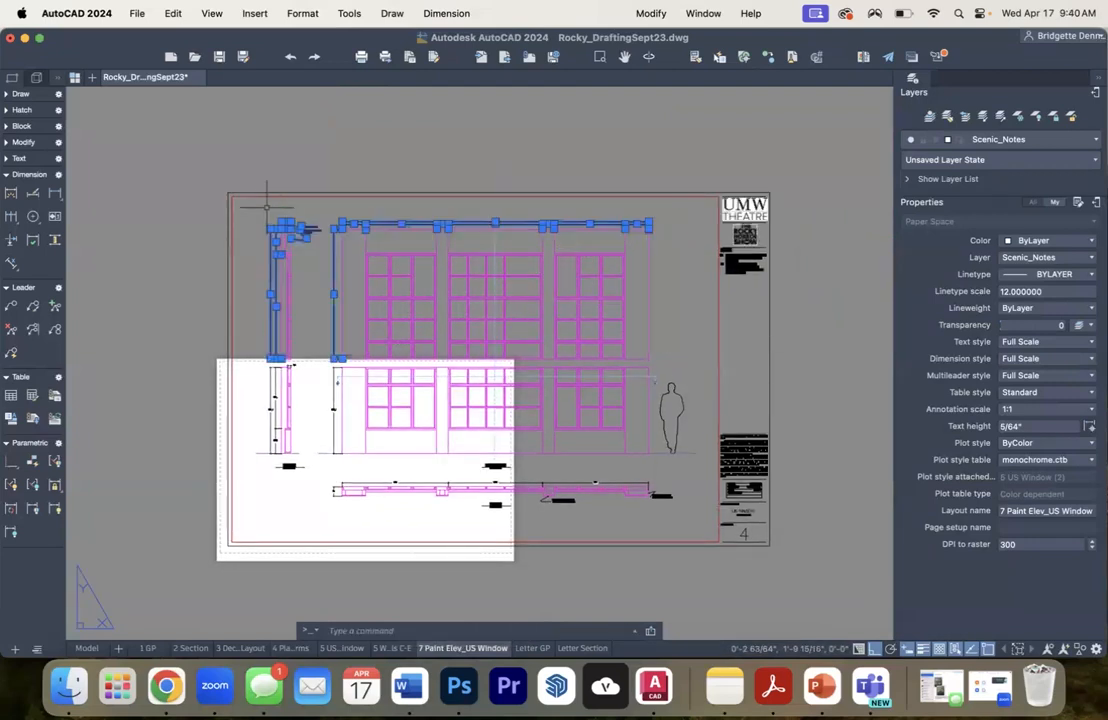
key("Escape")
left_click(367, 398)
left_click(263, 343)
key("Delete")
- Delete the remaining dimensions beside the section and lower elevation, along with the title labels beneath both views
left_click(304, 477)
left_click(270, 415)
key("Delete")
left_click(521, 468)
left_click(521, 461)
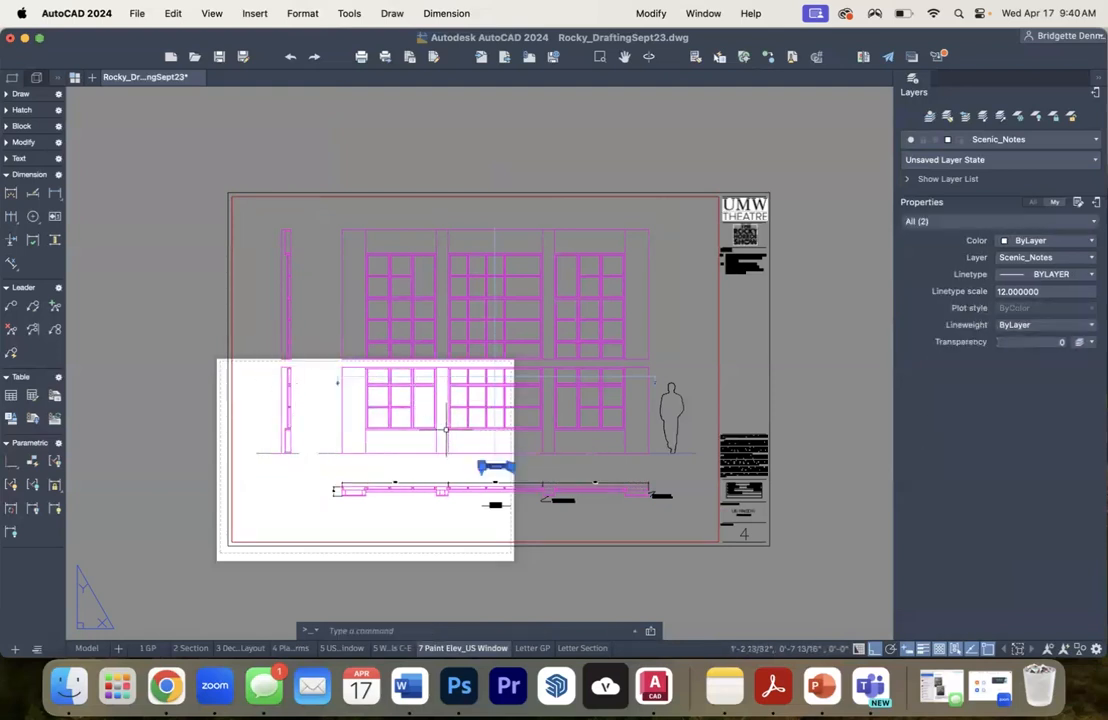
key("Delete")
- Delete the plan view's overall dimension strings above it and the two leader notes below its far end
left_click(632, 488)
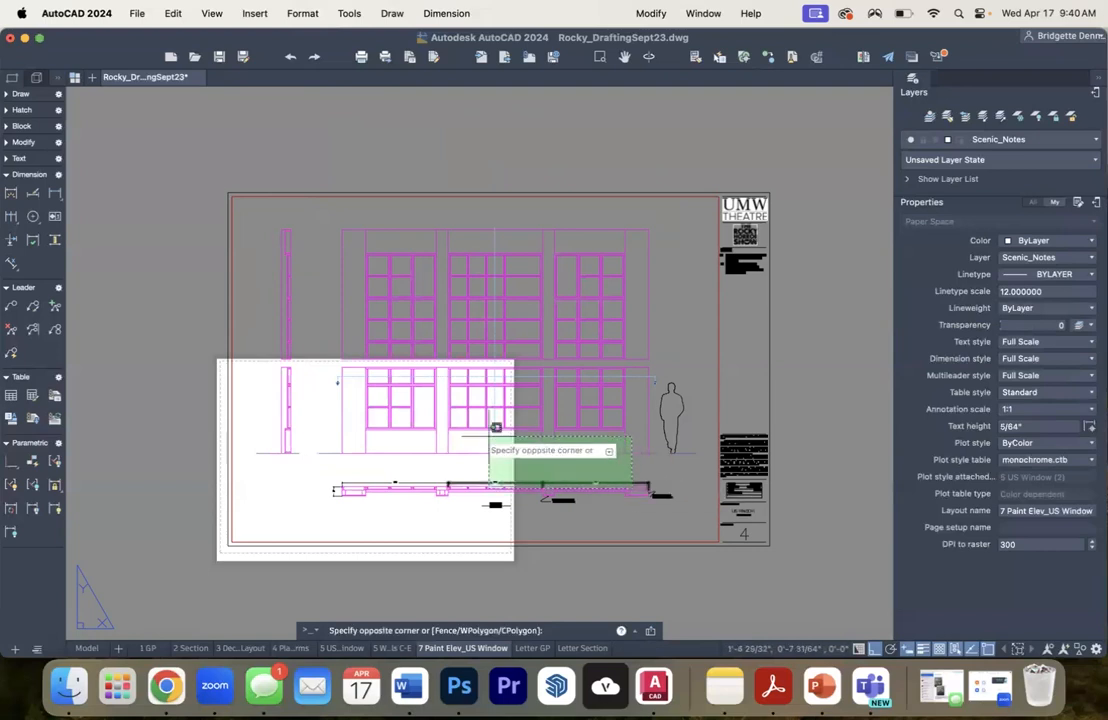
left_click(369, 420)
key("Delete")
left_click(568, 508)
left_click(551, 476)
key("Delete")
left_click(676, 514)
left_click(634, 474)
key("Delete")
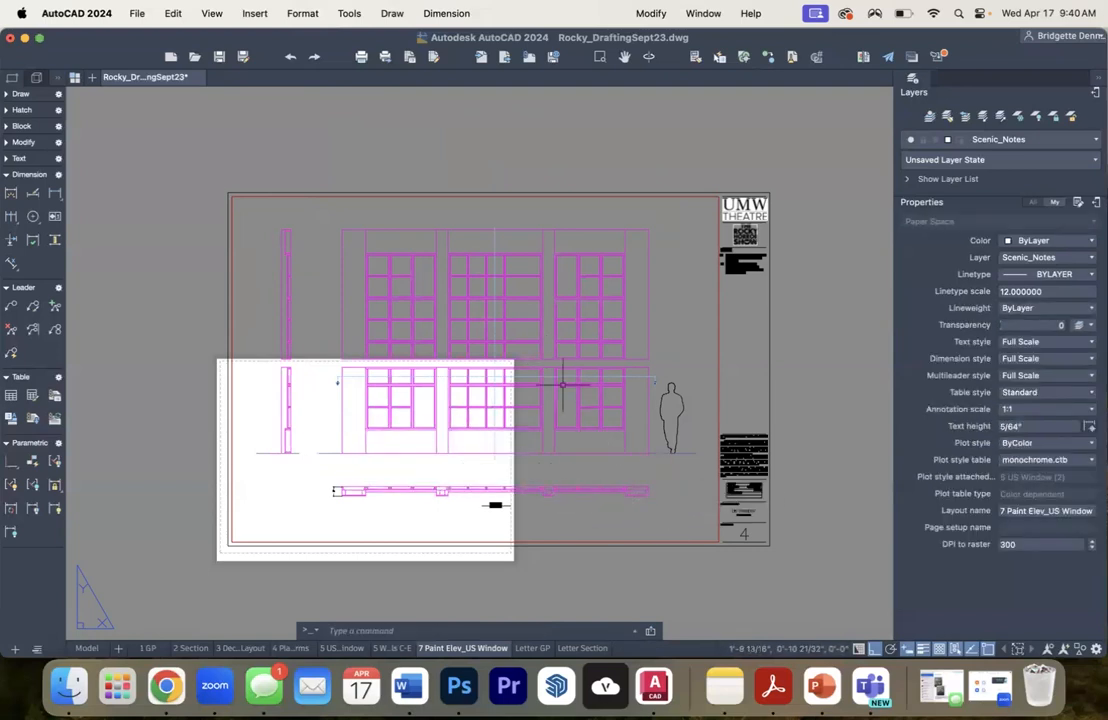
- Move the title block, viewport and remaining annotations together so the border's lower-left corner sits nearer the paper's printable corner
scroll(497, 520, "up", 5)
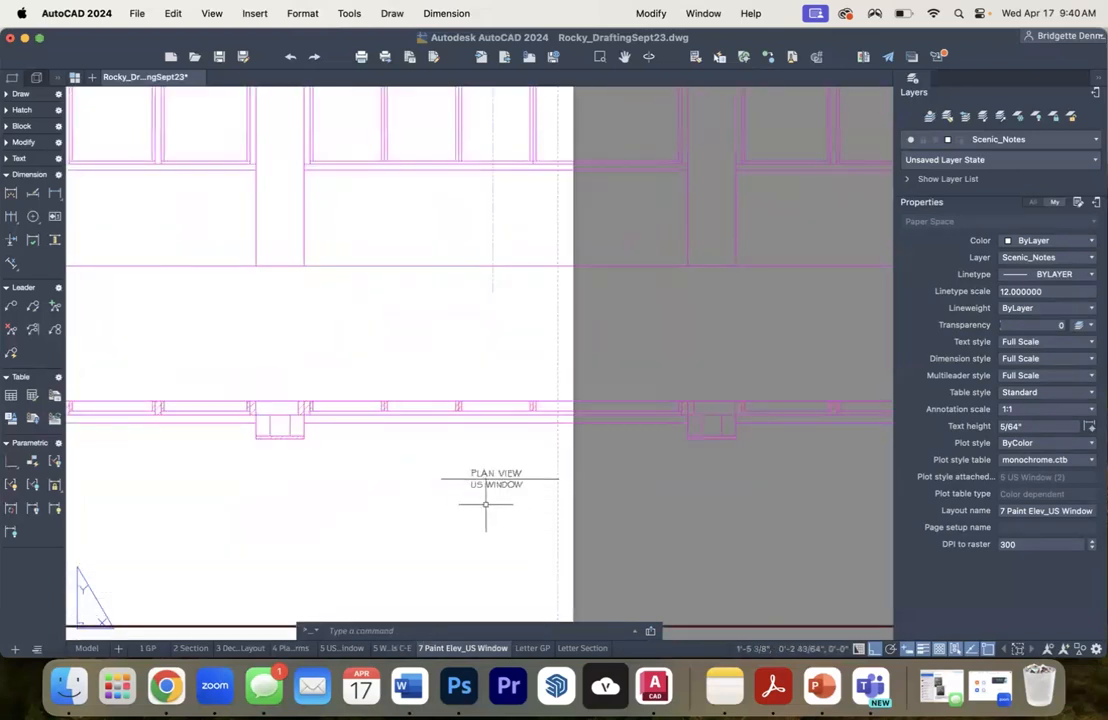
scroll(521, 492, "down", 8)
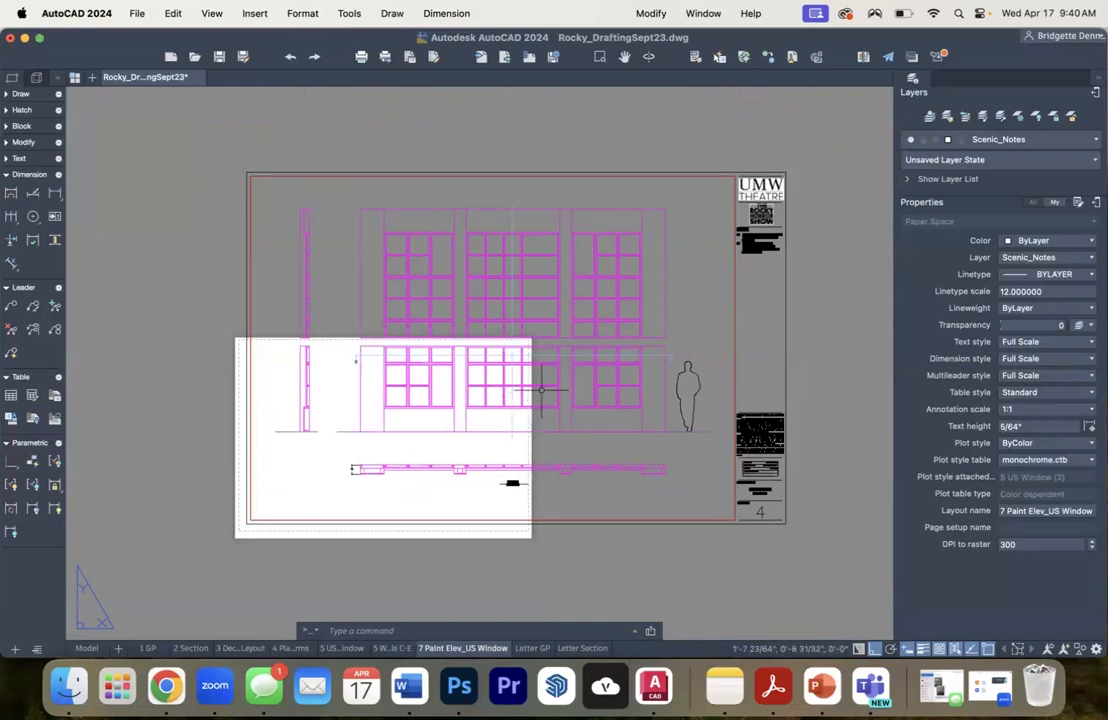
scroll(238, 525, "up", 5)
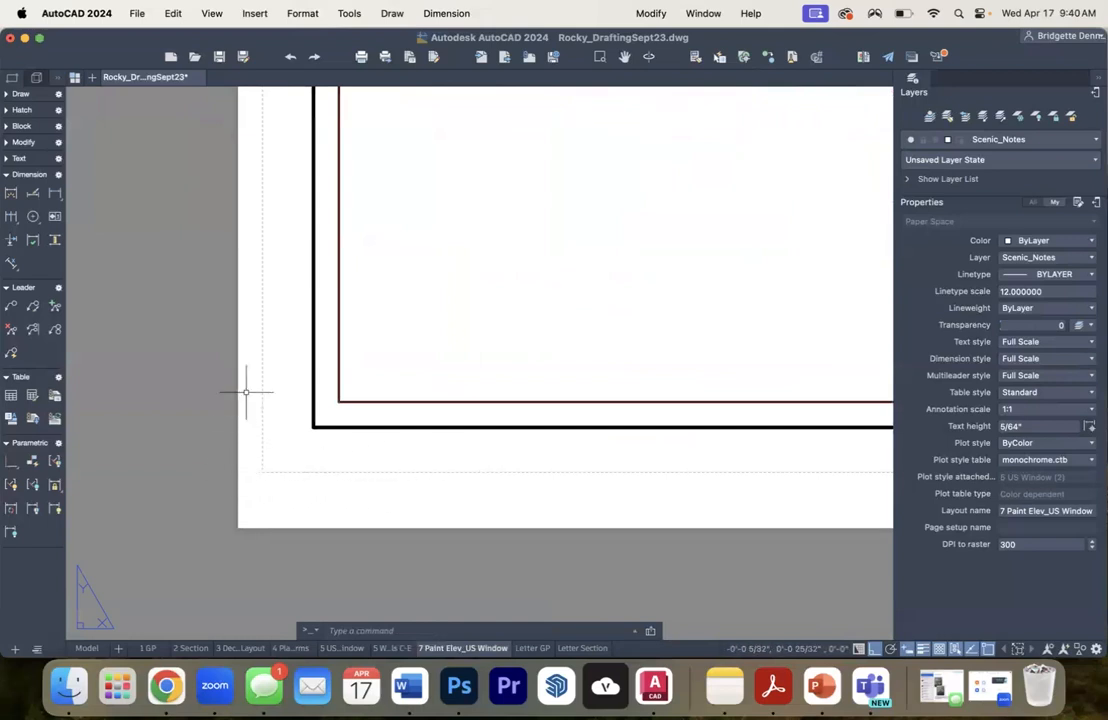
scroll(270, 444, "down", 8)
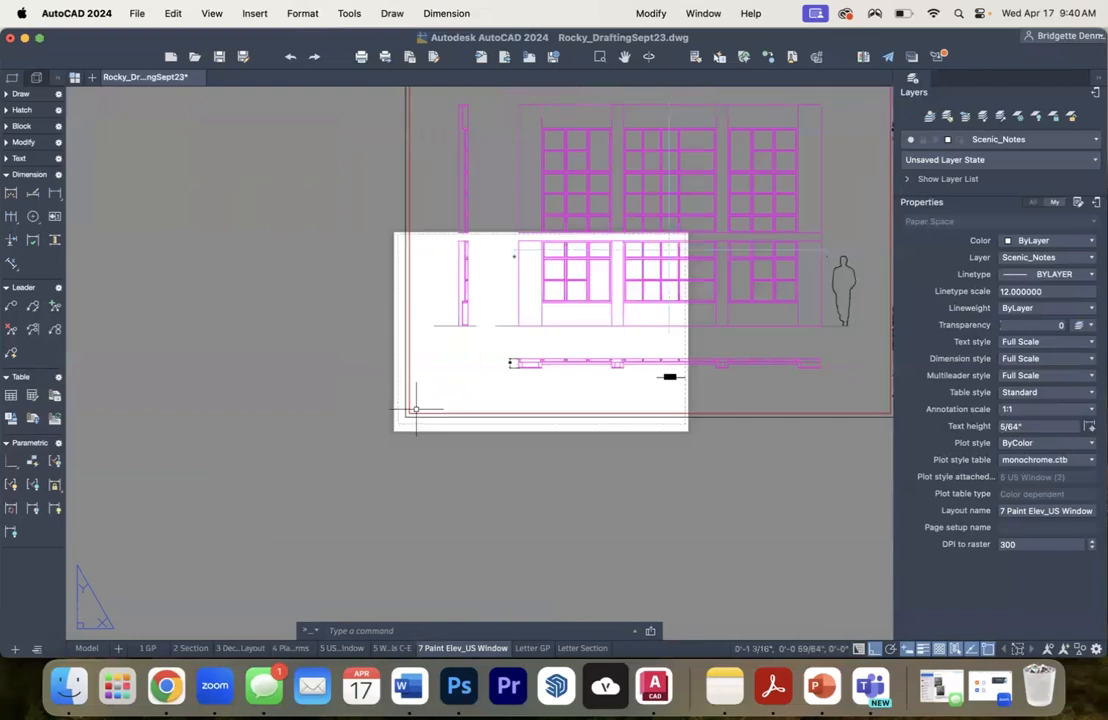
left_click_drag(631, 378, 531, 403)
left_click(292, 171)
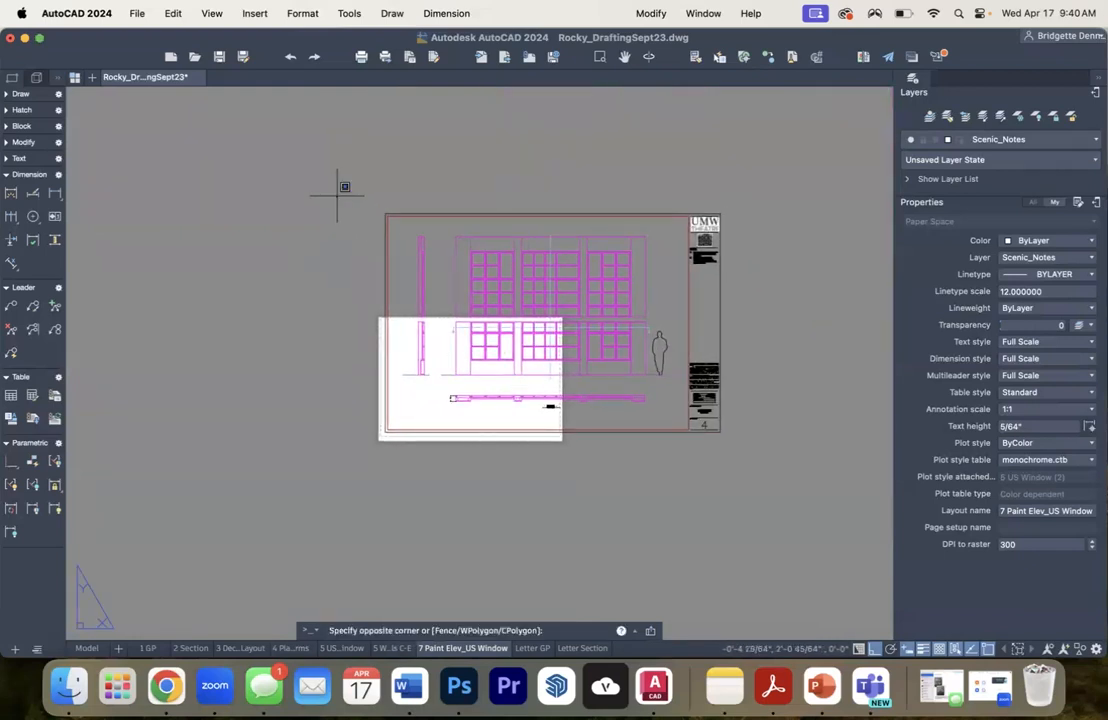
left_click(768, 457)
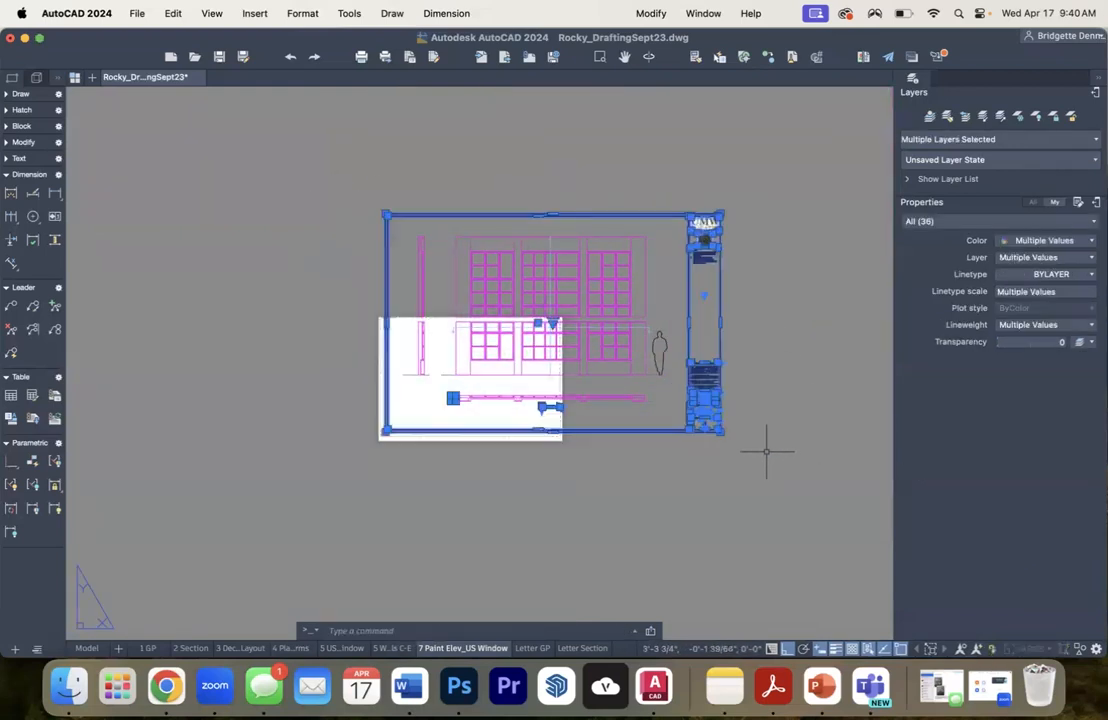
type("move")
key("Return")
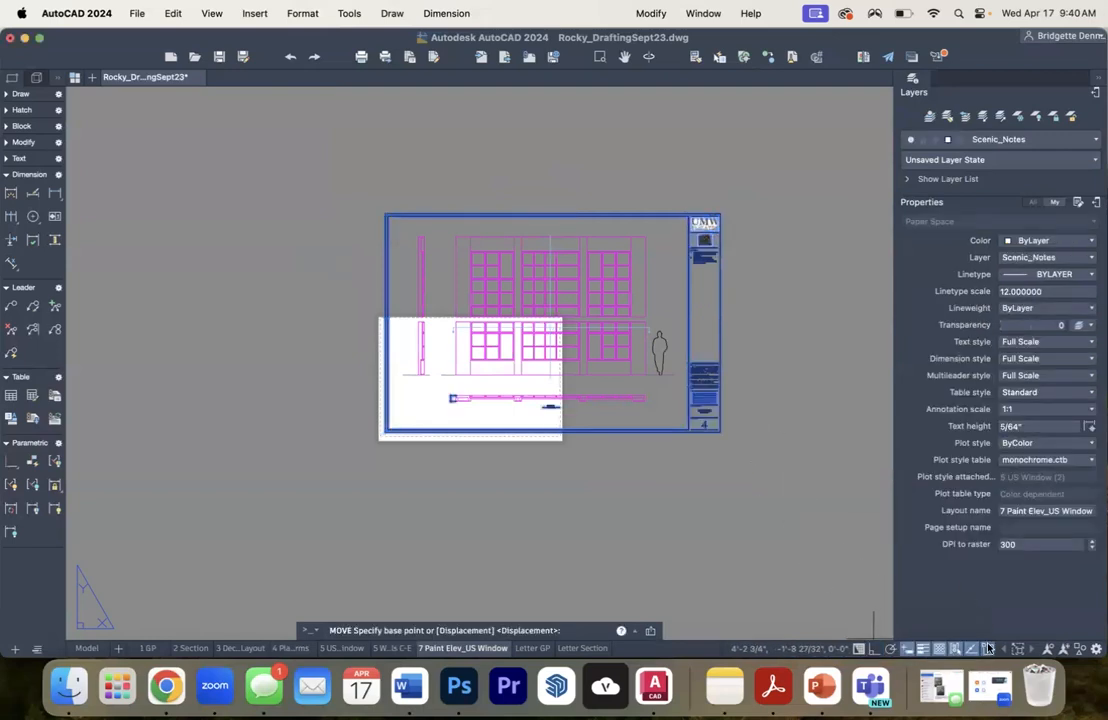
scroll(300, 427, "up", 6)
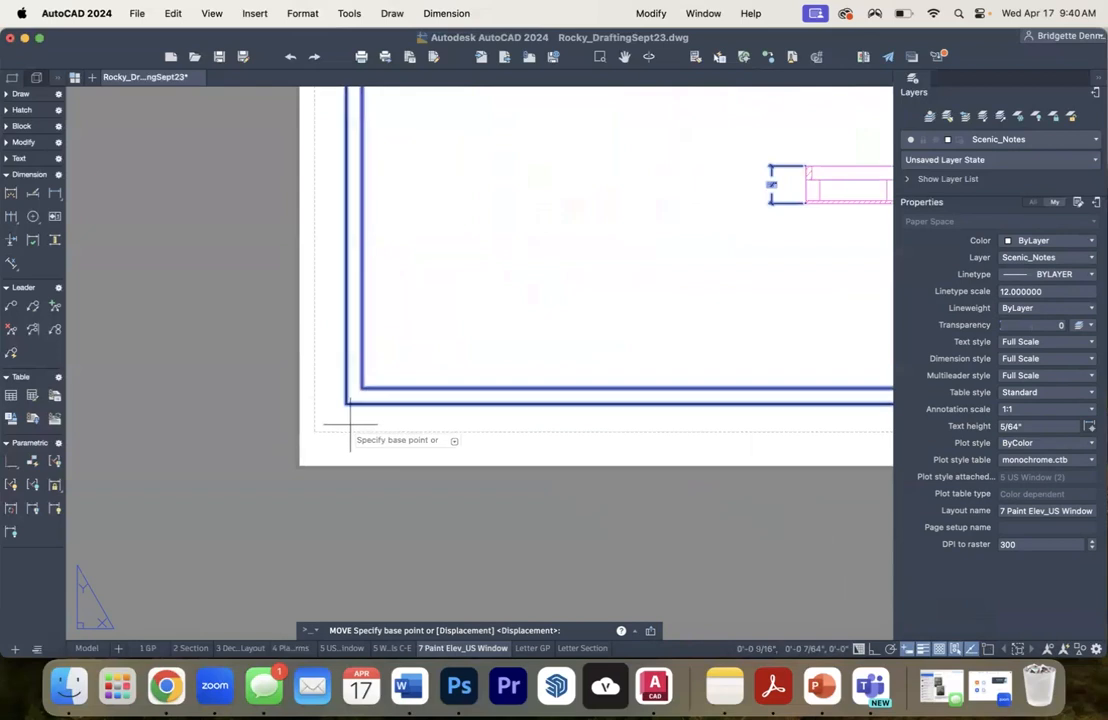
scroll(340, 410, "up", 4)
left_click(322, 386)
scroll(300, 400, "up", 3)
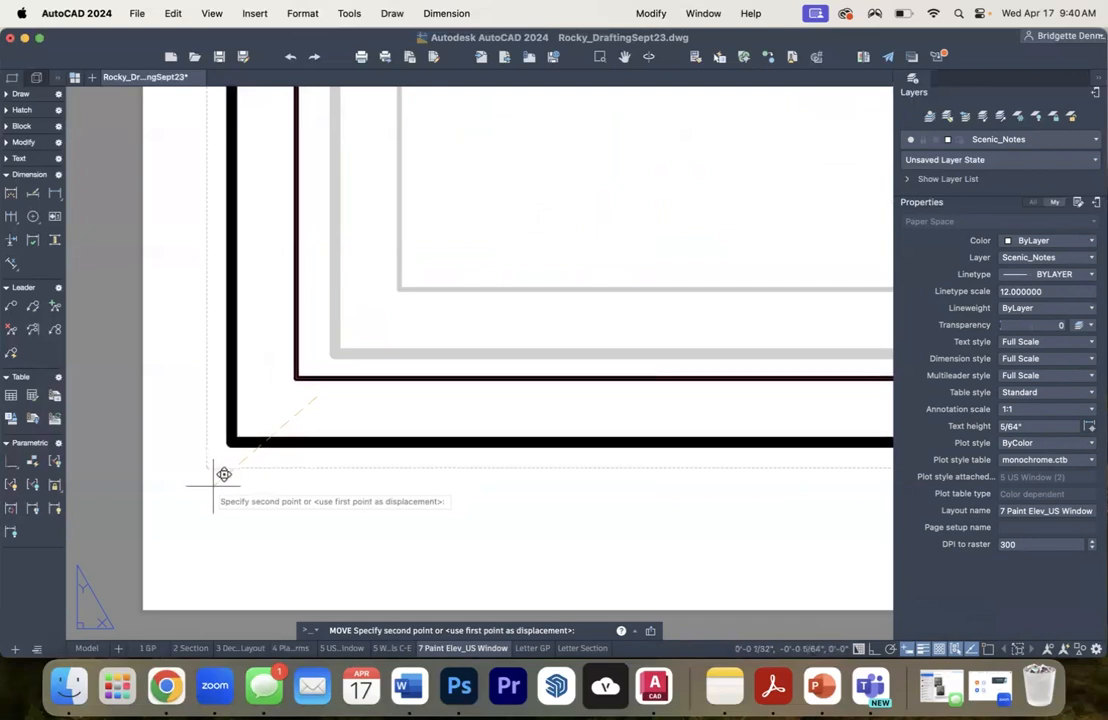
left_click(215, 480)
- Select the outer border polyline of the title block
scroll(388, 436, "down", 5)
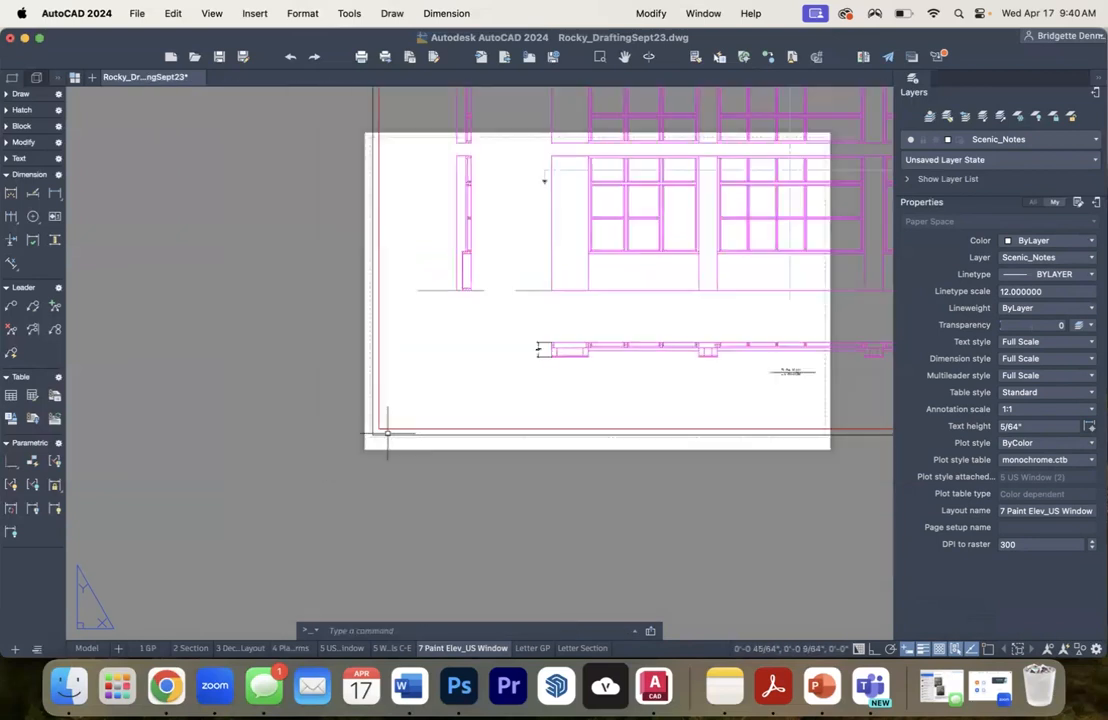
scroll(388, 433, "down", 4)
left_click_drag(579, 382, 420, 448)
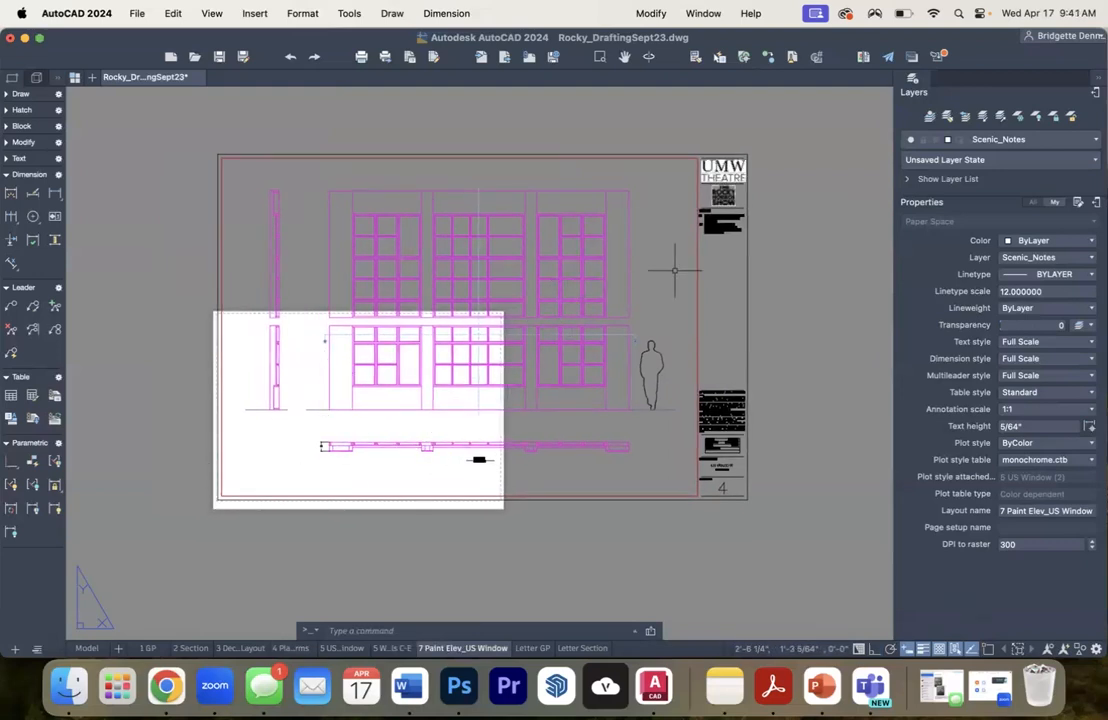
left_click(768, 285)
left_click(776, 284)
left_click(774, 310)
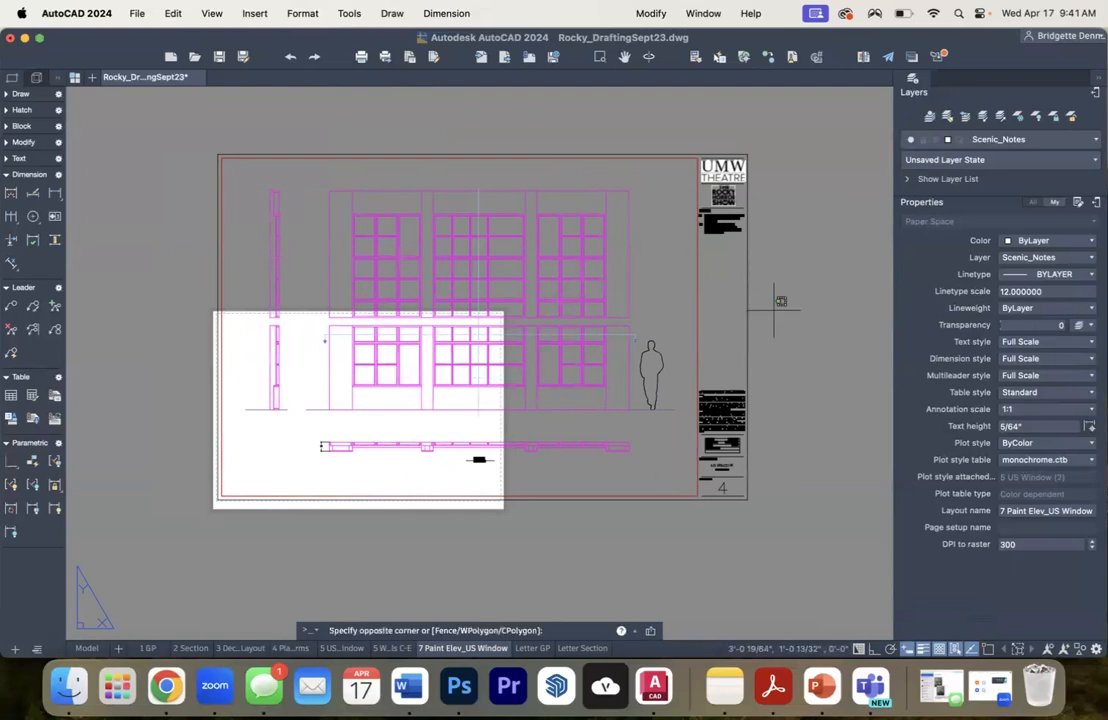
left_click(731, 276)
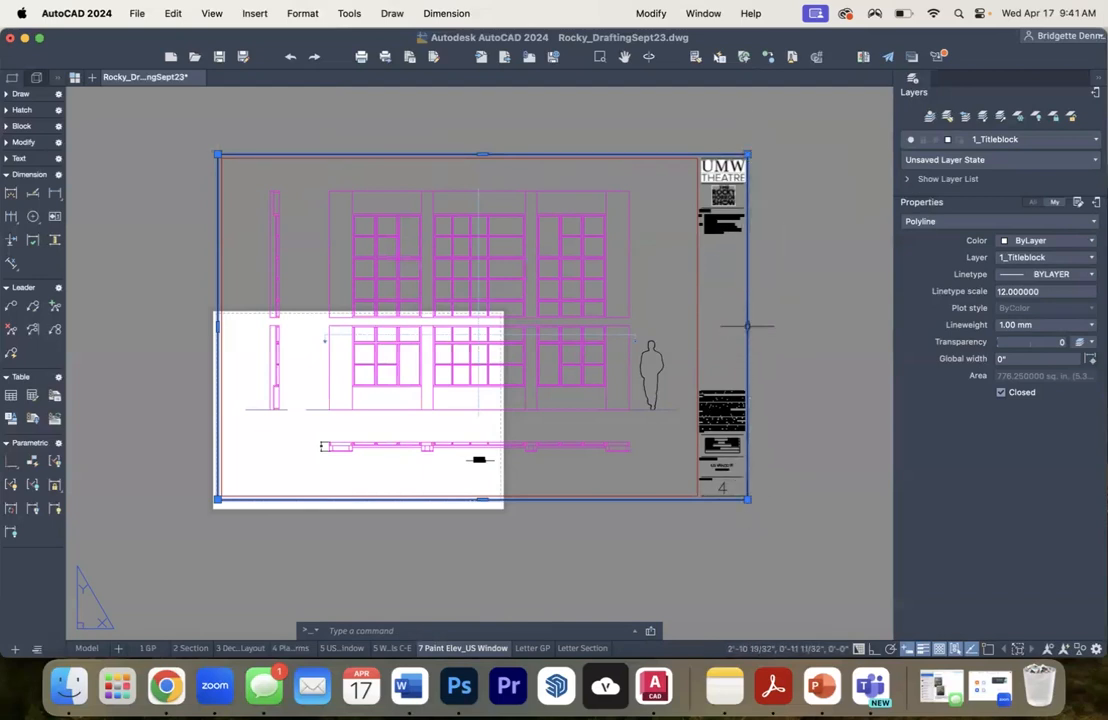
left_click(743, 264)
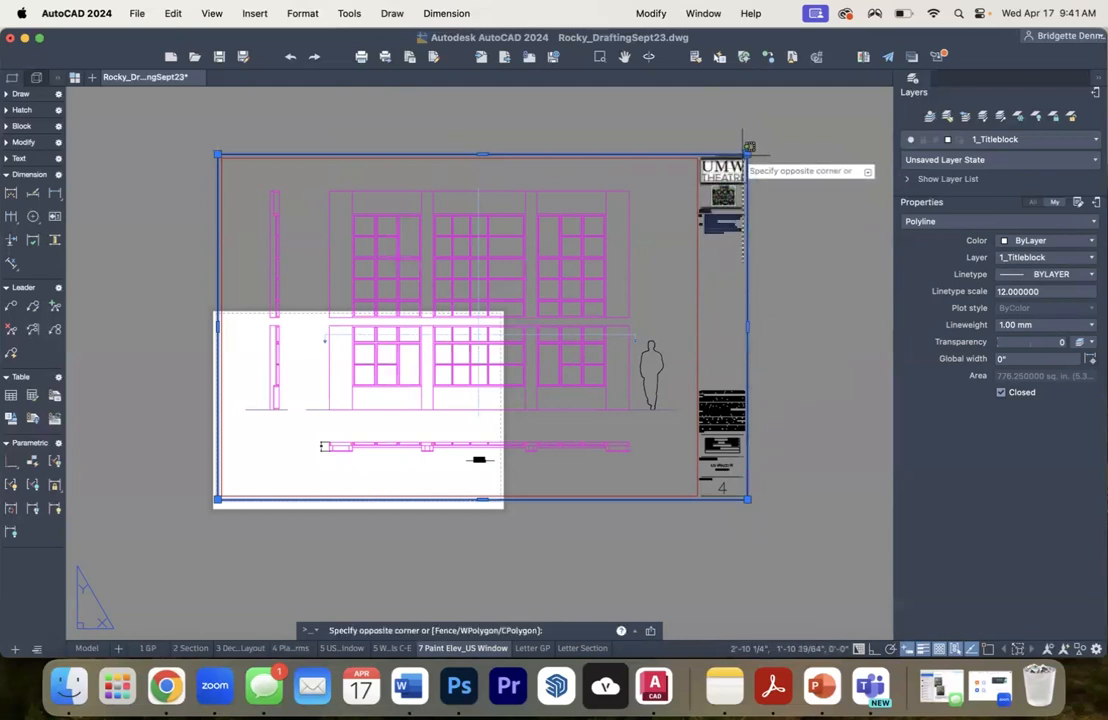
left_click(748, 147)
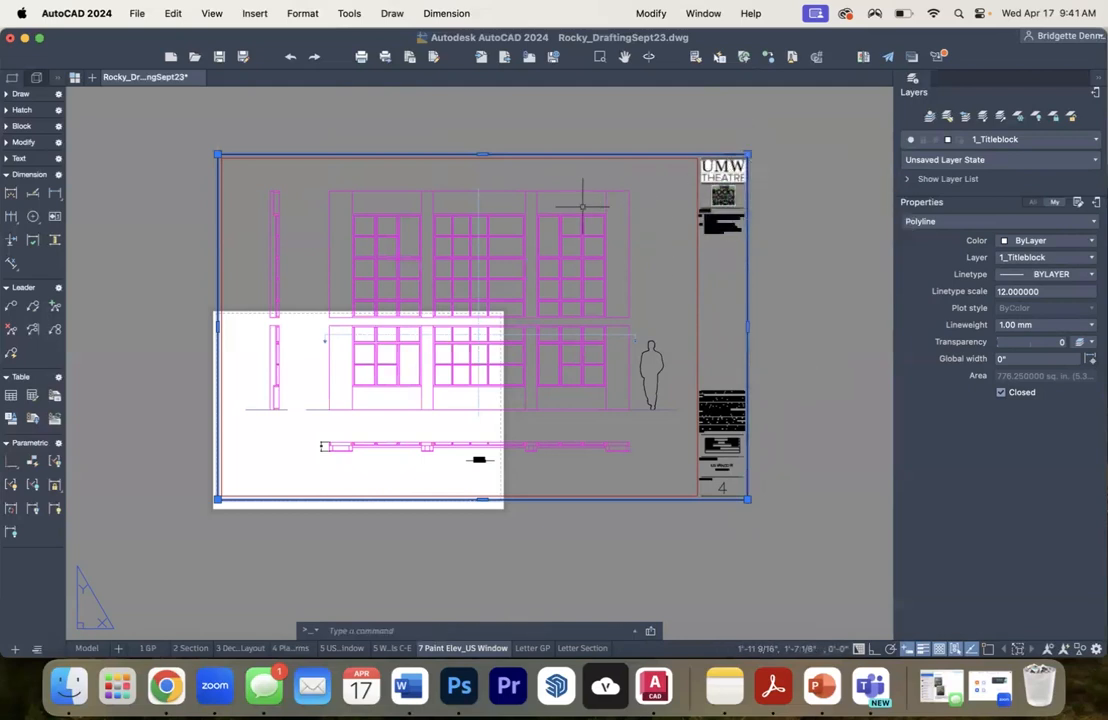
left_click(748, 155)
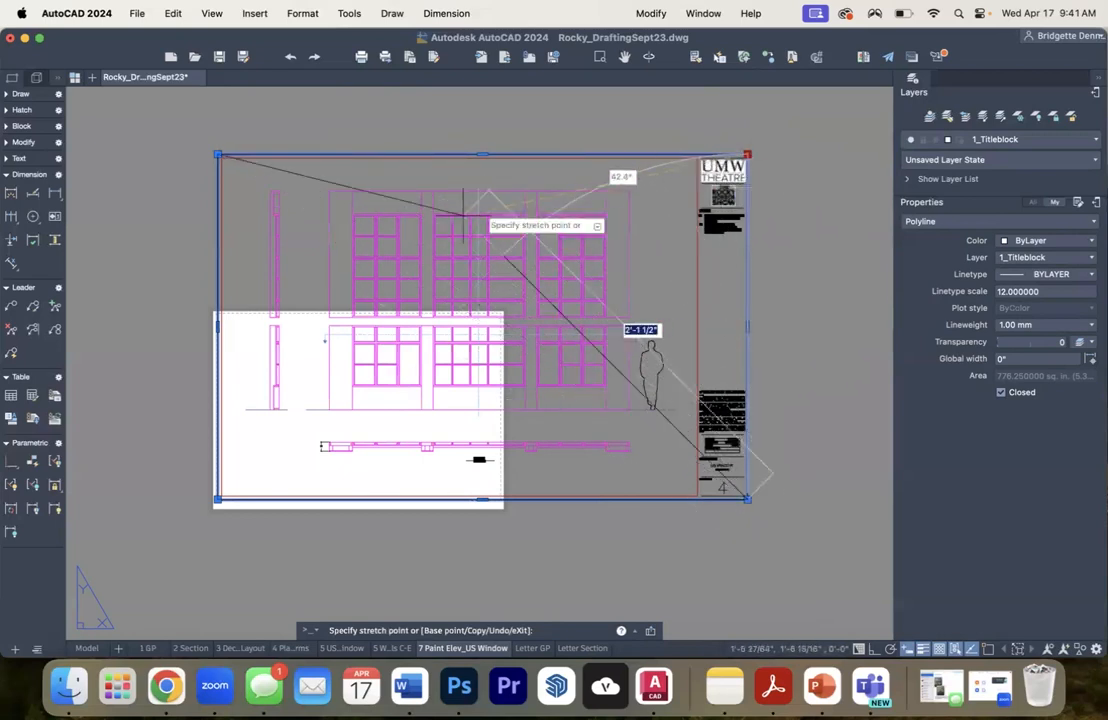
key("Escape")
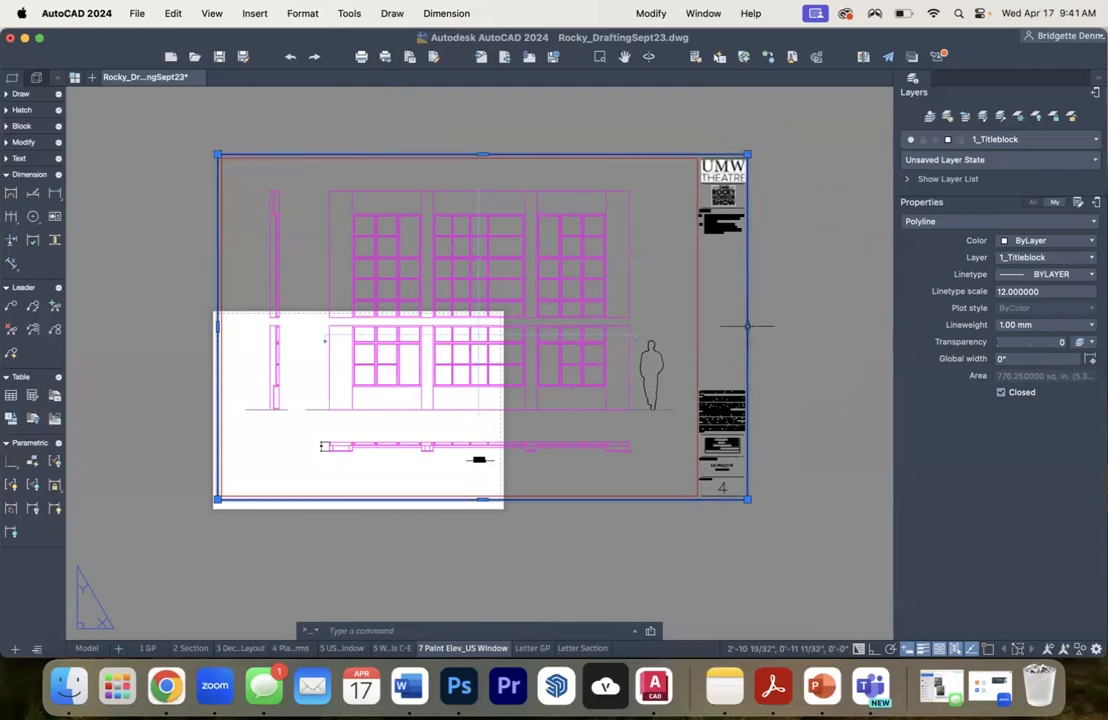
left_click(747, 325)
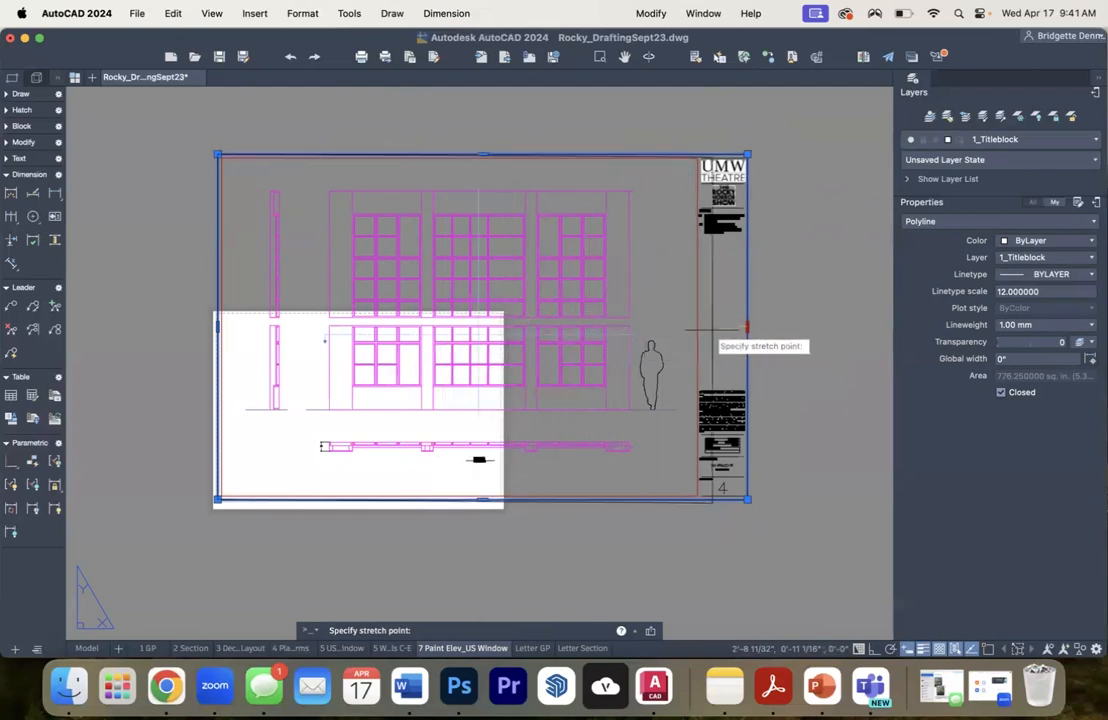
key("Escape")
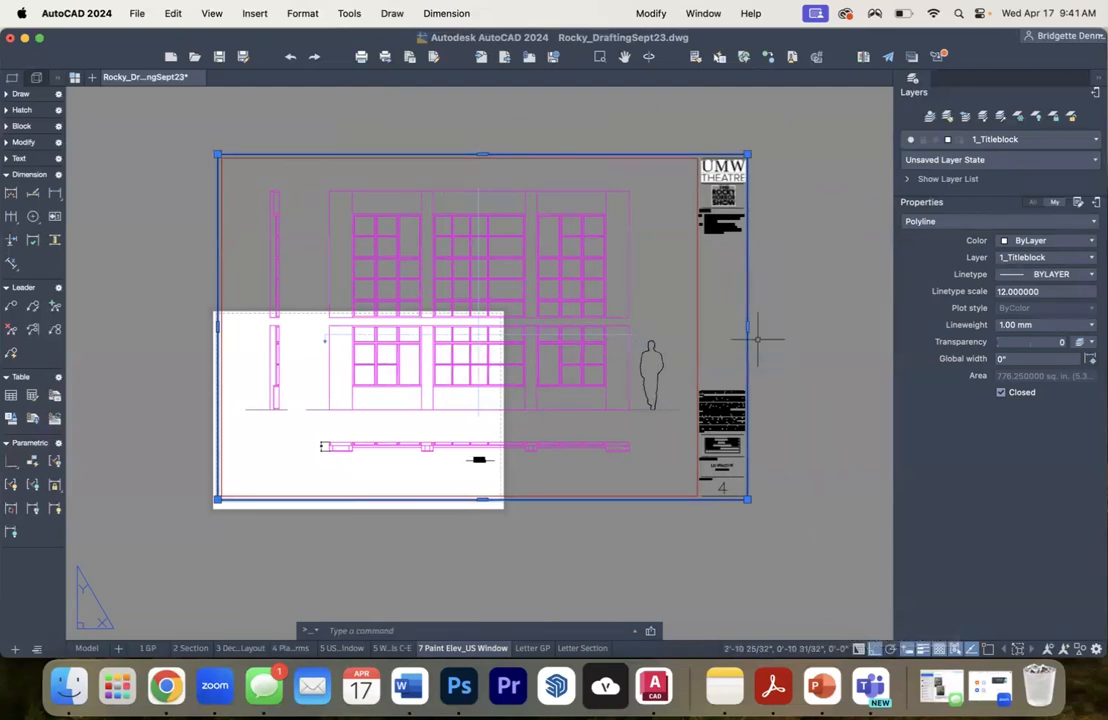
- Stretch the outer border's right edge inward by 1'4.25" to fit the paper width, then clear the selection
left_click(843, 601)
left_click(865, 634)
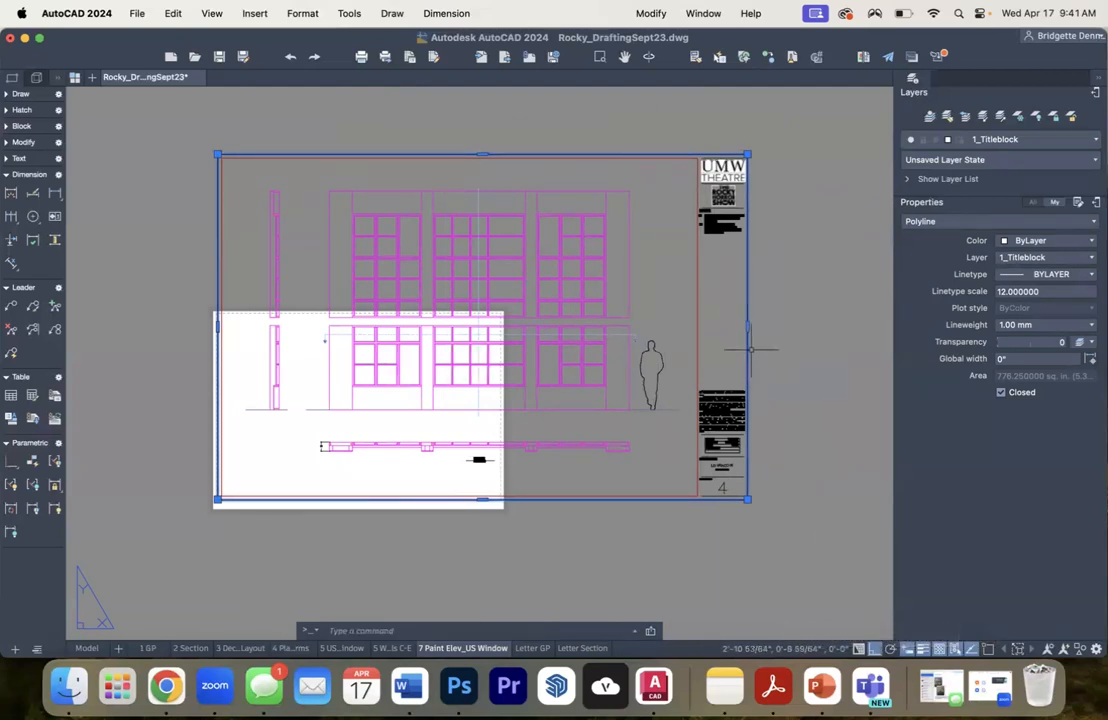
left_click(746, 326)
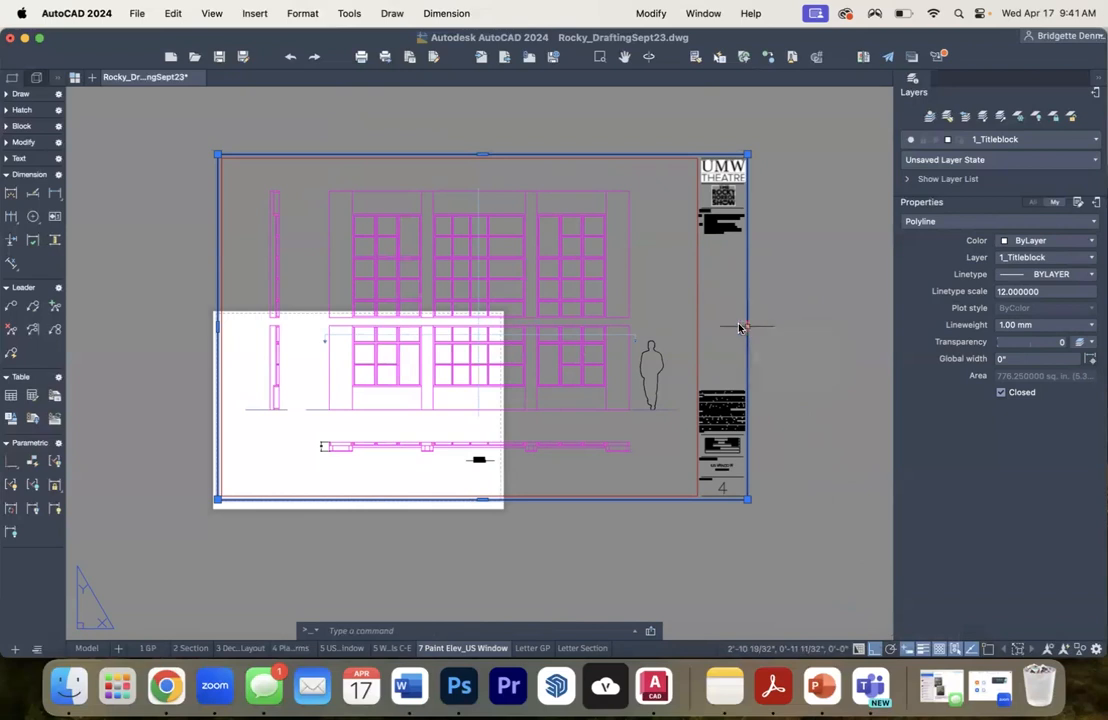
left_click(746, 326)
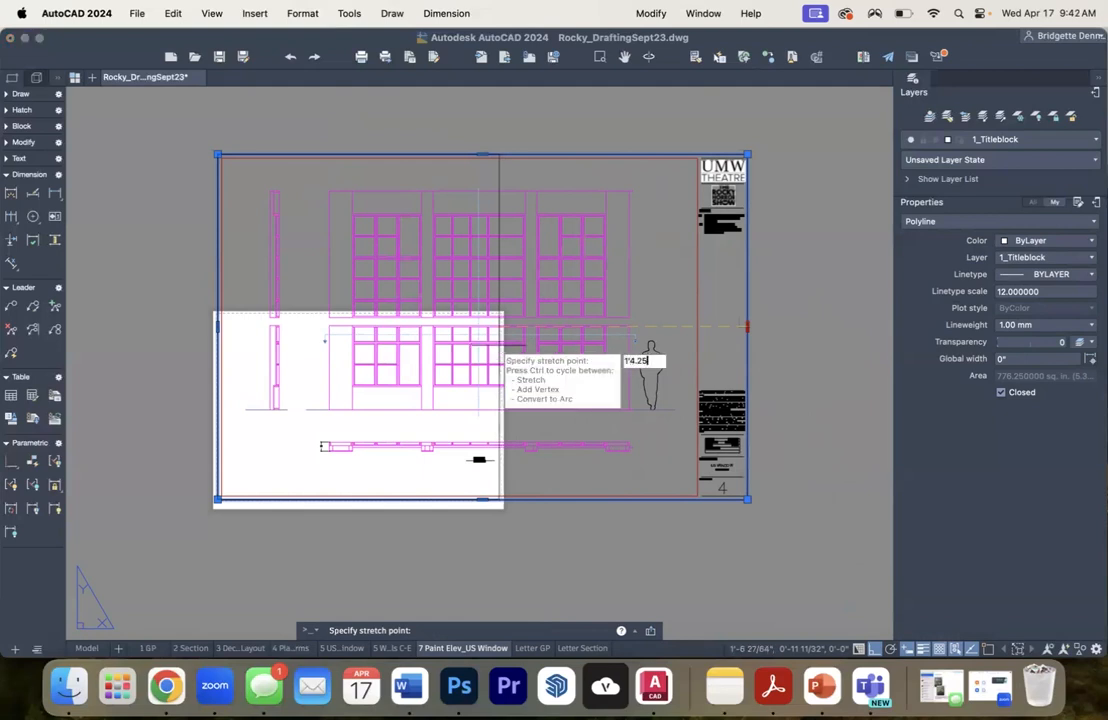
key("Return")
scroll(502, 348, "up", 3)
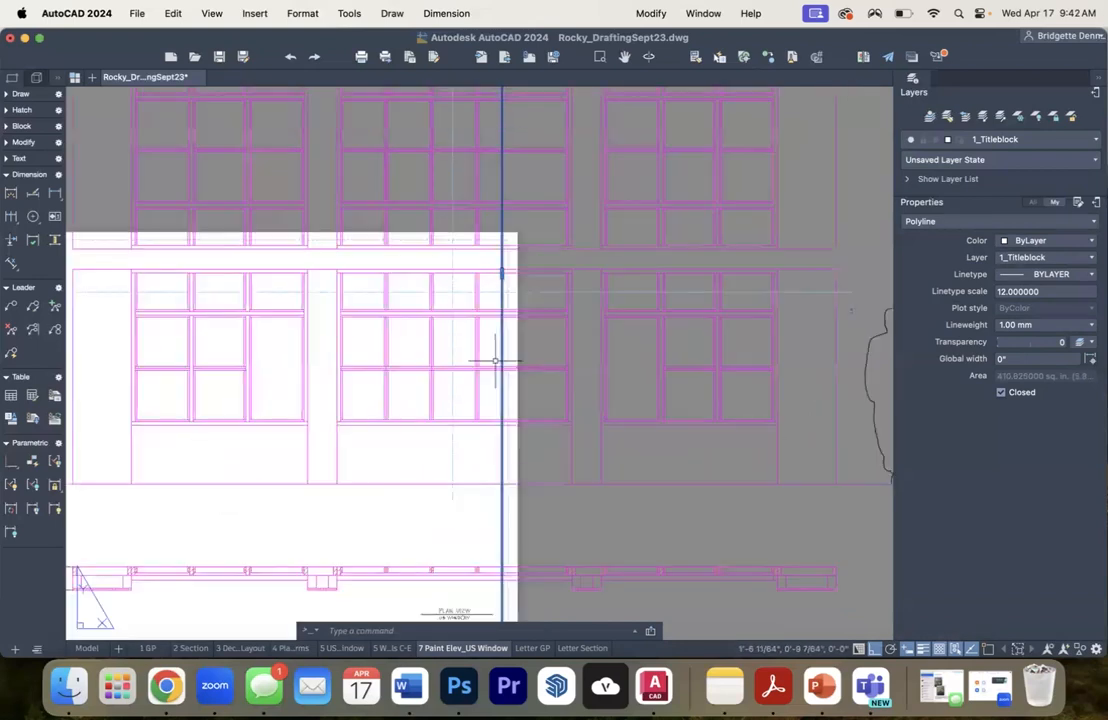
scroll(502, 348, "down", 5)
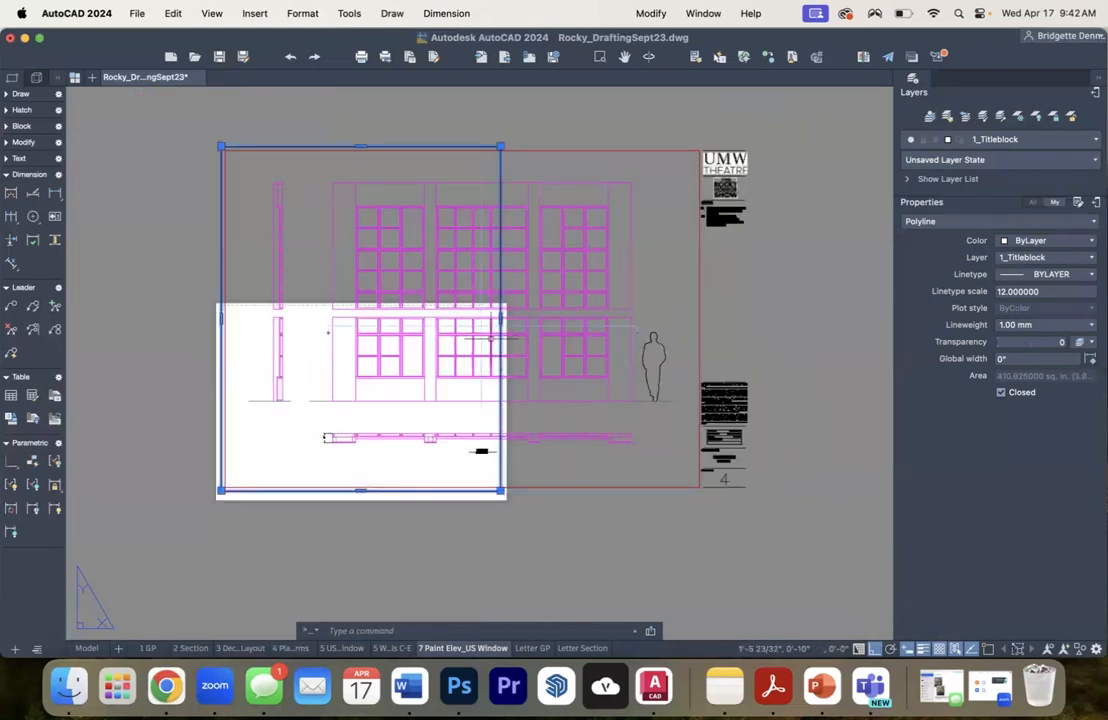
key("Escape")
scroll(502, 345, "up", 3)
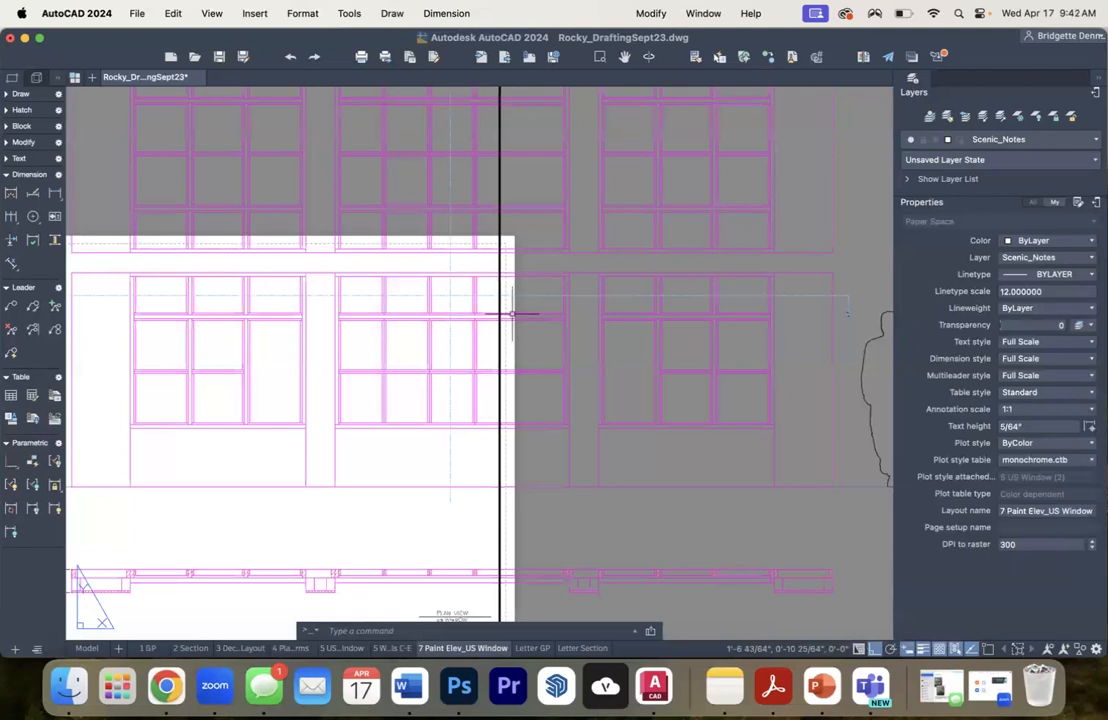
scroll(517, 325, "down", 2)
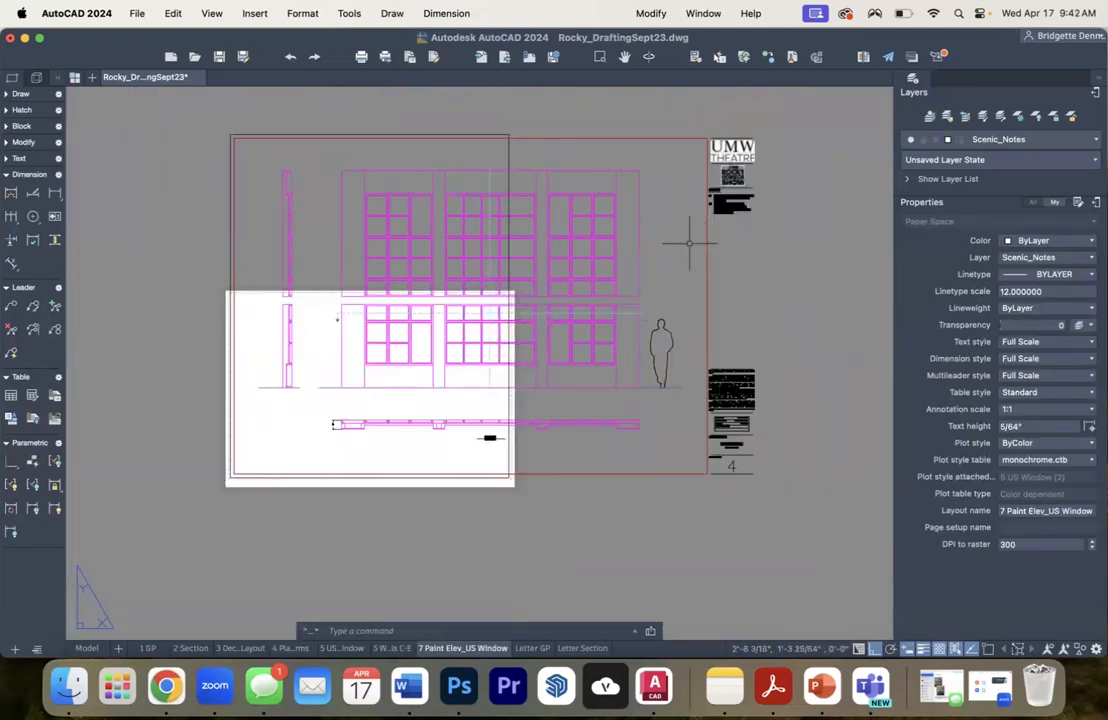
- Stretch the right edge of the inner border polyline inward by 1'4.25" and clear the selection
left_click(733, 236)
left_click(668, 235)
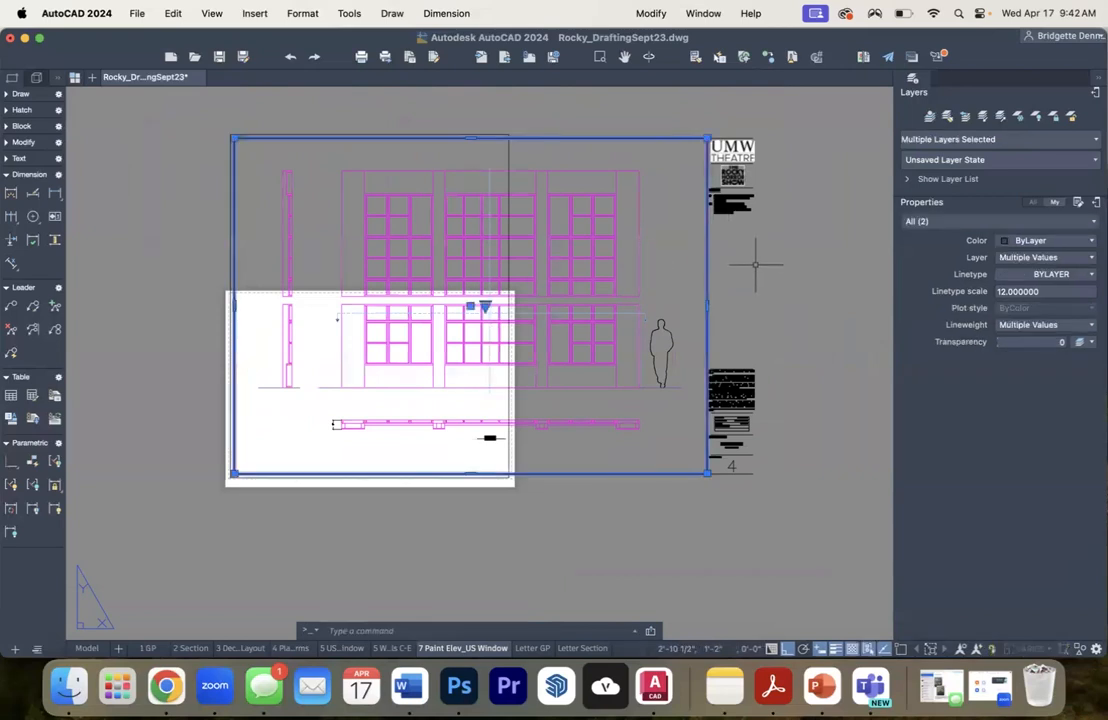
left_click(707, 305)
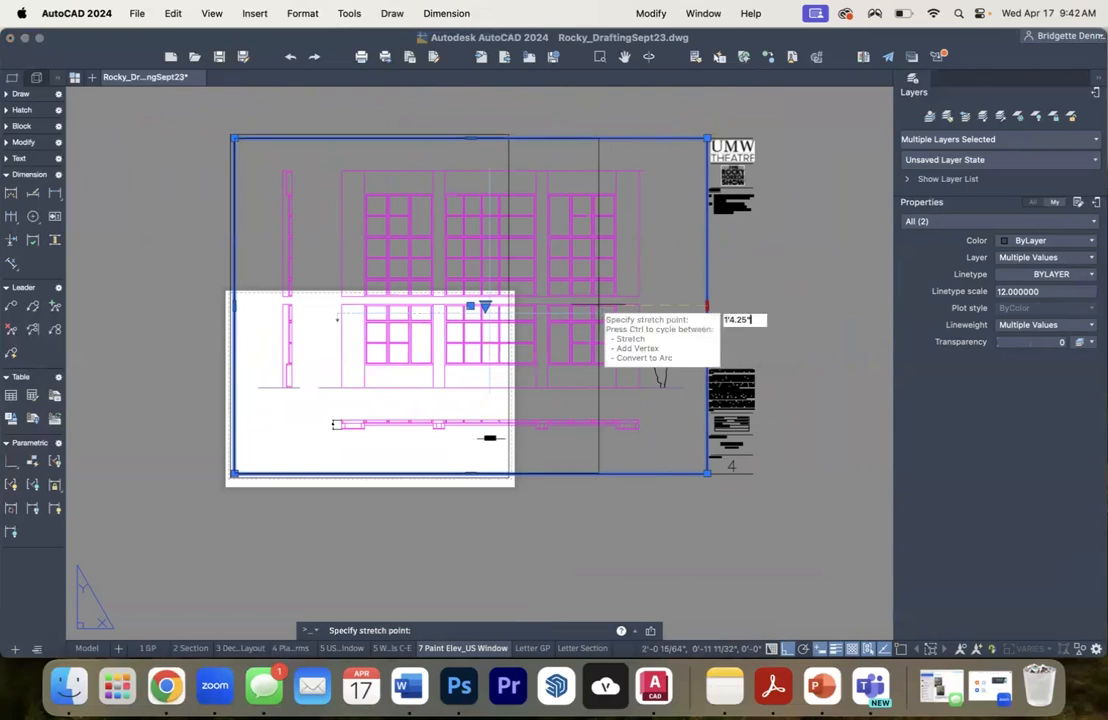
type("1'4.25\"")
key("Return")
key("Escape")
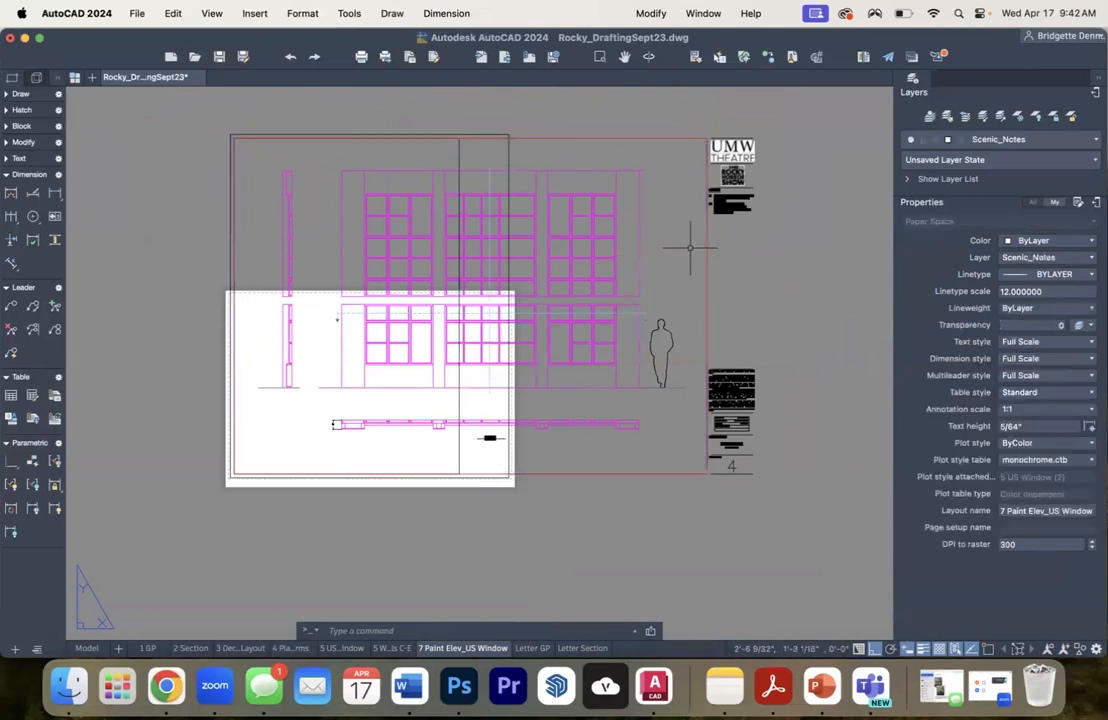
- Resize the viewport by snapping its right edge to the right edge of the inner border, then clear the selection
left_click(707, 245)
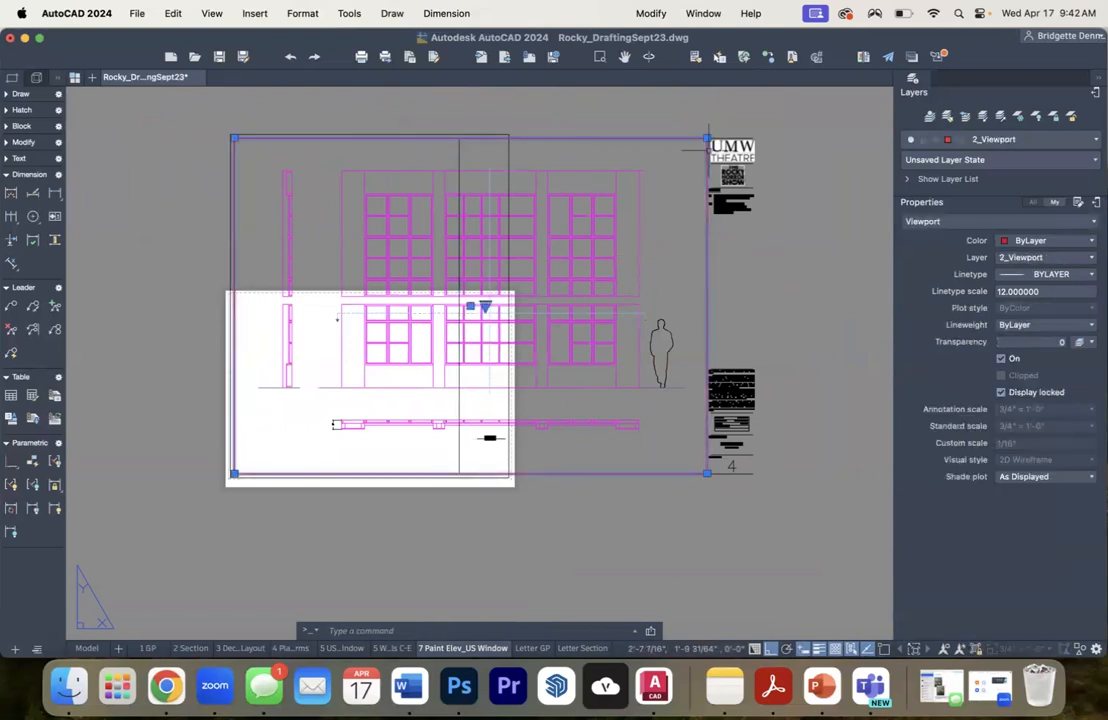
left_click(707, 137)
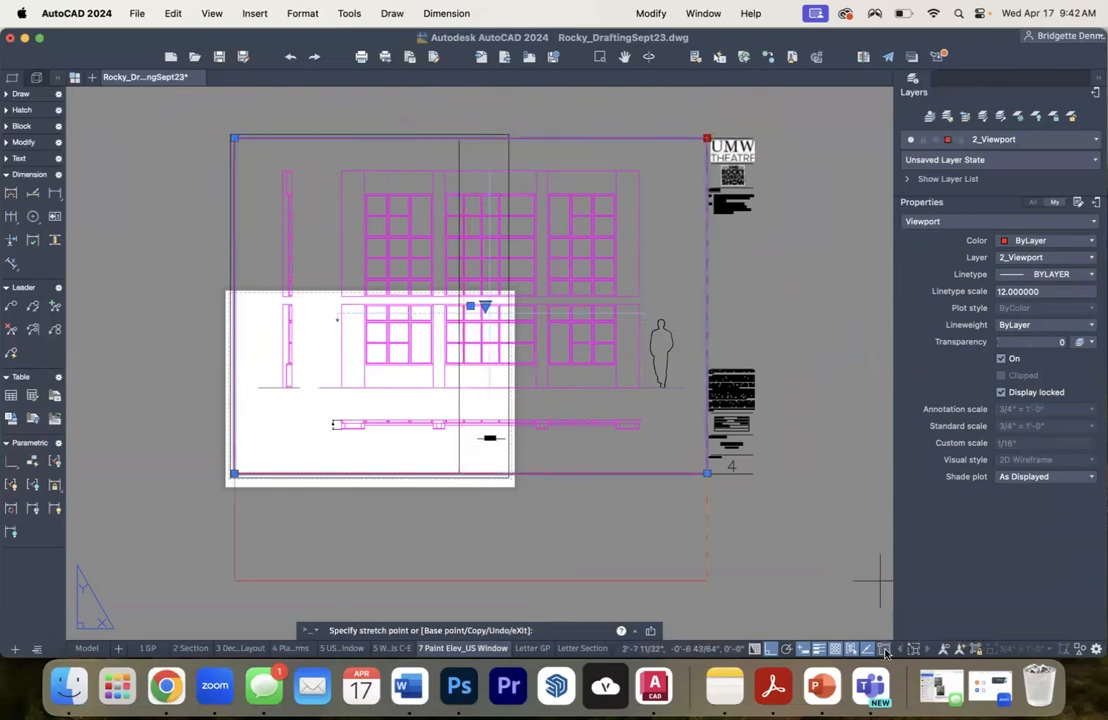
scroll(486, 137, "up", 2)
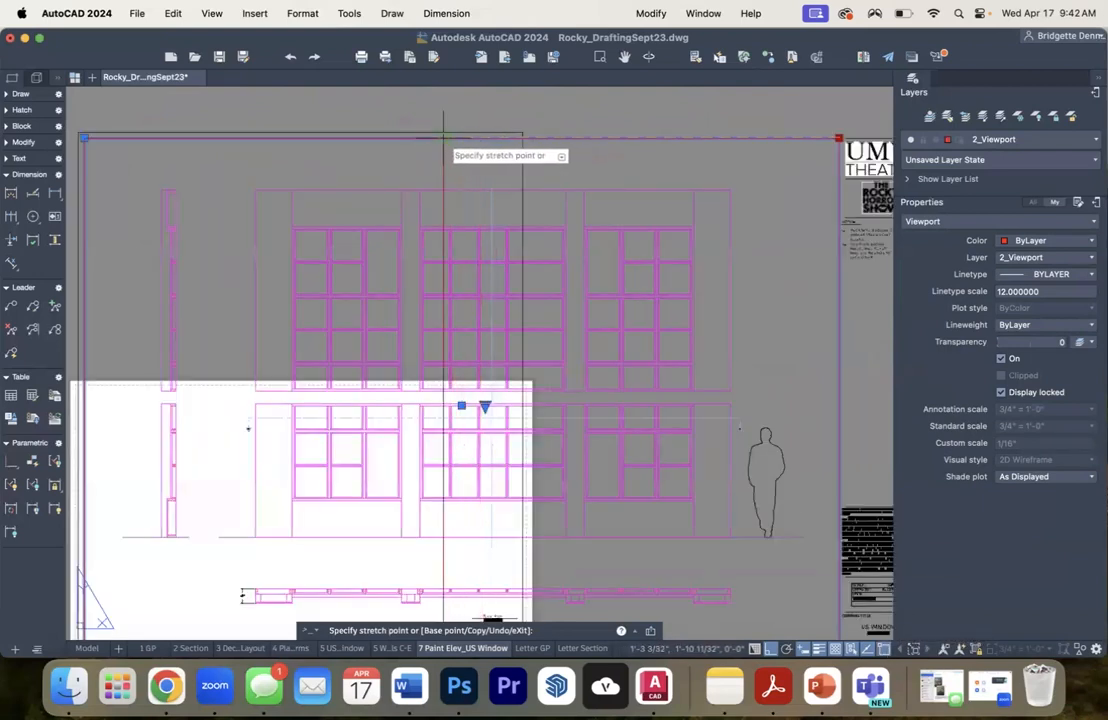
left_click(443, 137)
key("Escape")
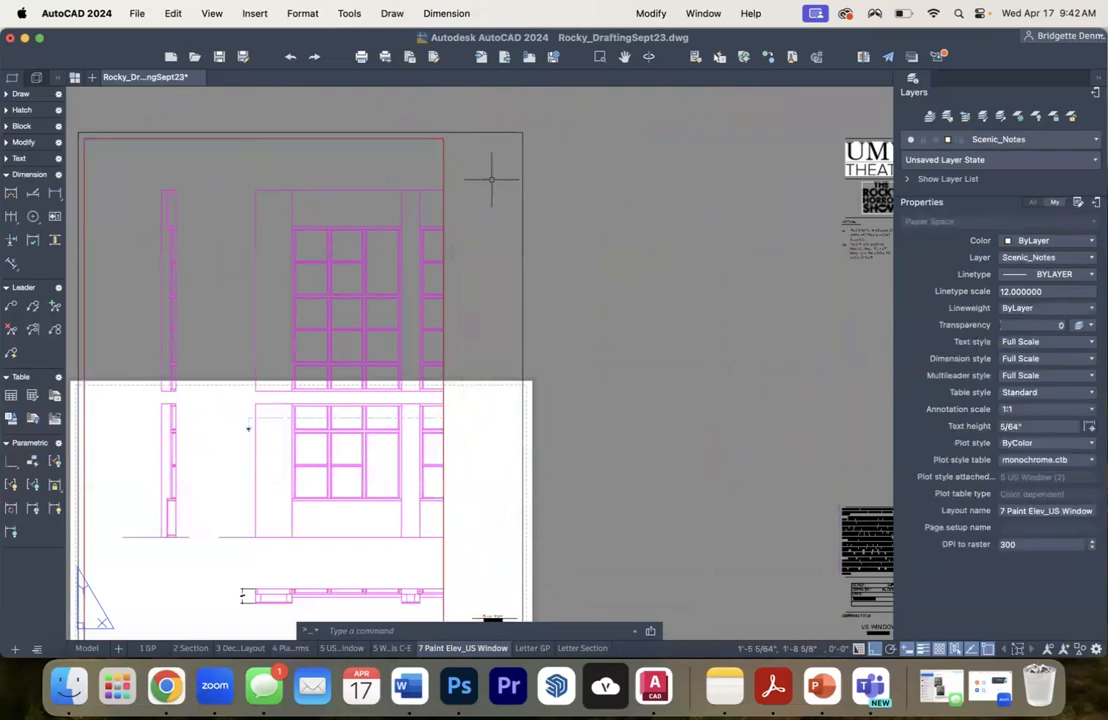
scroll(485, 180, "down", 2)
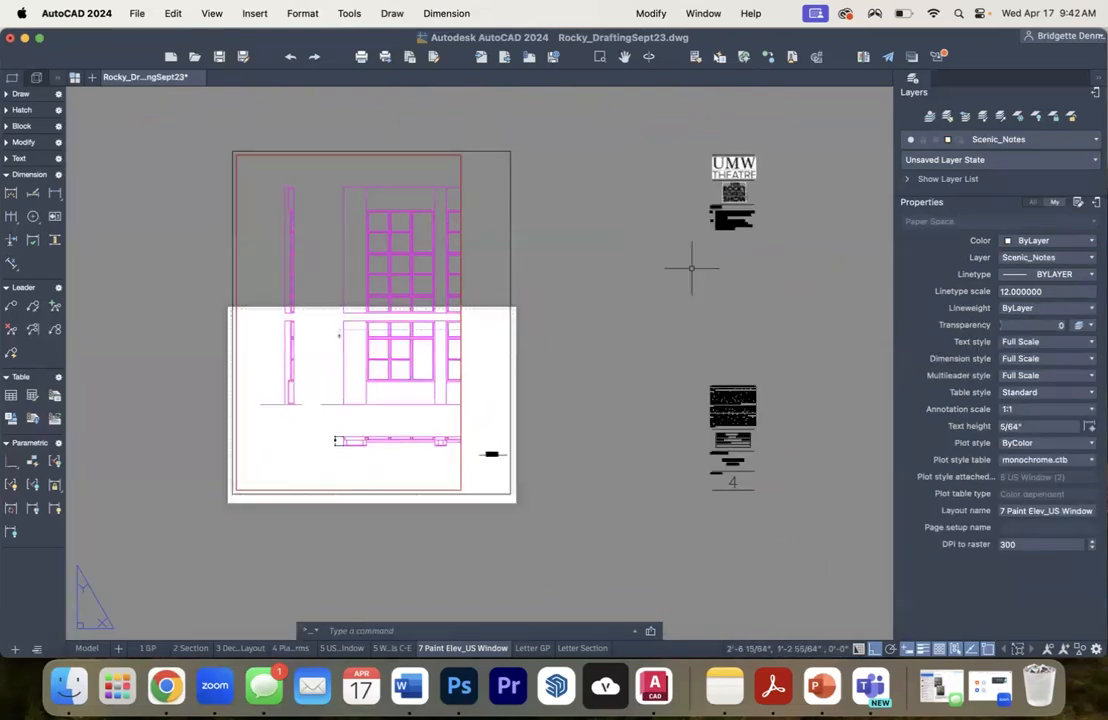
- Move the drawing label from the title block strip to a spot inside the viewport, beneath the window's plan view
left_click(660, 116)
left_click(608, 308)
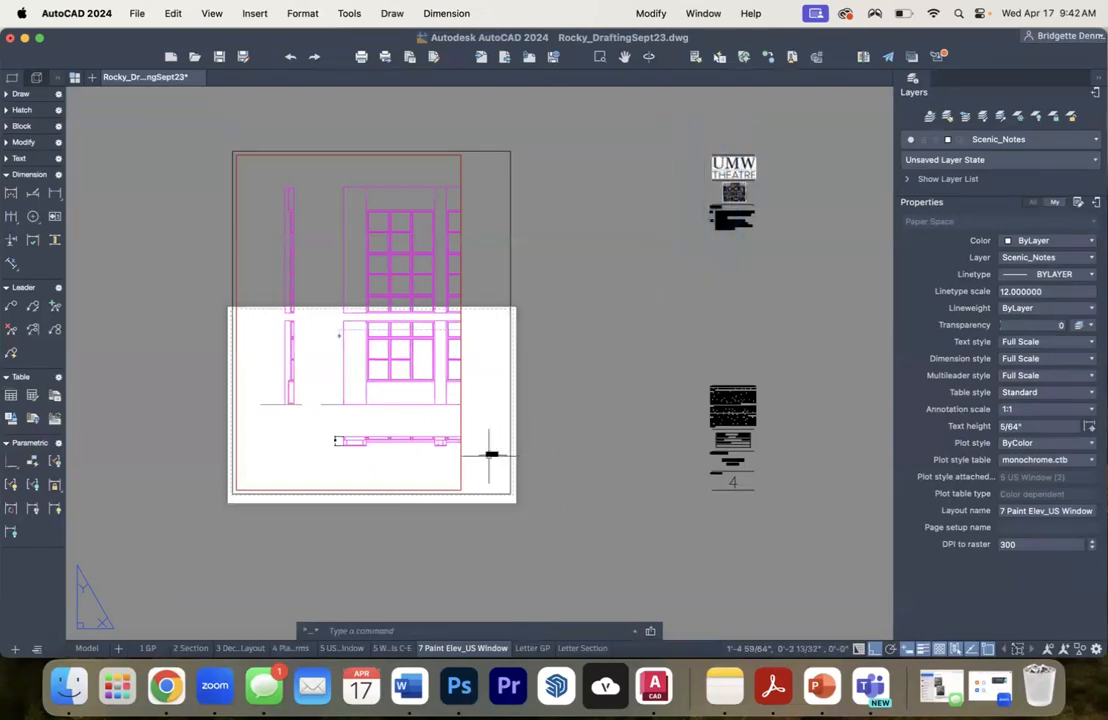
scroll(490, 455, "up", 3)
left_click(494, 440)
left_click(593, 388)
scroll(610, 386, "down", 3)
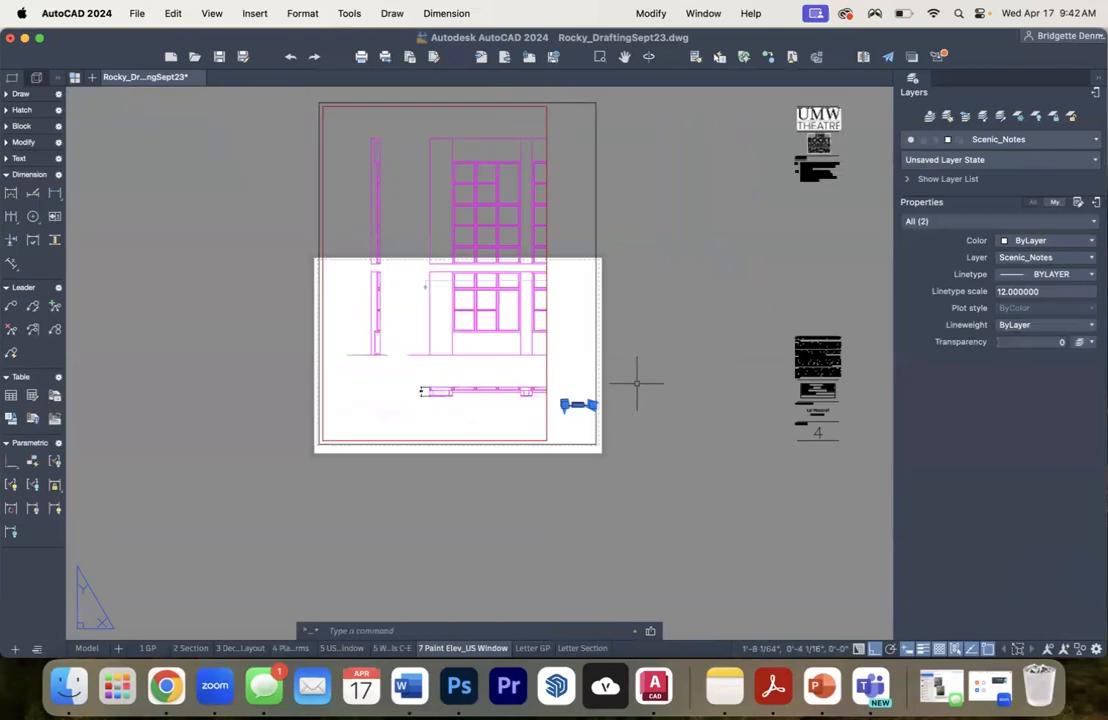
key("m")
key("Return")
left_click(590, 514)
left_click(448, 521)
- Move the title block's logos, notes and sheet text inward by the same distance as the border's right edge
scroll(600, 480, "down", 3)
scroll(650, 480, "right", 5)
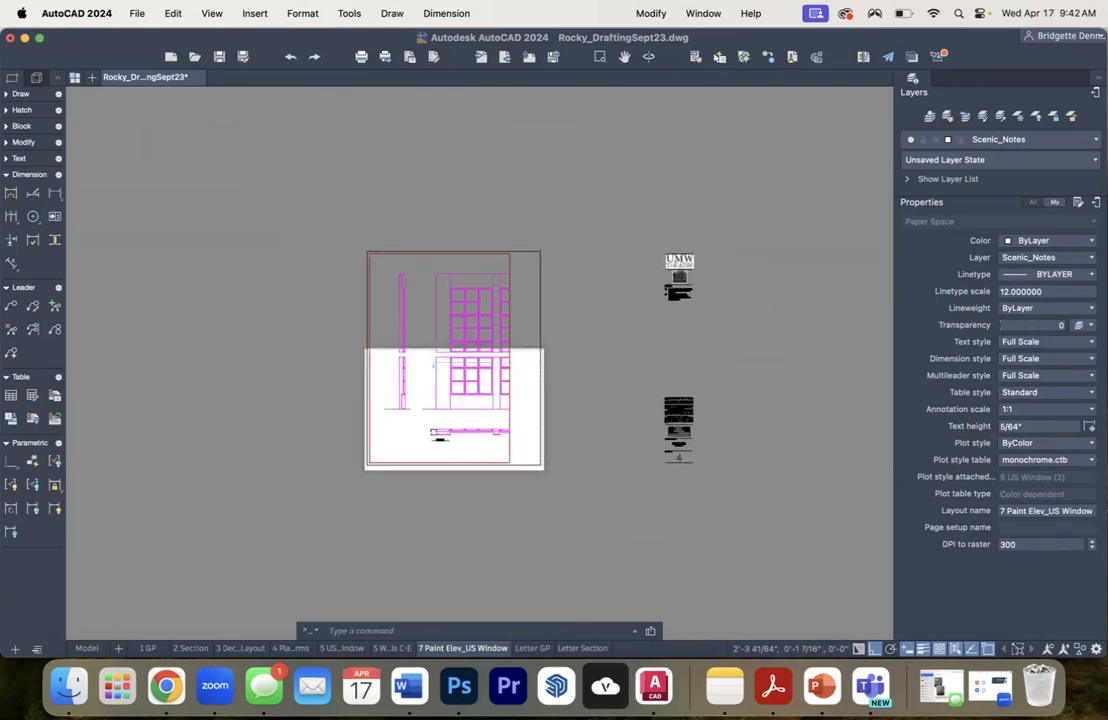
left_click(703, 520)
left_click(571, 197)
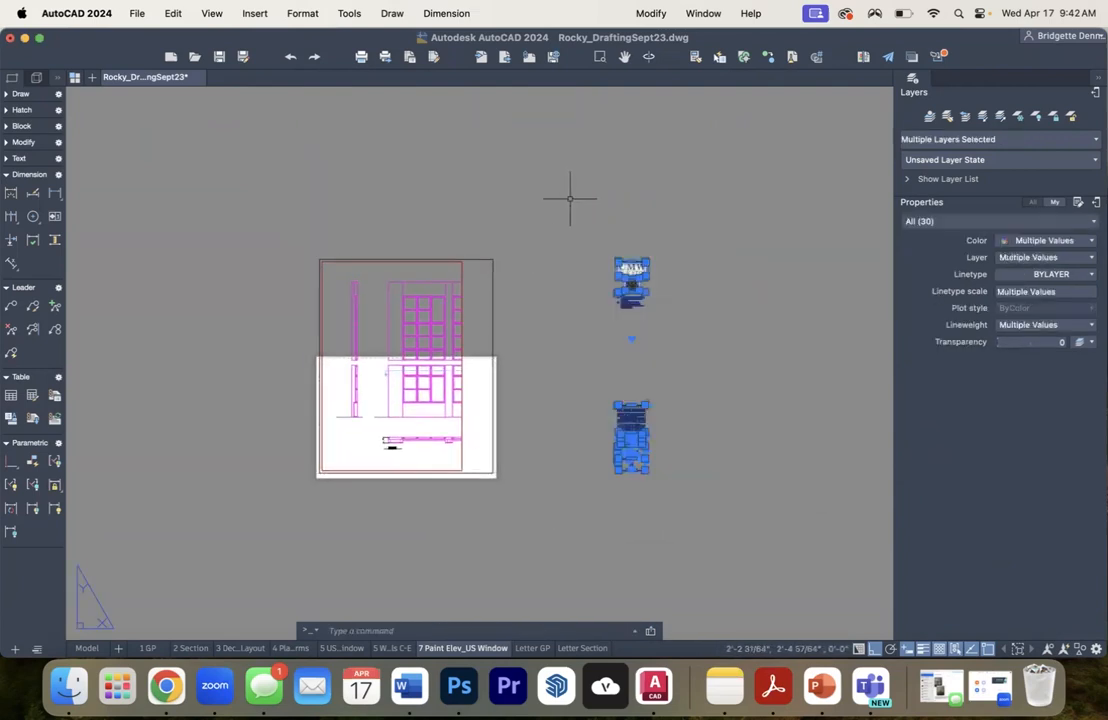
type("m")
key("Return")
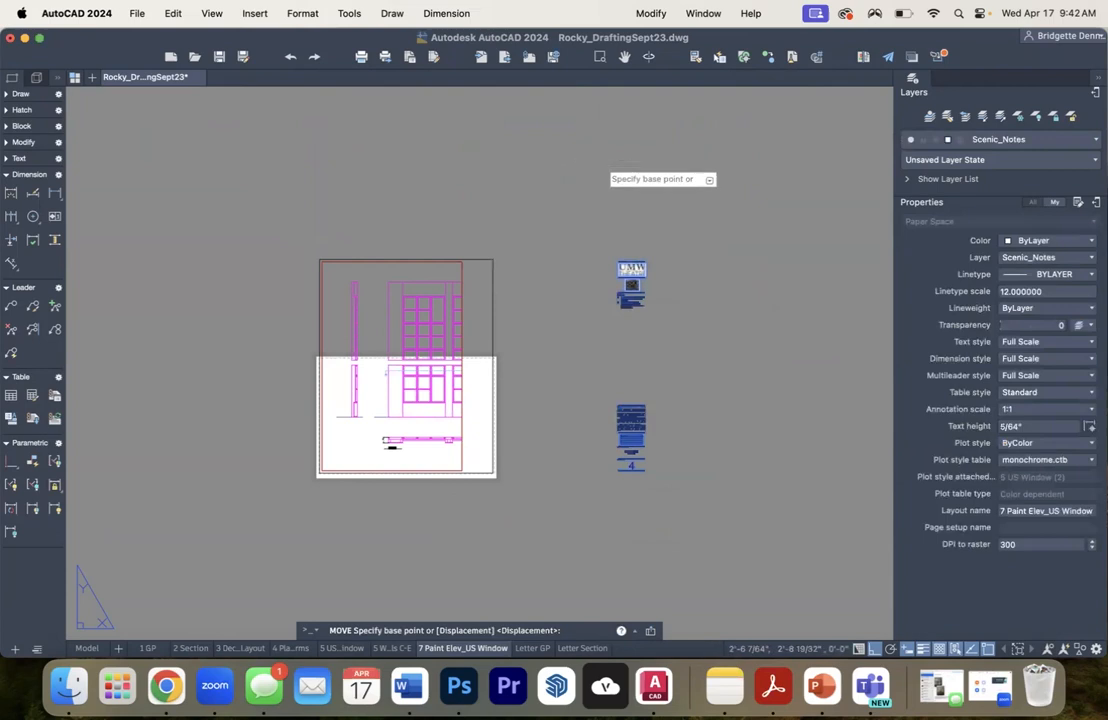
left_click(612, 158)
type("1'4.25")
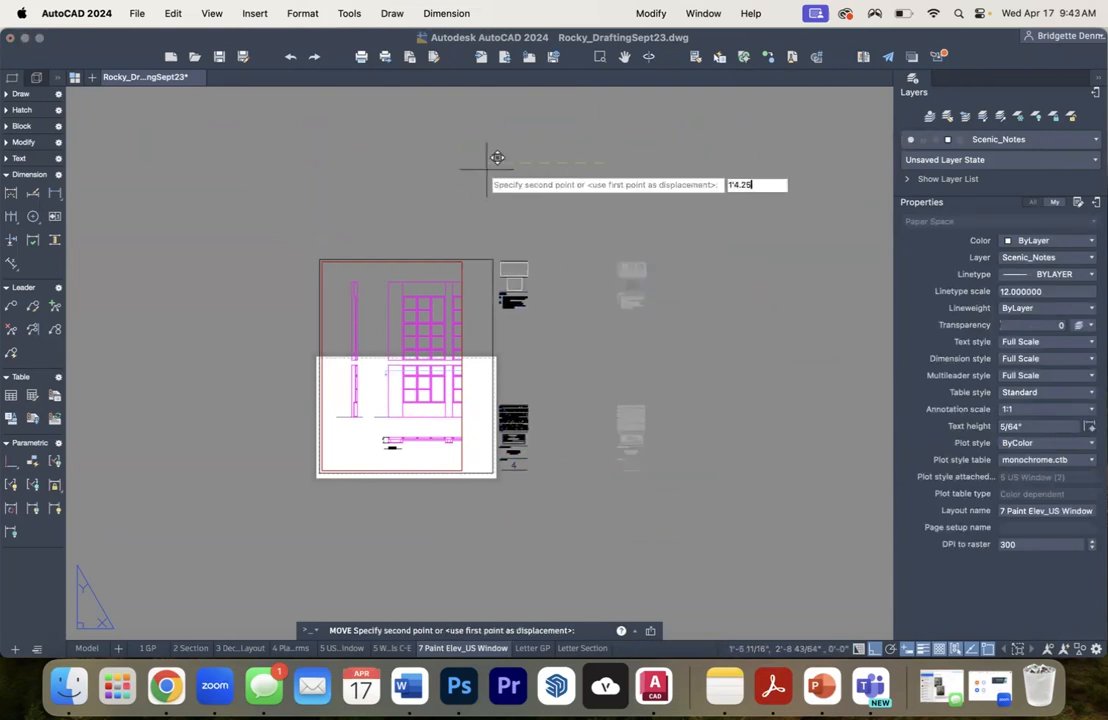
key("Return")
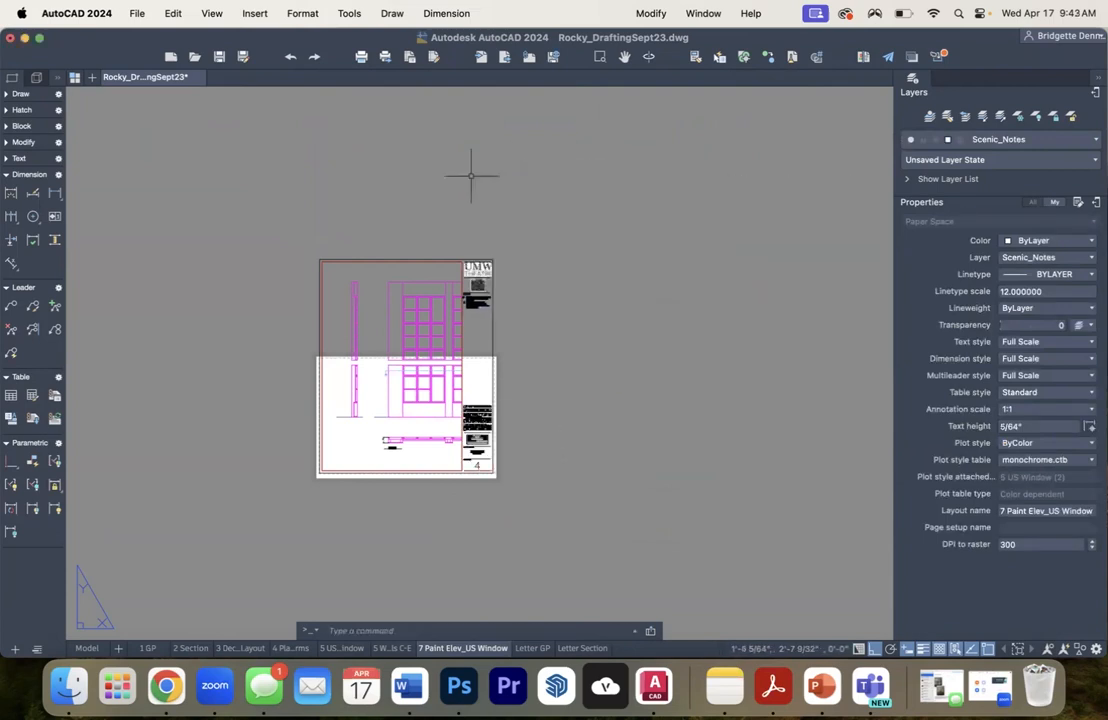
- Try to stretch the outer border's top edge down to just inside the paper's top edge
scroll(449, 319, "up", 4)
mouse_move(424, 398)
left_mouse_down()
mouse_move(487, 341)
mouse_move(473, 329)
left_mouse_up()
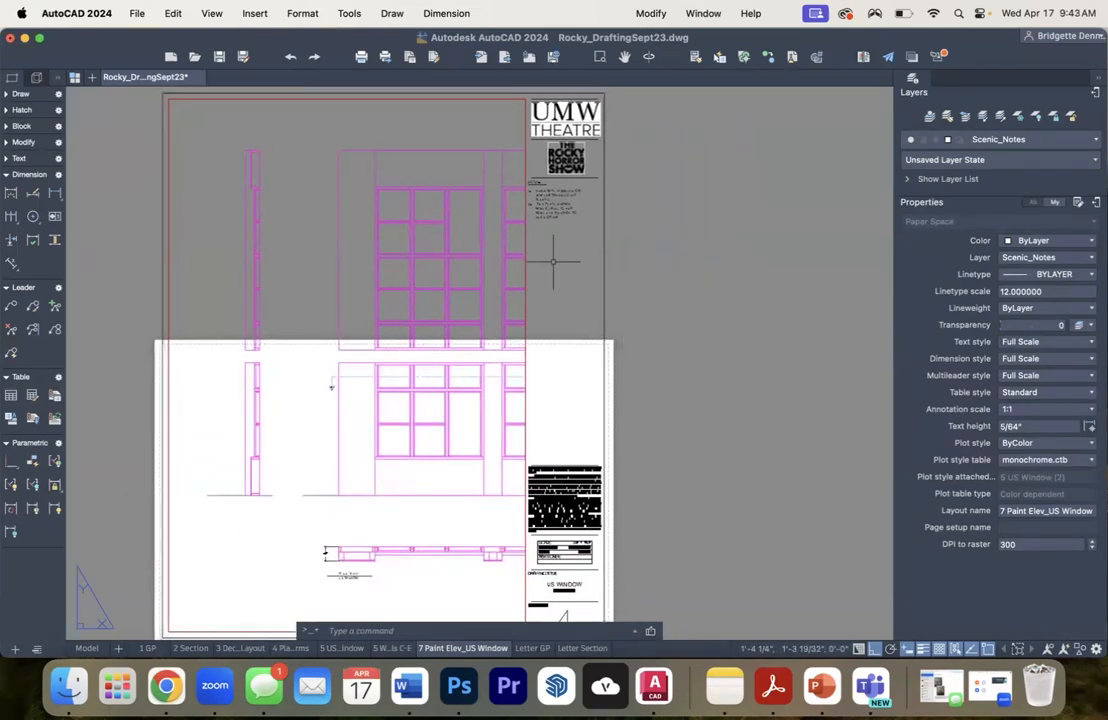
scroll(565, 270, "down", 4)
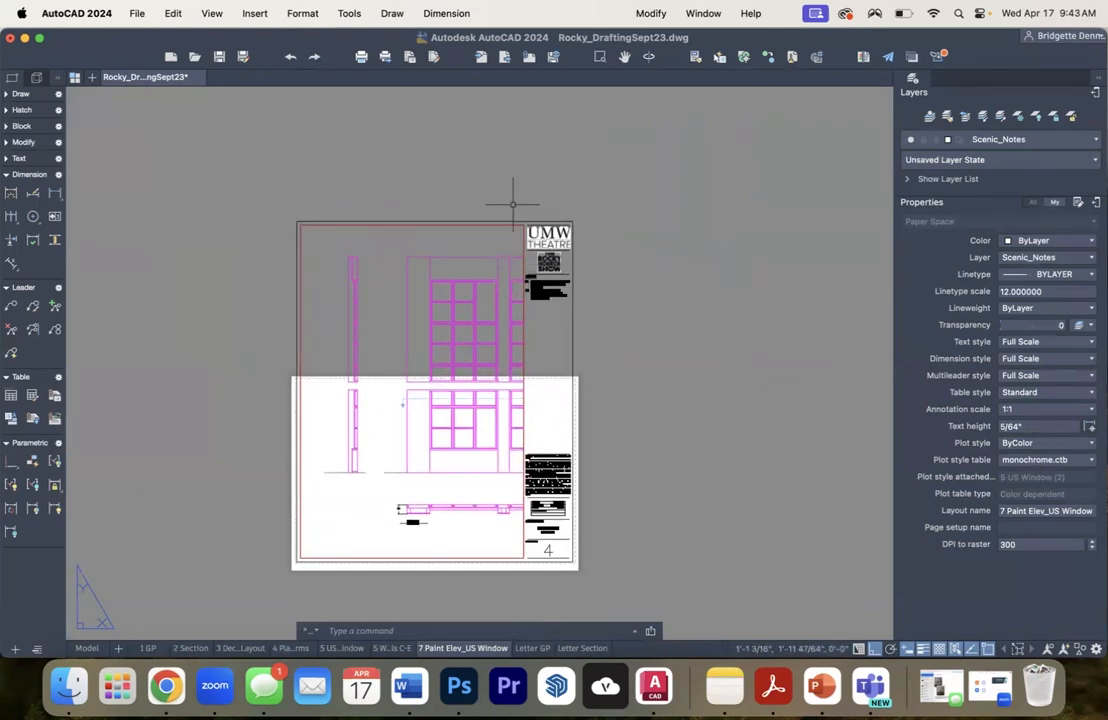
left_click(435, 220)
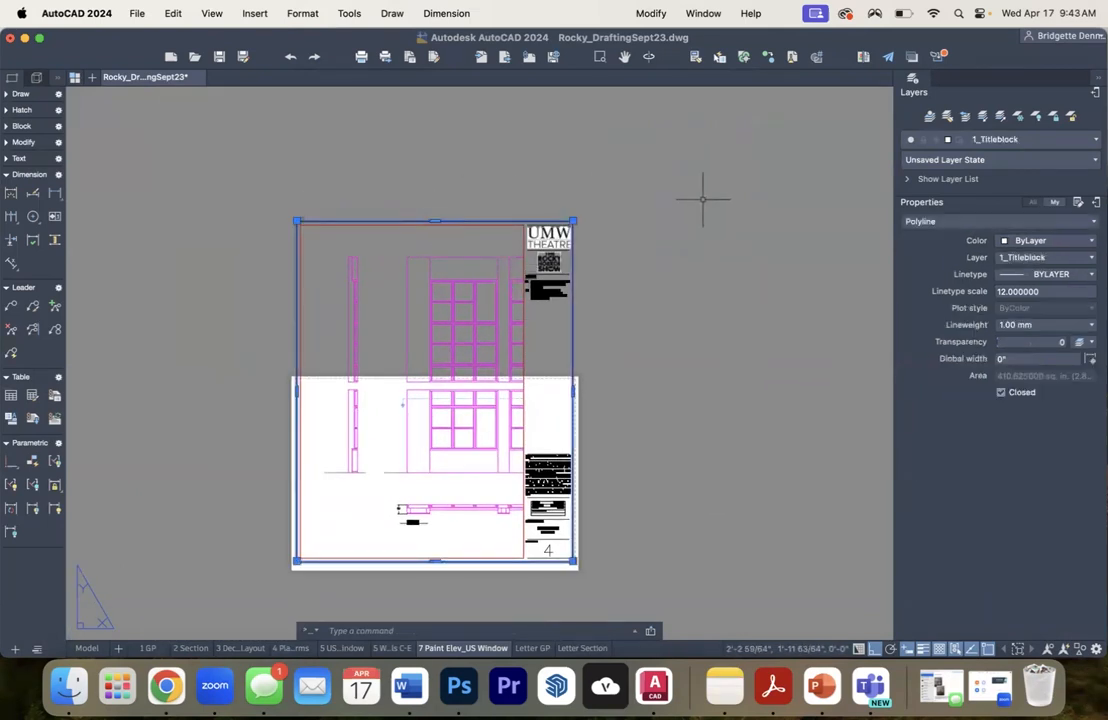
left_click(435, 219)
key("Escape")
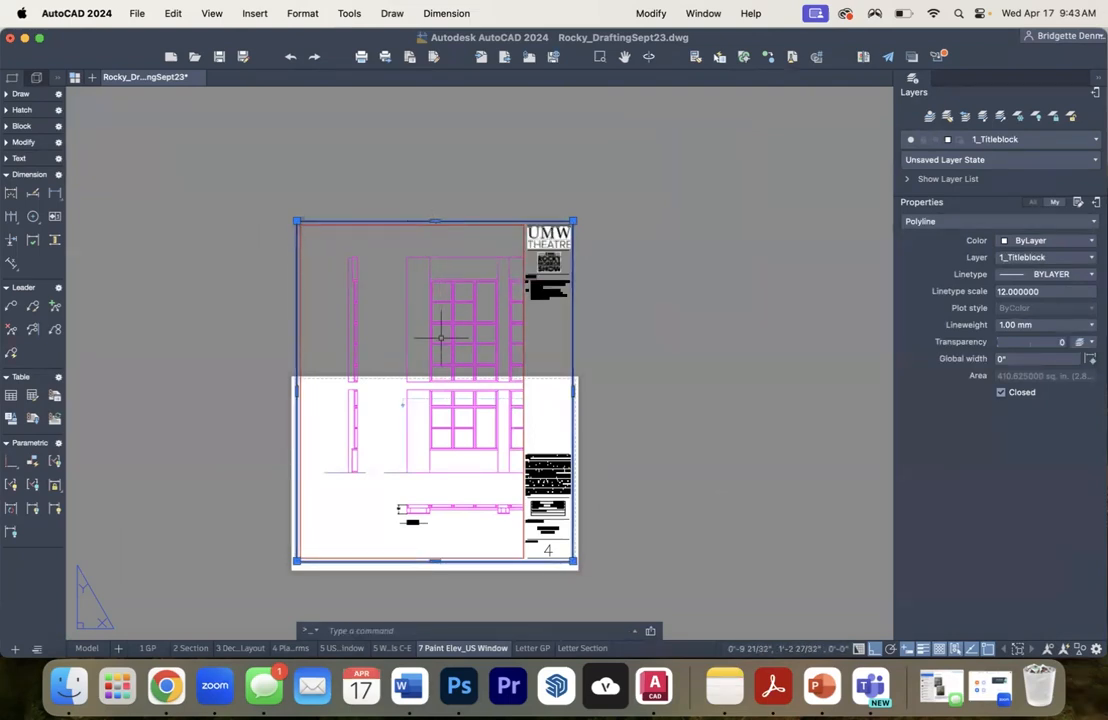
left_click(435, 220)
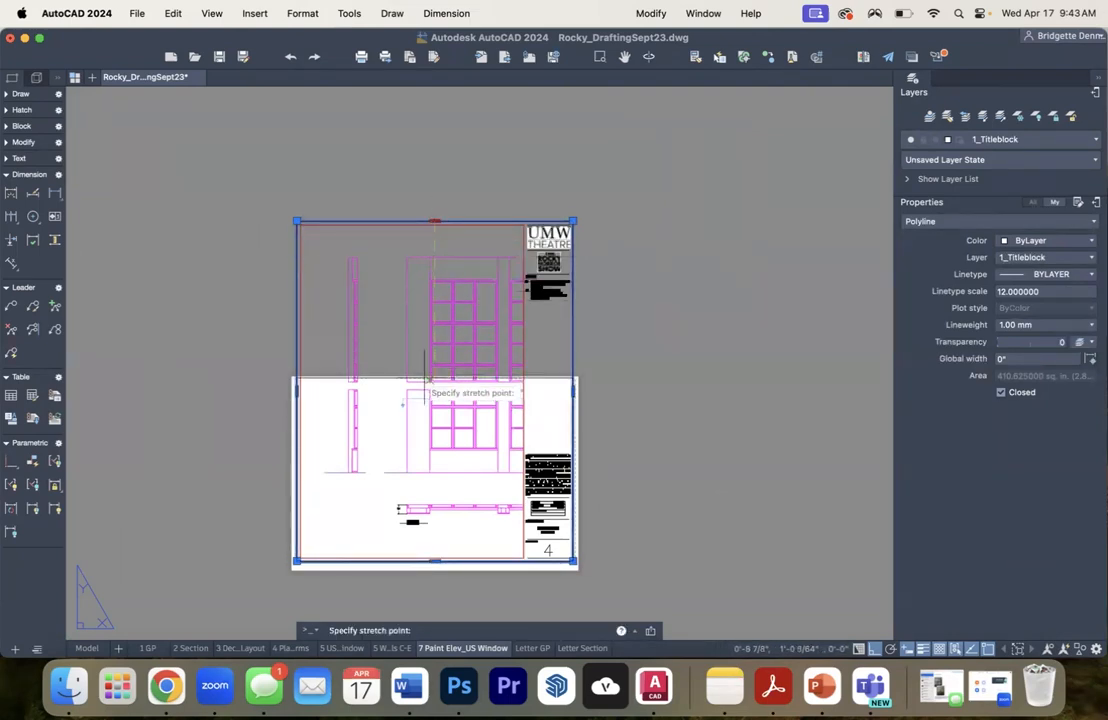
scroll(430, 381, "up", 4)
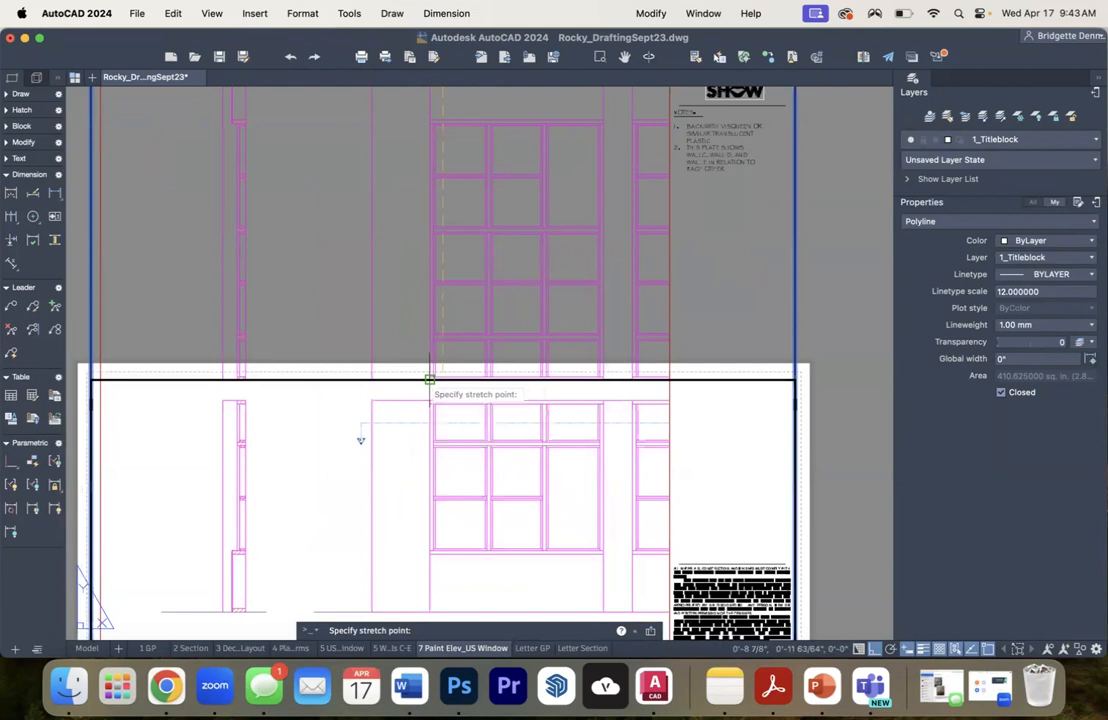
left_click(428, 379)
scroll(490, 328, "down", 5)
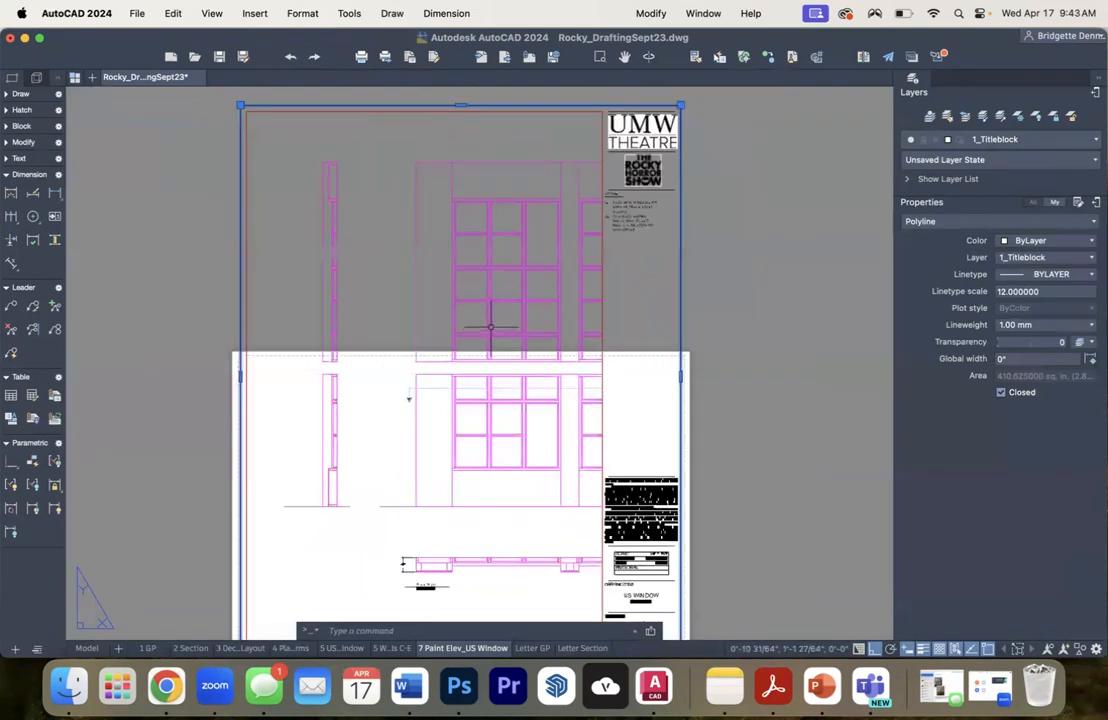
key("Escape")
- Unlock the viewport, shift its model view to an empty area of the drawing, and return to paper space
scroll(502, 297, "up", 3)
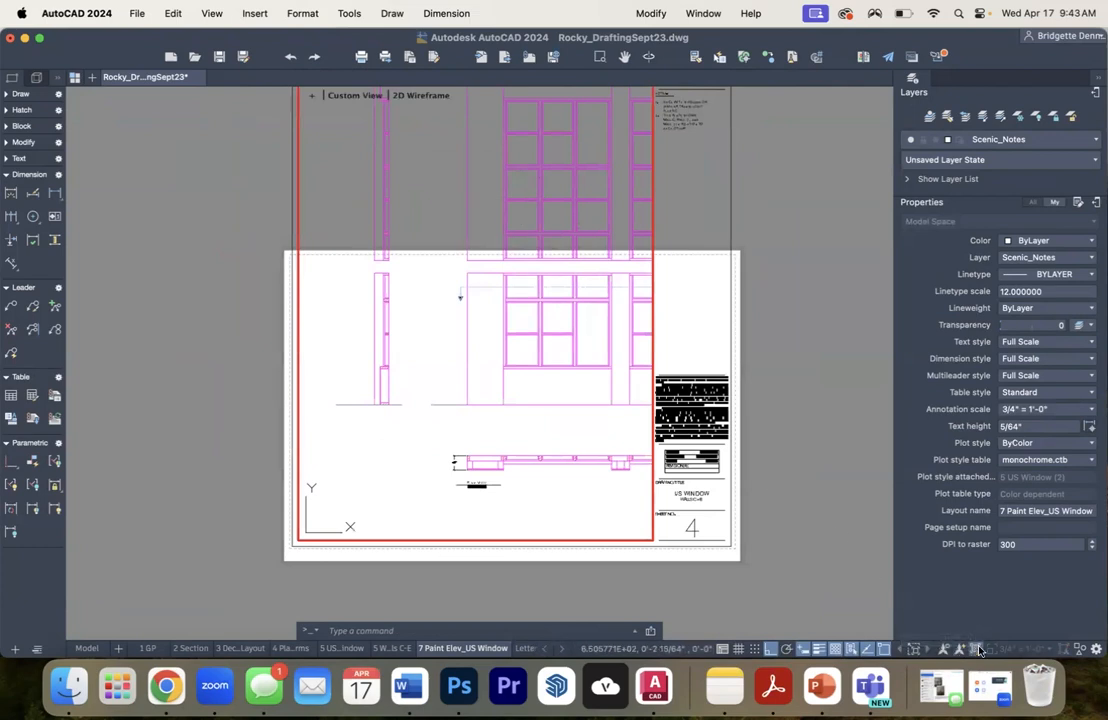
scroll(575, 385, "down", 5)
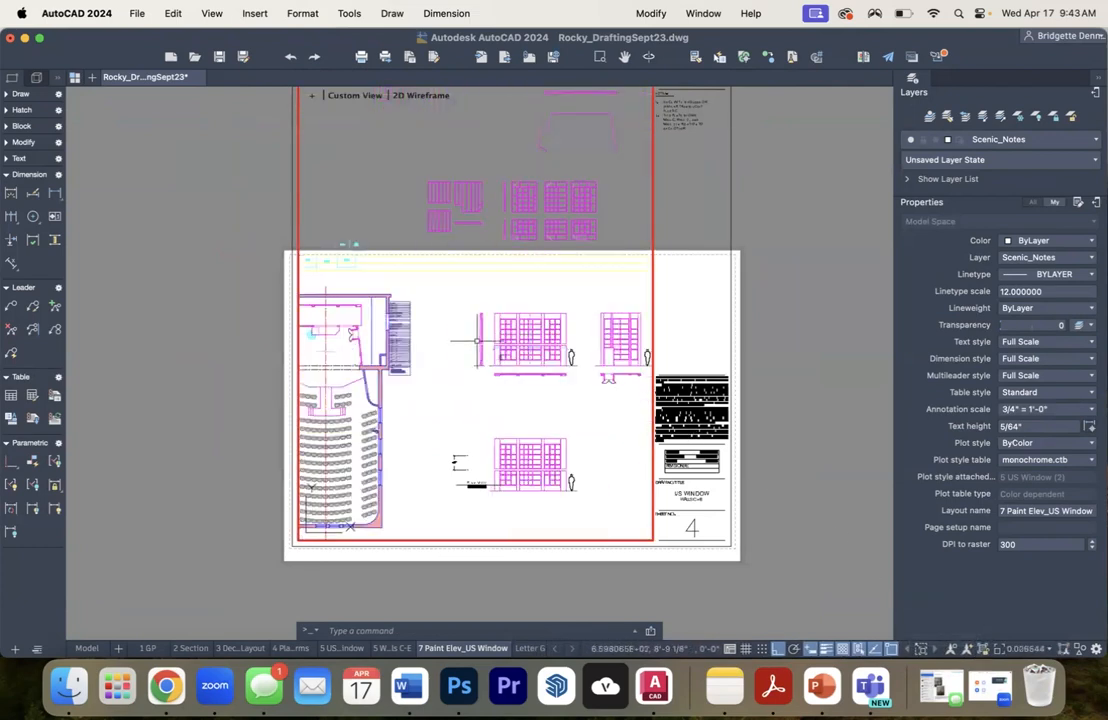
scroll(460, 470, "down", 4)
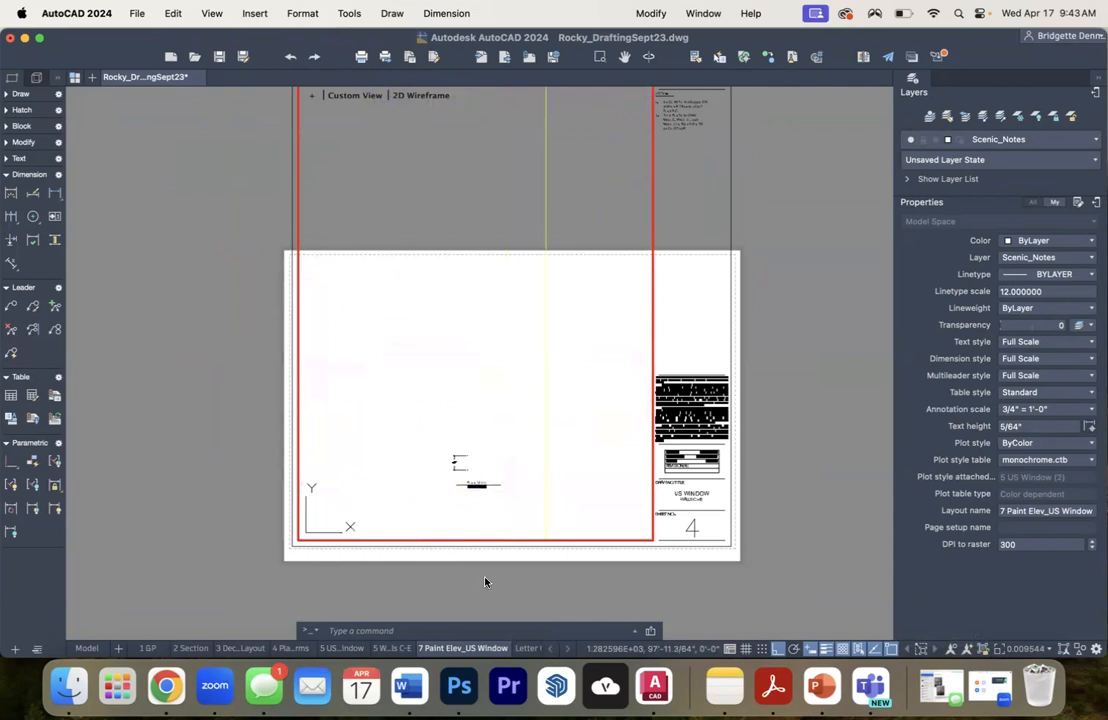
double_click(797, 253)
scroll(556, 330, "down", 5)
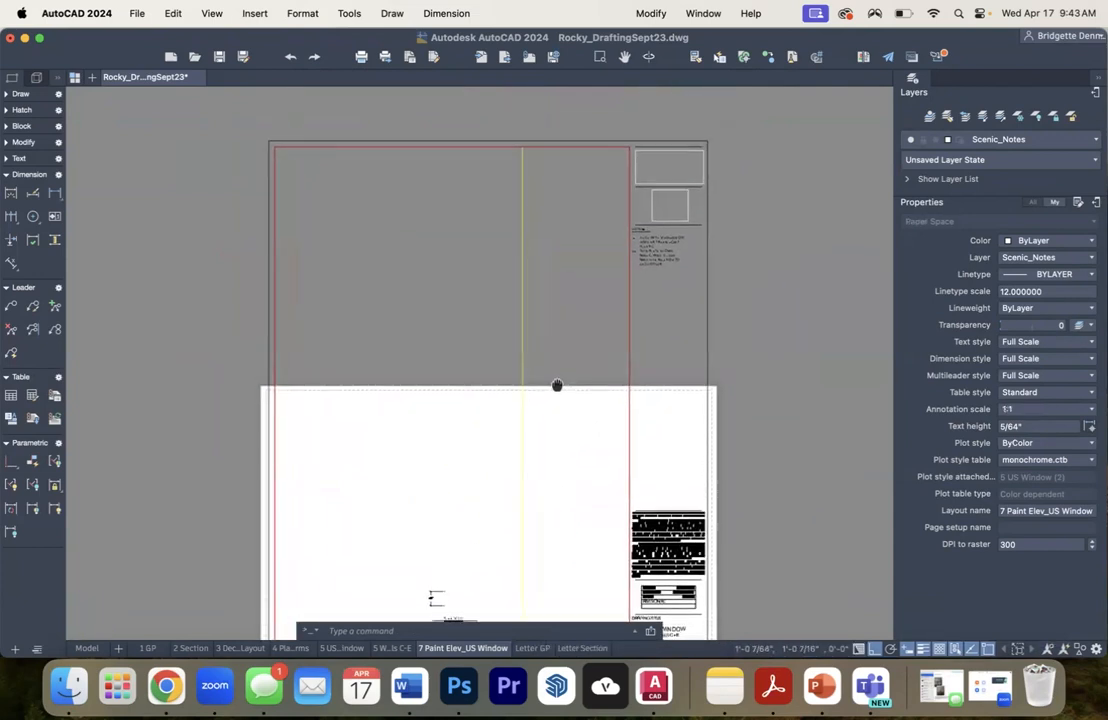
- Delete the leftover dimension above the drawing label
left_click_drag(544, 332, 540, 282)
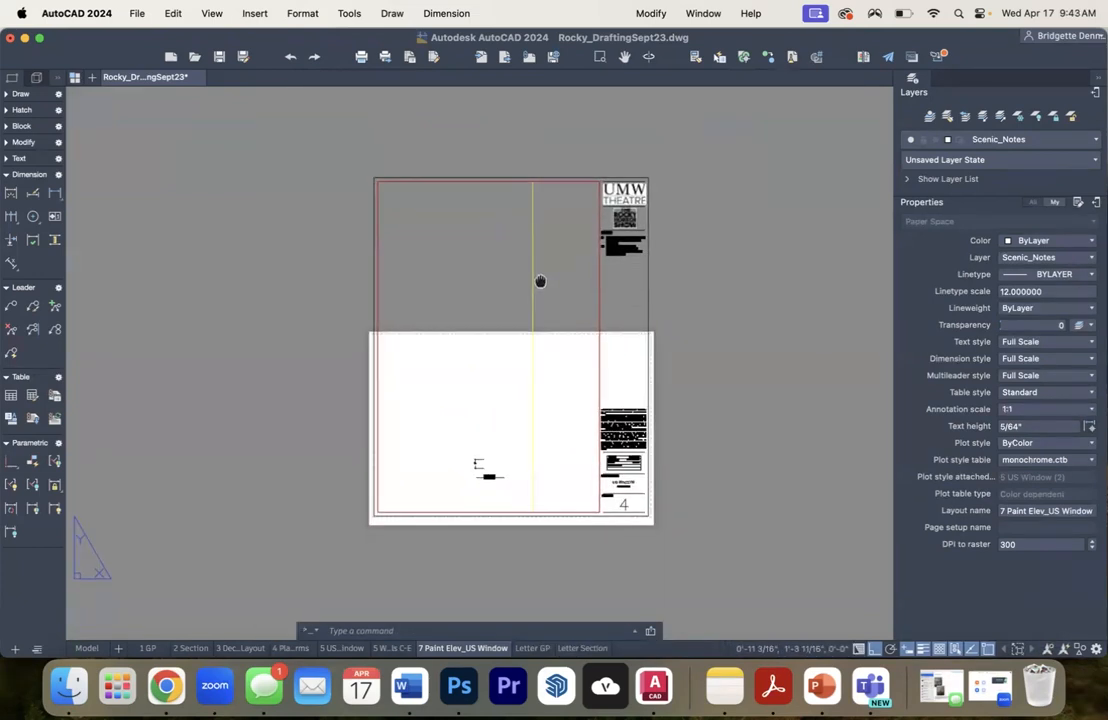
left_click(475, 463)
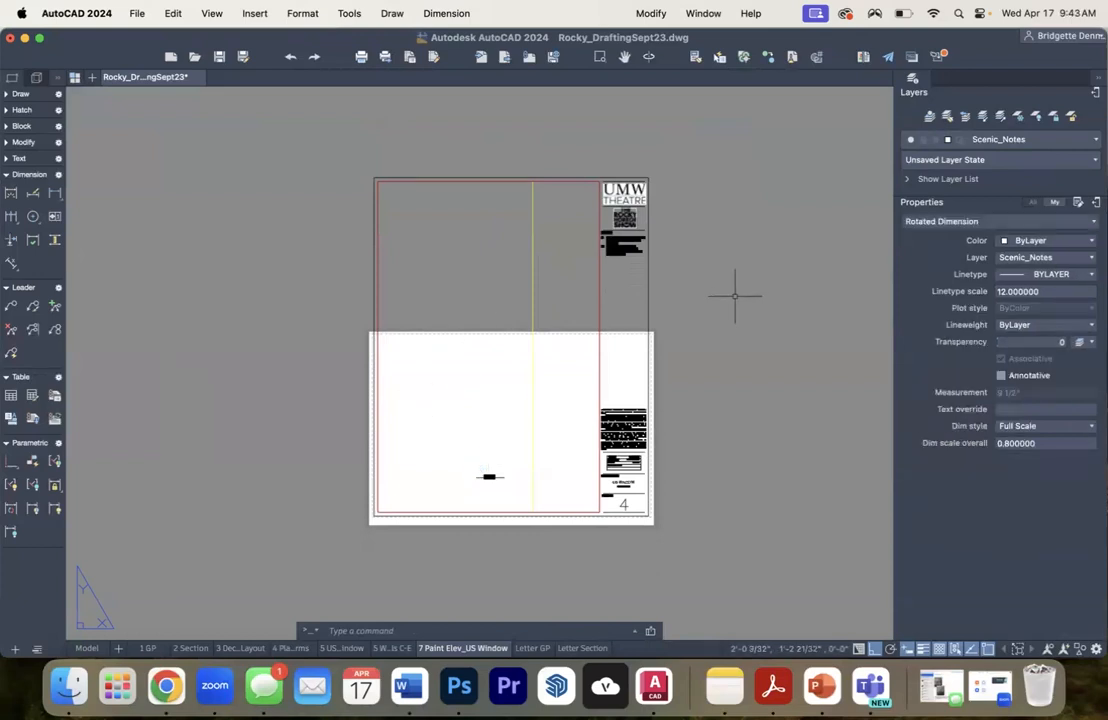
key("Escape")
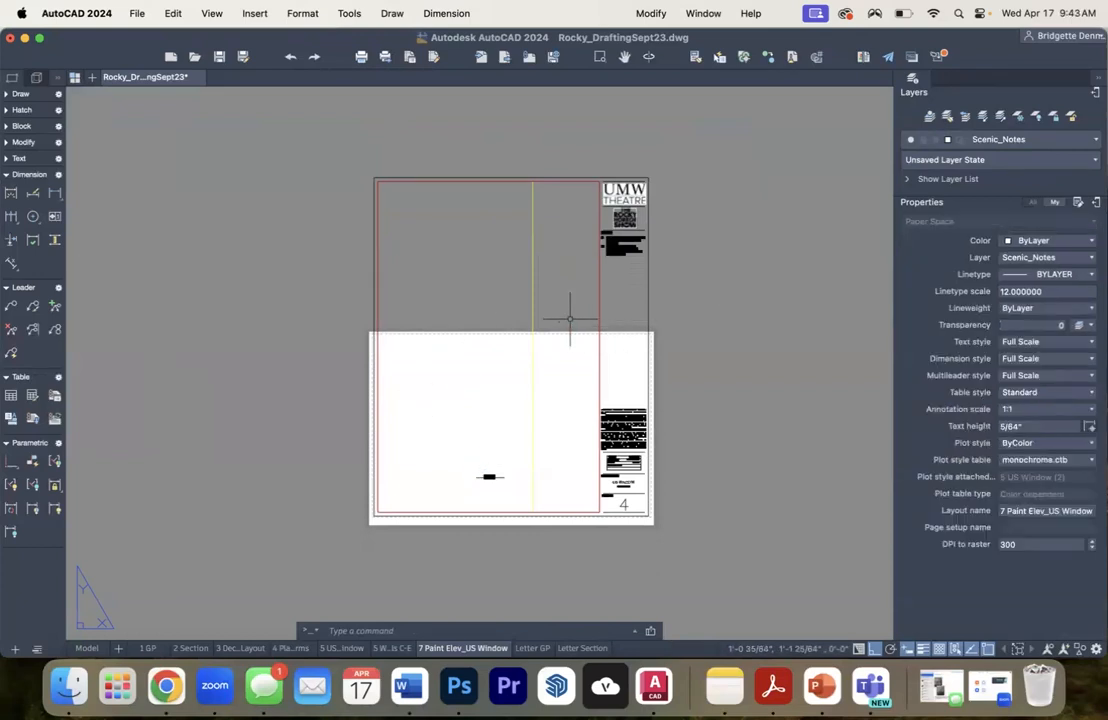
- Stretch the outer border's top edge down by 10.5" to fit the paper height, then clear the selection
left_click(499, 170)
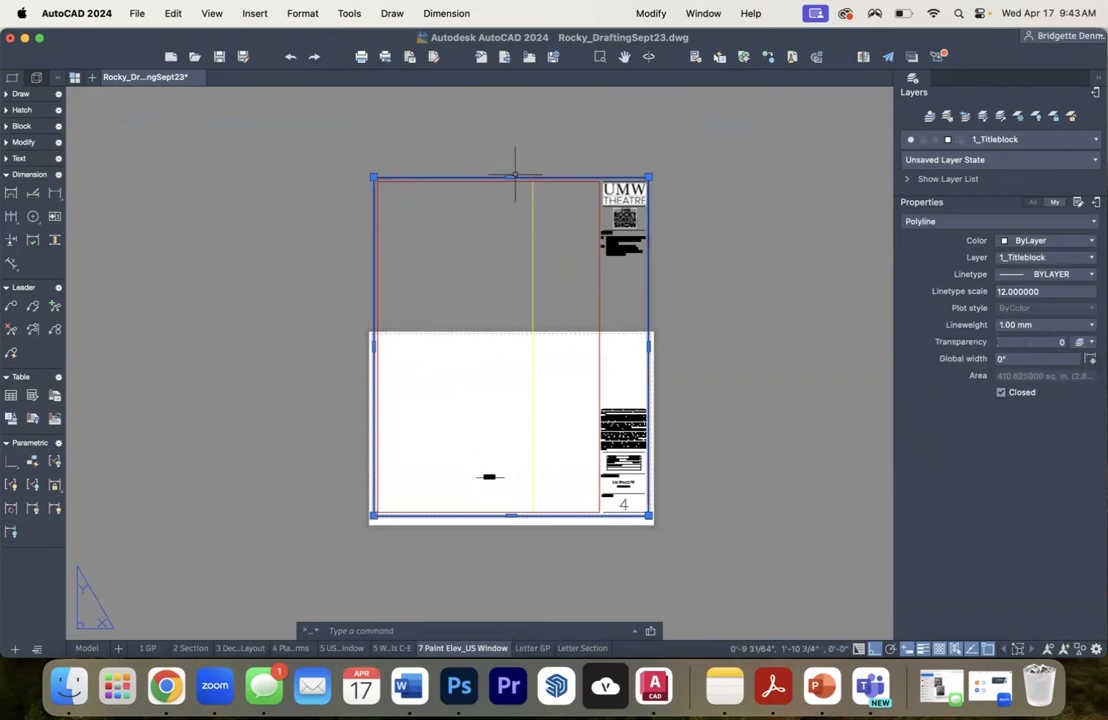
mouse_move(511, 178)
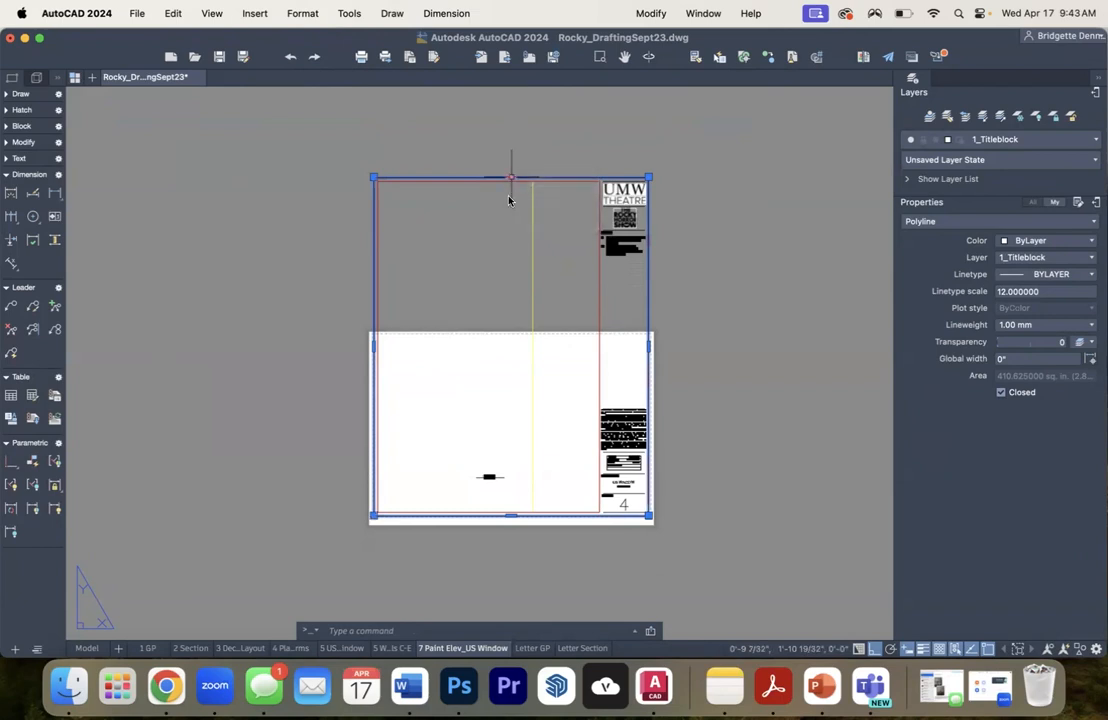
left_click(510, 178)
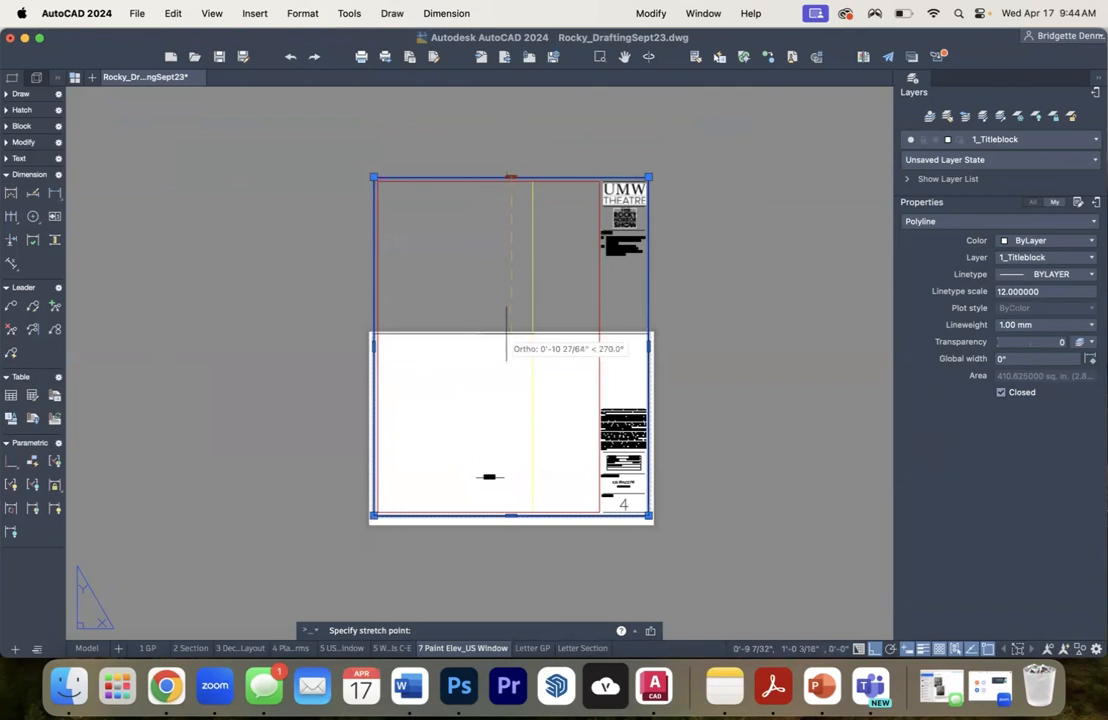
type("10.5")
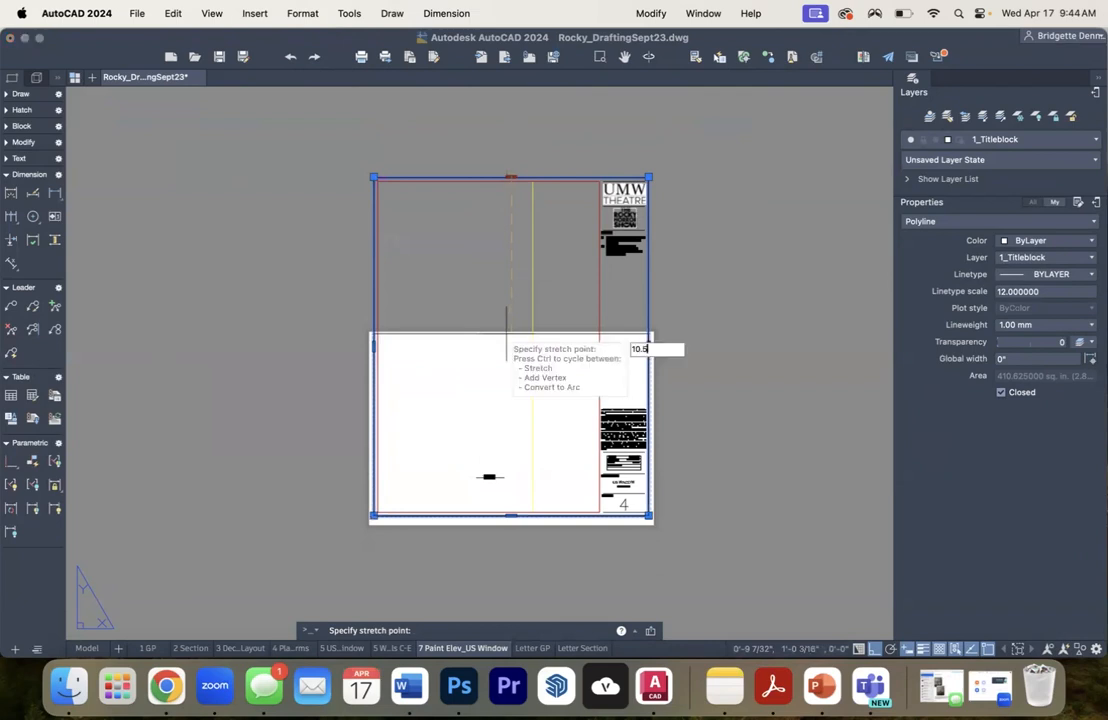
key("Return")
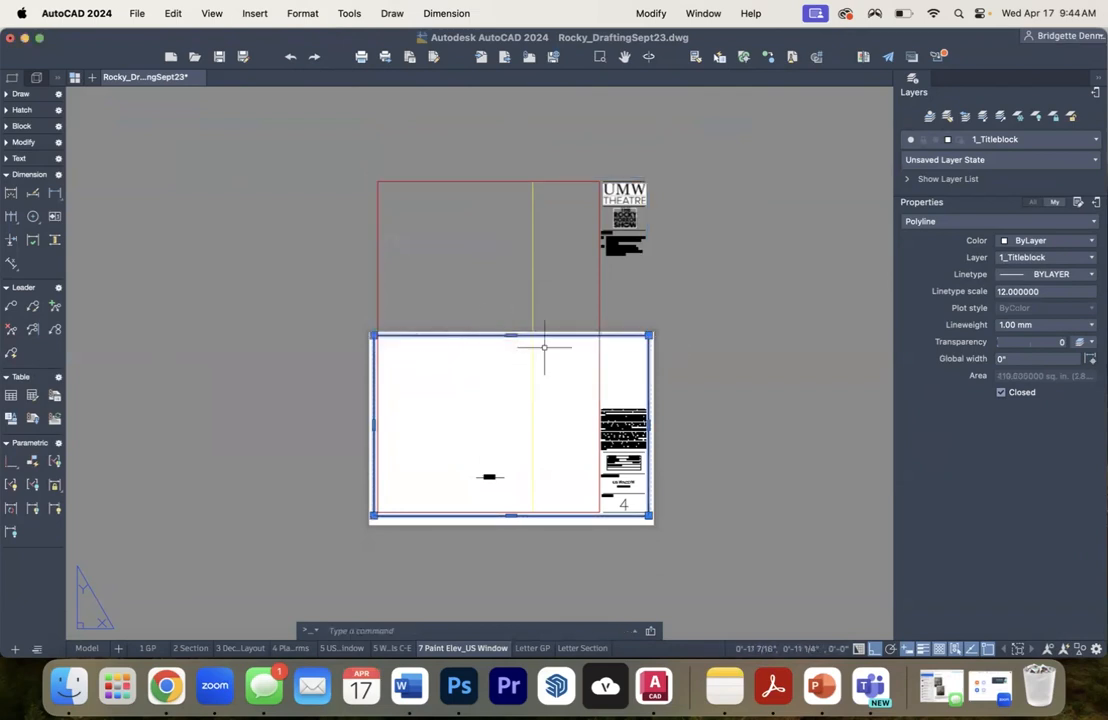
scroll(560, 340, "up", 4)
key("Escape")
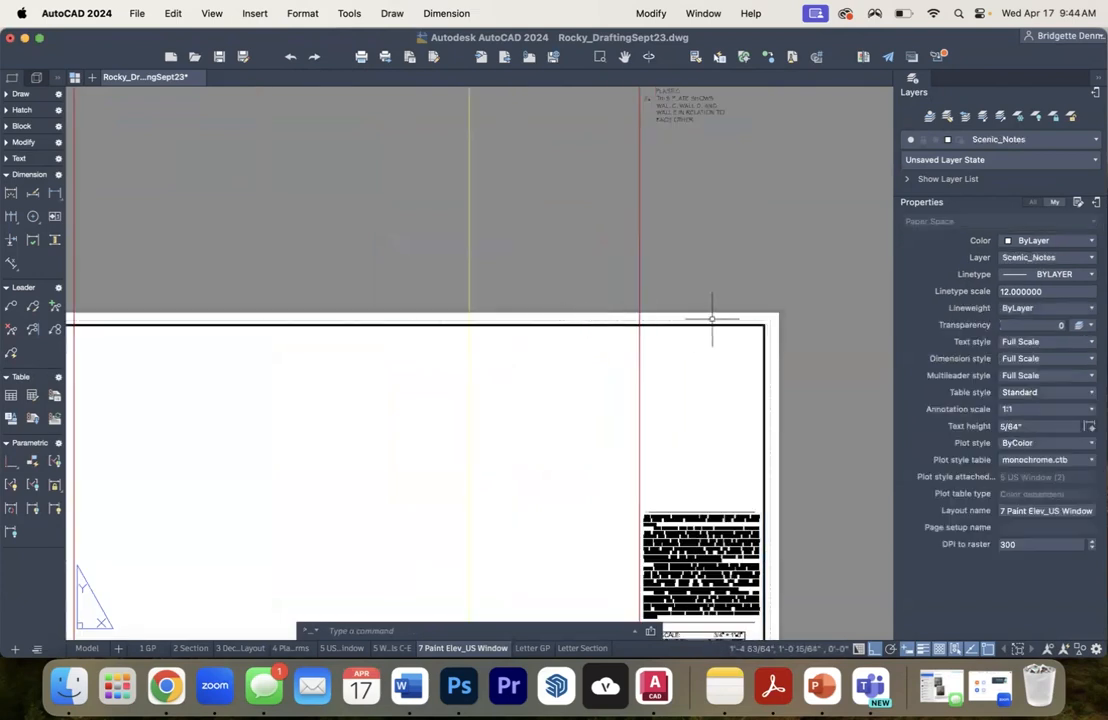
- Stretch the inner border's top edge down by 10.5" and clear the selection
scroll(706, 308, "down", 5)
left_click_drag(637, 239, 551, 270)
left_click(517, 200)
left_click(481, 172)
left_click(483, 192)
type("10")
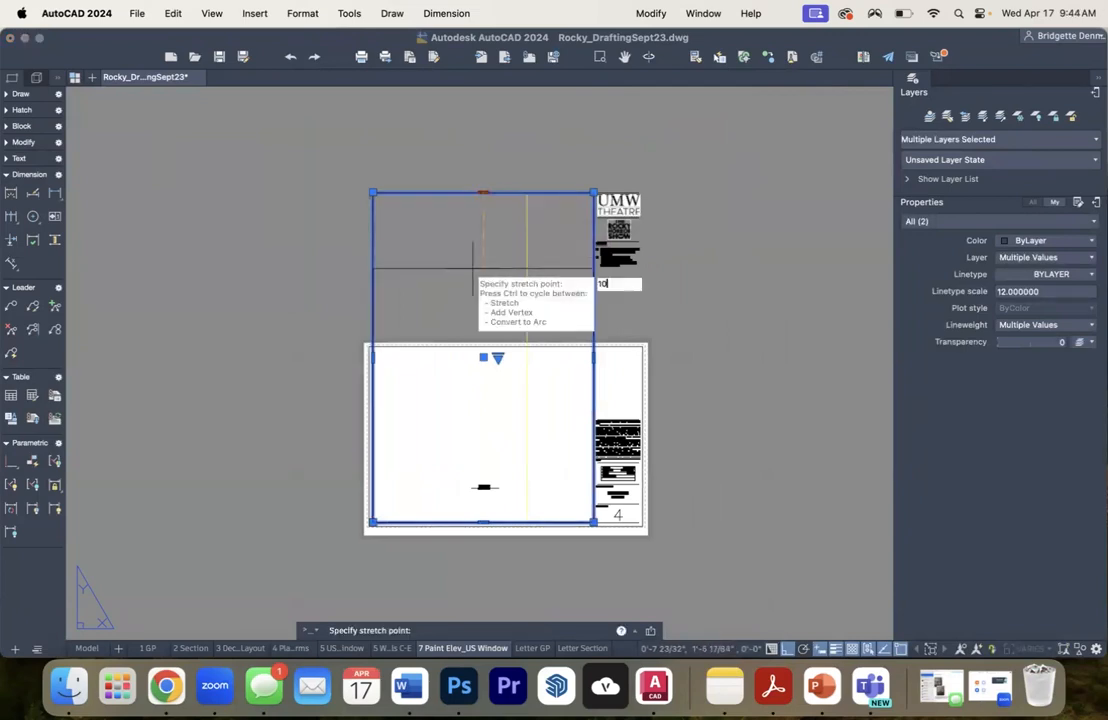
type(".5\"")
key("Return")
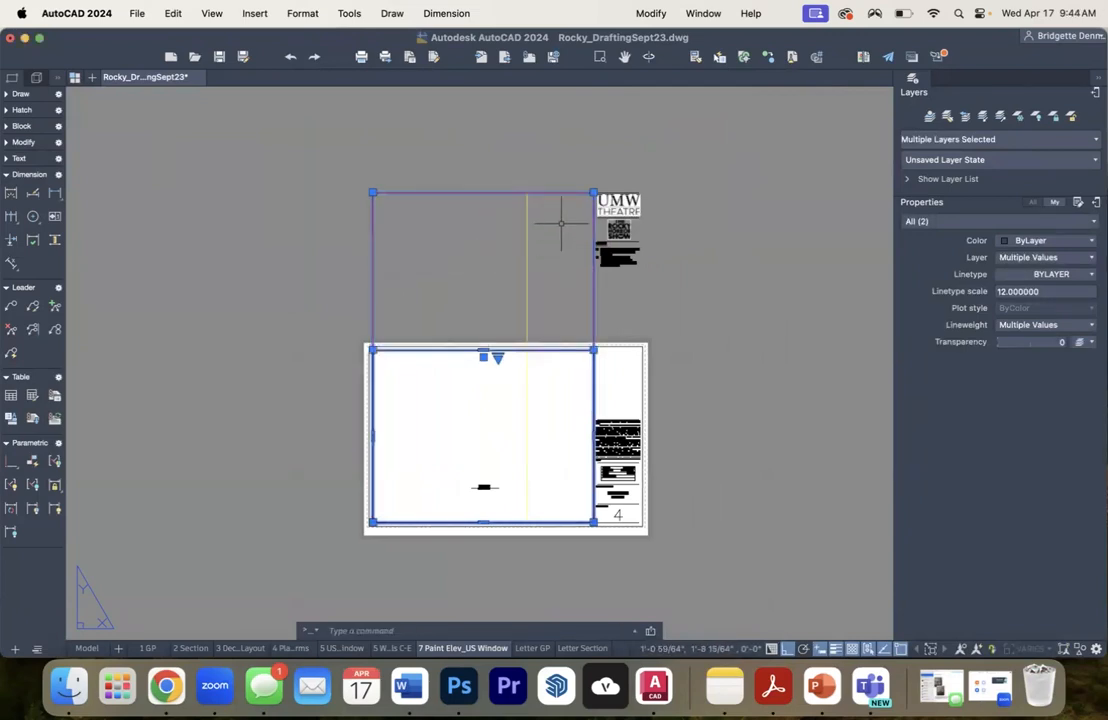
key("Escape")
- Stretch the viewport's top edge down to the top corner of the inner border and clear the selection
left_click(373, 192)
left_click(373, 192)
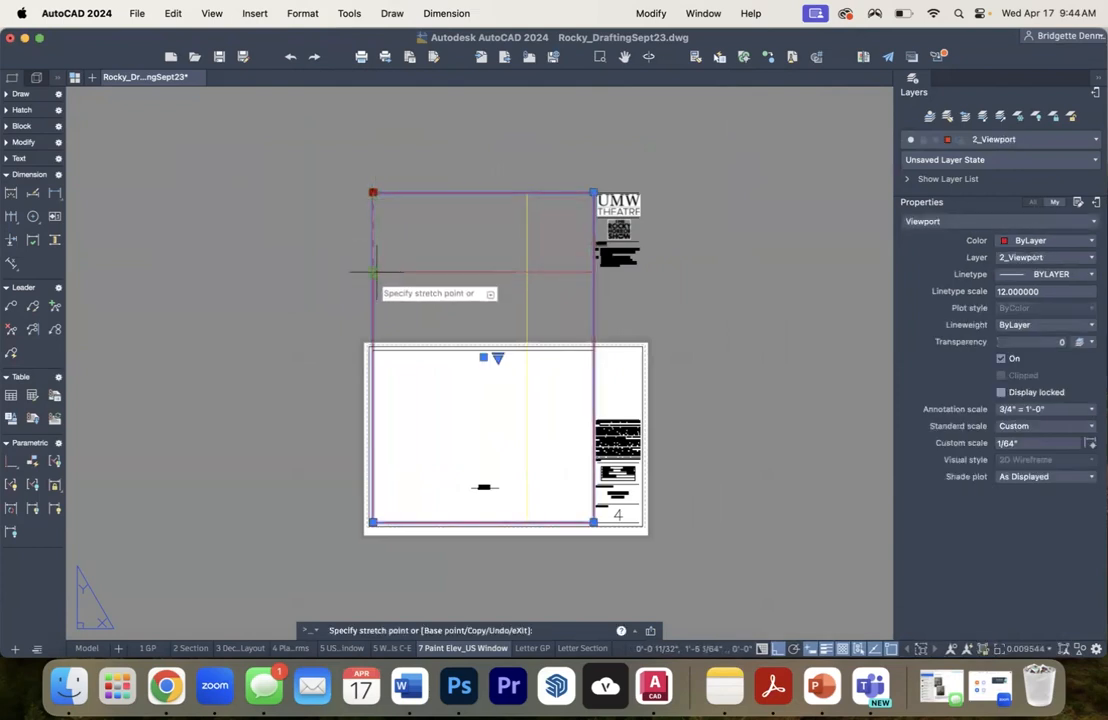
left_click(372, 349)
key("Escape")
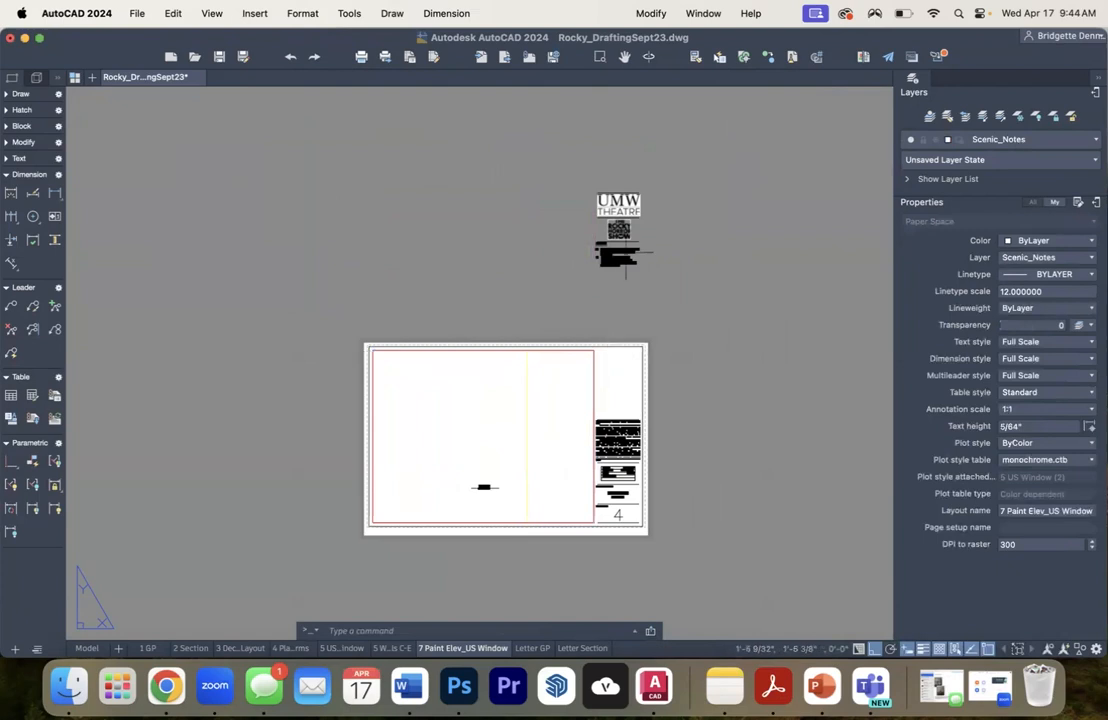
- Delete the legal disclaimer text from the title block along with the rule line above it
left_click(559, 175)
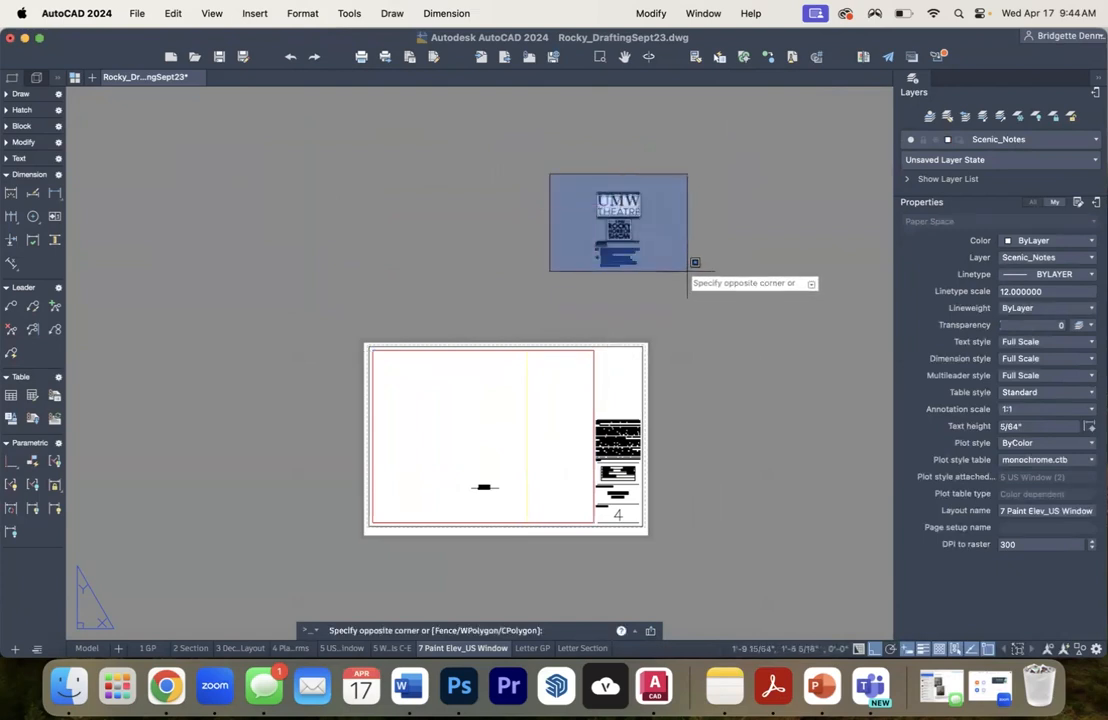
left_click(692, 264)
scroll(615, 435, "up", 5)
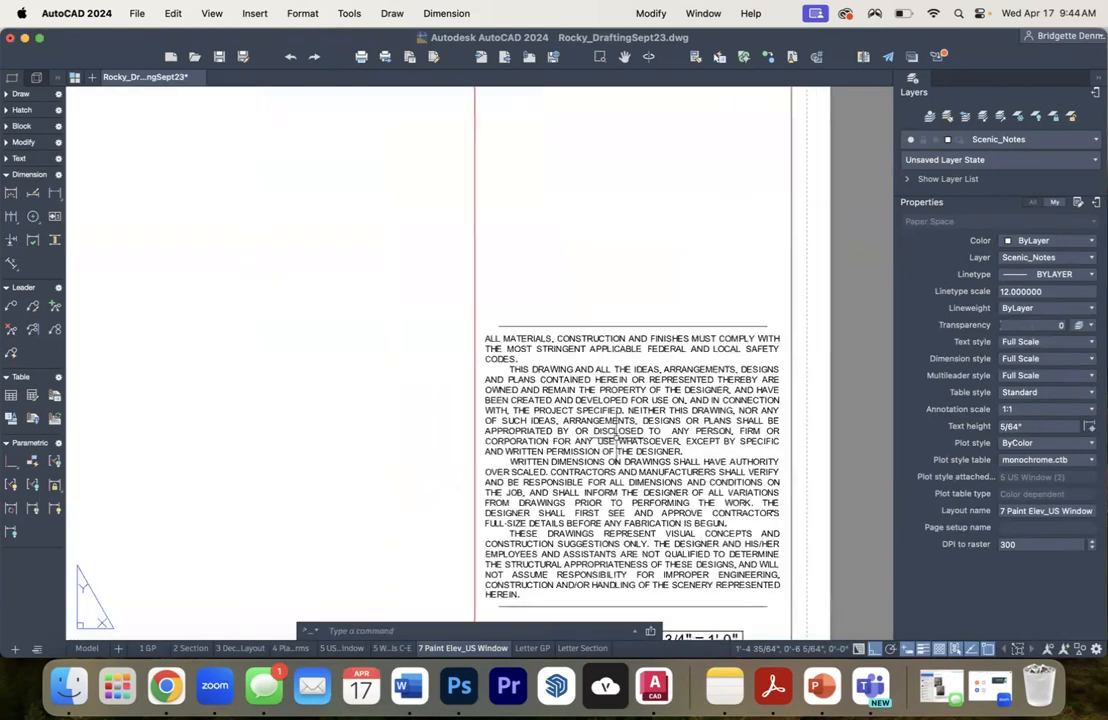
key("Delete")
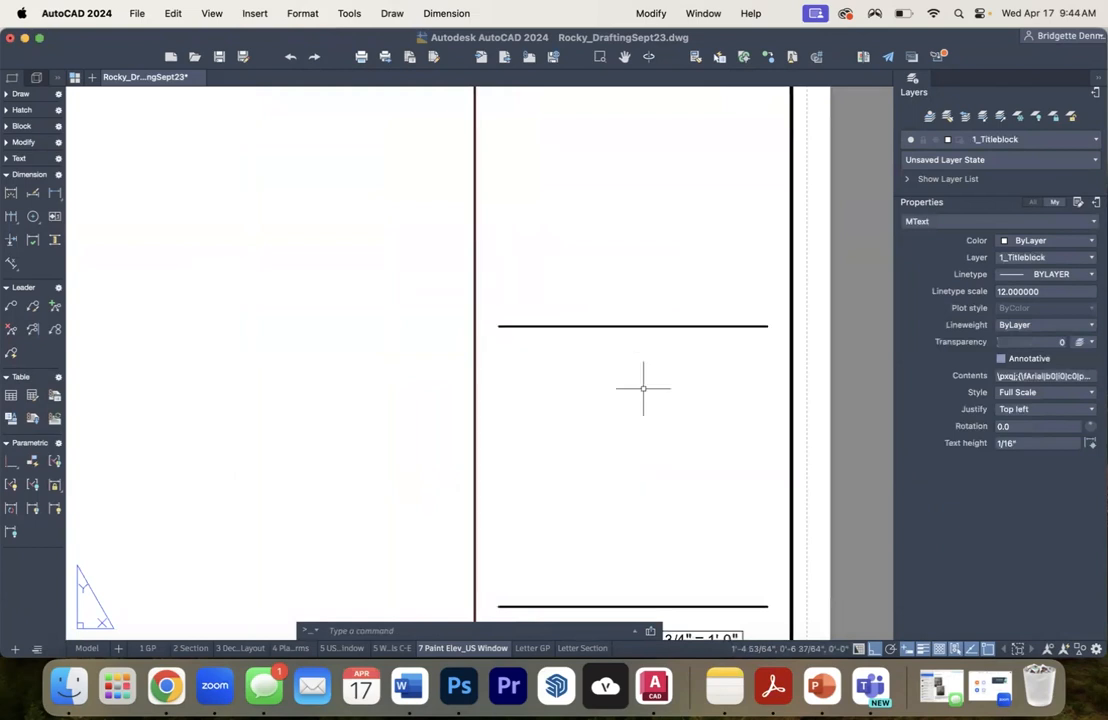
left_click(690, 383)
left_click(585, 278)
key("Delete")
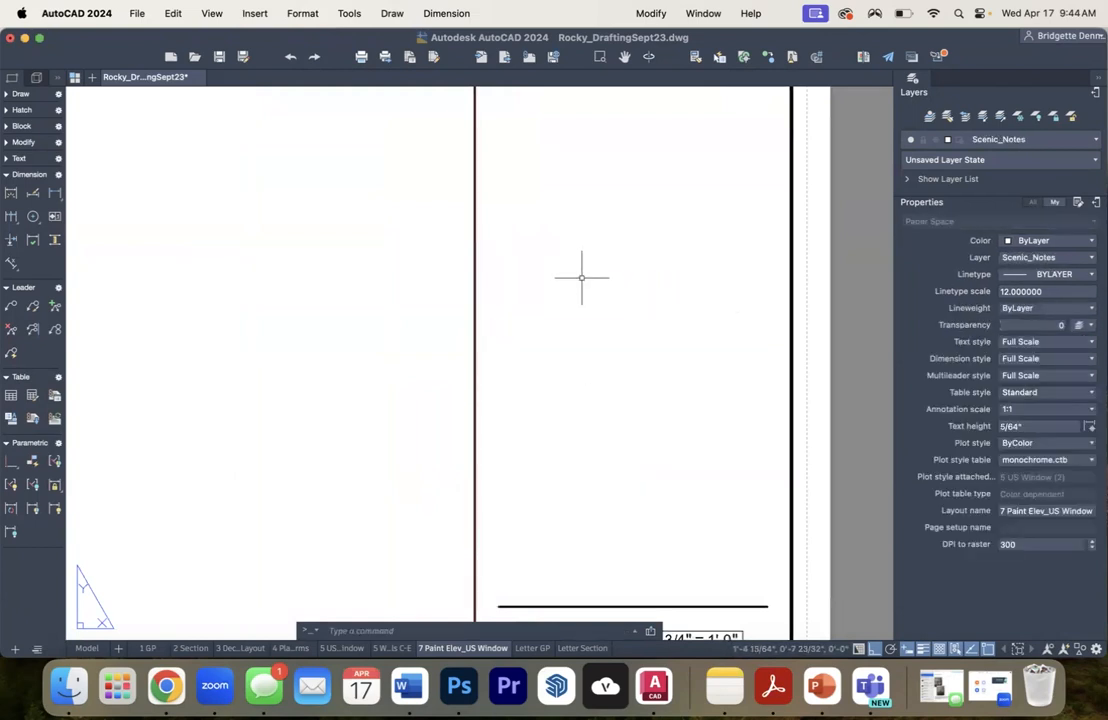
- Move the UMW Theatre logo, show logo and notes straight down into the upper part of the shortened title block
scroll(584, 277, "down", 8)
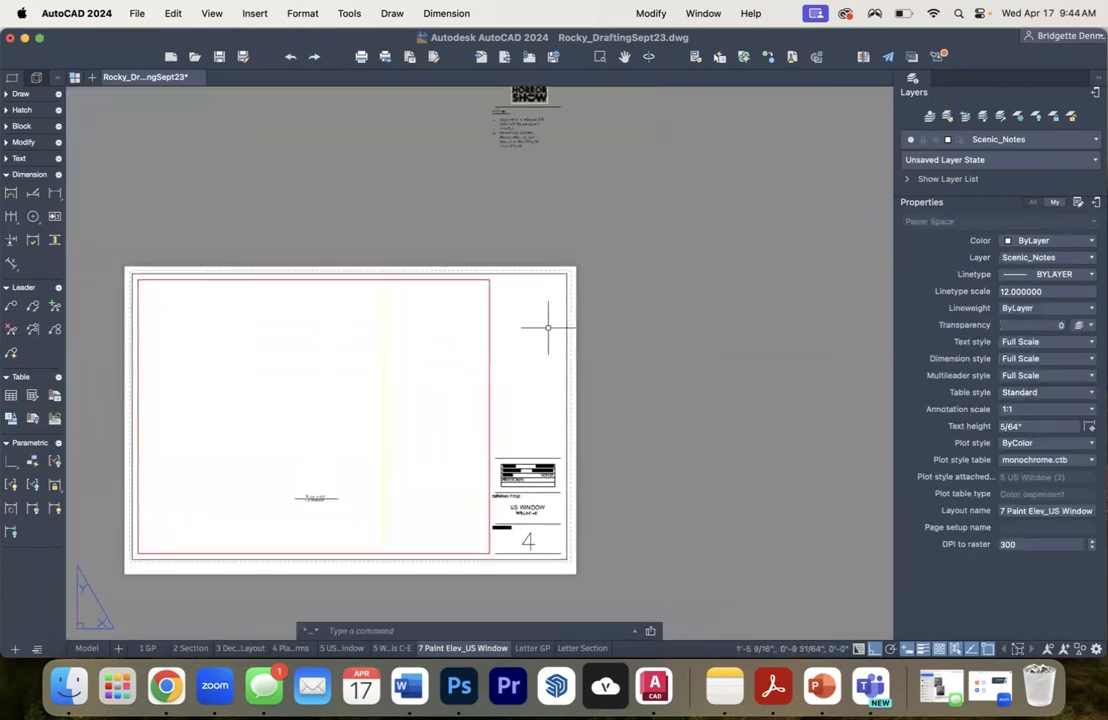
scroll(606, 321, "down", 3)
left_click(488, 150)
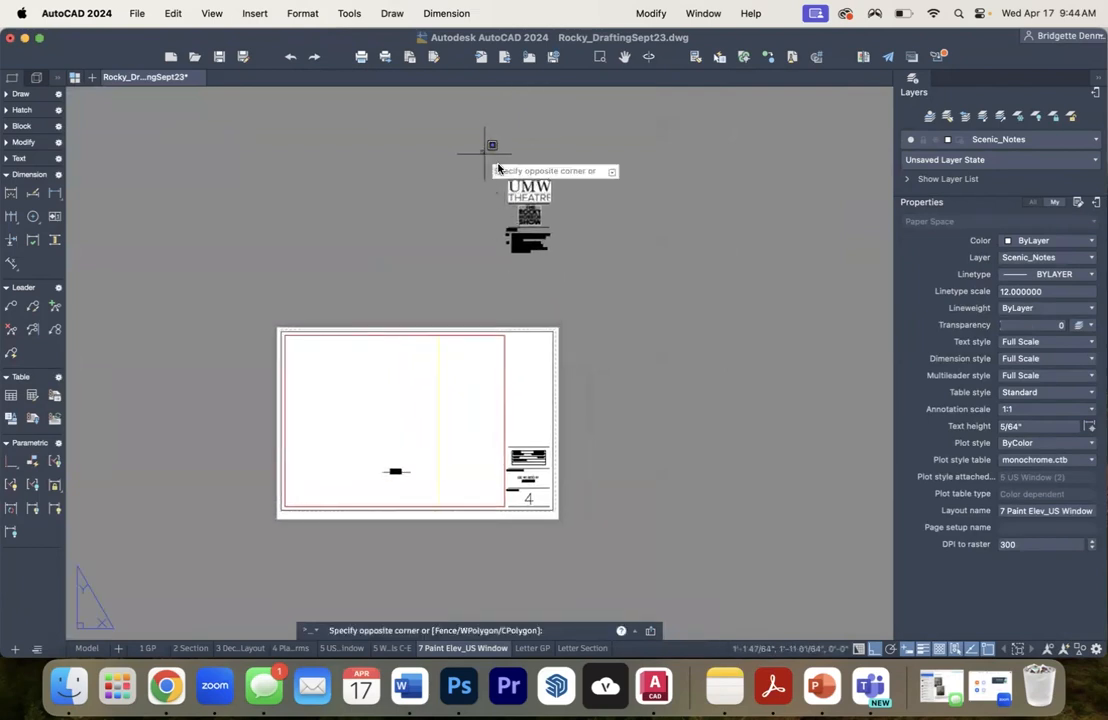
left_click(615, 269)
type("move")
key("Return")
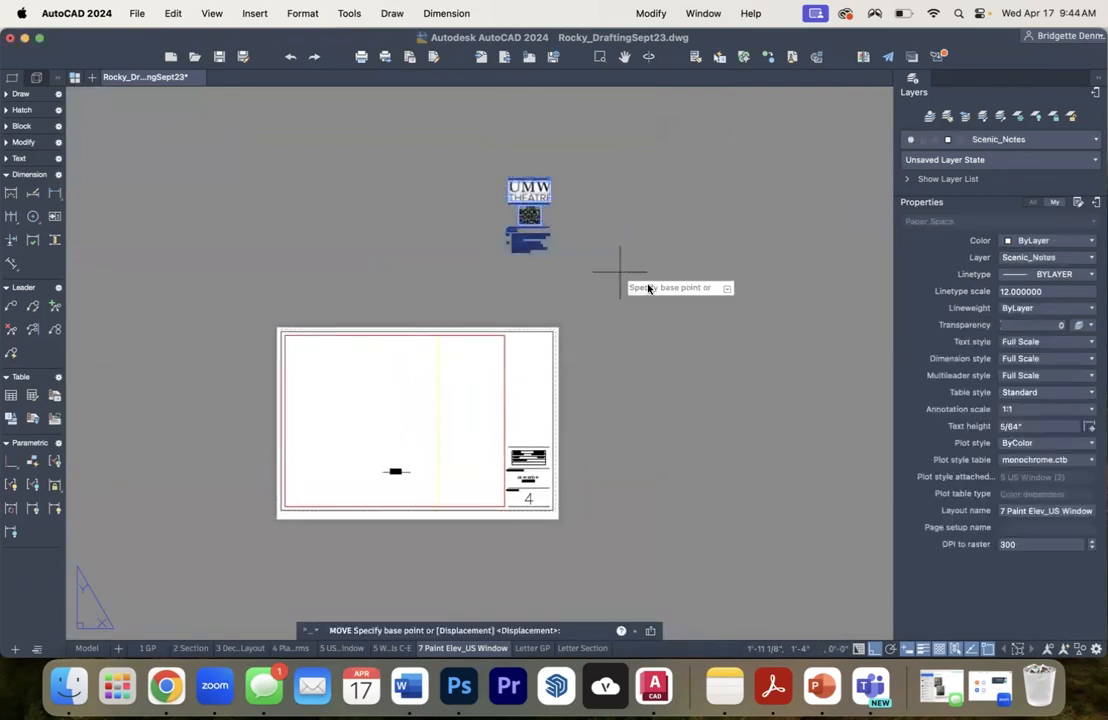
left_click(636, 241)
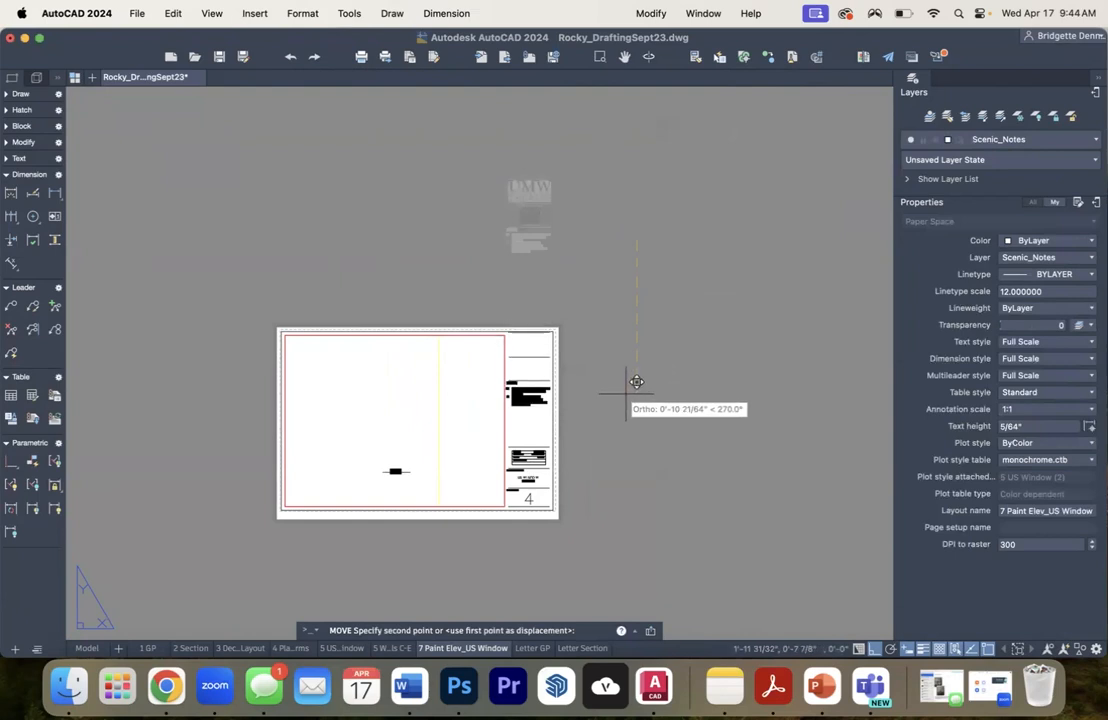
type("10.5")
key("Return")
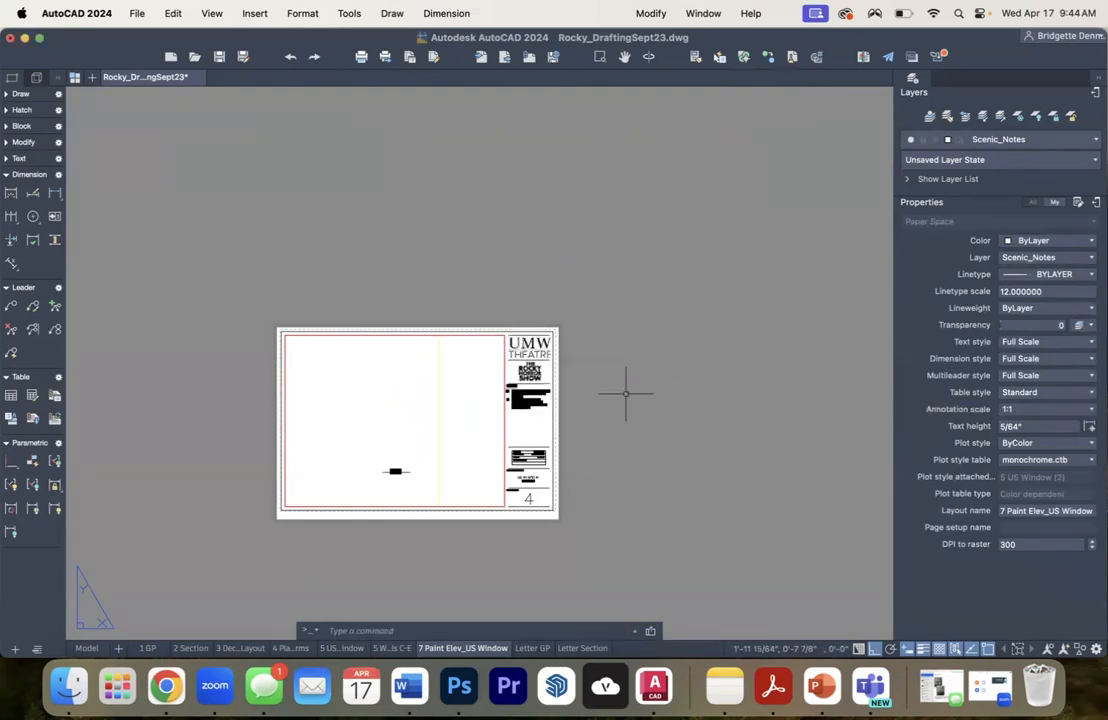
- Examine the title block's notes and drawing information for content that does not suit the paint elevation
scroll(519, 420, "up", 4)
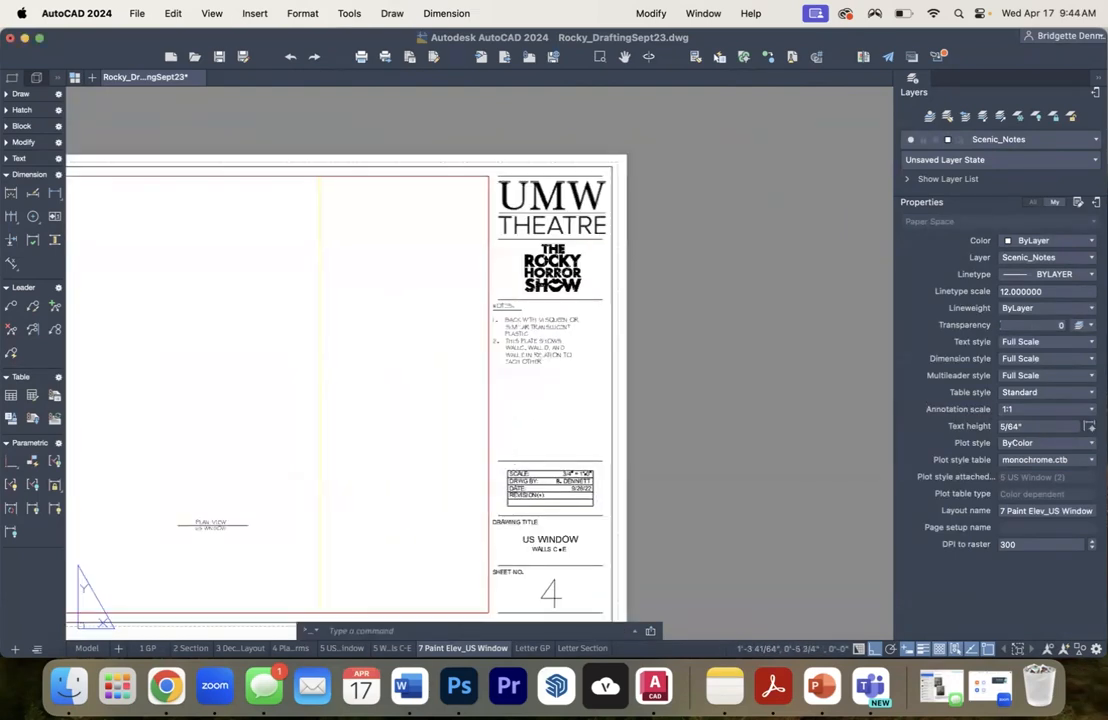
scroll(519, 410, "up", 1)
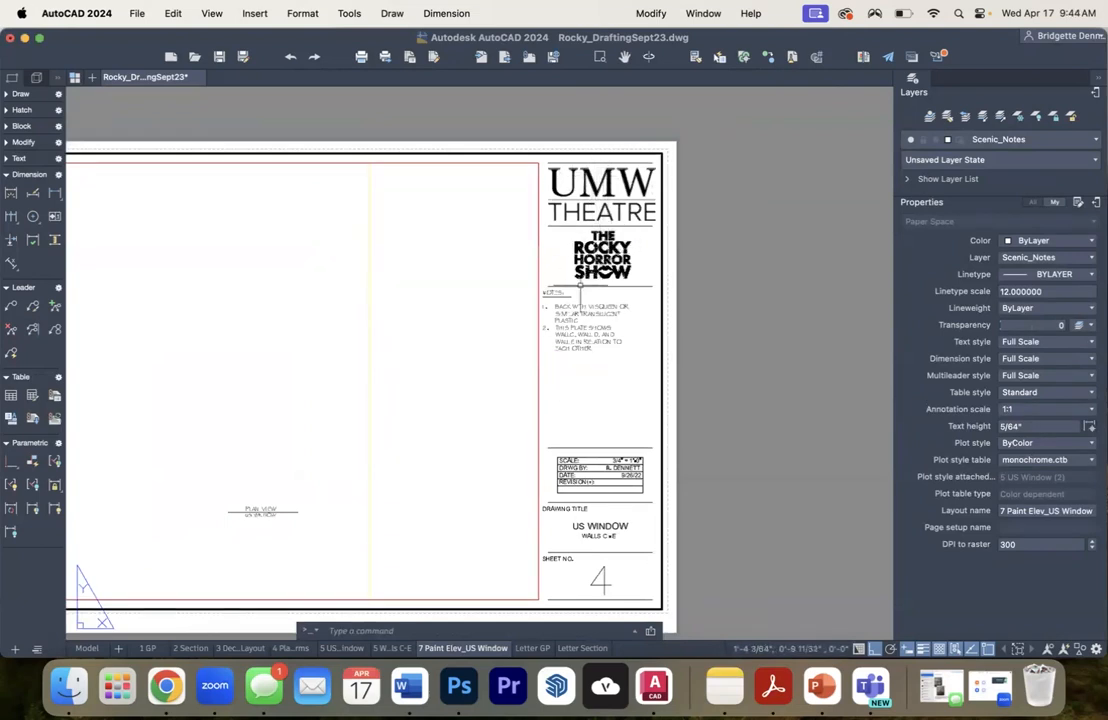
left_click_drag(570, 387, 698, 348)
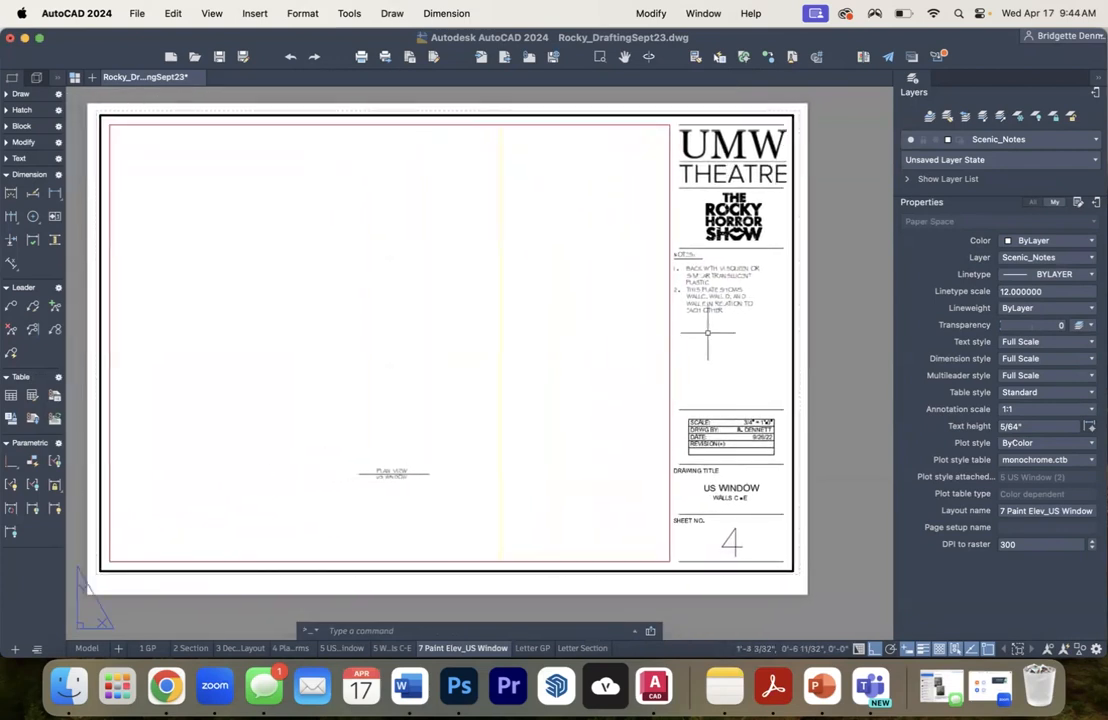
scroll(733, 290, "up", 5)
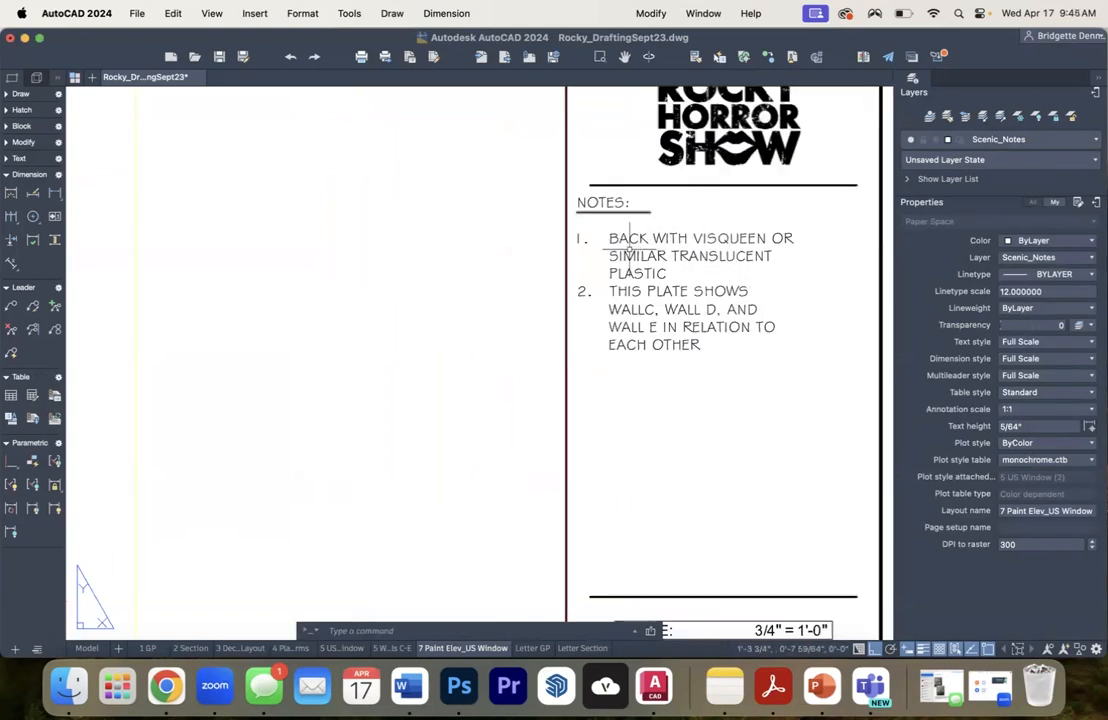
mouse_move(628, 253)
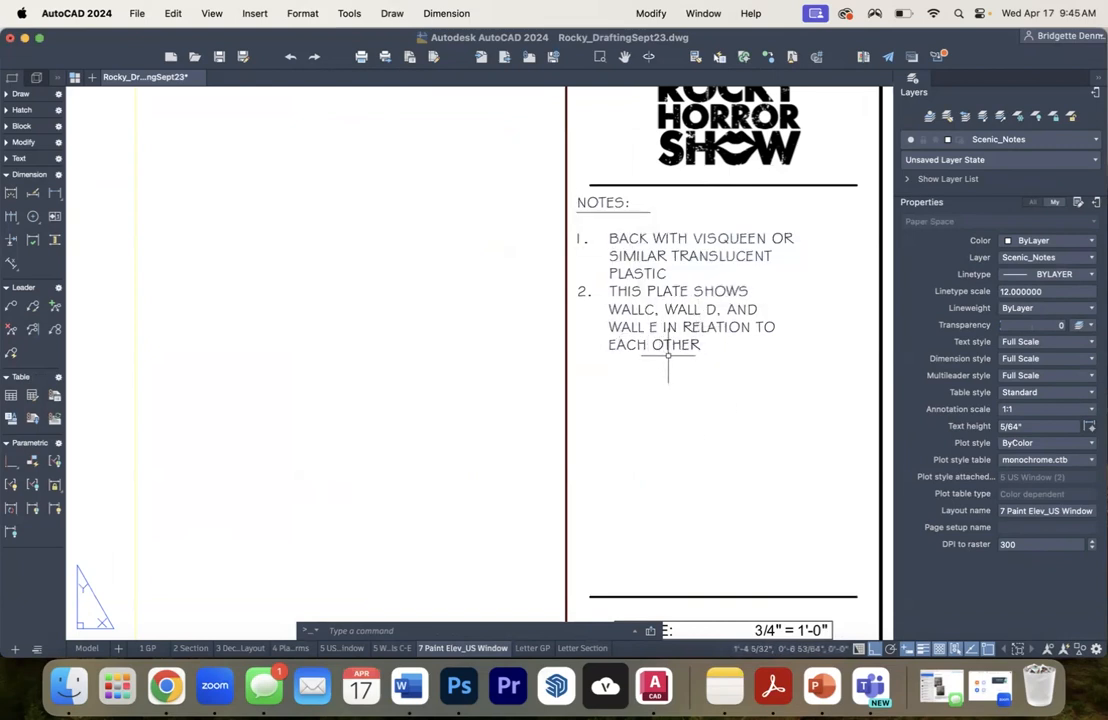
scroll(678, 413, "down", 2)
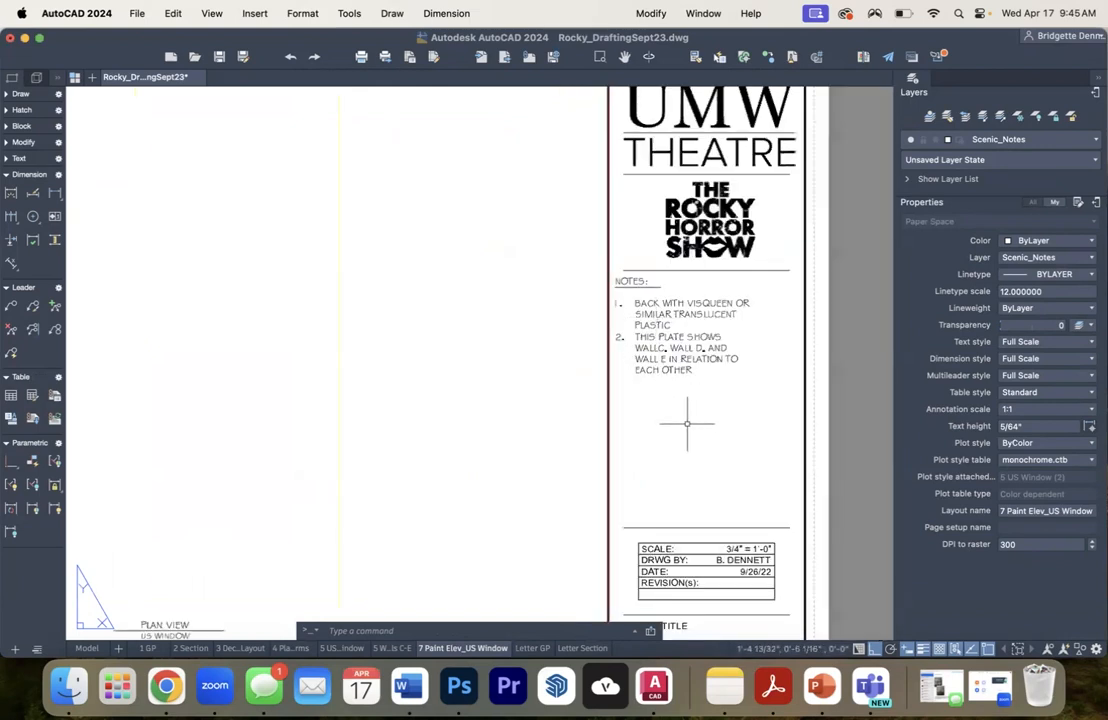
scroll(687, 424, "down", 2)
mouse_move(685, 451)
left_mouse_down()
mouse_move(717, 323)
mouse_move(728, 346)
left_mouse_up()
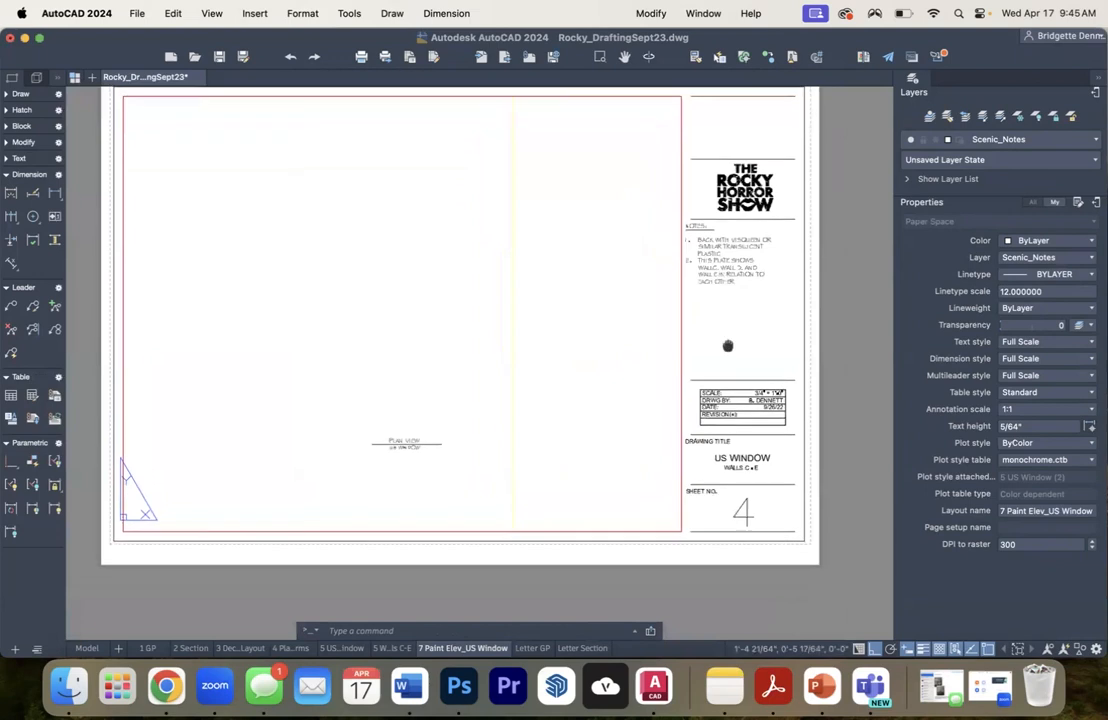
- Change the main drawing title in the title block to PAINT ELEVATION
scroll(747, 380, "up", 5)
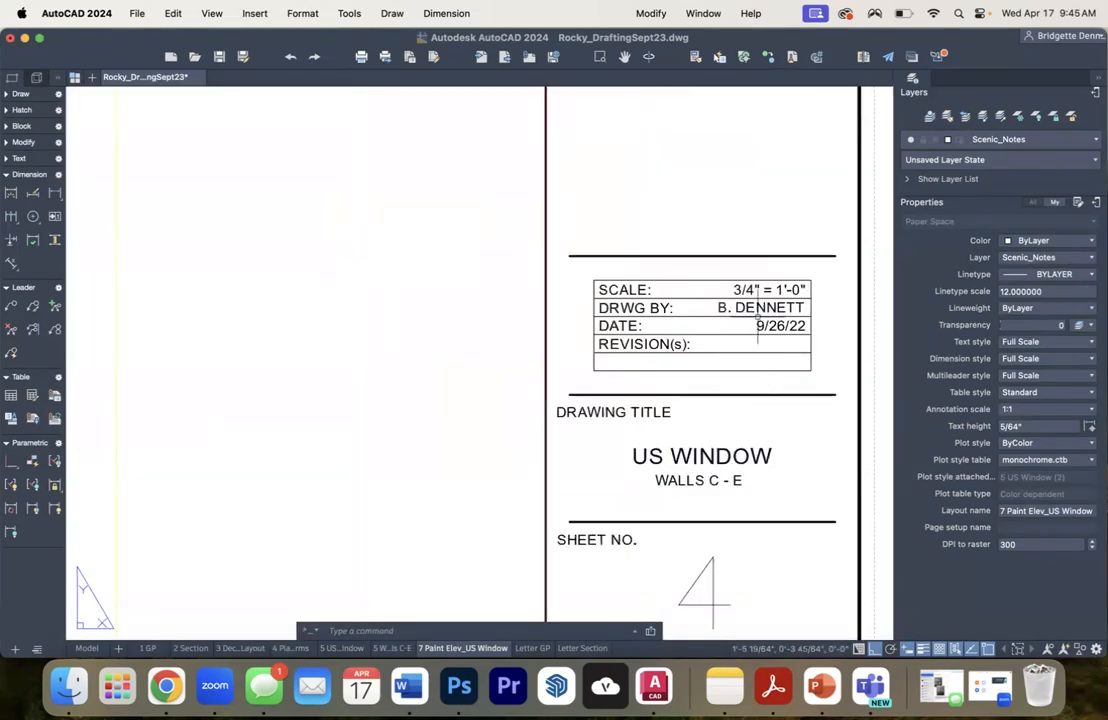
double_click(697, 456)
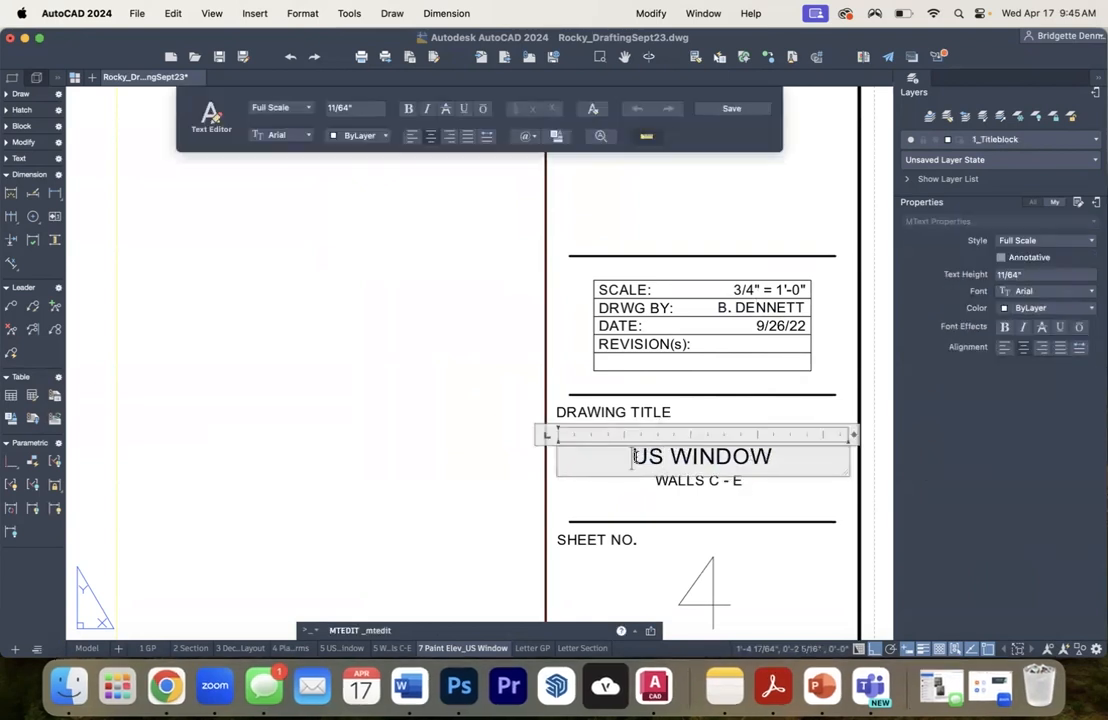
left_click_drag(633, 457, 829, 439)
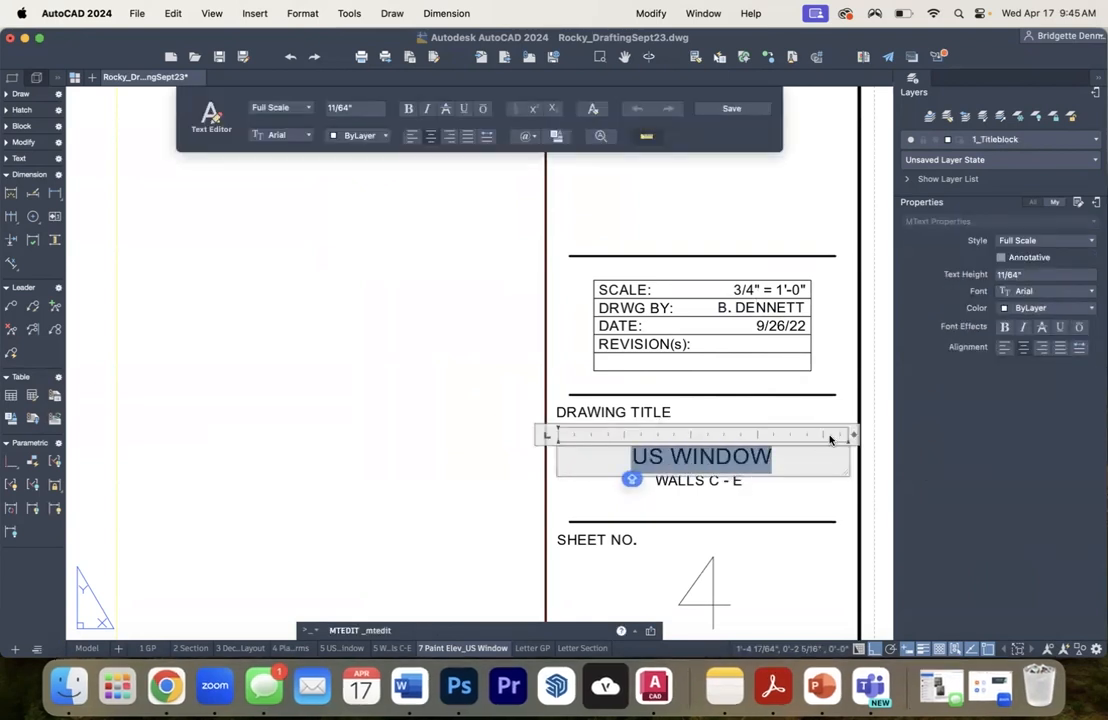
type("PAINT ELEVATION")
left_click(700, 495)
- Replace the subtitle under the drawing title with US WINDOW
left_click(688, 475)
double_click(667, 482)
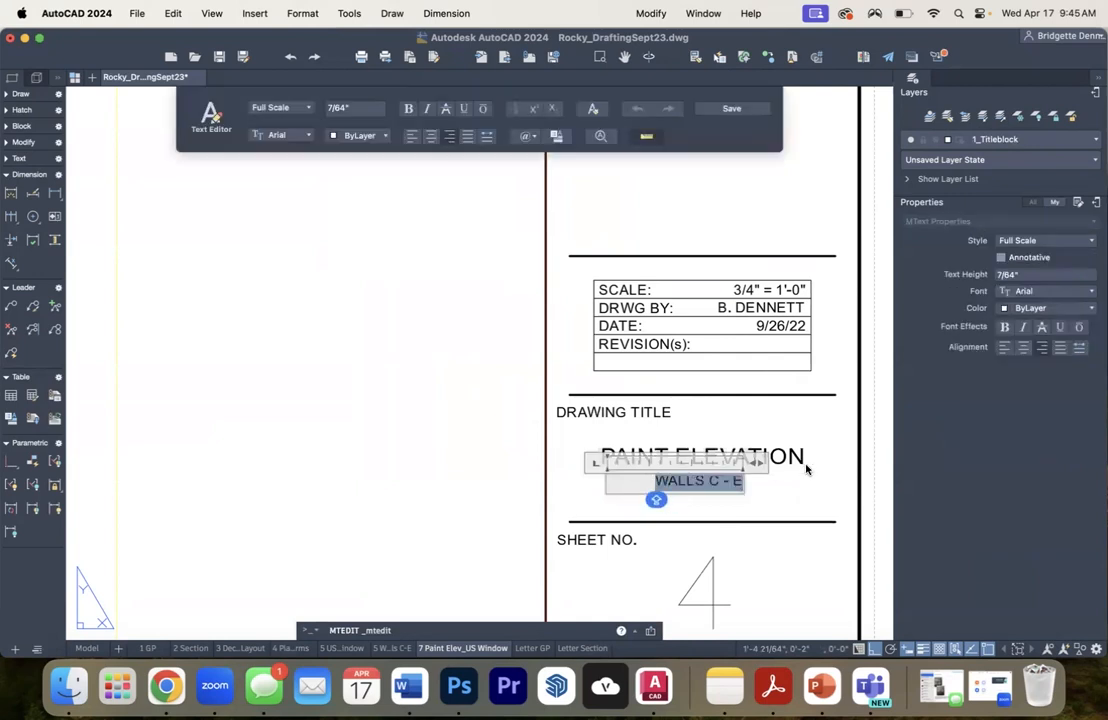
type("US WINDOW")
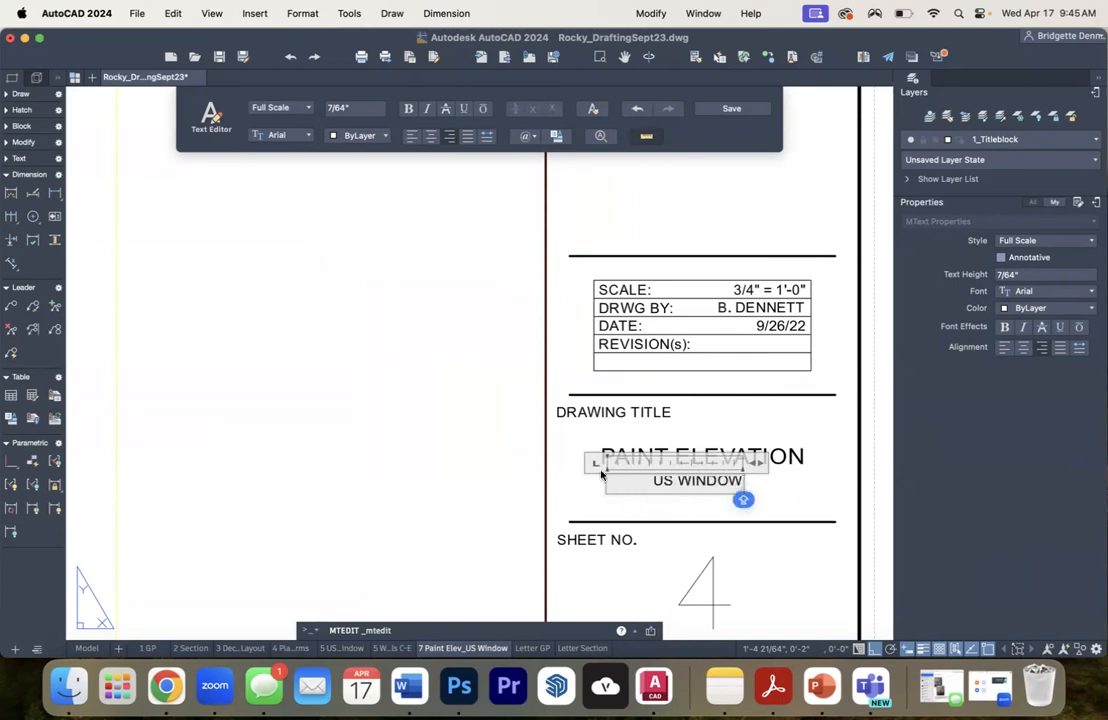
left_click(585, 481)
- Change the sheet number in the title block to 7
scroll(690, 440, "down", 2)
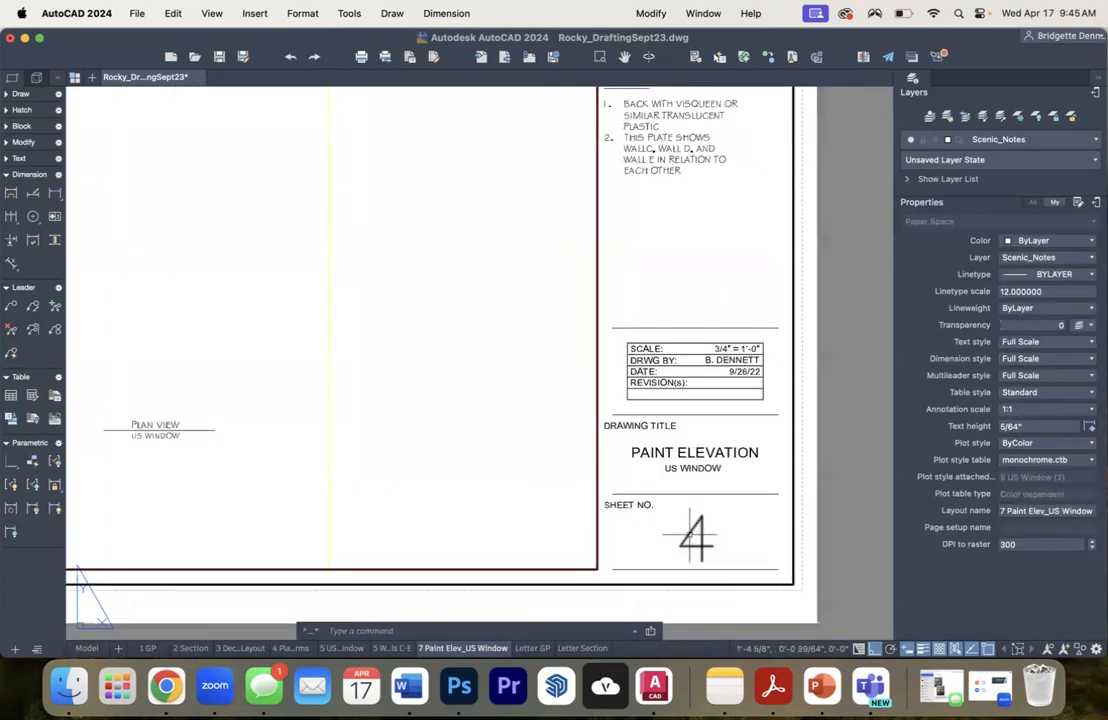
double_click(688, 535)
type("7")
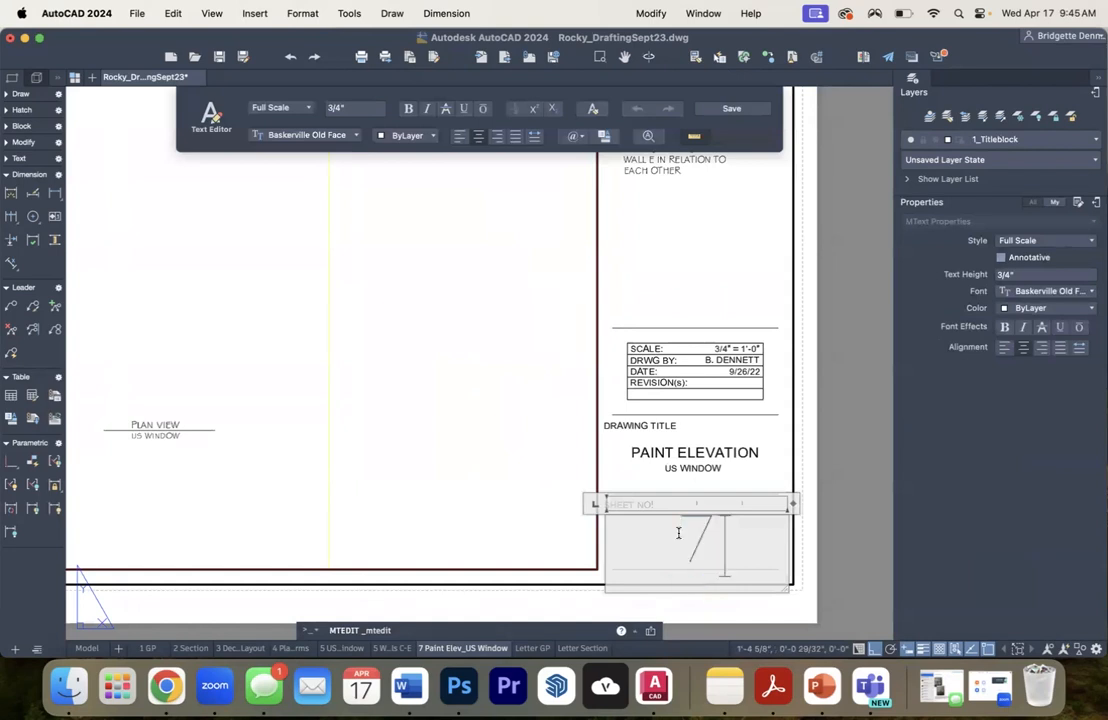
left_click(813, 400)
- Activate the viewport's model space and bring the US window front elevation with its human figure into the viewport, enlarged above the drawing label
scroll(805, 402, "down", 5)
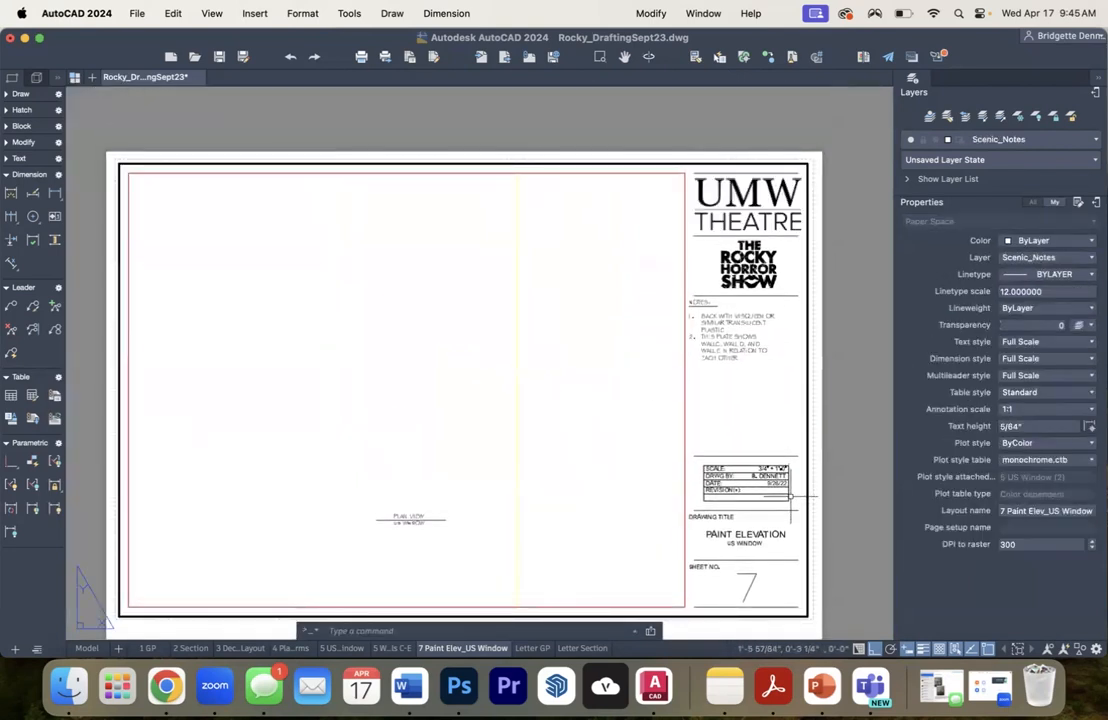
scroll(790, 495, "up", 4)
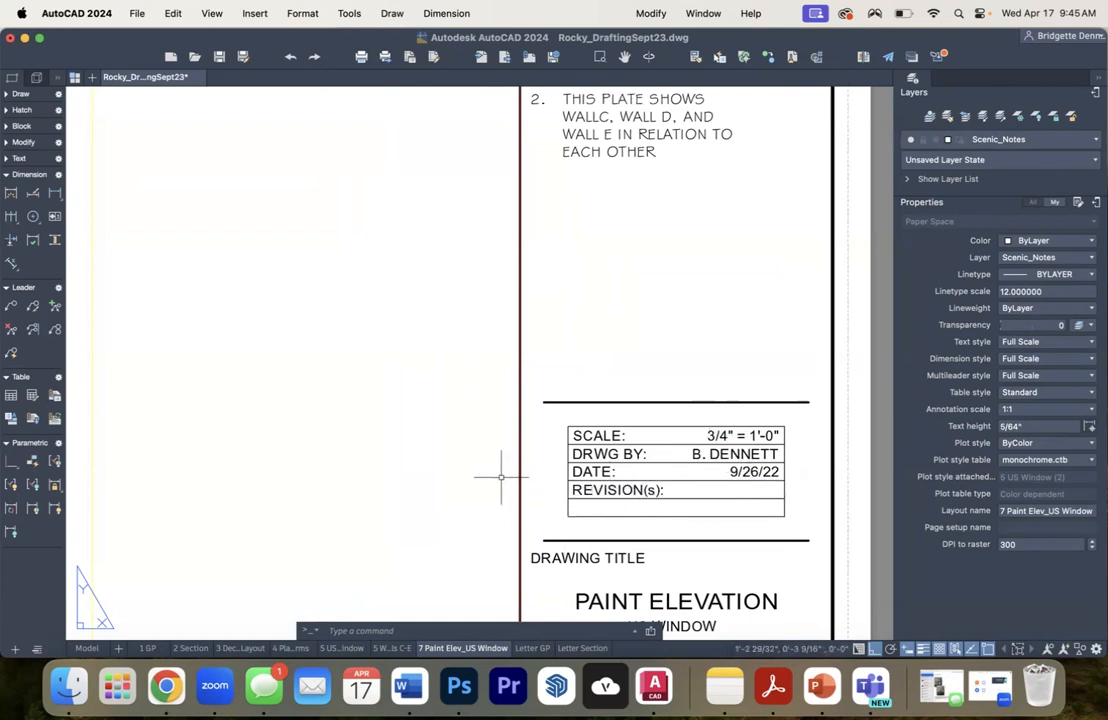
scroll(460, 420, "down", 5)
left_click_drag(381, 430, 592, 445)
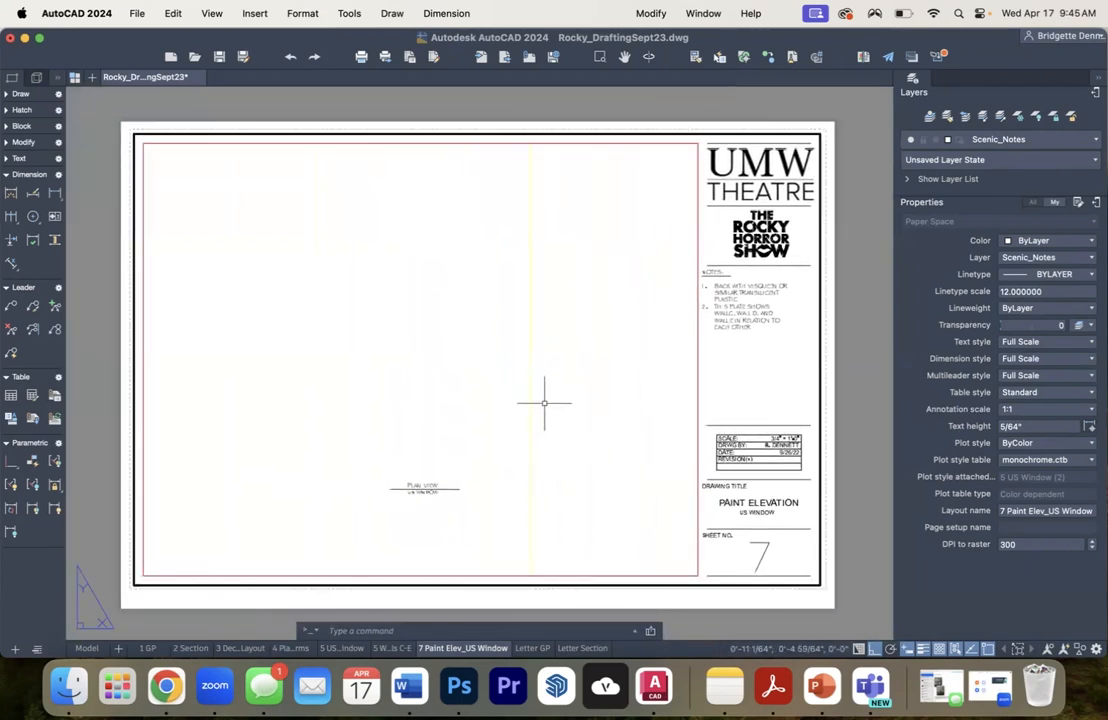
double_click(543, 402)
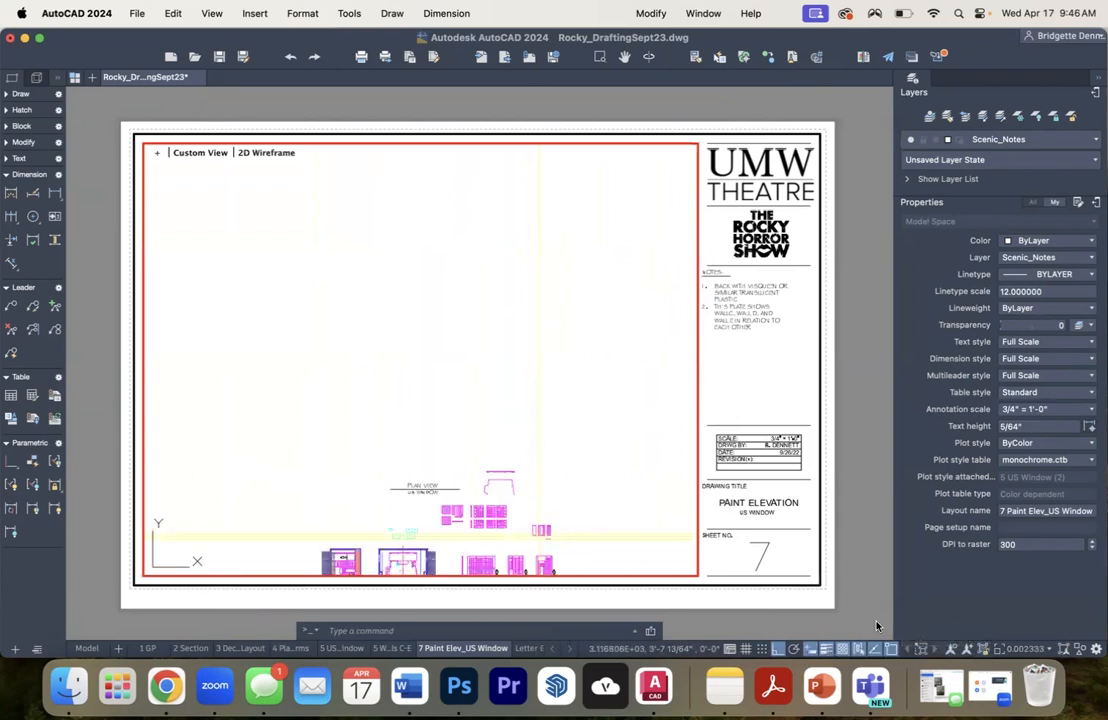
mouse_move(503, 545)
left_mouse_down()
mouse_move(495, 429)
mouse_move(453, 286)
left_mouse_up()
scroll(453, 368, "up", 3)
scroll(453, 368, "up", 5)
left_click_drag(344, 374, 394, 431)
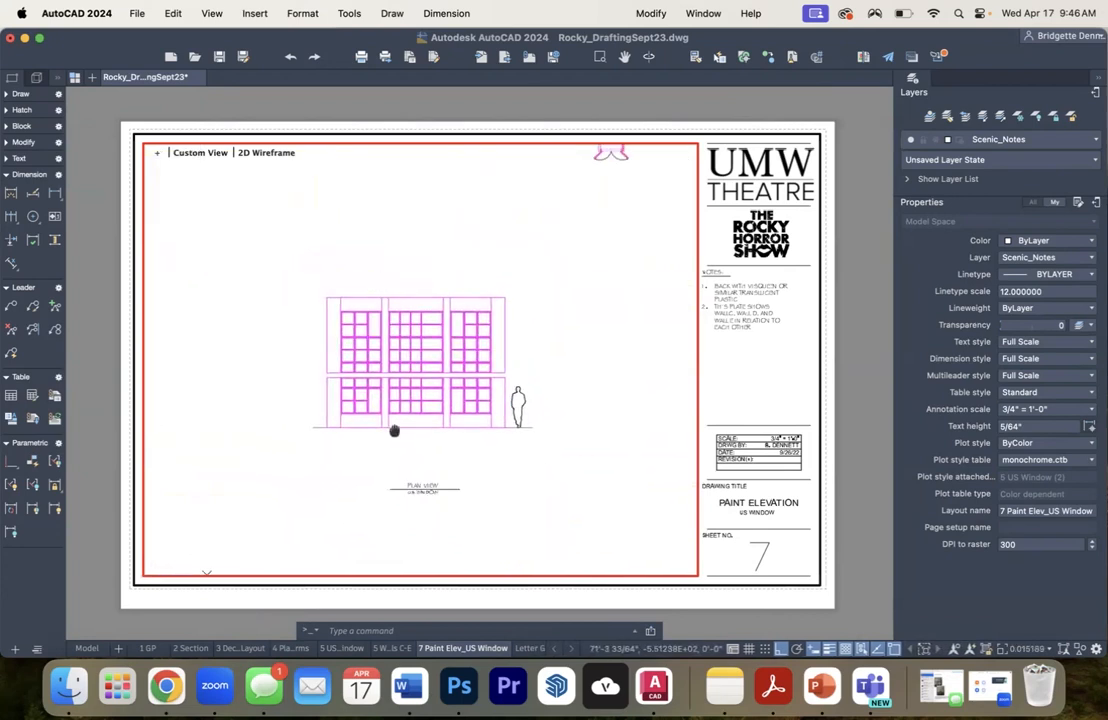
scroll(394, 420, "up", 2)
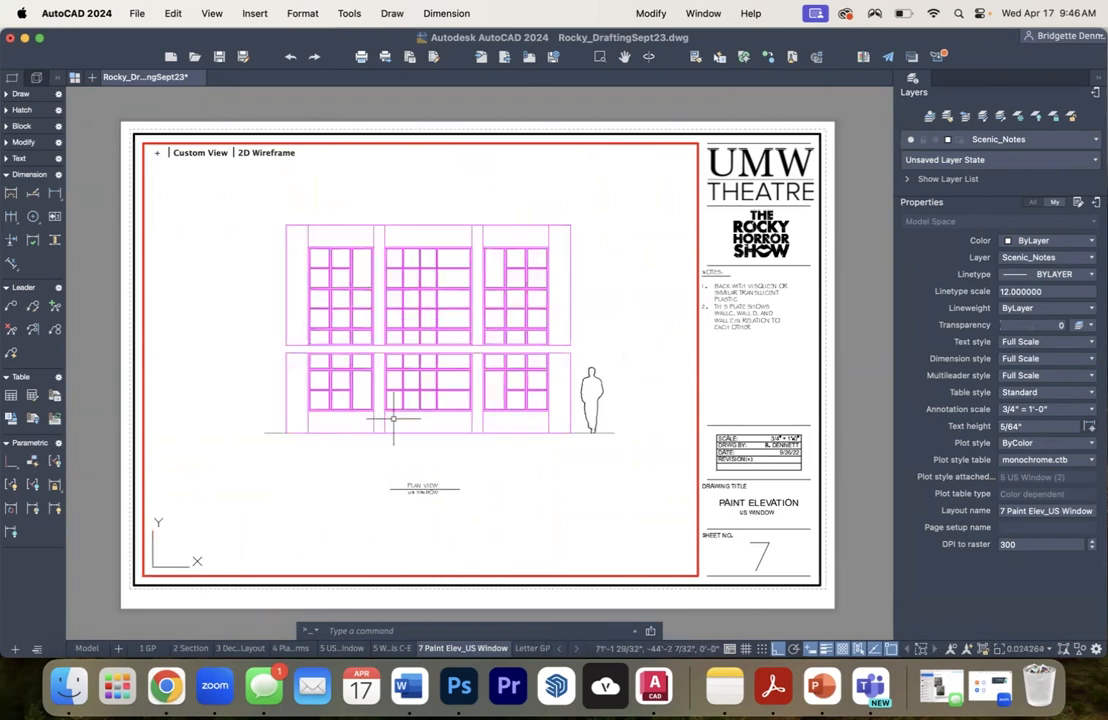
- Try a viewport scale of 1/4" = 1'-0", settle on 3/8" = 1'-0", and recentre the window elevation in the viewport
left_click(1047, 648)
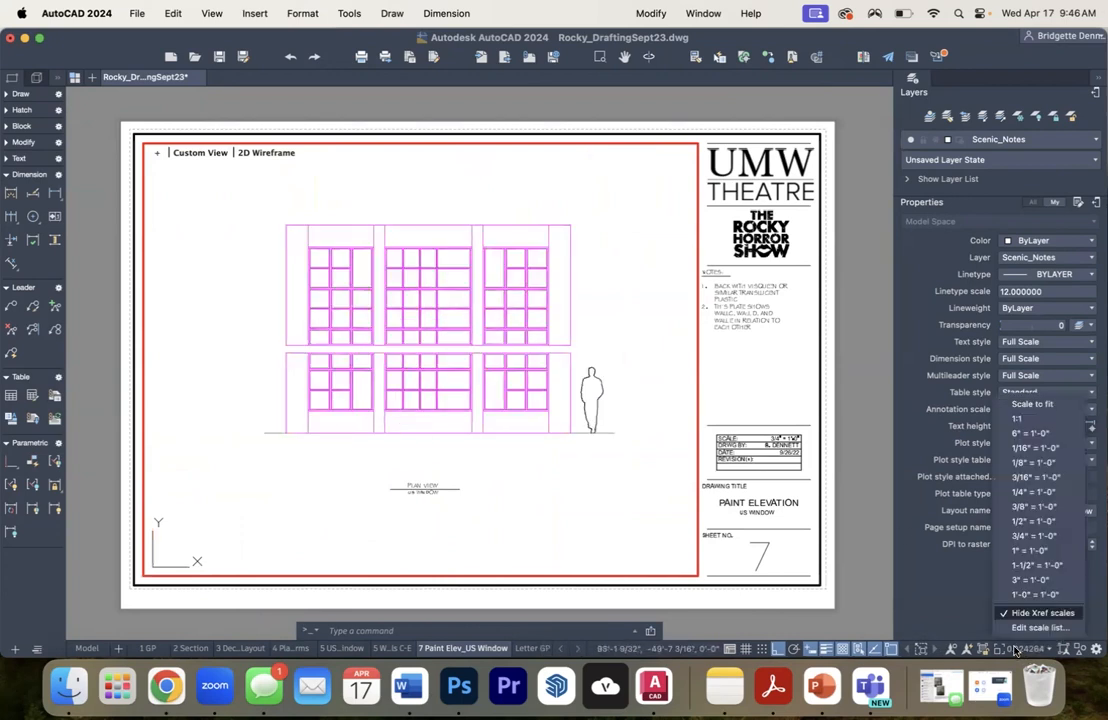
left_click(1018, 493)
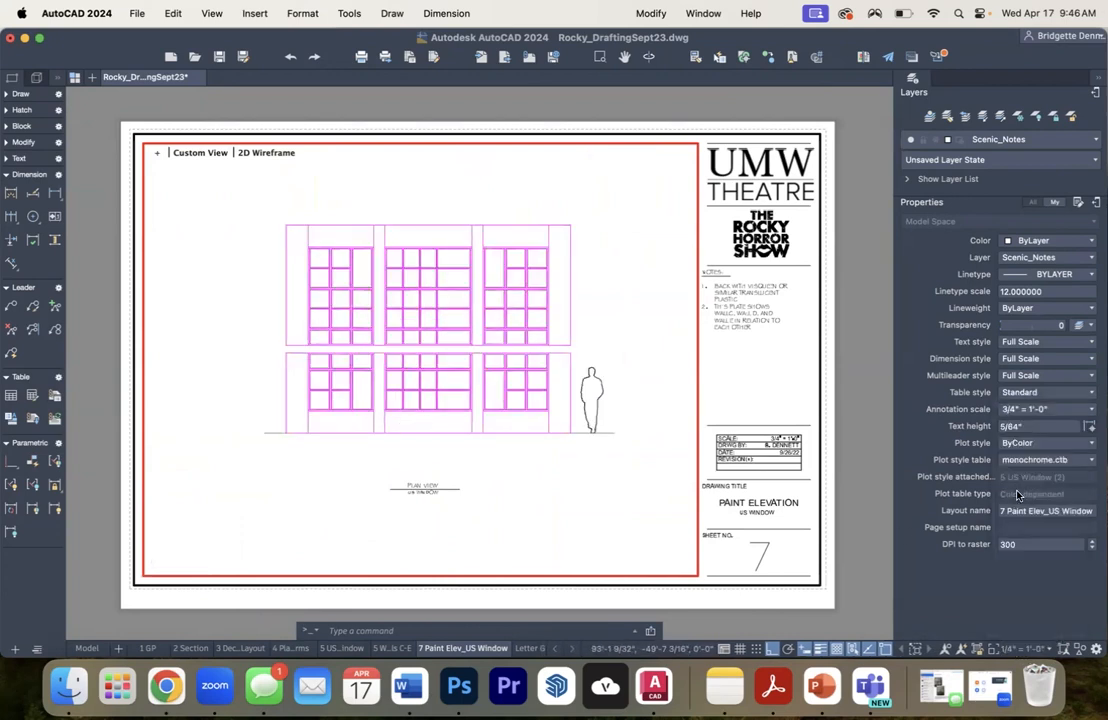
left_click(1023, 650)
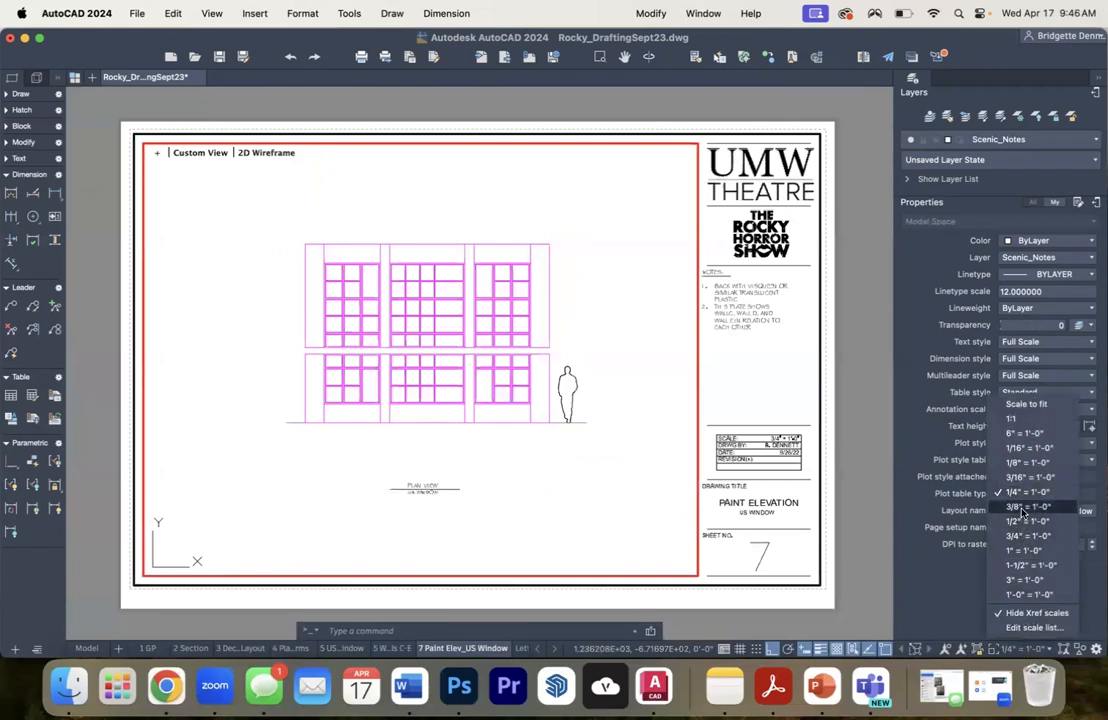
left_click(1027, 506)
left_click_drag(422, 365, 406, 377)
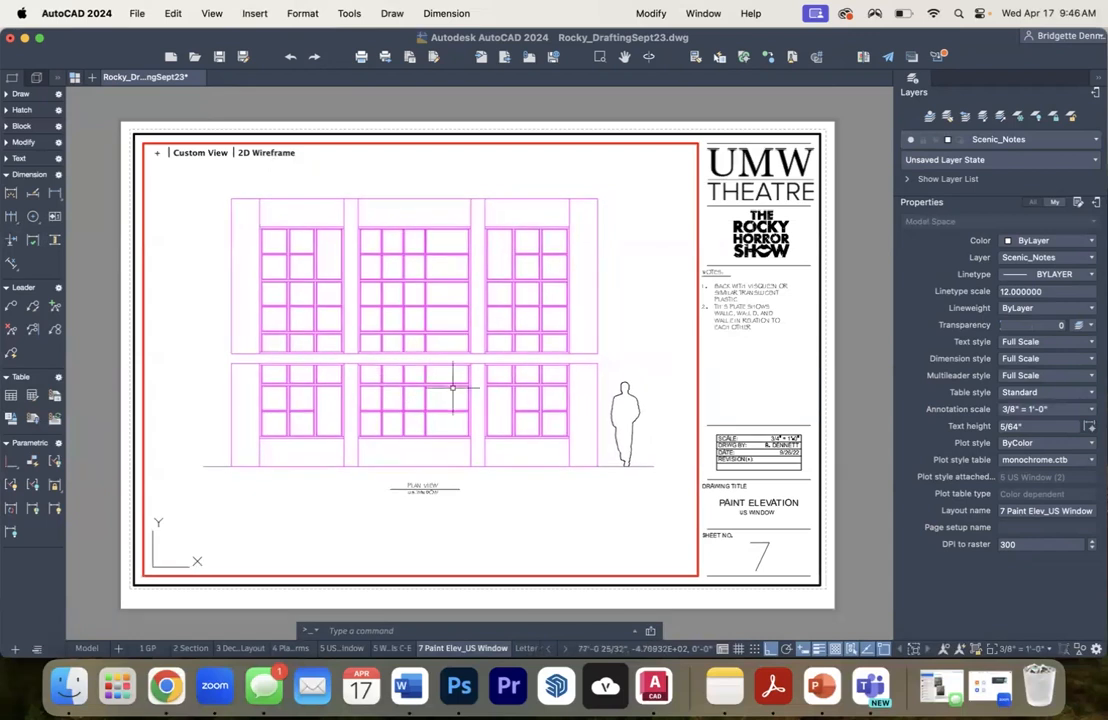
- Set the viewport scale to 1/2" = 1'-0" and reposition the window elevation so its full height and the figure fit the viewport
left_click(1008, 650)
left_click(1017, 527)
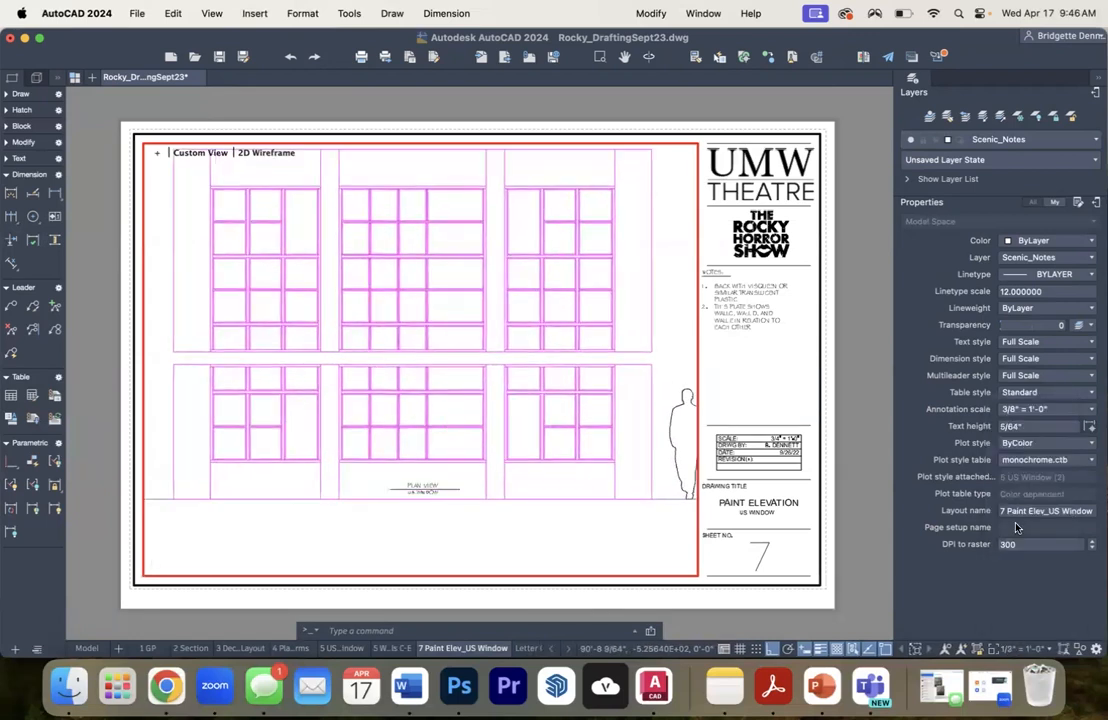
left_click_drag(574, 398, 563, 422)
key("Escape")
- Move the human figure horizontally closer to the window elevation so it clears the viewport edge
left_click(680, 440)
type("m")
key("Return")
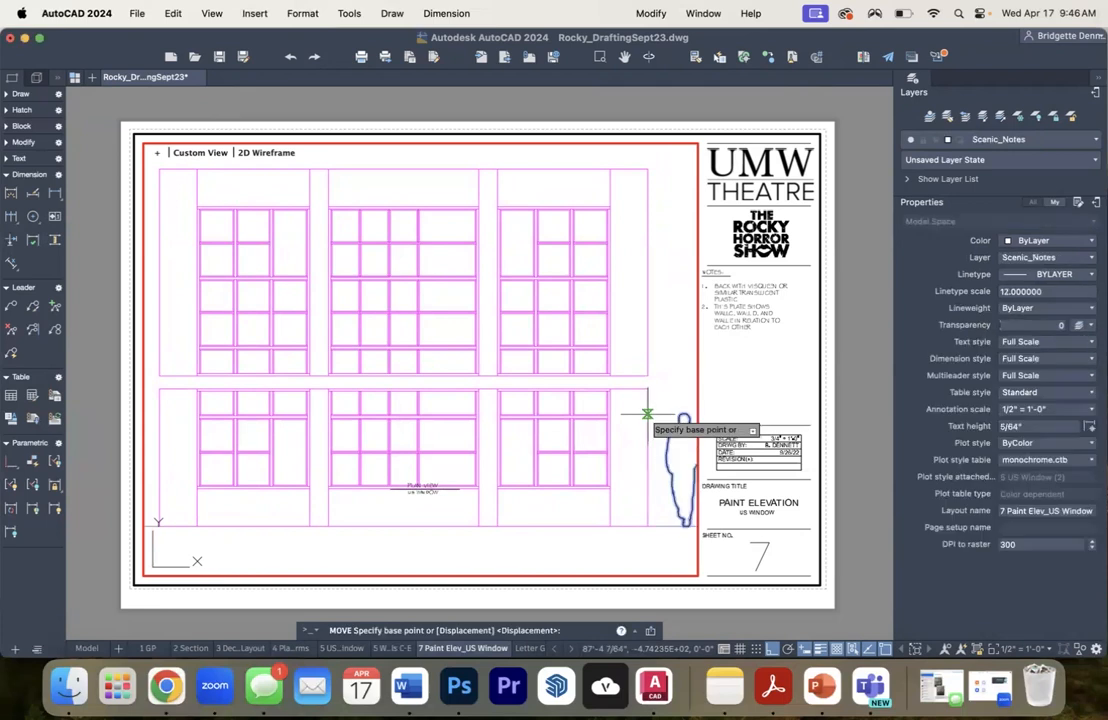
left_click(651, 540)
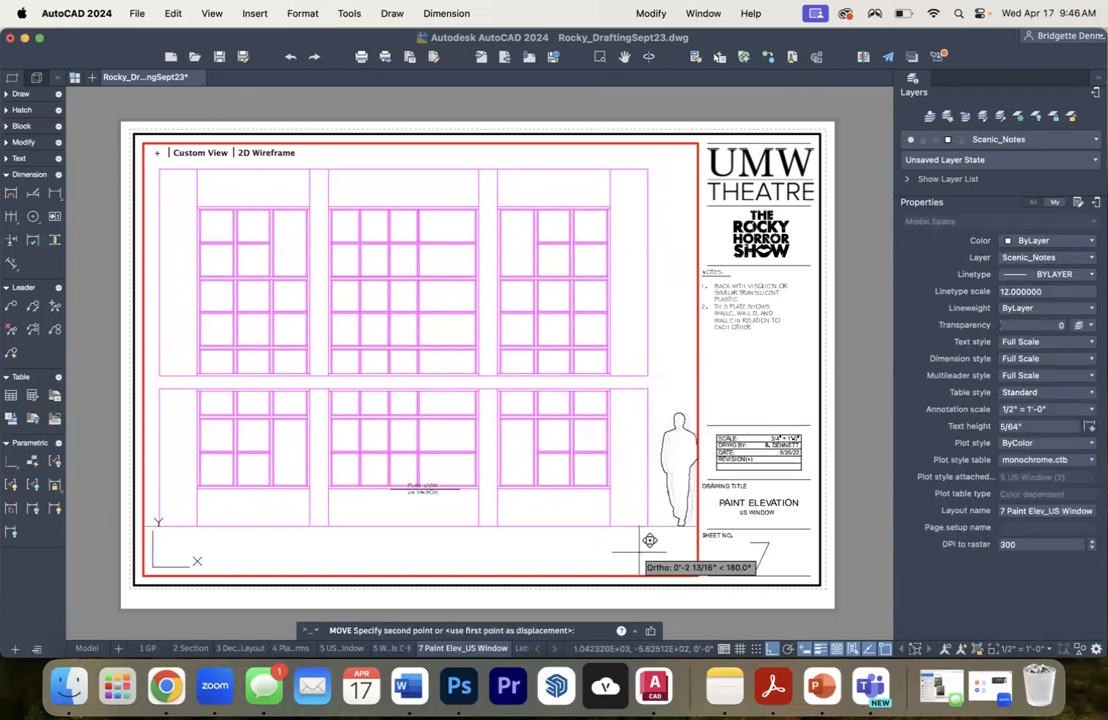
left_click(643, 540)
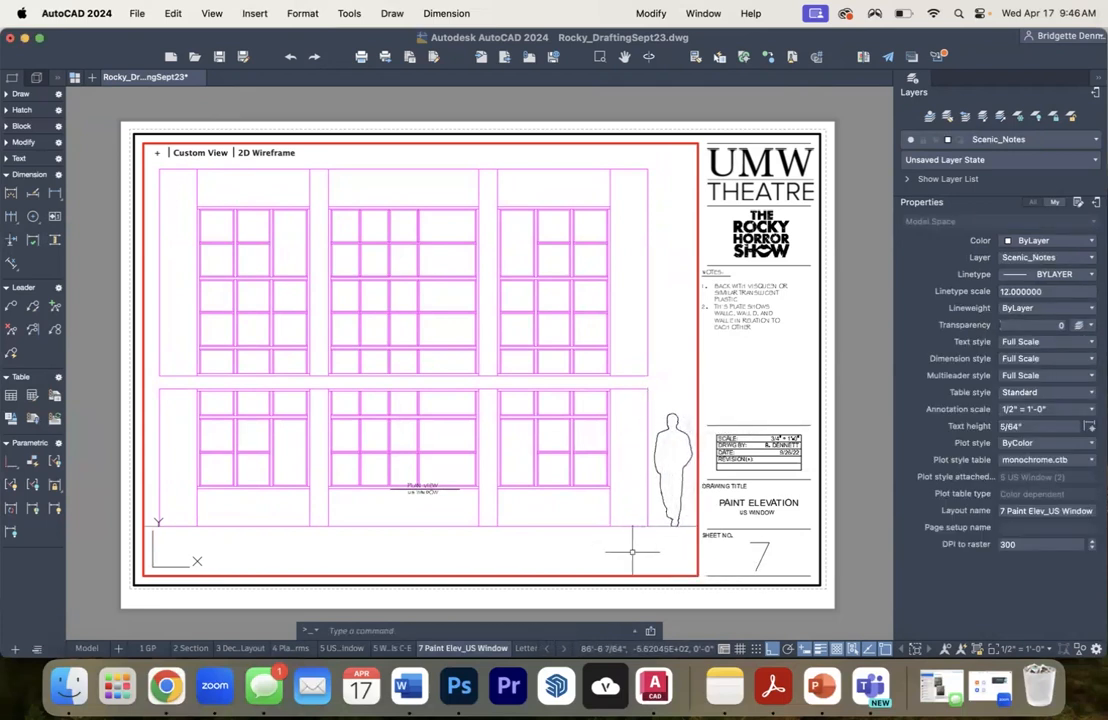
- Delete the ground baseline under the window elevation and shift the elevation slightly within the viewport
left_click(157, 523)
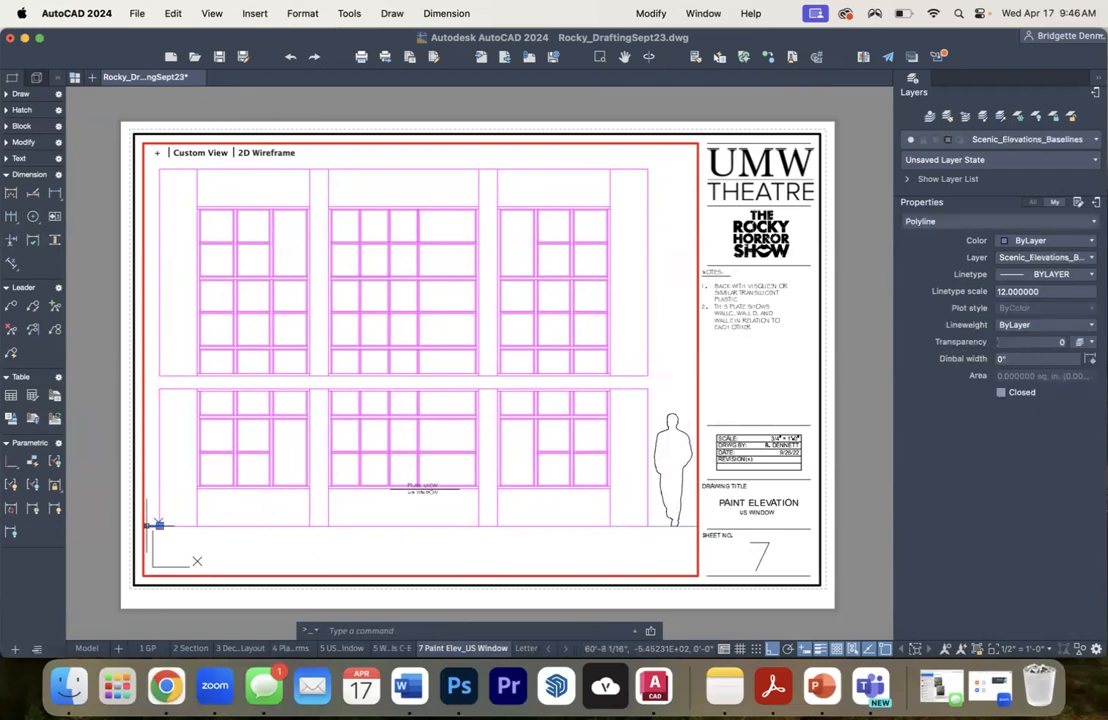
key("Escape")
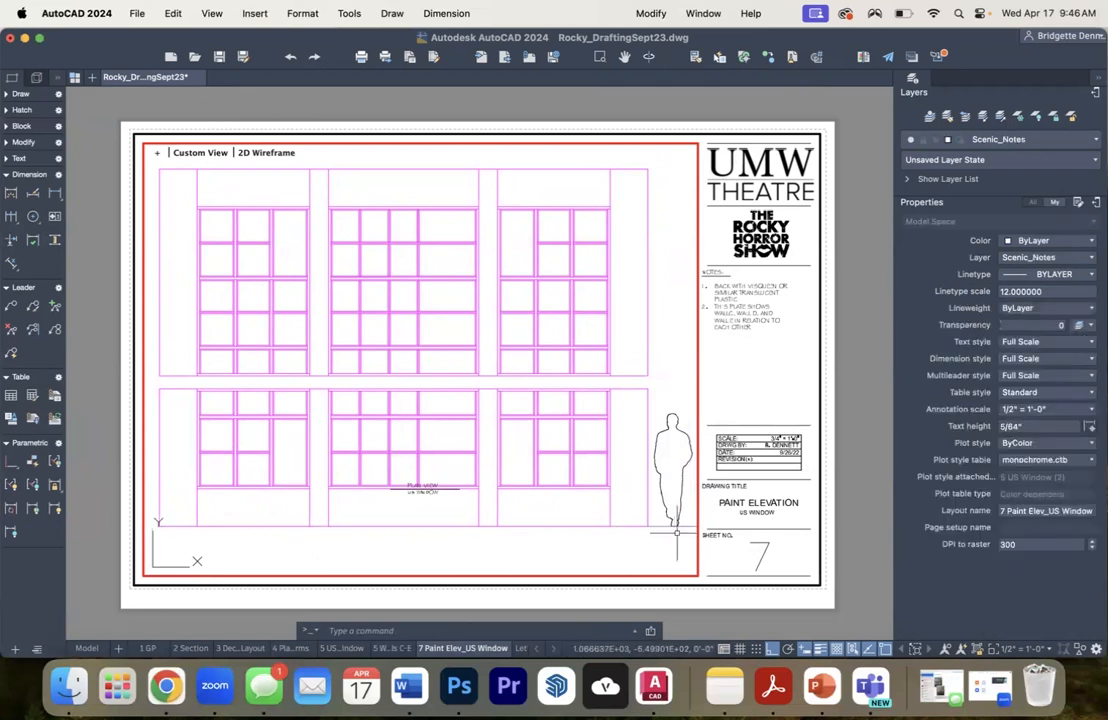
left_click(685, 527)
key("Escape")
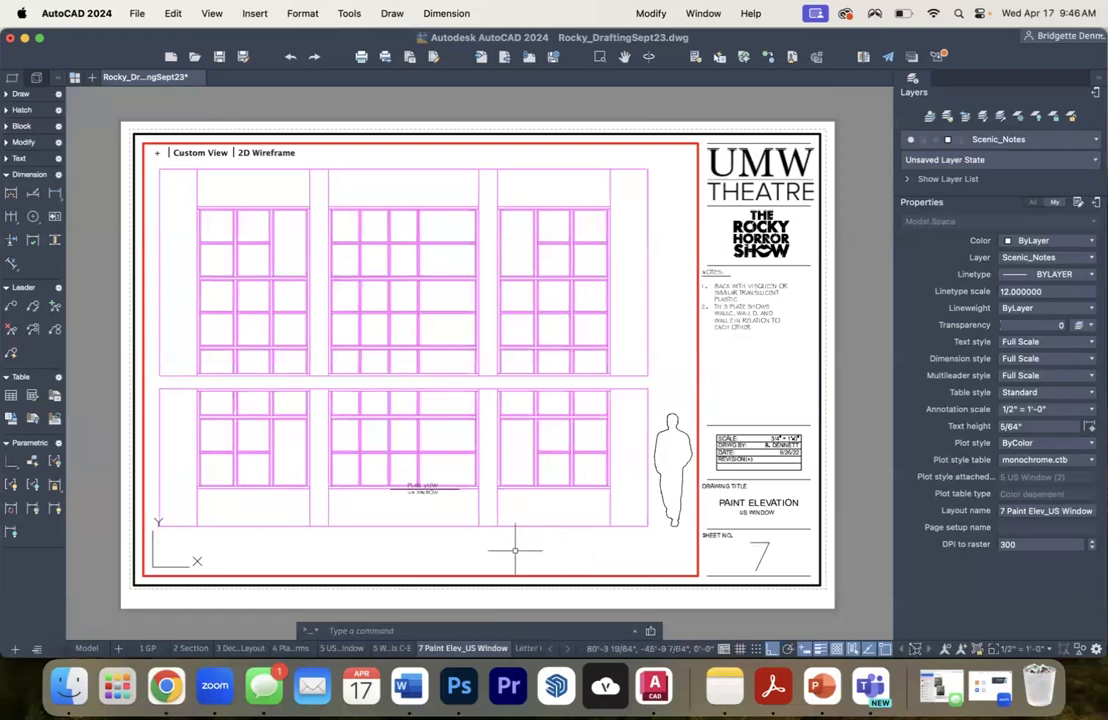
left_click_drag(506, 550, 502, 549)
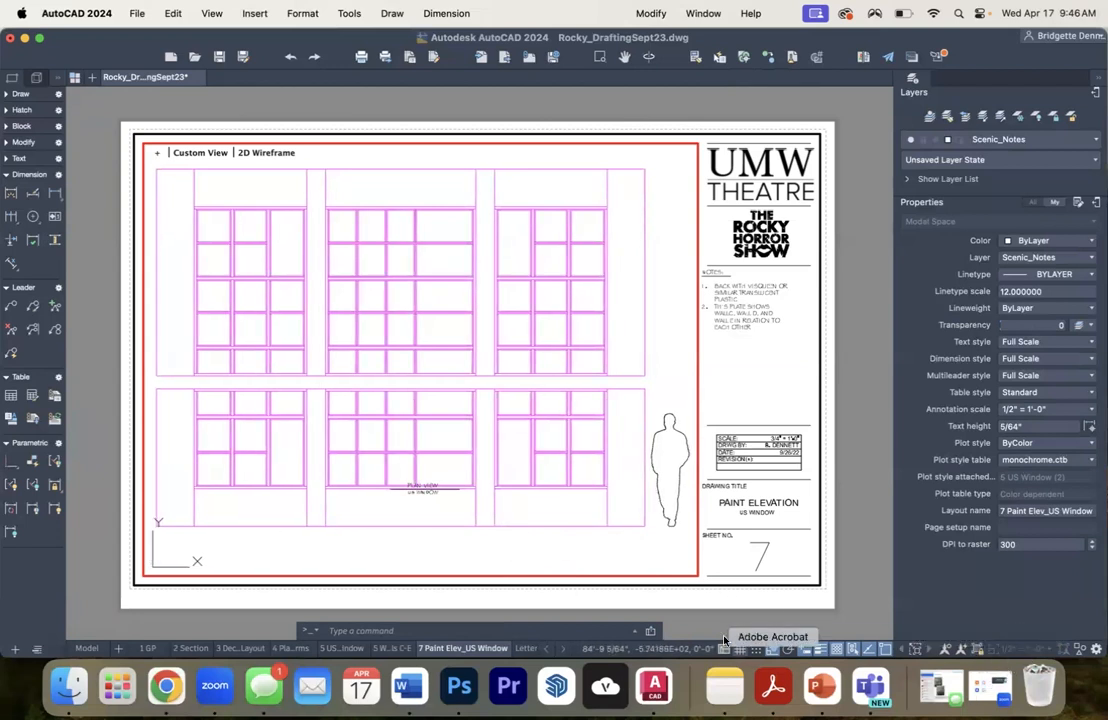
left_click(384, 471)
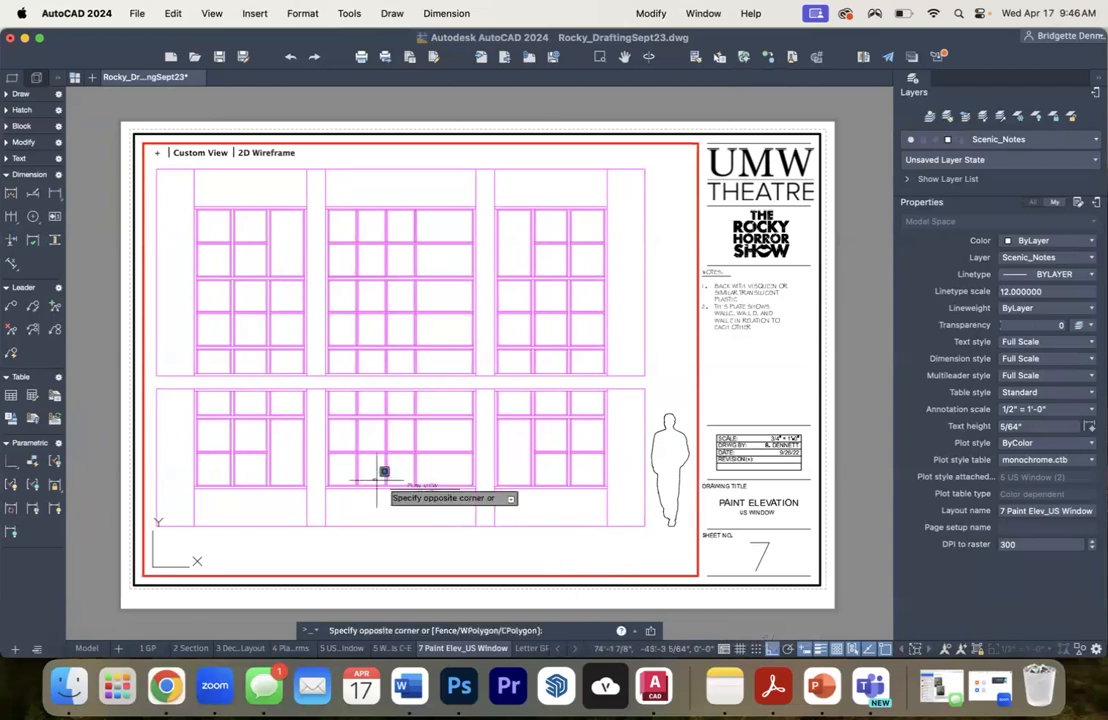
left_click(516, 530)
type("MOVE")
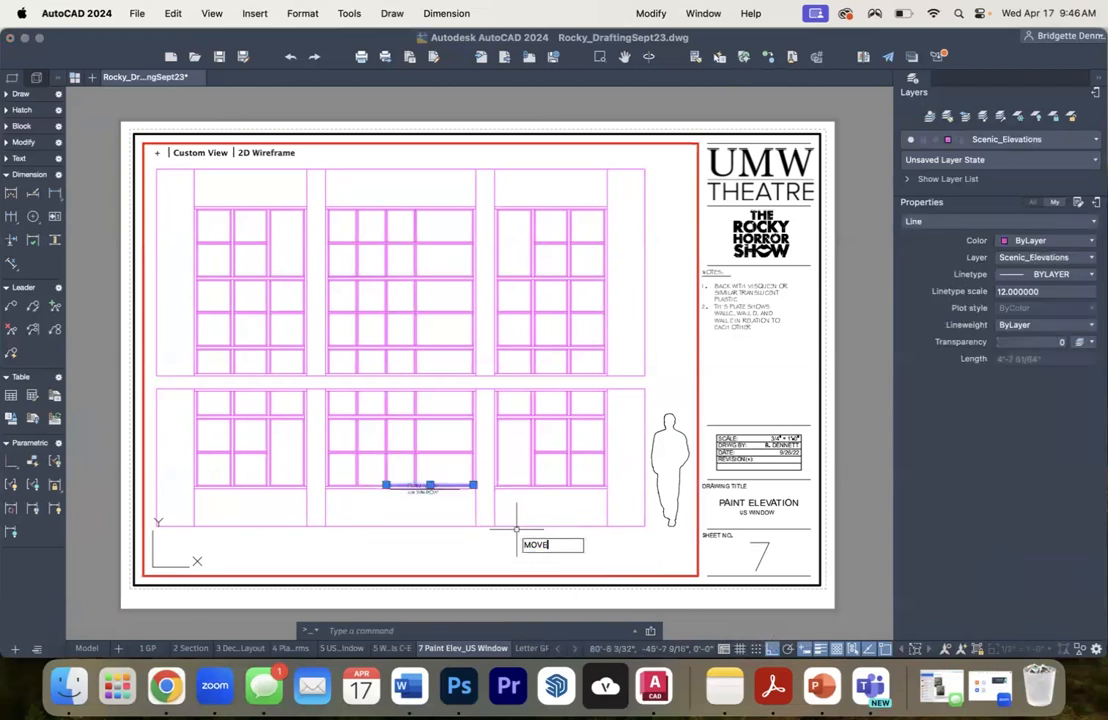
key("Return")
left_click(425, 487)
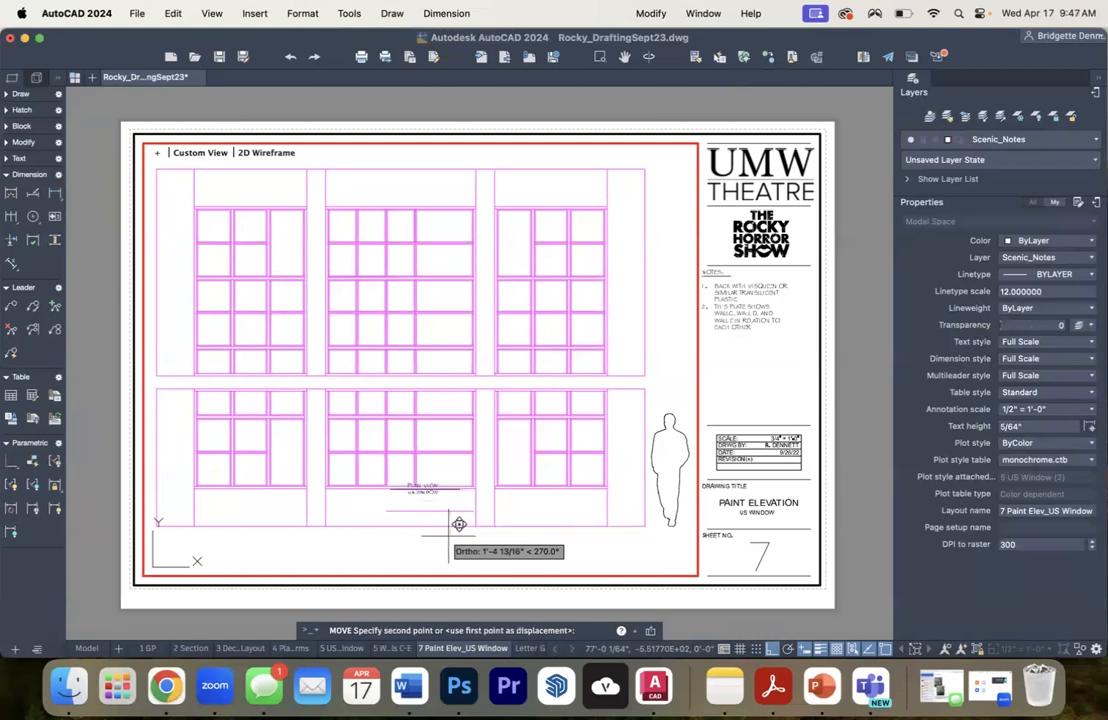
key("Escape")
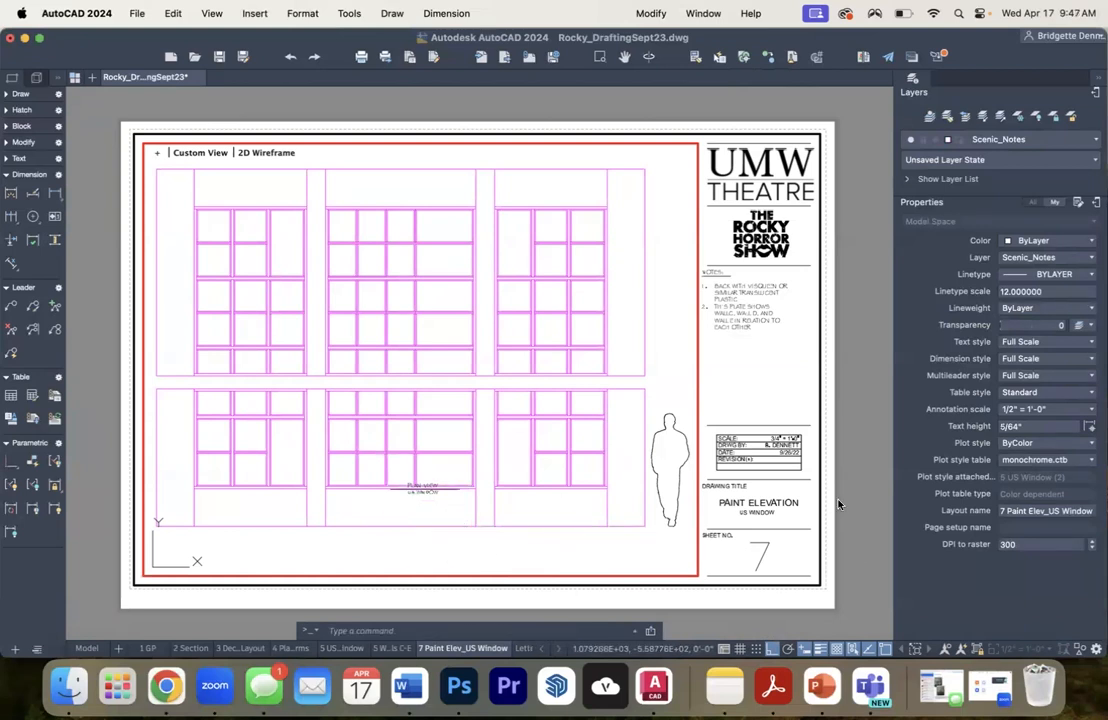
- Return to paper space and move the PLAN VIEW drawing label straight down below the window elevation
double_click(838, 505)
left_click(377, 478)
left_click(484, 521)
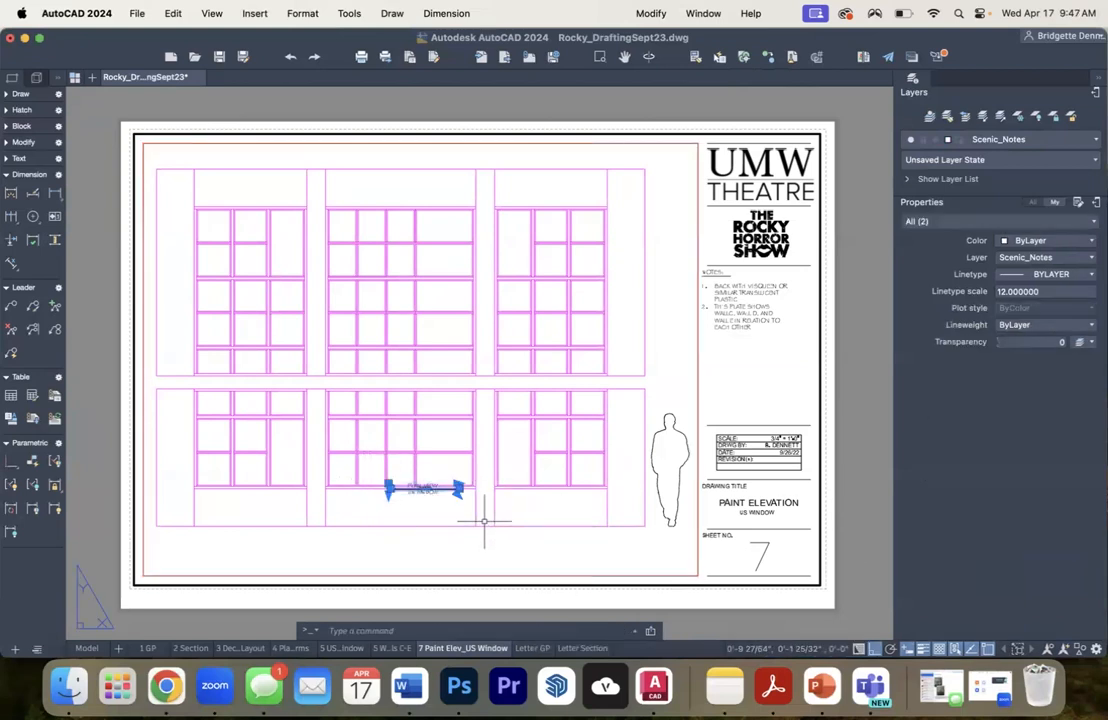
type("MO")
key("Return")
left_click(457, 492)
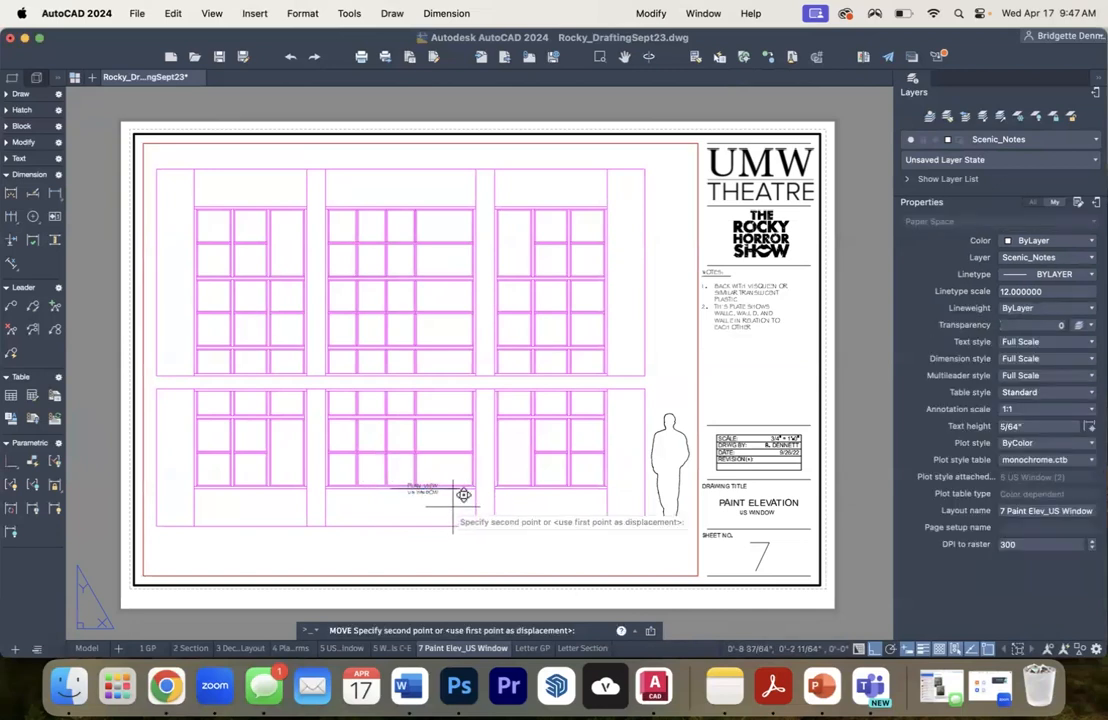
left_click(458, 549)
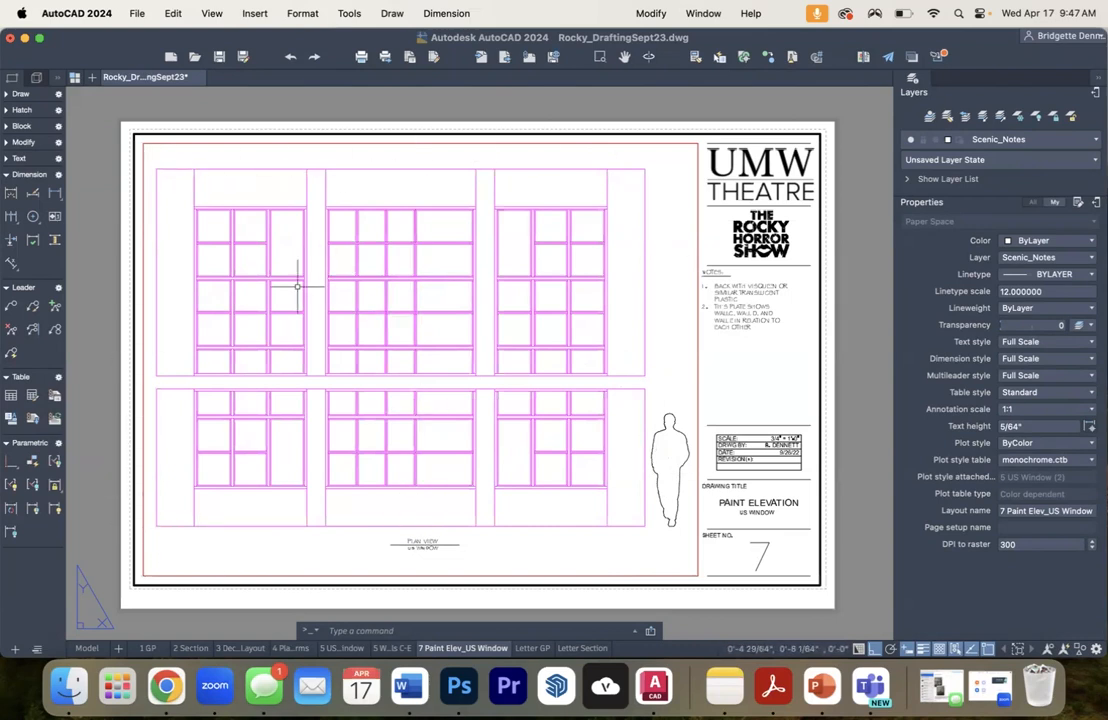
- Change the scale entry in the title block to 1/2" = 1'-0"
double_click(676, 315)
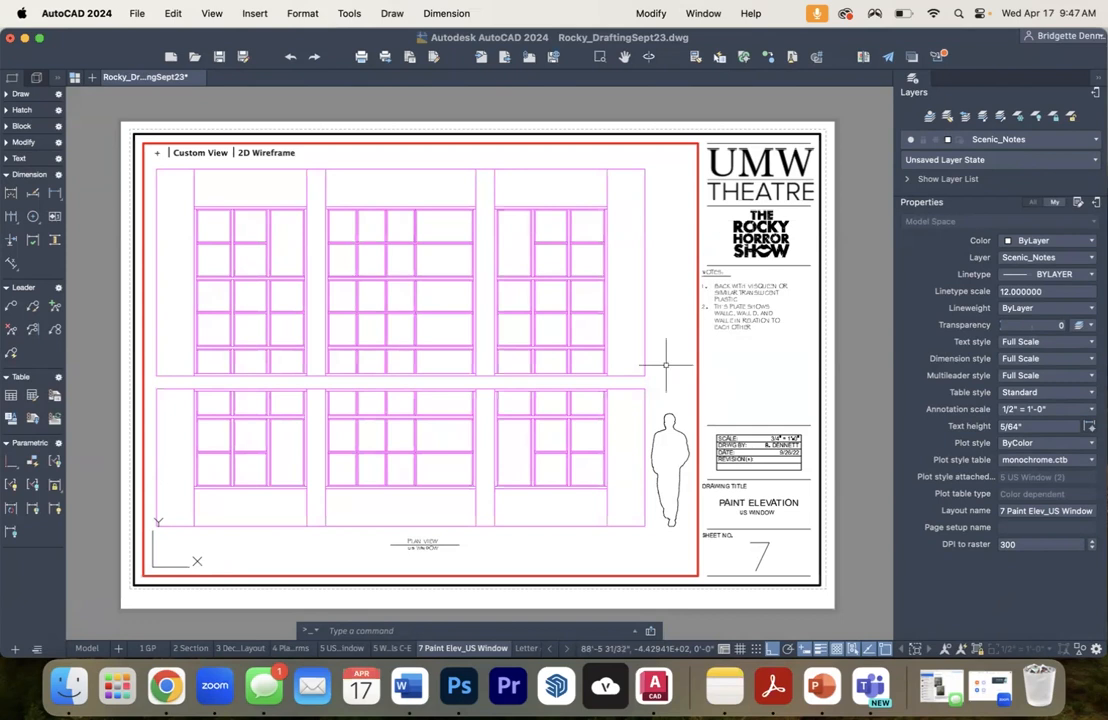
double_click(784, 438)
scroll(775, 435, "up", 5)
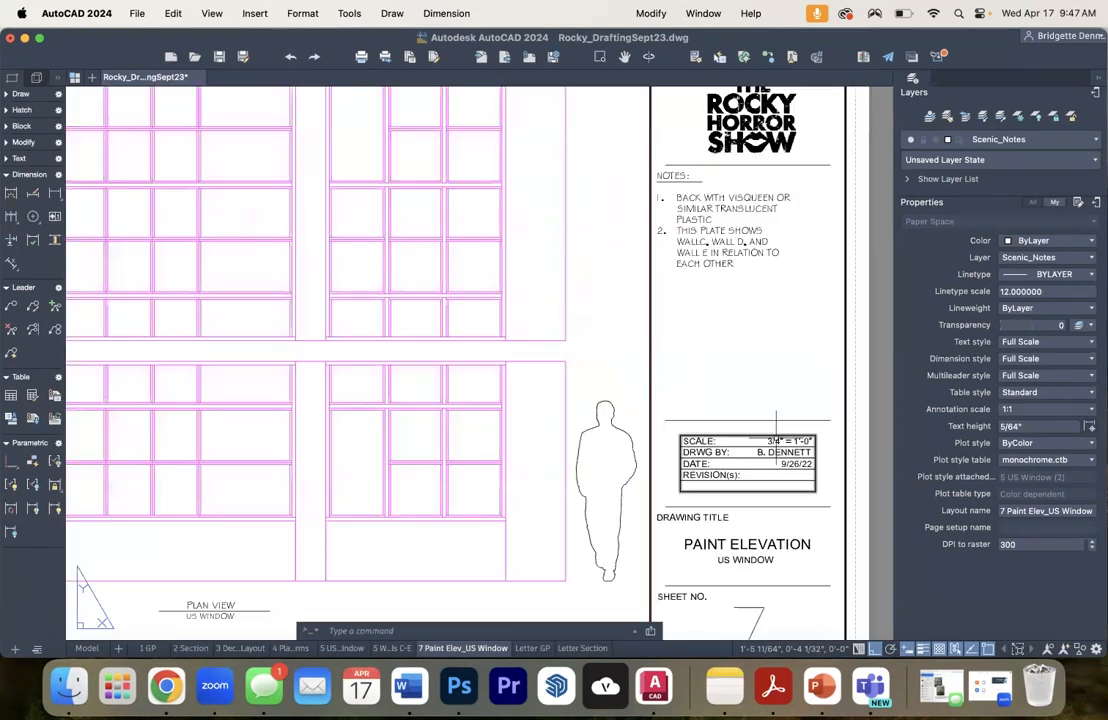
double_click(773, 441)
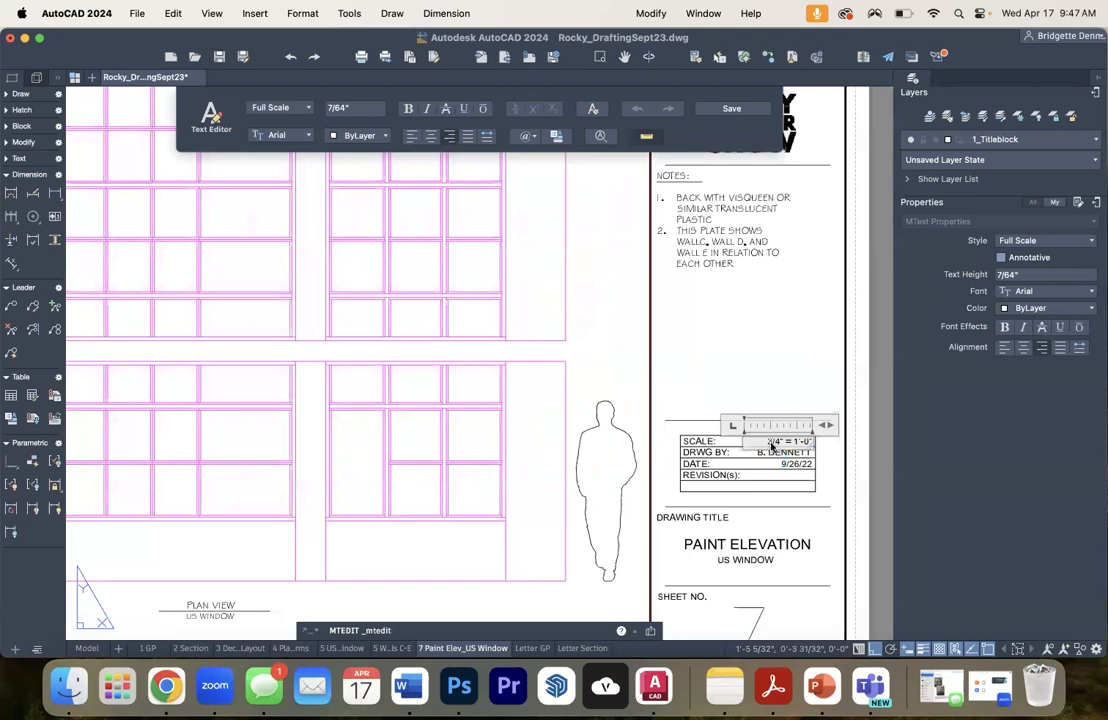
type("1/2")
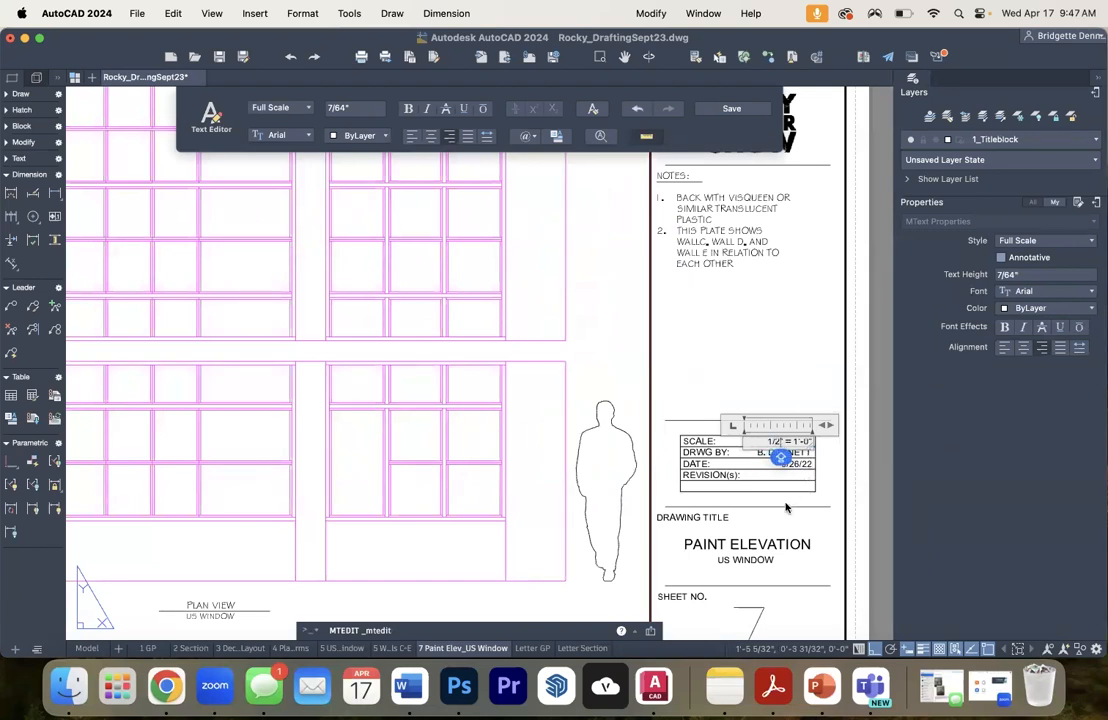
left_click(787, 505)
scroll(747, 431, "down", 5)
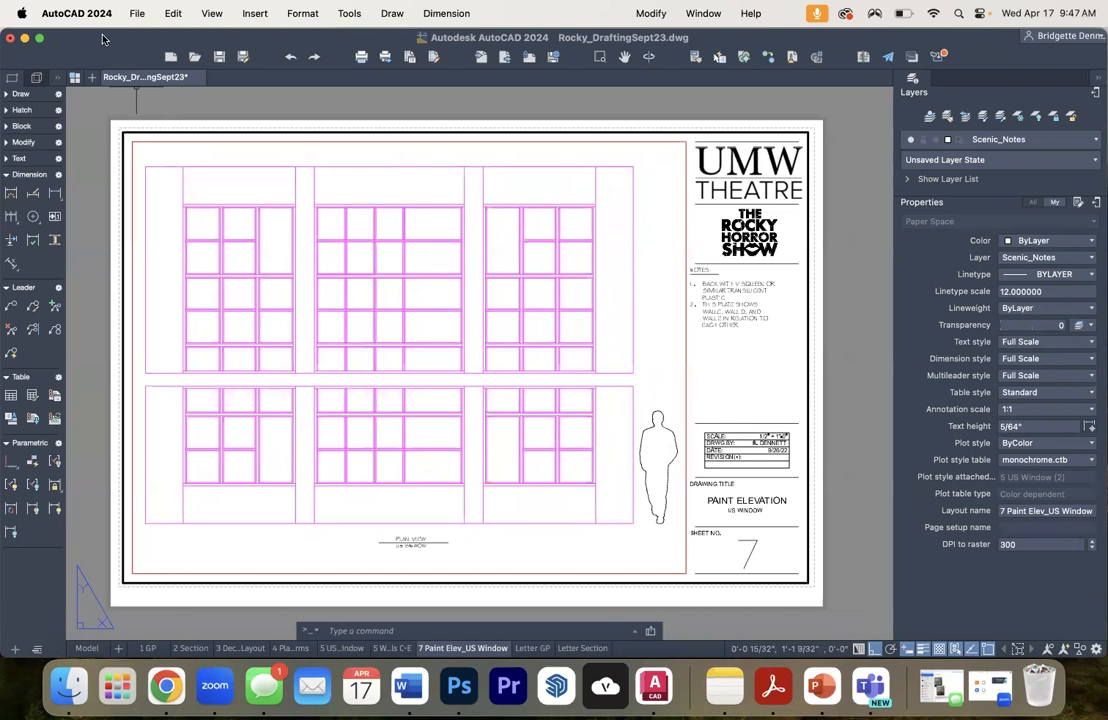
- Start plotting the 7 Paint Elev_US Window layout with DWG To PDF.pc3 as the printer
left_click(137, 13)
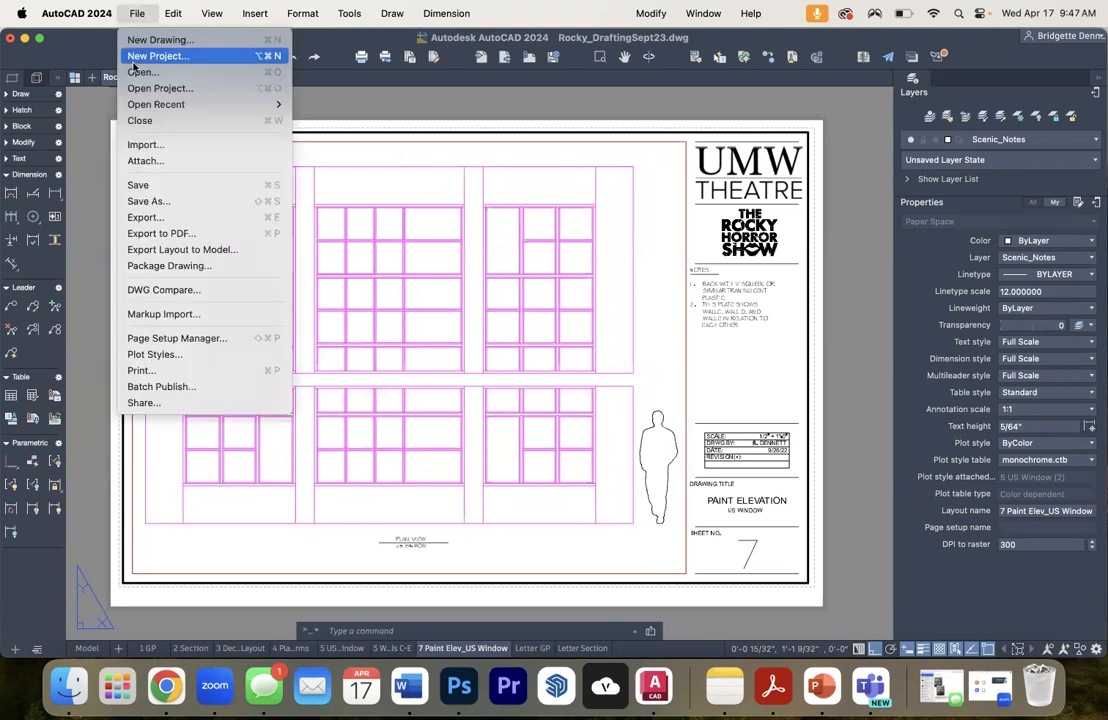
left_click(140, 371)
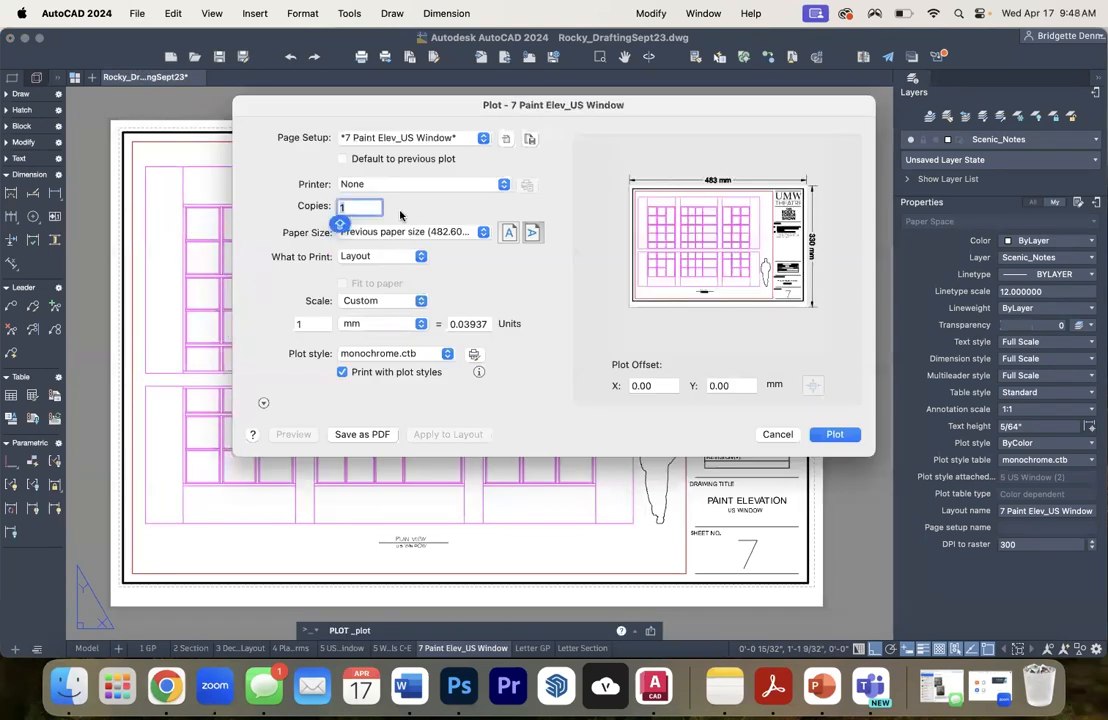
left_click(345, 184)
left_click(355, 227)
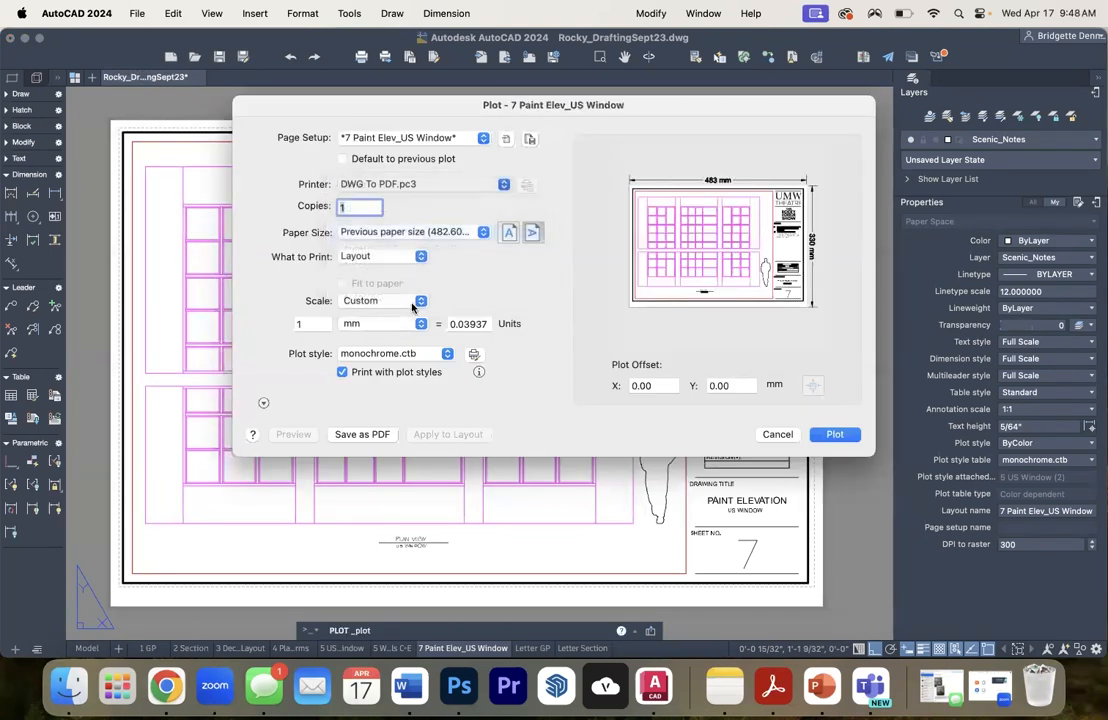
- Save the plotted layout to the Desktop as a PDF named Rocky_Paint
left_click(362, 434)
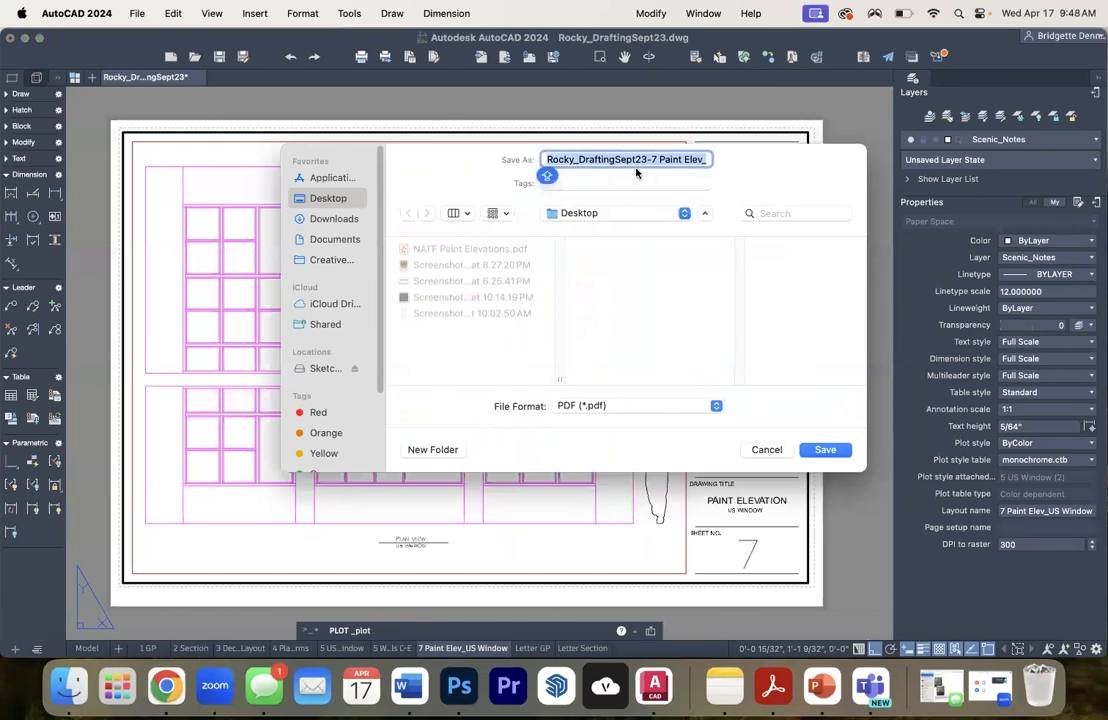
type("Rocky")
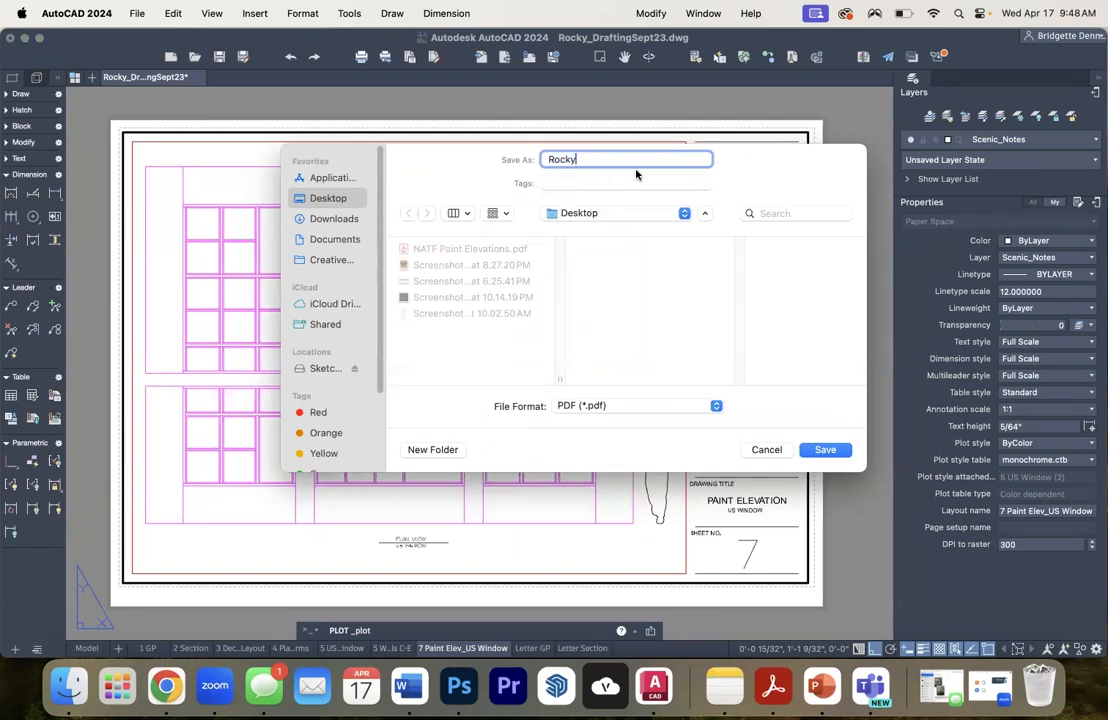
type("_Paint Elev")
left_click(825, 449)
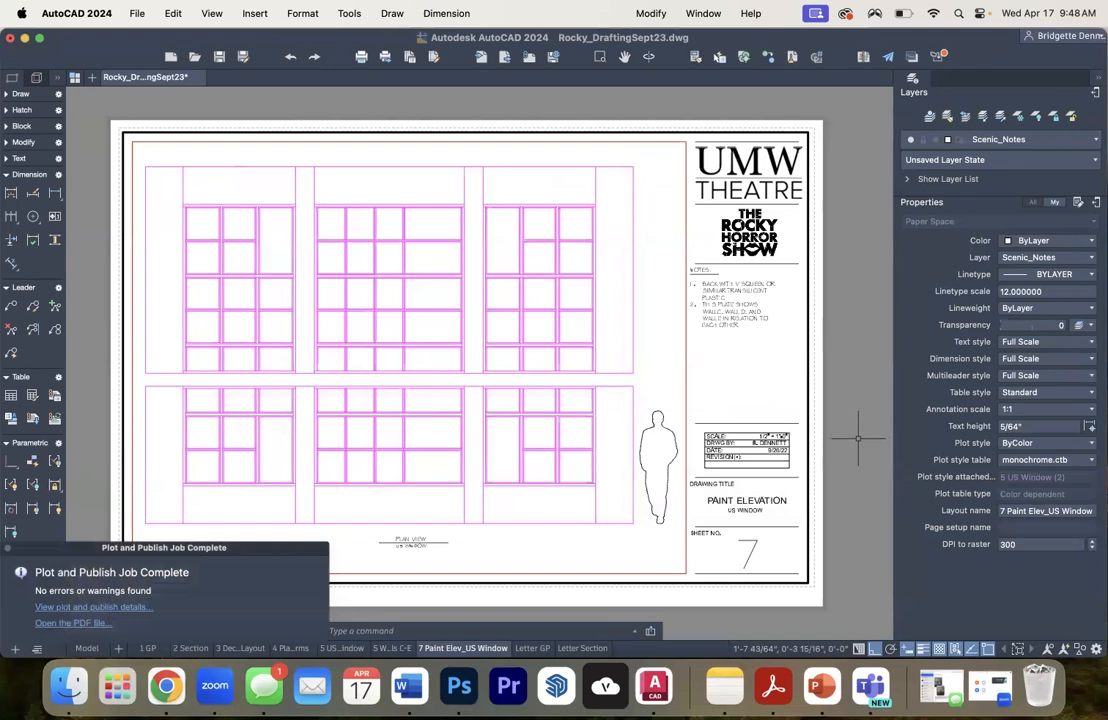
- Close the drawing with its changes saved and switch to the Week 14: Paint Elevations course page in Chrome
left_click(10, 37)
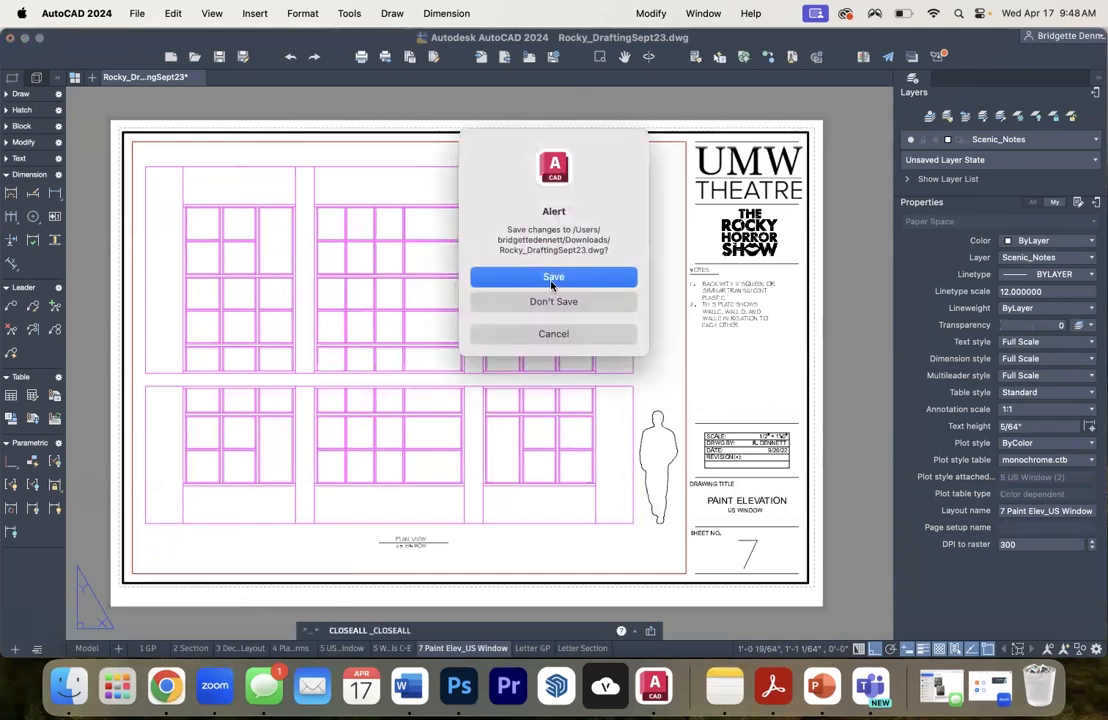
left_click(551, 277)
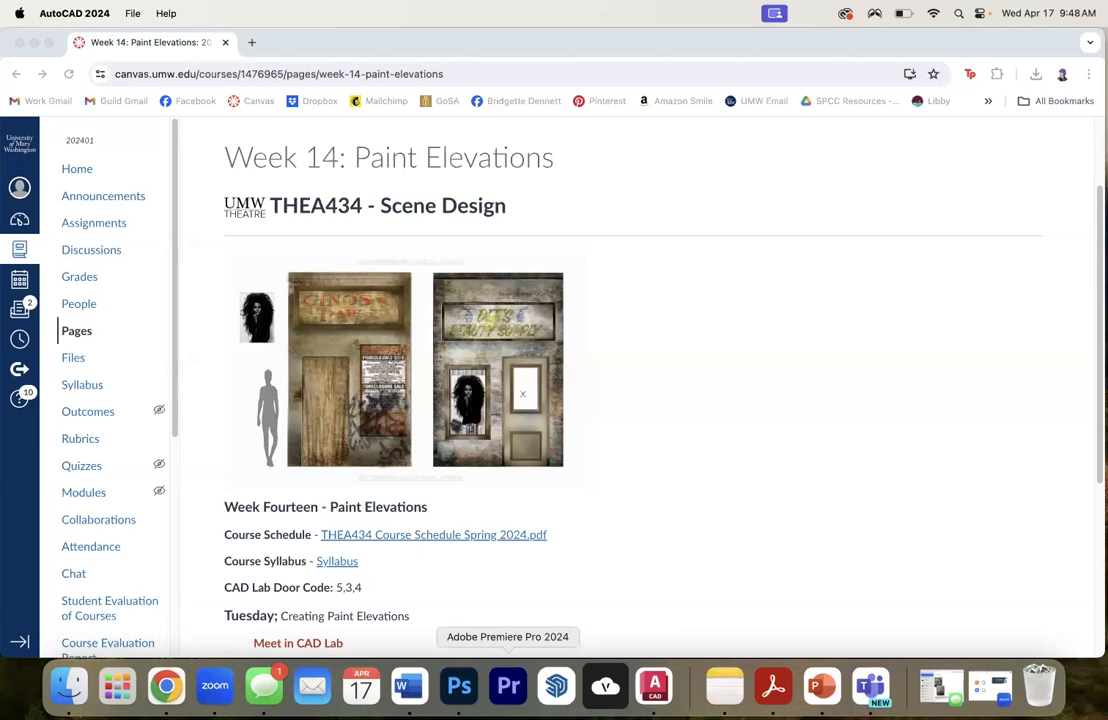
left_click(733, 395)
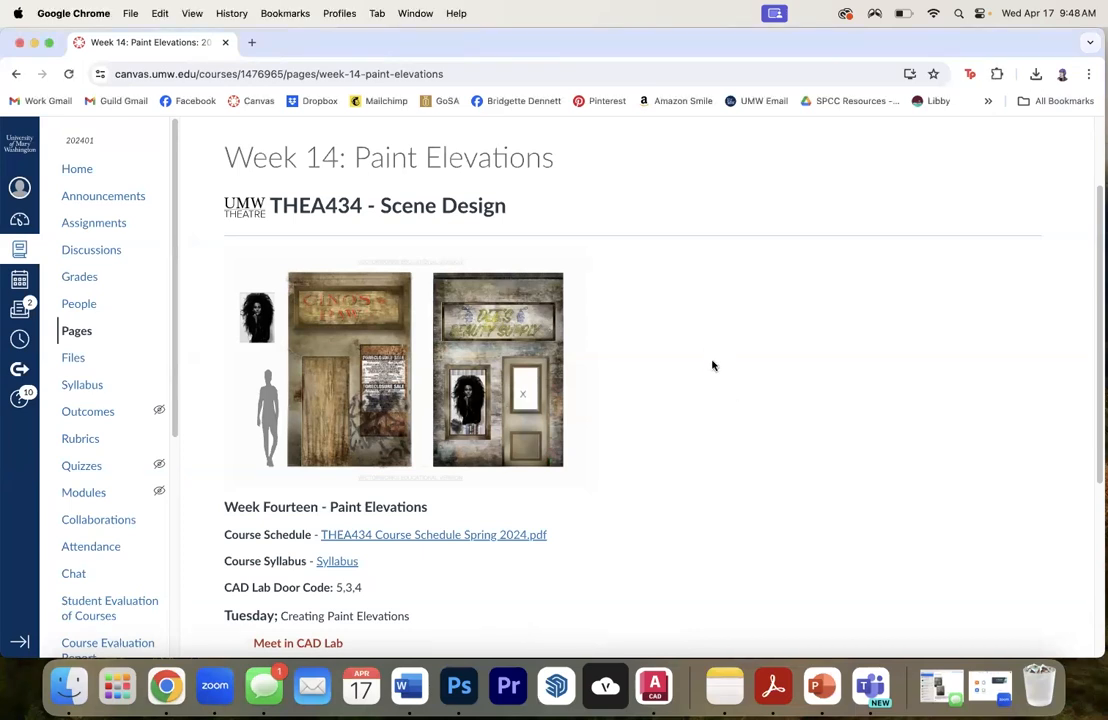
- Open the Photoshop tools link from the Week 14 page and look for where to access Photoshop under Quick Facts
scroll(712, 370, "down", 5)
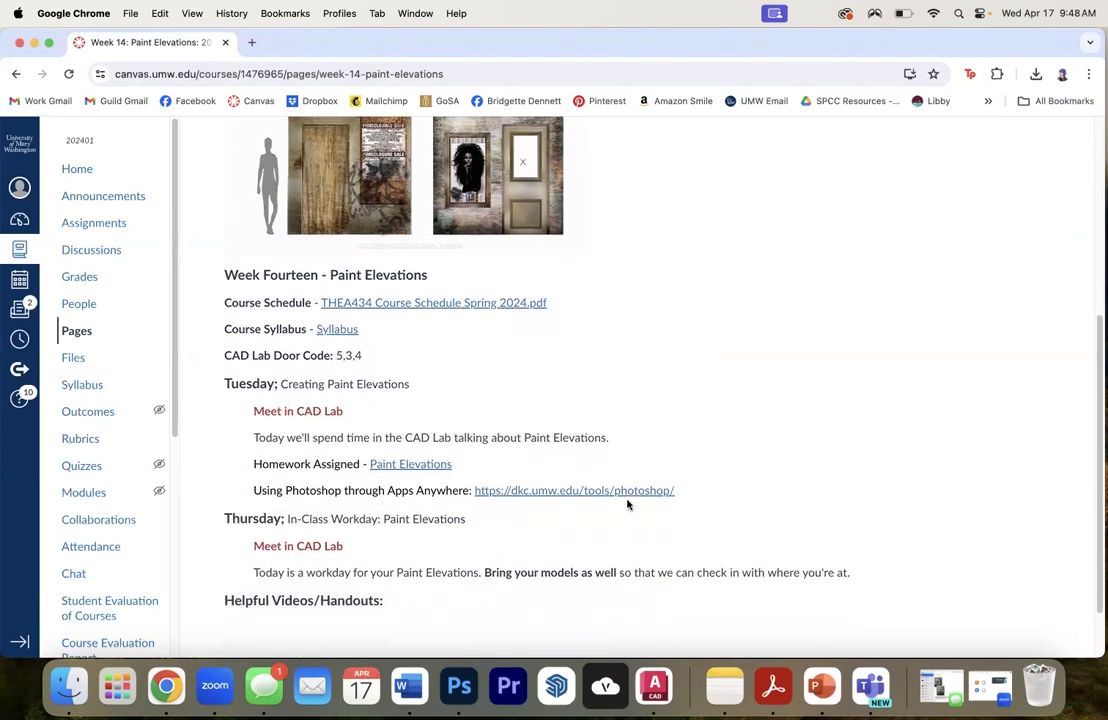
left_click(581, 491)
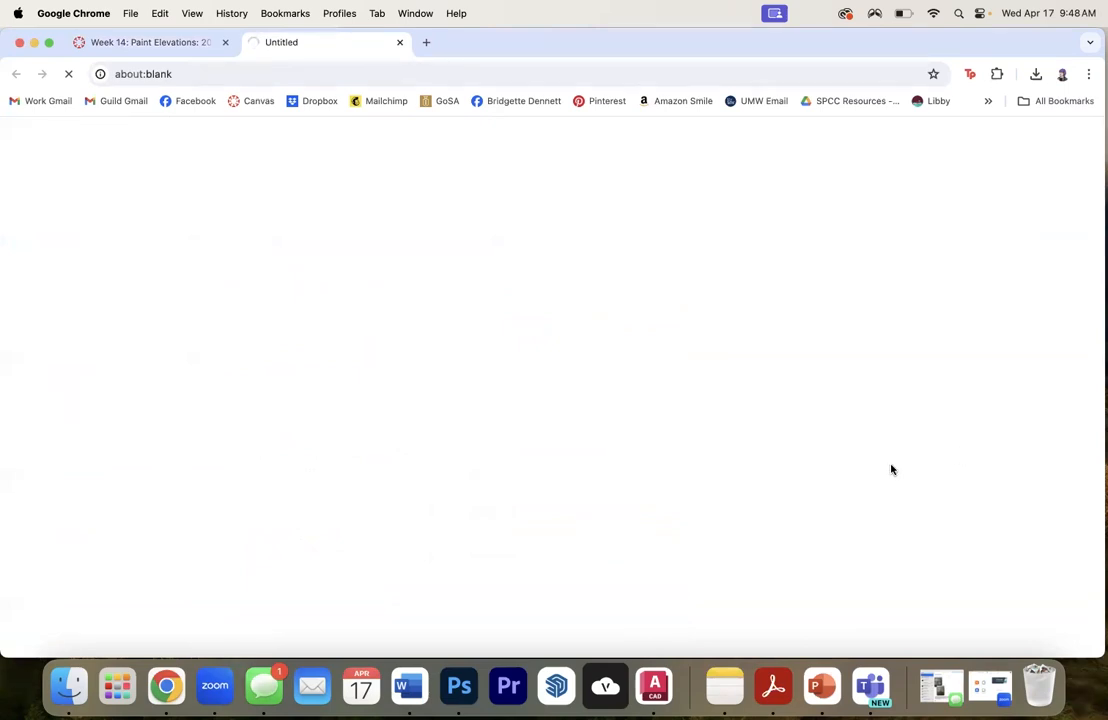
scroll(922, 459, "down", 1)
scroll(926, 458, "down", 5)
scroll(926, 457, "down", 3)
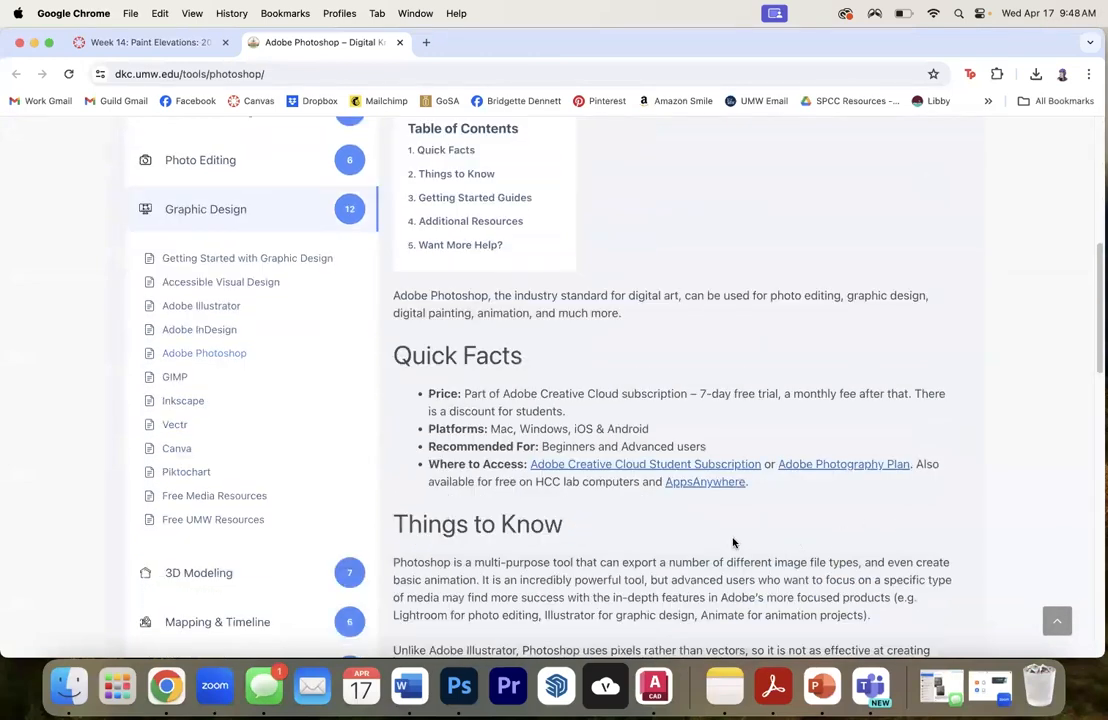
- Open the AppsAnywhere page from the Photoshop access details and review its instructions for launching software
left_click(721, 486)
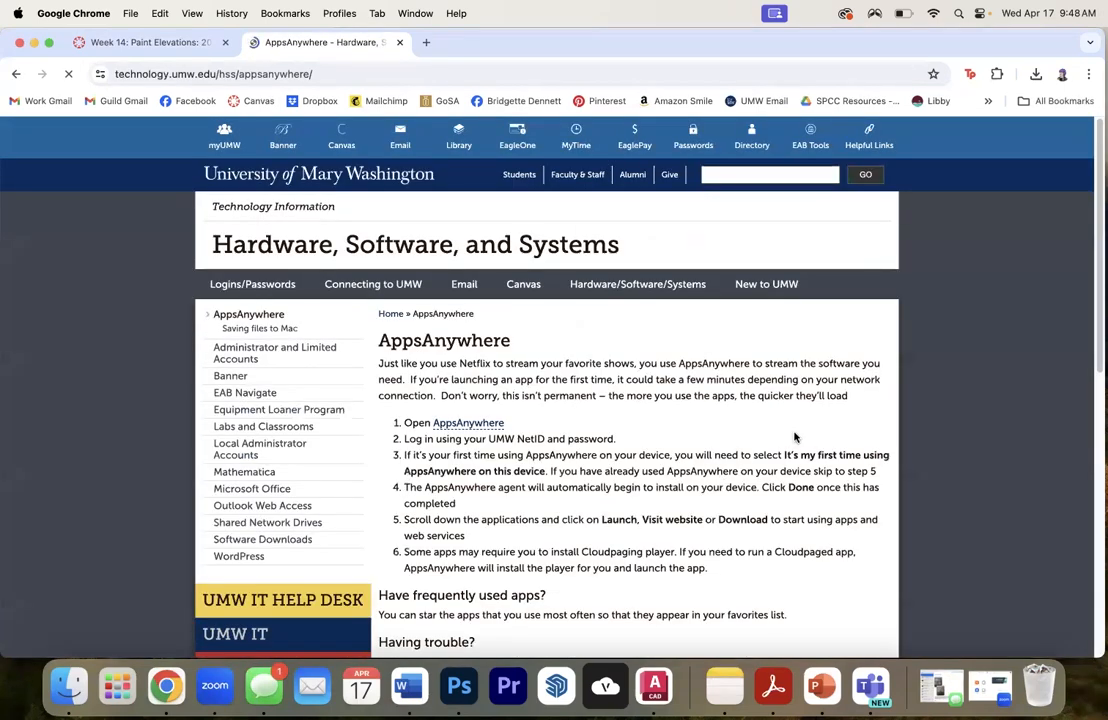
scroll(791, 437, "down", 1)
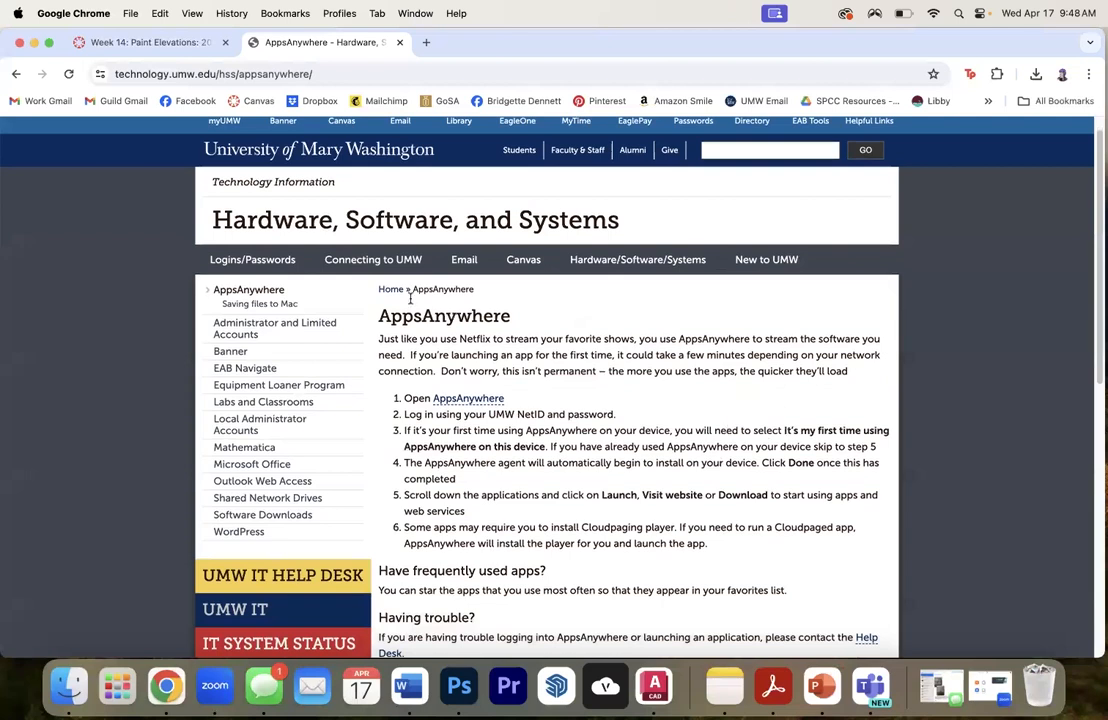
scroll(400, 305, "down", 2)
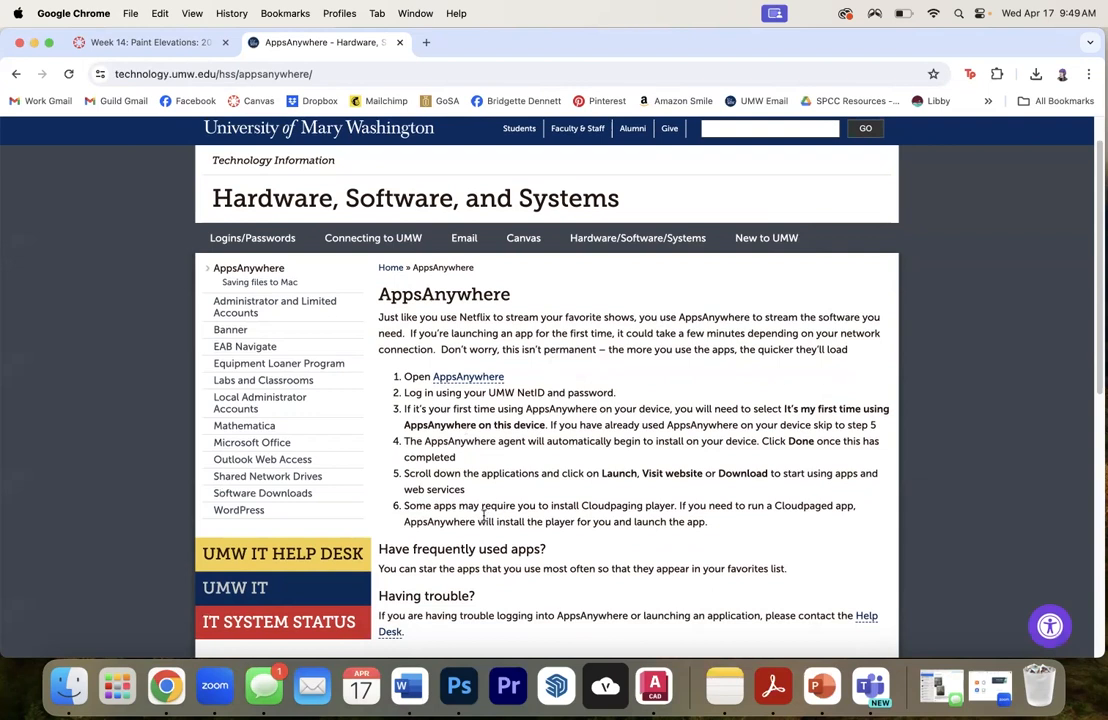
- Return to the Week 14 course page, then switch to Photoshop and open Rocky_Paint Elev.pdf from the Desktop
left_click(190, 44)
left_click(656, 388)
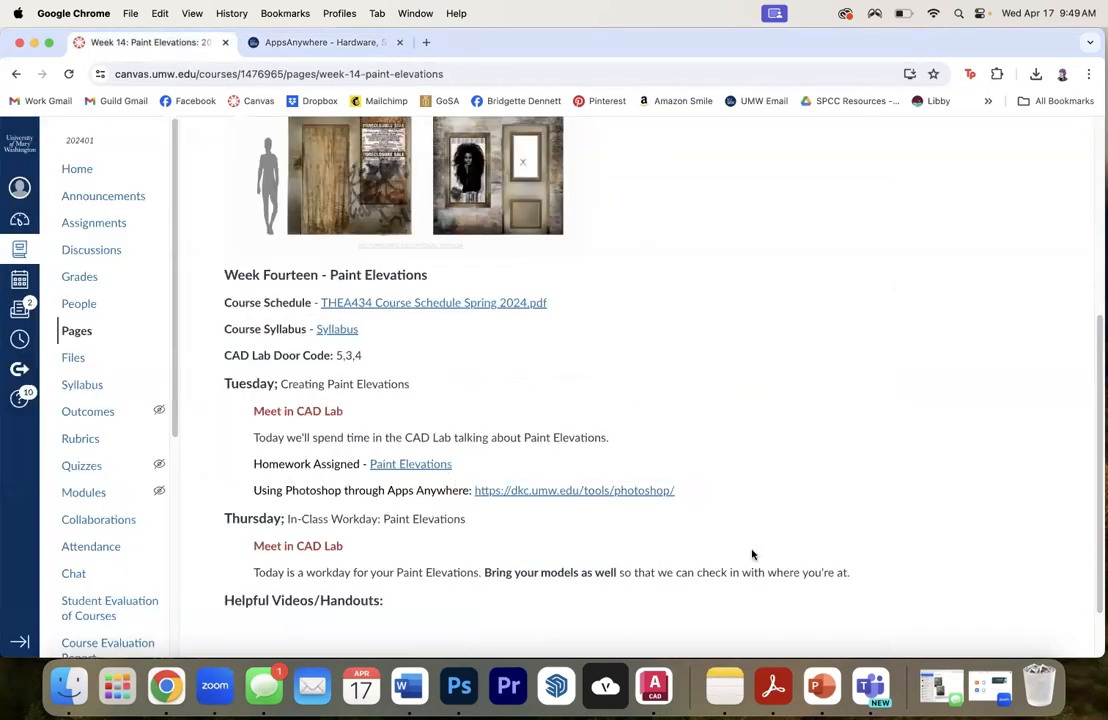
left_click(459, 686)
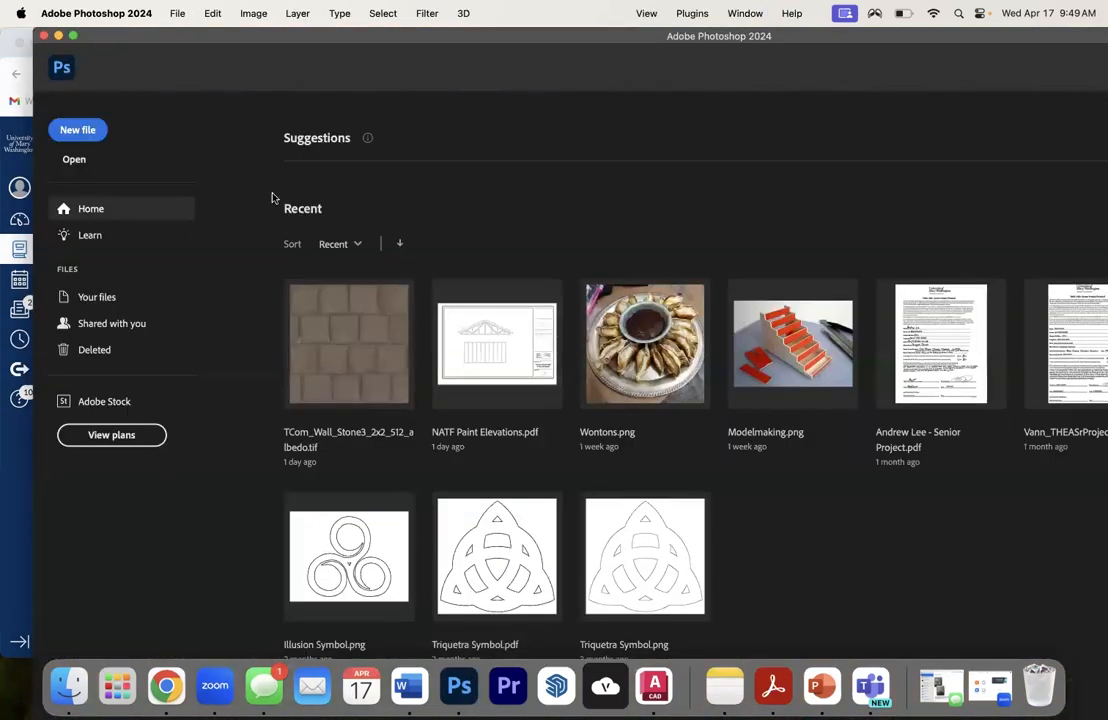
left_click(174, 14)
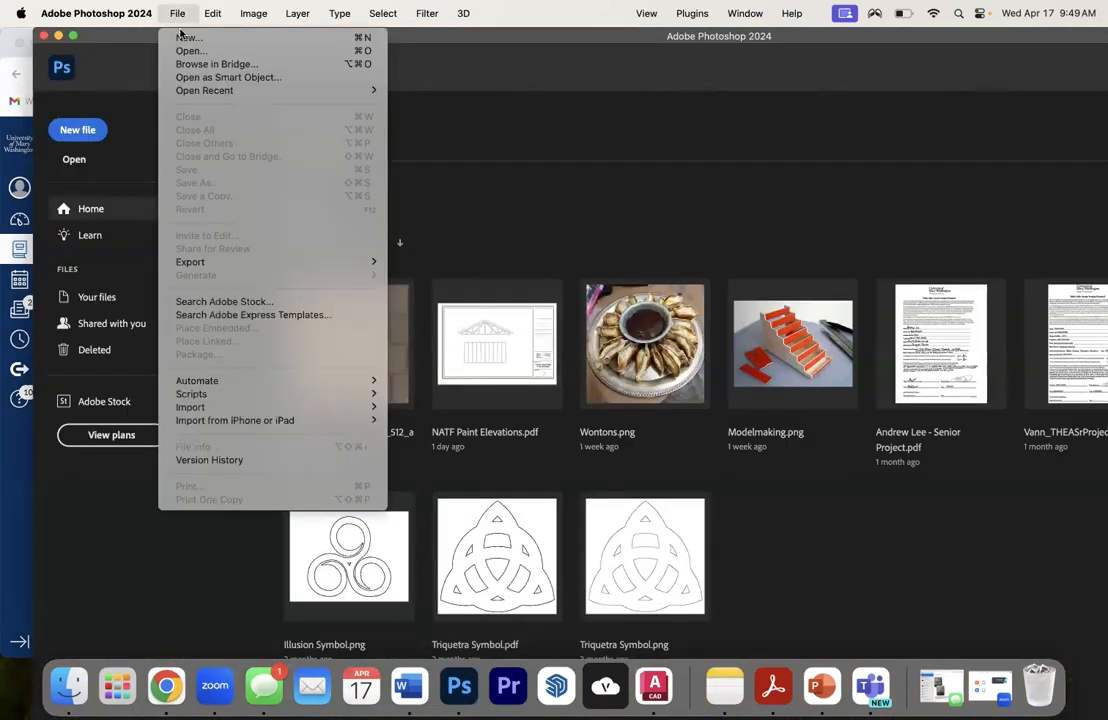
left_click(186, 50)
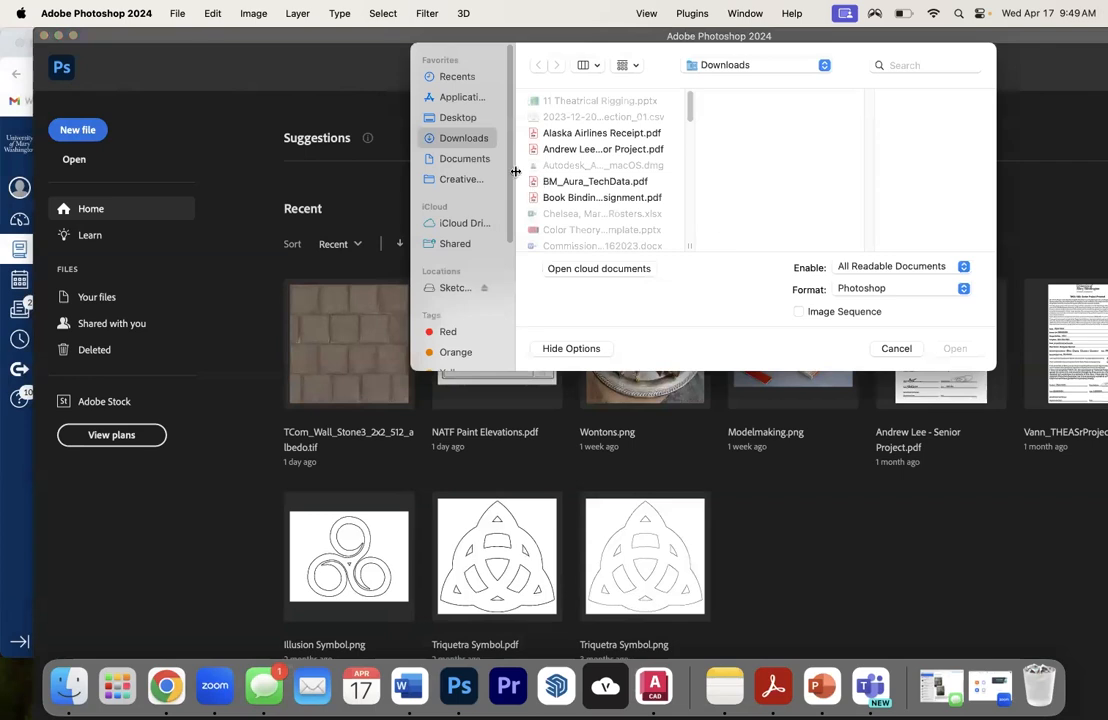
left_click(456, 117)
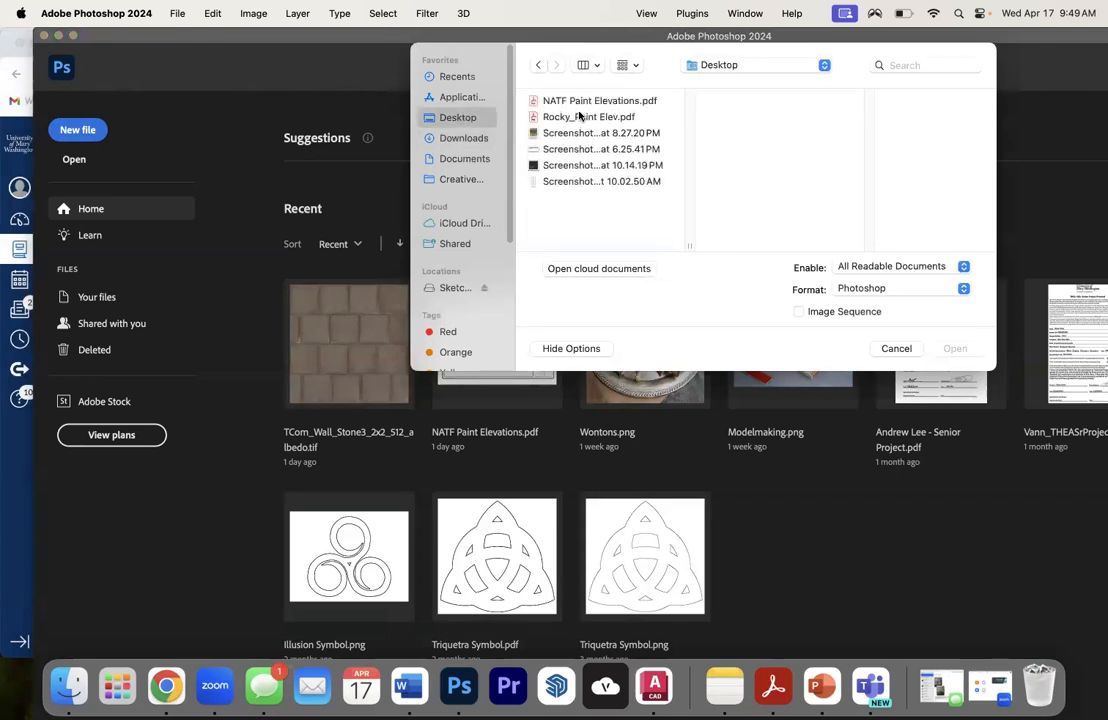
left_click(588, 117)
left_click(954, 348)
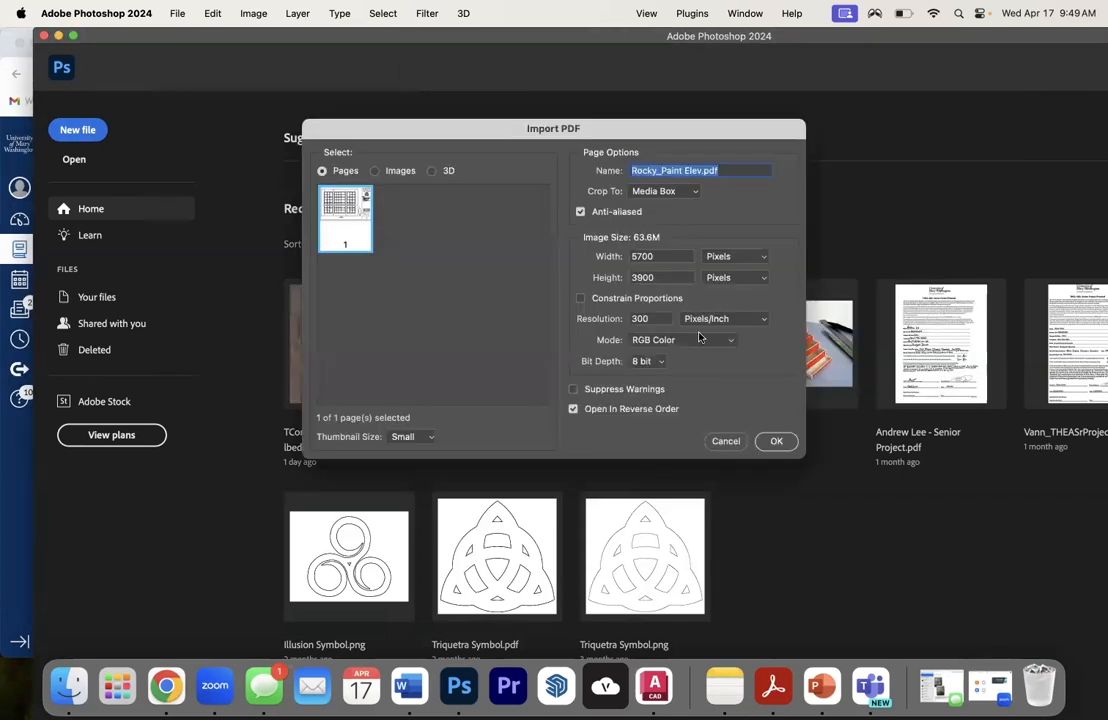
- Import the PDF page with Media Box cropping and its image size expressed in inches
left_click(654, 192)
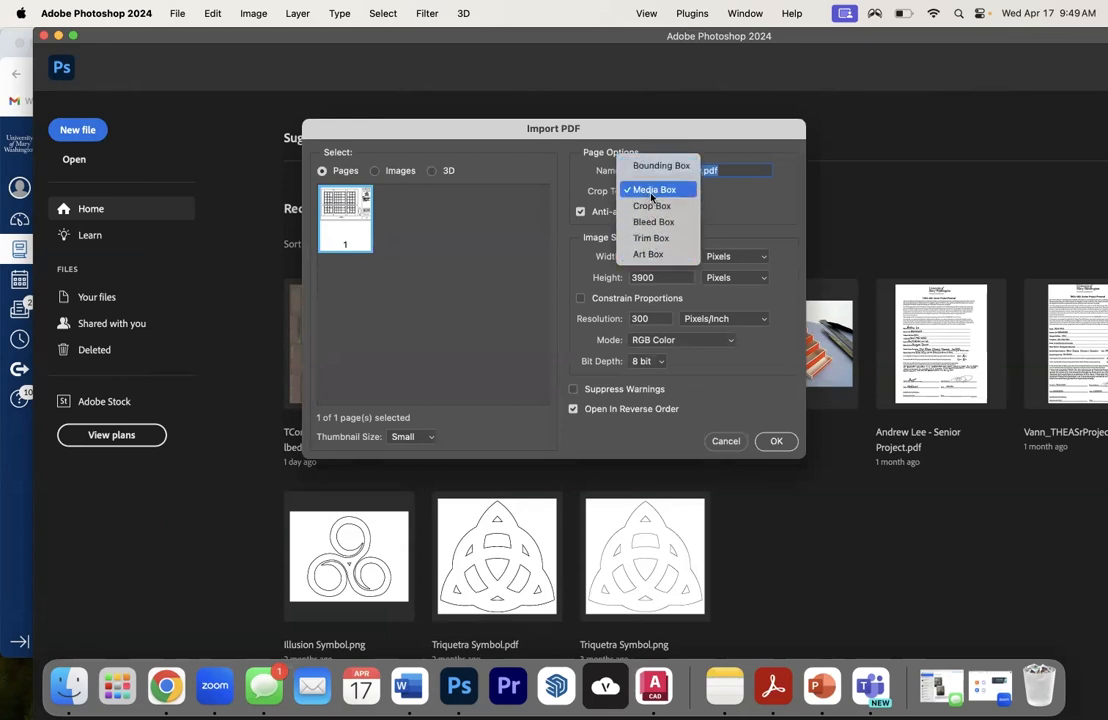
left_click(648, 191)
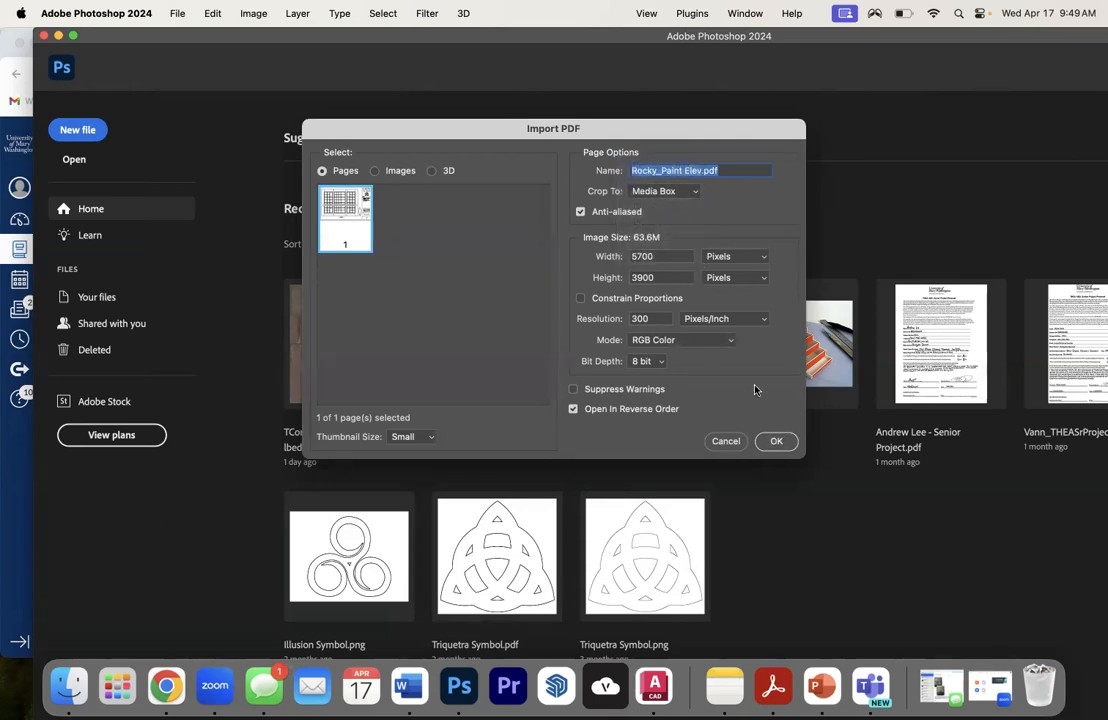
left_click(735, 256)
left_click(722, 263)
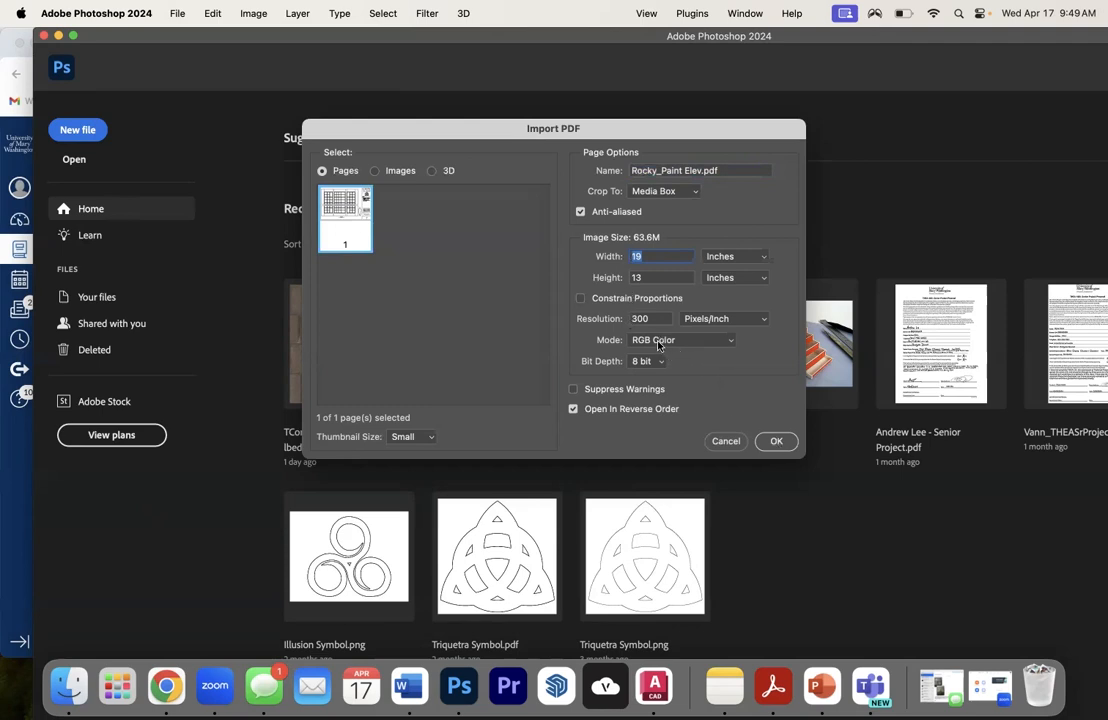
left_click(777, 442)
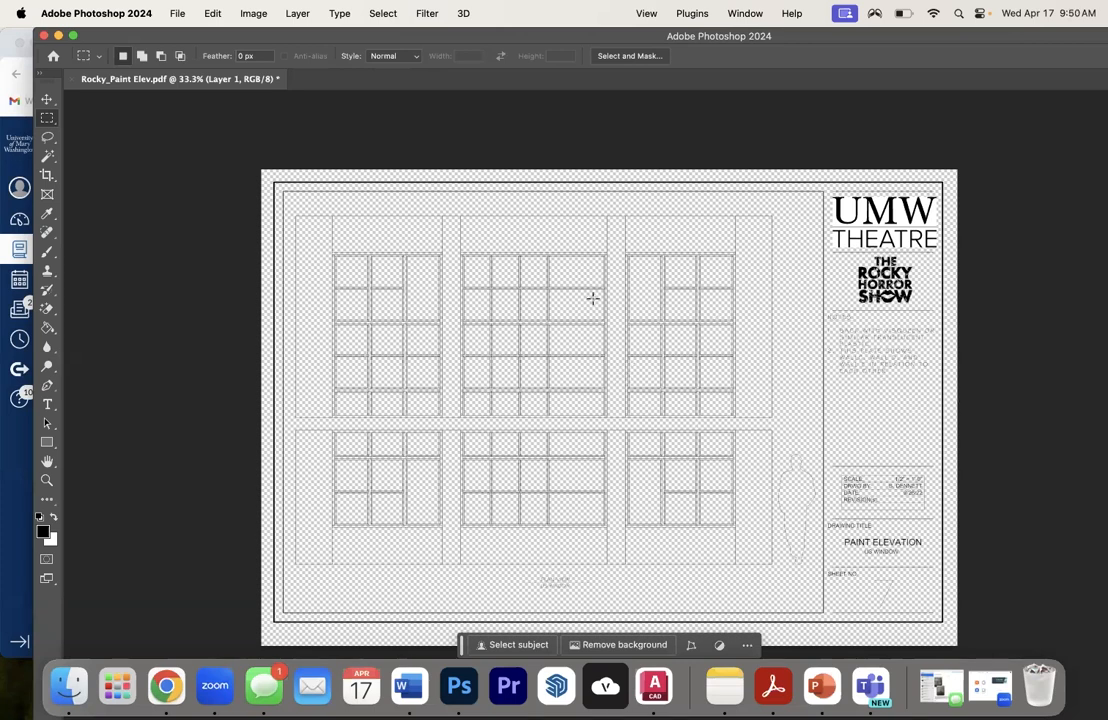
- Reposition and resize the Photoshop window, and show the Layers panel extended to a taller height
left_click_drag(383, 228, 272, 213)
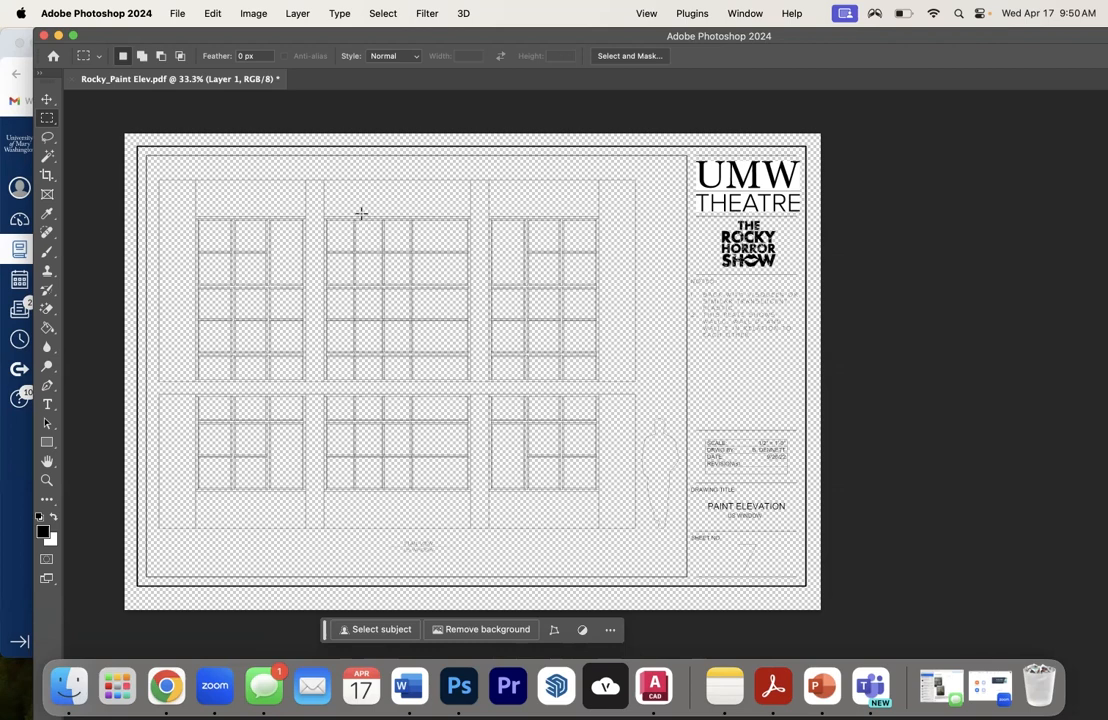
left_click(745, 13)
left_click_drag(843, 40, 751, 42)
left_click_drag(821, 43, 844, 41)
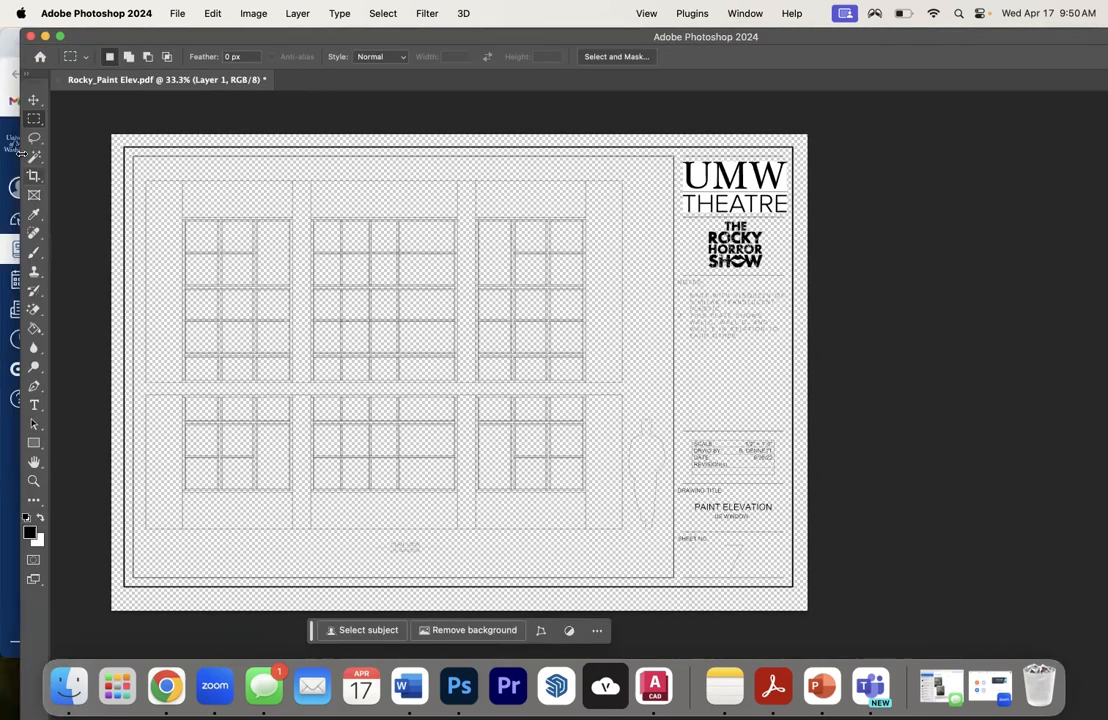
left_click_drag(20, 153, 225, 153)
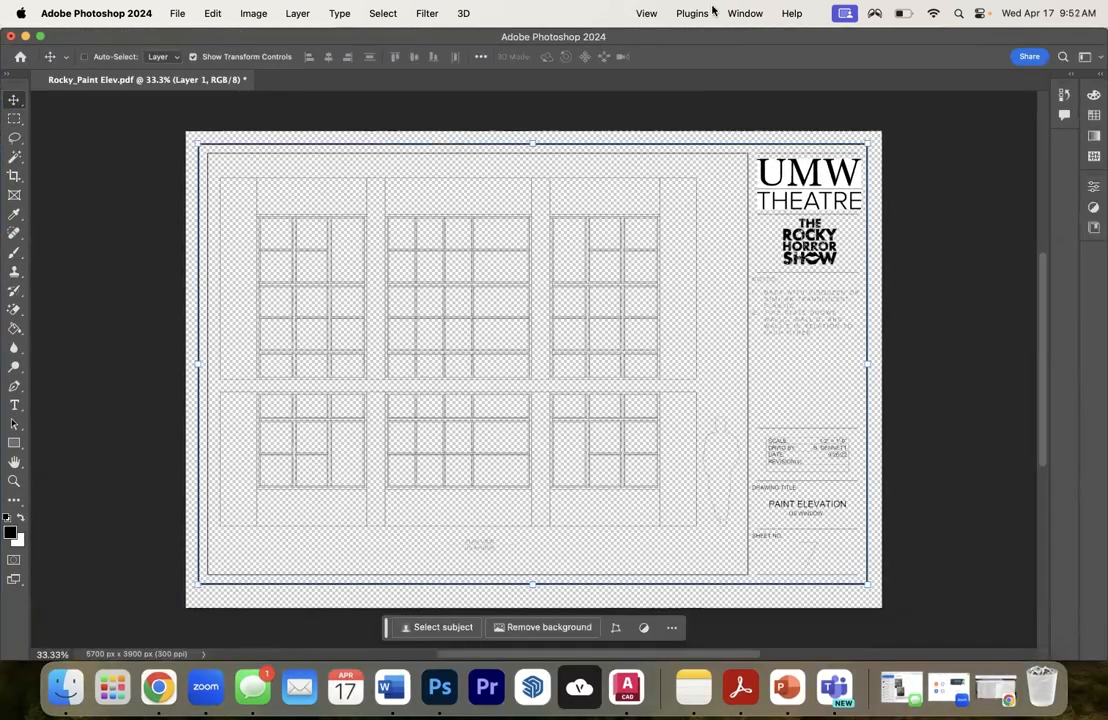
left_click(745, 13)
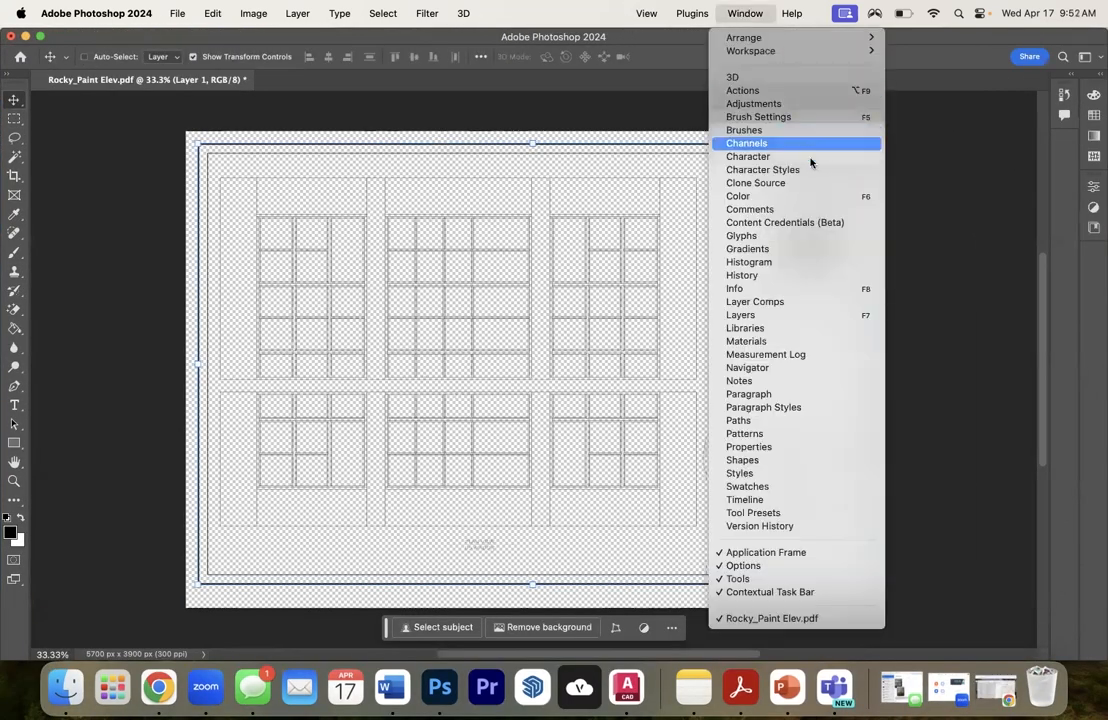
left_click(740, 315)
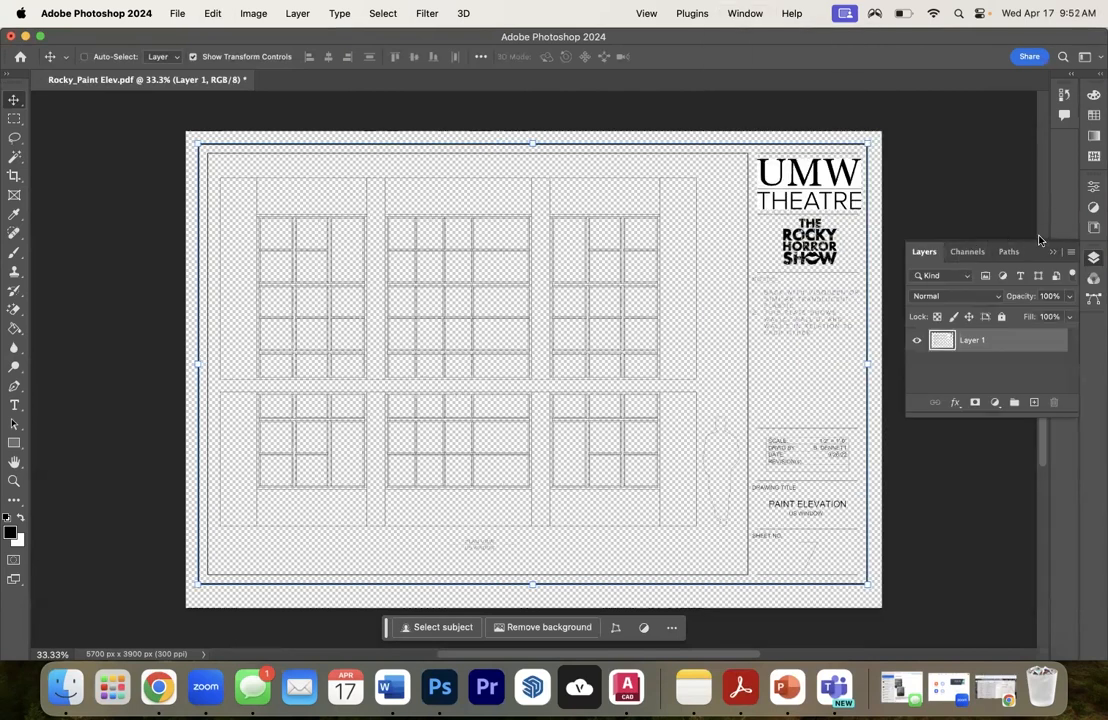
left_click_drag(1039, 240, 1005, 150)
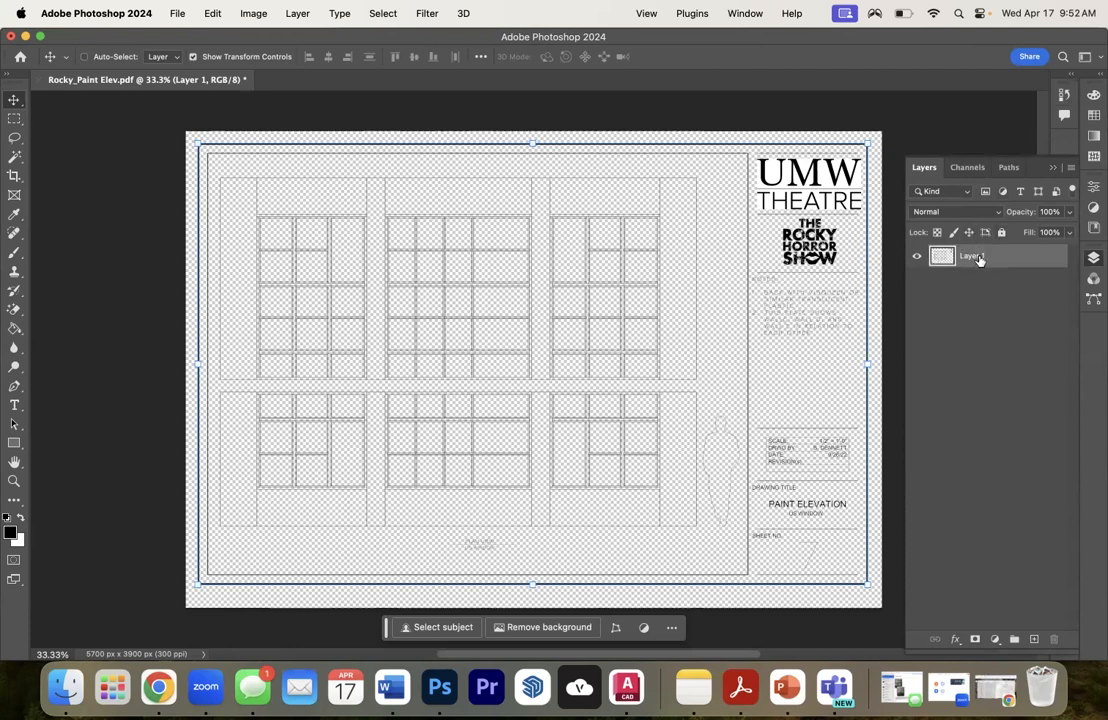
- Flatten the imported elevation onto a white background and unlock the resulting background layer
right_click(977, 255)
left_click(886, 356)
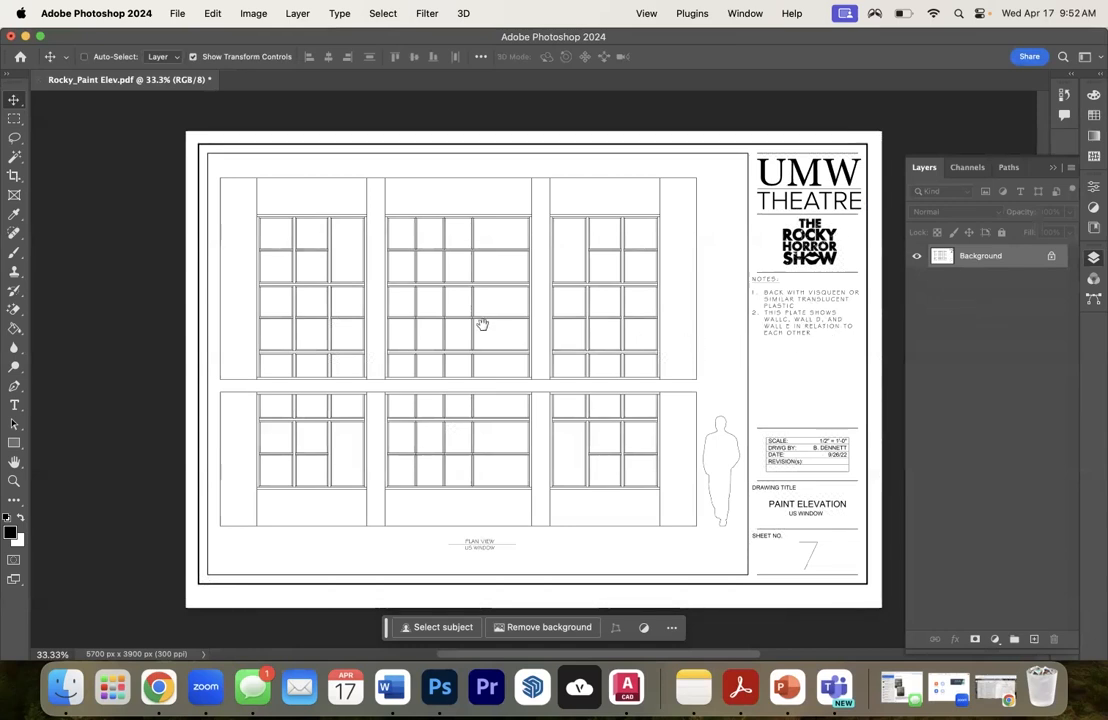
left_click(1050, 258)
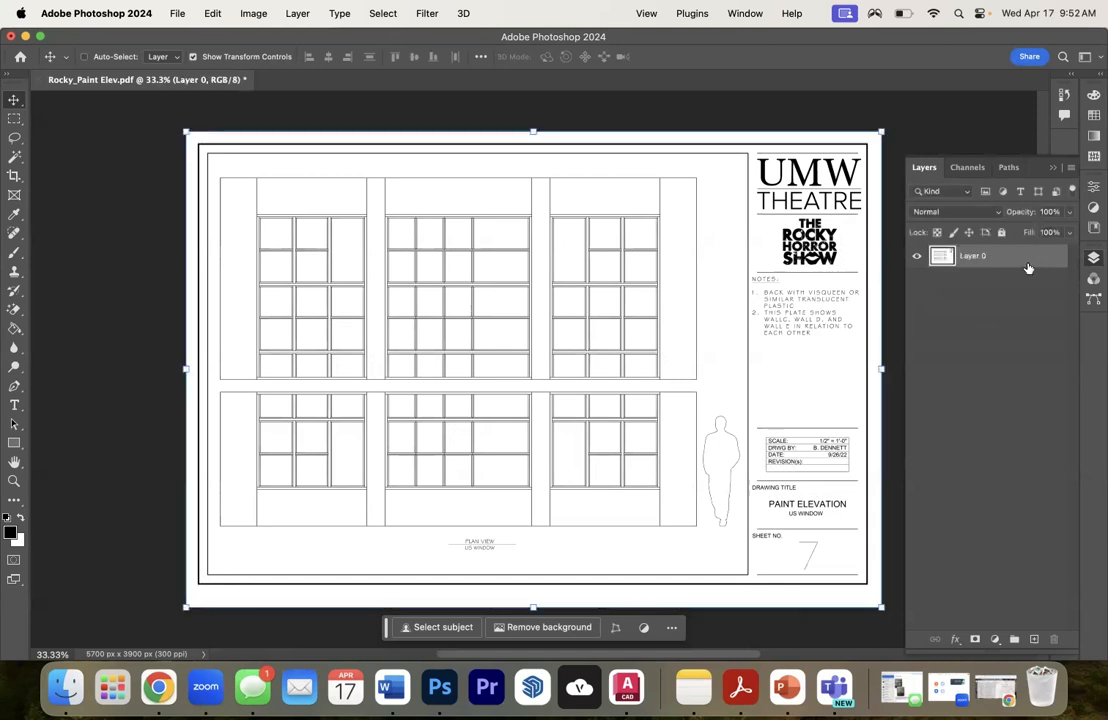
key("super+z")
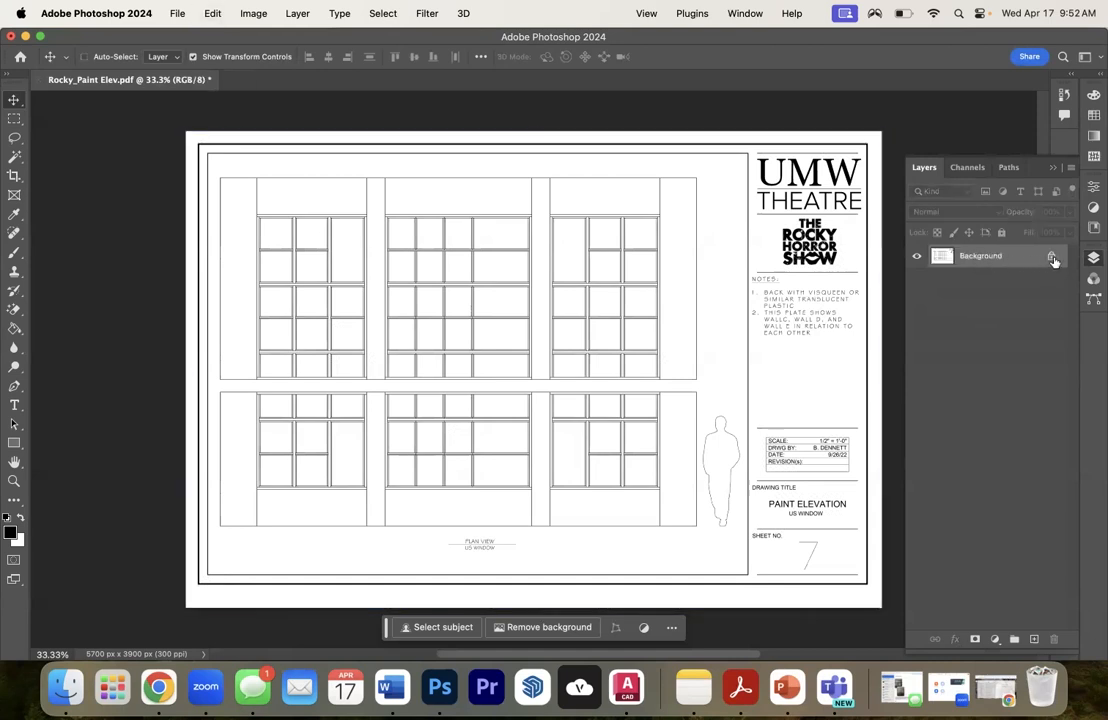
left_click(1051, 258)
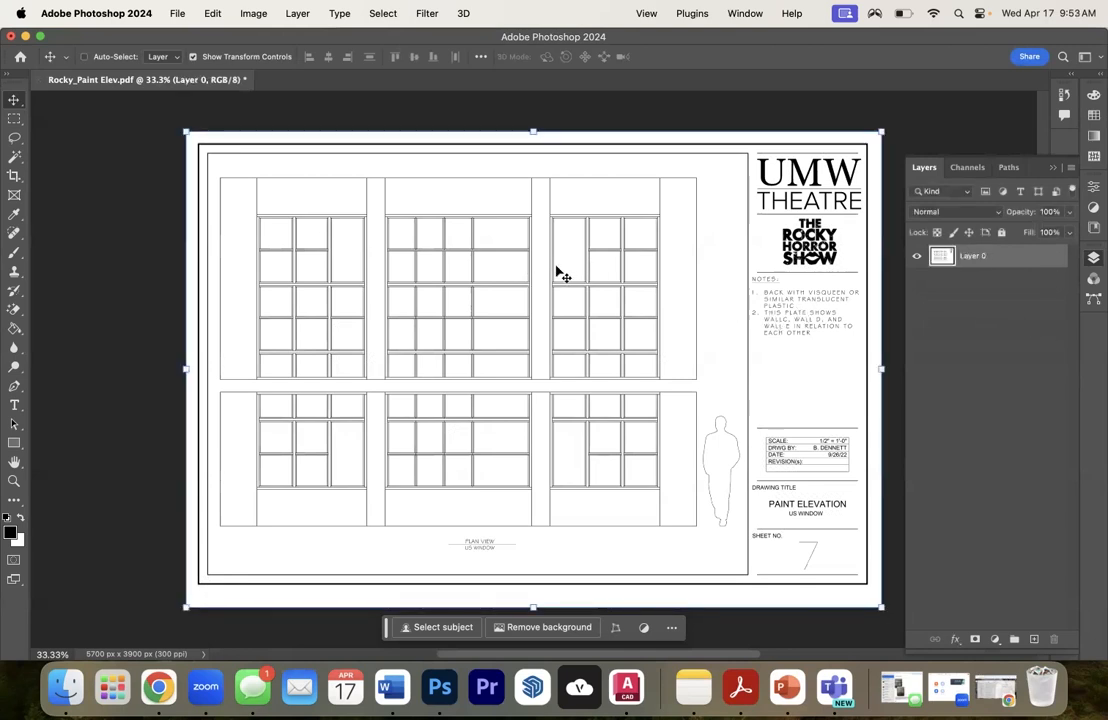
- Rename the unlocked elevation layer as Linework
double_click(975, 257)
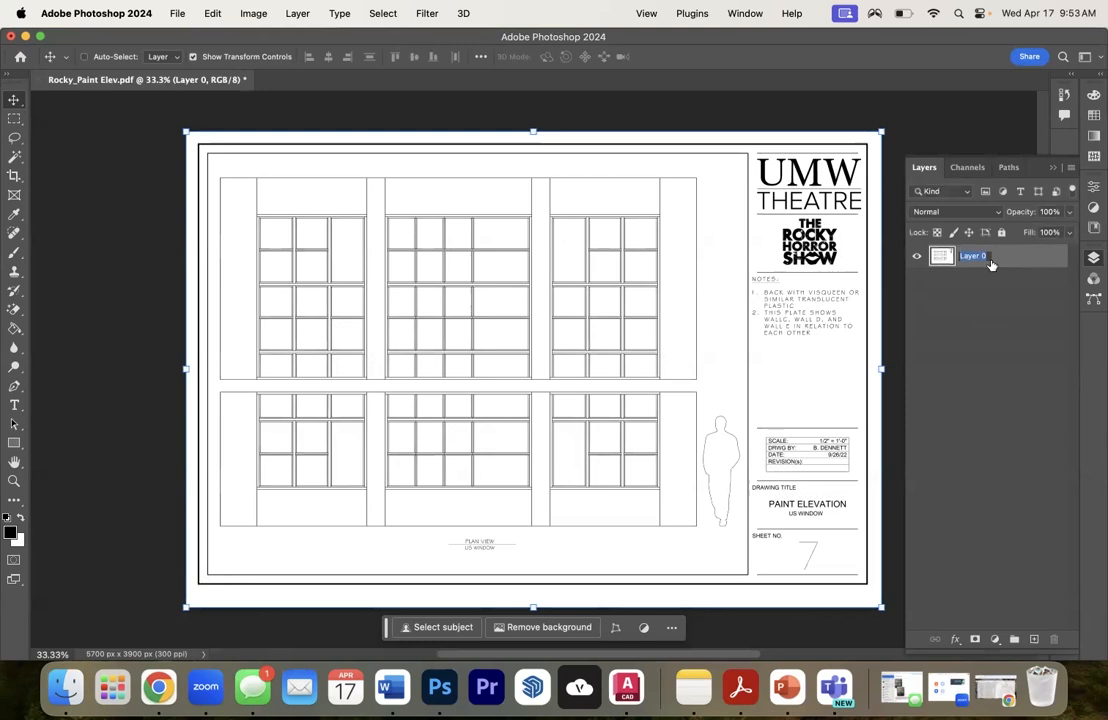
type("Linework")
left_click(963, 318)
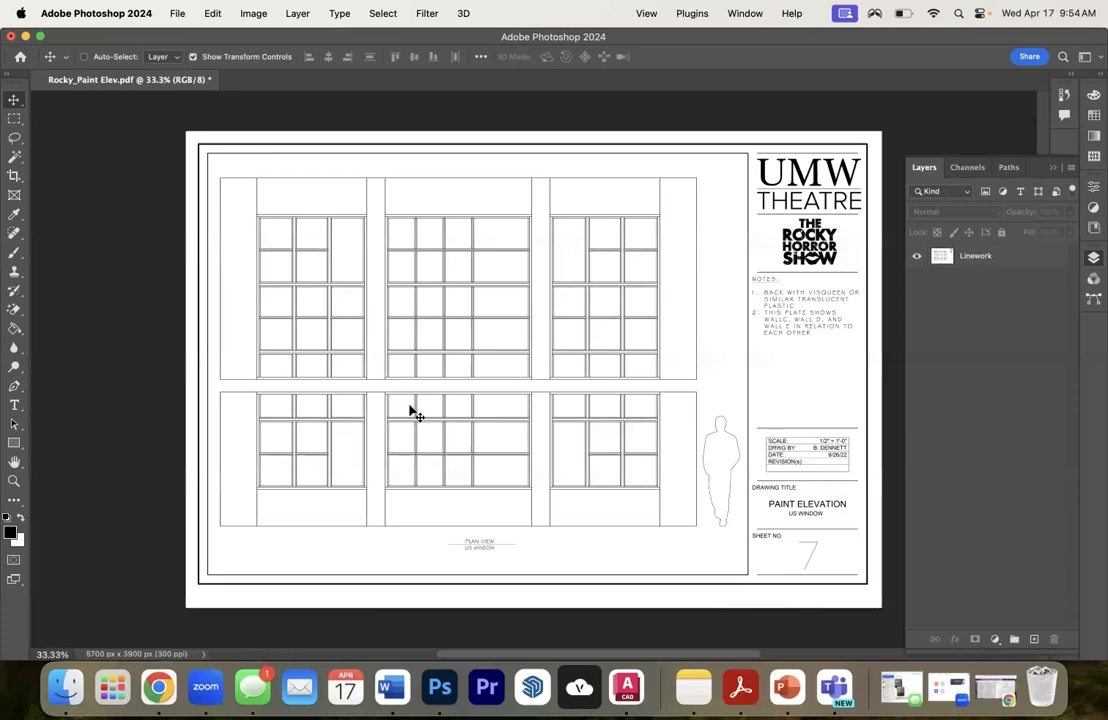
- Switch to Chrome, close the inbox page, and open the textures.com library in a new tab
left_click(157, 687)
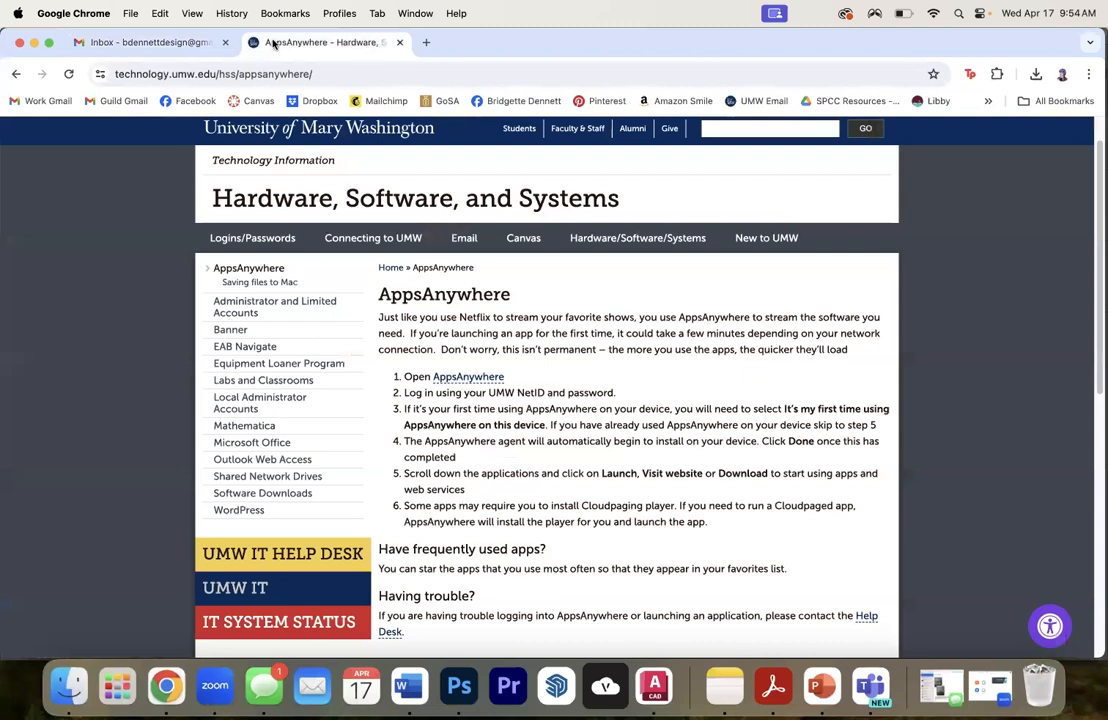
left_click(224, 42)
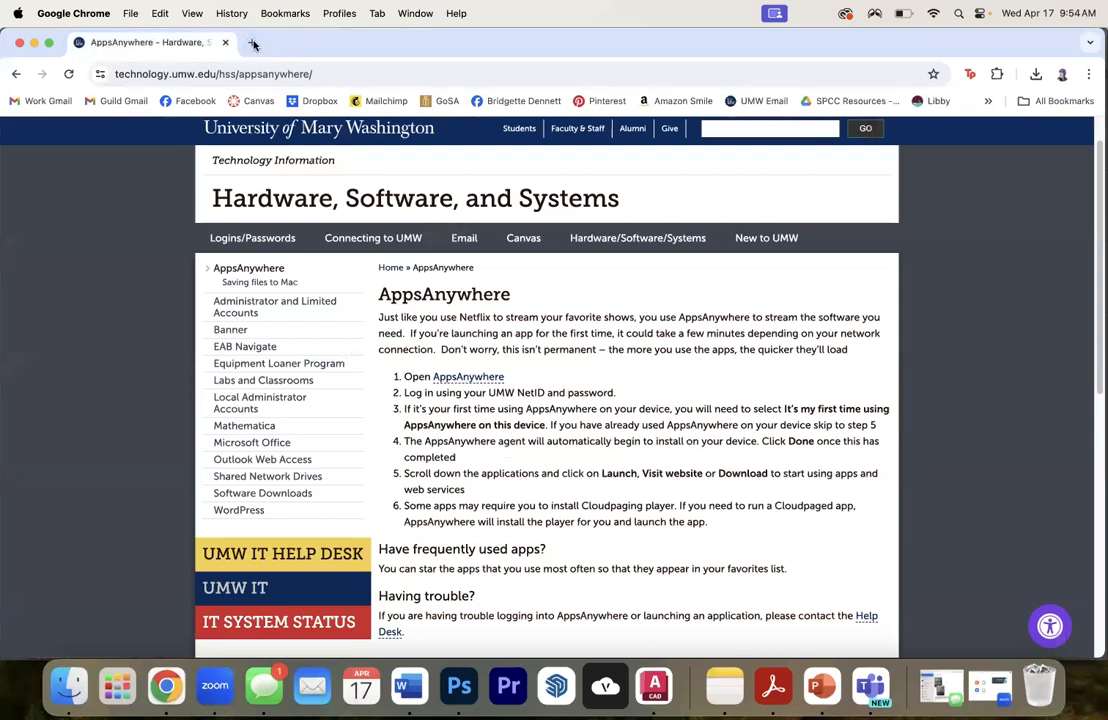
left_click(249, 43)
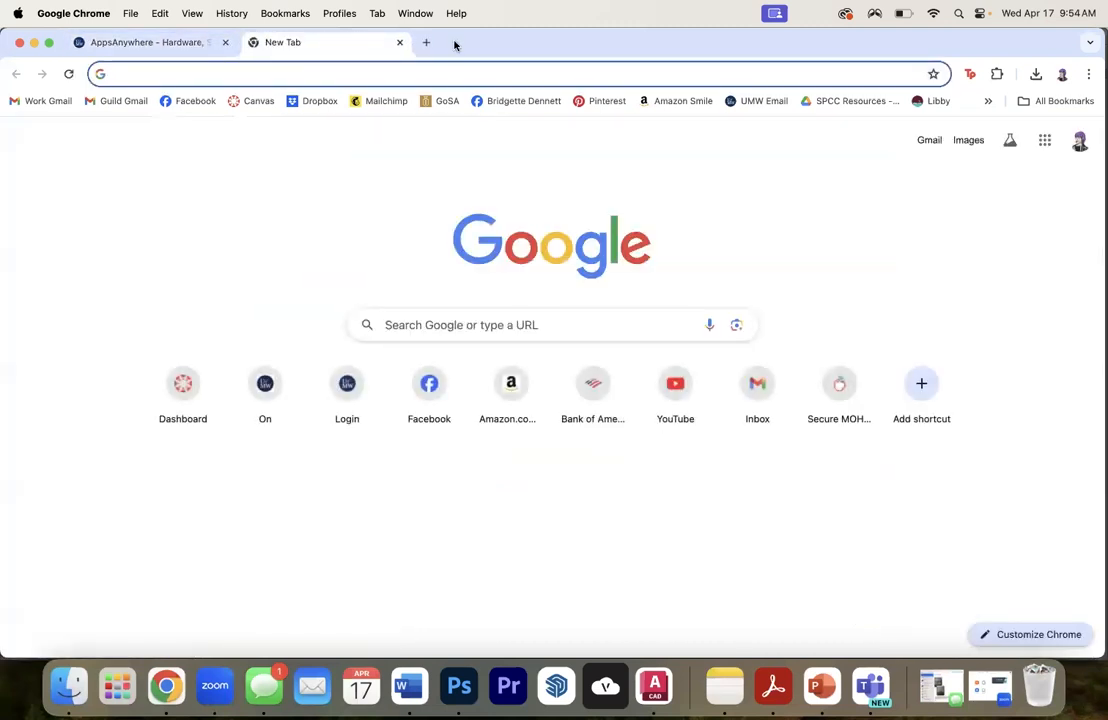
type("texture")
key("Return")
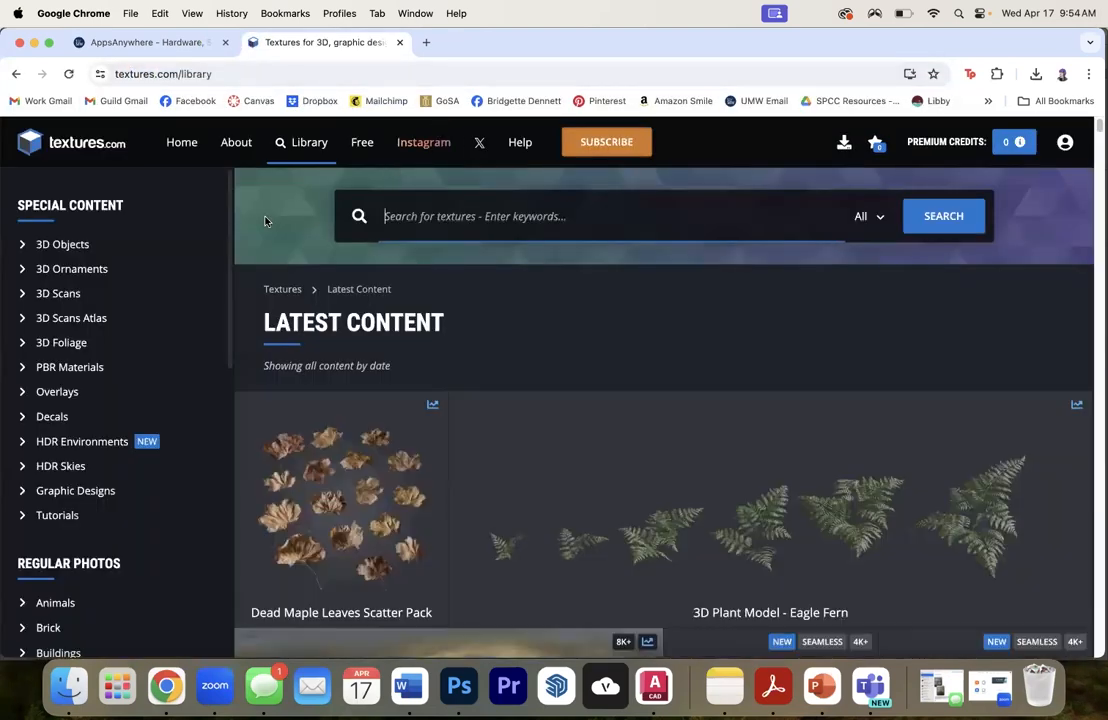
- Open the Free content on textures.com and browse the available materials
left_click(363, 143)
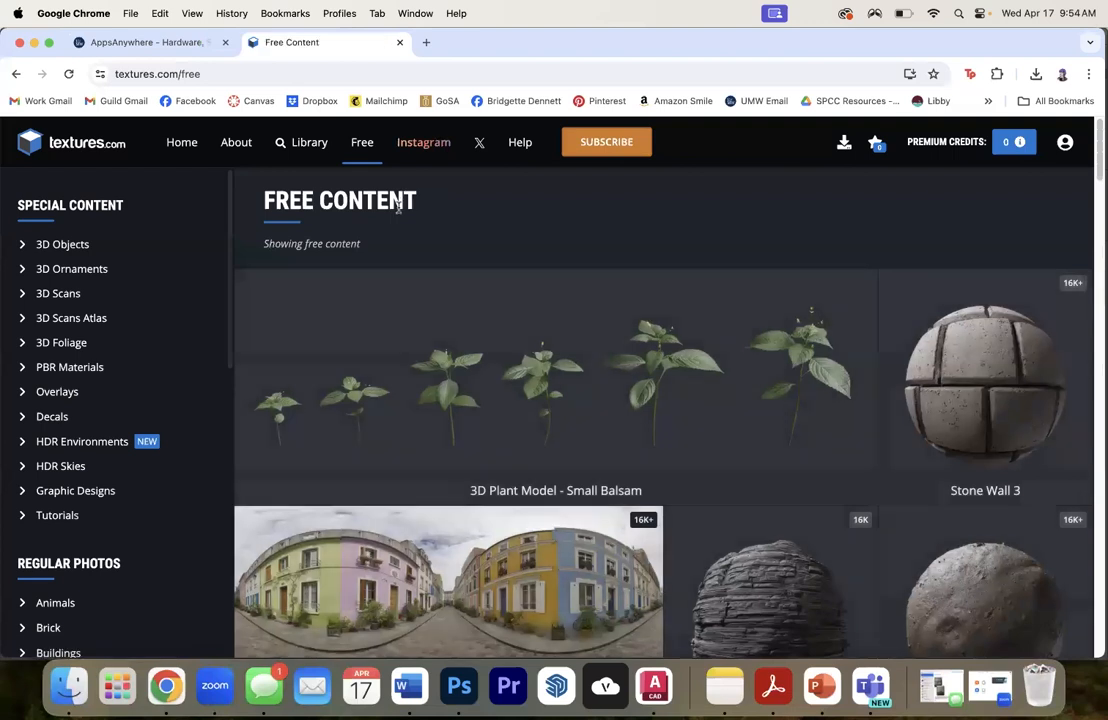
scroll(851, 308, "down", 3)
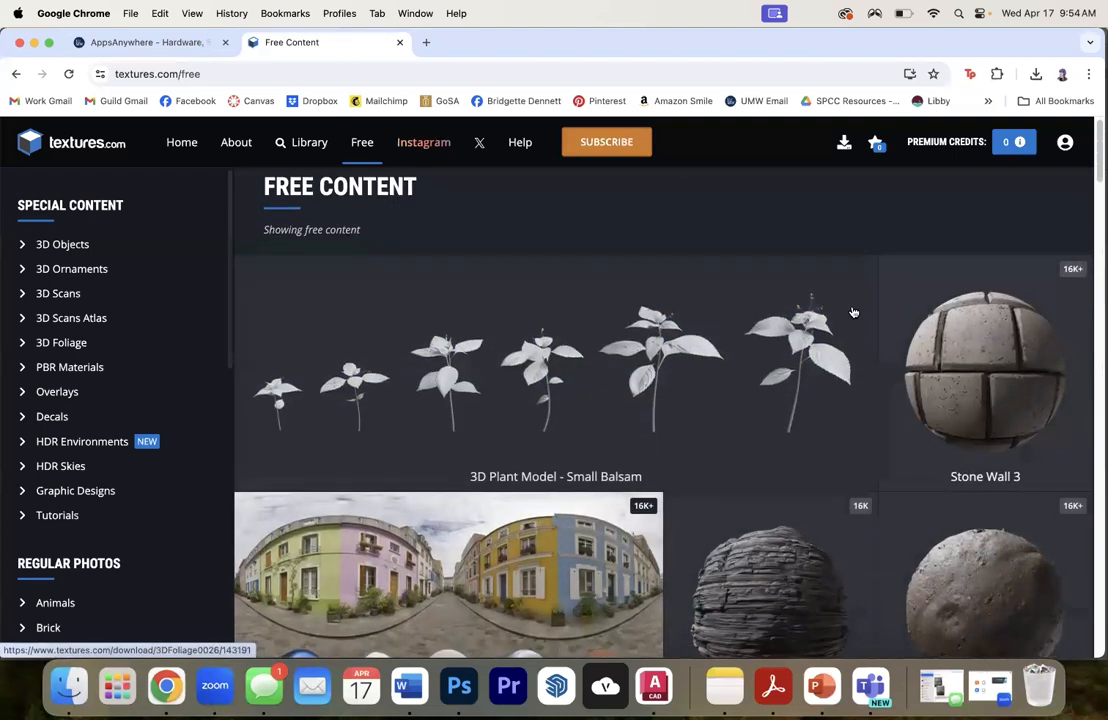
scroll(853, 300, "down", 15)
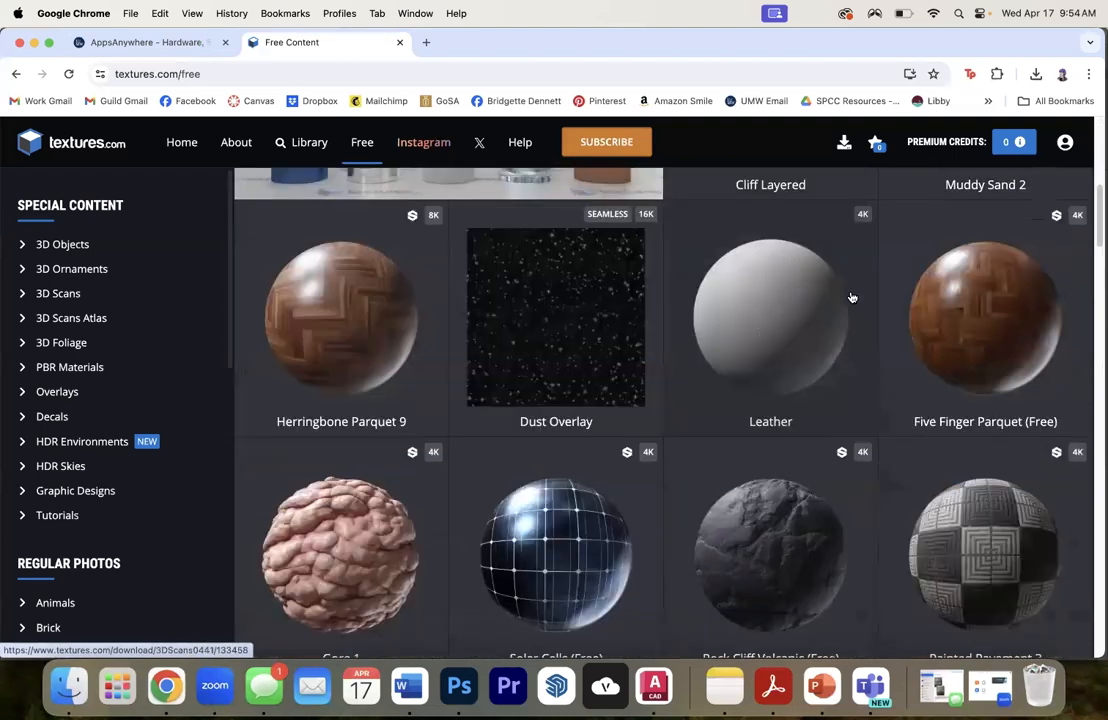
scroll(851, 297, "down", 4)
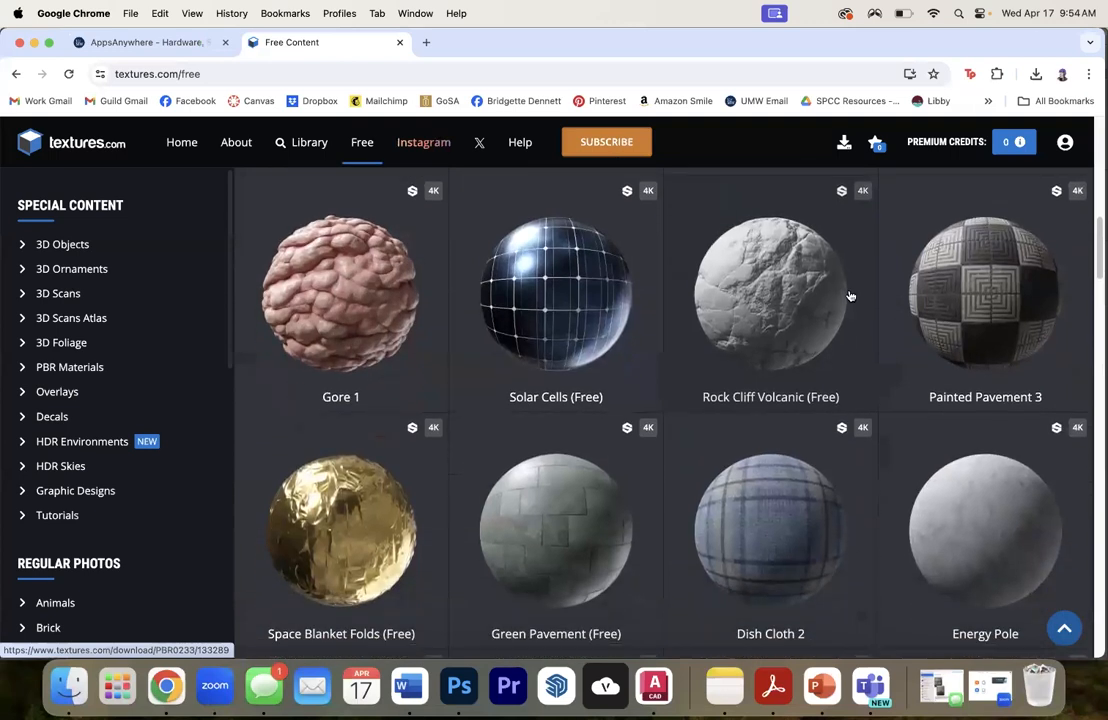
scroll(851, 296, "down", 2)
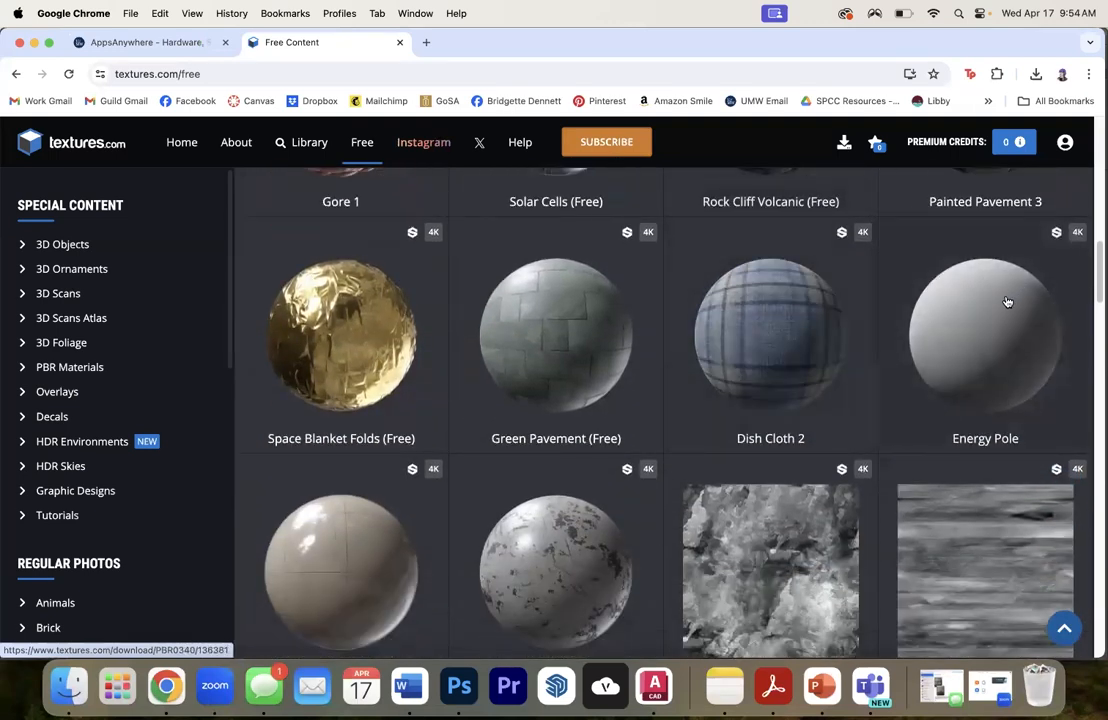
- Examine the Energy Pole material's preview and downloadable flat maps, and return to the free content list
left_click(1008, 305)
scroll(740, 375, "down", 5)
scroll(755, 362, "up", 5)
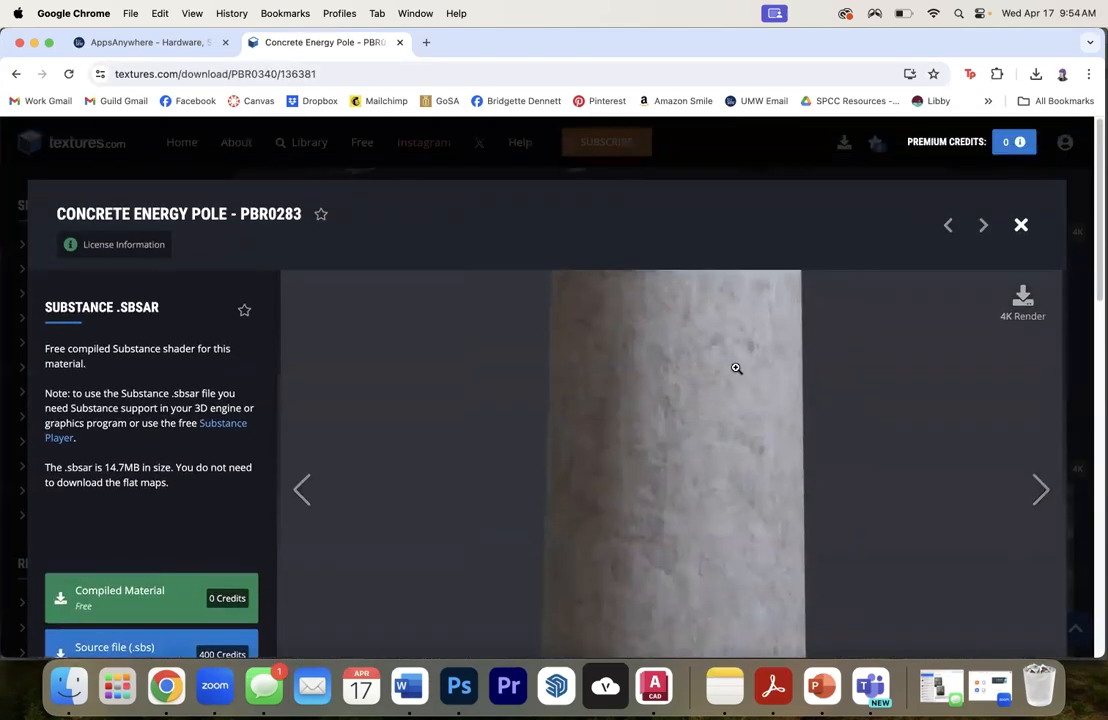
scroll(736, 368, "down", 5)
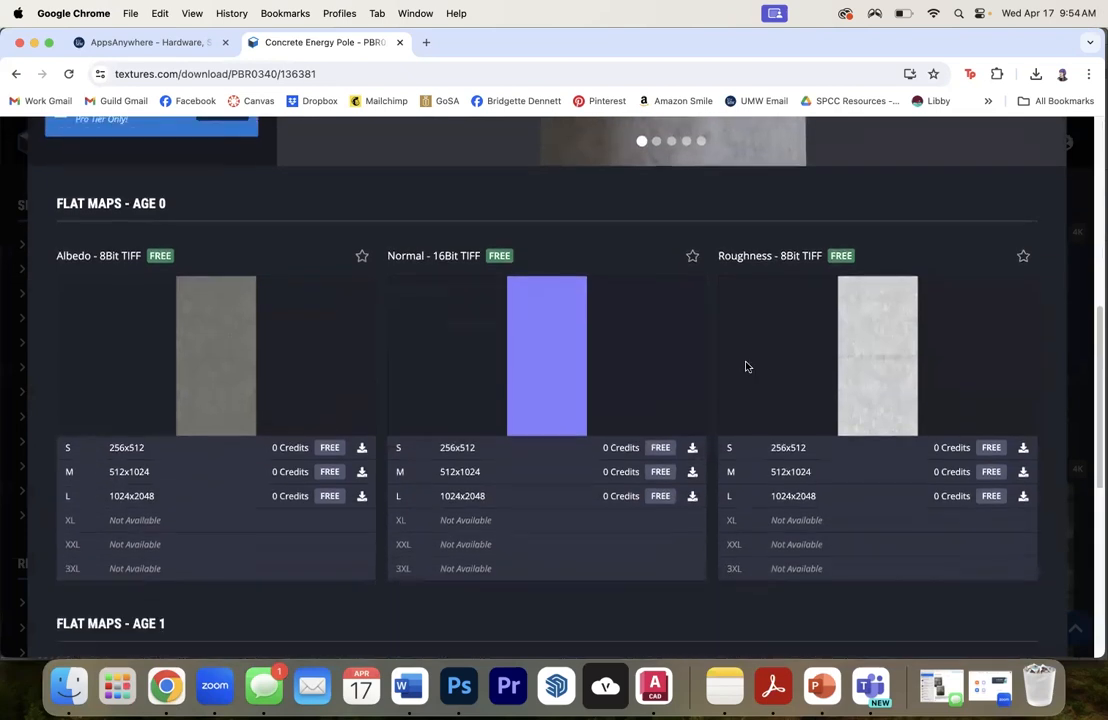
scroll(740, 366, "up", 5)
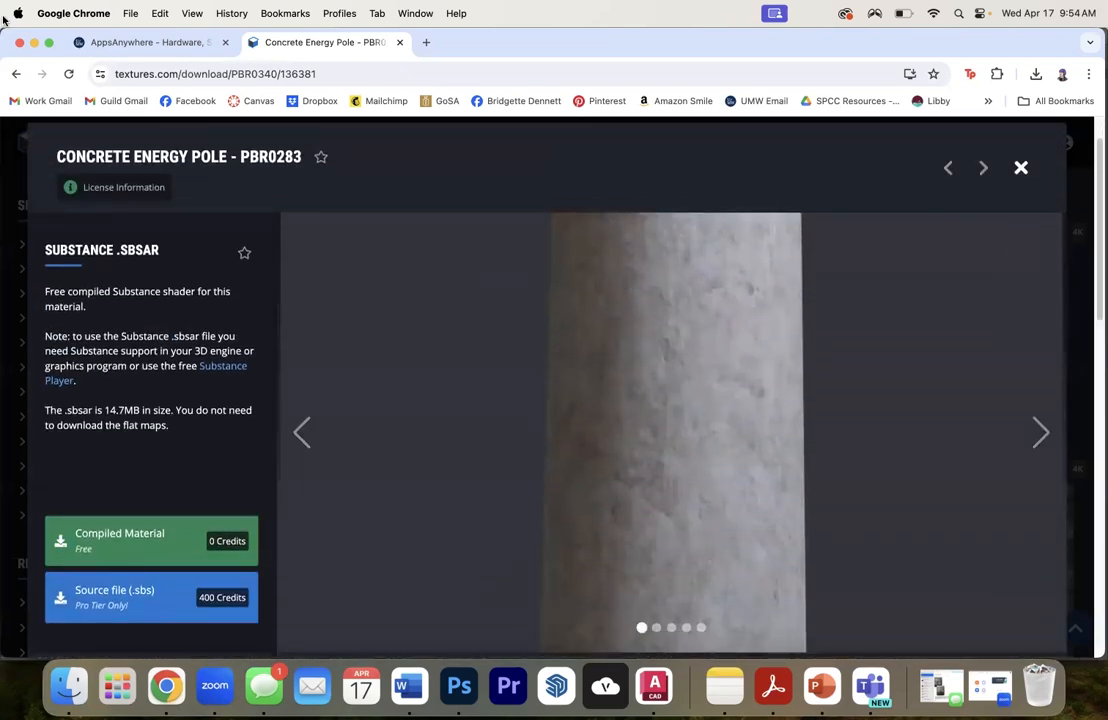
left_click(16, 74)
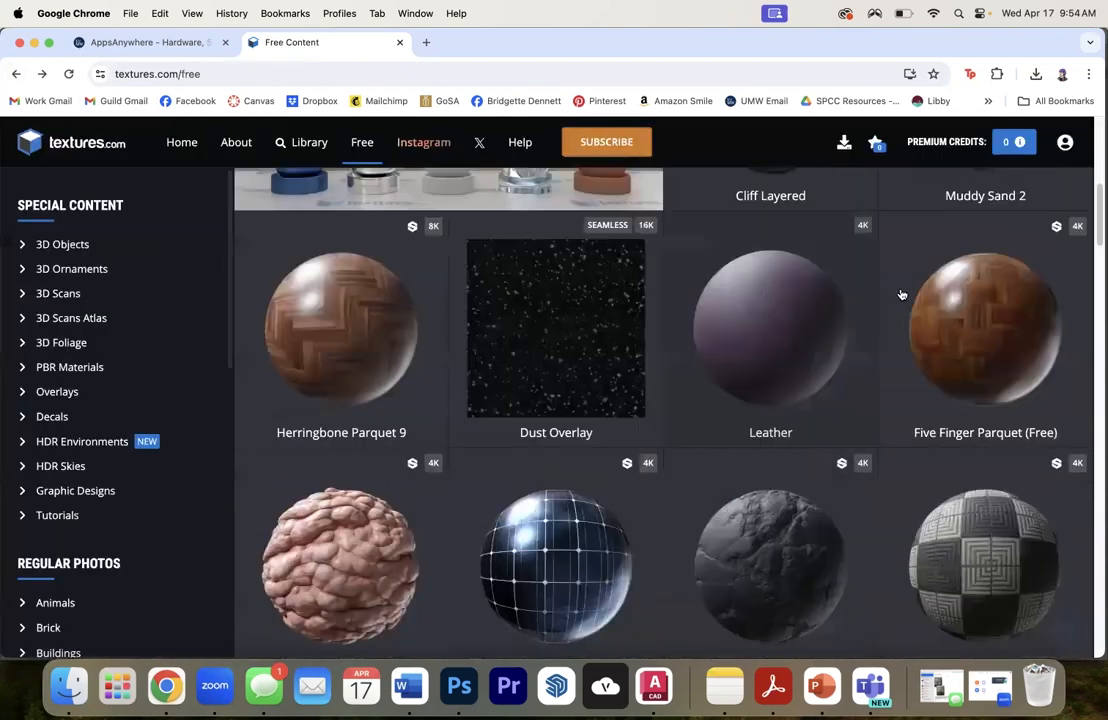
- Examine the Stone Wall 3 material's preview and flat maps, and return to the free content list
scroll(890, 290, "up", 5)
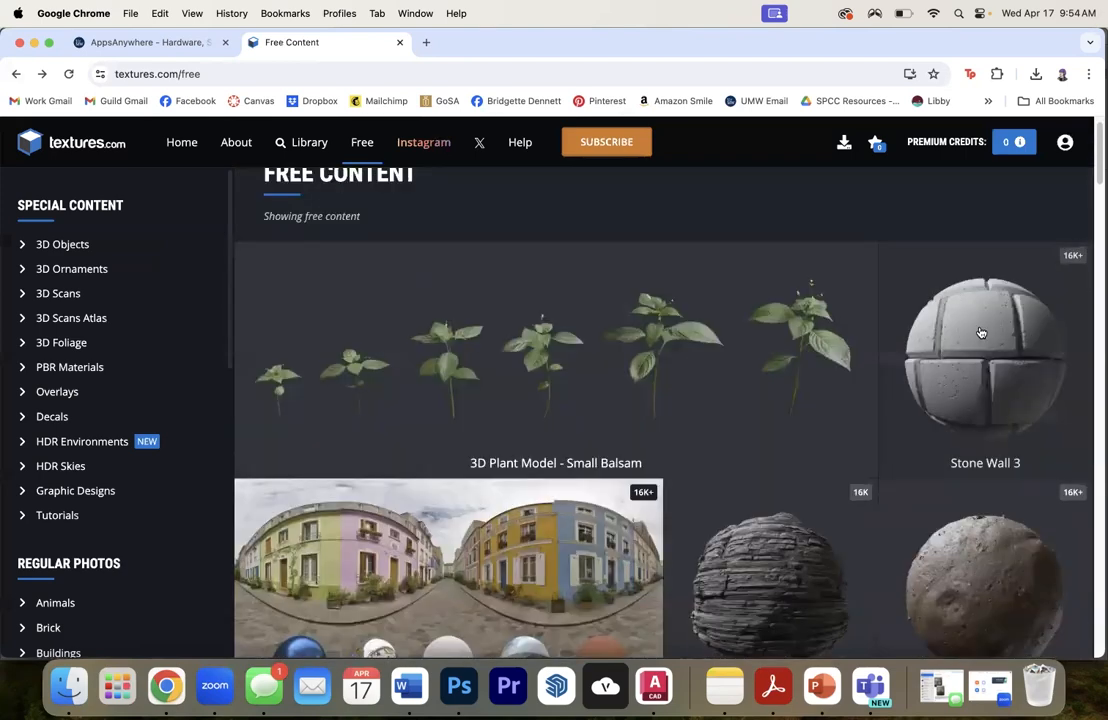
left_click(981, 333)
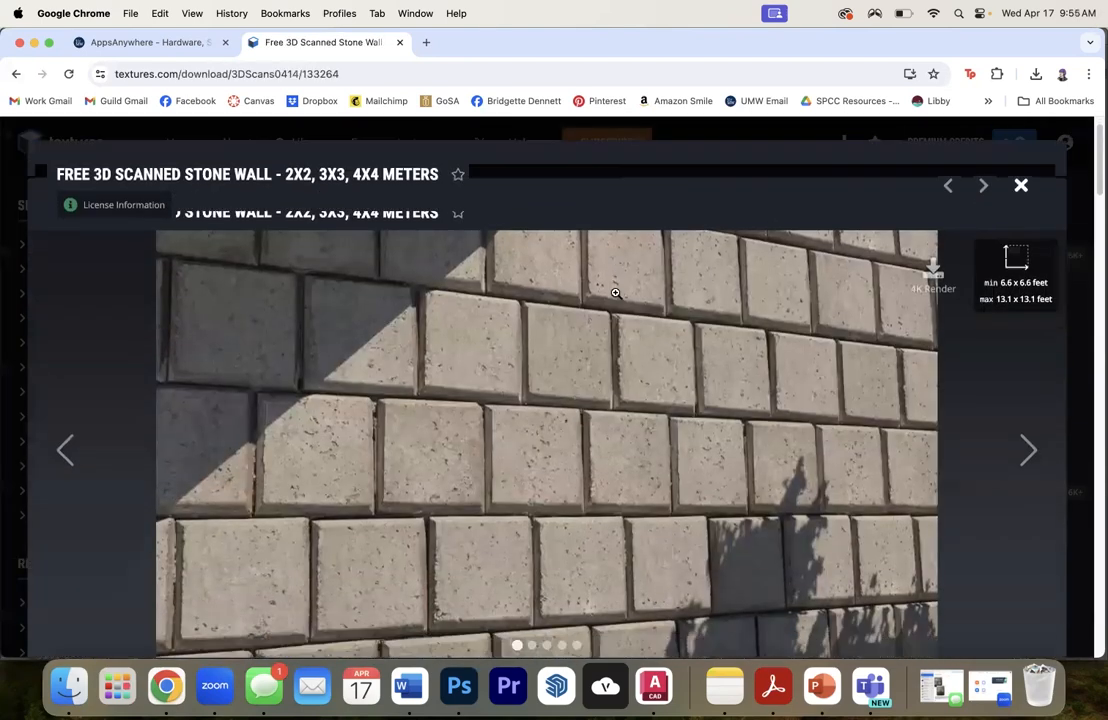
scroll(615, 293, "down", 5)
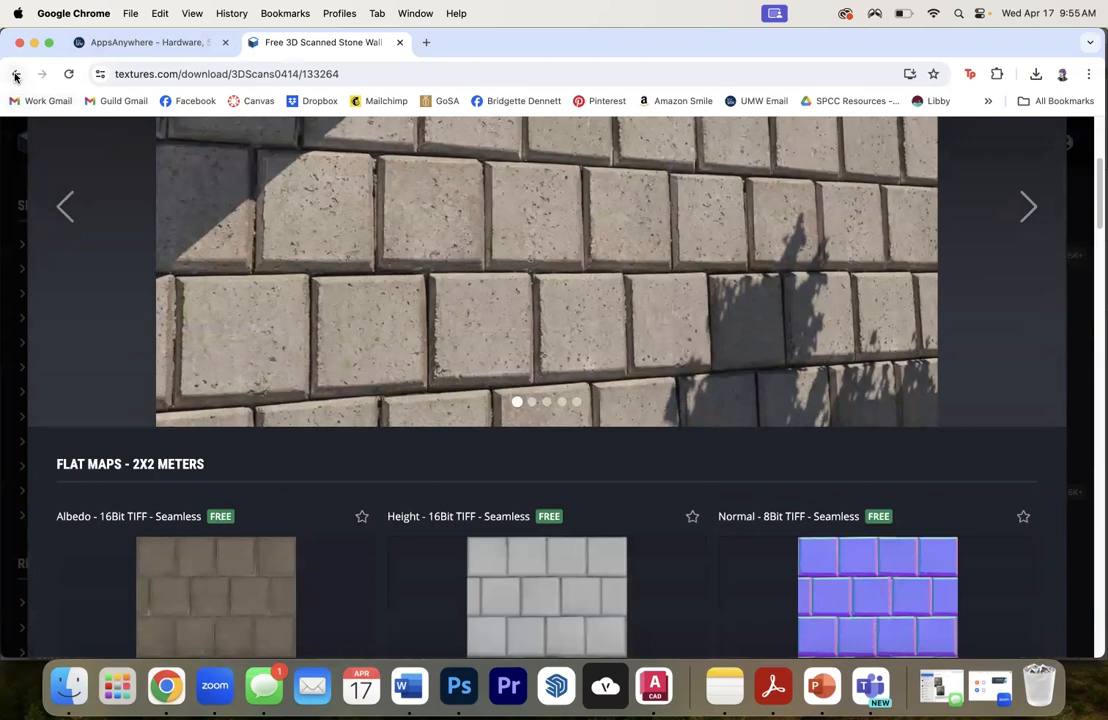
scroll(405, 200, "down", 2)
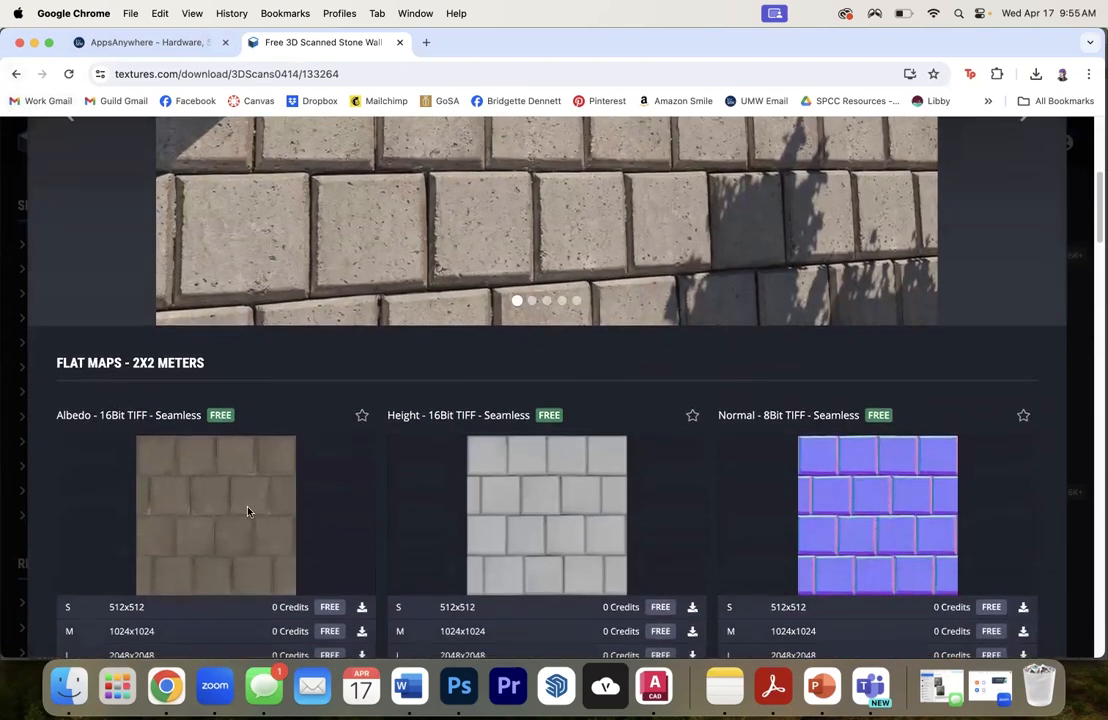
left_click(16, 74)
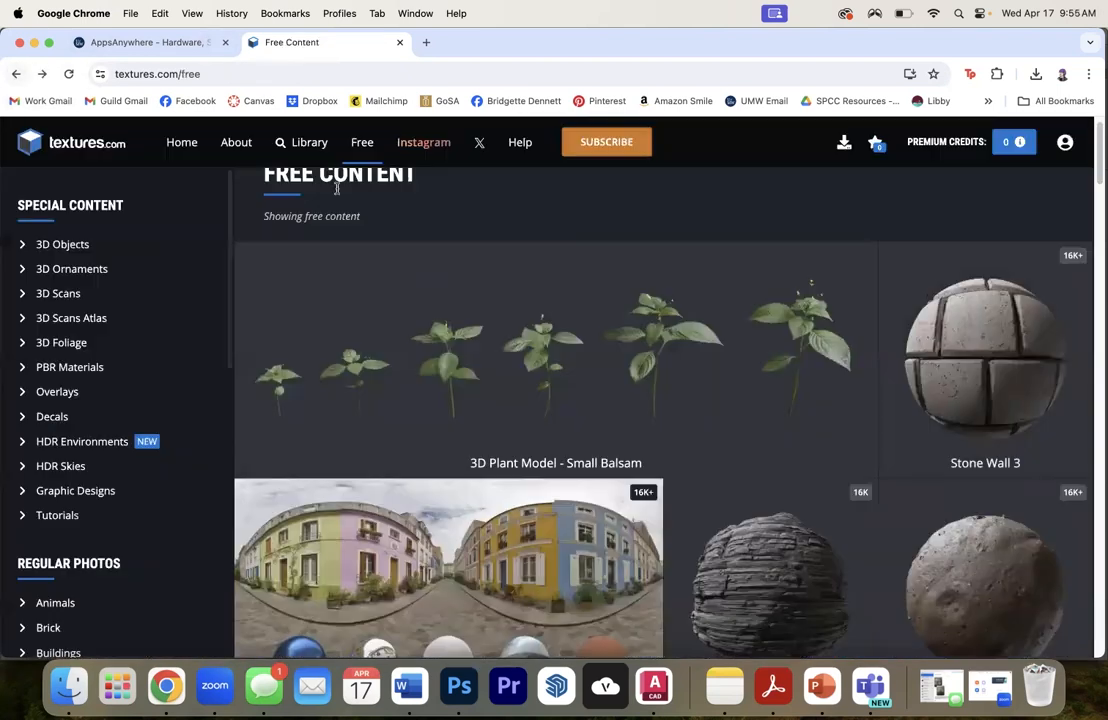
- Browse the free materials and open the Abstract overlay texture
scroll(882, 374, "down", 10)
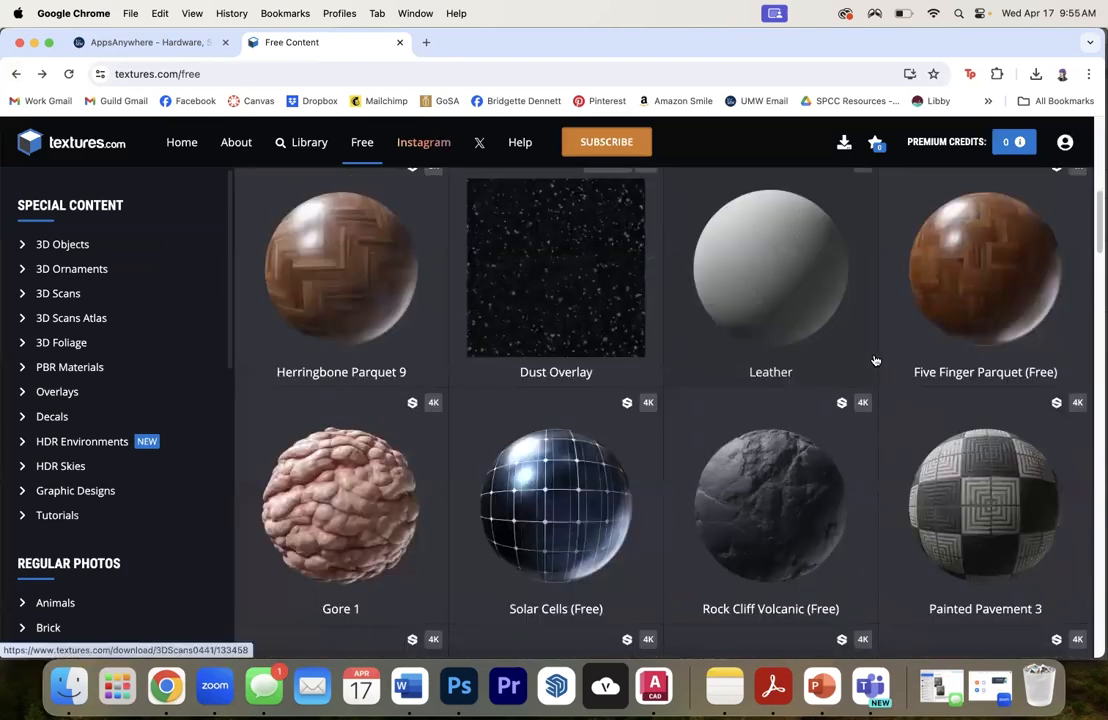
scroll(890, 351, "down", 3)
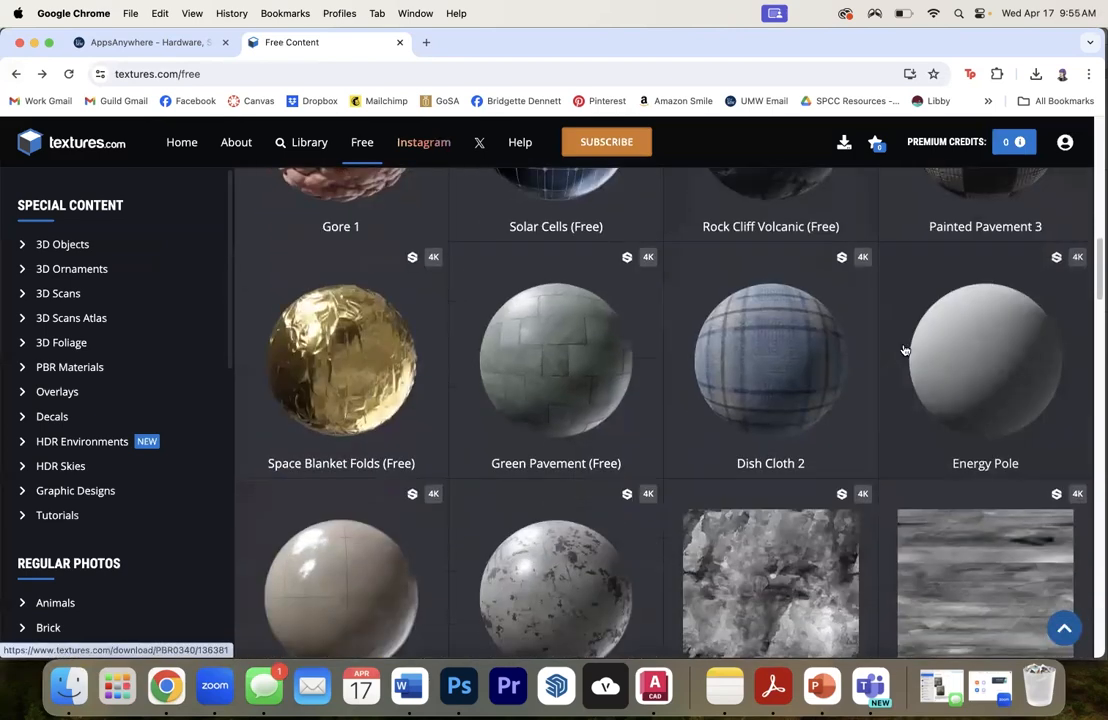
scroll(940, 345, "down", 2)
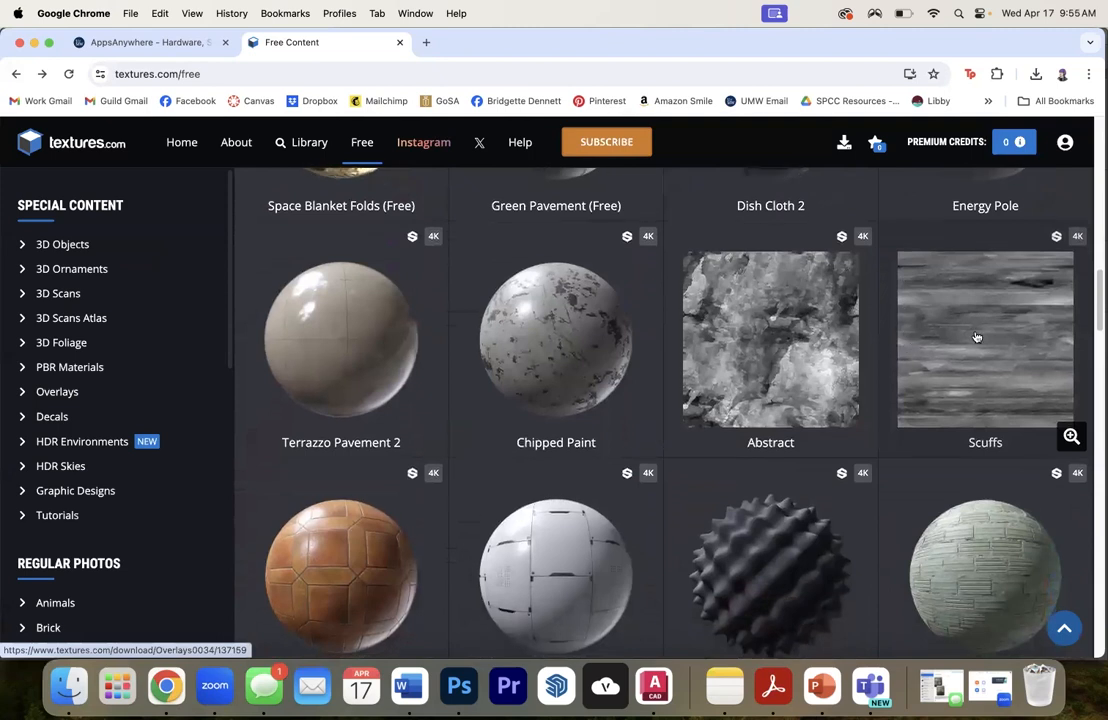
scroll(975, 331, "down", 1)
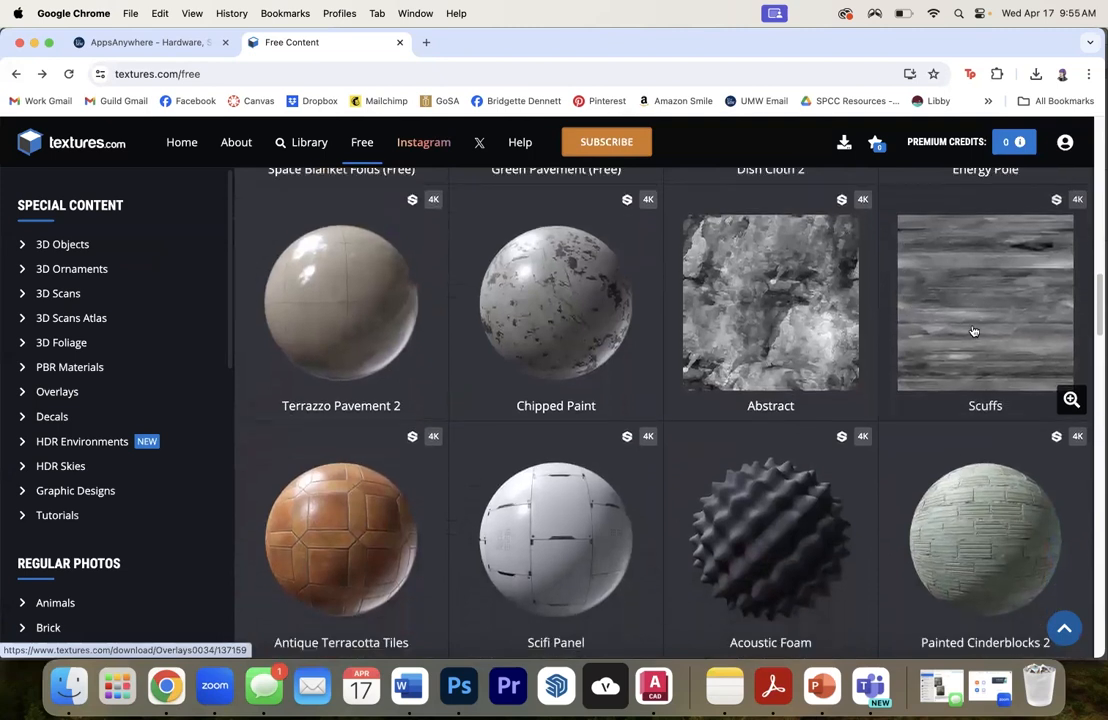
scroll(971, 328, "down", 5)
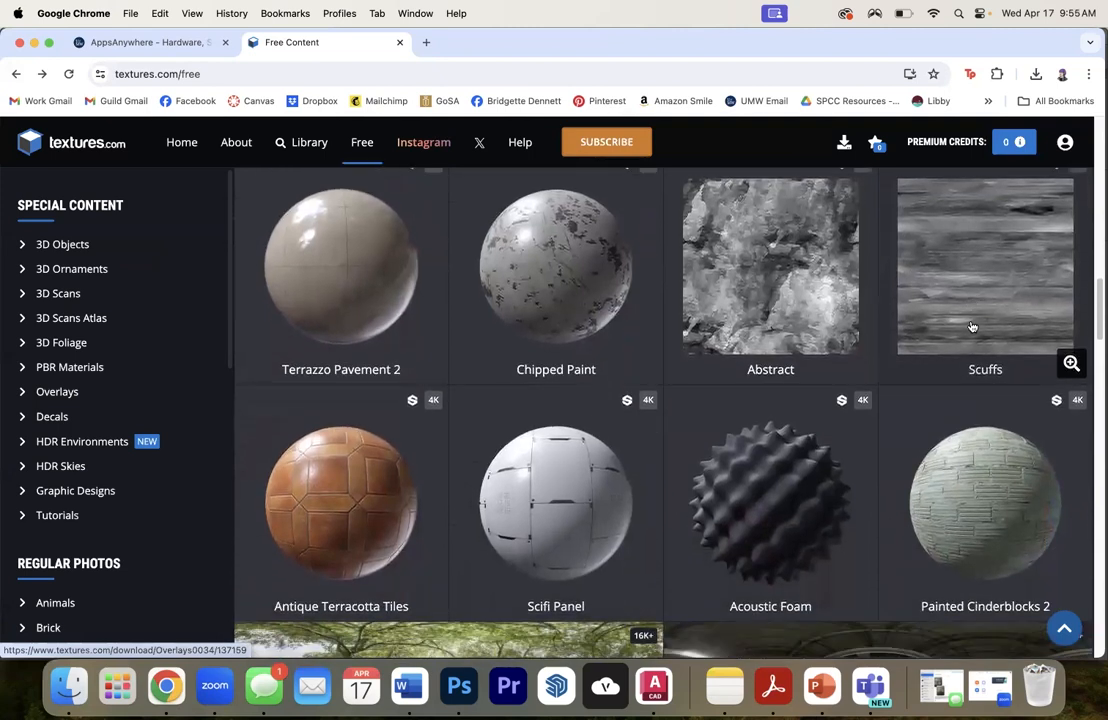
scroll(969, 326, "up", 5)
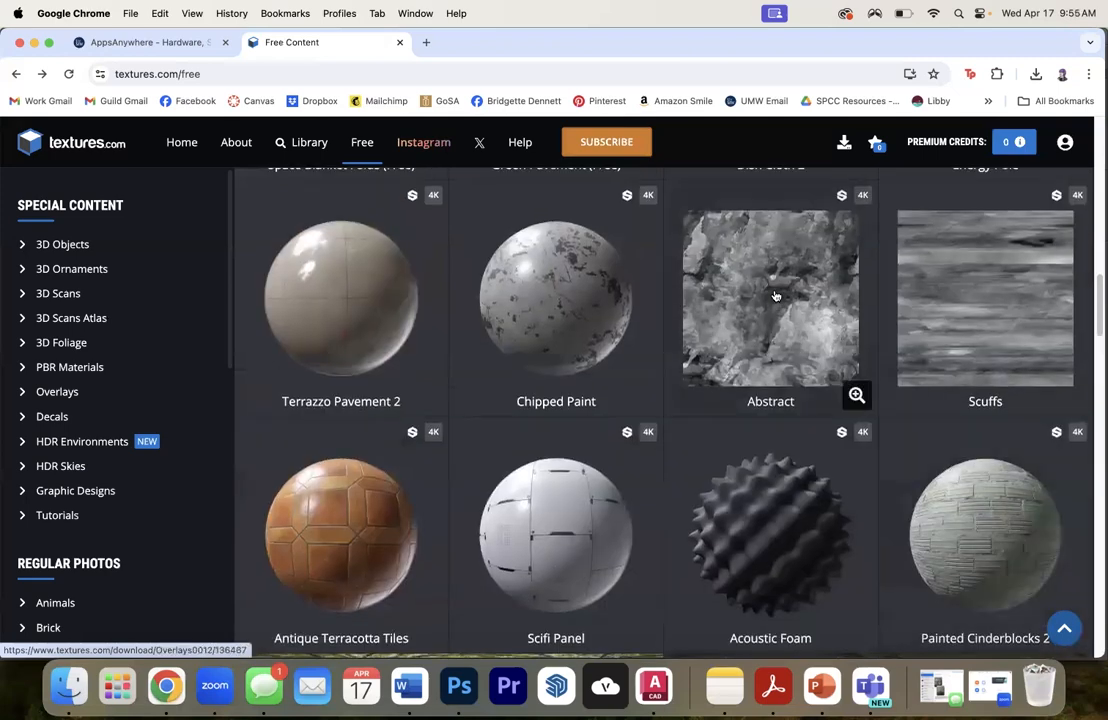
left_click(775, 293)
- Review the Abstract overlay's flat maps and download Image 4 - Seamless at the 512x512 size
scroll(803, 303, "down", 2)
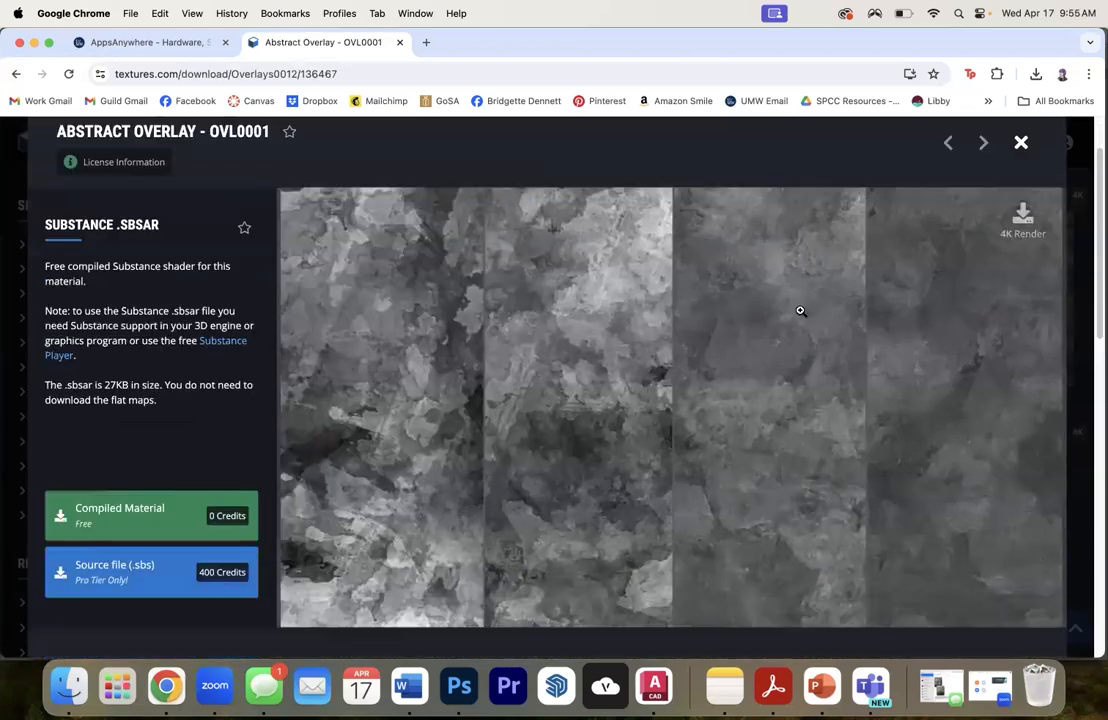
scroll(800, 306, "down", 4)
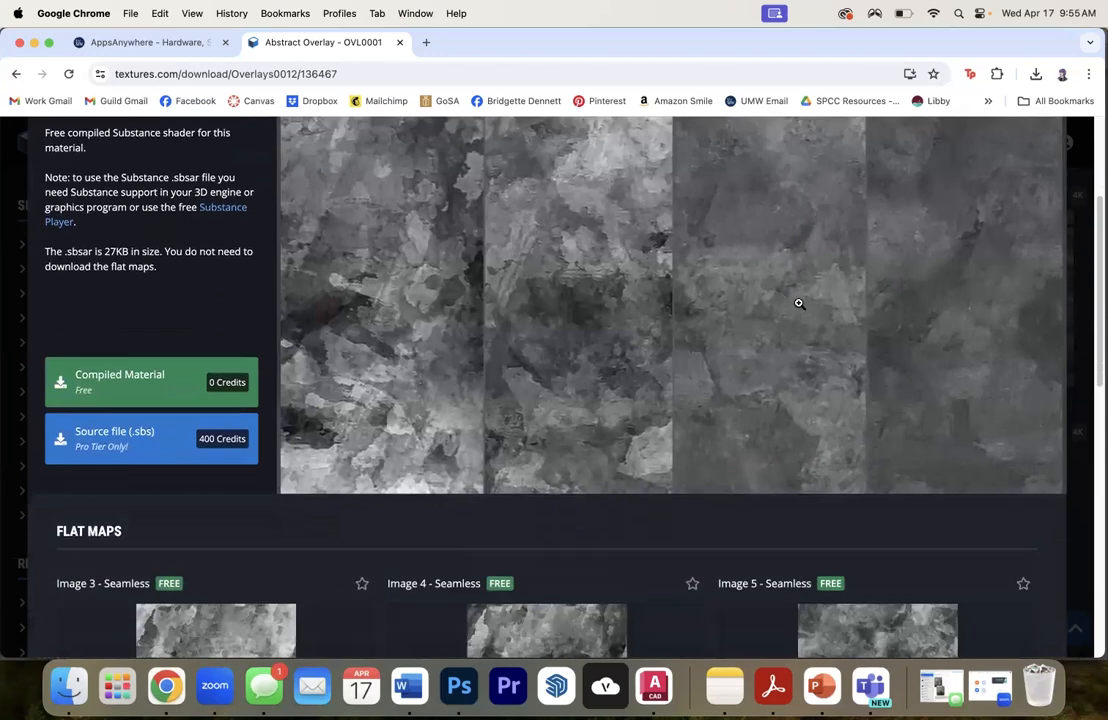
scroll(799, 298, "down", 5)
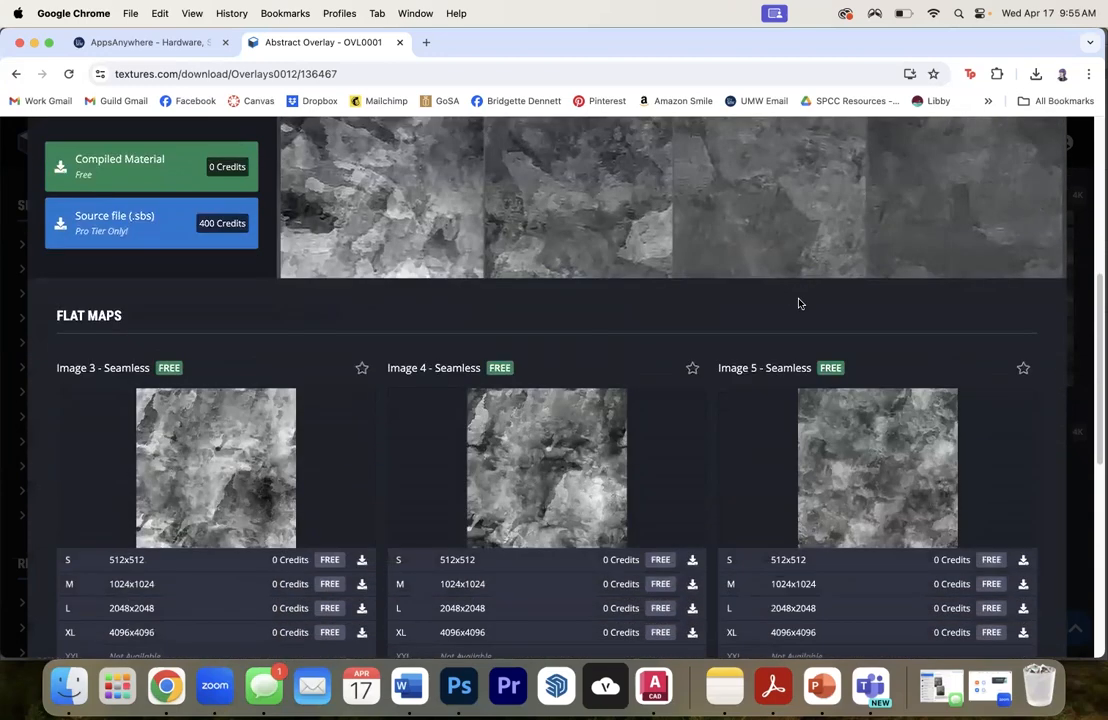
scroll(799, 303, "down", 2)
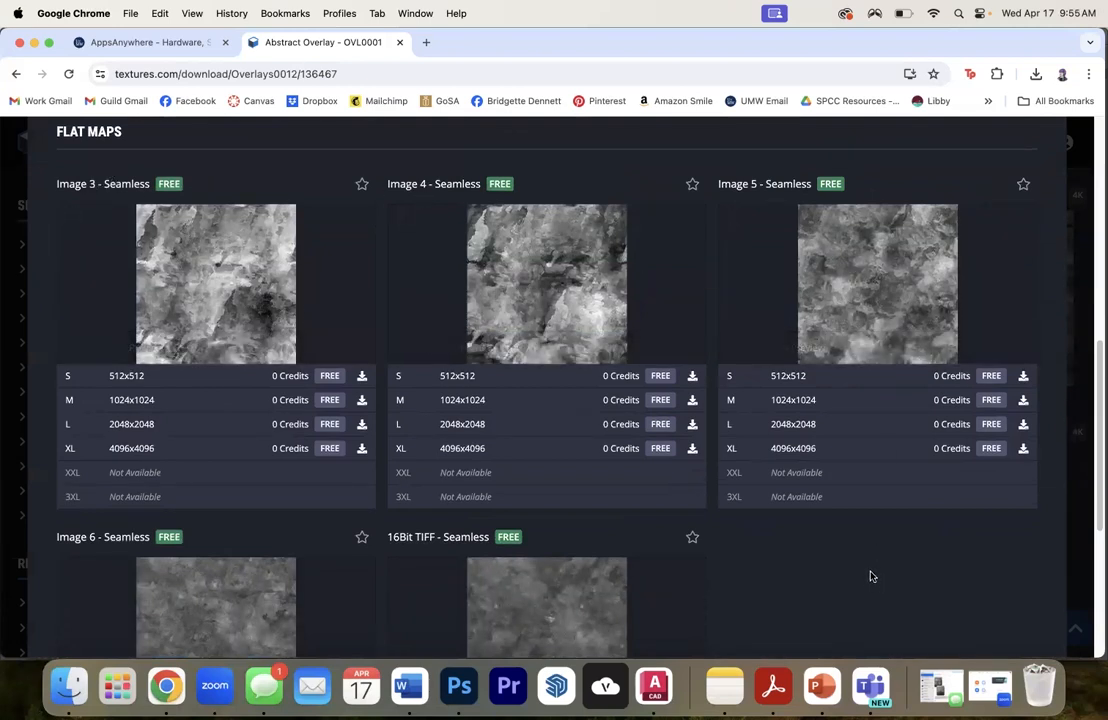
scroll(871, 576, "down", 3)
scroll(870, 574, "up", 2)
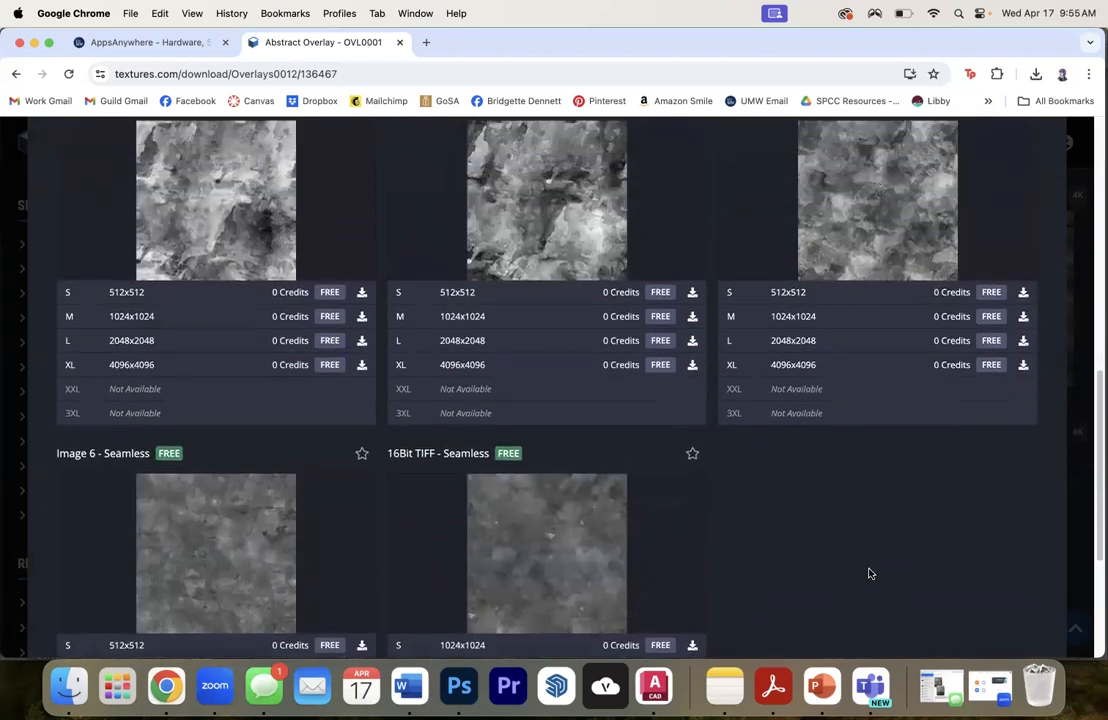
scroll(867, 570, "up", 3)
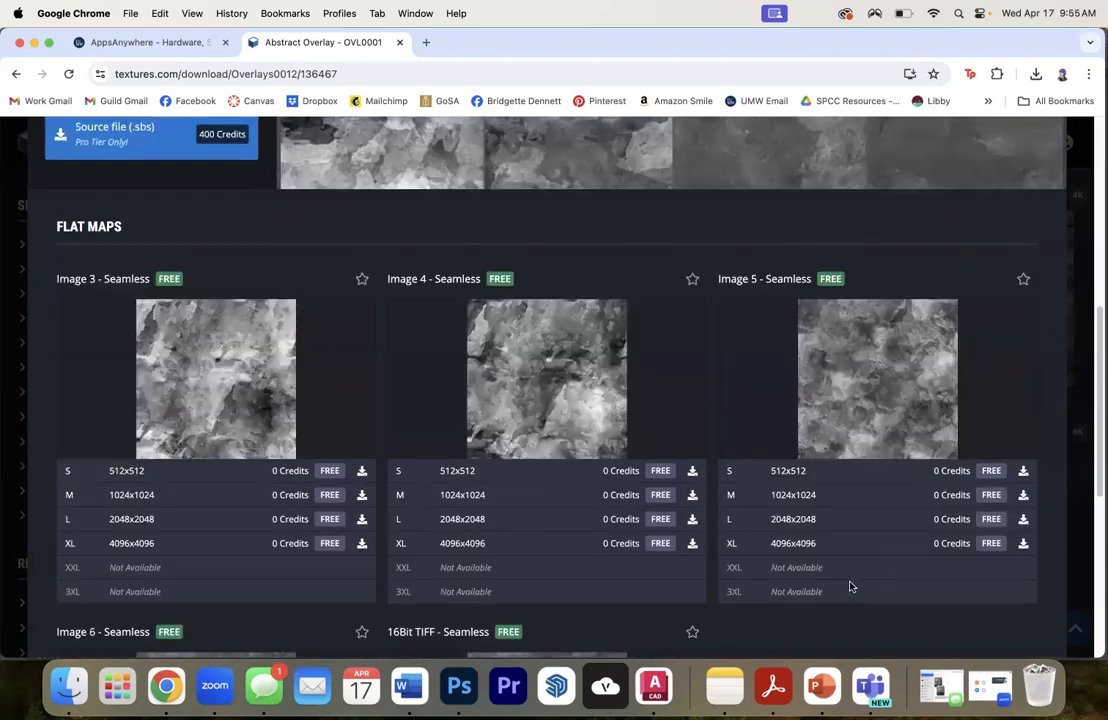
scroll(850, 587, "down", 2)
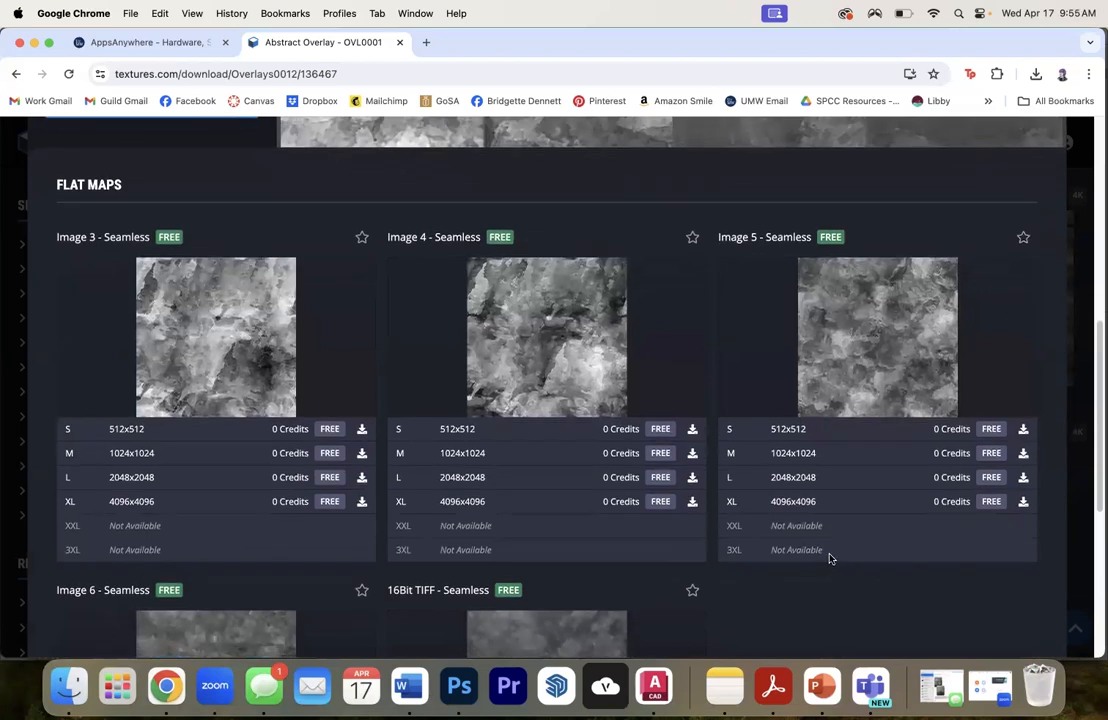
left_click(692, 429)
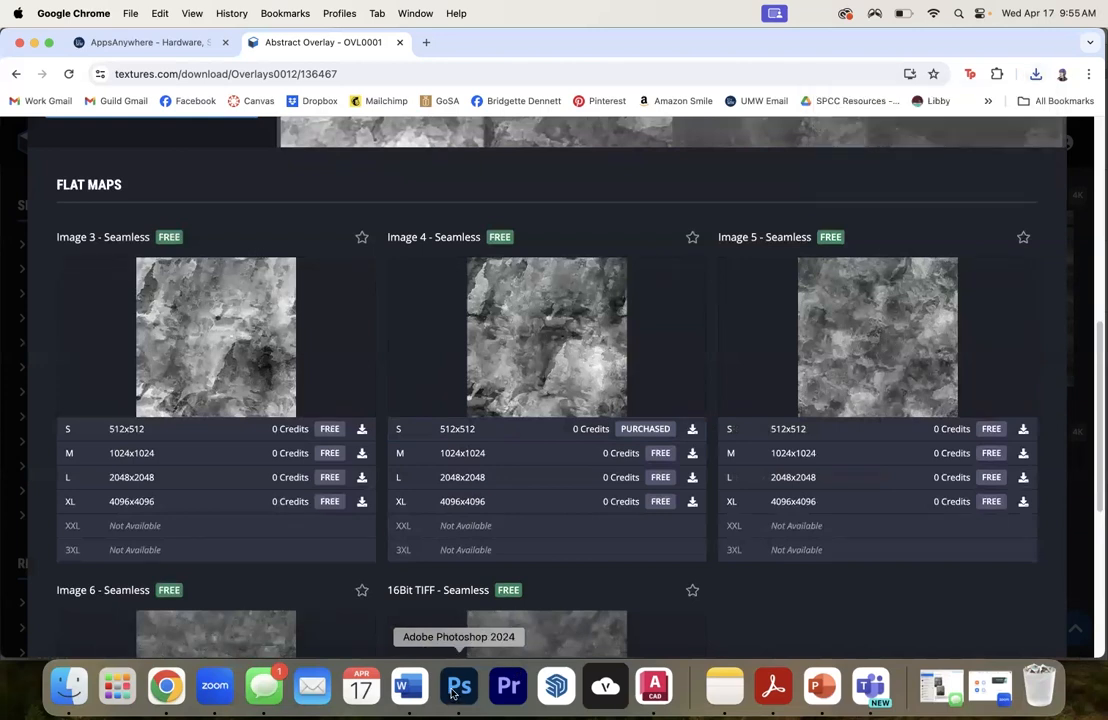
- Switch to Photoshop and open the downloaded TCom_Overlay_Abstract_512_overlay.tif from the Downloads folder
left_click(458, 686)
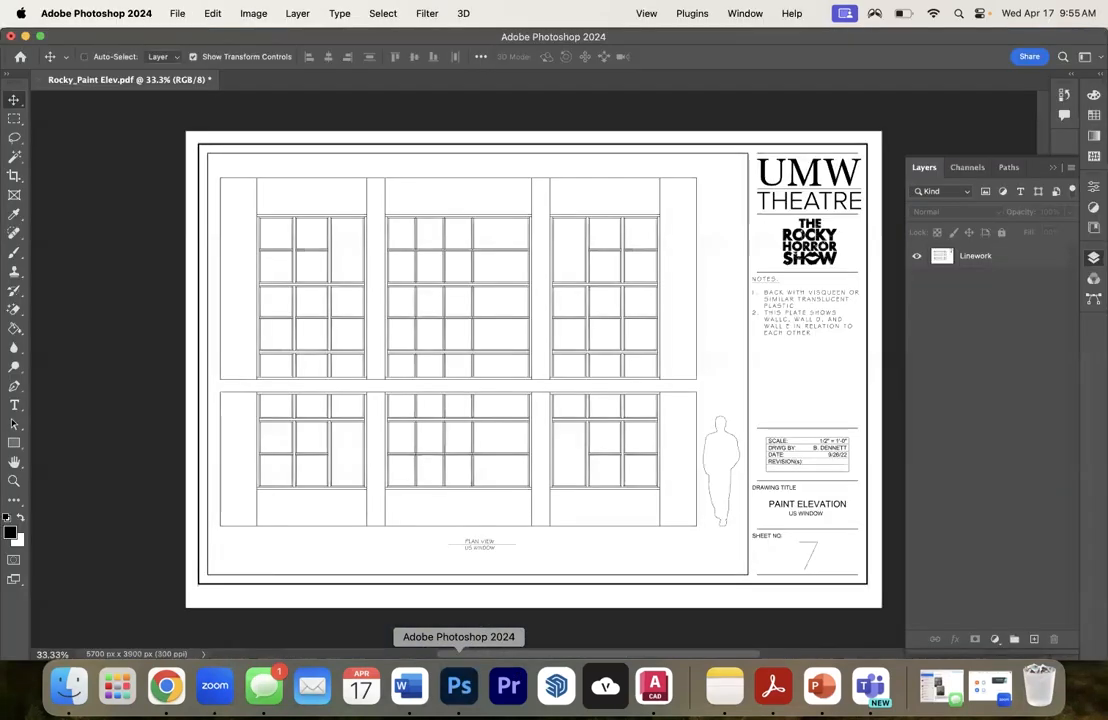
left_click(177, 13)
left_click(186, 51)
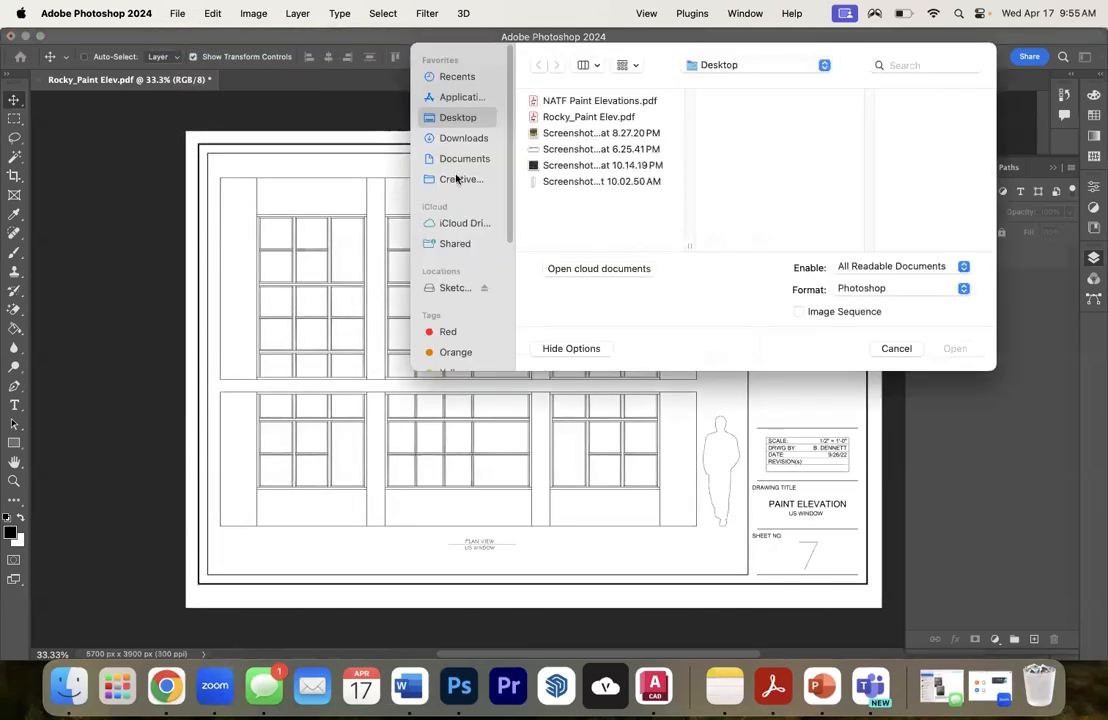
left_click(455, 139)
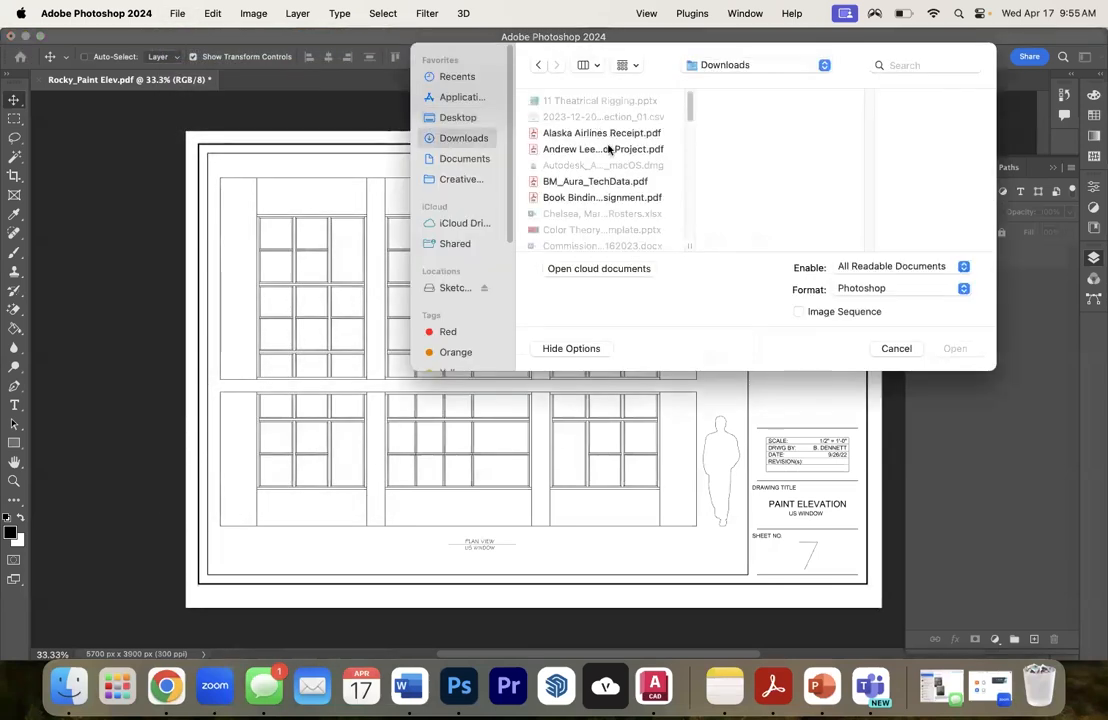
scroll(649, 120, "down", 10)
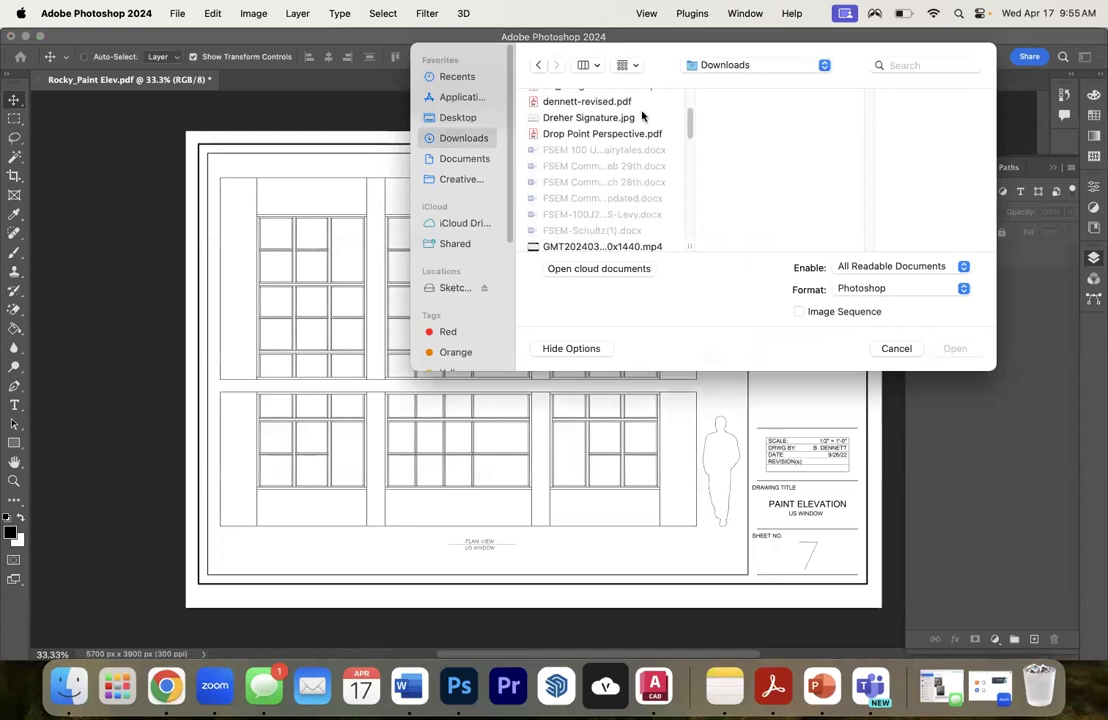
scroll(639, 112, "down", 10)
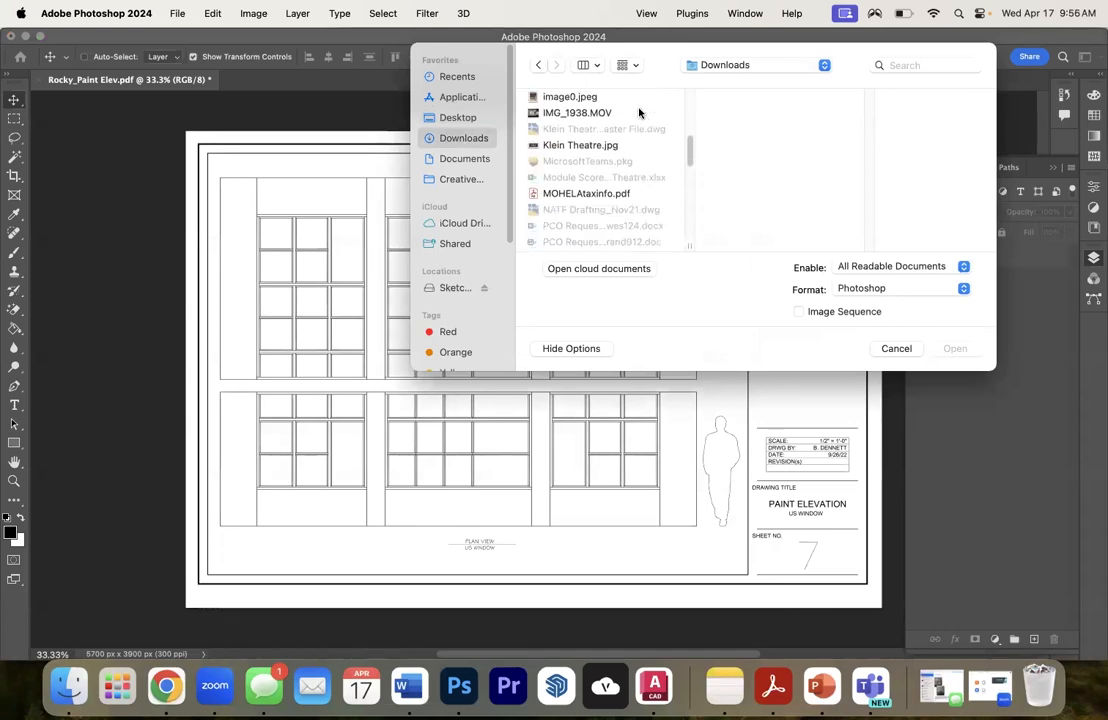
scroll(639, 112, "down", 8)
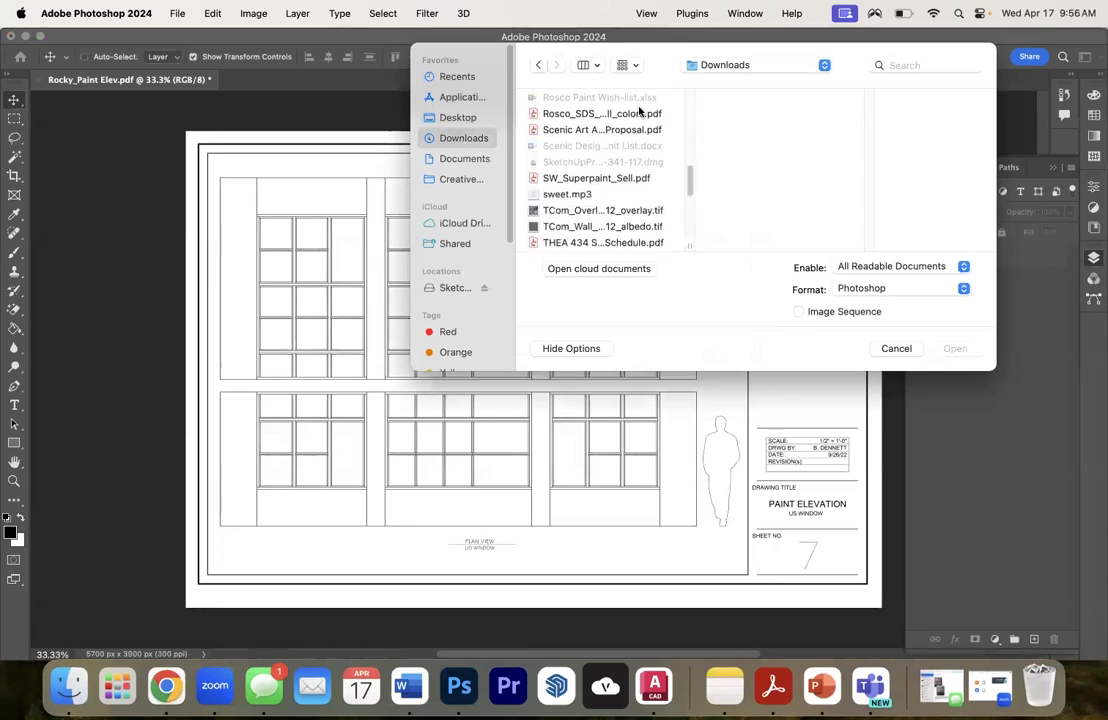
left_click(590, 199)
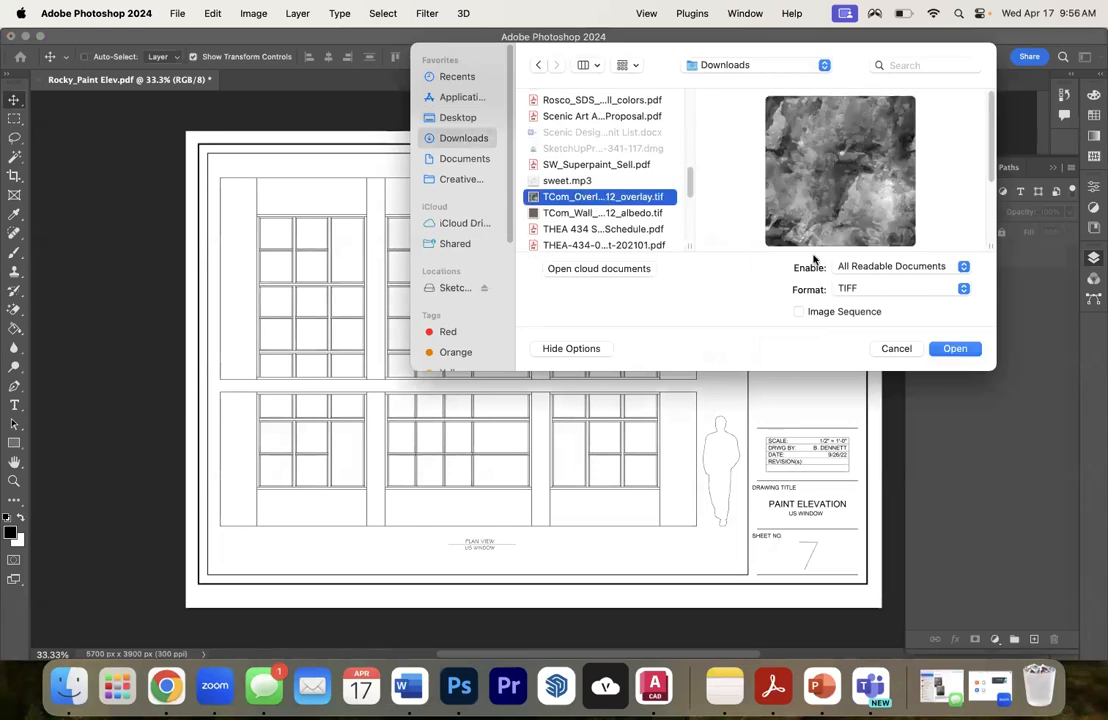
left_click(955, 349)
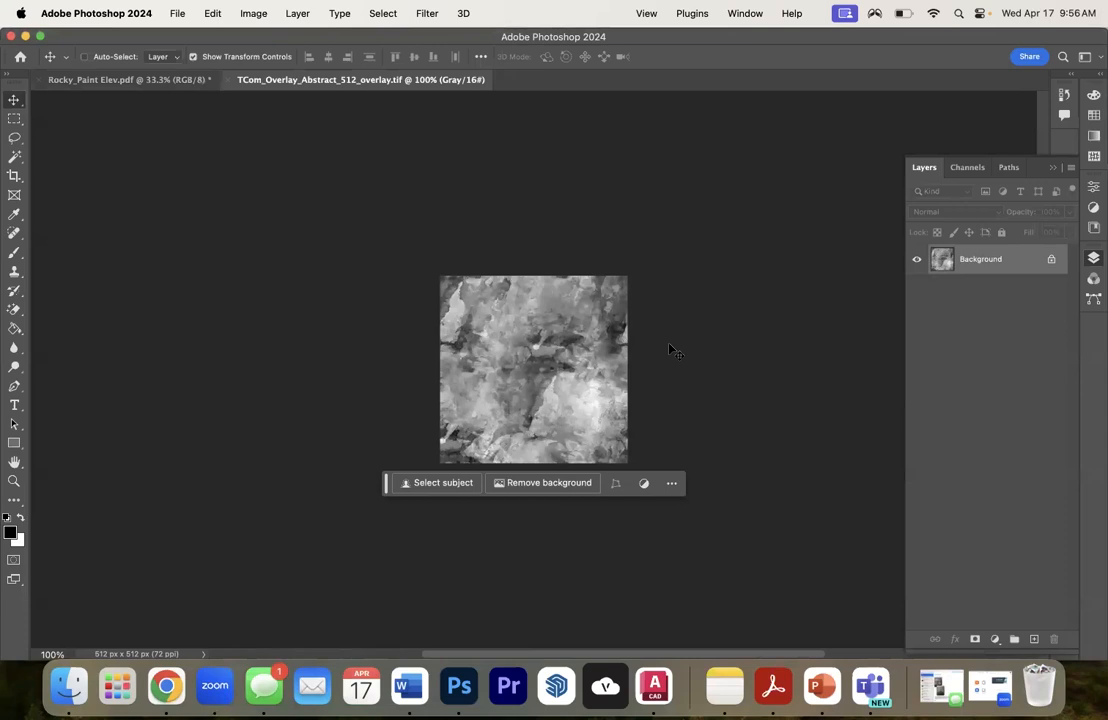
- Unlock the texture's background layer and copy it into the Rocky_Paint Elev.pdf document, accepting the bit depth difference
left_click(1052, 261)
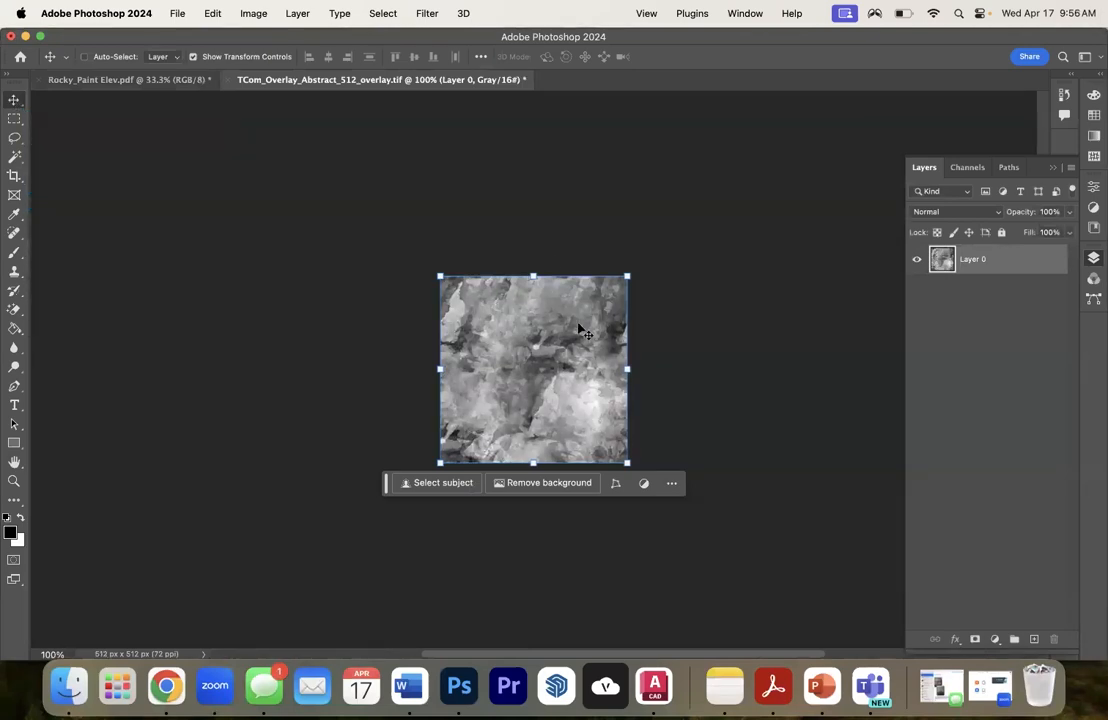
left_click_drag(534, 358, 385, 241)
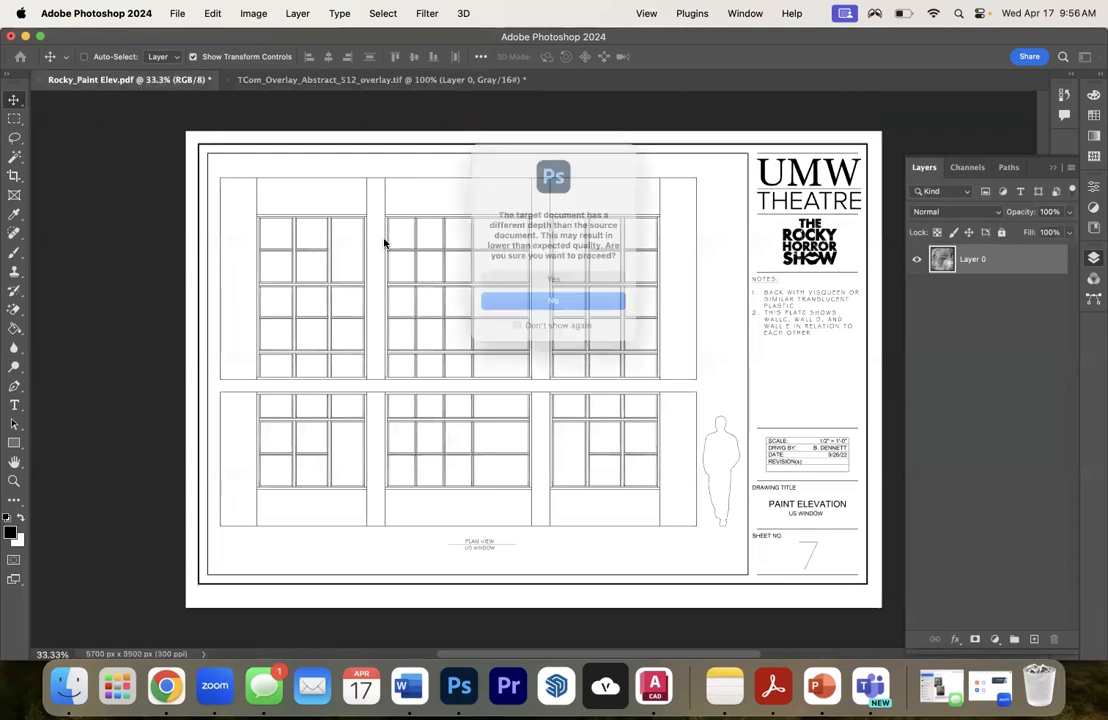
left_click(553, 285)
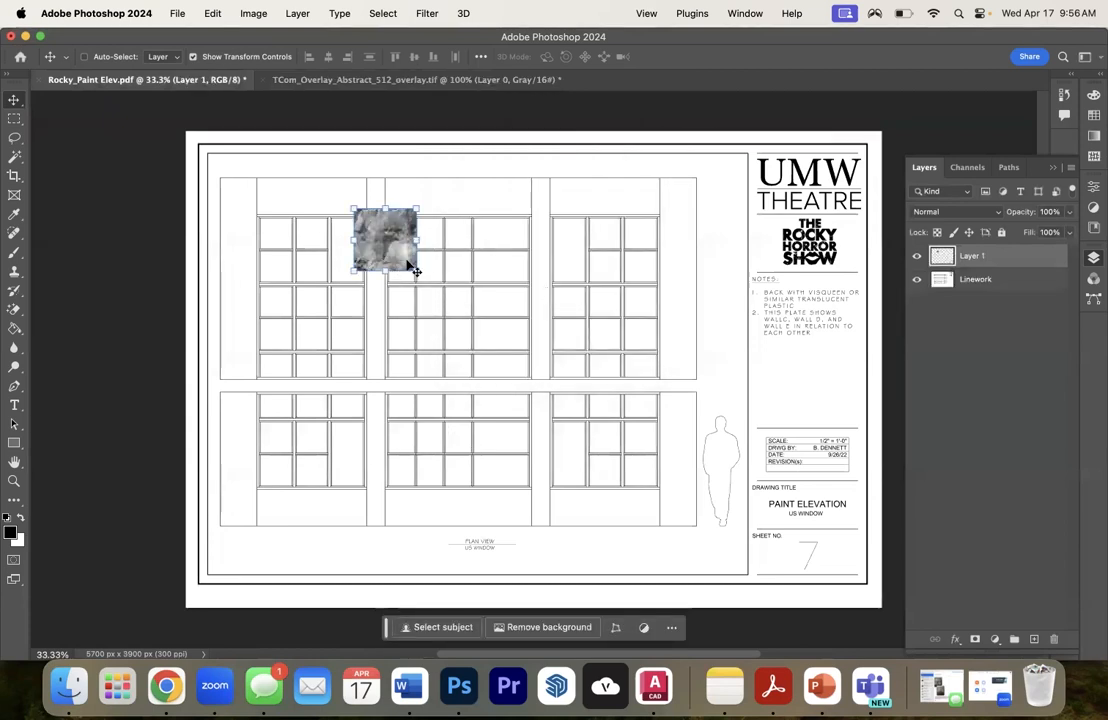
- Move the texture to the elevation's upper-left corner and stretch it to cover the whole window drawing, applying the transform
left_click_drag(381, 235, 245, 198)
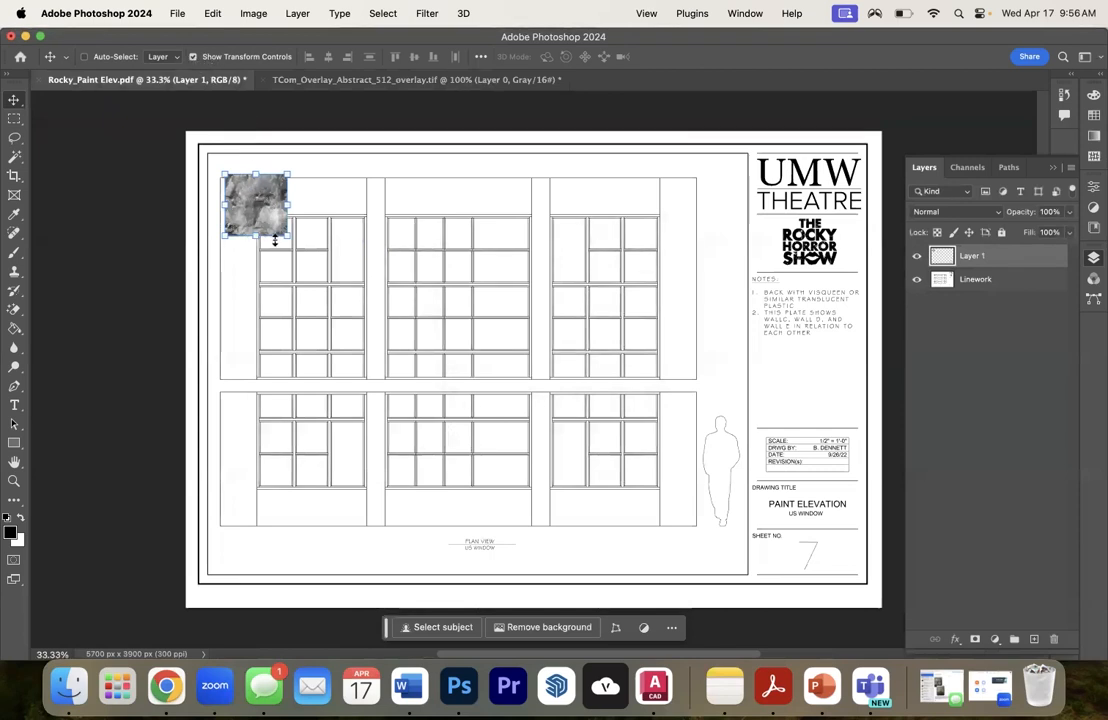
left_click_drag(287, 235, 567, 528)
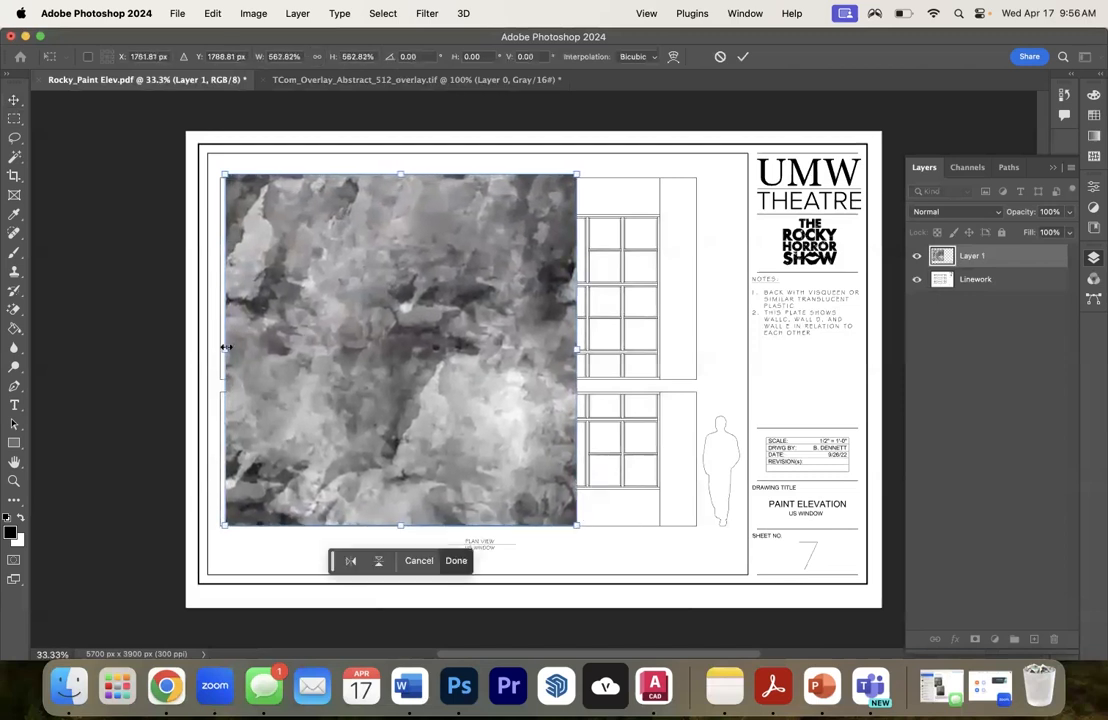
left_click_drag(224, 347, 218, 347)
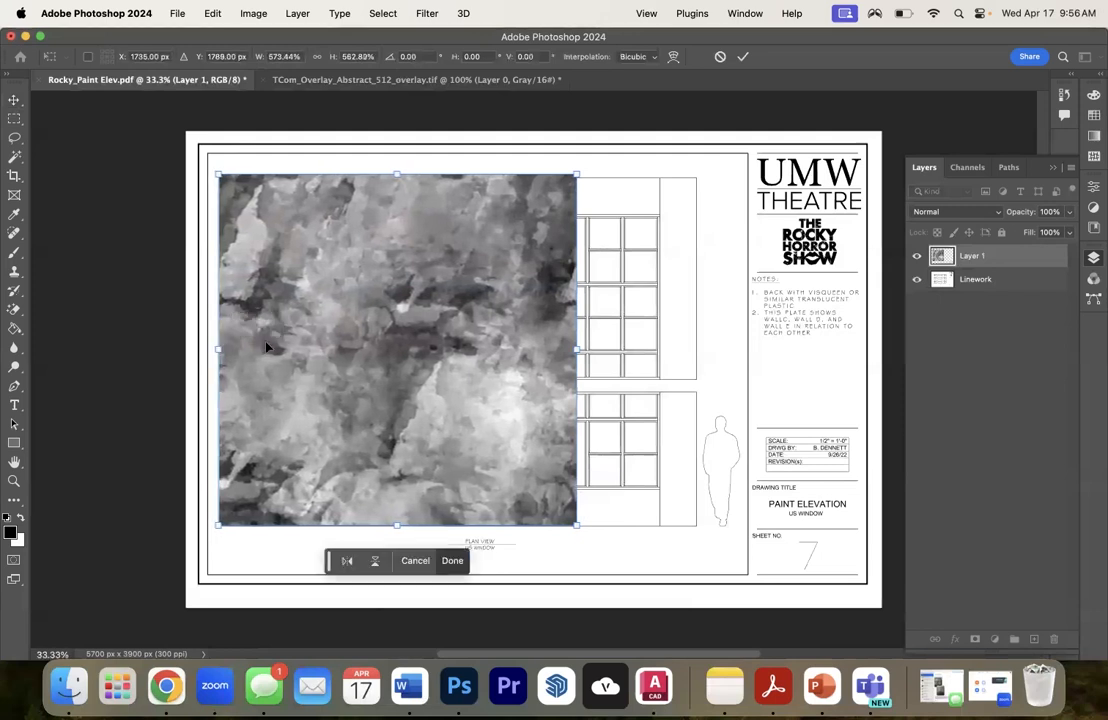
left_click_drag(578, 338, 699, 338)
key("Return")
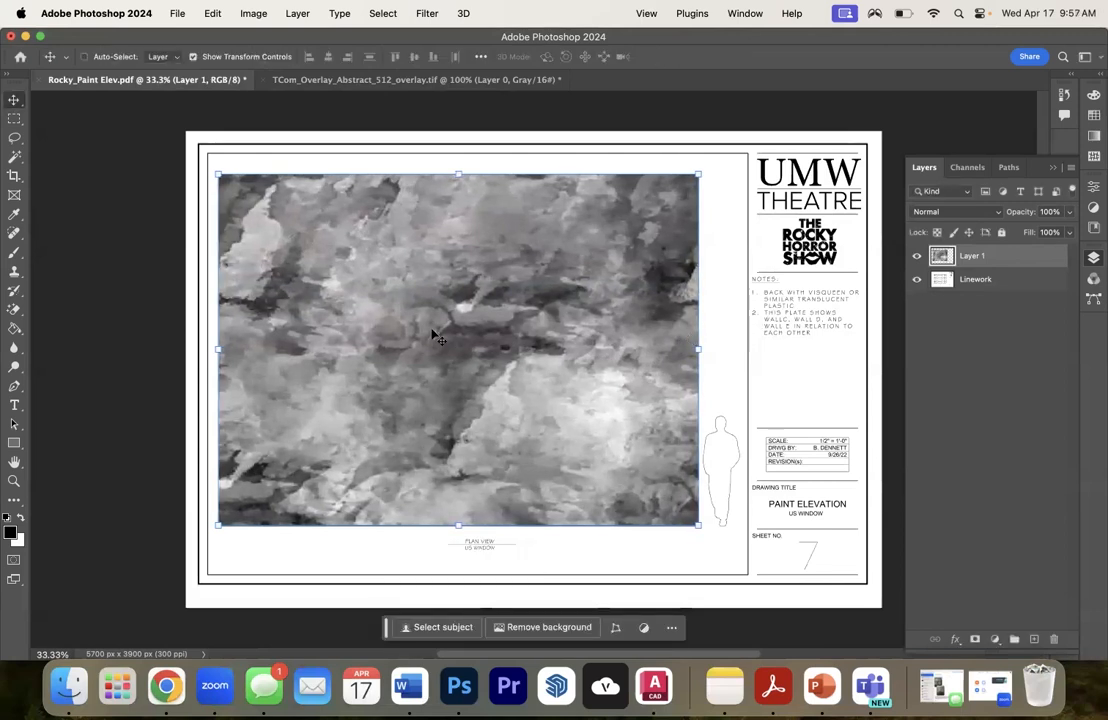
right_click(434, 336)
left_click(488, 301)
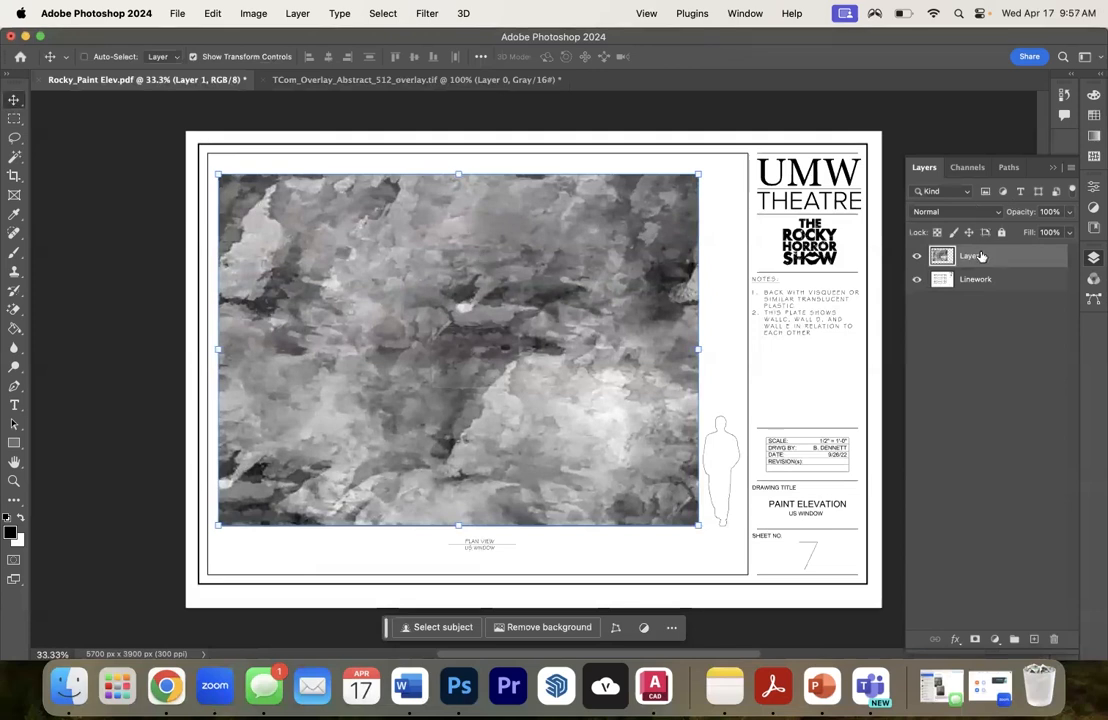
- Move the texture layer below the Linework layer and make Linework the active layer
left_click_drag(980, 257, 977, 290)
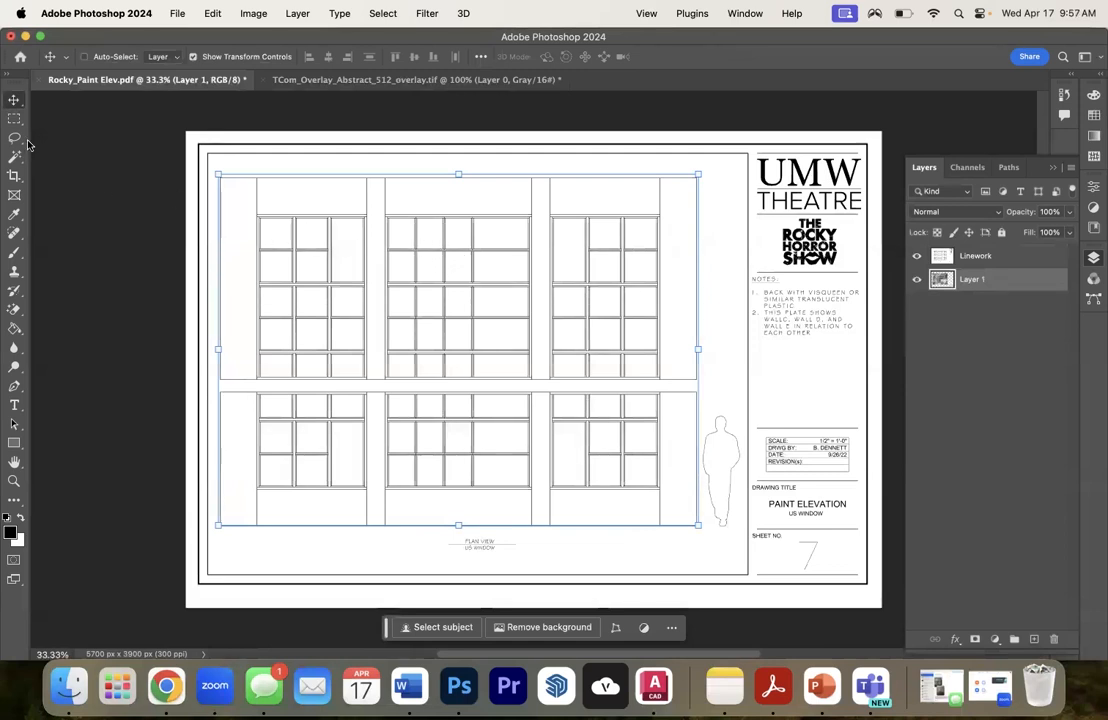
left_click(1040, 256)
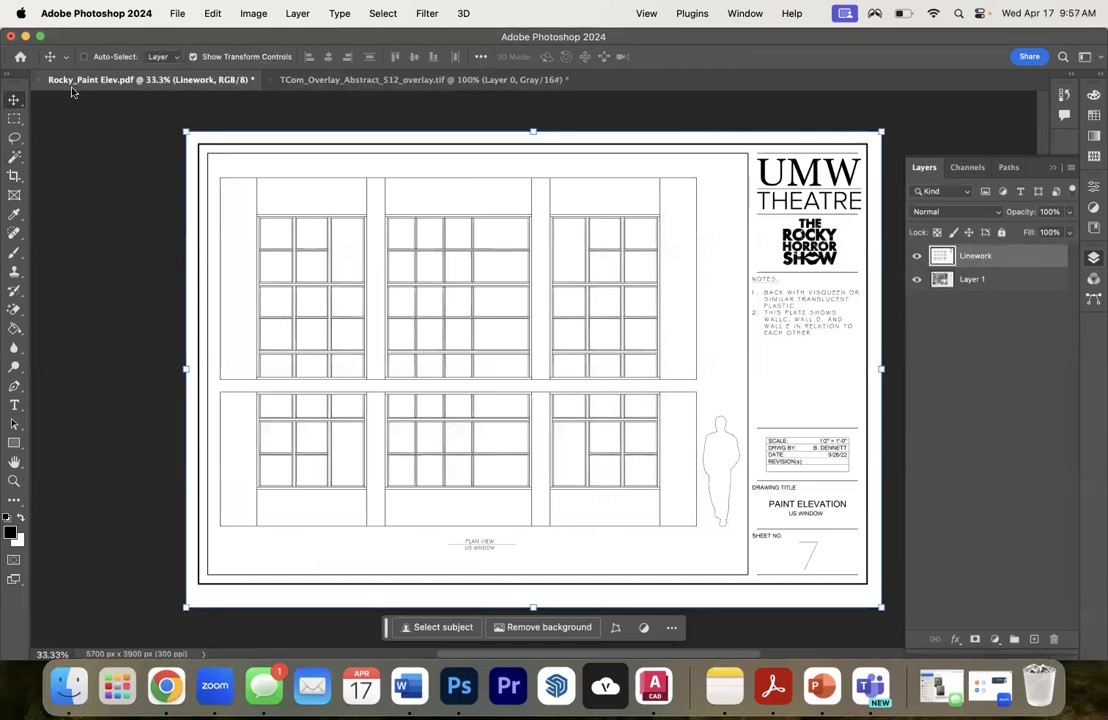
- Magic-wand the eight tall pillar panels beside and between the windows on both levels, delete their white fill from Linework, and deselect
left_click(14, 156)
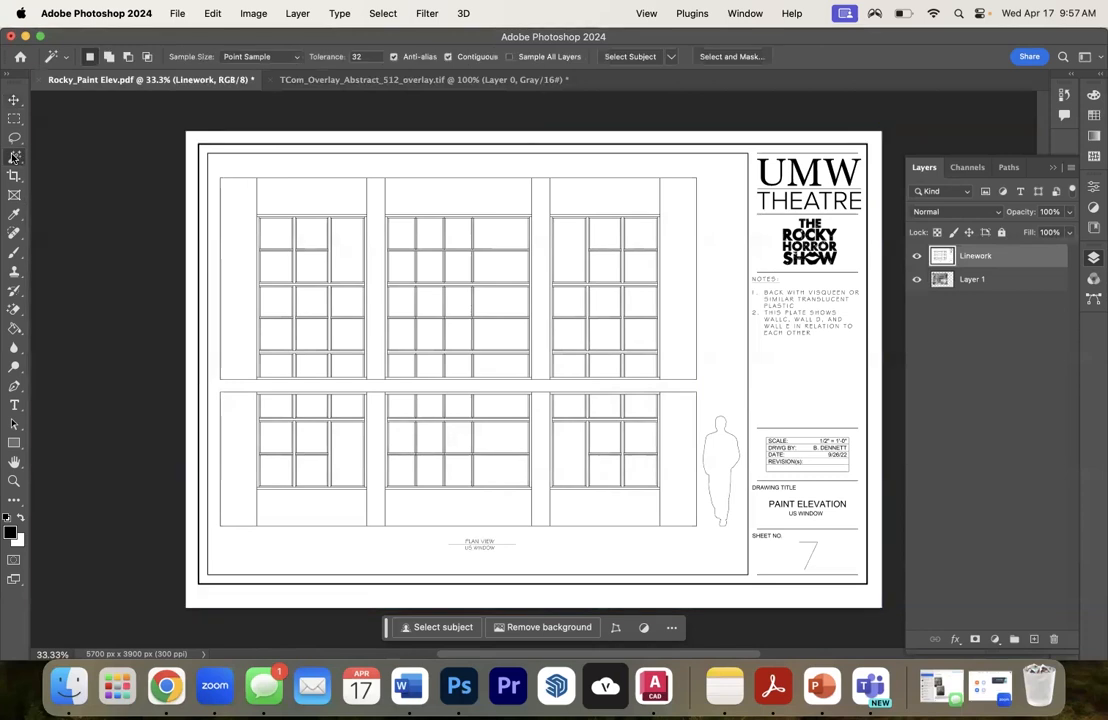
left_click(14, 156)
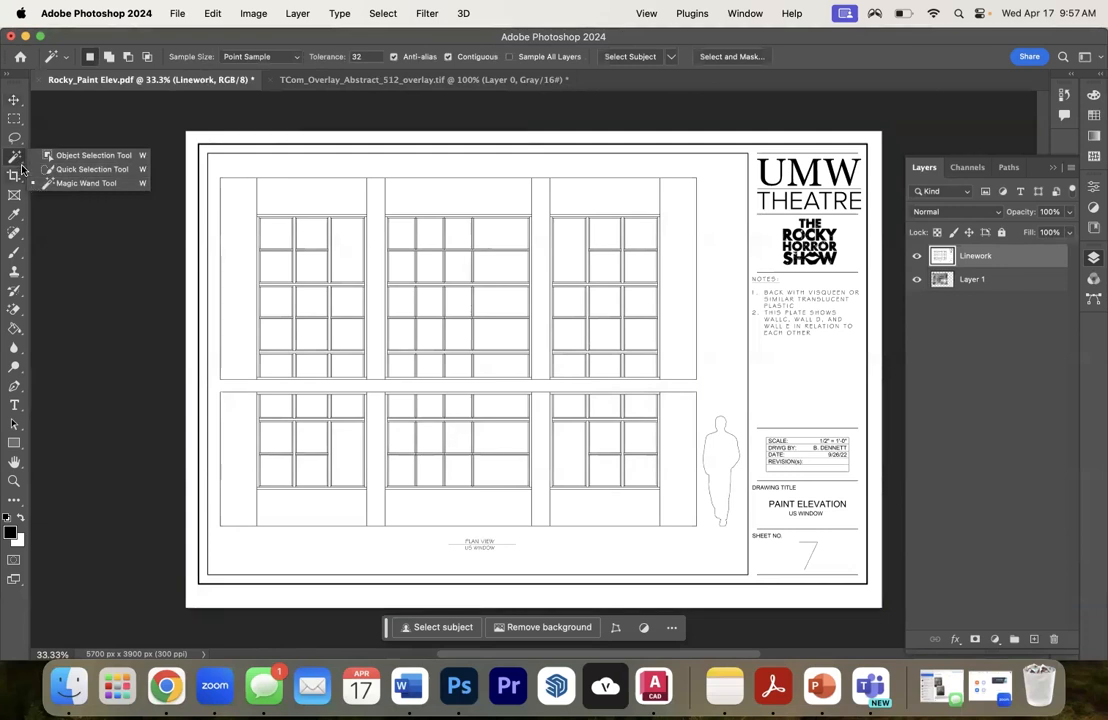
left_click(14, 159)
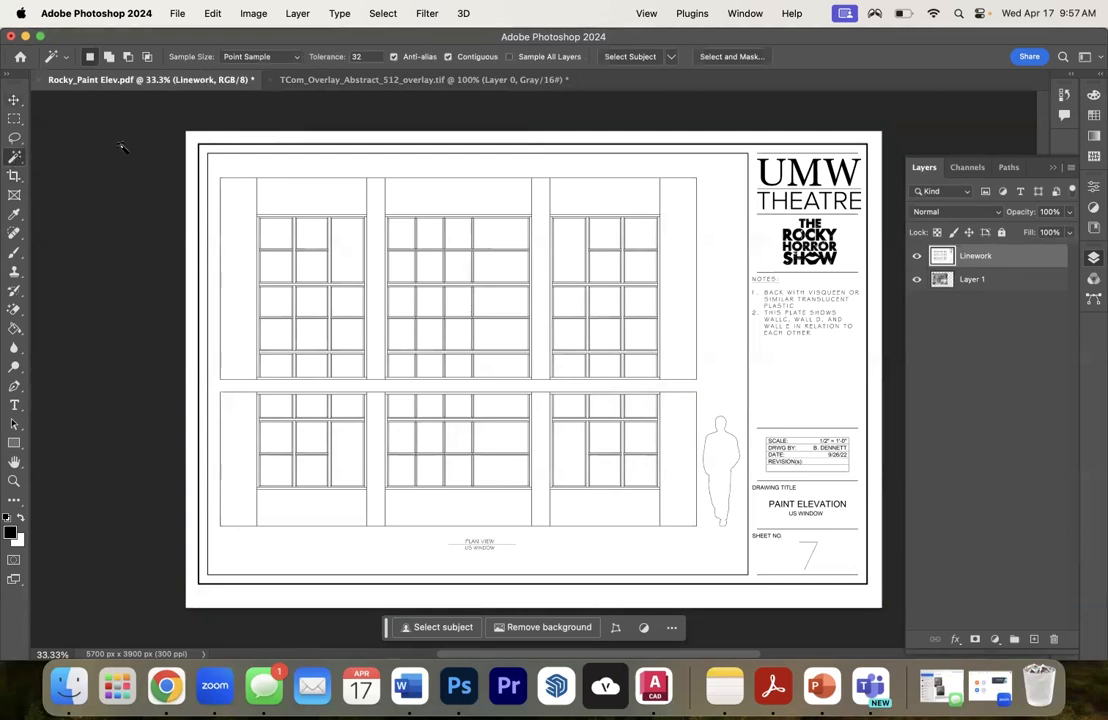
left_click(238, 214)
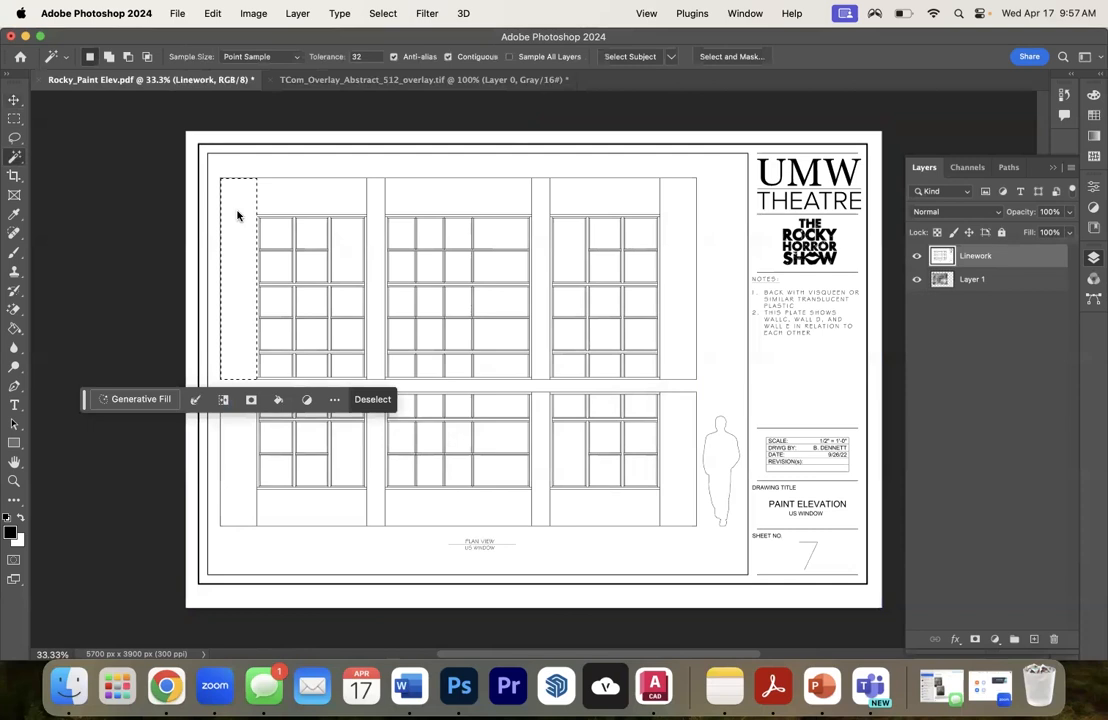
left_click(377, 194, "shift")
left_click(543, 191, "shift")
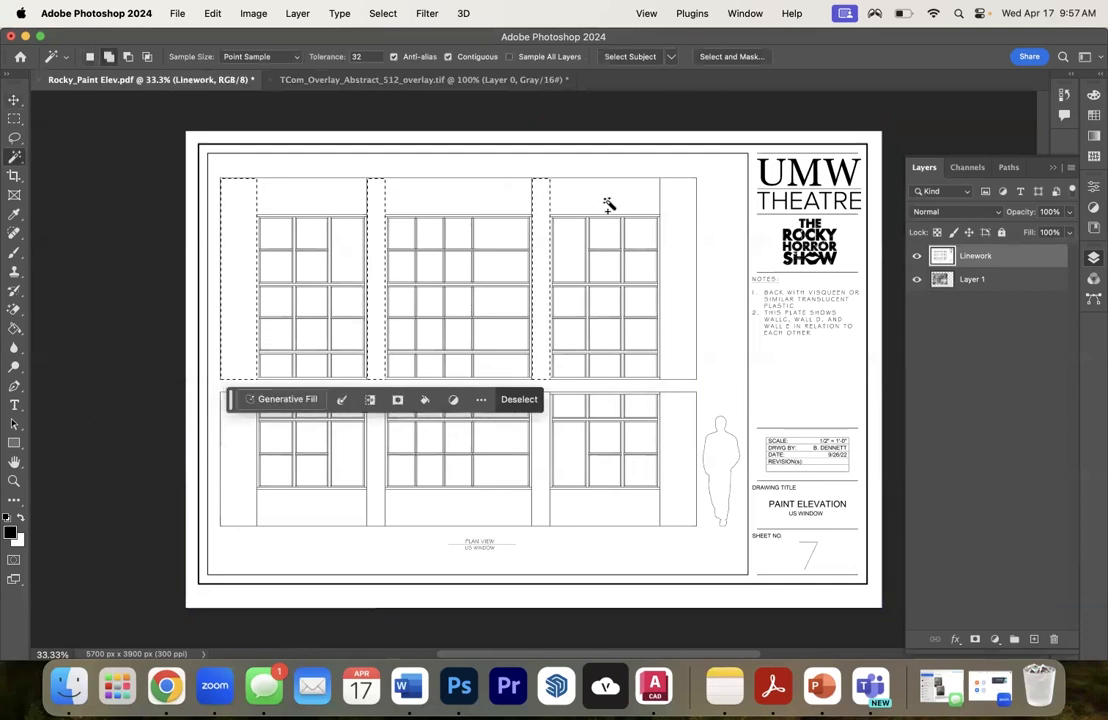
left_click(680, 205, "shift")
left_click(685, 397, "shift")
left_click(540, 441, "shift")
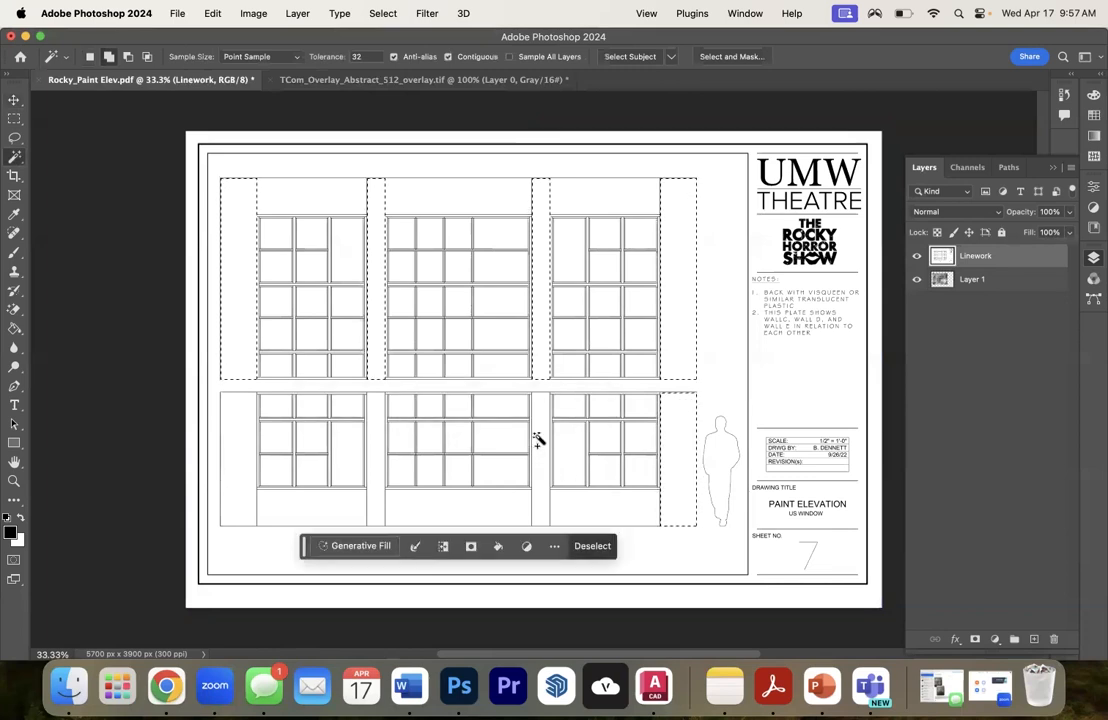
left_click(378, 443, "shift")
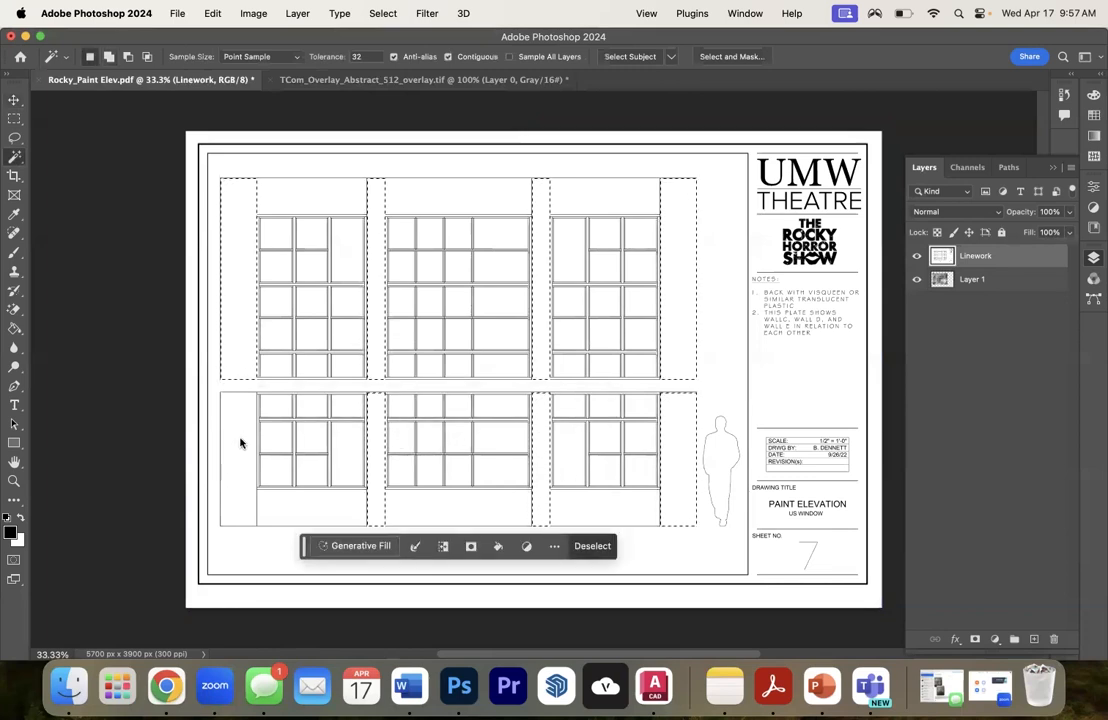
left_click(238, 435, "shift")
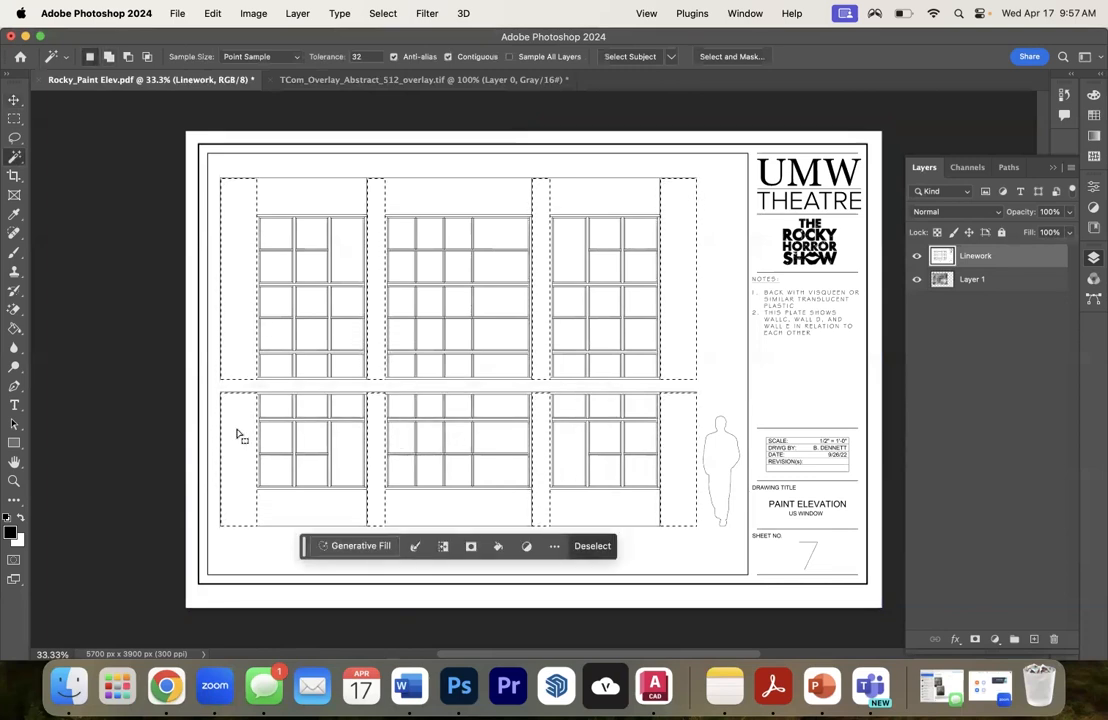
key("Delete")
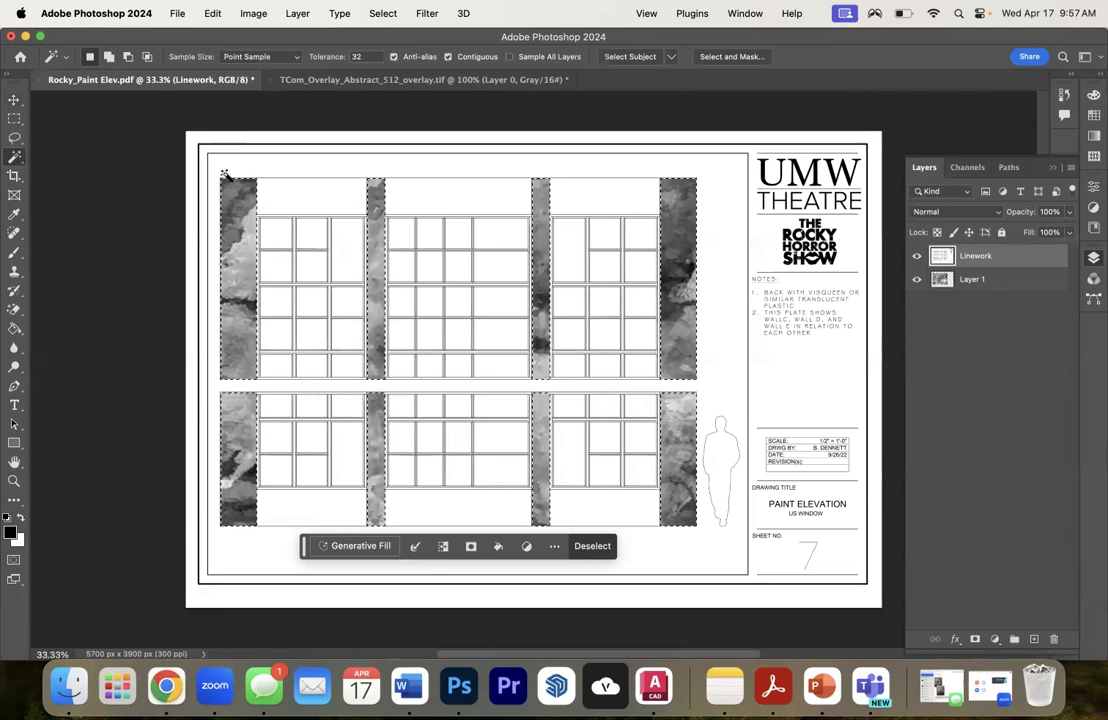
right_click(251, 194)
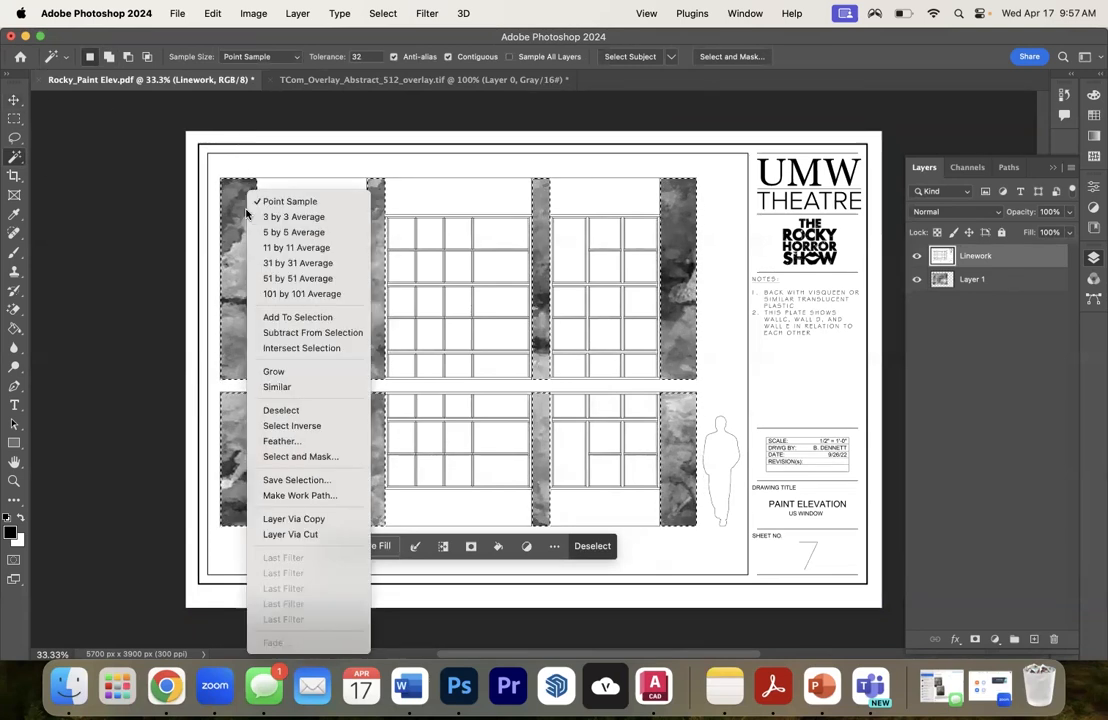
left_click(280, 412)
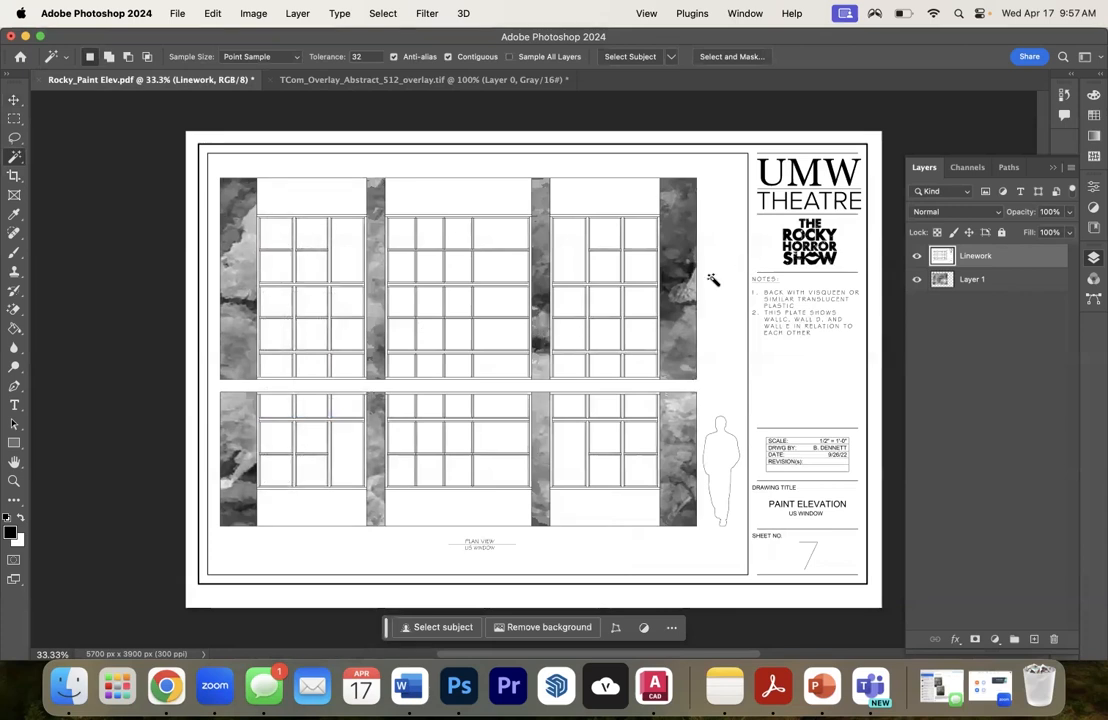
- Make the texture layer active, switch to Chrome and browse Google image results for "plaster texture" in a new tab
left_click(955, 282)
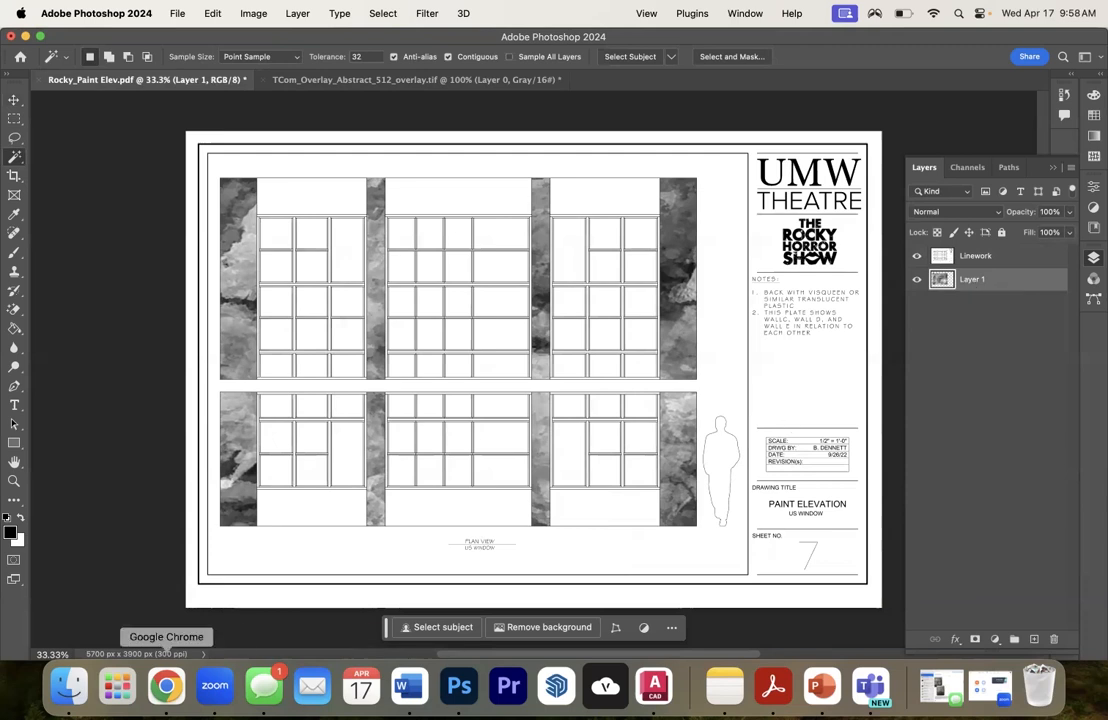
left_click(160, 690)
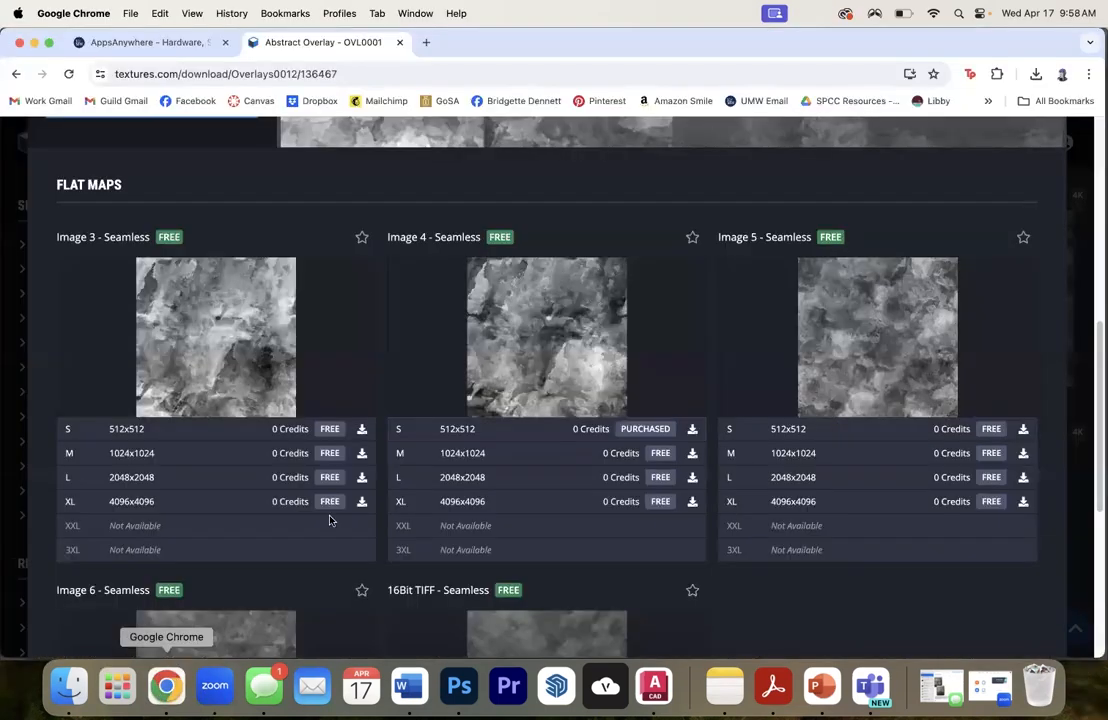
left_click(425, 42)
type("plaste")
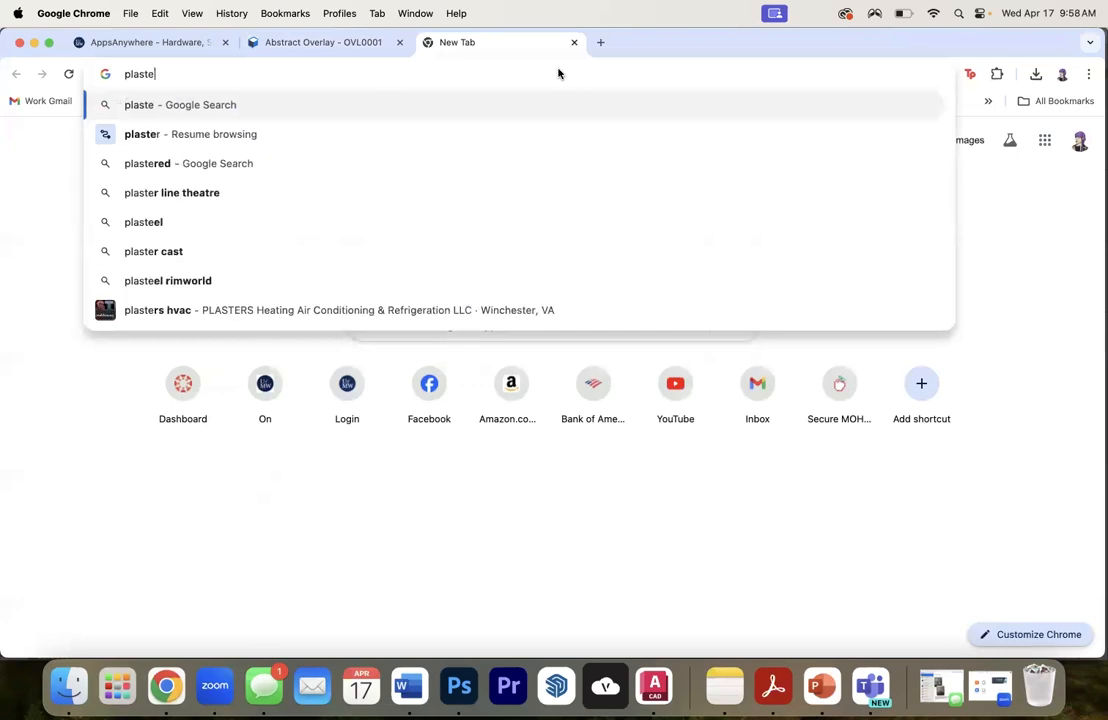
type("r texture")
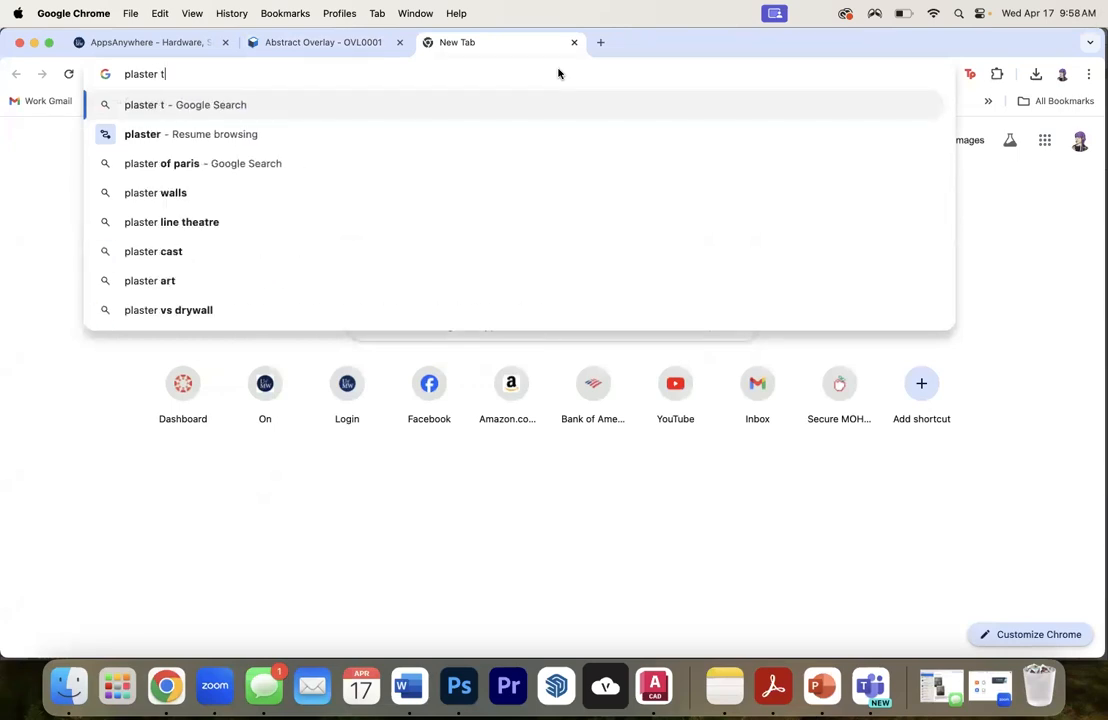
key("Return")
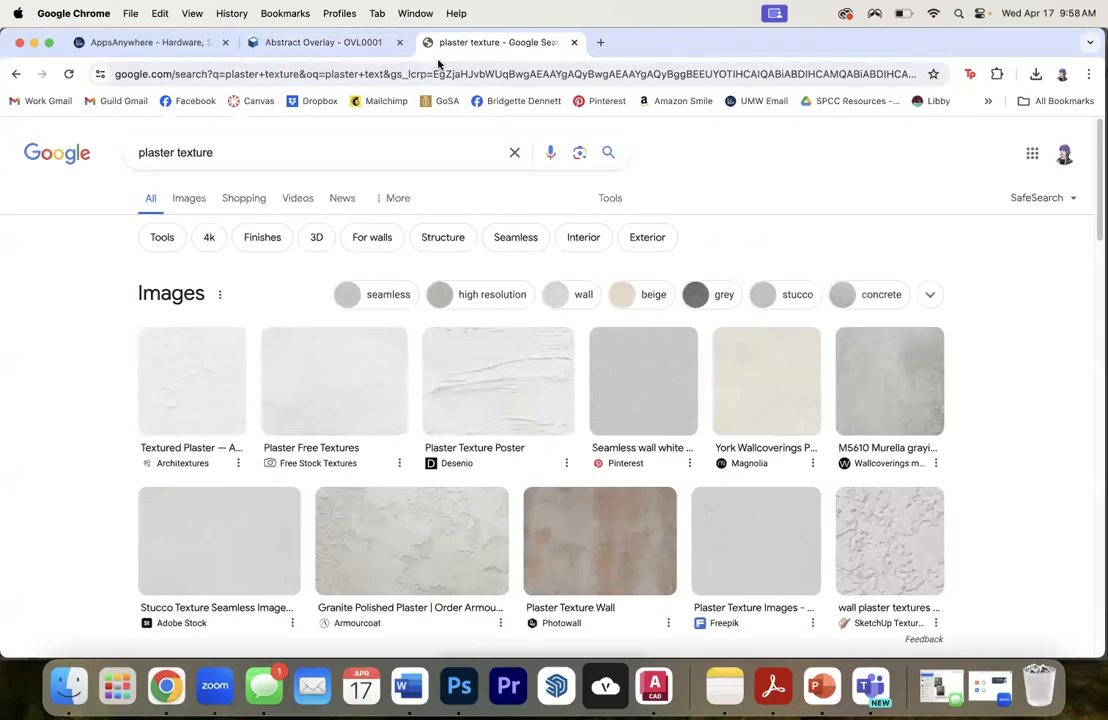
left_click(189, 199)
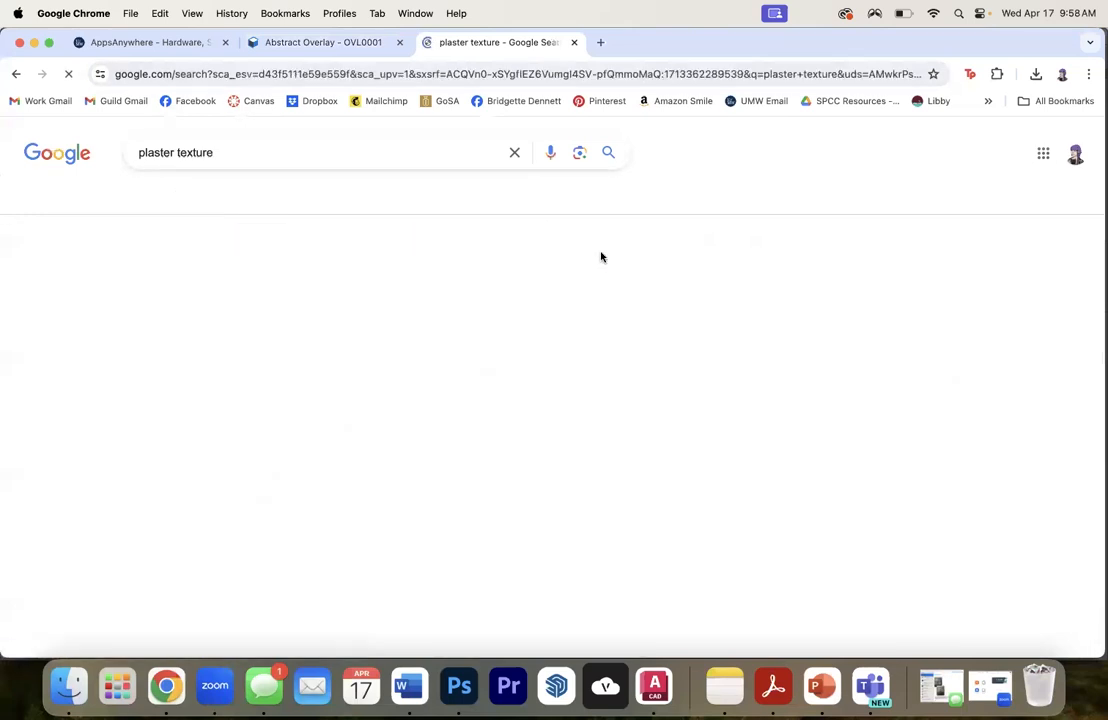
scroll(610, 257, "down", 5)
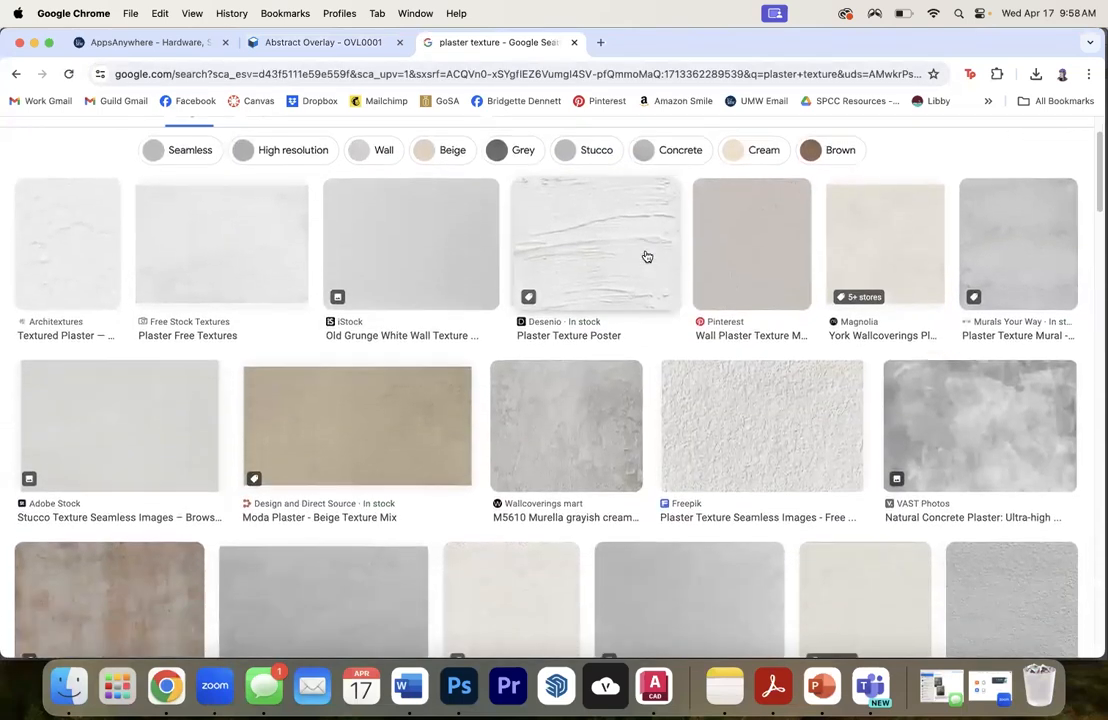
scroll(640, 400, "down", 2)
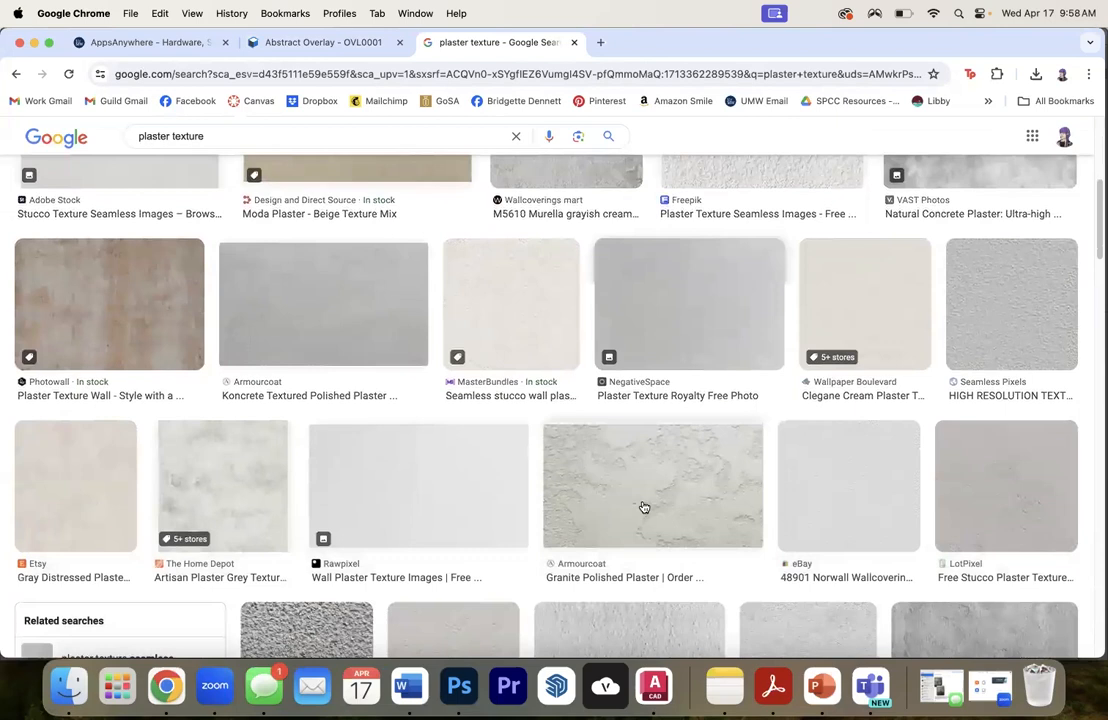
- Copy the Armourcoat Granite Polished Plaster image and paste it into the Photoshop elevation between the Linework and texture layers
left_click(642, 510)
right_click(776, 264)
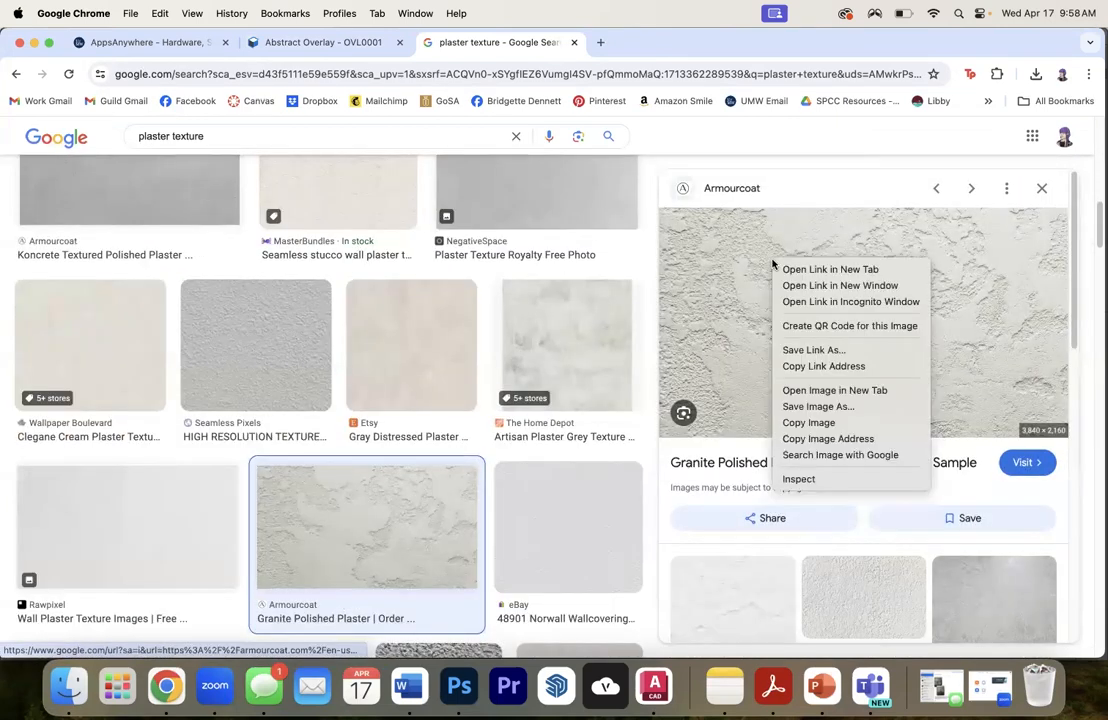
left_click(817, 424)
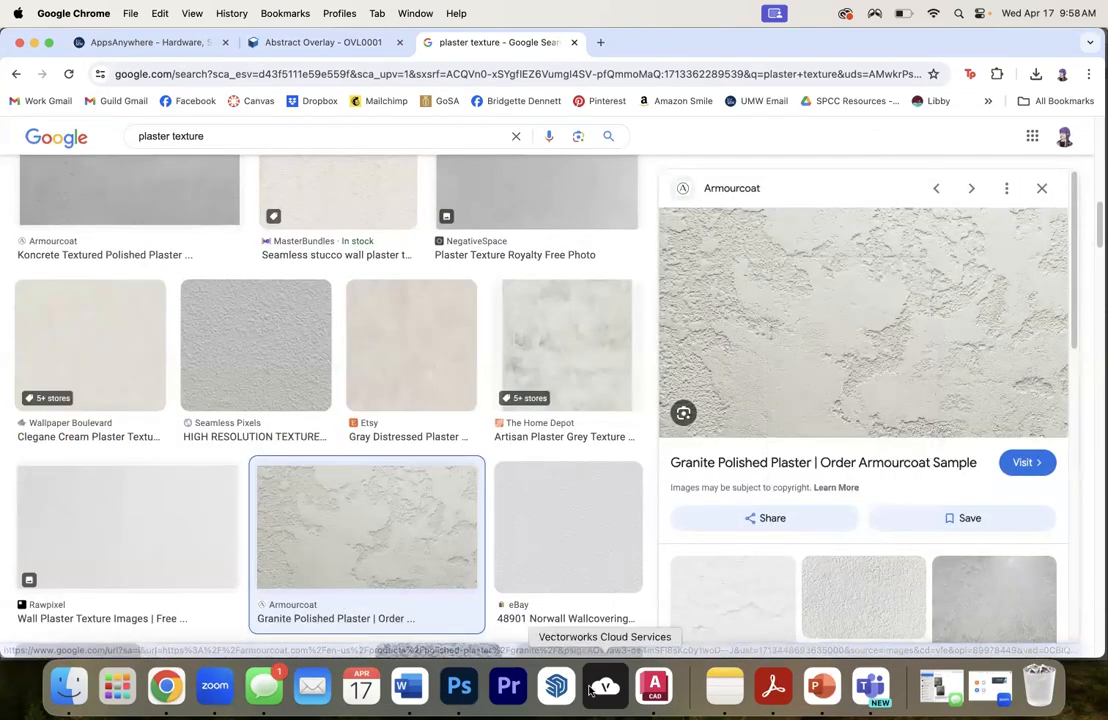
left_click(460, 687)
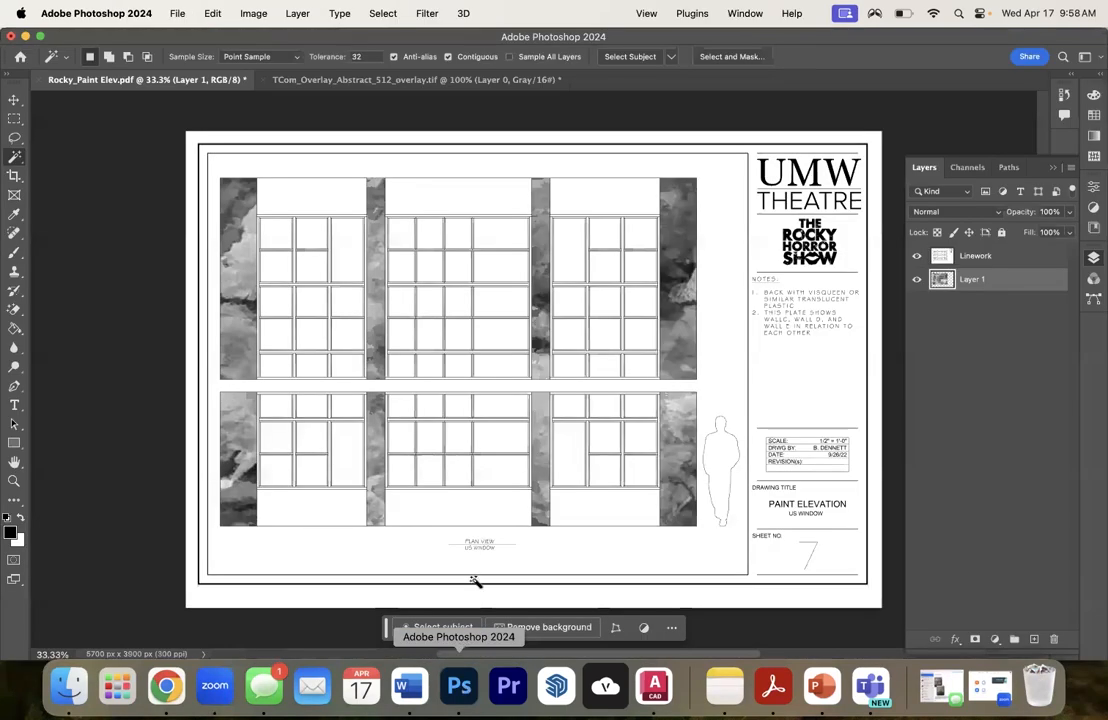
key("cmd+v")
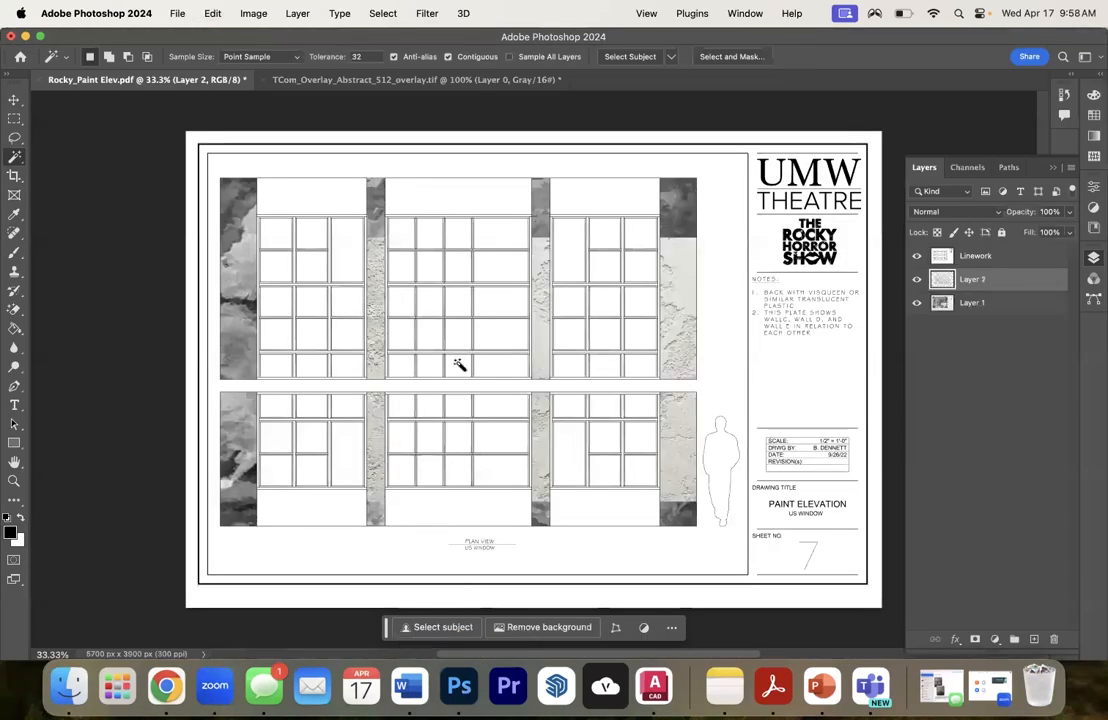
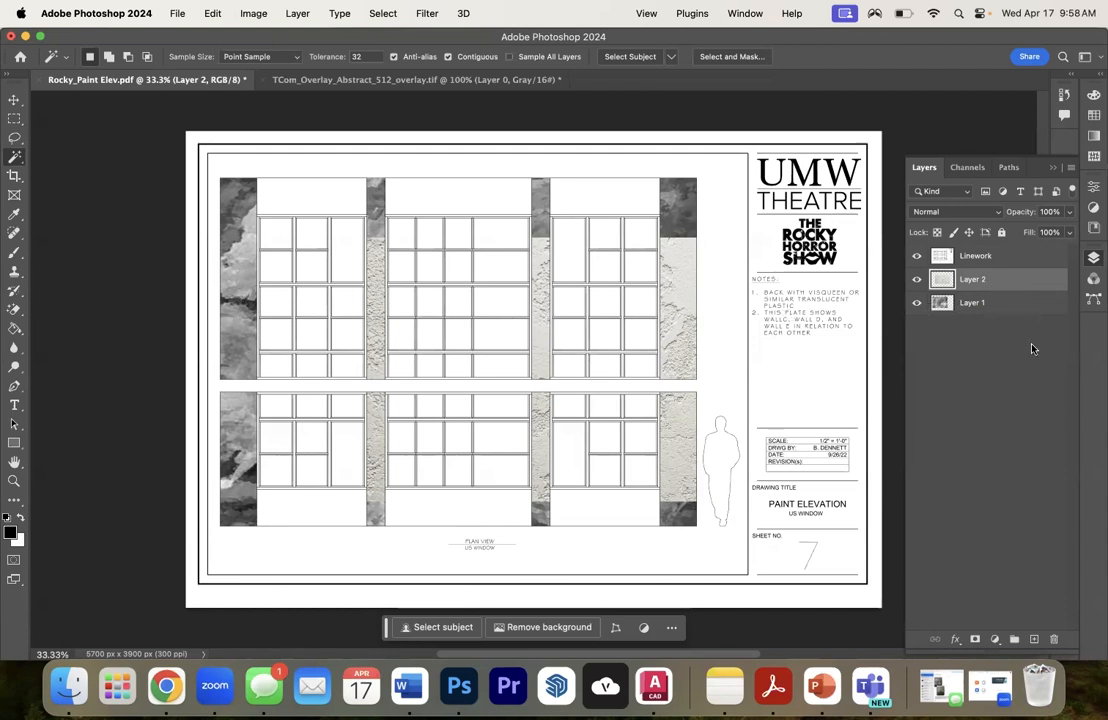
- Delete Layer 1 and stretch the Layer 2 plaster texture to cover the full window elevation from the far-left to the far-right pillar
left_click(971, 303)
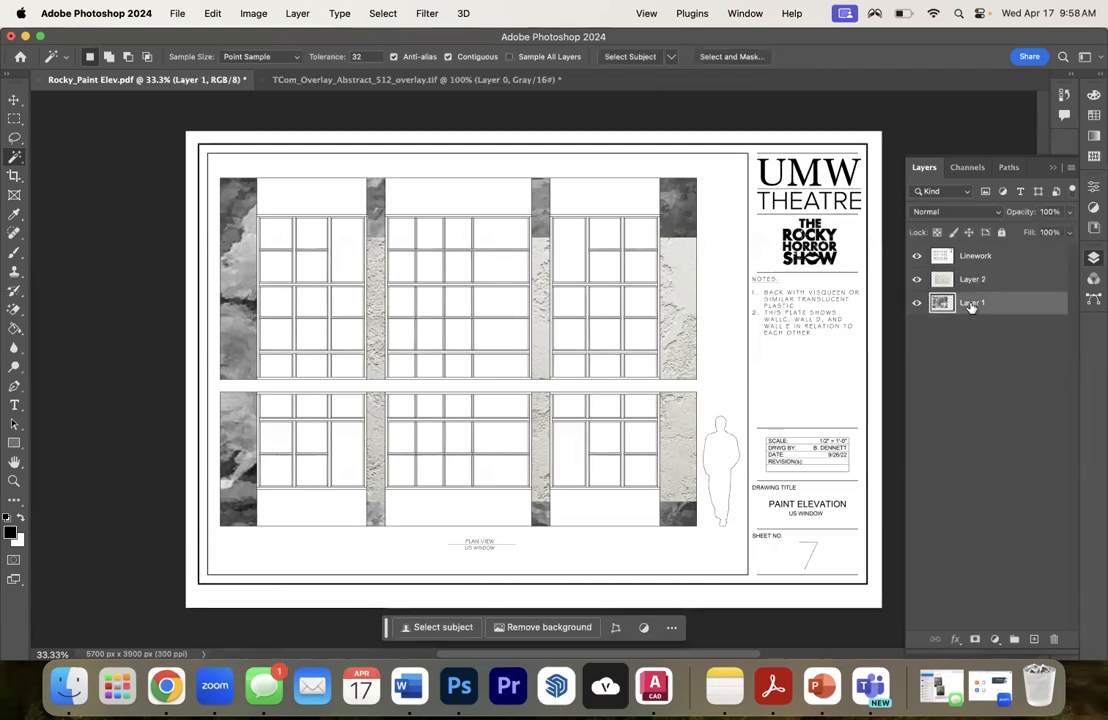
key("BackSpace")
key("v")
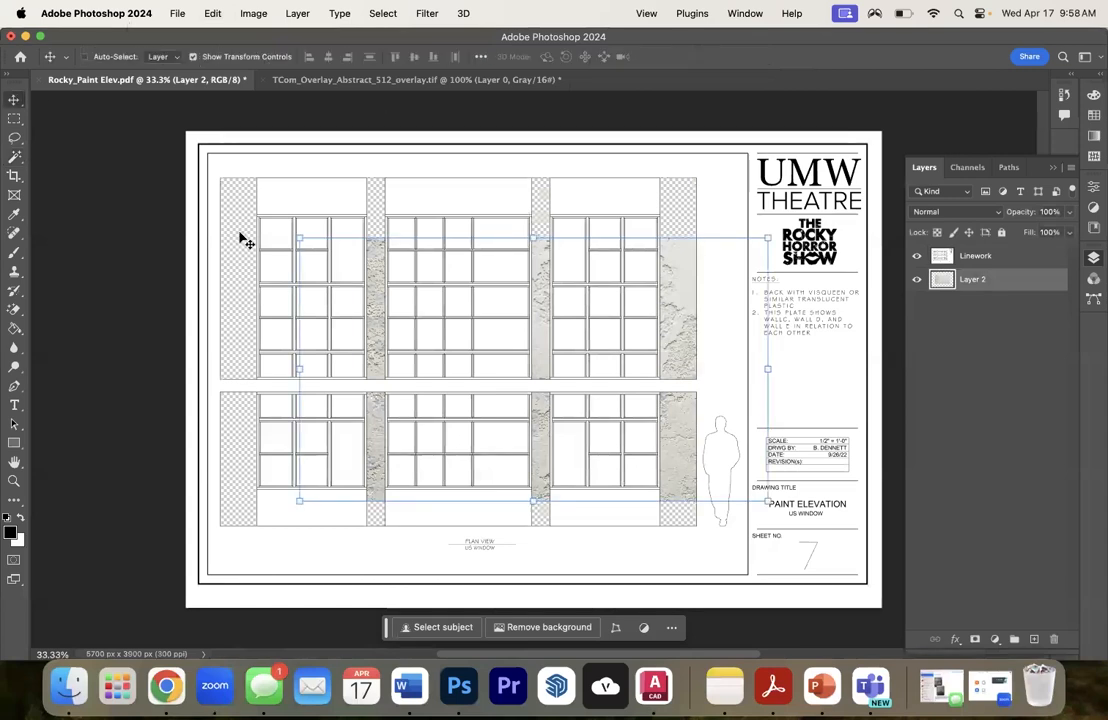
left_click_drag(297, 237, 230, 173)
left_click_drag(493, 190, 490, 174)
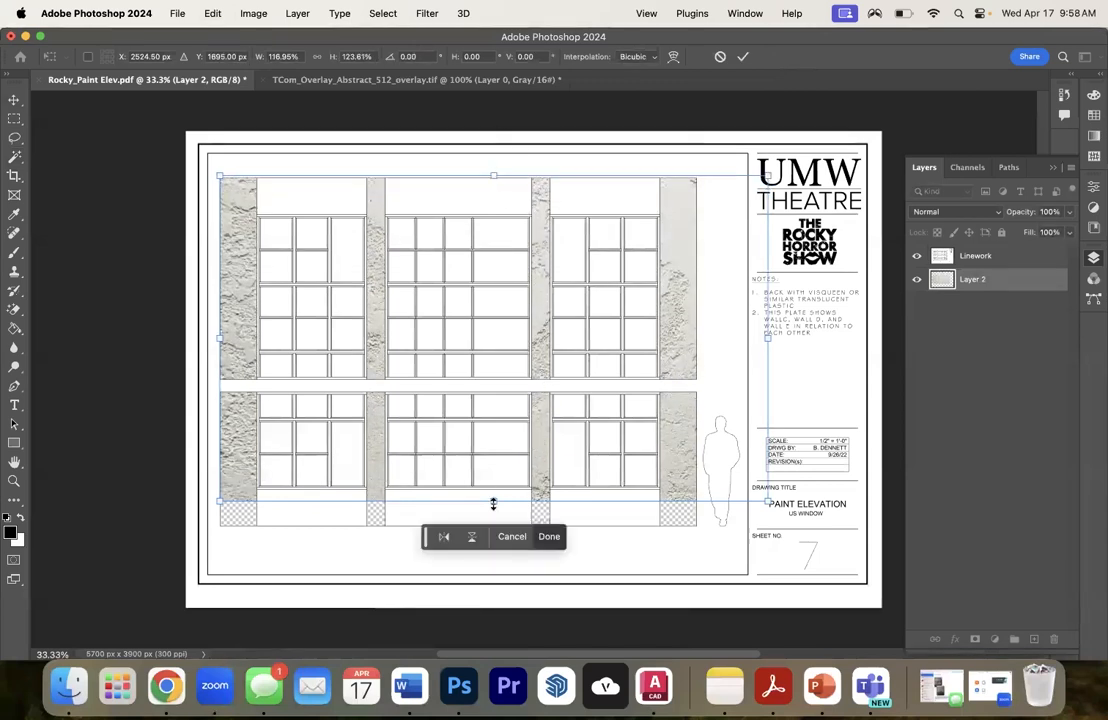
left_click_drag(494, 501, 495, 526)
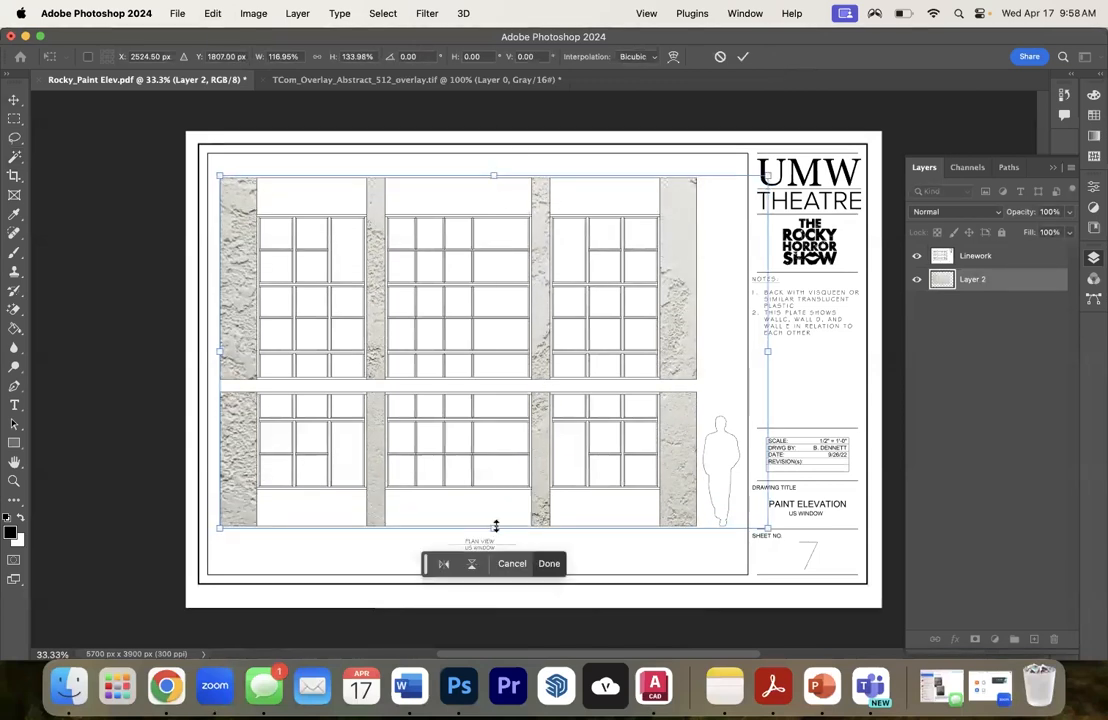
mouse_move(767, 351)
left_mouse_down()
mouse_move(705, 351)
mouse_move(775, 346)
mouse_move(698, 361)
left_mouse_up()
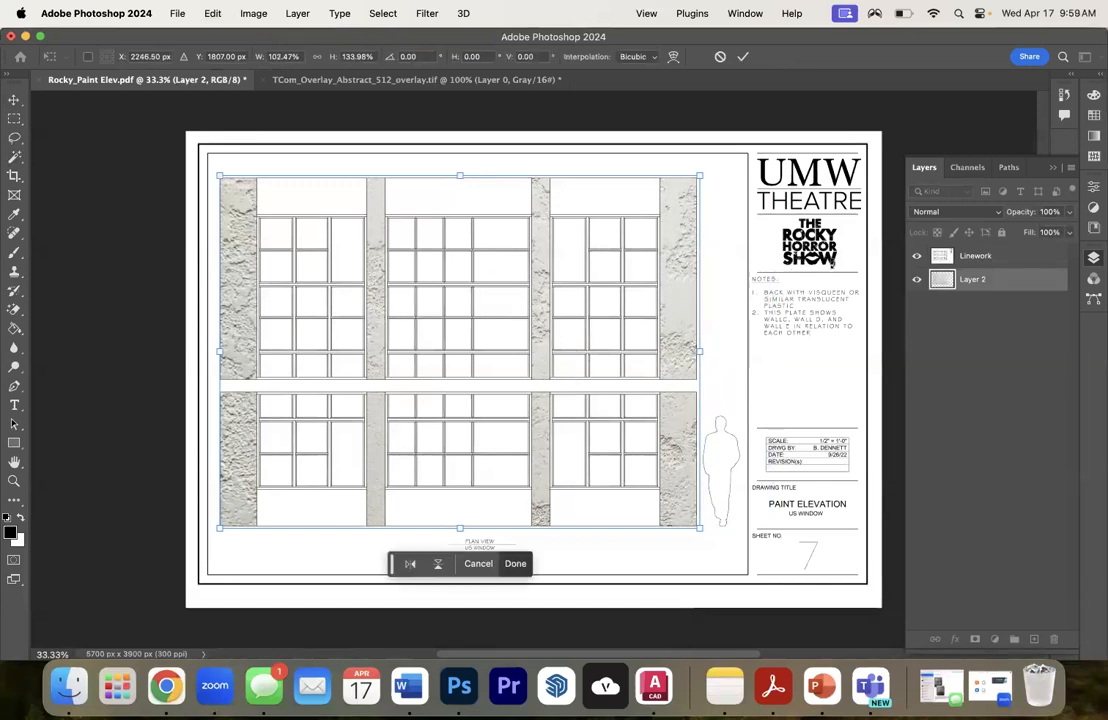
key("Return")
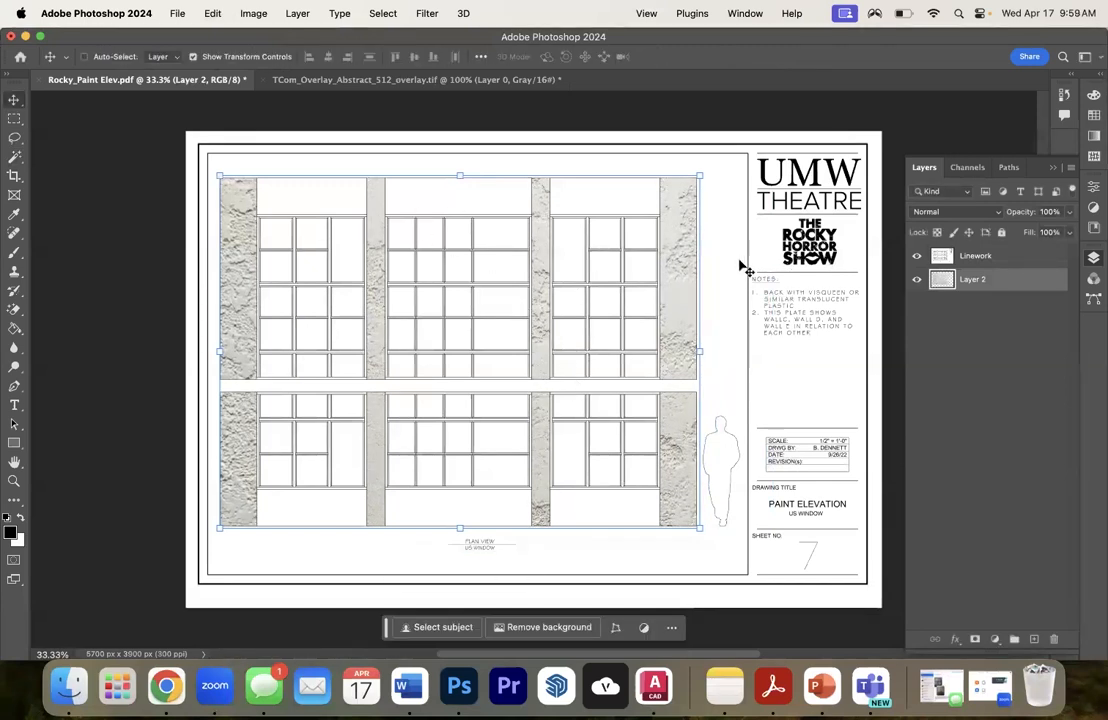
- Rename the plaster texture layer as Plaster Columns and make it the active layer
double_click(972, 279)
type("Plaster Columns")
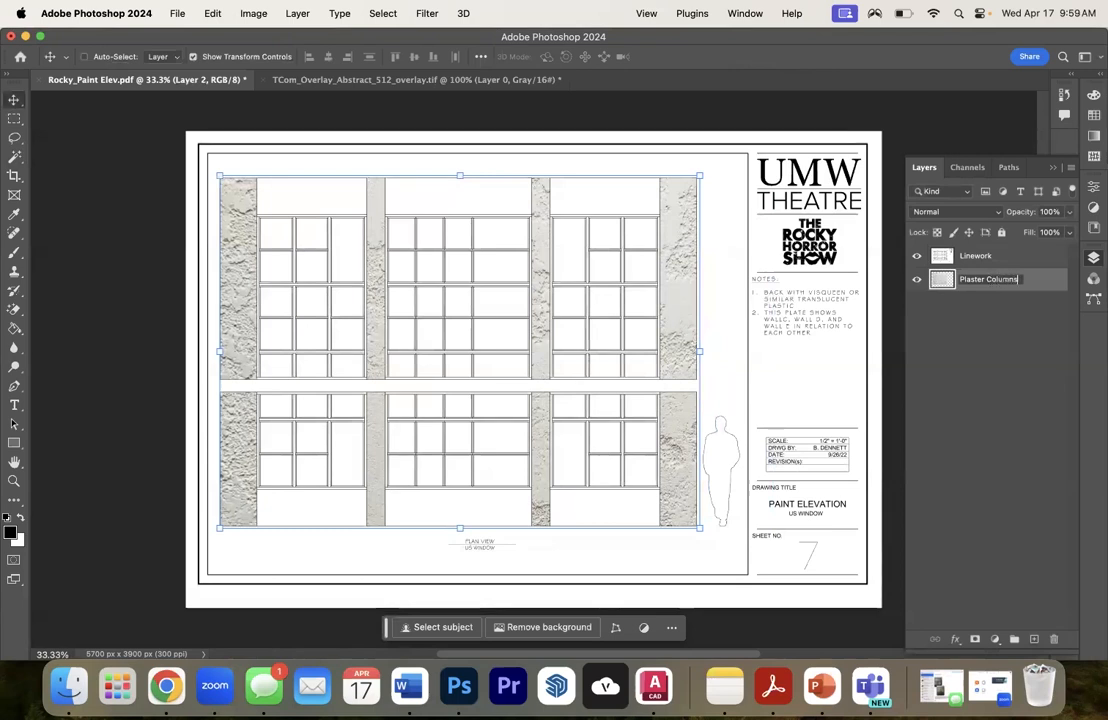
left_click(960, 388)
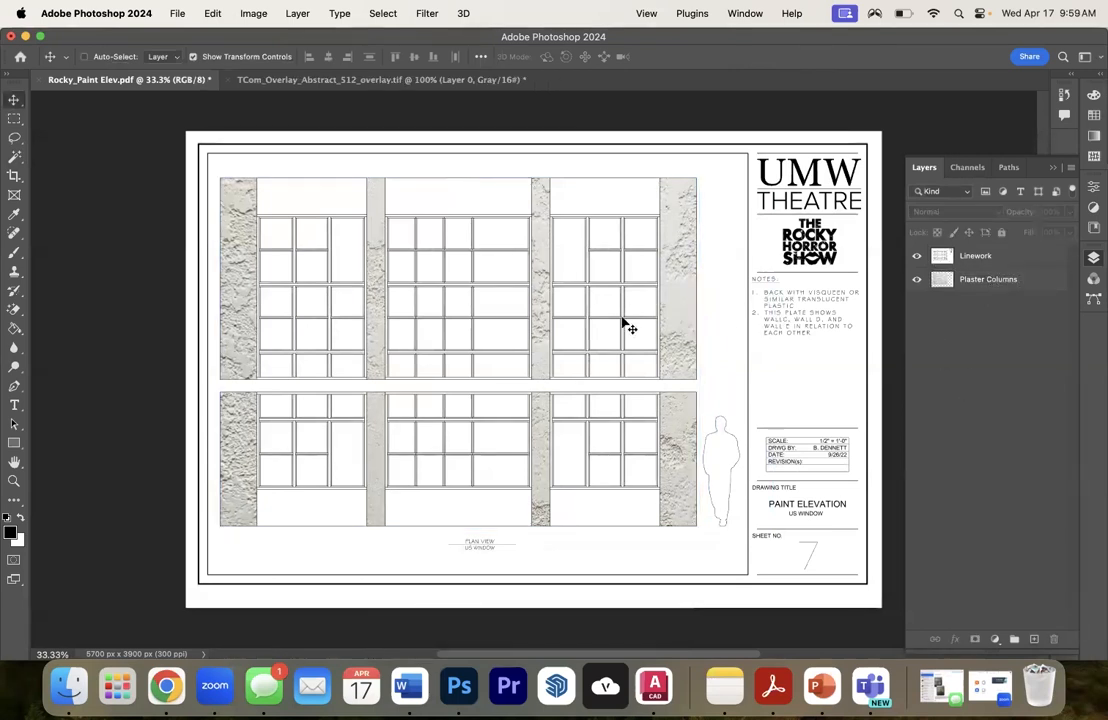
left_click(685, 263)
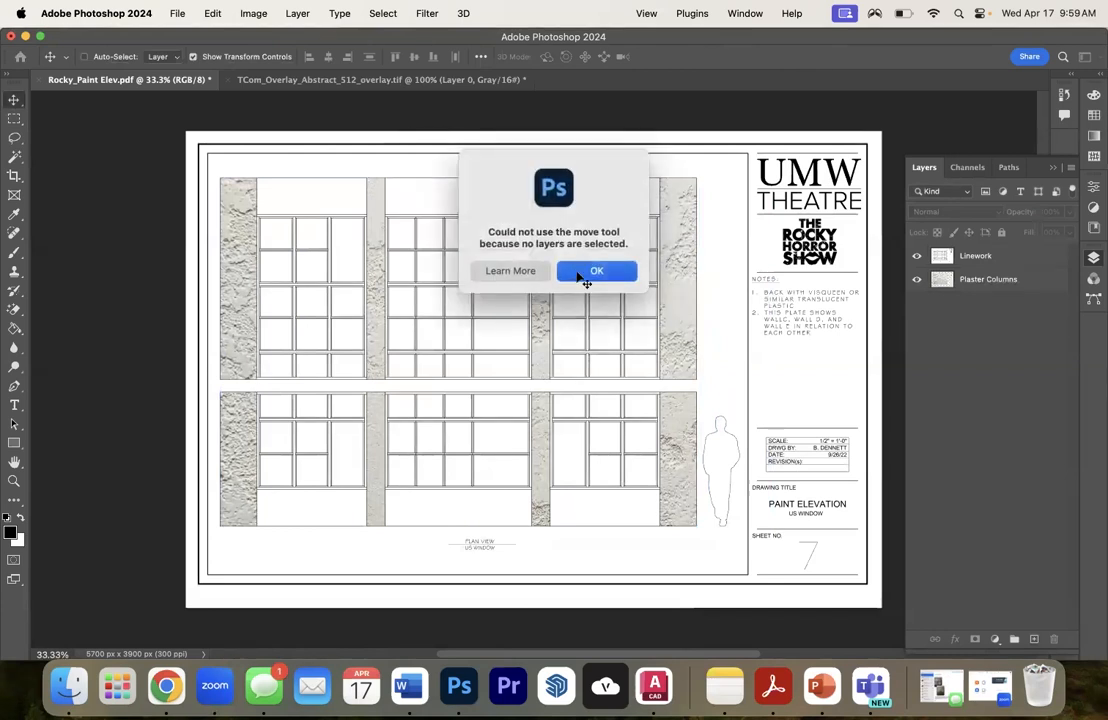
left_click(960, 281)
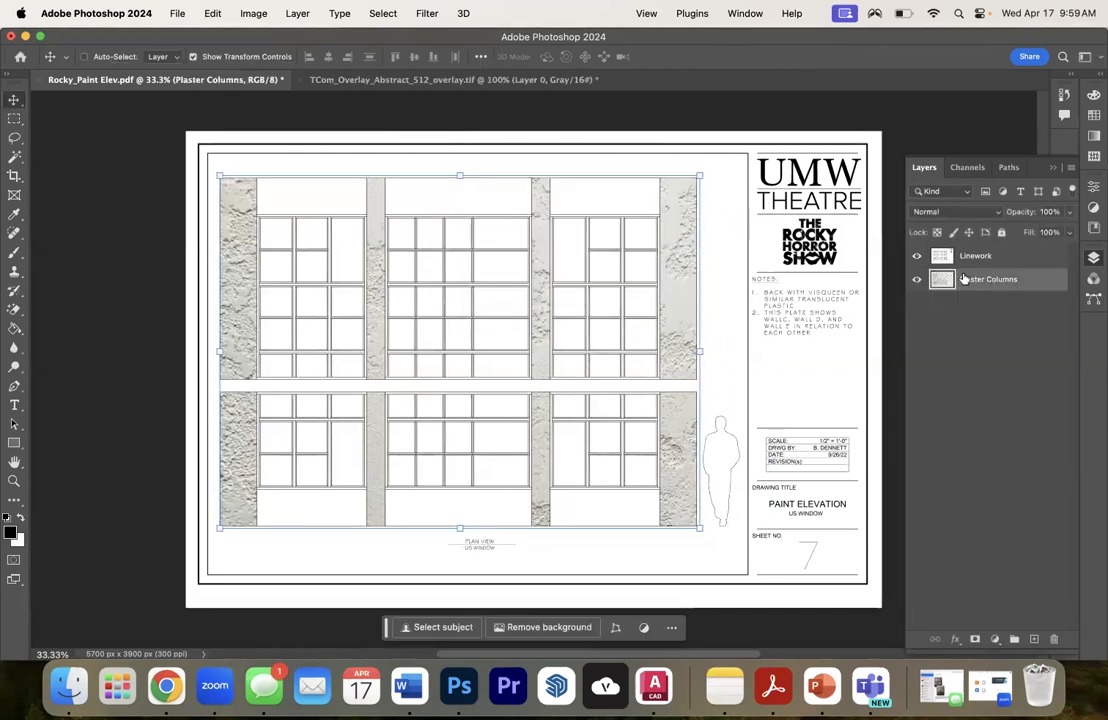
left_click_drag(705, 163, 634, 222)
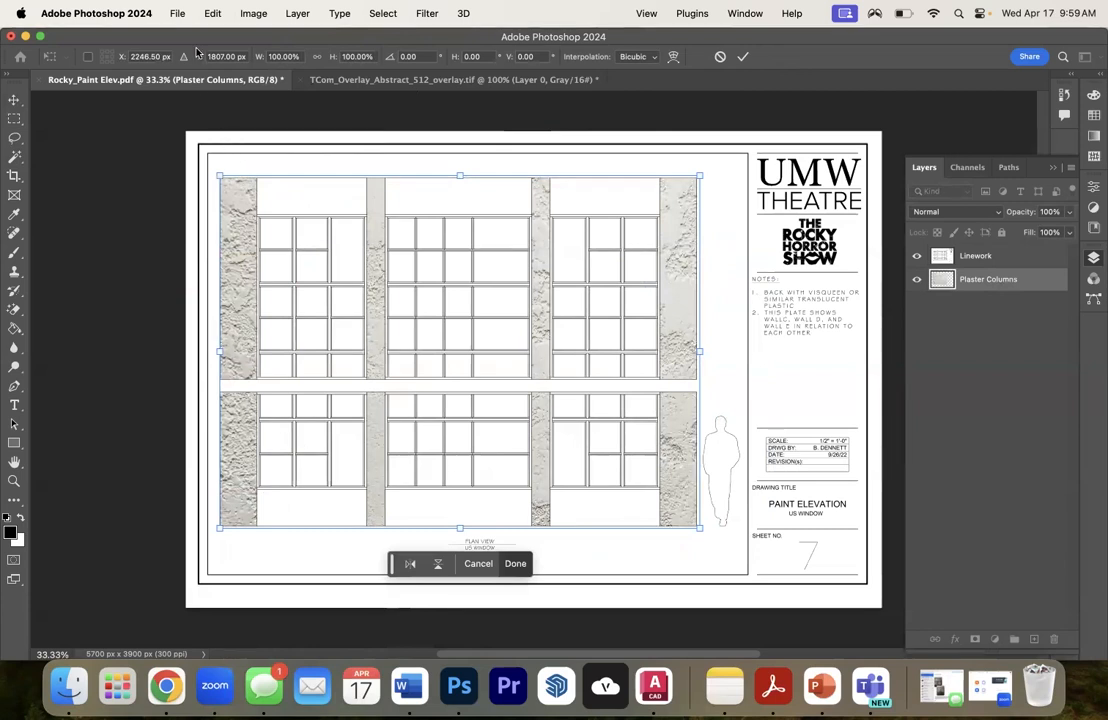
left_click(251, 14)
left_click(248, 17)
key("Return")
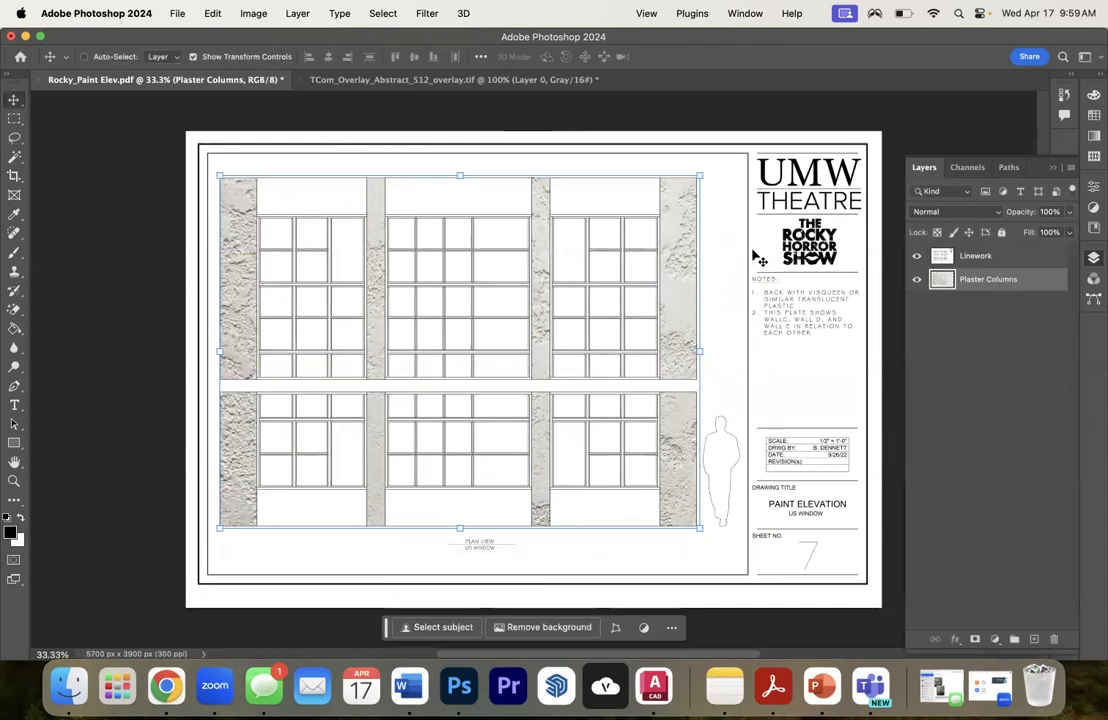
left_click(250, 14)
mouse_move(268, 66)
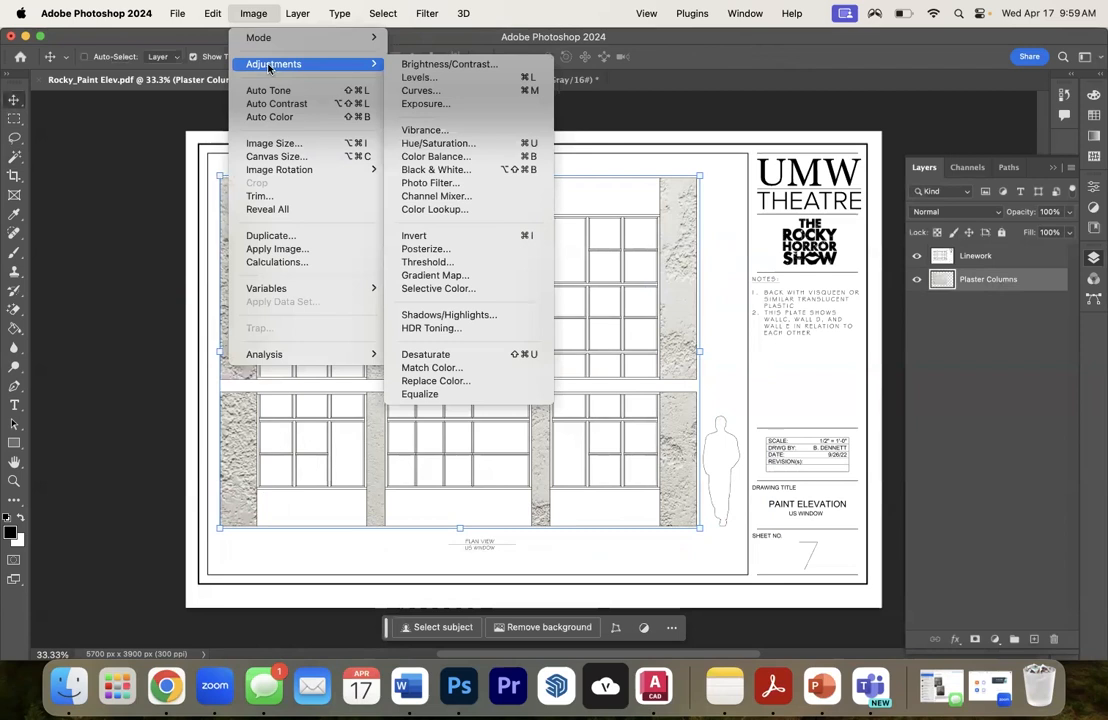
left_click(440, 64)
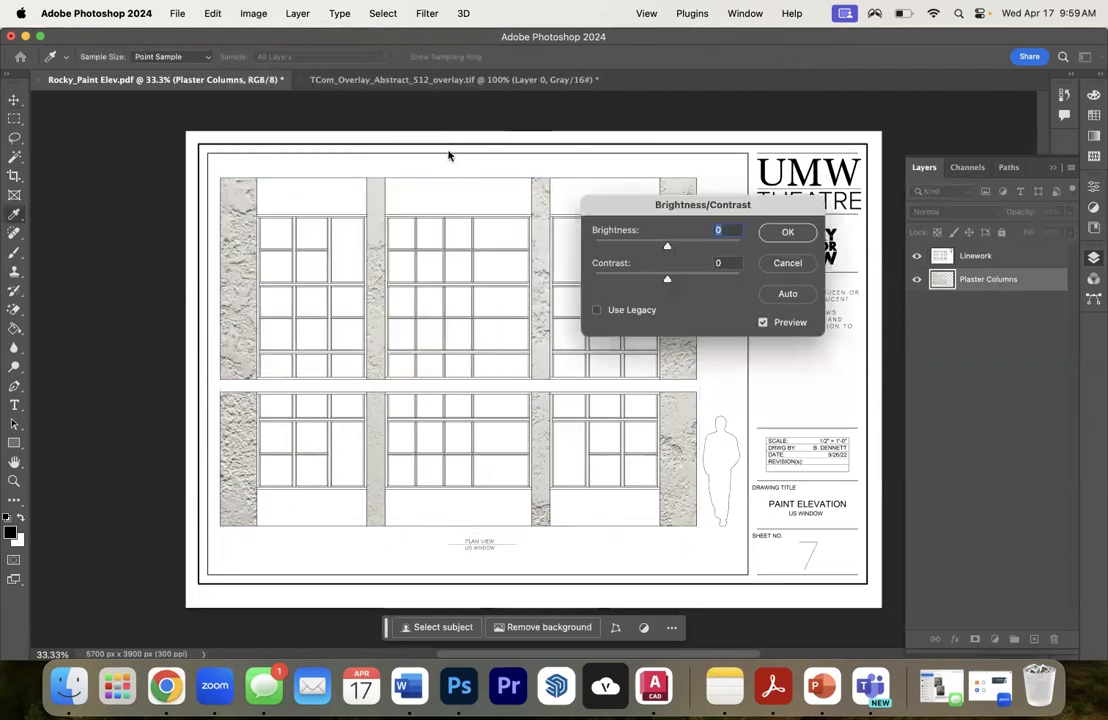
left_click_drag(666, 247, 652, 247)
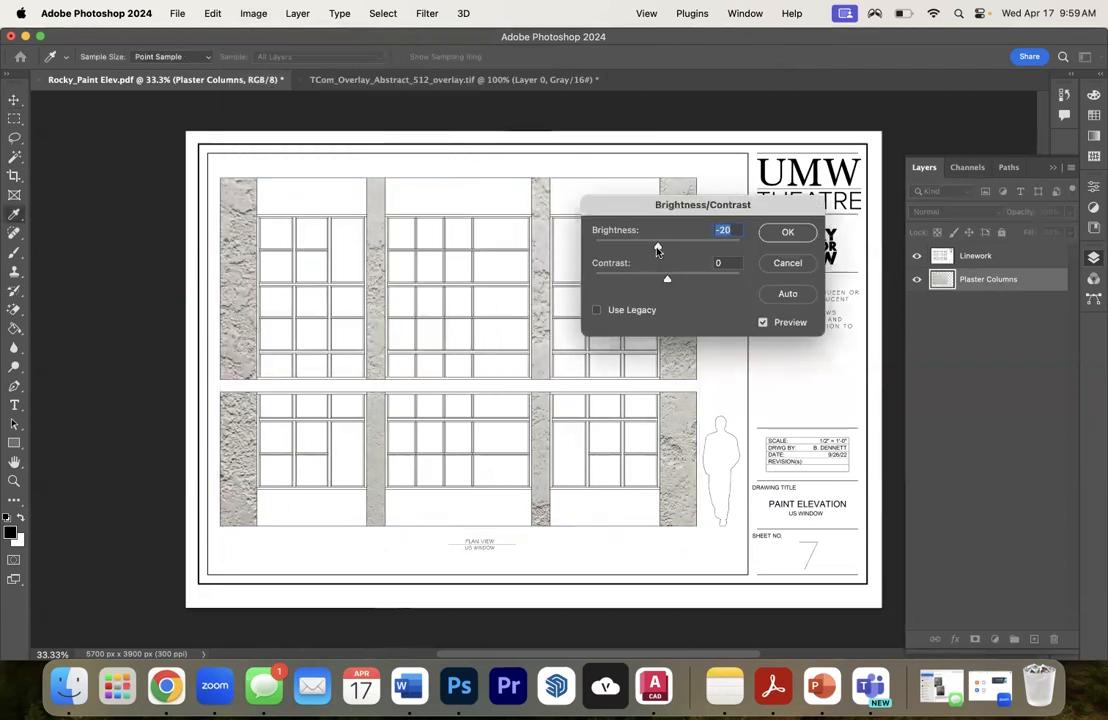
mouse_move(725, 275)
left_mouse_down()
mouse_move(590, 285)
mouse_move(735, 275)
left_mouse_up()
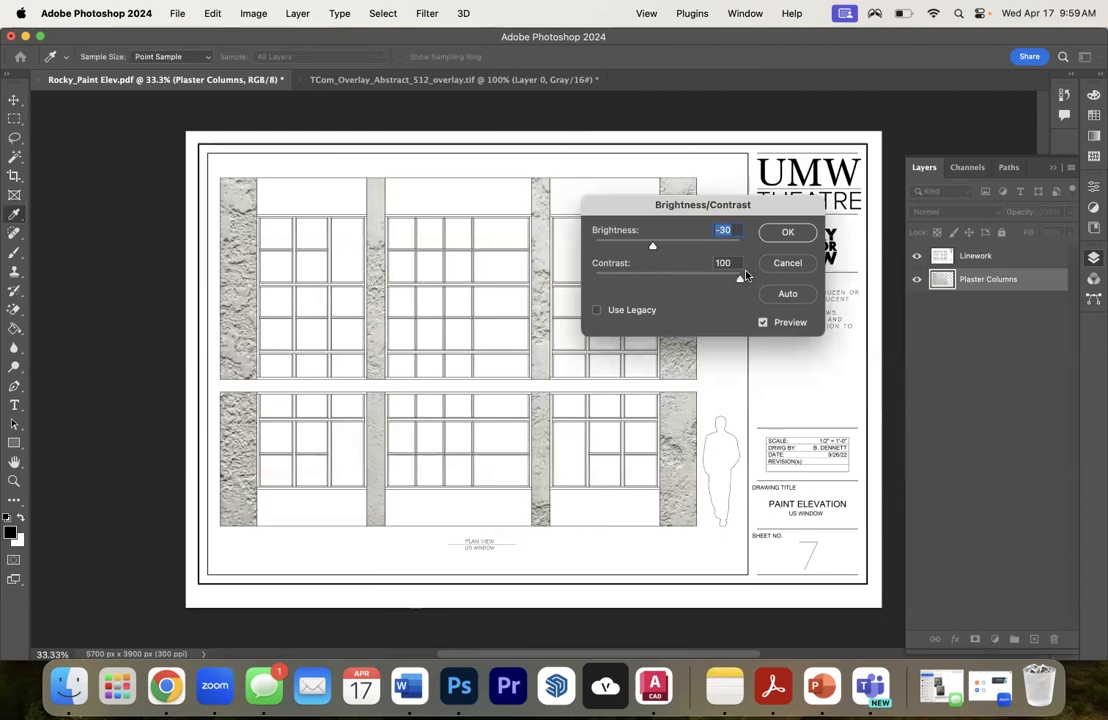
left_click_drag(740, 277, 654, 282)
left_click(787, 263)
key("v")
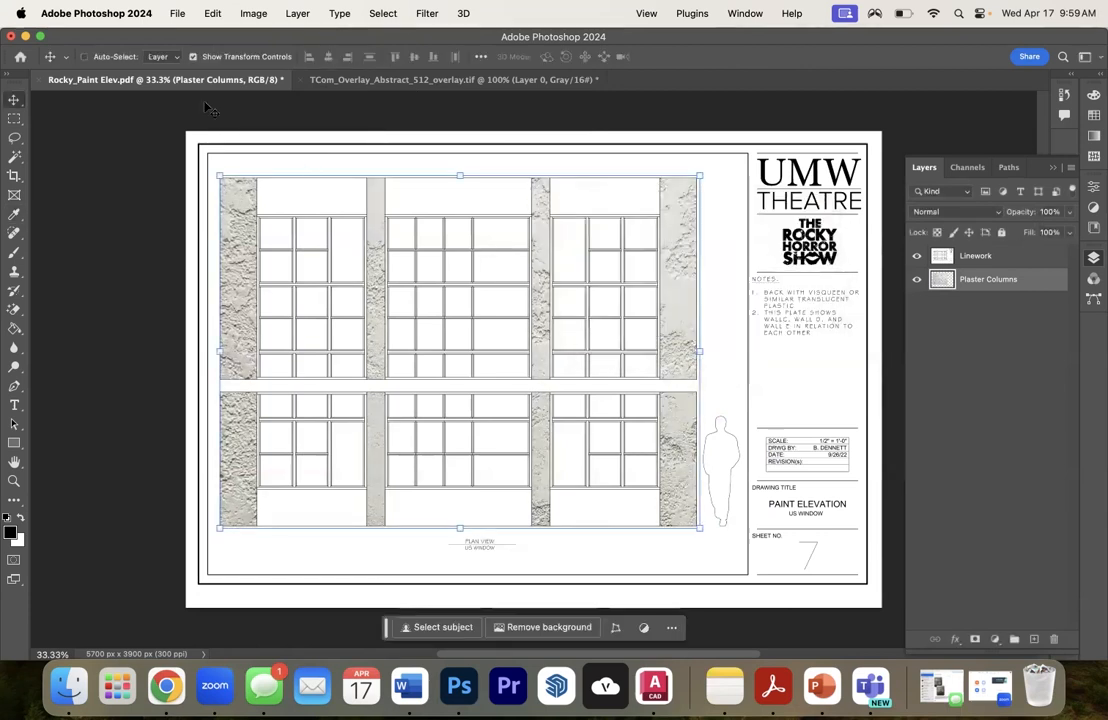
- Apply a Hue/Saturation adjustment to the Plaster Columns layer with saturation -6 and lightness -6
left_click(253, 13)
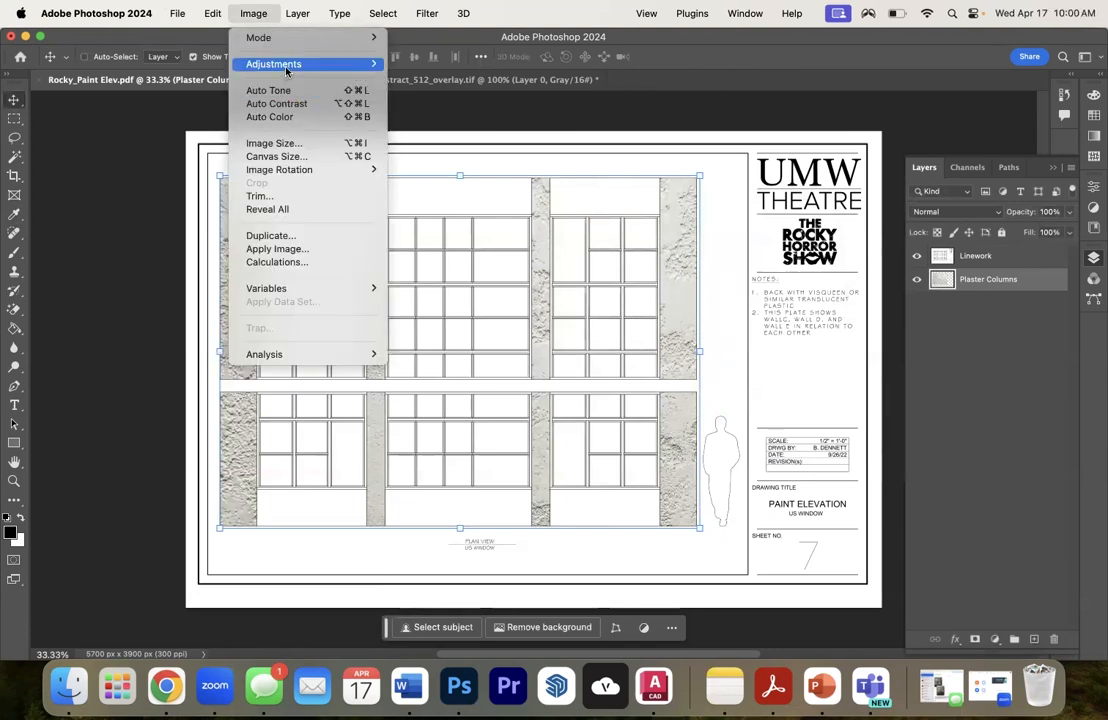
mouse_move(287, 64)
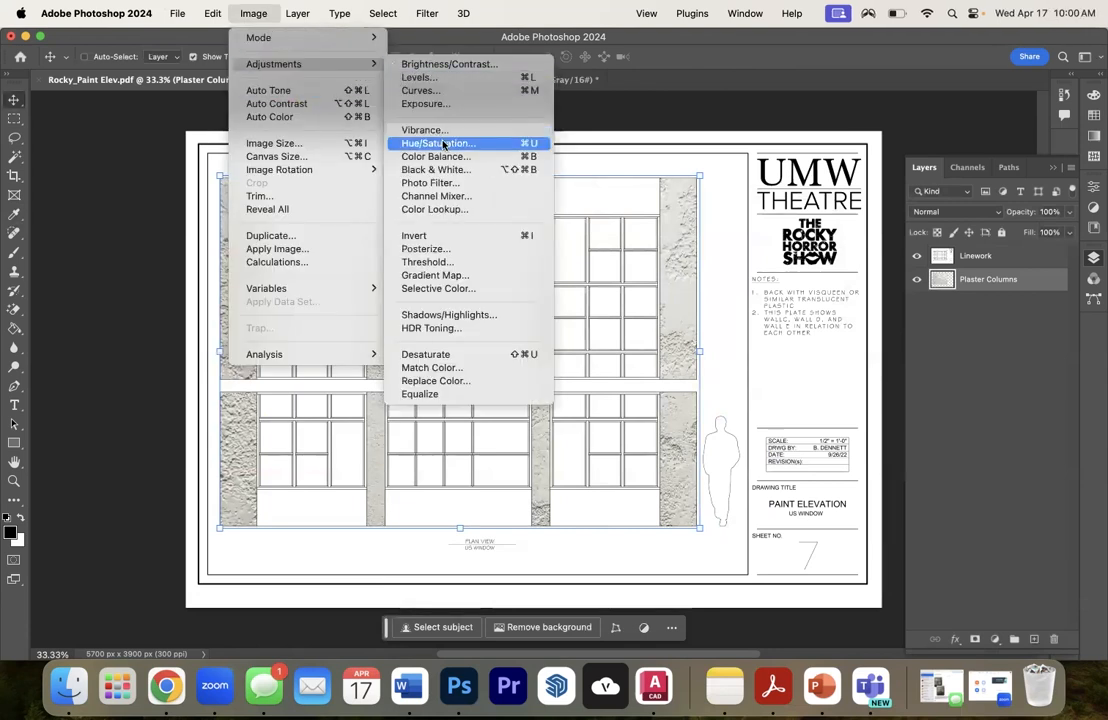
left_click(443, 145)
left_click_drag(767, 168, 962, 60)
left_click_drag(857, 195, 853, 230)
left_click(1021, 88)
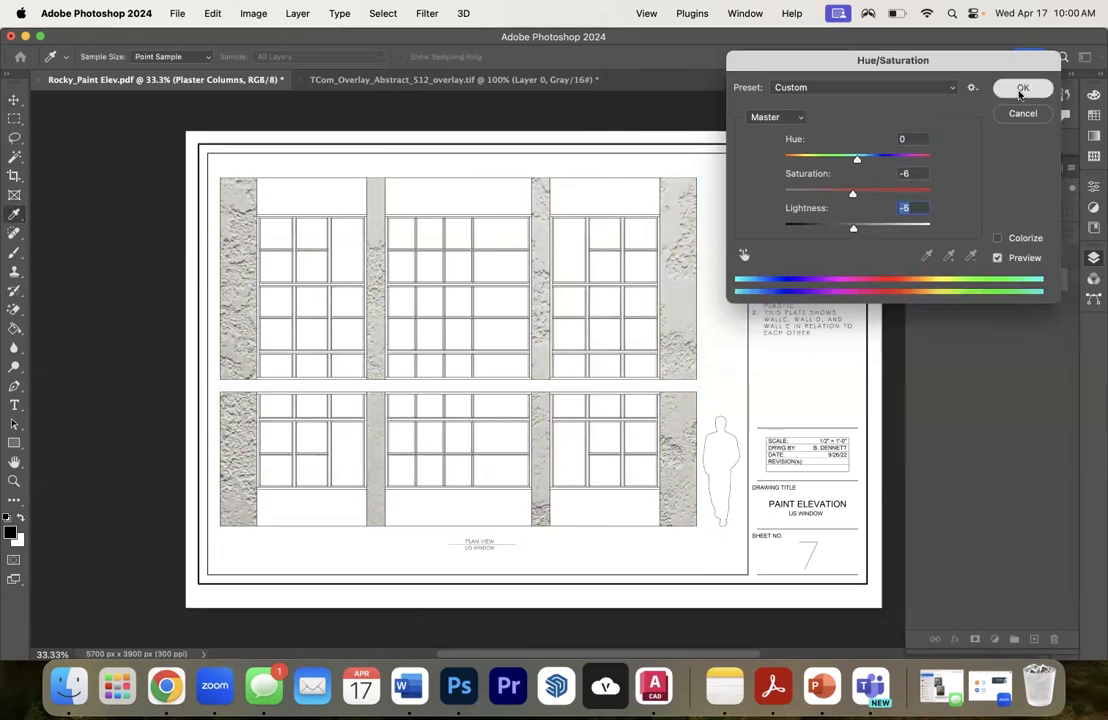
- Darken the Plaster Columns layer with an RGB Curves adjustment, lowering a shadow point and setting an upper point to input 169, output 141
left_click(253, 13)
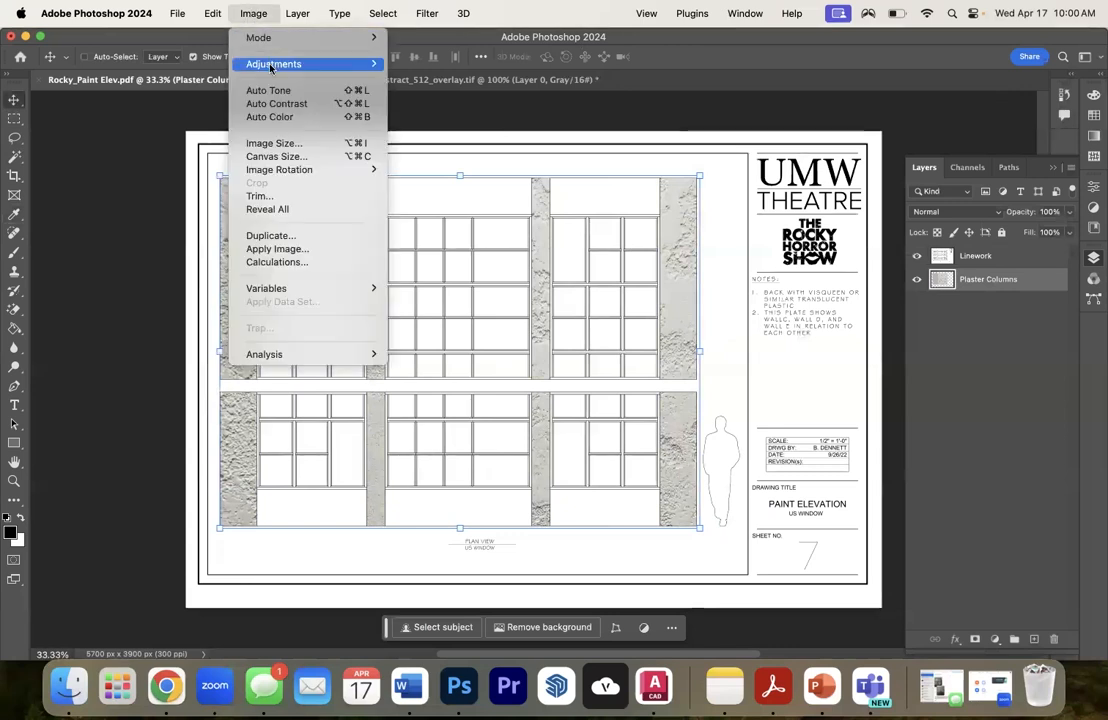
mouse_move(245, 63)
left_click(422, 90)
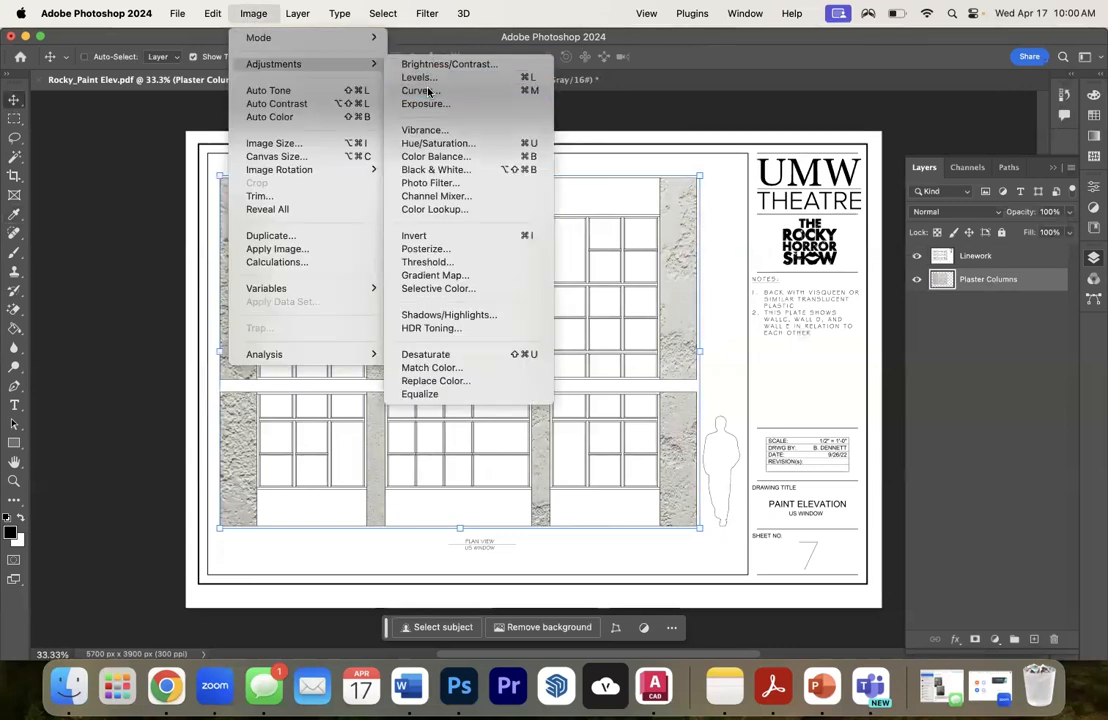
left_click_drag(816, 117, 872, 54)
left_click_drag(801, 254, 812, 263)
left_click_drag(896, 183, 877, 178)
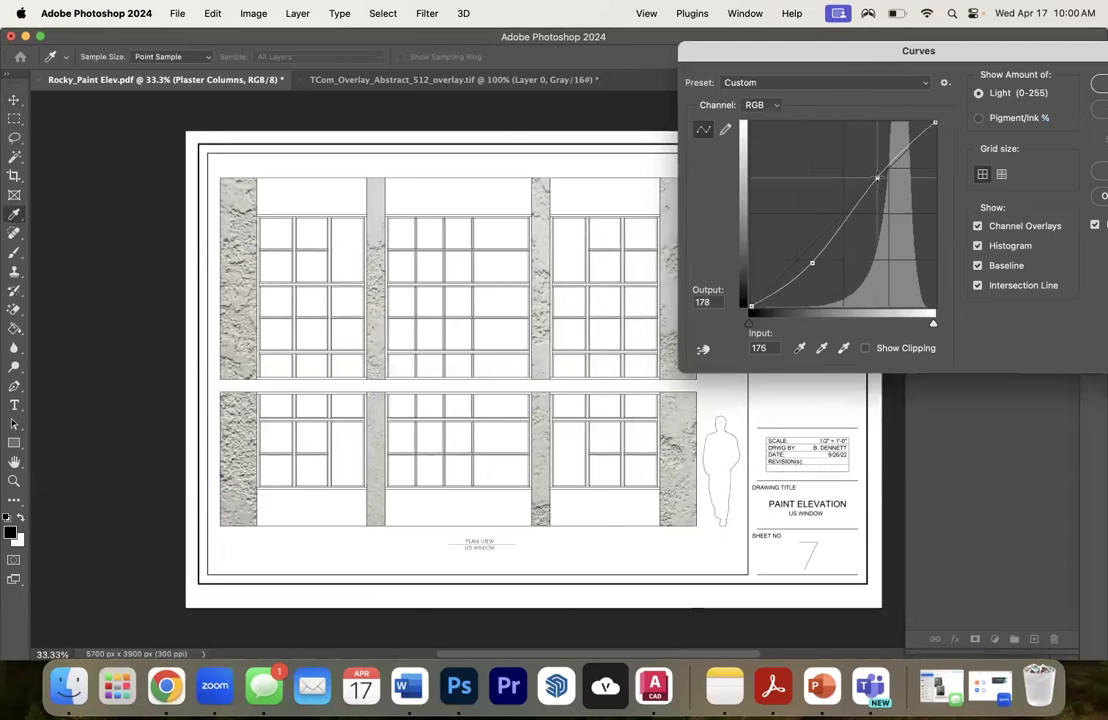
left_click_drag(816, 263, 836, 263)
left_click_drag(875, 178, 872, 204)
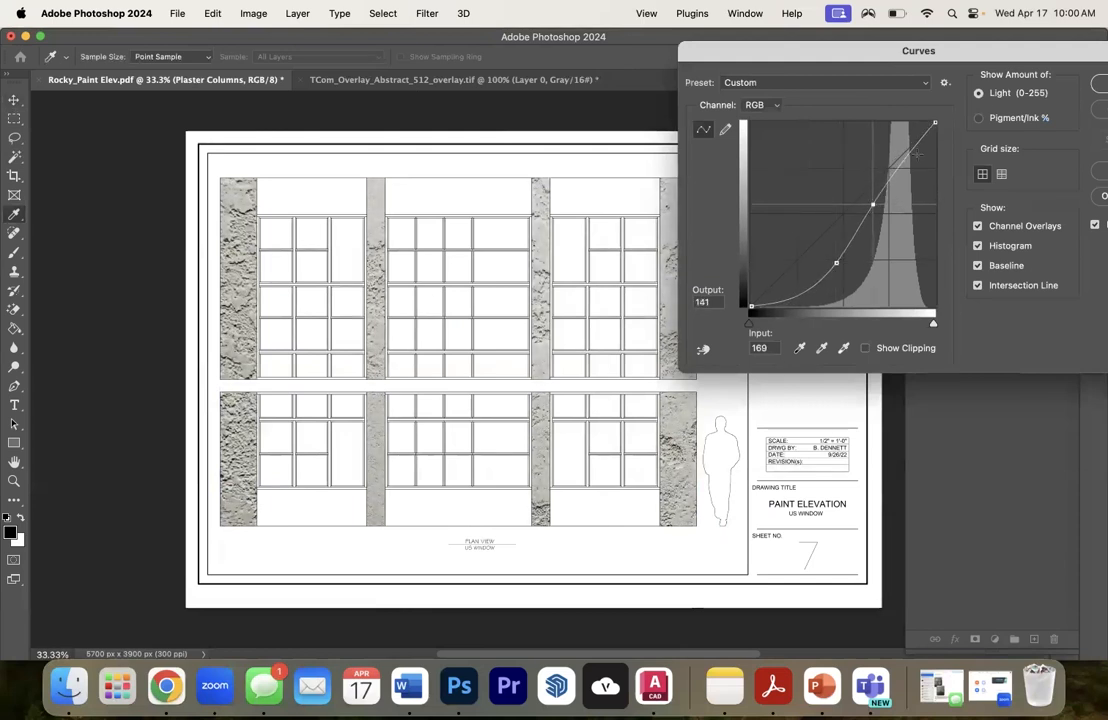
left_click_drag(1025, 55, 838, 61)
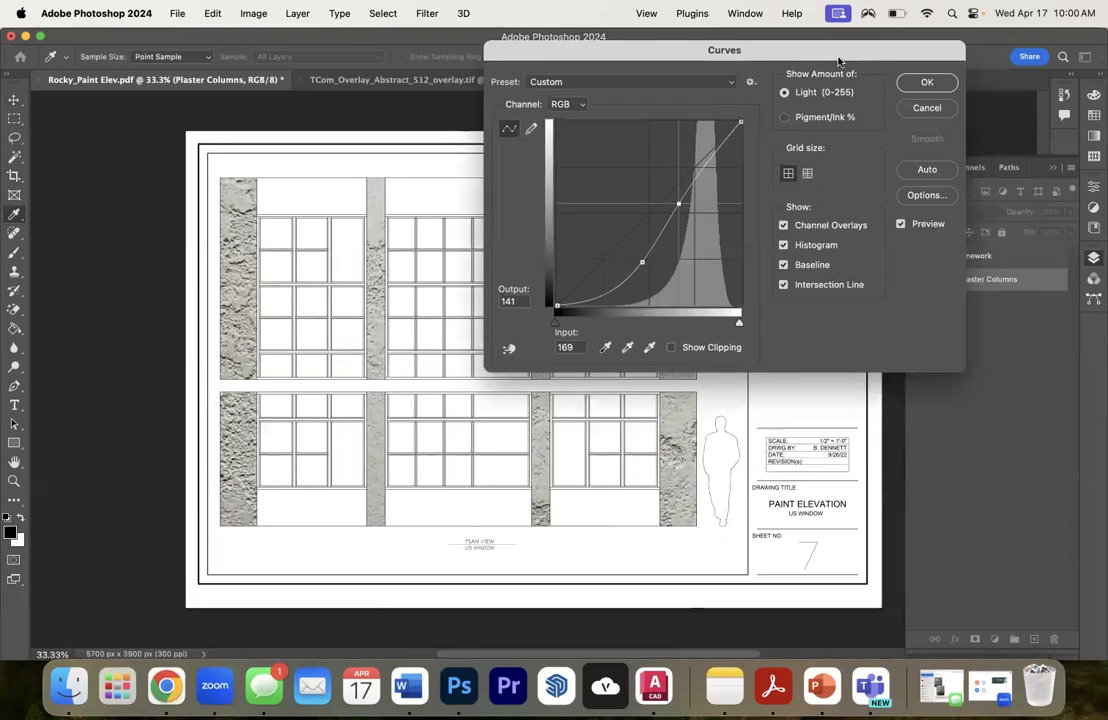
left_click(928, 86)
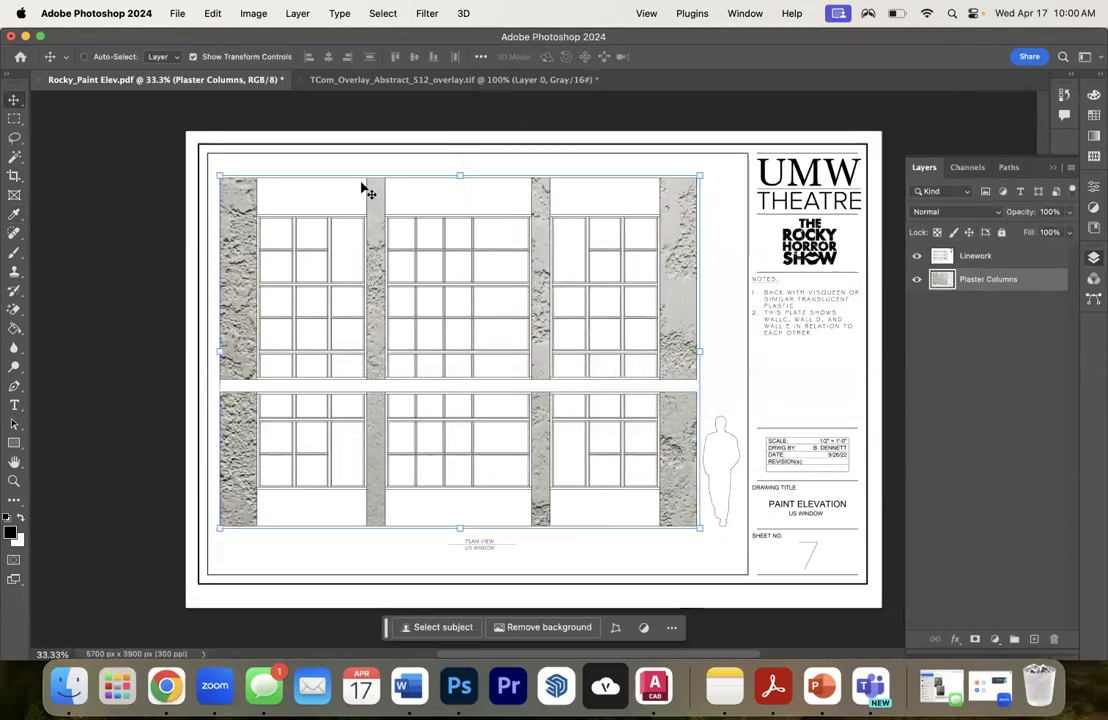
- Switch to Chrome and change the Google image search from plaster to "concrete texture"
left_click(166, 686)
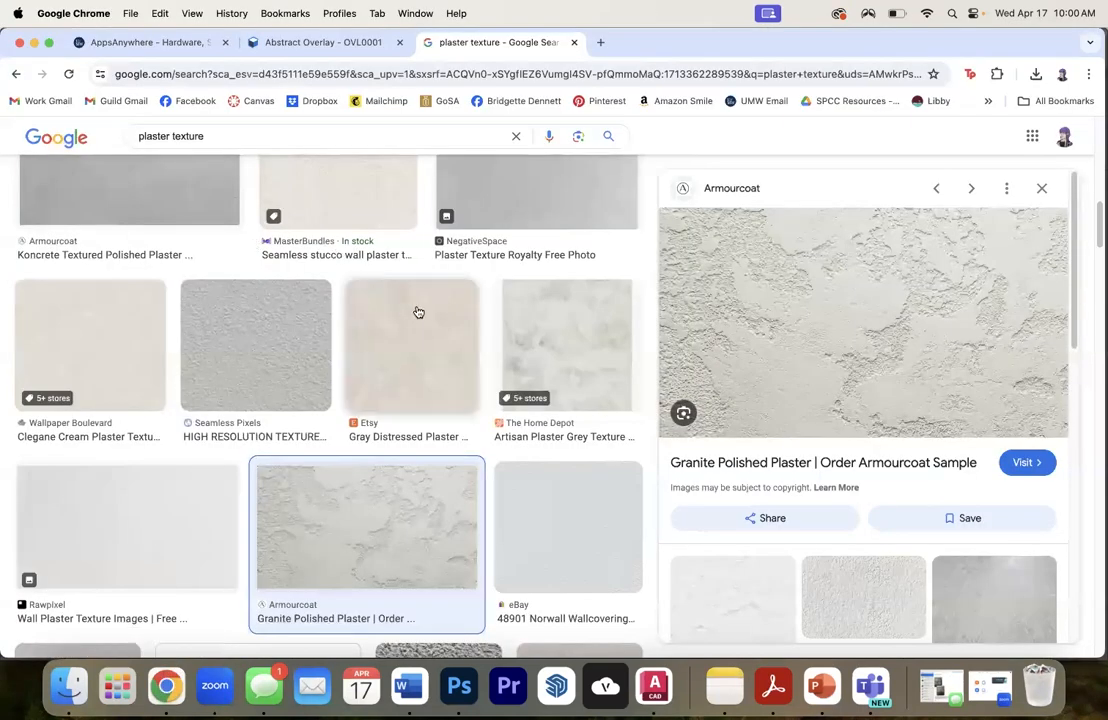
scroll(546, 346, "down", 3)
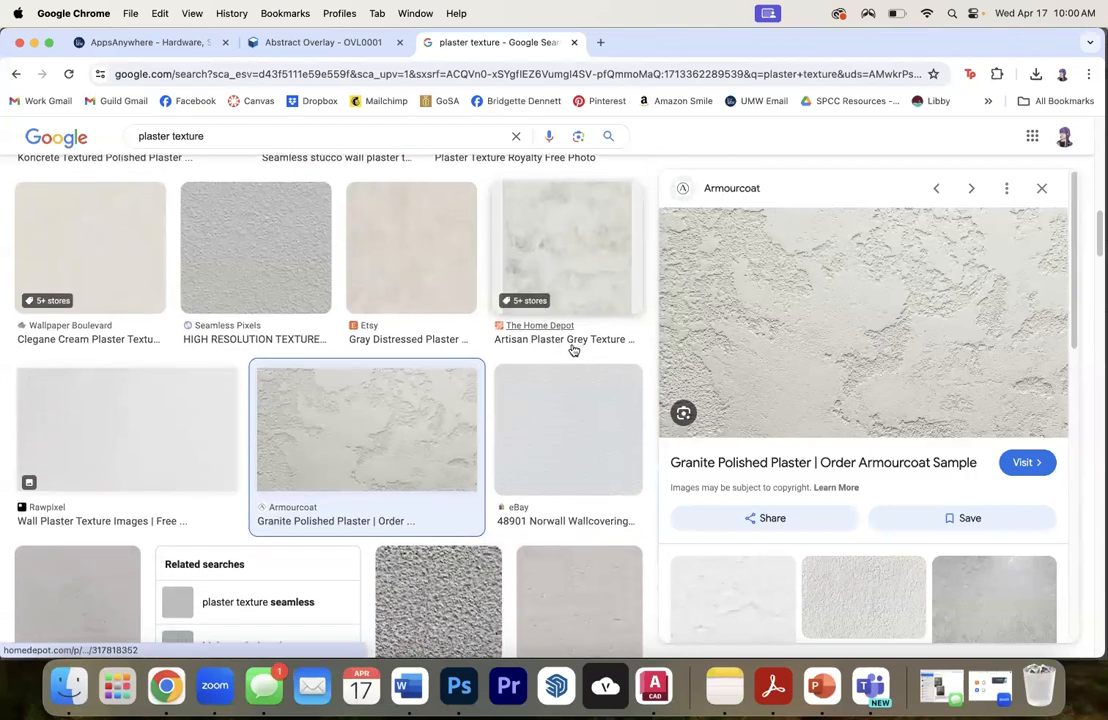
scroll(570, 346, "down", 3)
scroll(565, 340, "up", 10)
double_click(156, 152)
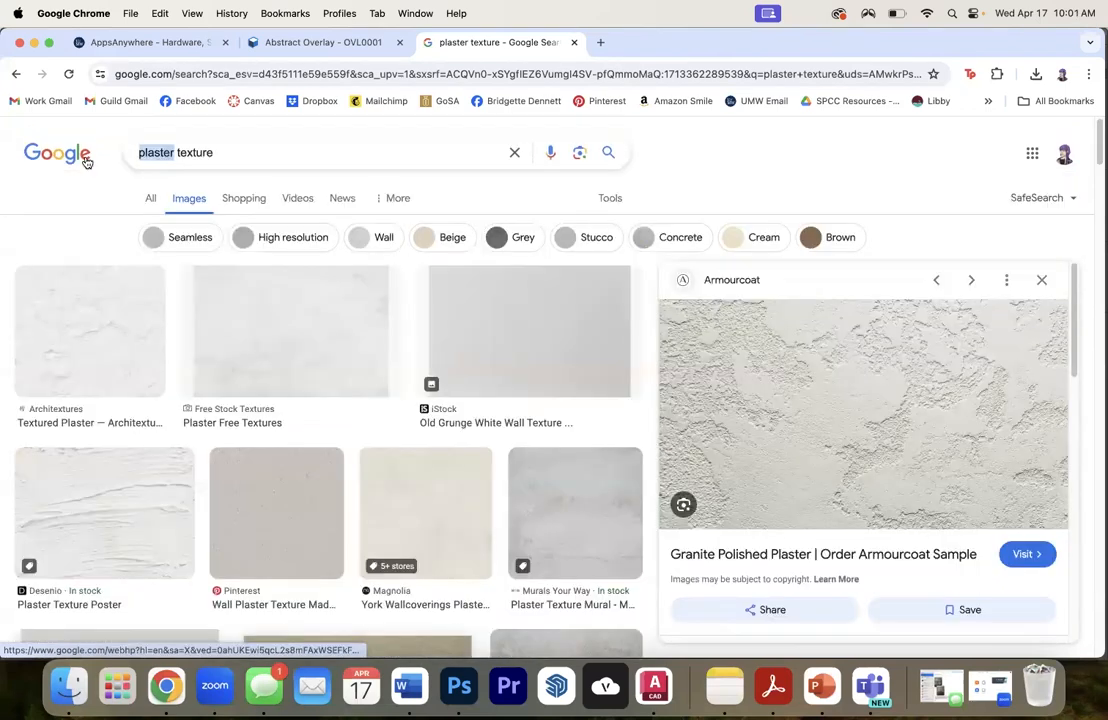
type("concrete")
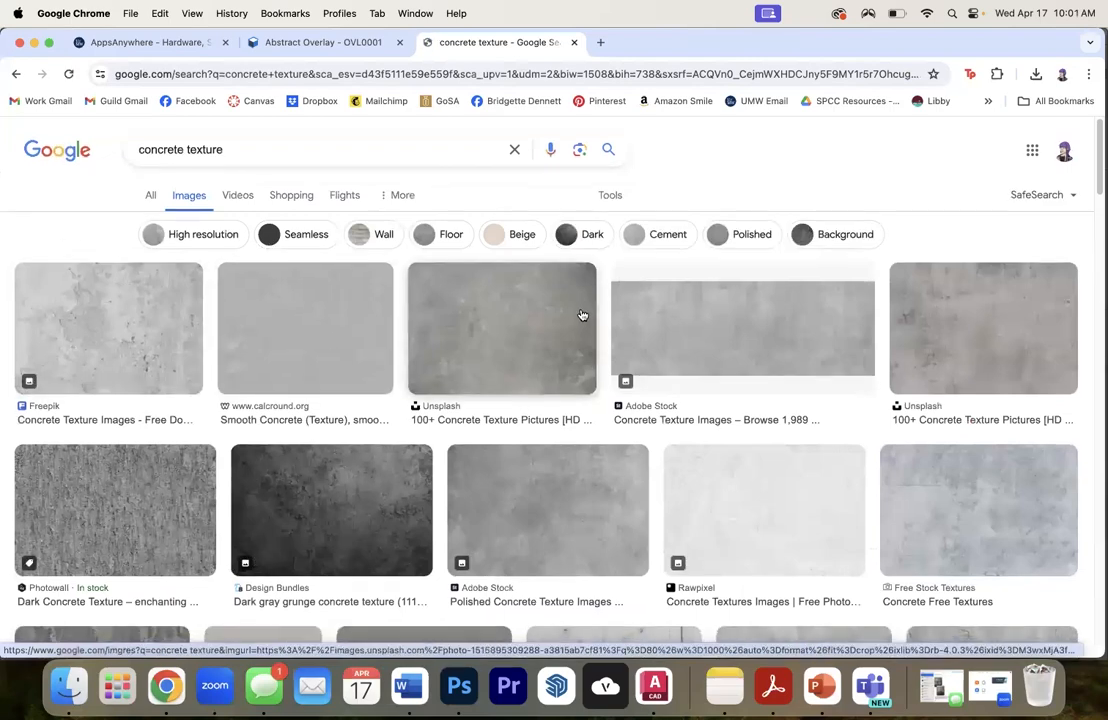
- Browse the concrete texture results and copy the dark, pitted "Texture of concrete on Craiyon" image
scroll(575, 310, "down", 5)
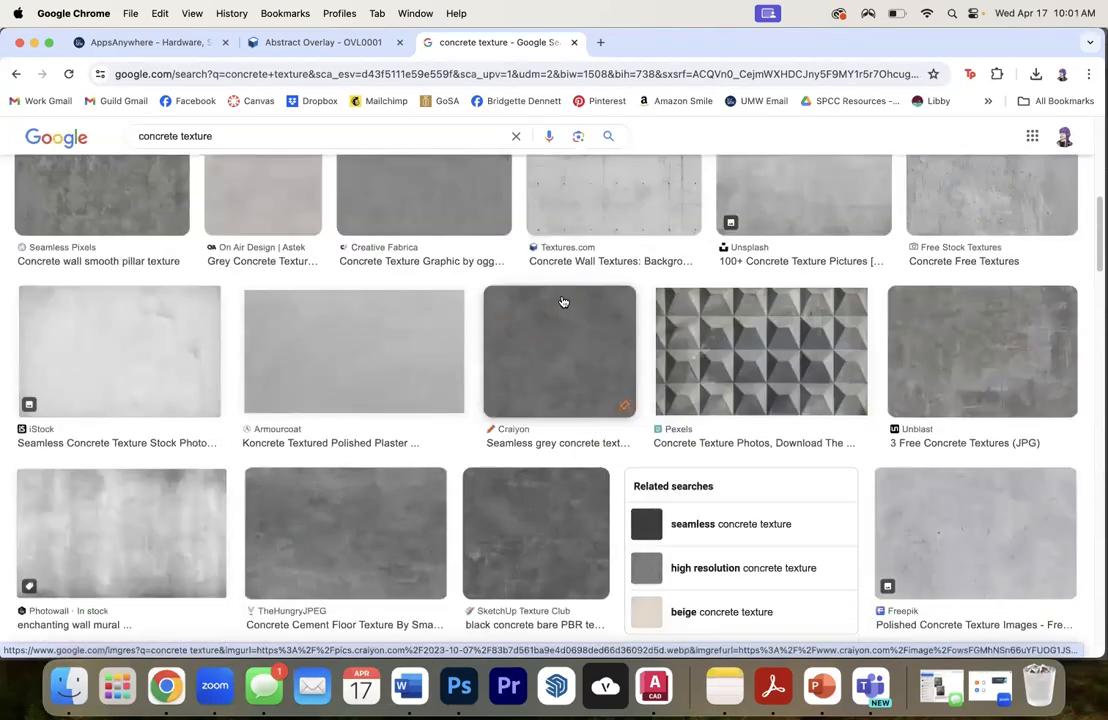
scroll(563, 301, "down", 6)
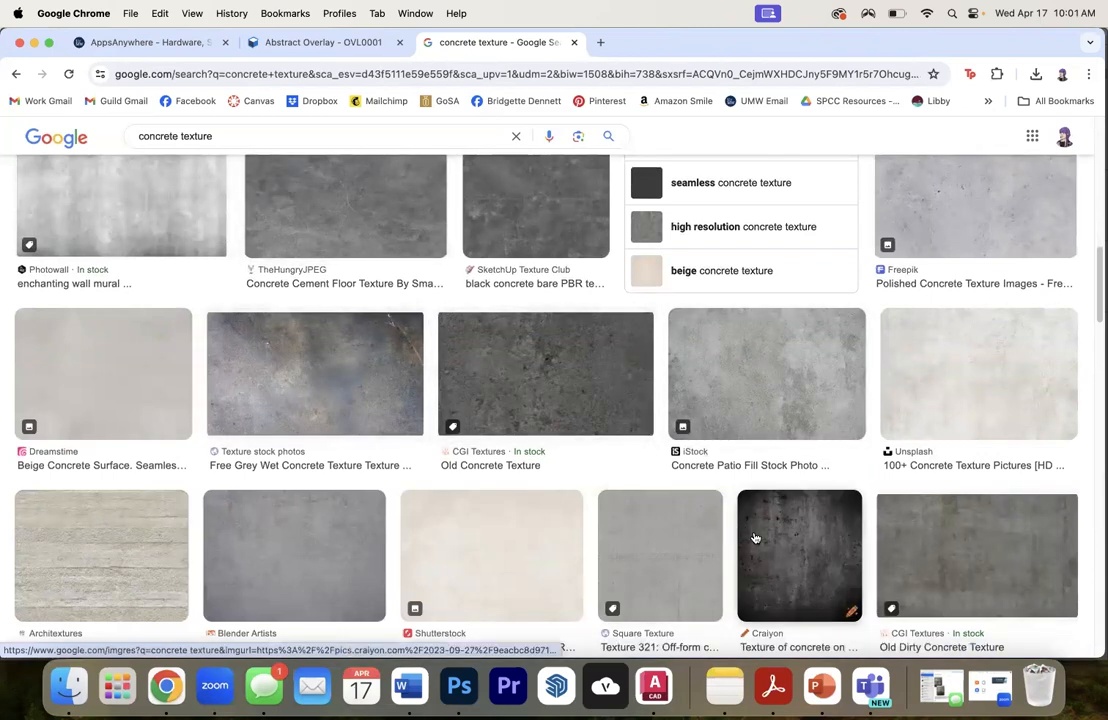
left_click(787, 527)
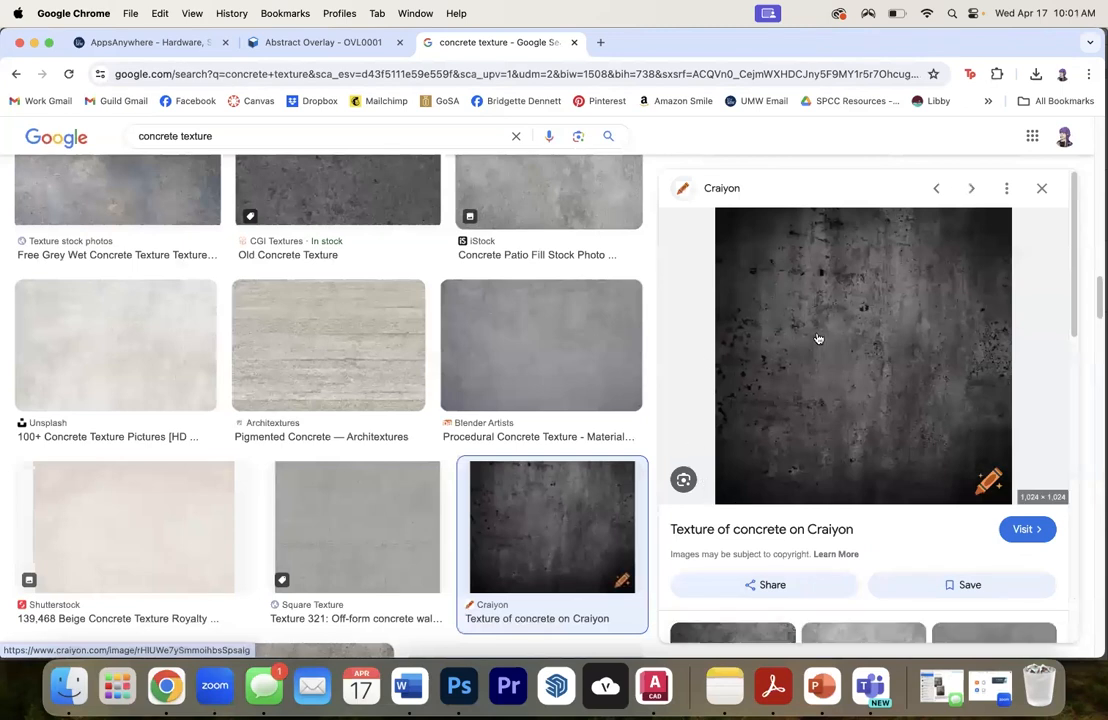
scroll(791, 359, "down", 3)
left_click(732, 485)
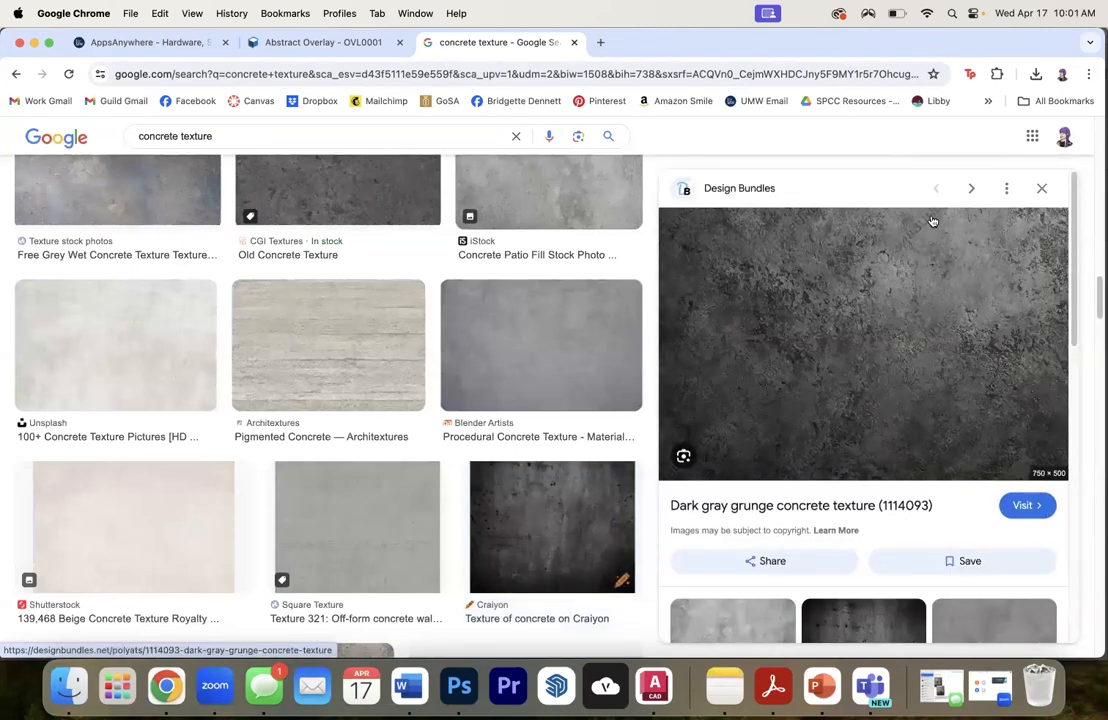
left_click(850, 610)
scroll(803, 336, "down", 6)
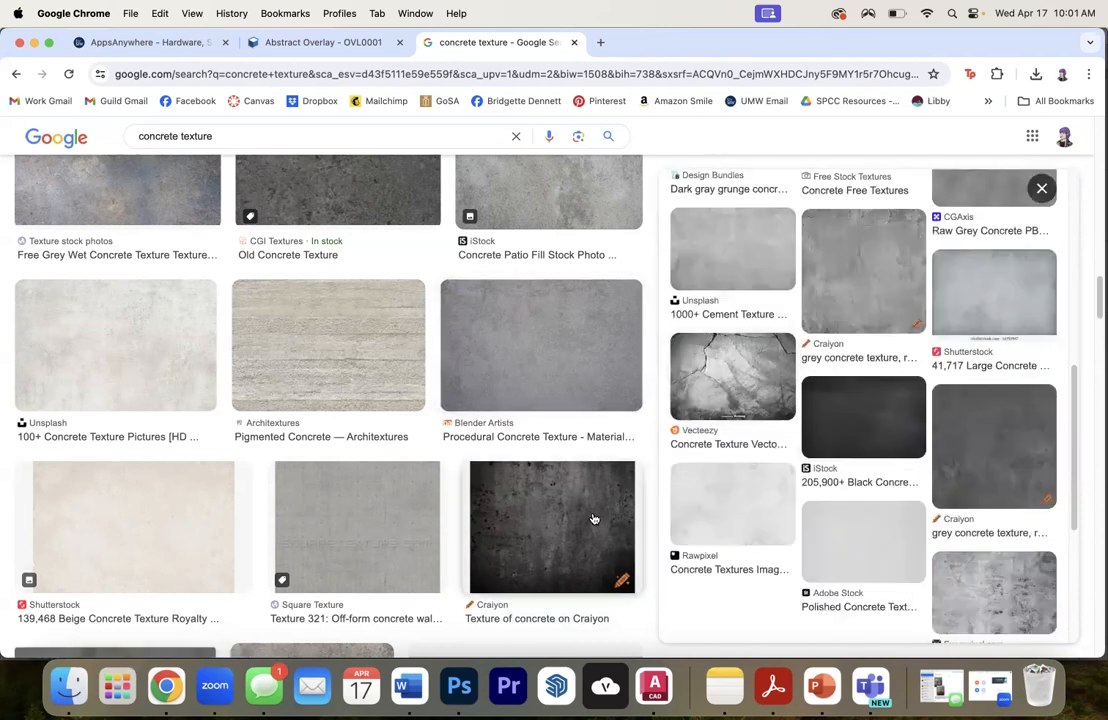
scroll(760, 410, "up", 6)
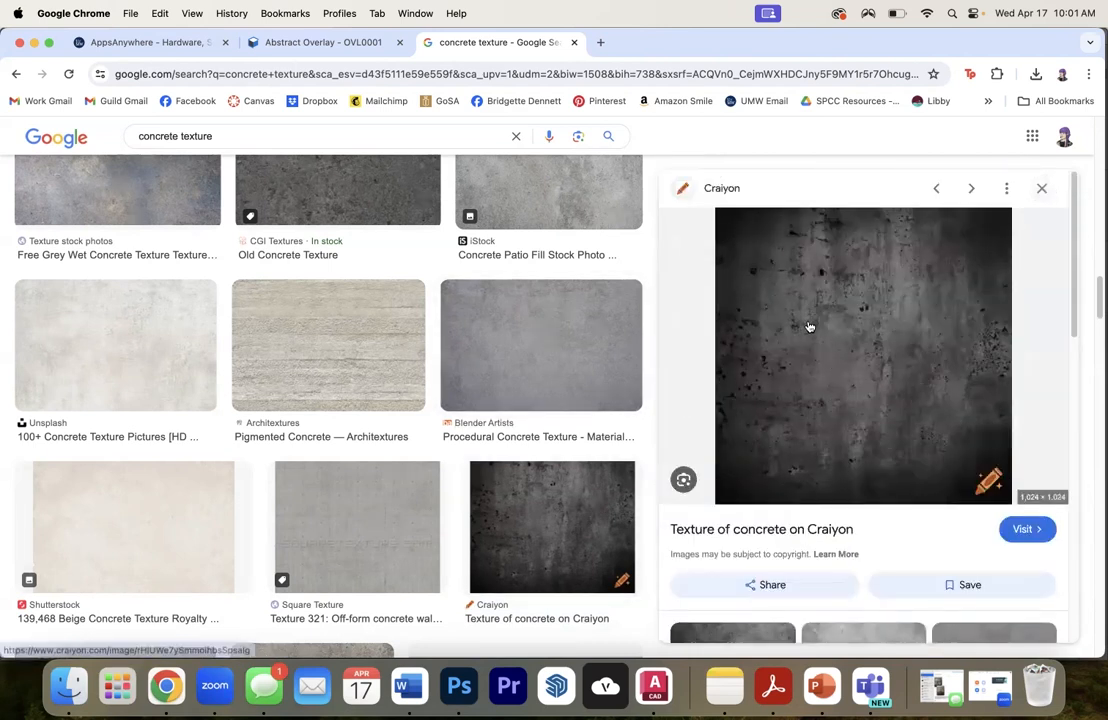
right_click(810, 326)
left_click(850, 482)
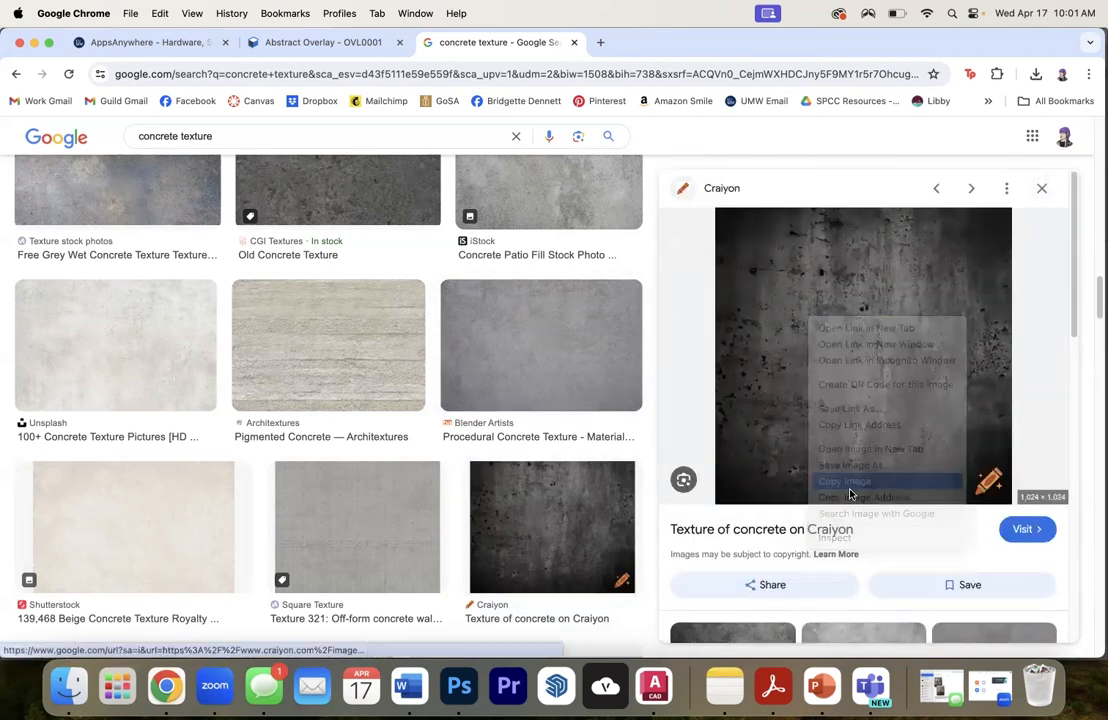
- Switch to Photoshop, paste the concrete image above Plaster Columns, and scale it to about 384% width and 327% height, covering the pillars
left_click(459, 686)
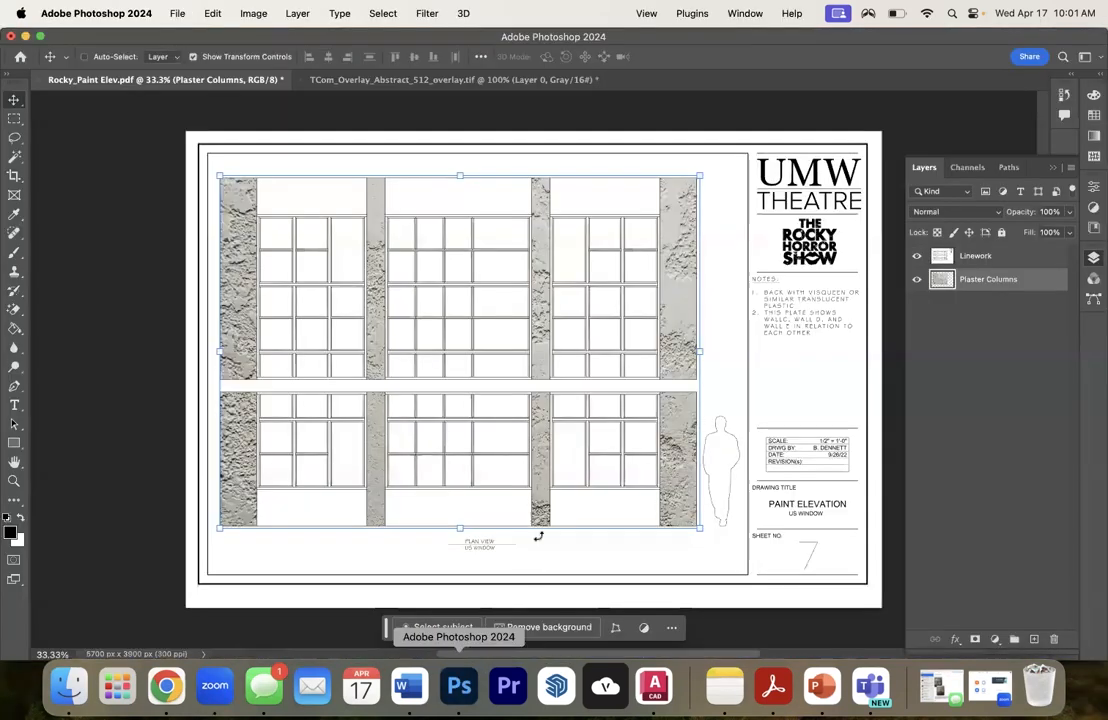
key("super+v")
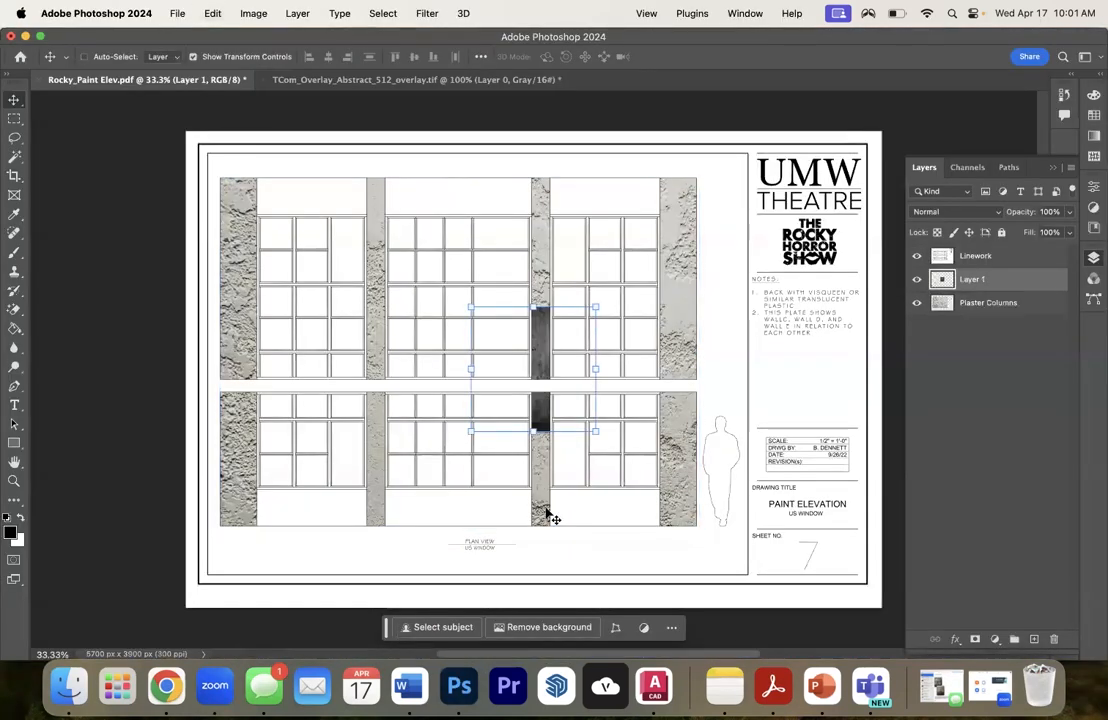
left_click_drag(595, 307, 699, 190)
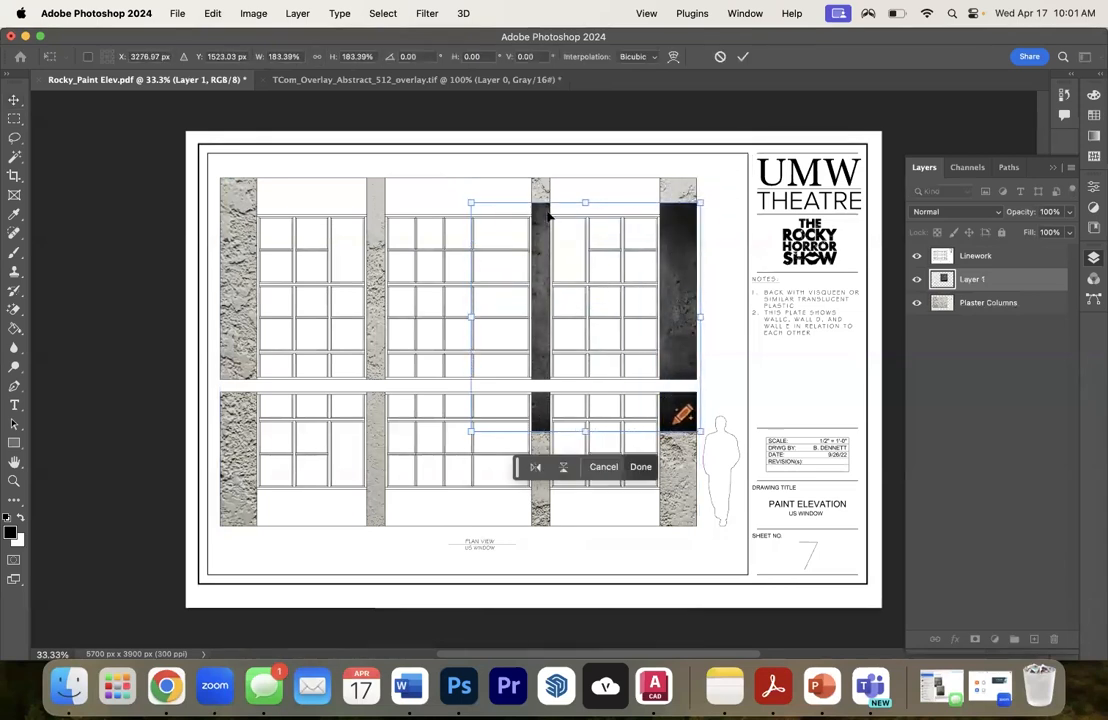
left_click_drag(472, 205, 220, 176)
left_click_drag(460, 430, 487, 582)
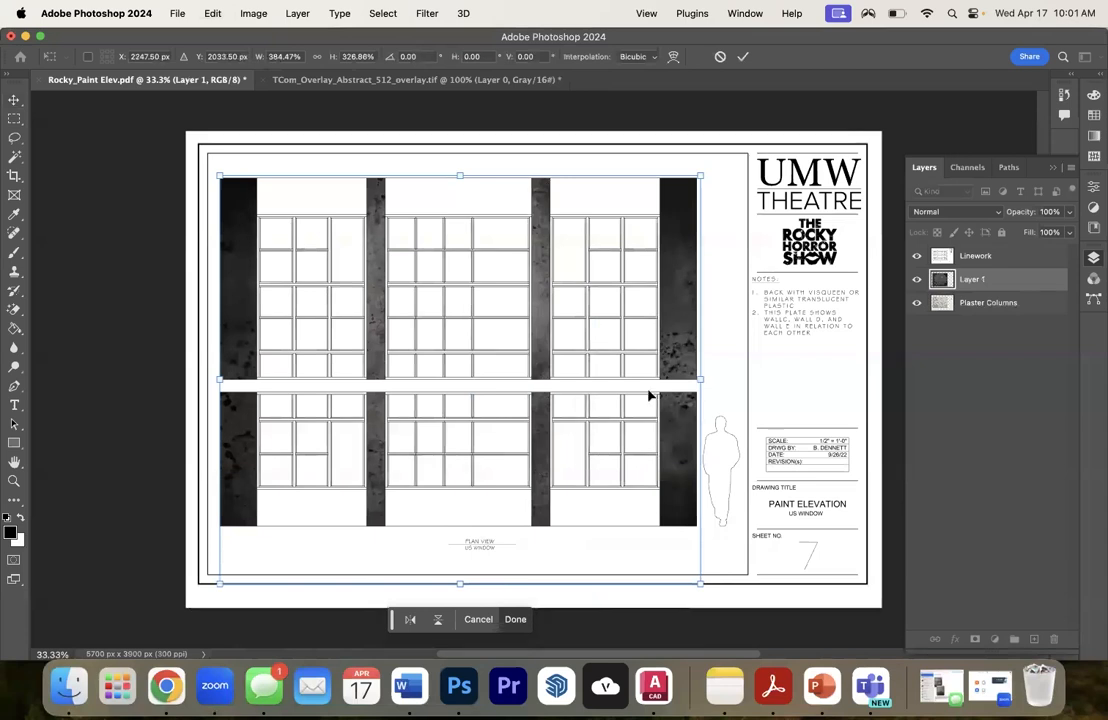
key("Return")
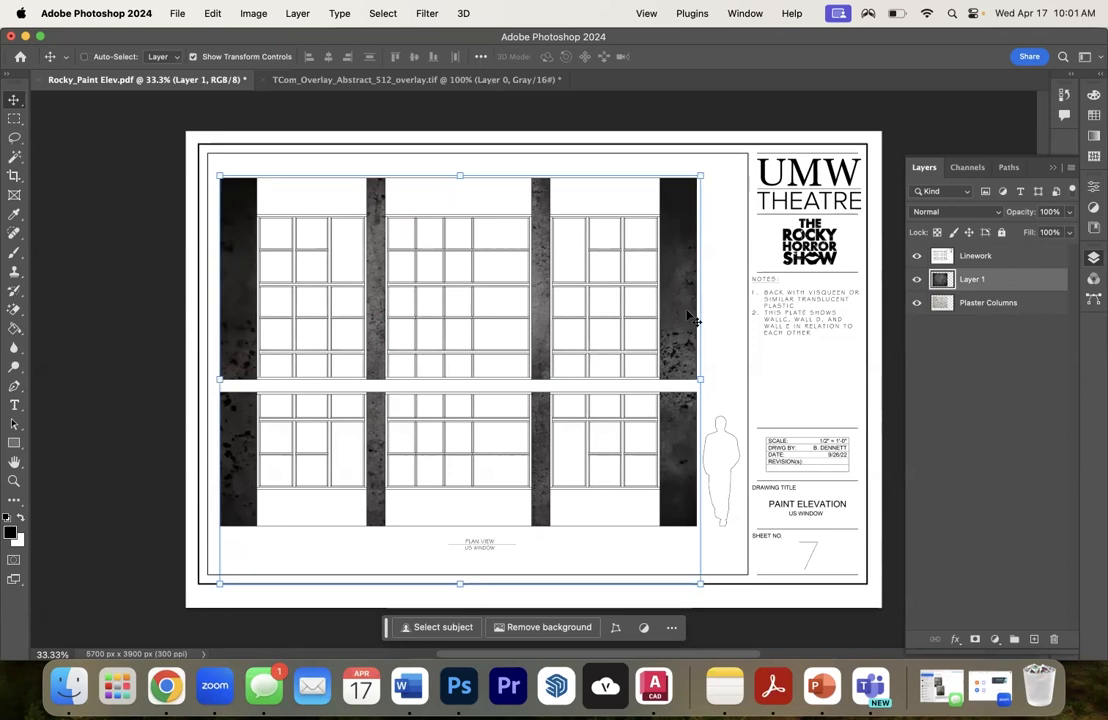
- Rename the pasted concrete layer as "Conrete Overlay" and make it the active layer
double_click(973, 280)
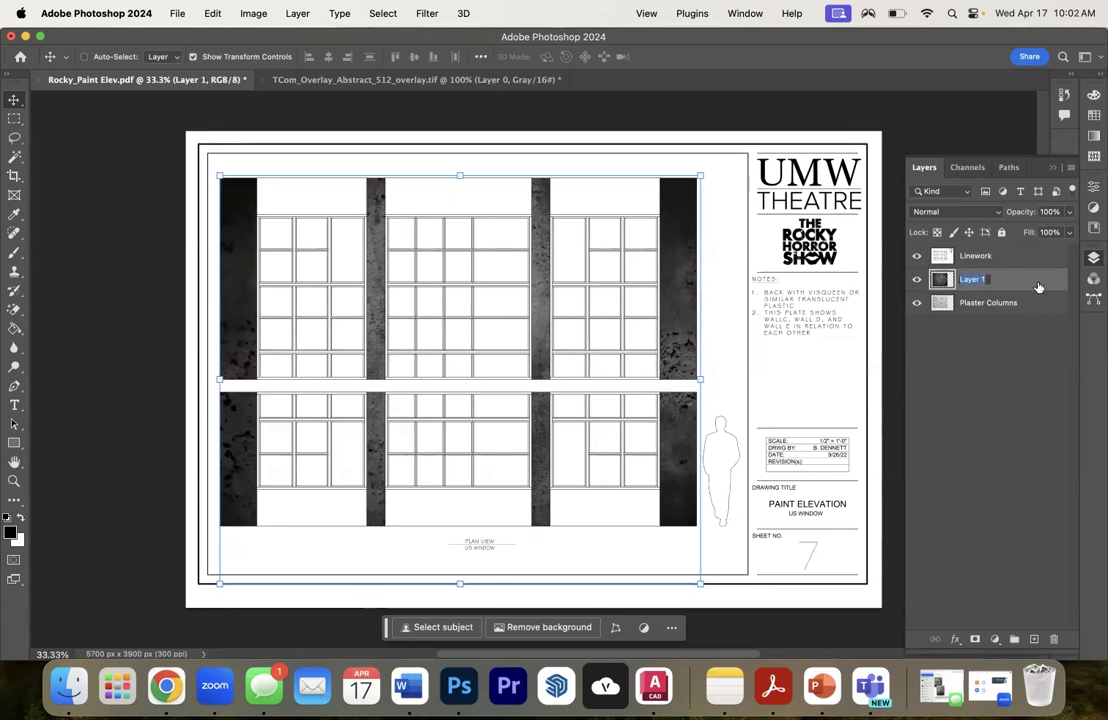
type("Concrete")
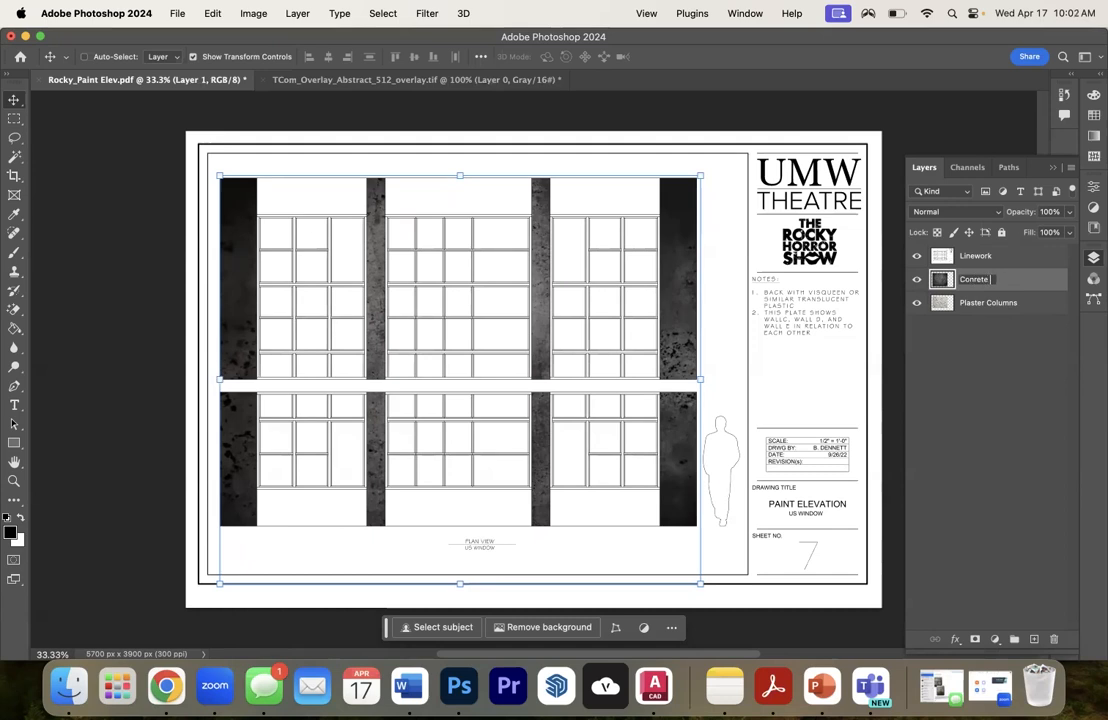
type(" Overlay")
left_click_drag(974, 279, 1080, 298)
left_click(1005, 364)
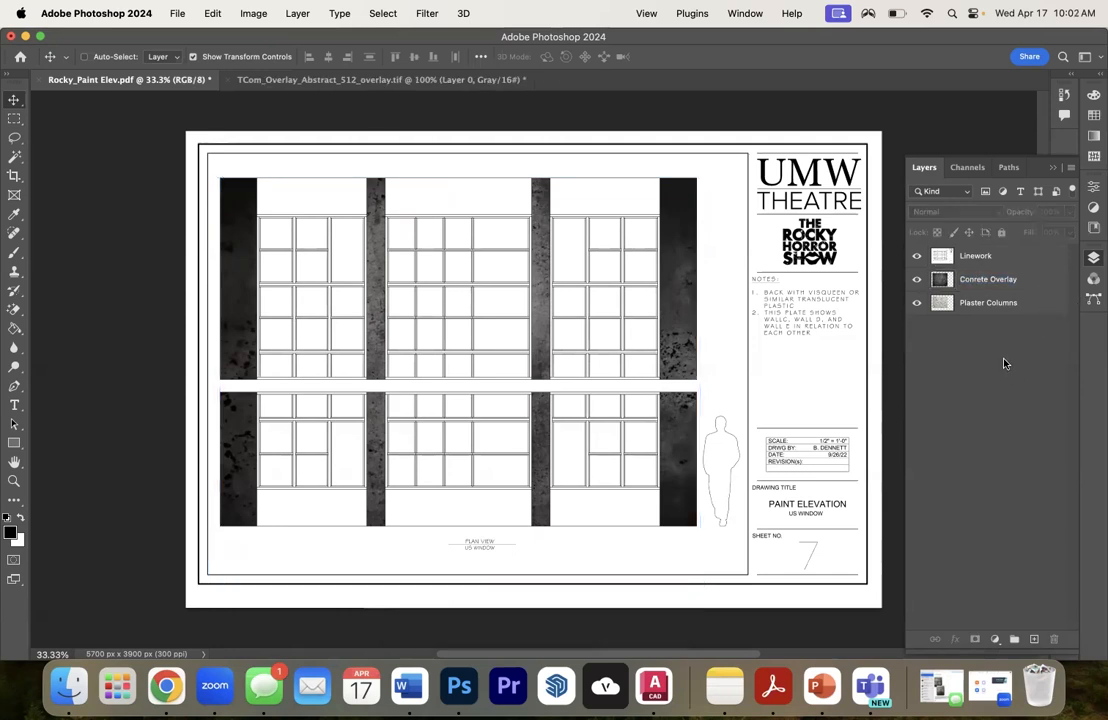
left_click(994, 283)
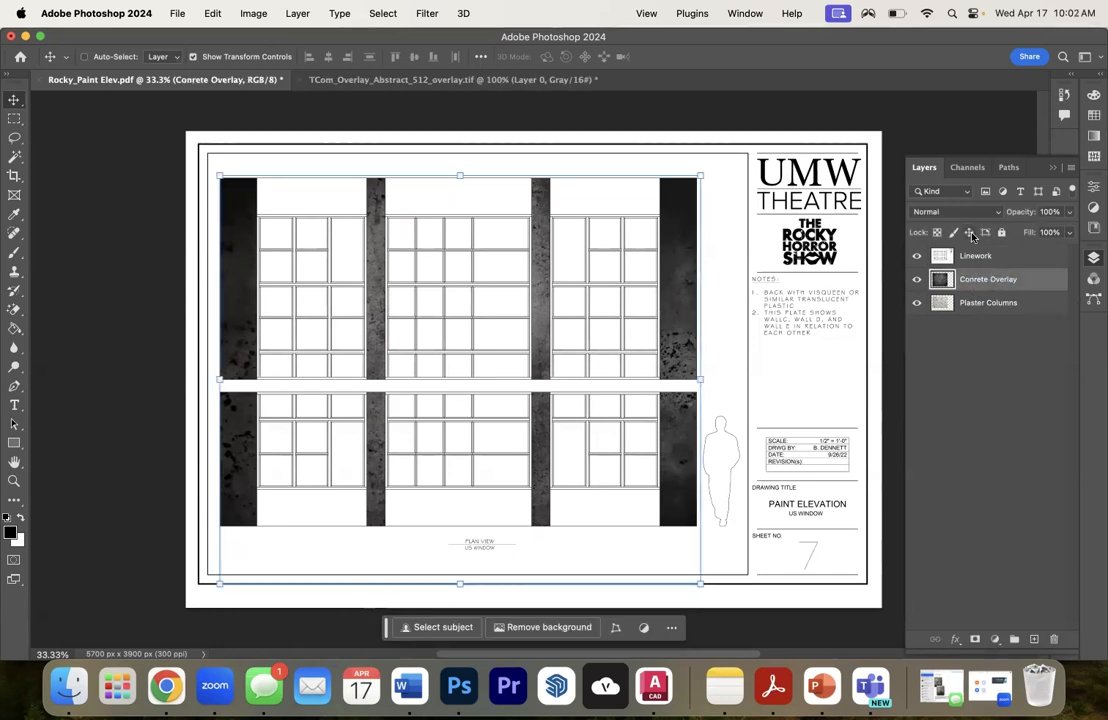
- Set the concrete overlay layer's blend mode to Multiply and its opacity to 58%
left_click(962, 214)
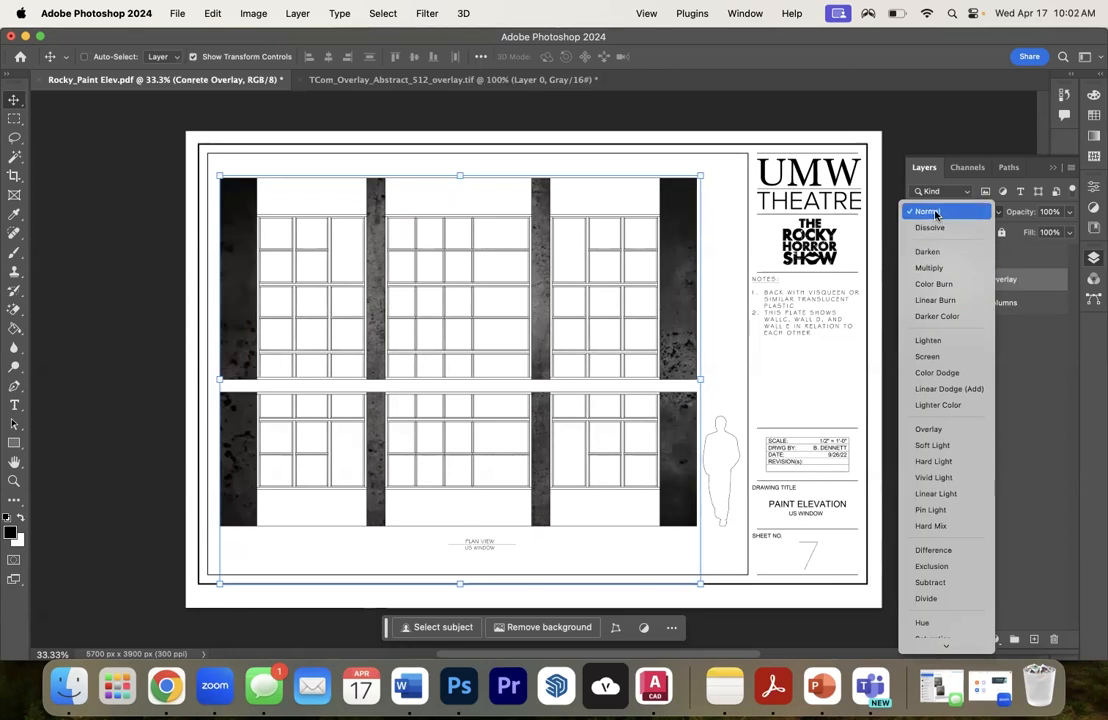
left_click(935, 267)
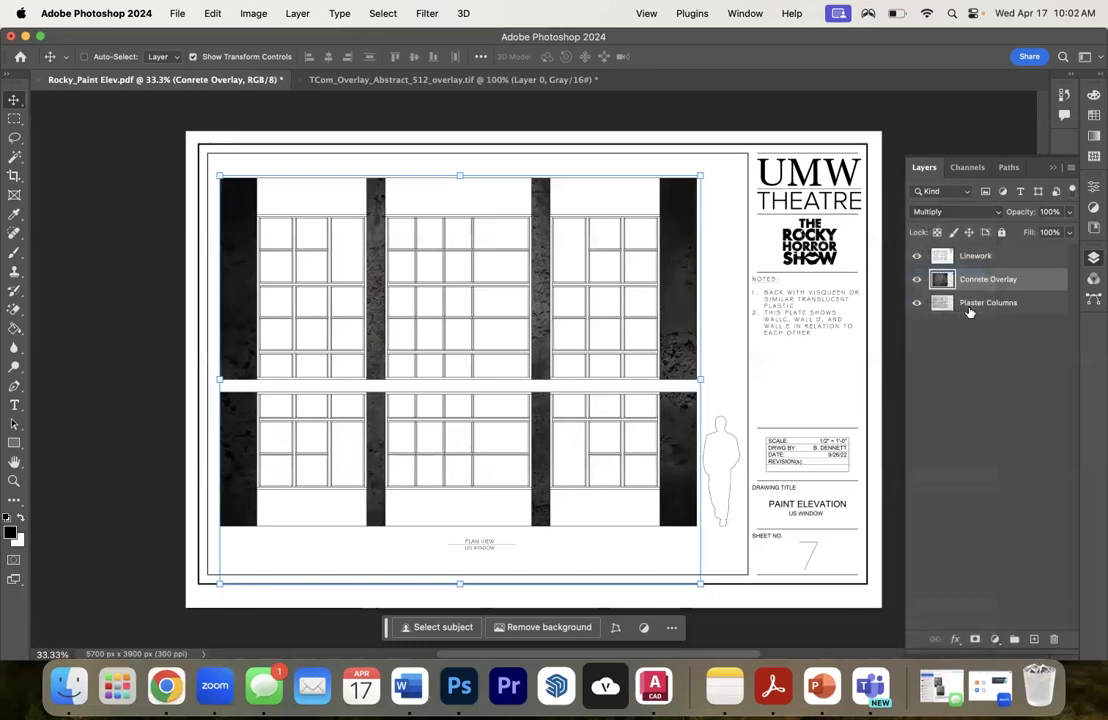
left_click(1069, 212)
left_click_drag(1066, 232, 1039, 230)
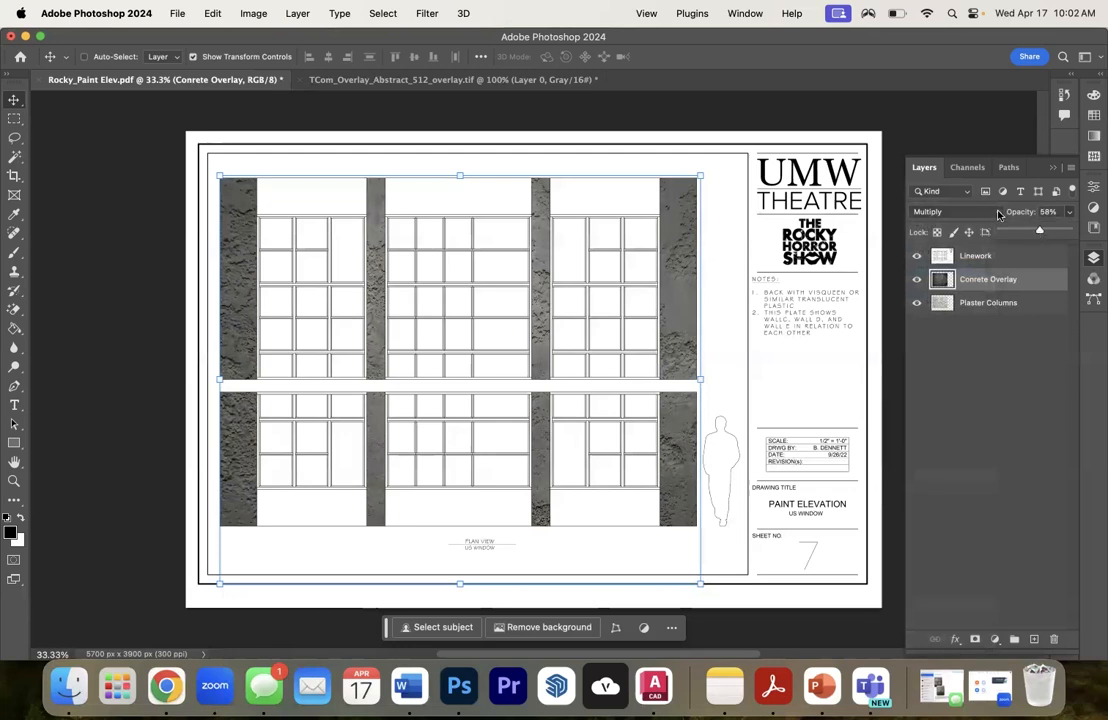
left_click(998, 214)
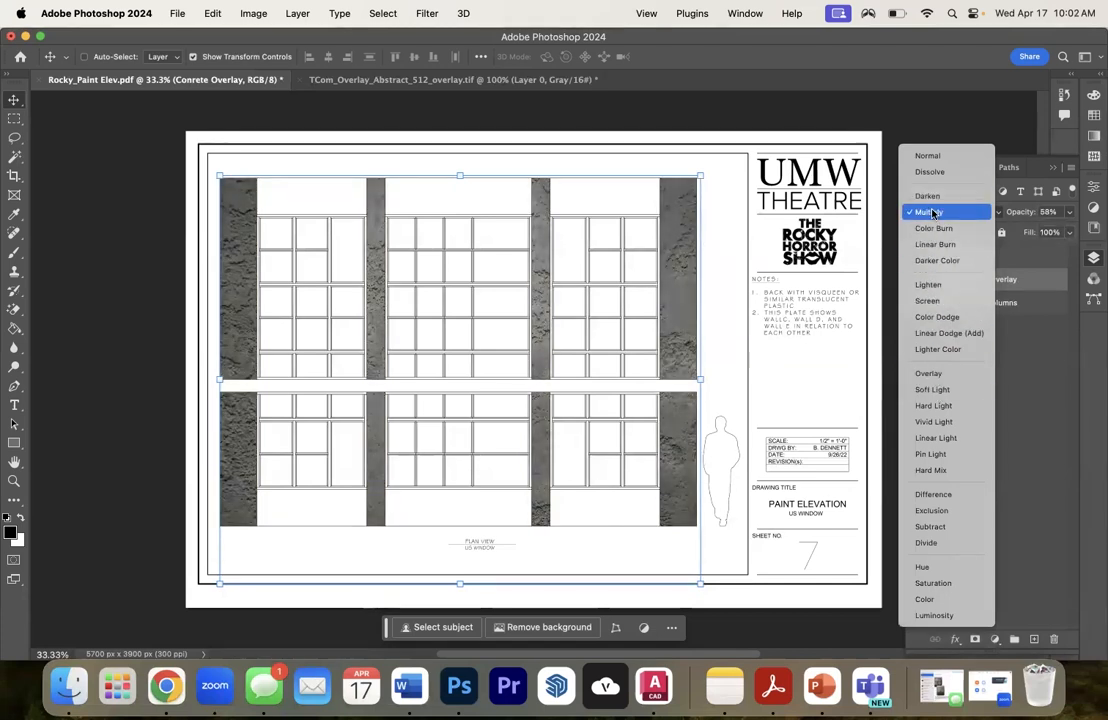
left_click(933, 212)
left_click(986, 437)
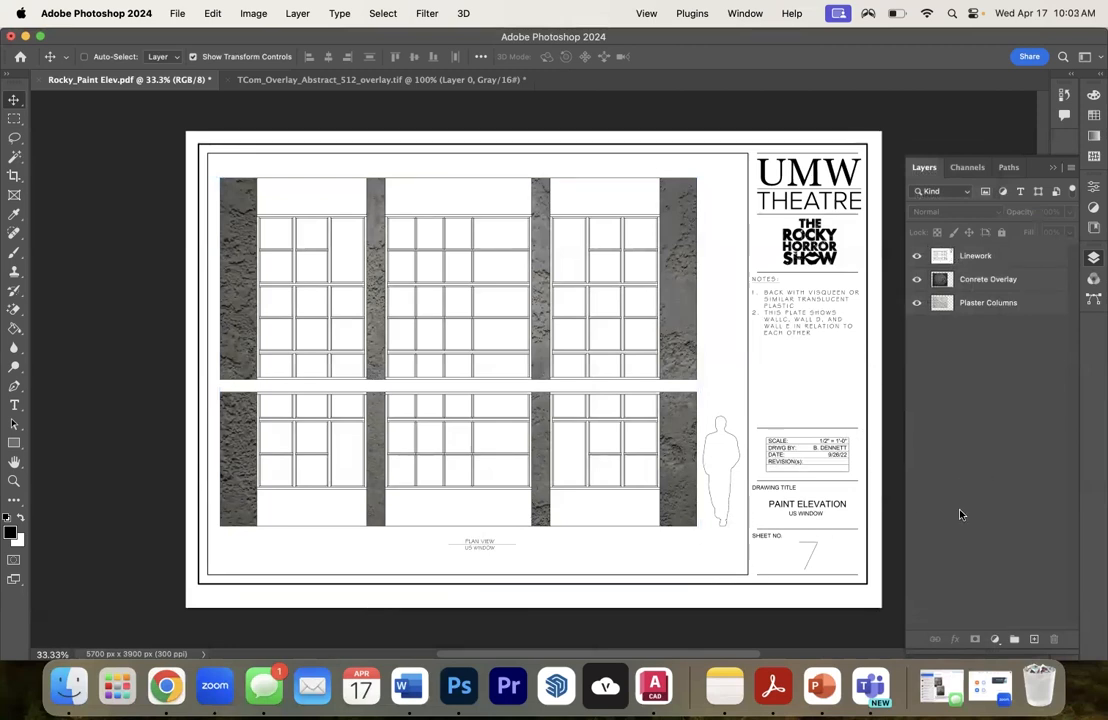
- Undo the concrete overlay's opacity, blending, naming, scaling and pasting, back to the Plaster Columns layer alone
key("super+z")
key("super+z")
key("super+z")
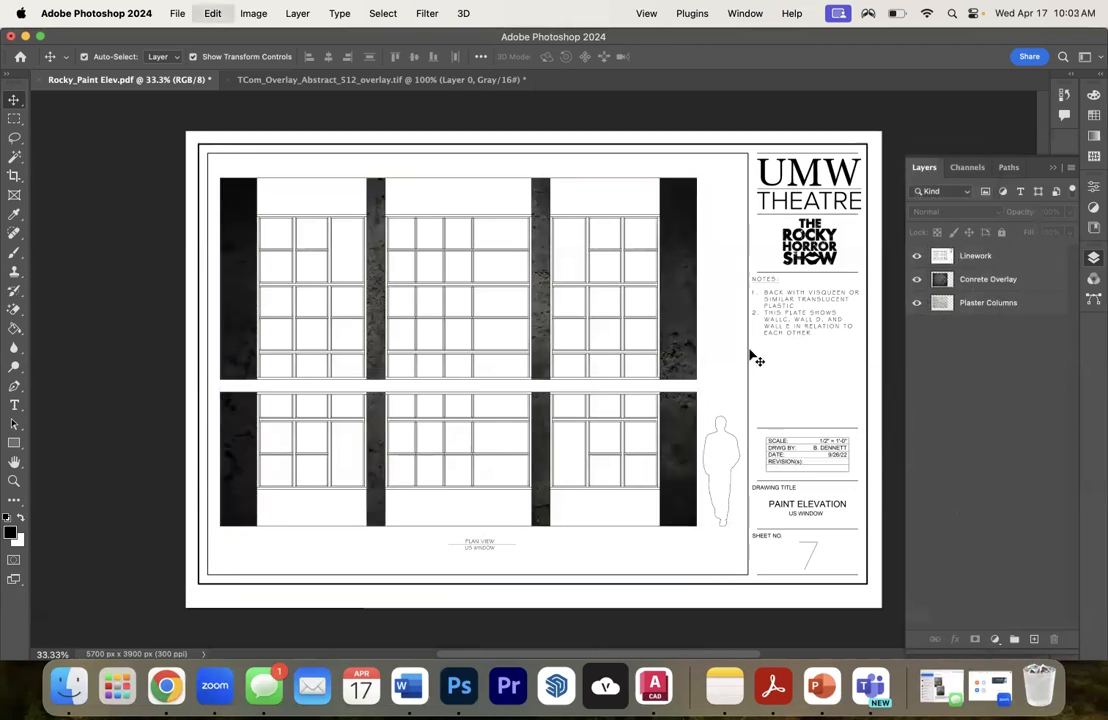
key("super+z")
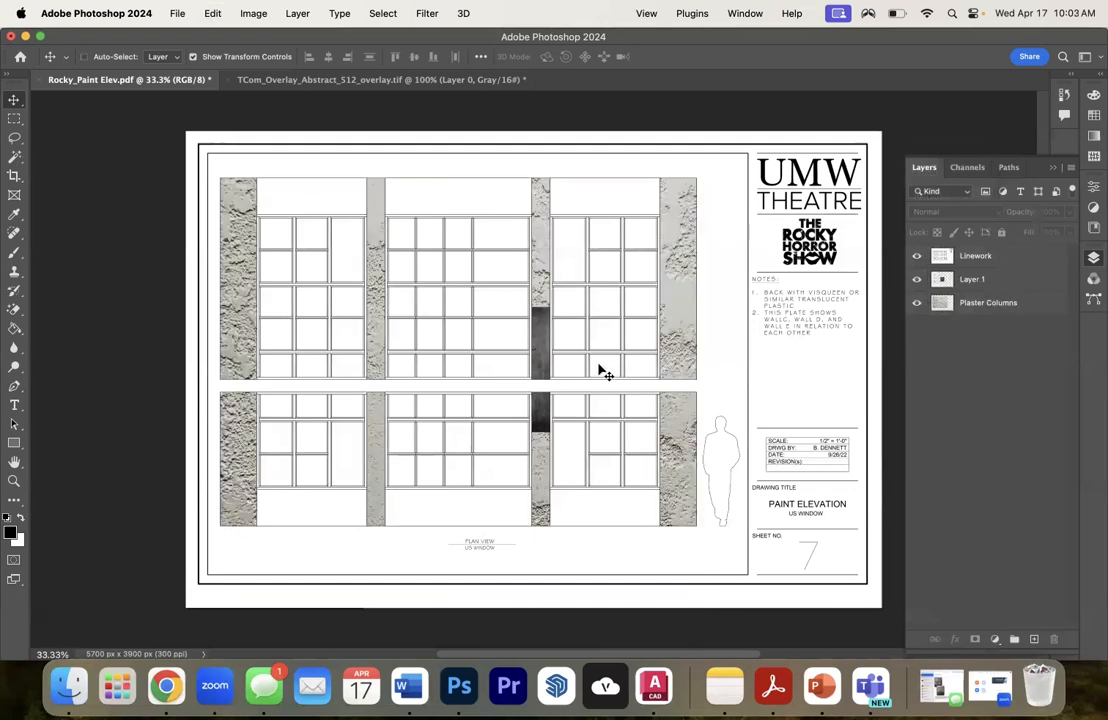
key("super+z")
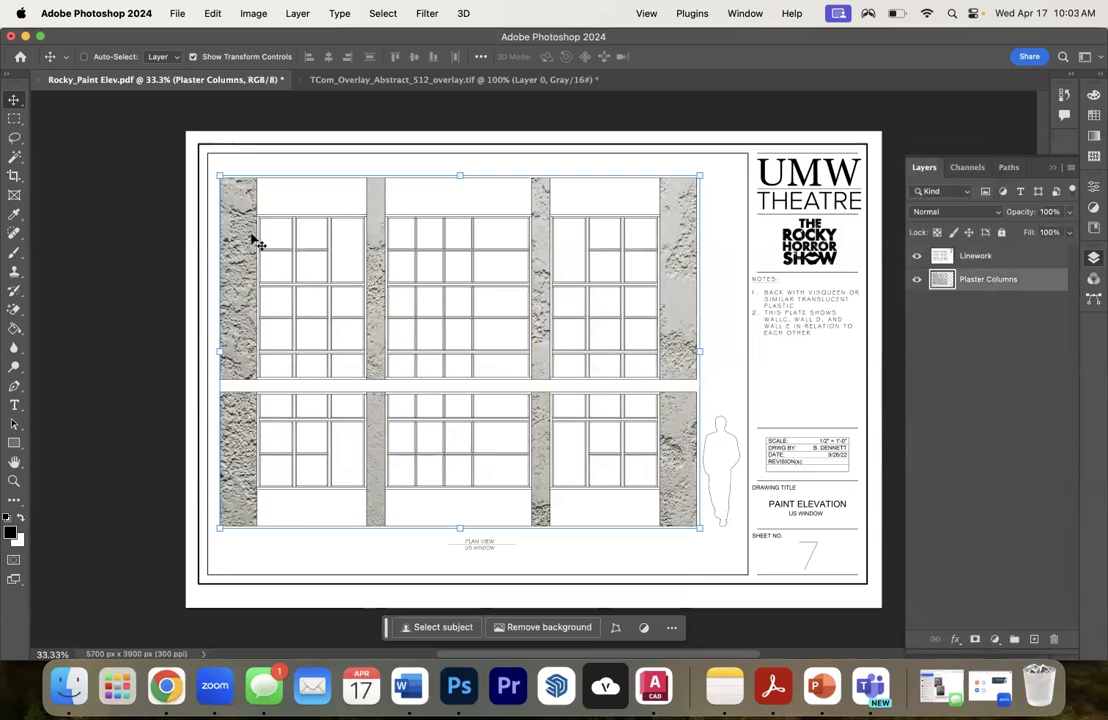
- Make a rectangular marquee selection just outside the whole window elevation, from its upper-left corner to its lower-right corner
key("m")
left_click_drag(213, 171, 243, 181)
left_click(219, 170)
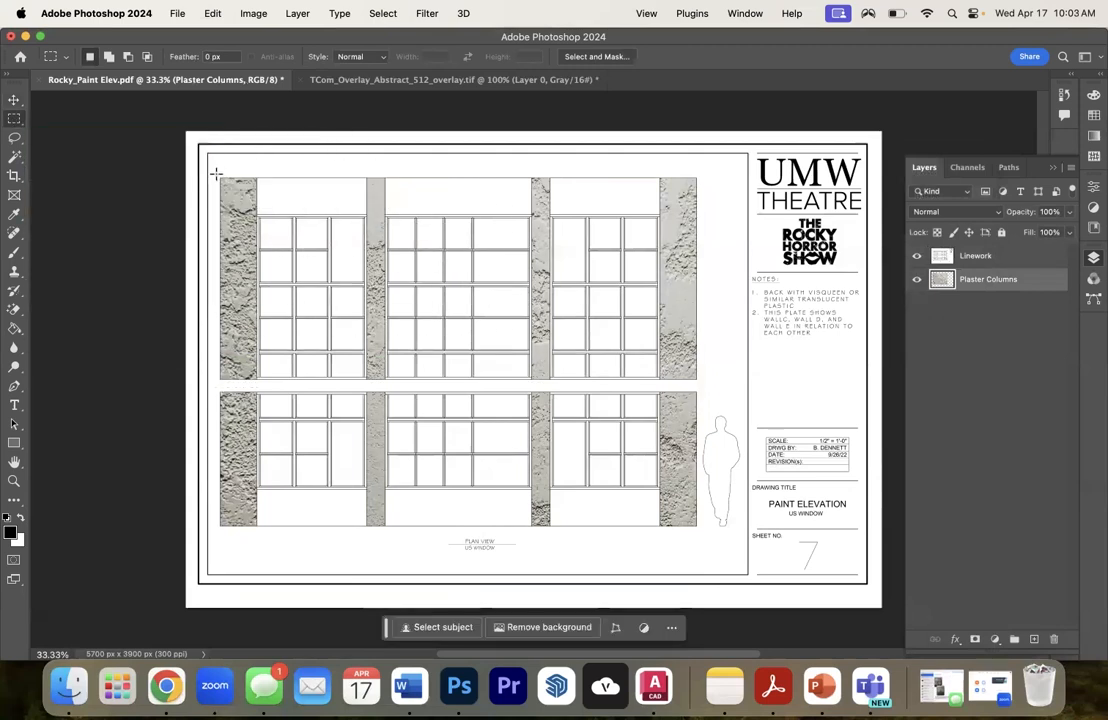
left_click_drag(214, 171, 704, 532)
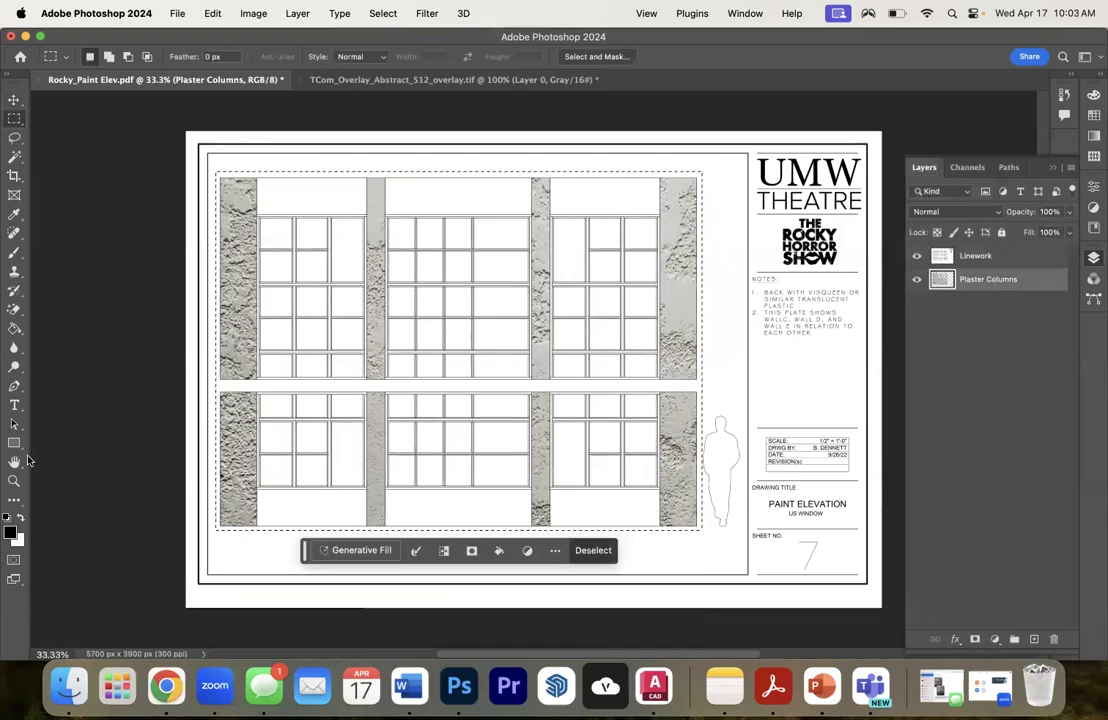
- Draw a black-to-white linear gradient from top to bottom of the selection and lower its layer opacity so the plaster shows through
left_click(14, 329)
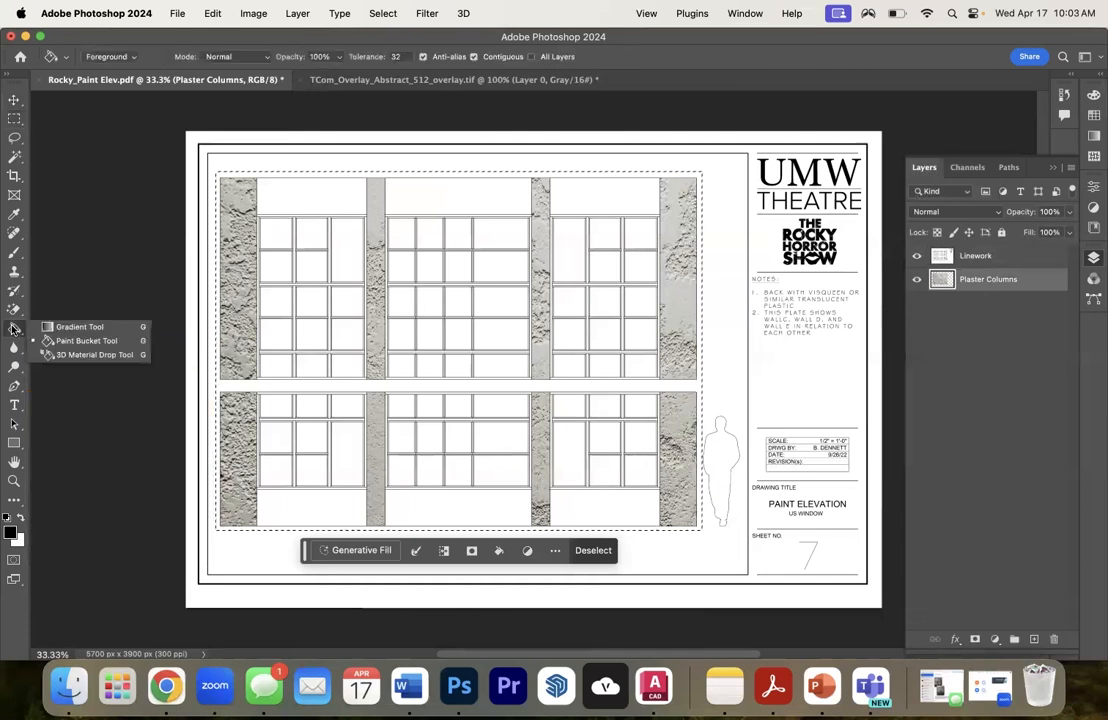
left_click(93, 326)
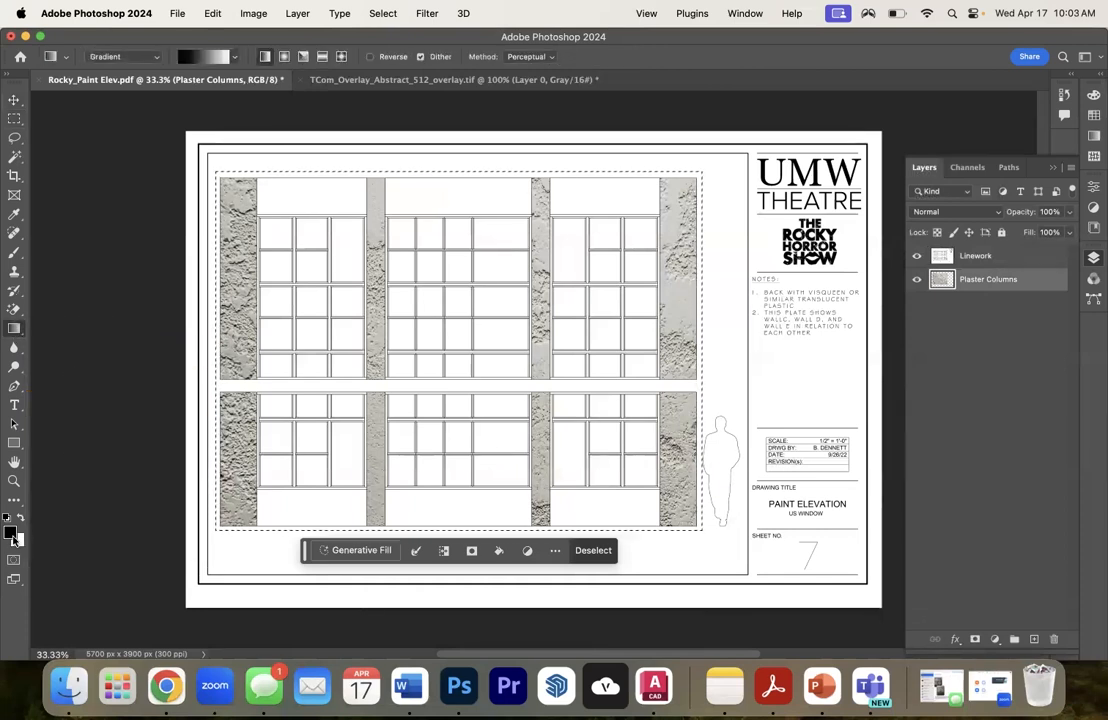
left_click_drag(464, 183, 460, 513)
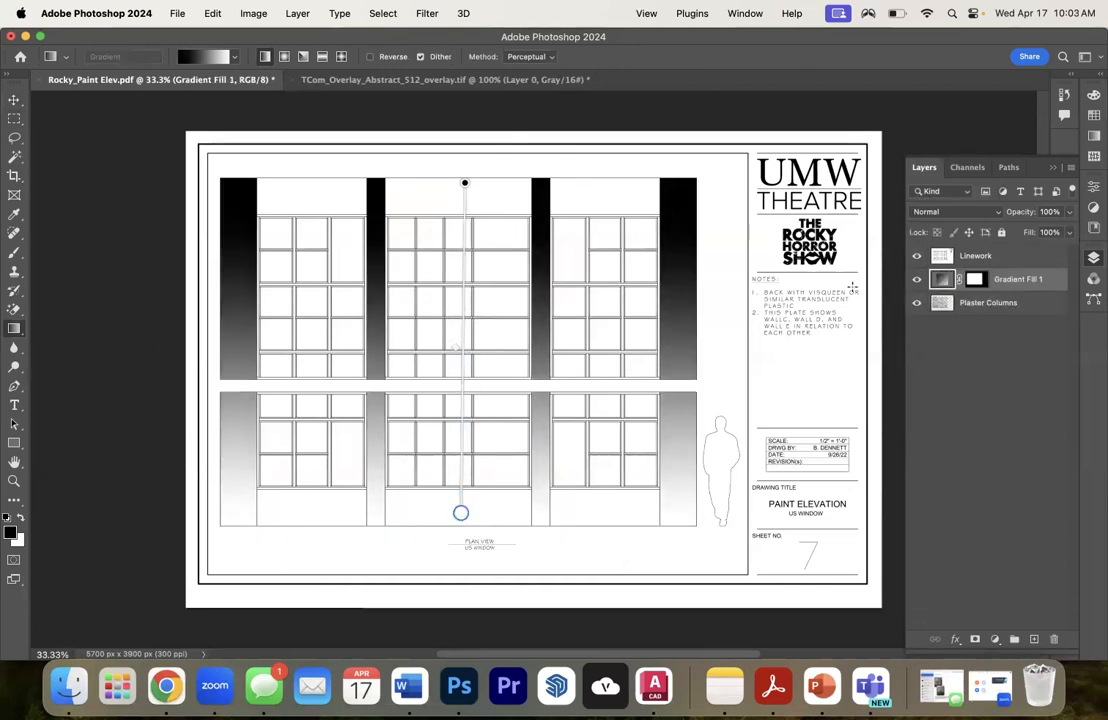
left_click(1068, 212)
left_click_drag(1041, 234, 1021, 235)
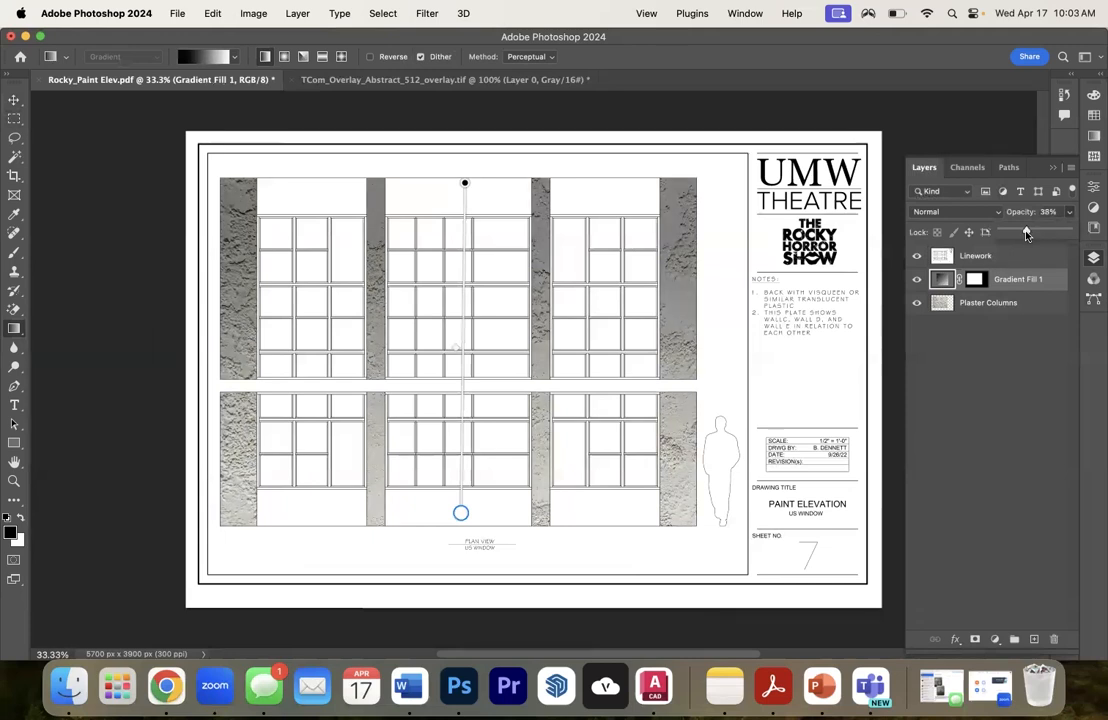
left_click_drag(1029, 232, 1030, 232)
left_click(983, 352)
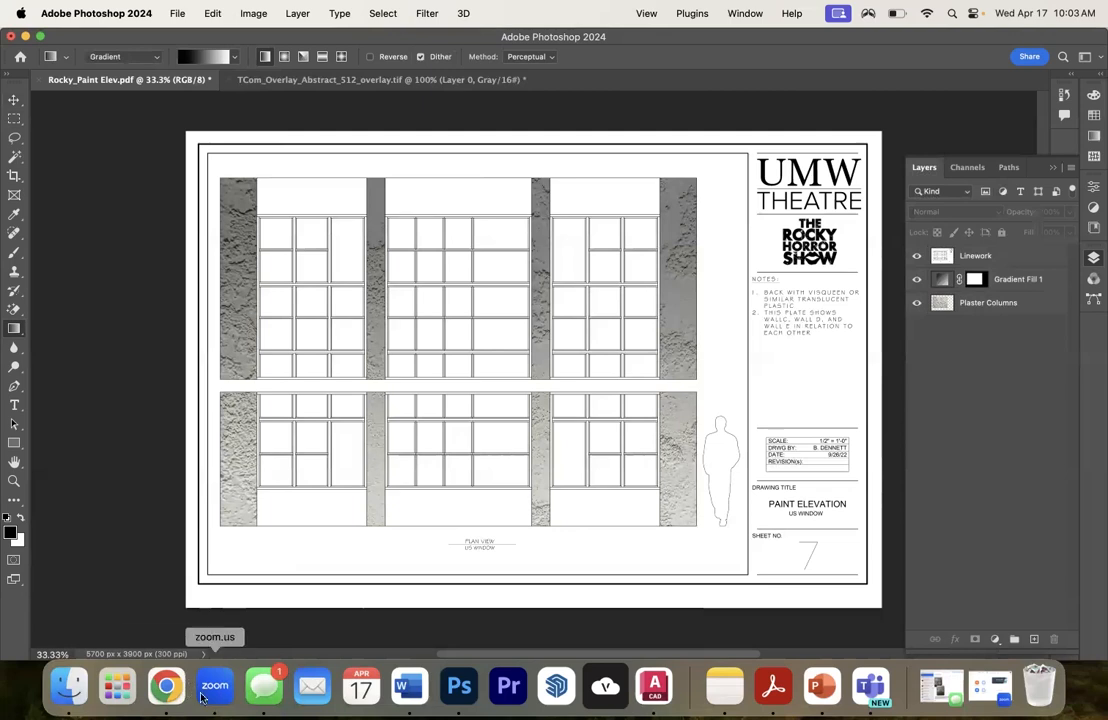
- Switch to Chrome and change the image search to "concrete cinder blocks texture"
left_click(166, 686)
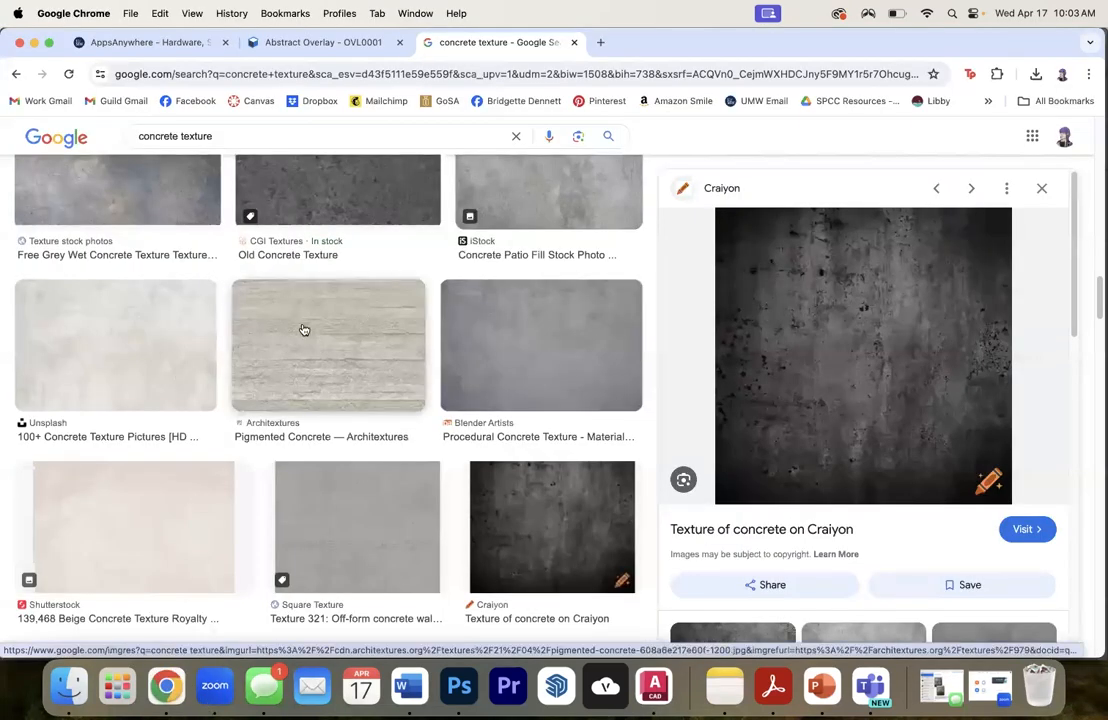
scroll(304, 328, "up", 15)
left_click_drag(227, 140, 181, 139)
type("cinder blocks ")
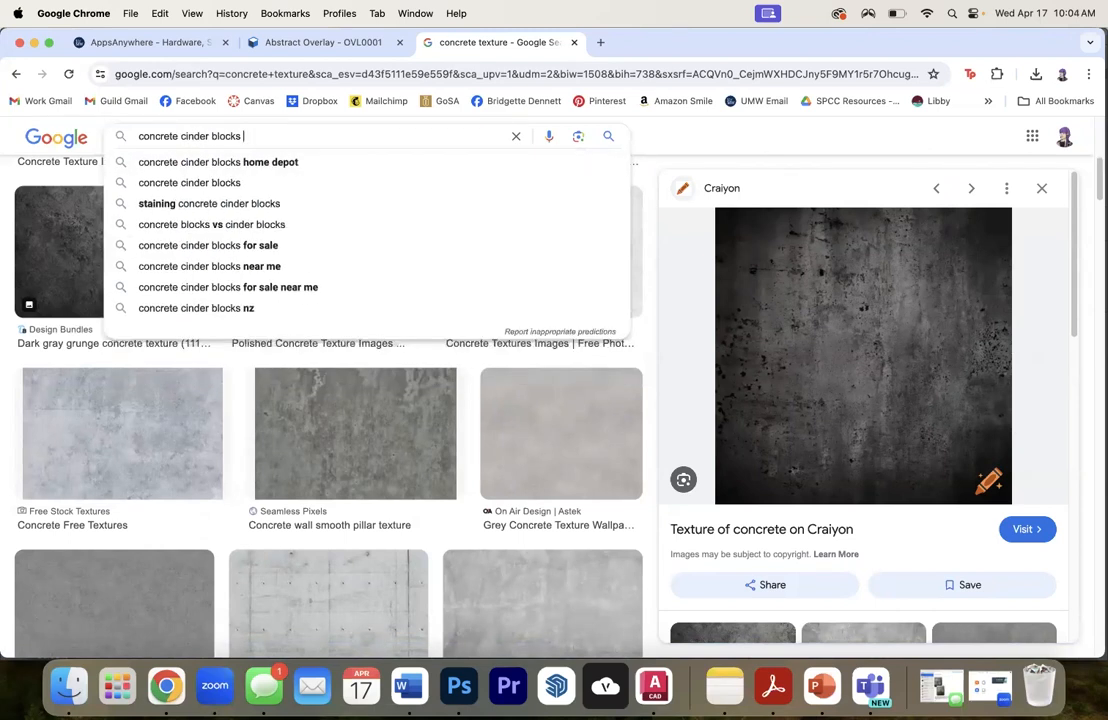
type("texture")
key("Return")
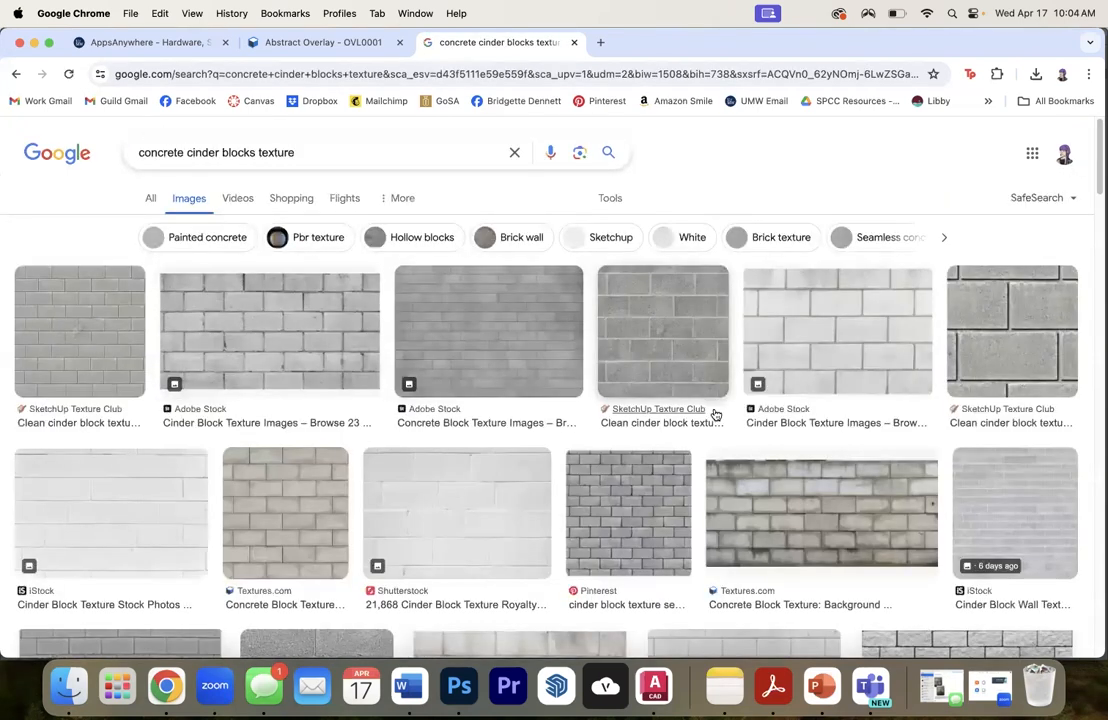
- Copy the weathered concrete block image from Textures.com and paste it into the Rocky_Paint Elev document in Photoshop
left_click(732, 462)
right_click(742, 242)
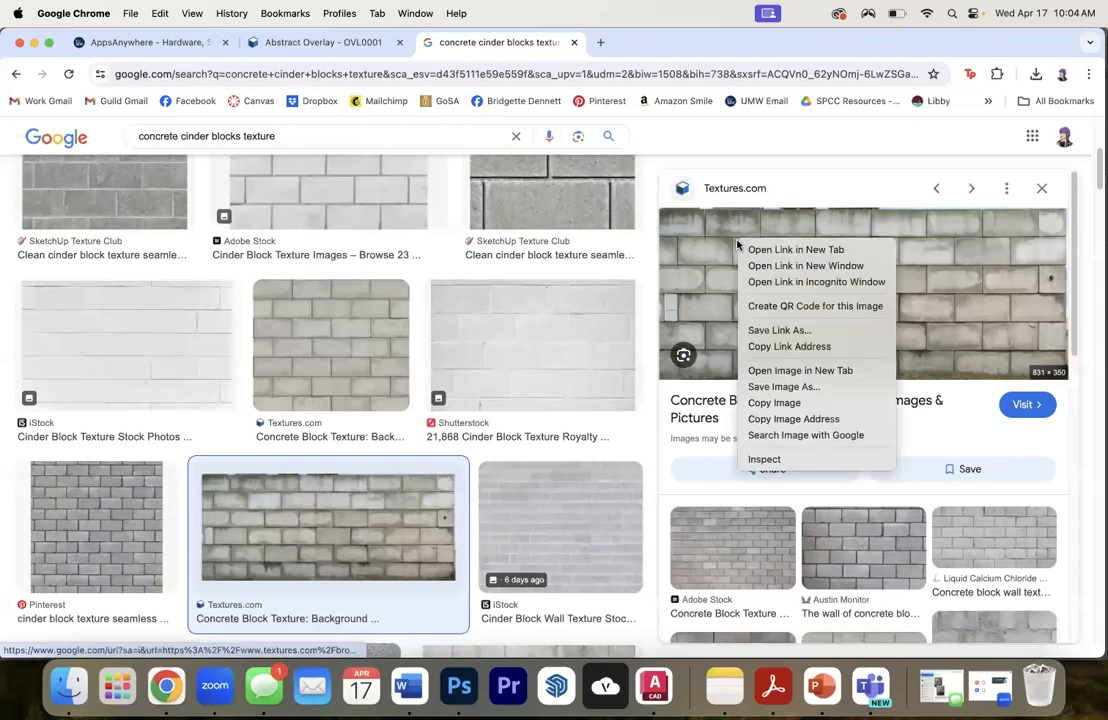
left_click(772, 402)
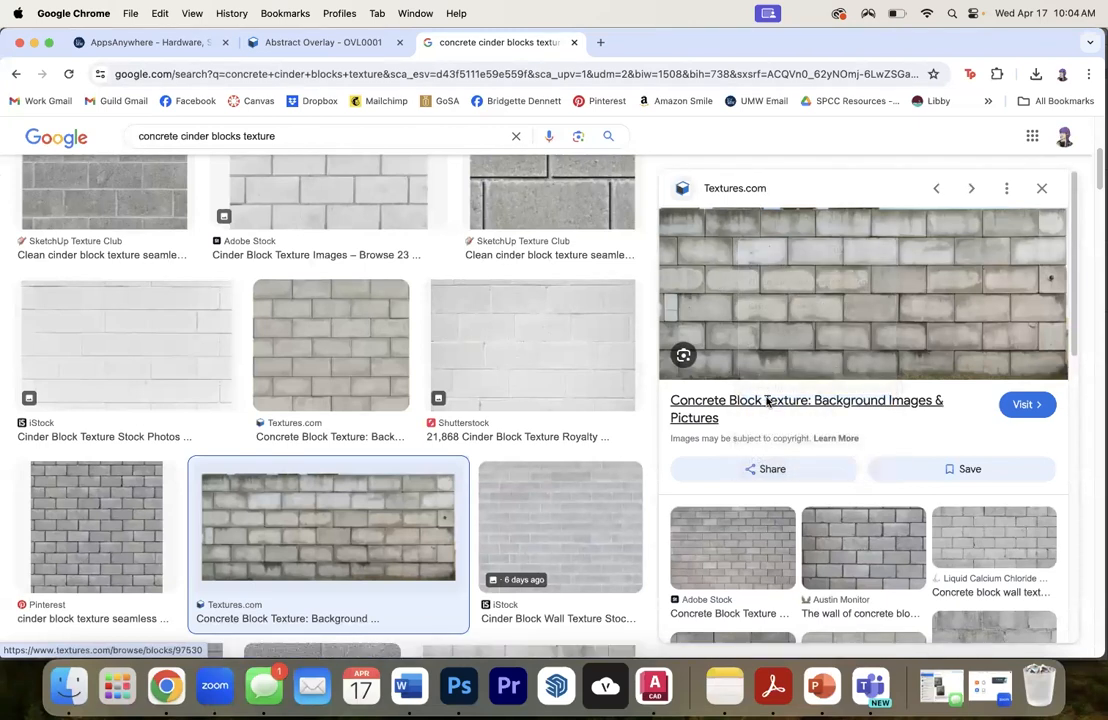
key("super+Tab")
key("super+v")
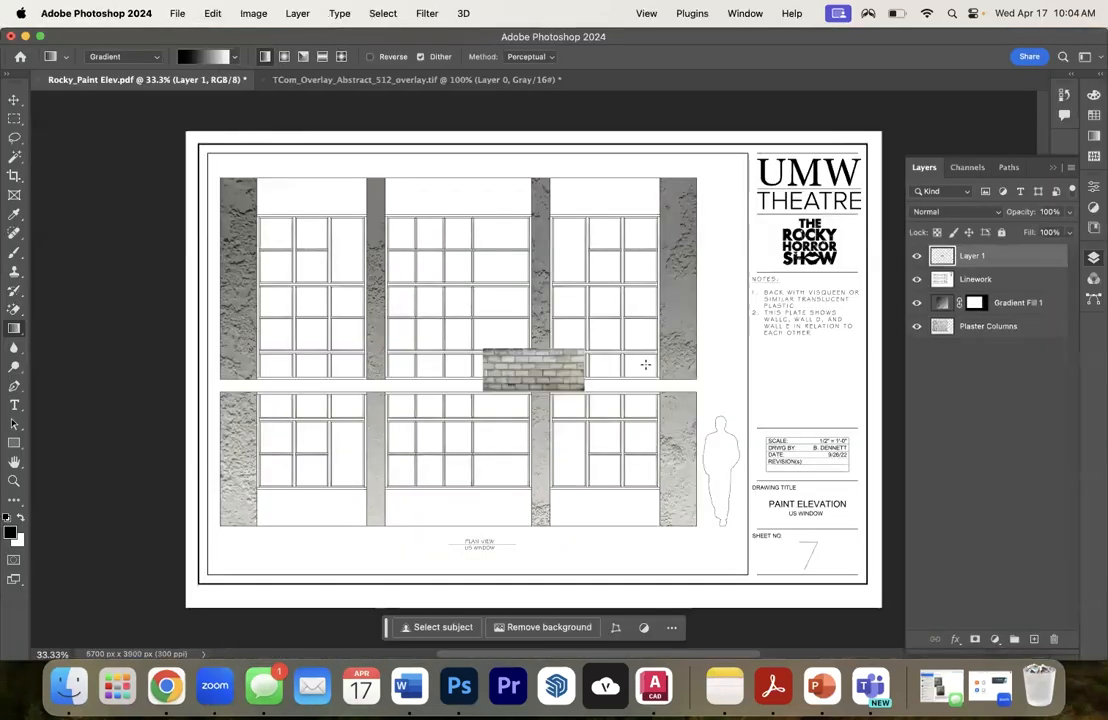
- Align the pasted block texture with the elevation's top edge over the upper-left wall panel and move its layer below Plaster Columns
key("v")
left_click_drag(509, 364, 259, 193)
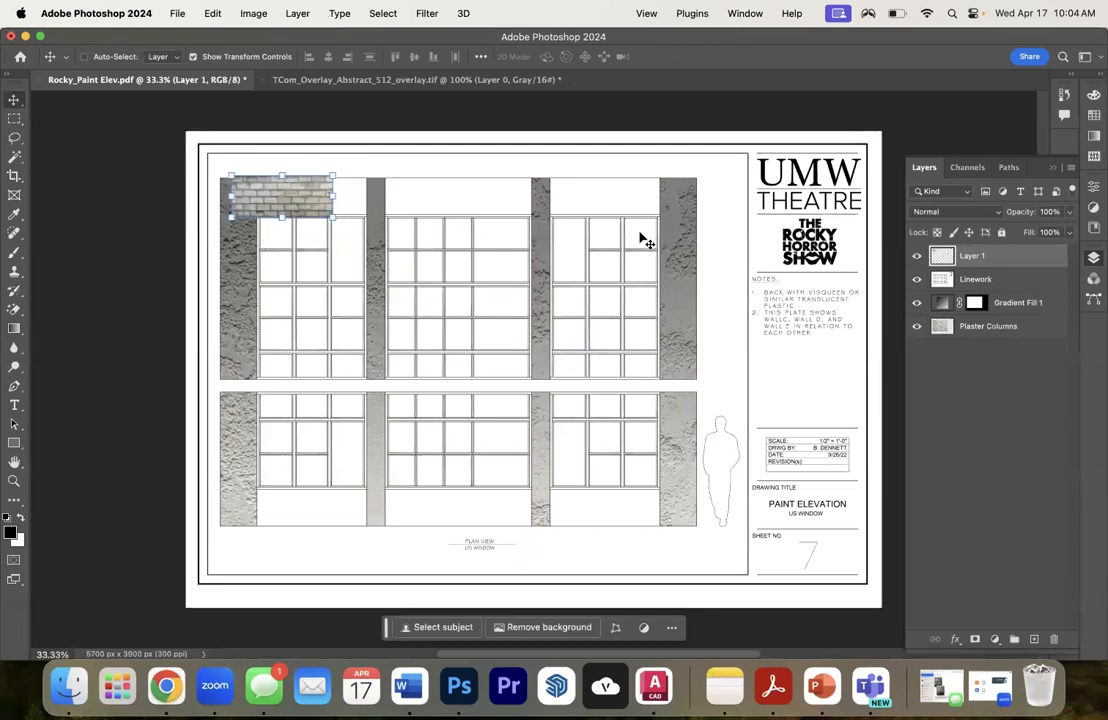
key("Down")
key("Down")
key("Down")
key("Down")
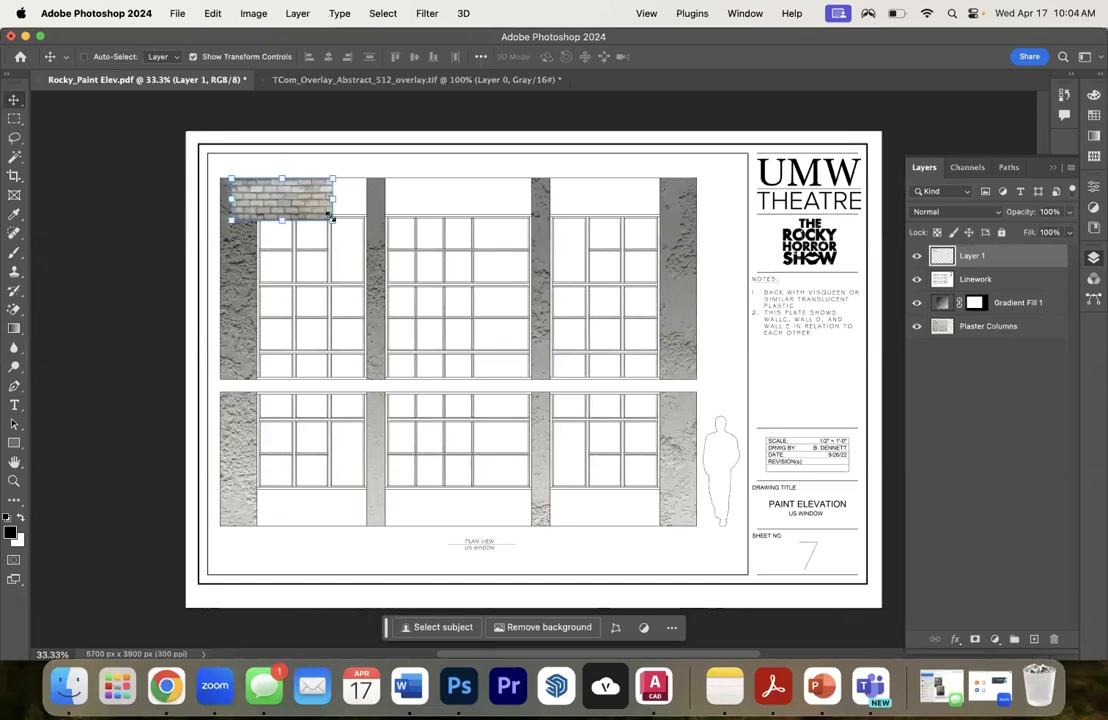
left_click_drag(970, 256, 982, 338)
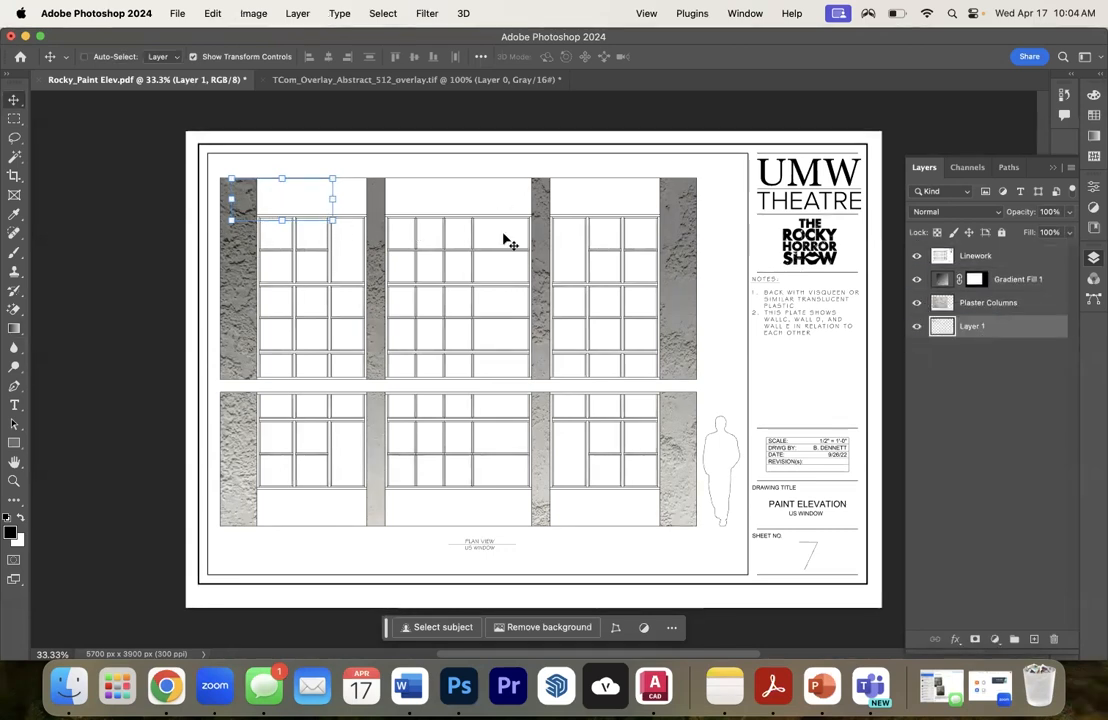
left_click(985, 257)
left_click(15, 312)
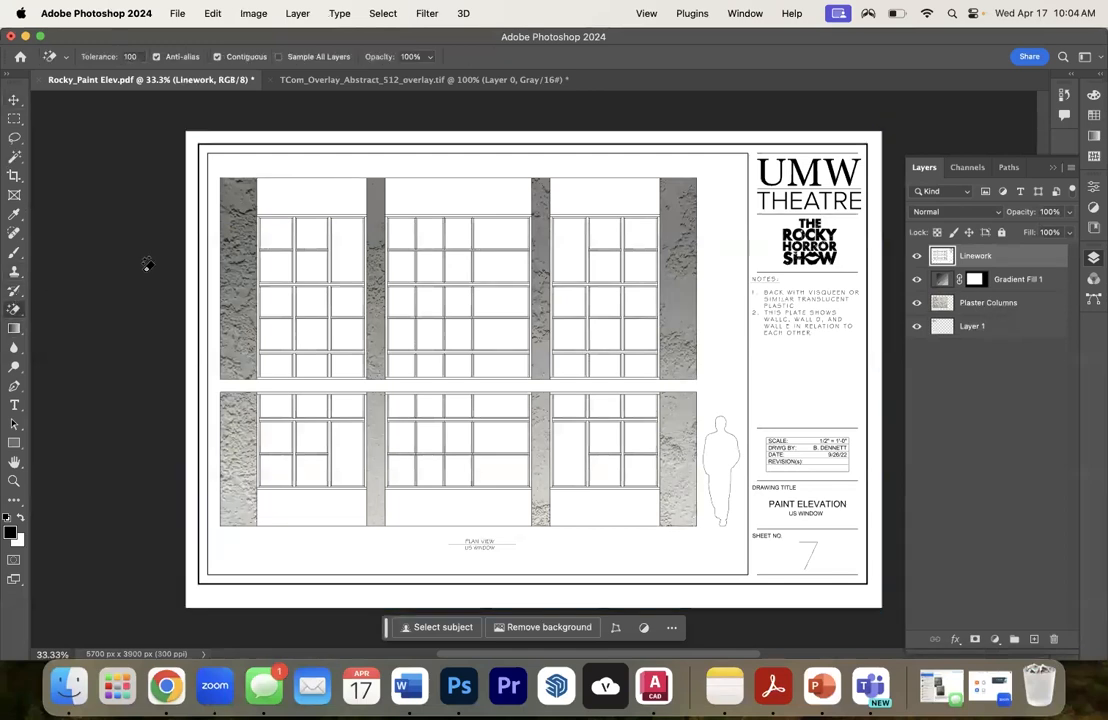
left_click(306, 193)
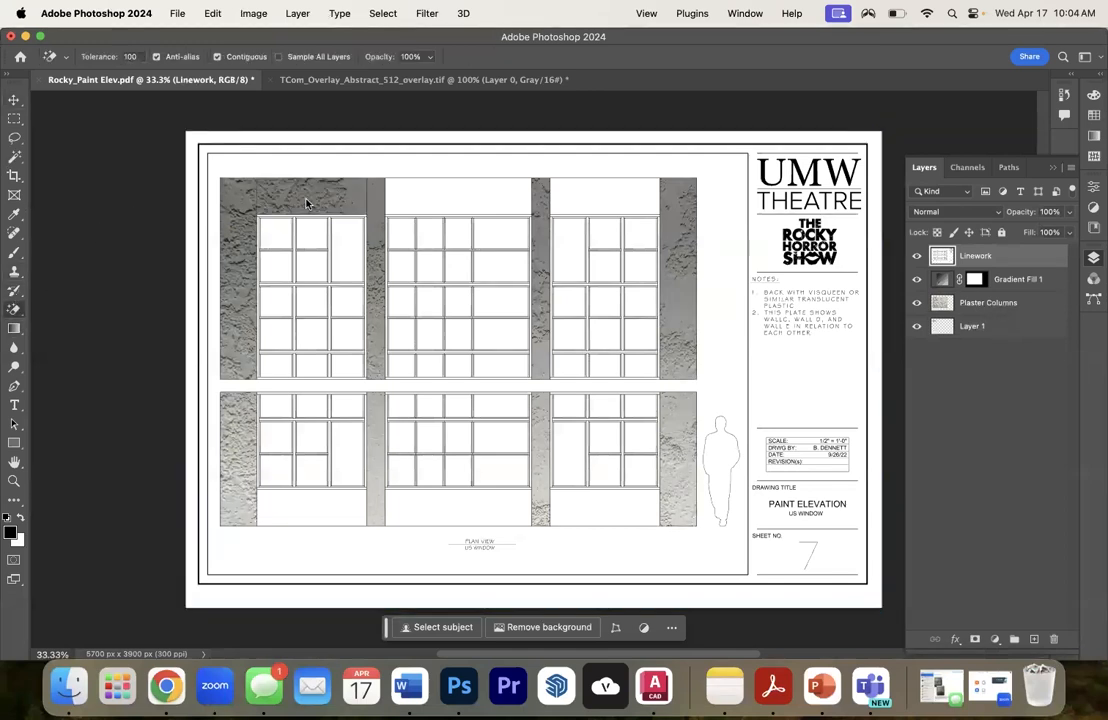
key("super+z")
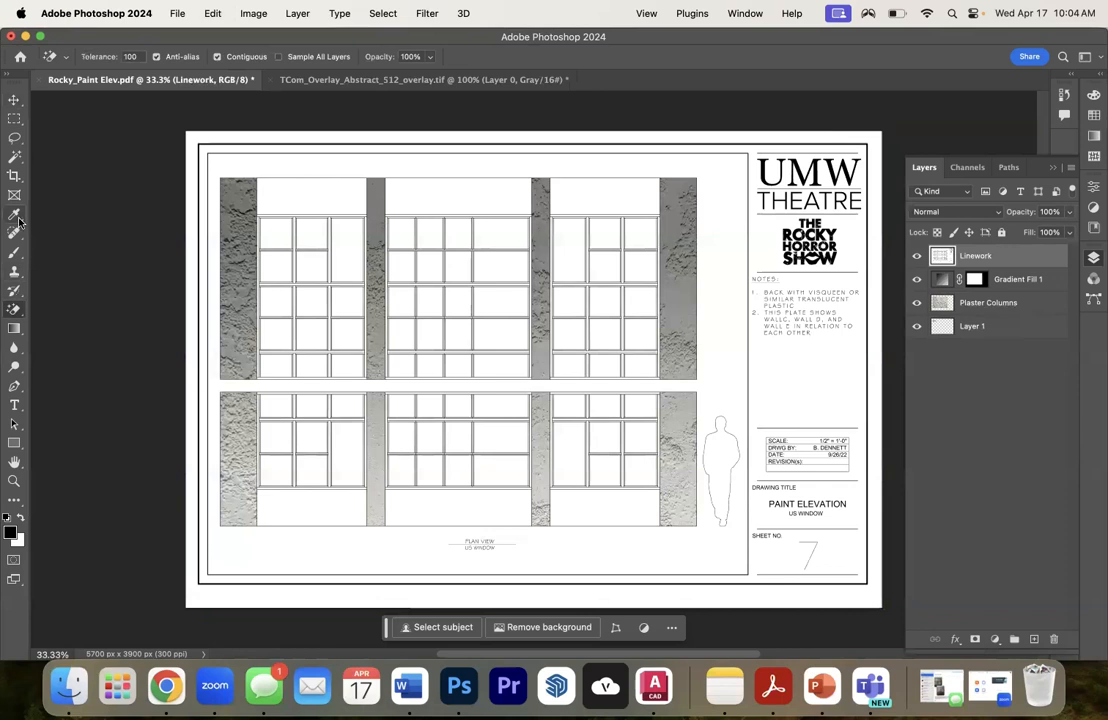
- Select the six blank wall panels above and below the windows with Magic Wand and delete them from the Linework and Plaster Columns layers
left_click(15, 160)
left_click(310, 193)
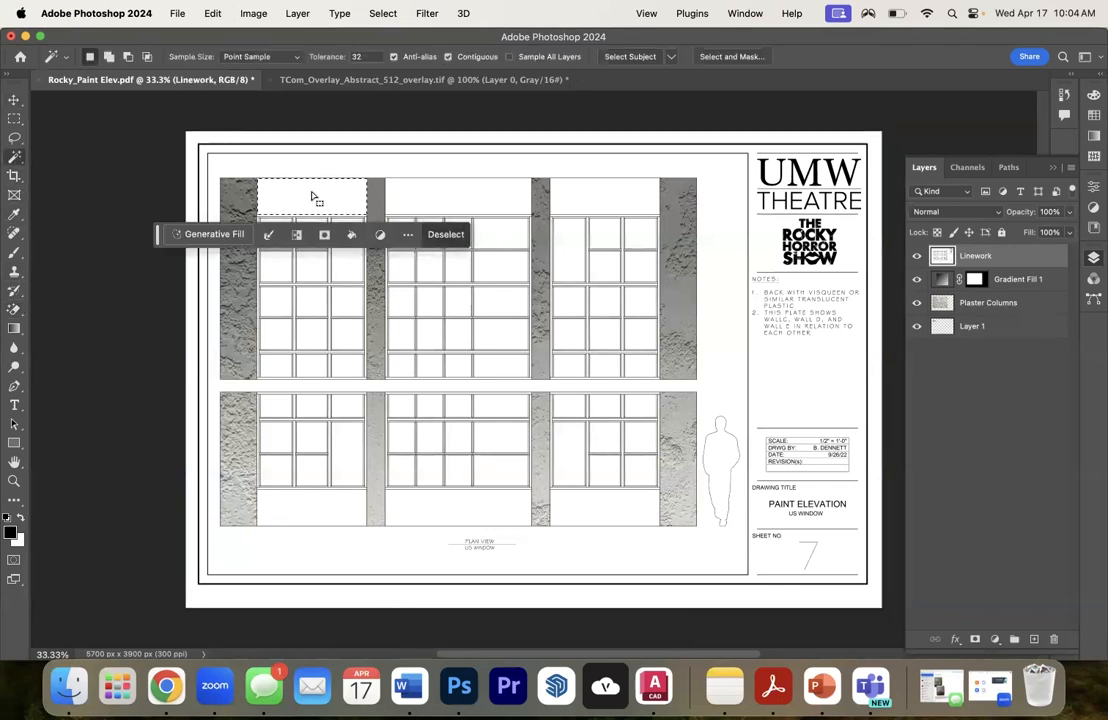
left_click(435, 193, "shift")
left_click(588, 205, "shift")
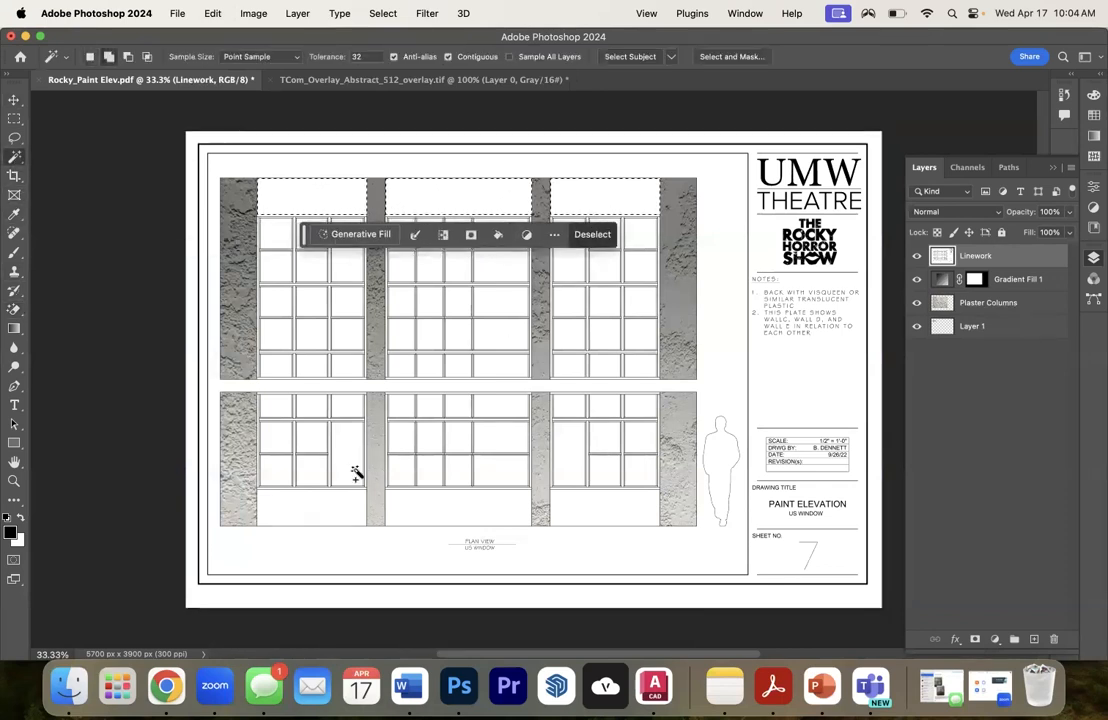
left_click(334, 510, "shift")
left_click(448, 502, "shift")
left_click(596, 508, "shift")
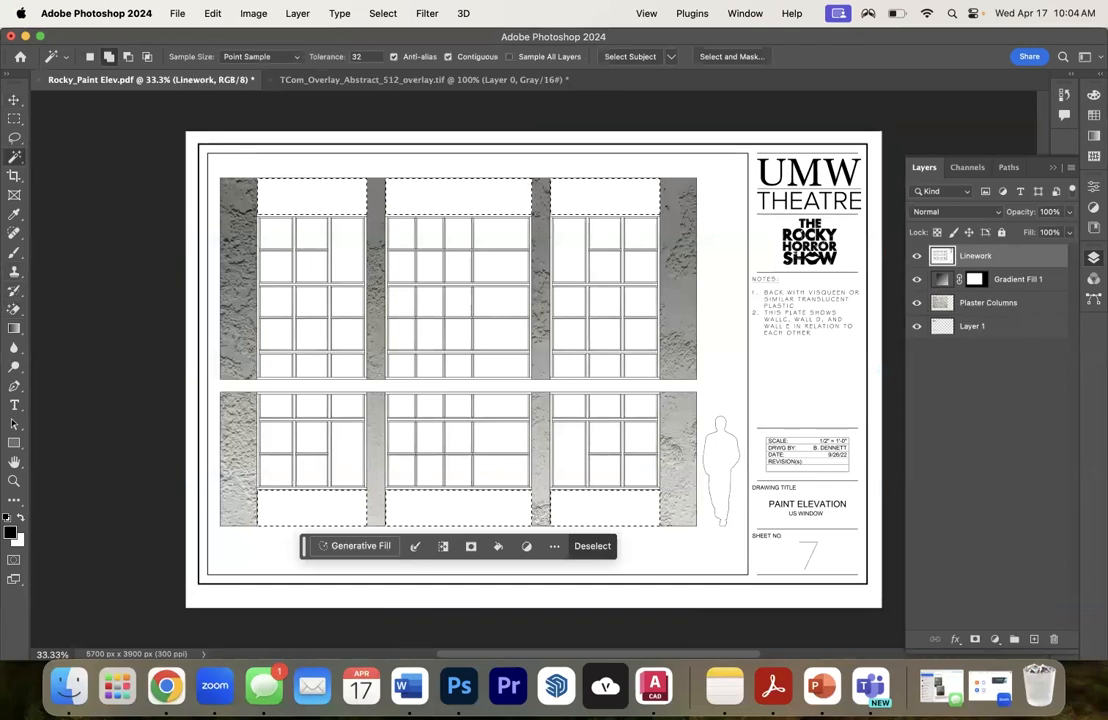
key("Delete")
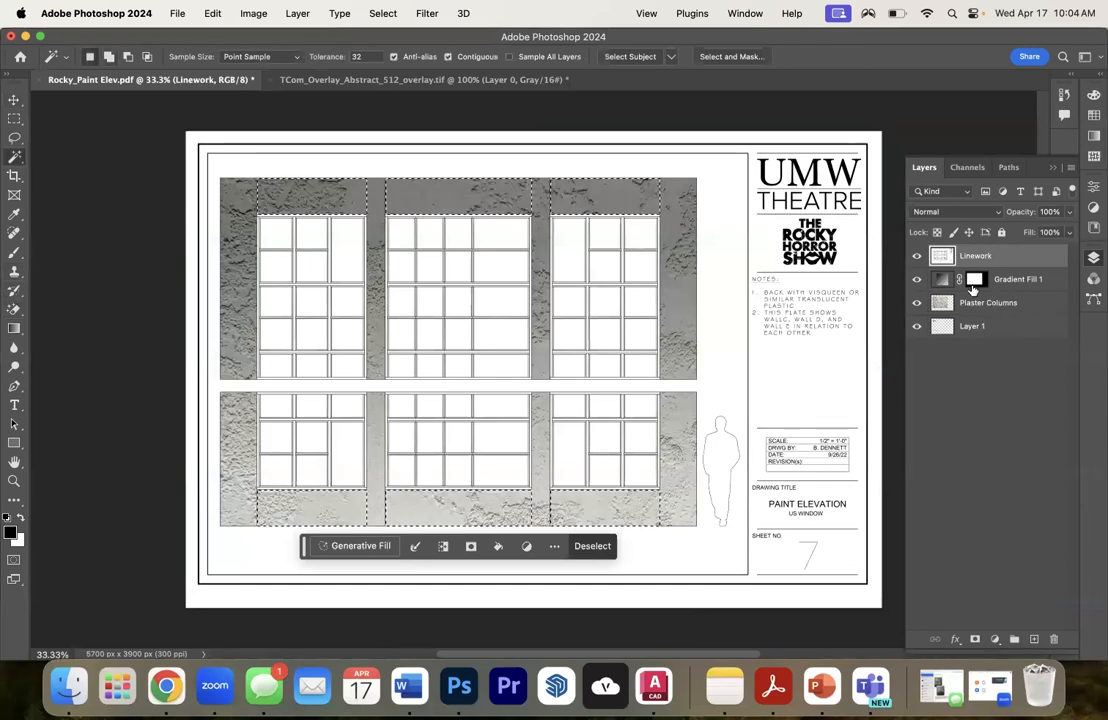
left_click(1005, 303)
key("Delete")
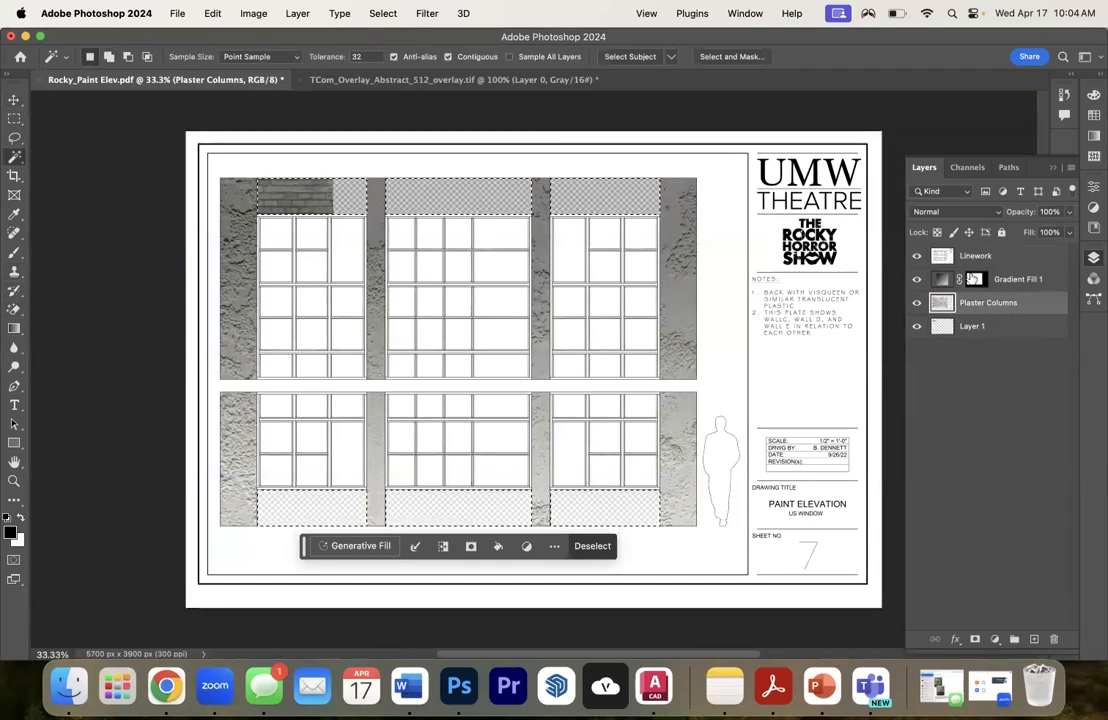
- Try to delete the selected wall panels from the Gradient Fill 1 layer
left_click(1009, 281)
key("Delete")
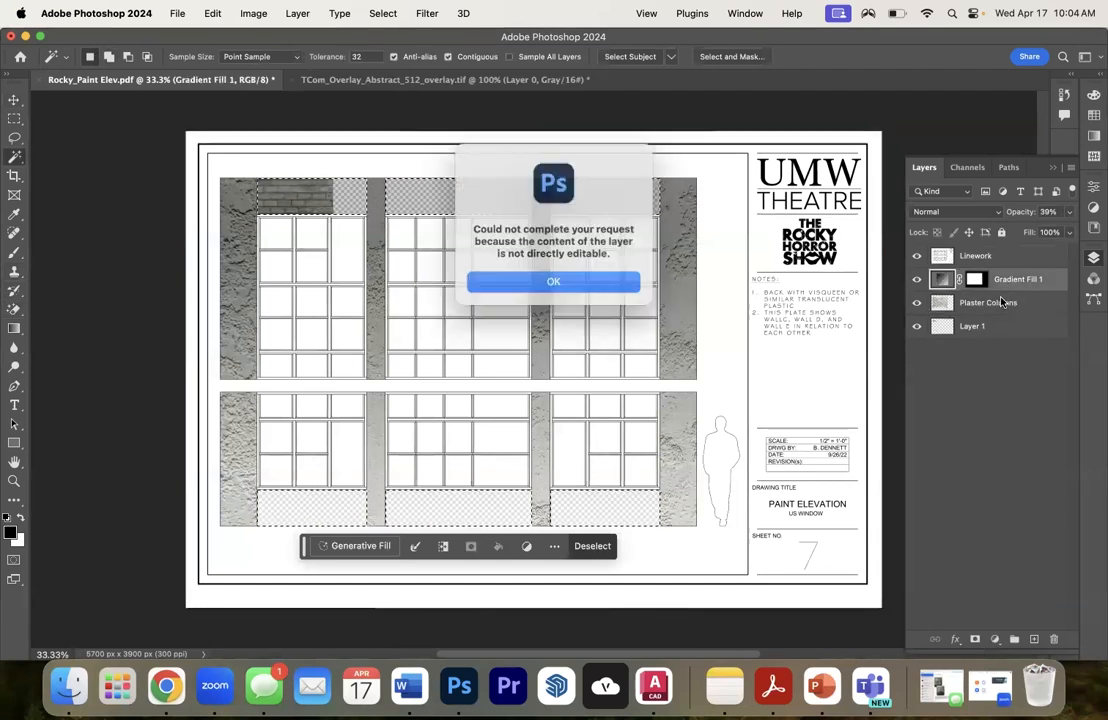
left_click(520, 279)
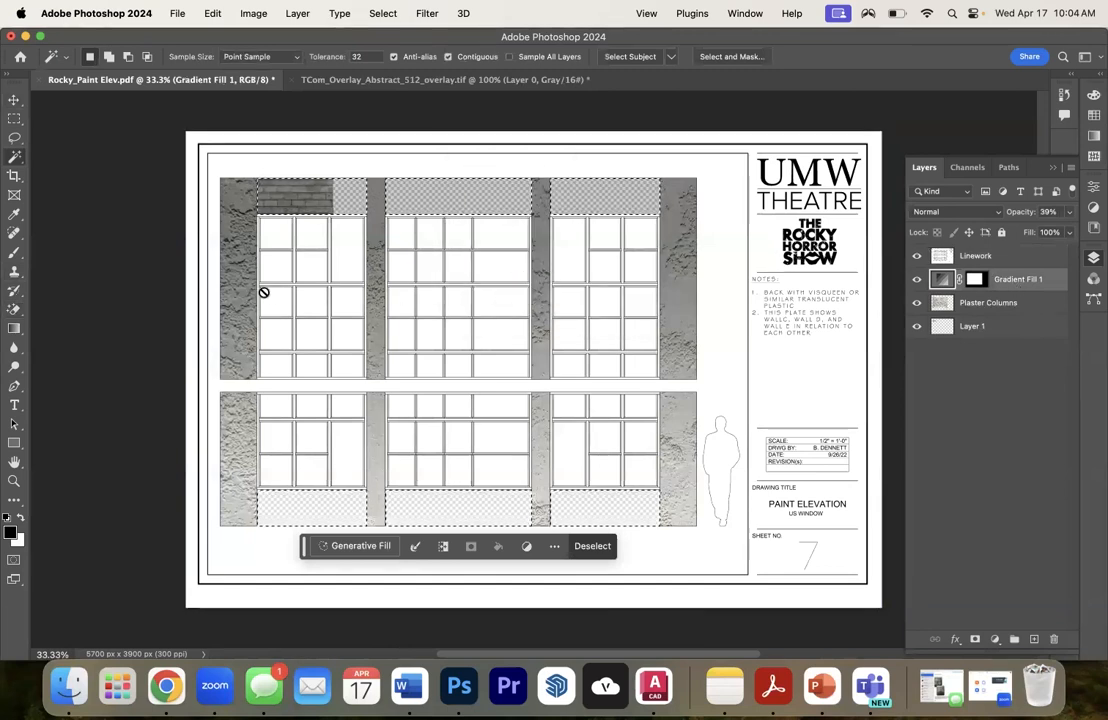
- Deselect the wall panels and rename the block texture's layer to Cinder Block
left_click(14, 118)
left_click(136, 148)
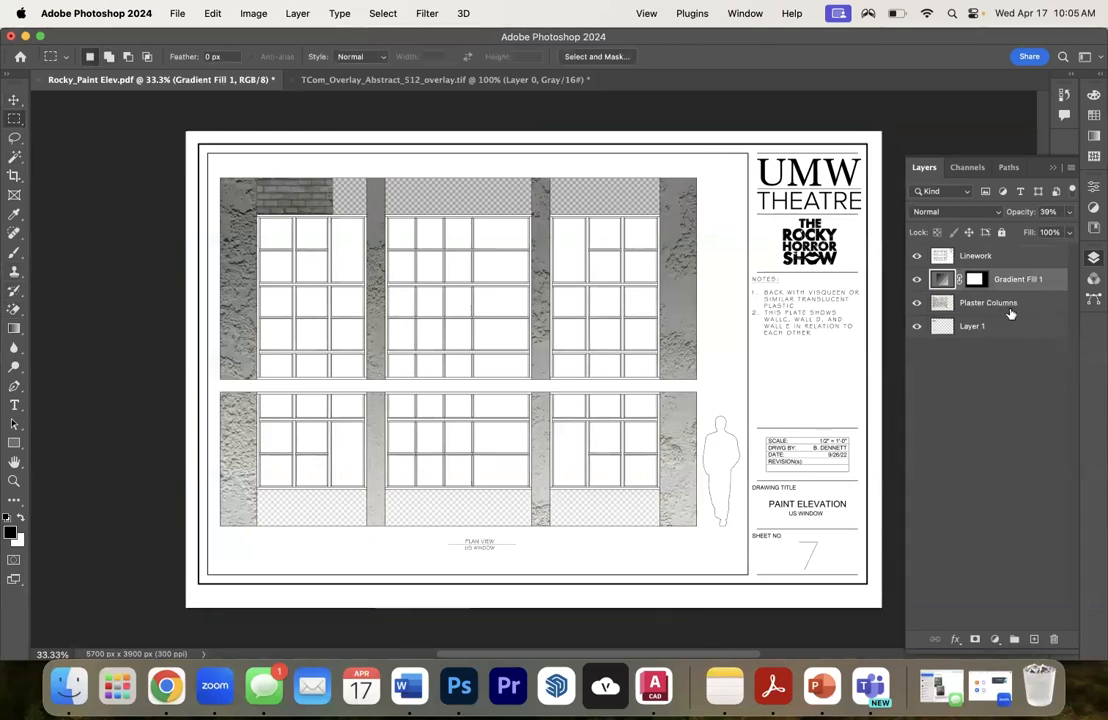
left_click(994, 322)
double_click(972, 326)
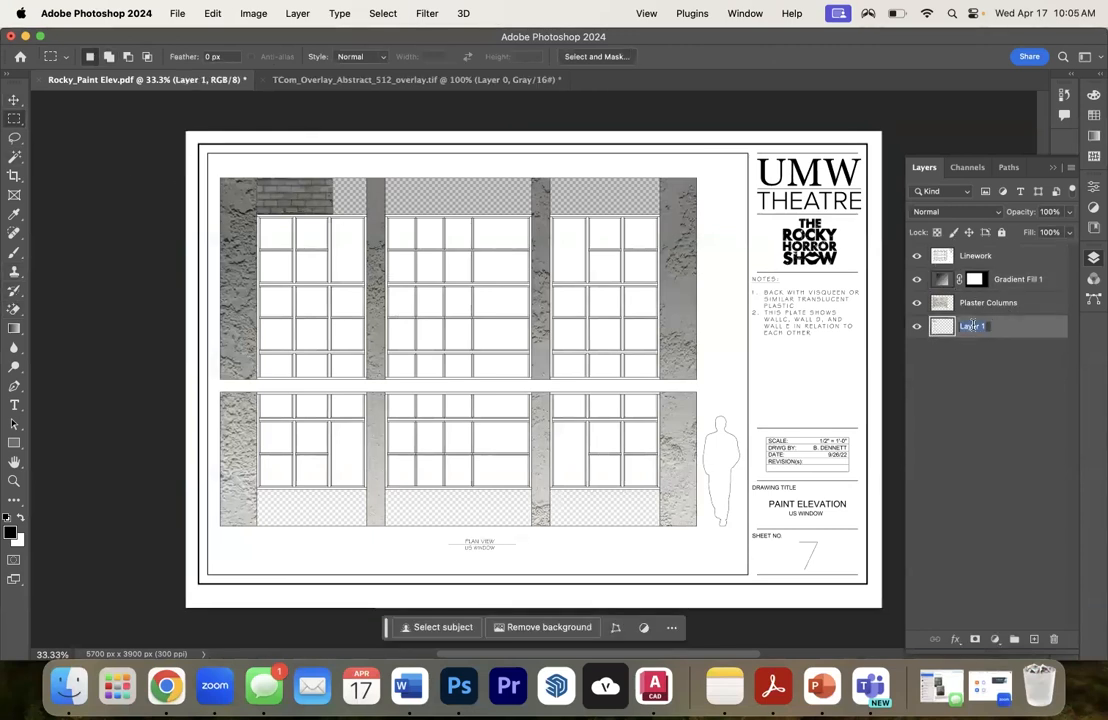
type("Cinder Block")
left_click(987, 418)
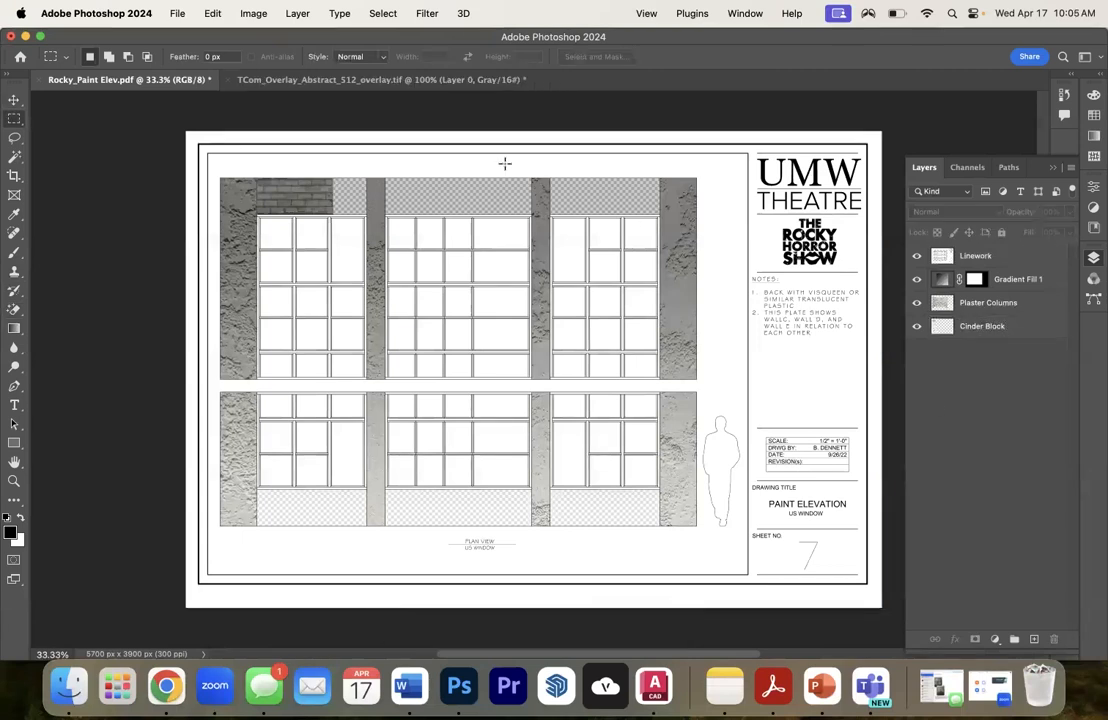
- Scale the Cinder Block texture to about 163% and align its left edge with the inner edge of the leftmost pillar
left_click(13, 101)
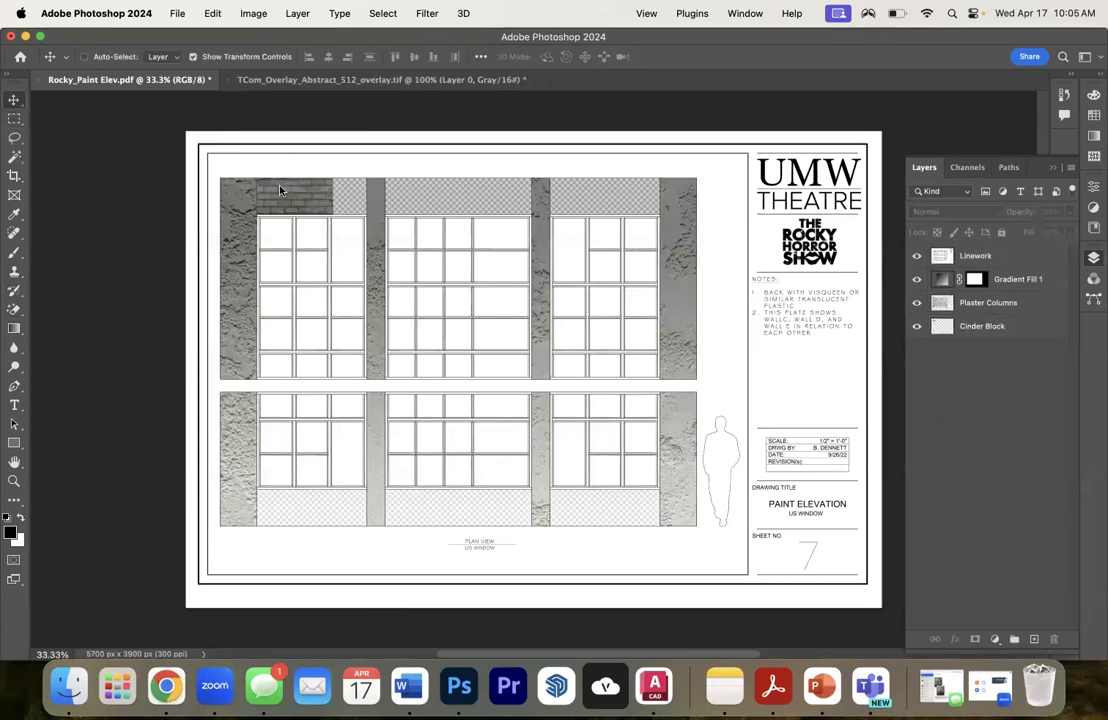
left_click(280, 190)
left_click(598, 270)
left_click(960, 325)
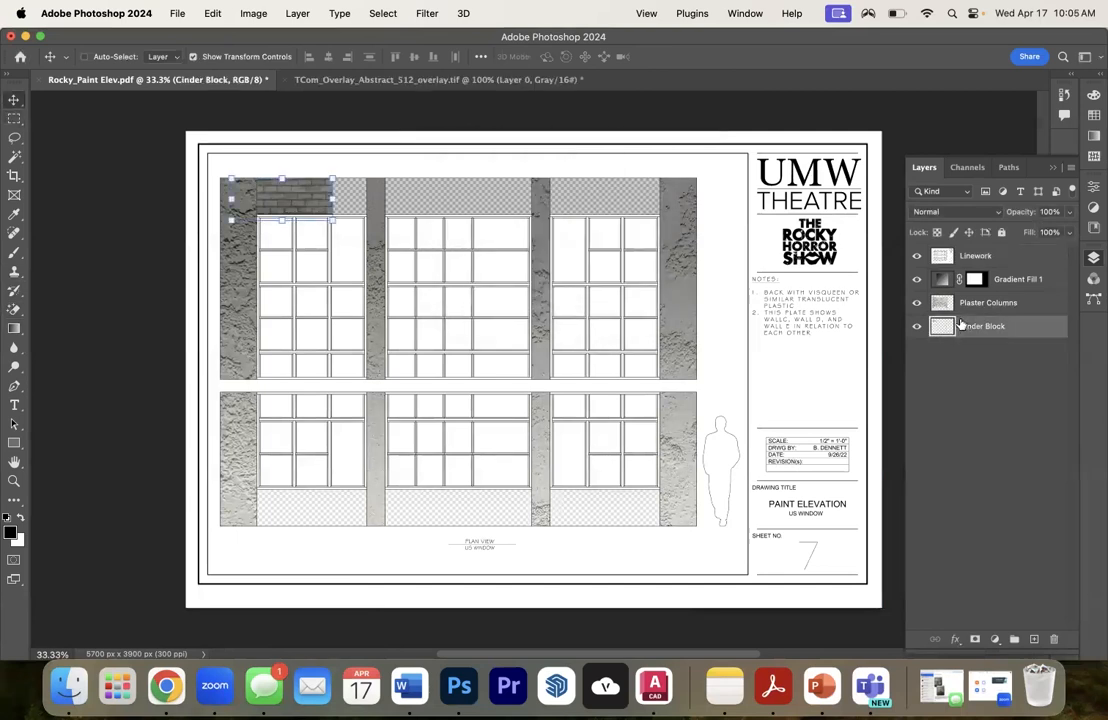
left_click_drag(332, 219, 420, 197)
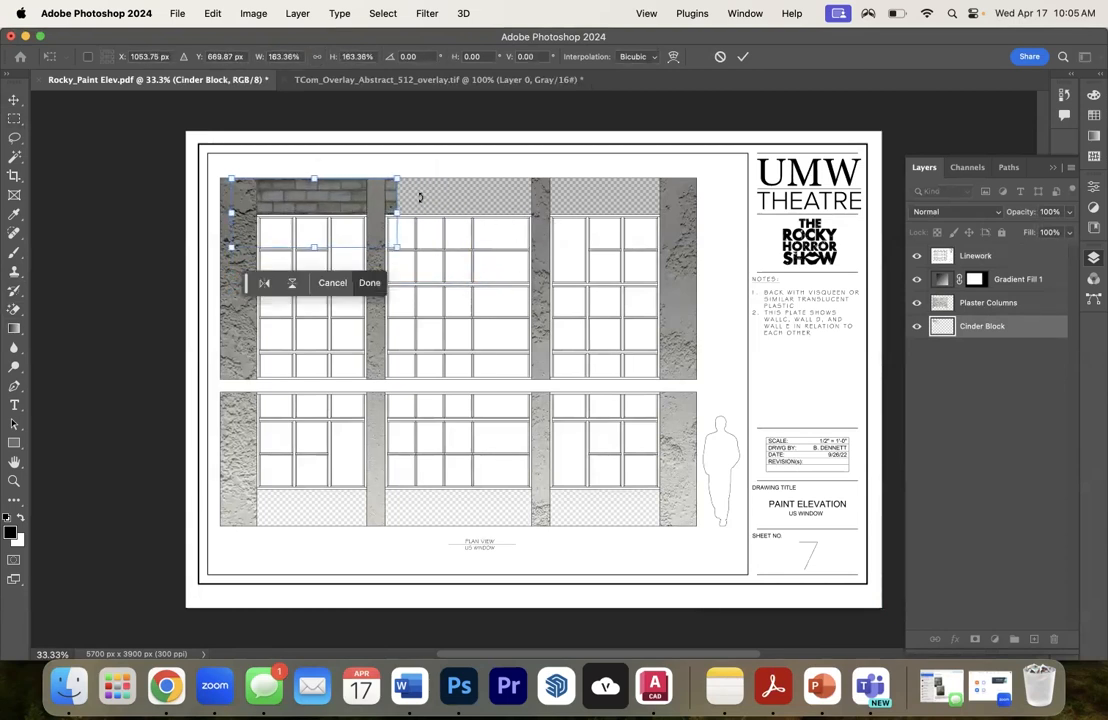
left_click_drag(321, 206, 345, 205)
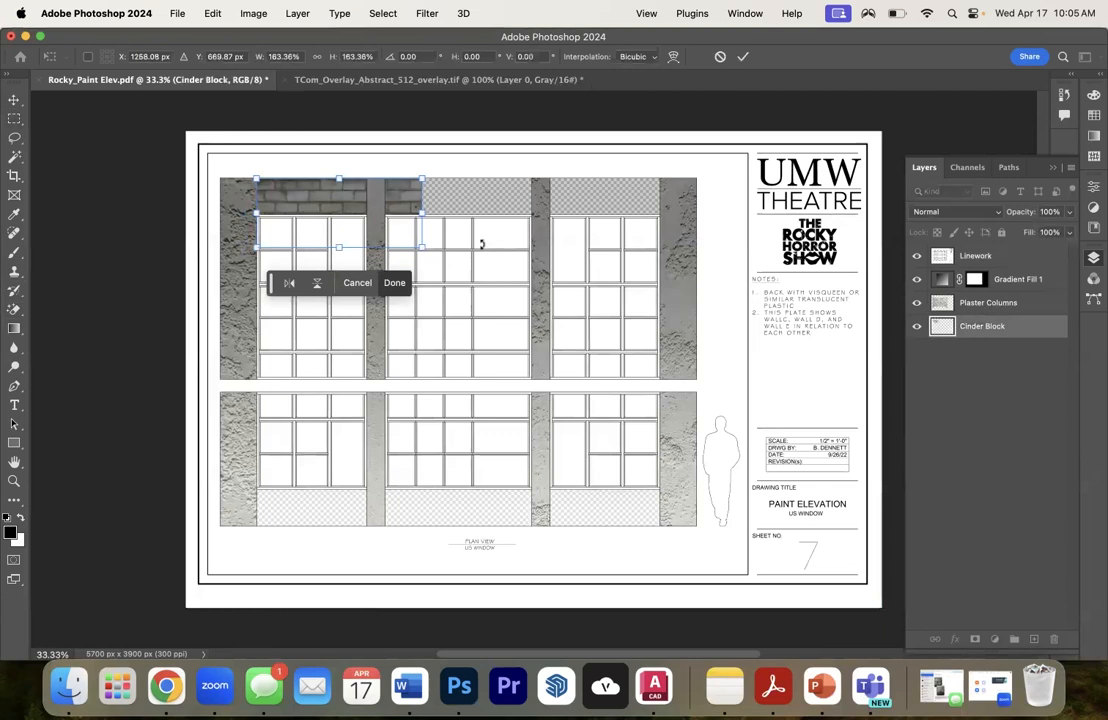
left_click(1029, 406)
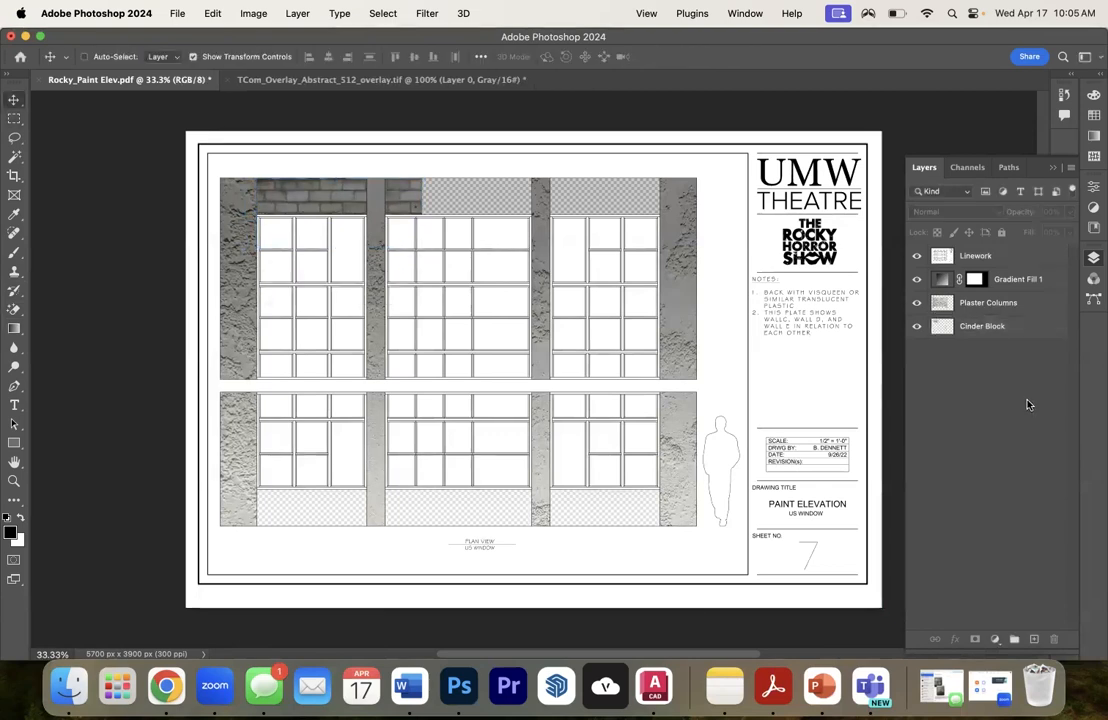
- Duplicate the Cinder Block layer and move the copy over the upper middle wall panel
right_click(962, 333)
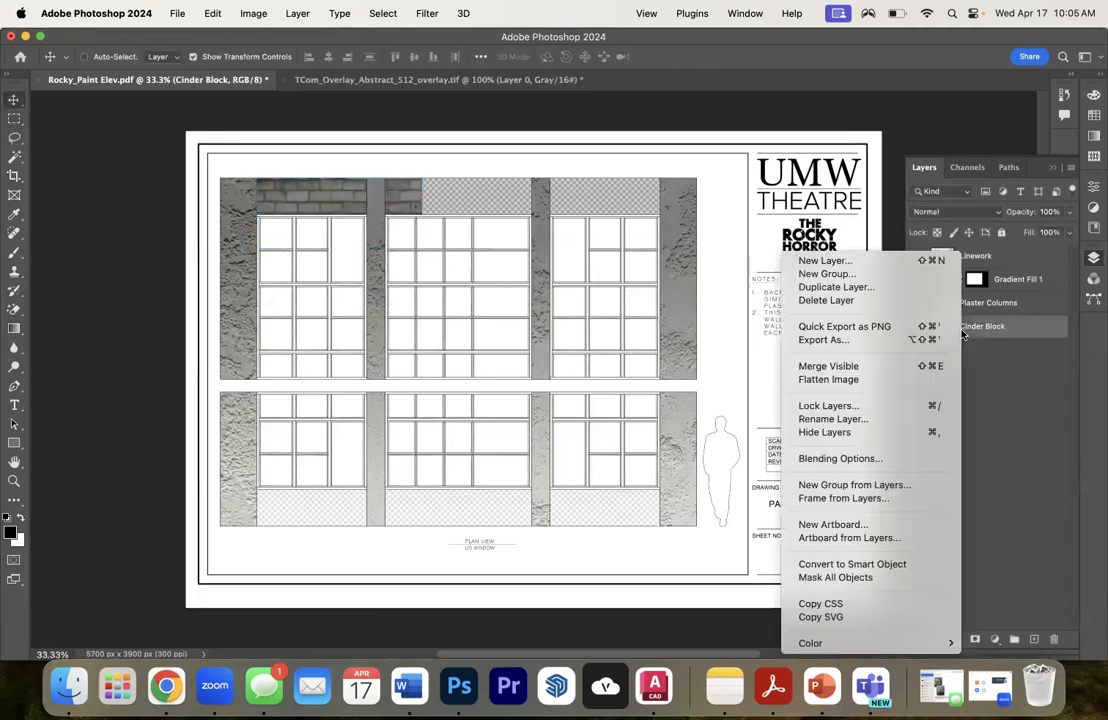
left_click(836, 287)
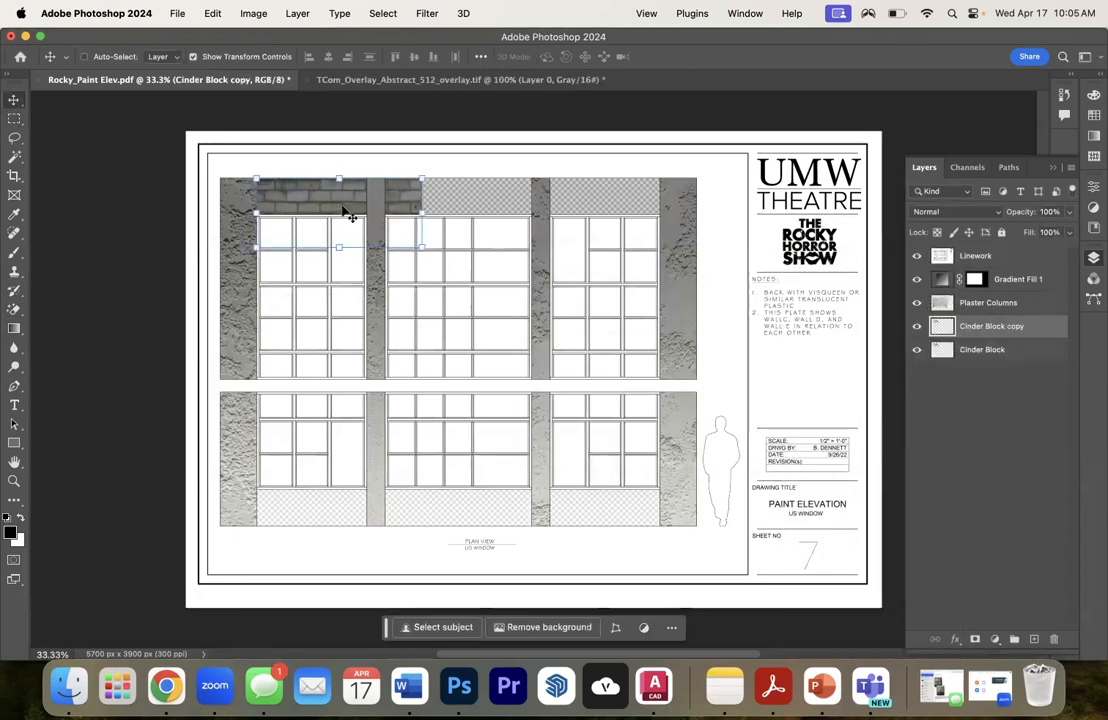
left_click_drag(328, 204, 454, 203)
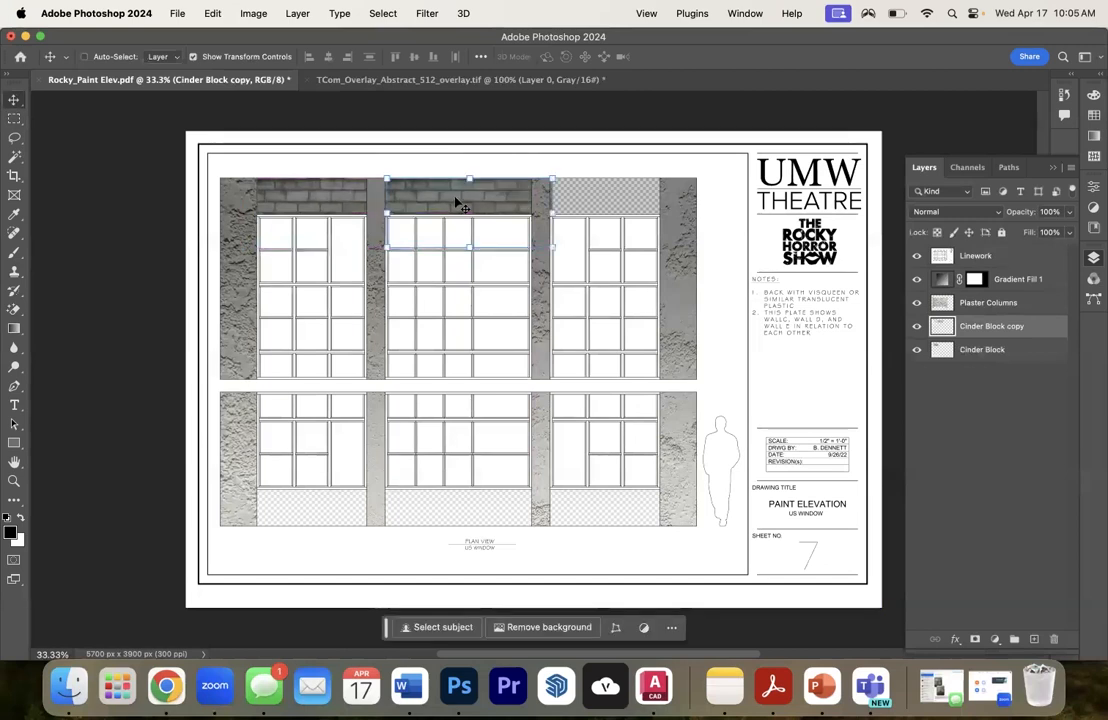
- Duplicate the Cinder Block copy layer and move the new copy over the upper-right wall panel
right_click(995, 326)
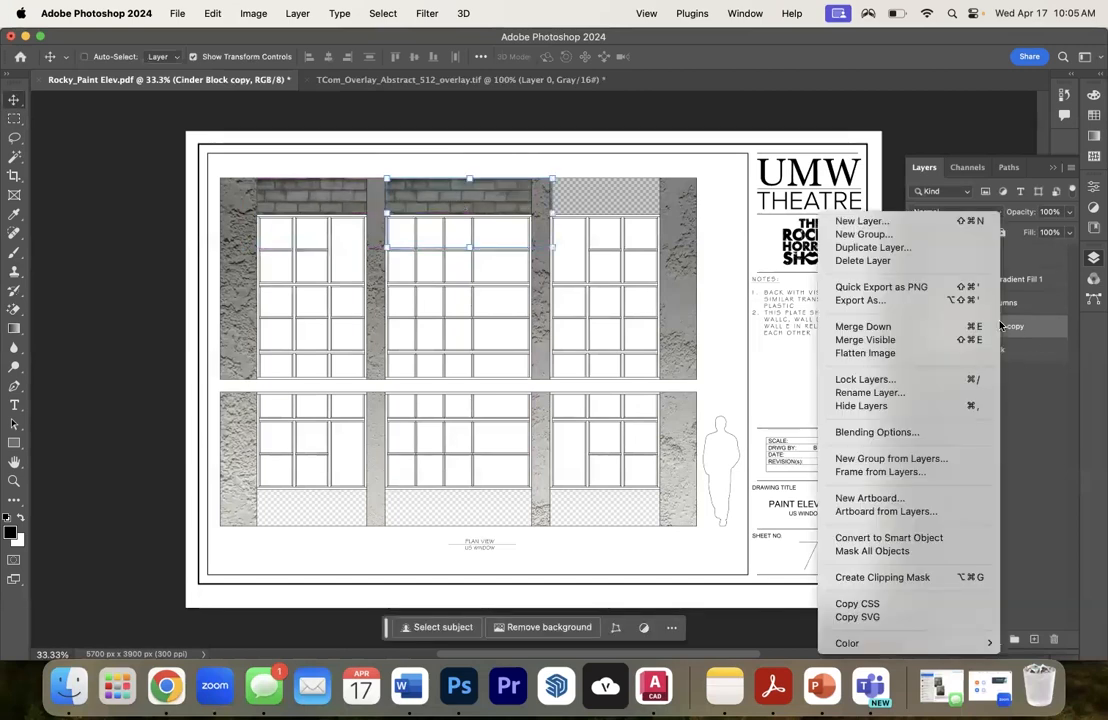
left_click(872, 247)
left_click(837, 324)
left_click_drag(487, 200, 621, 203)
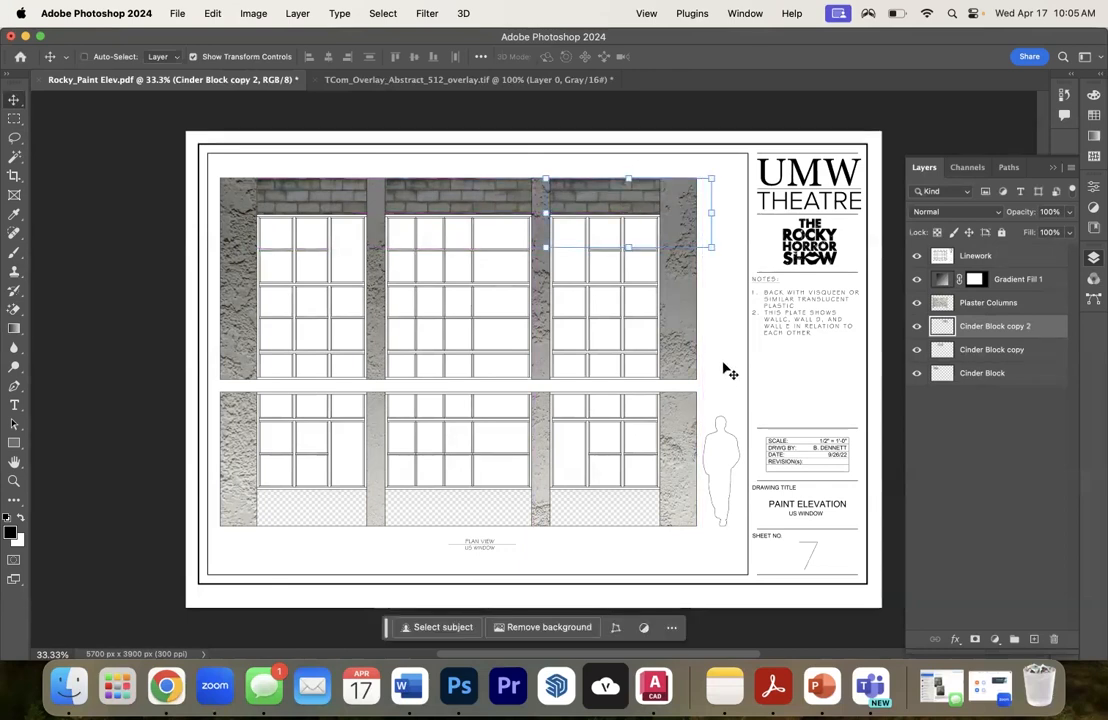
- Move the Cinder Block layer above its two copies and select all three block layers
left_click(992, 374)
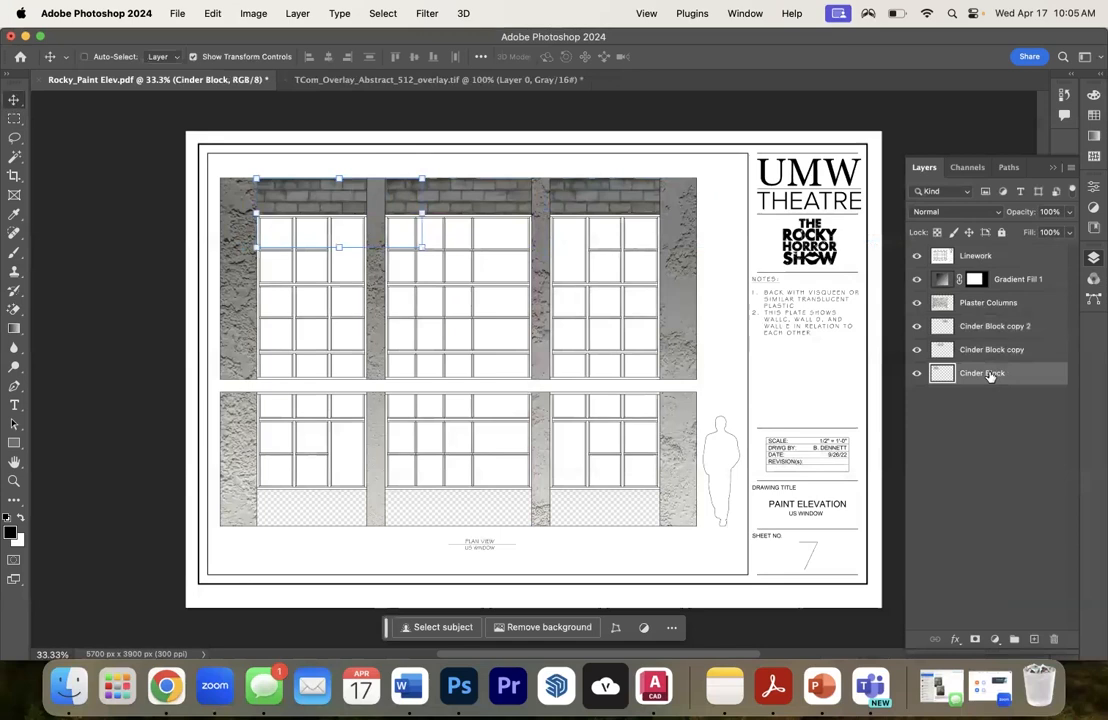
left_click_drag(990, 376, 985, 328)
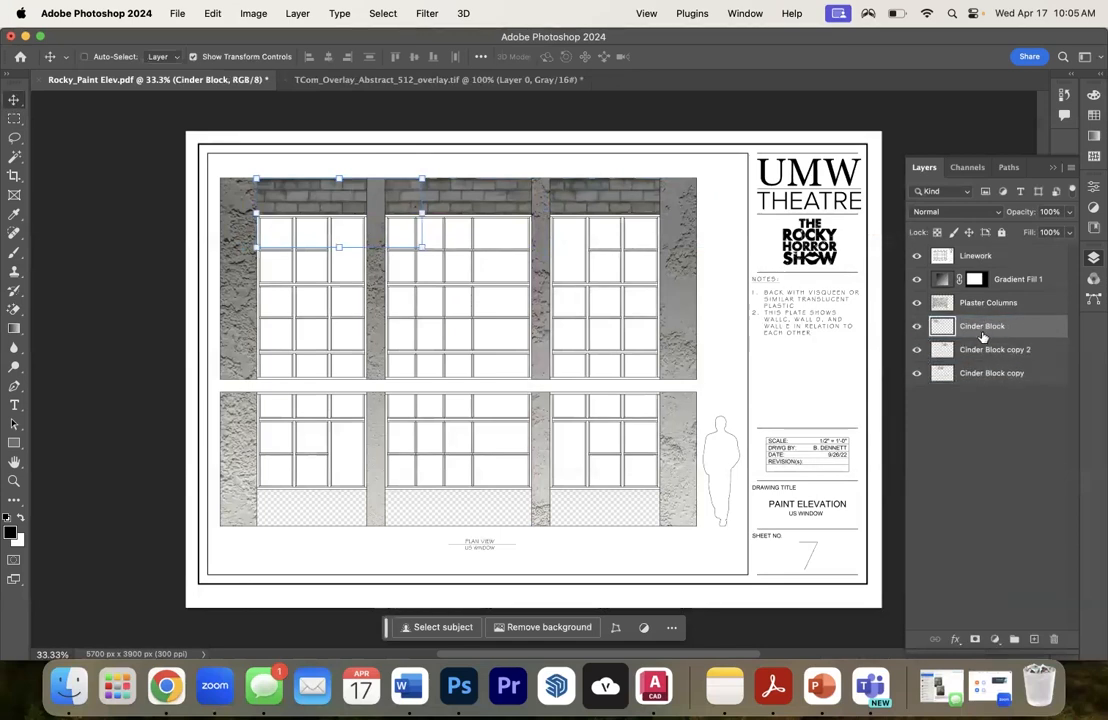
left_click(990, 376, "shift")
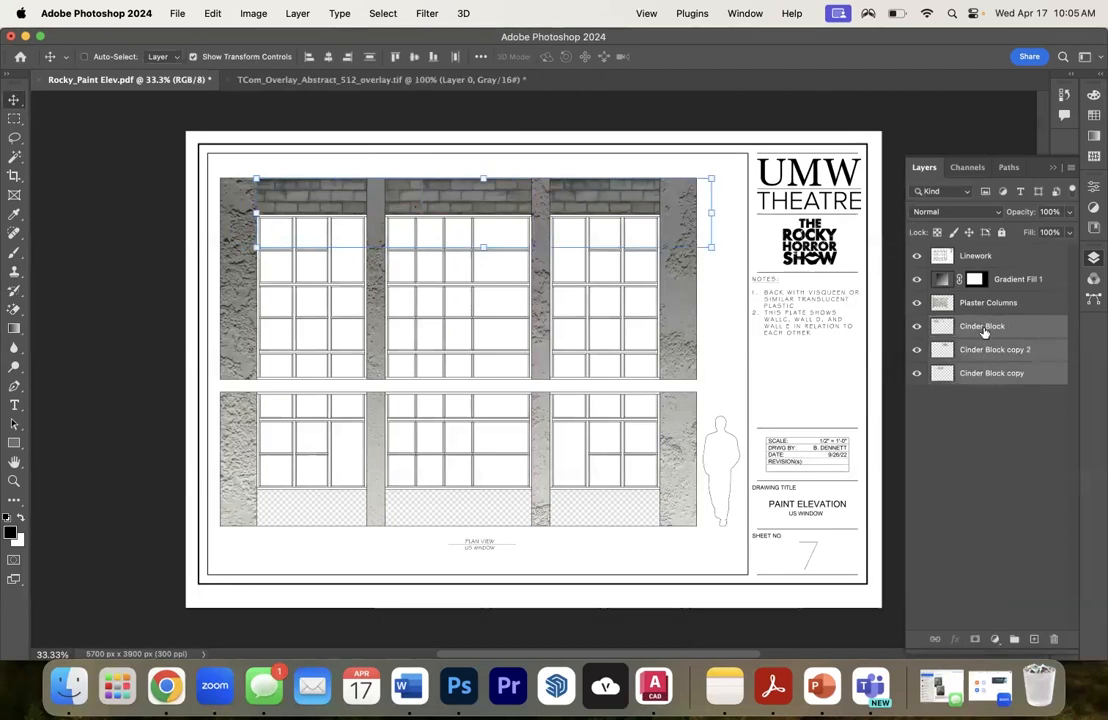
right_click(980, 332)
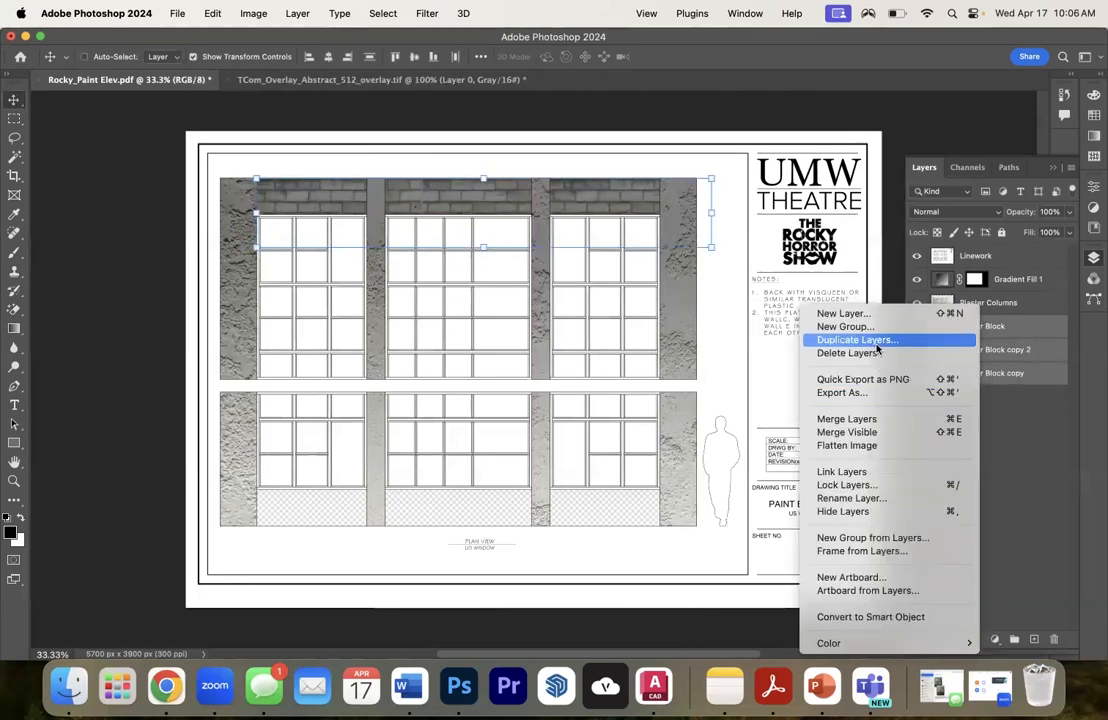
left_click(850, 420)
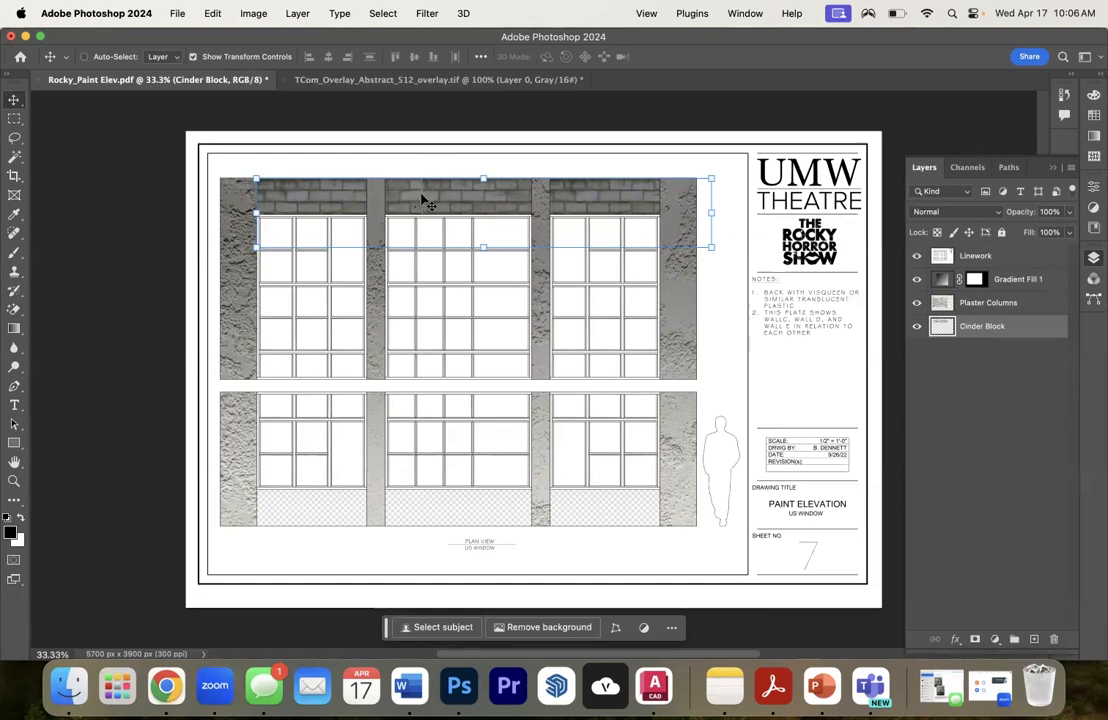
key("super+z")
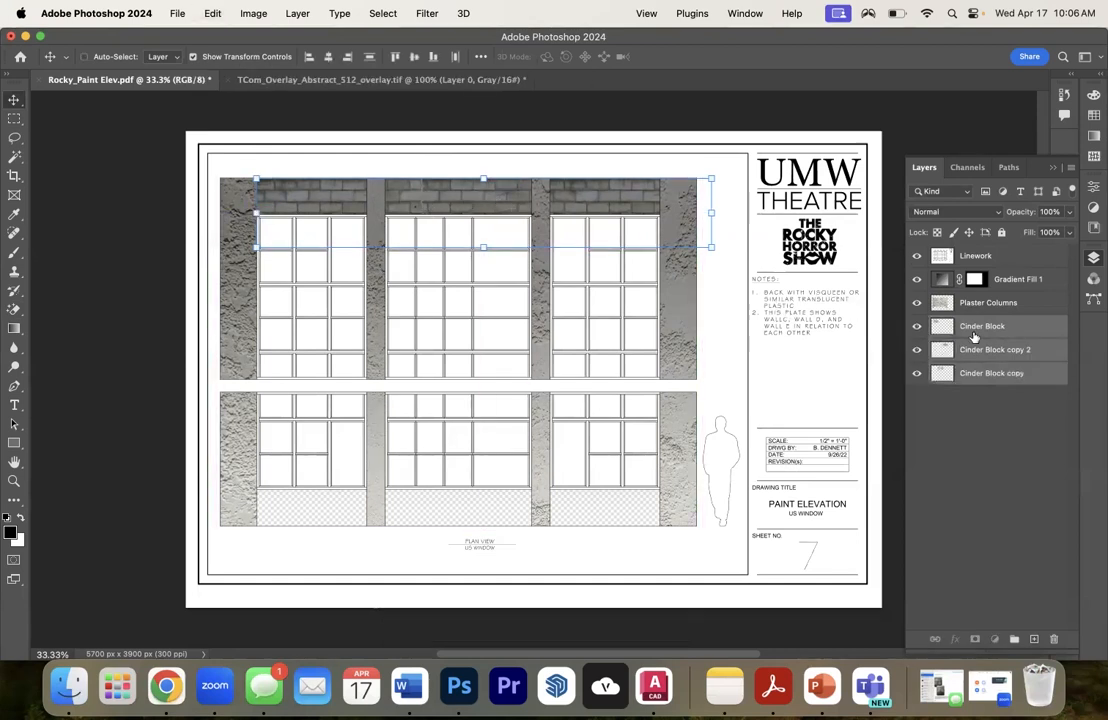
left_click(973, 332)
left_click(14, 118)
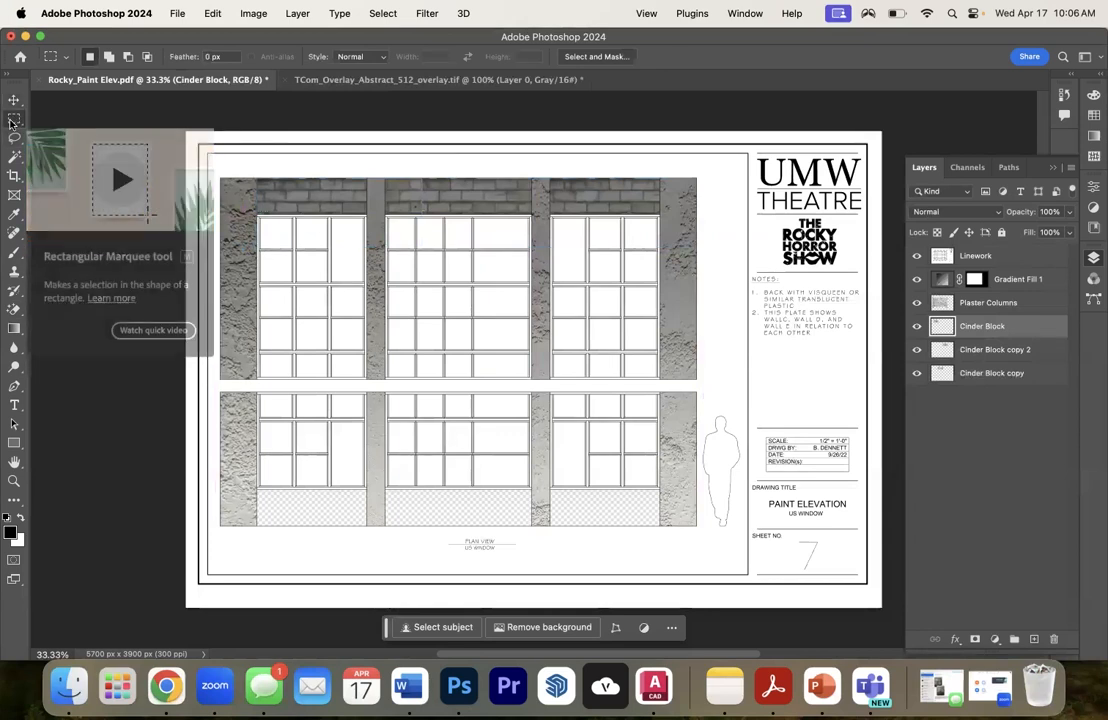
left_click_drag(375, 173, 442, 244)
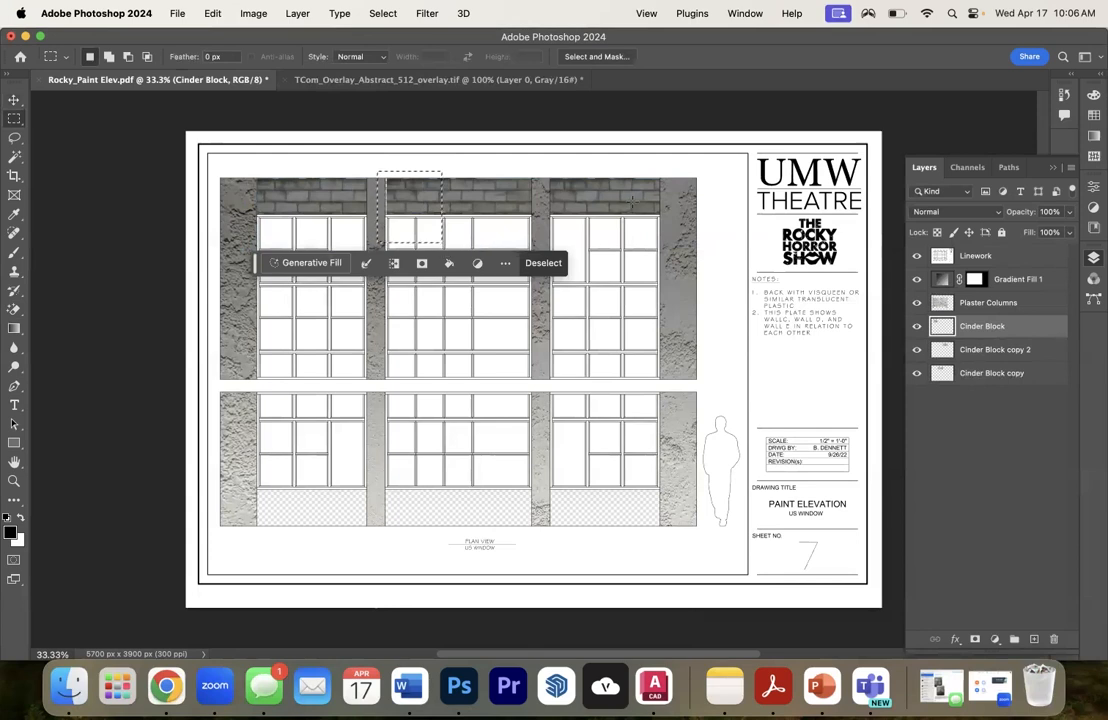
left_click(631, 199)
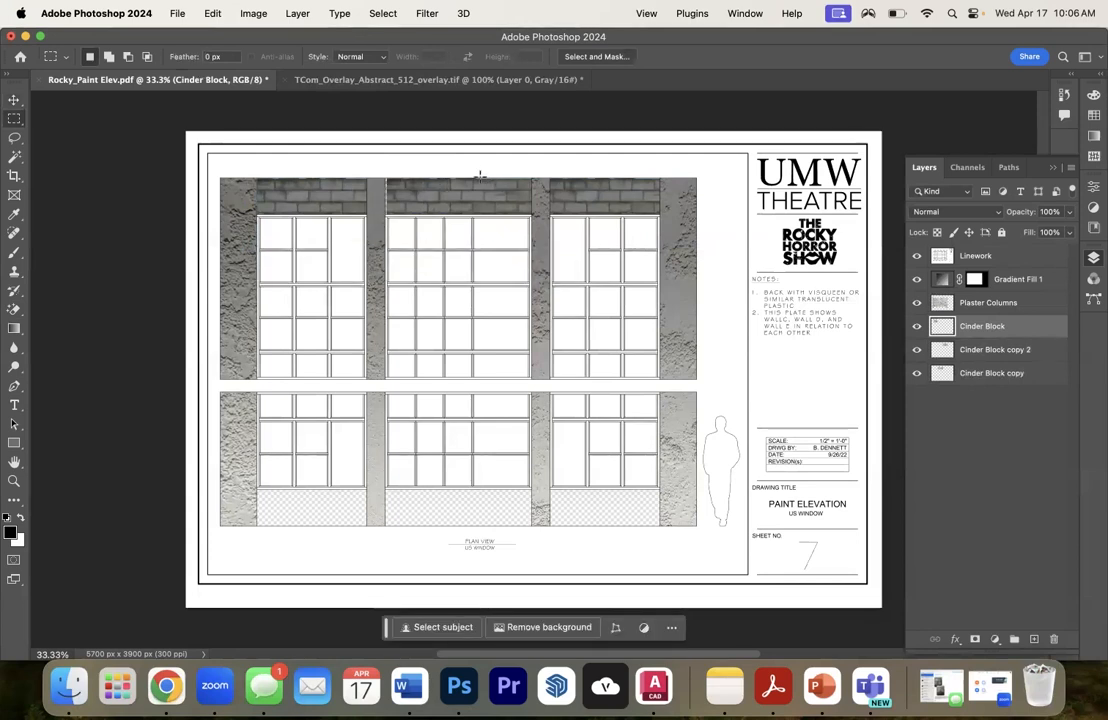
left_click(14, 99)
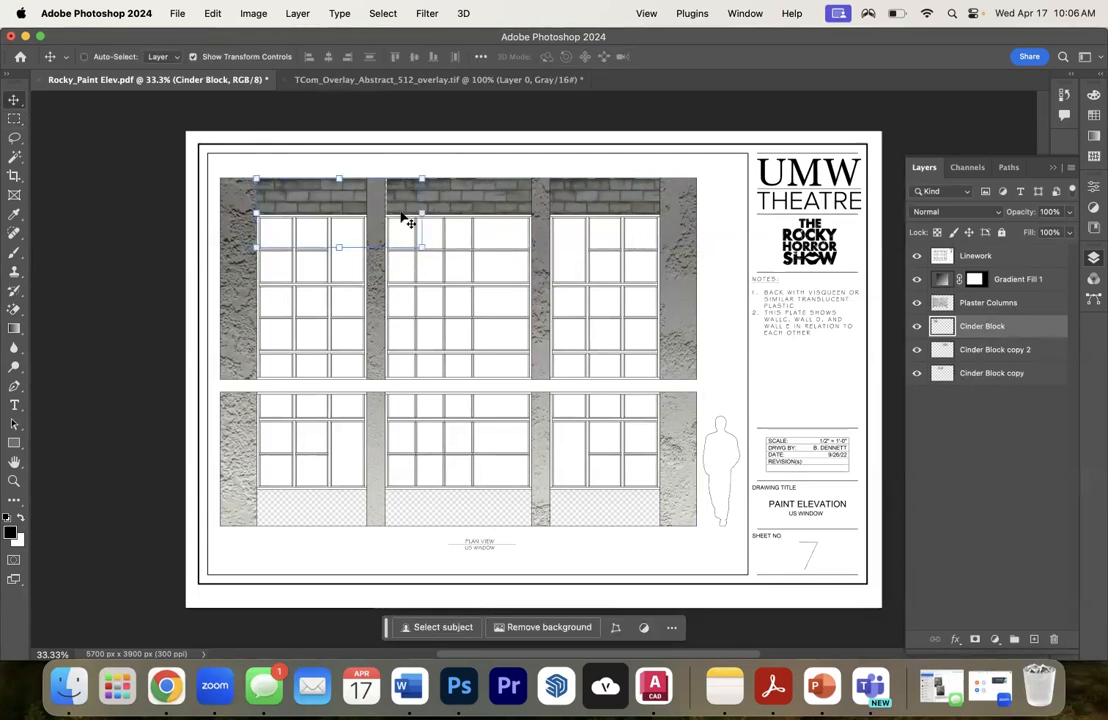
- Select the Cinder Block layer together with its two copies and merge them into one layer
left_click(1020, 350)
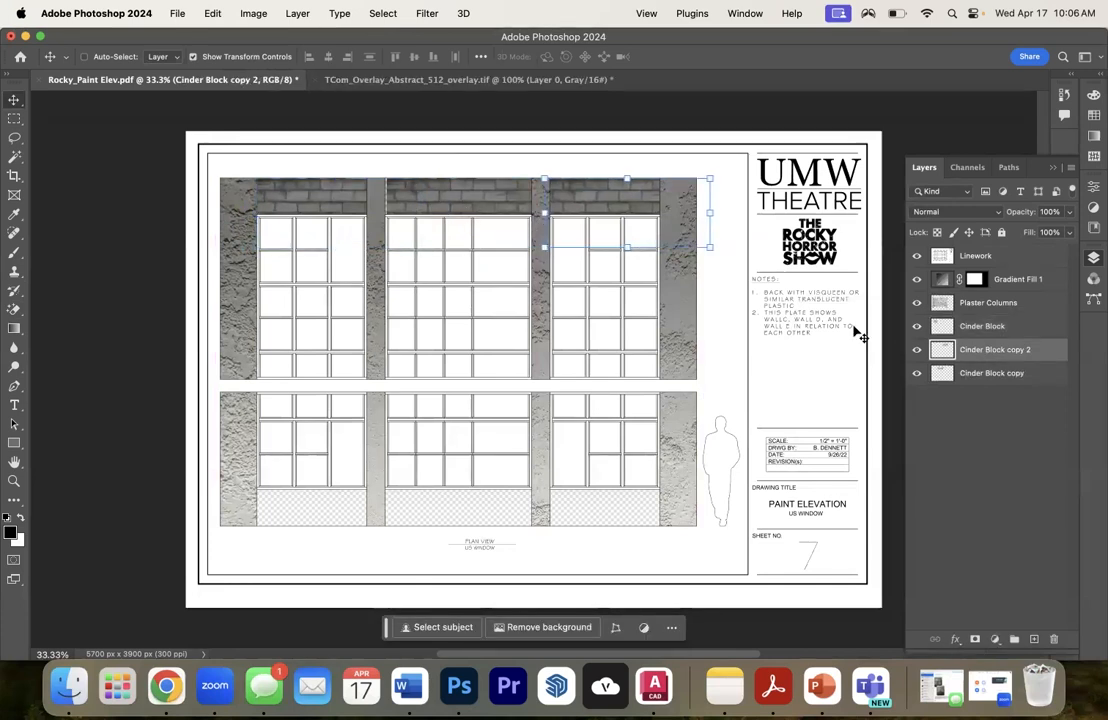
left_click(1019, 374)
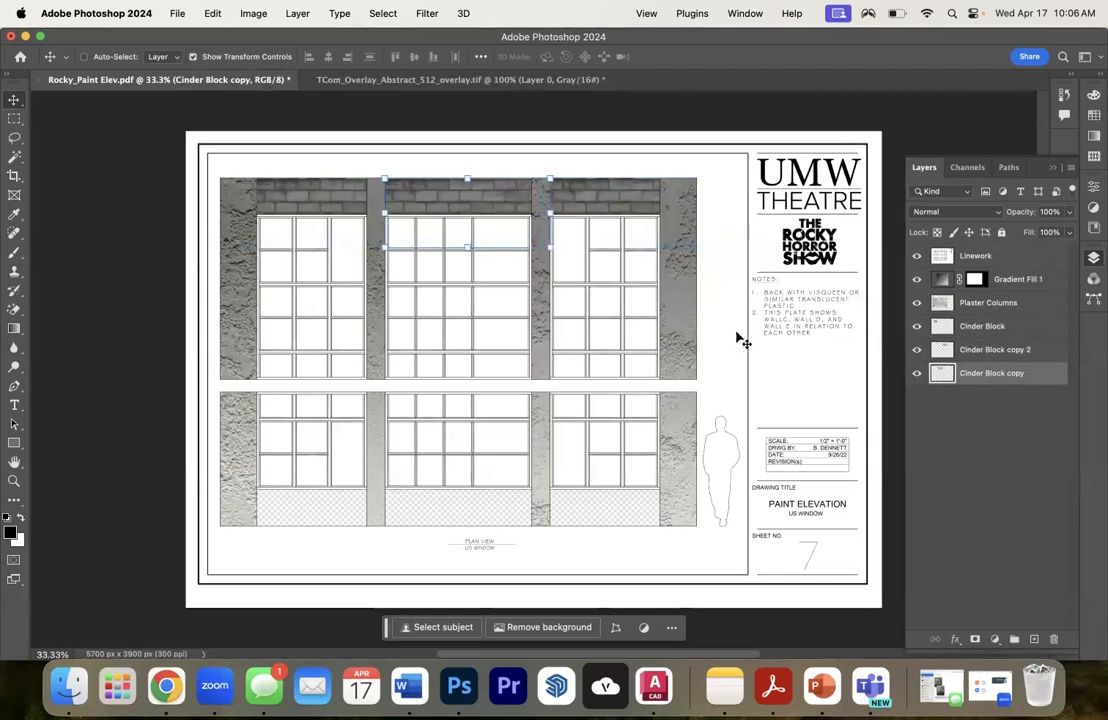
left_click(990, 328, "shift")
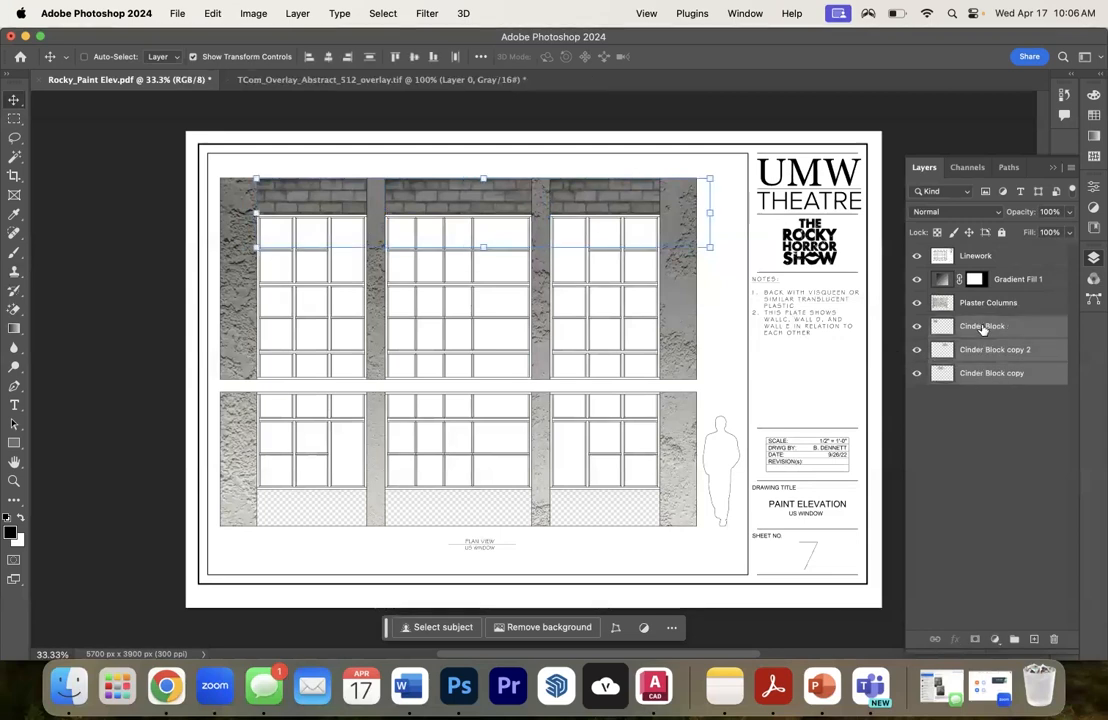
right_click(984, 328)
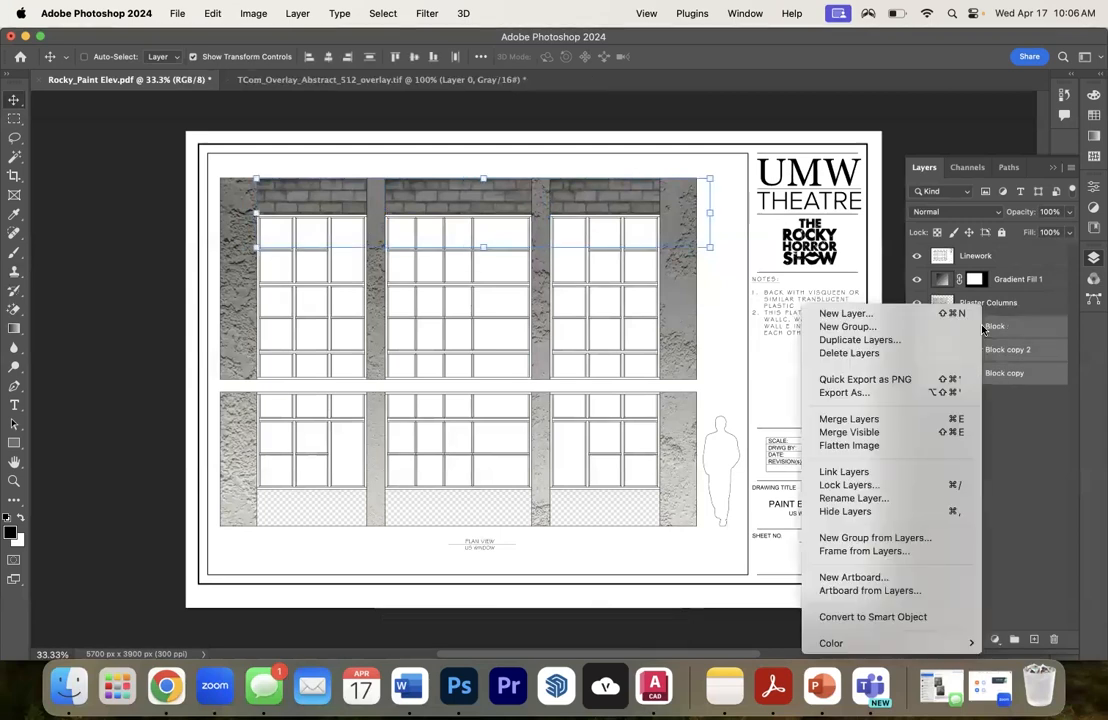
left_click(880, 419)
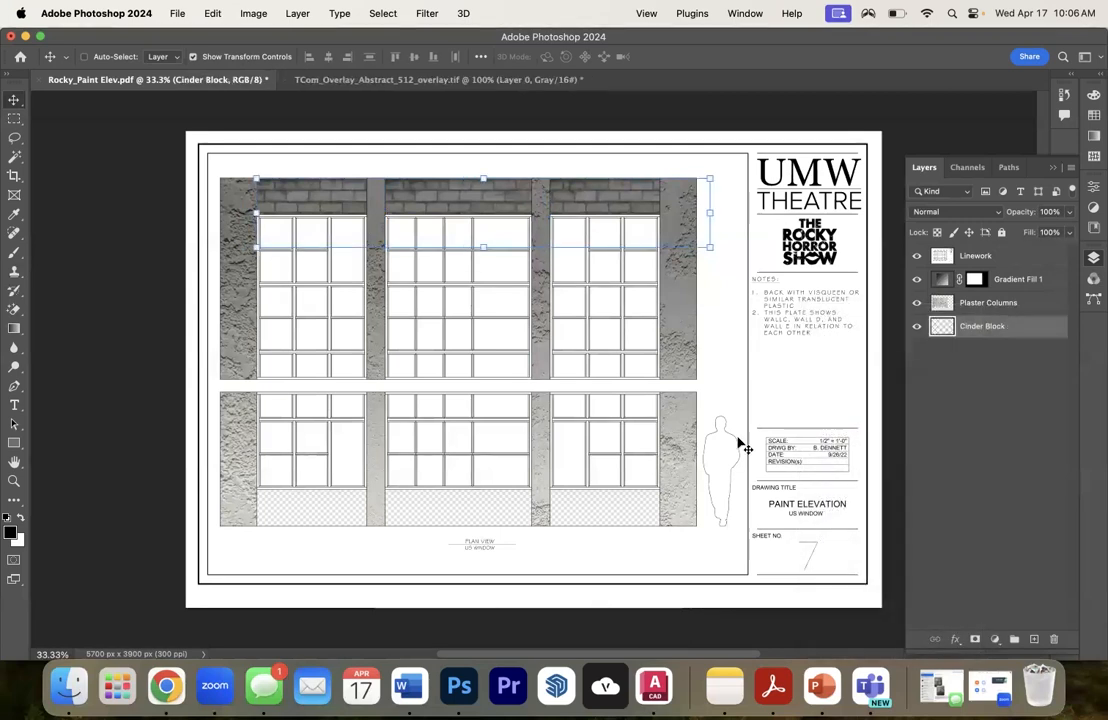
- Duplicate the merged Cinder Block layer and move the copy over the wall panels below the lower windows
right_click(968, 335)
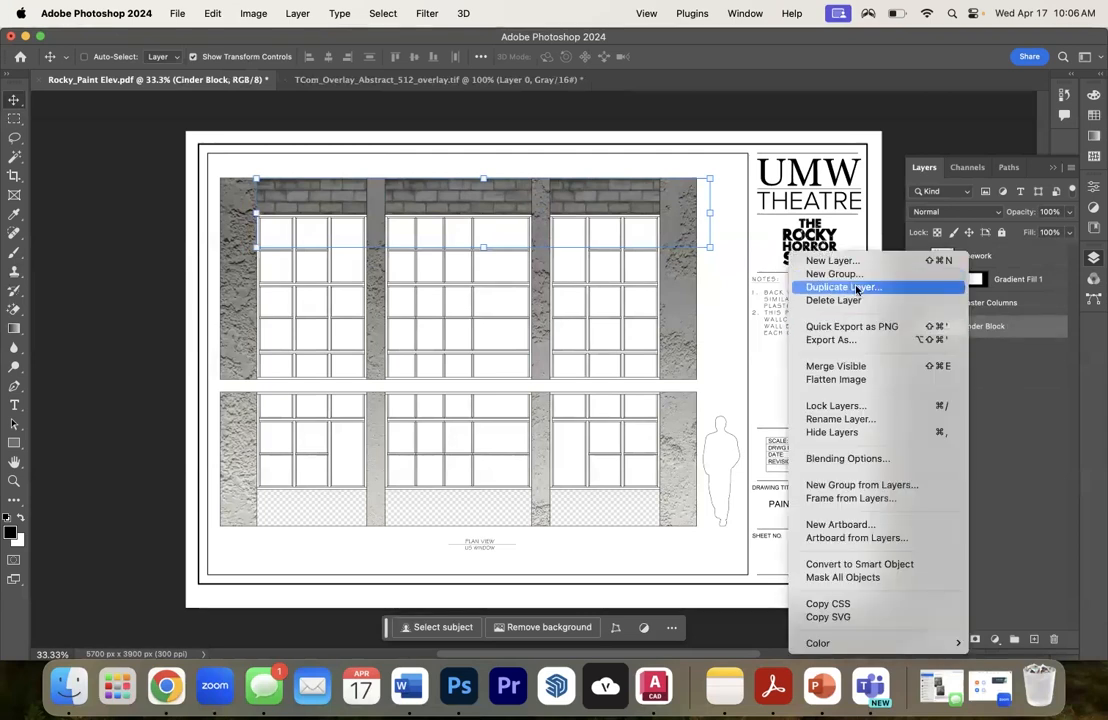
left_click(858, 288)
left_click(838, 325)
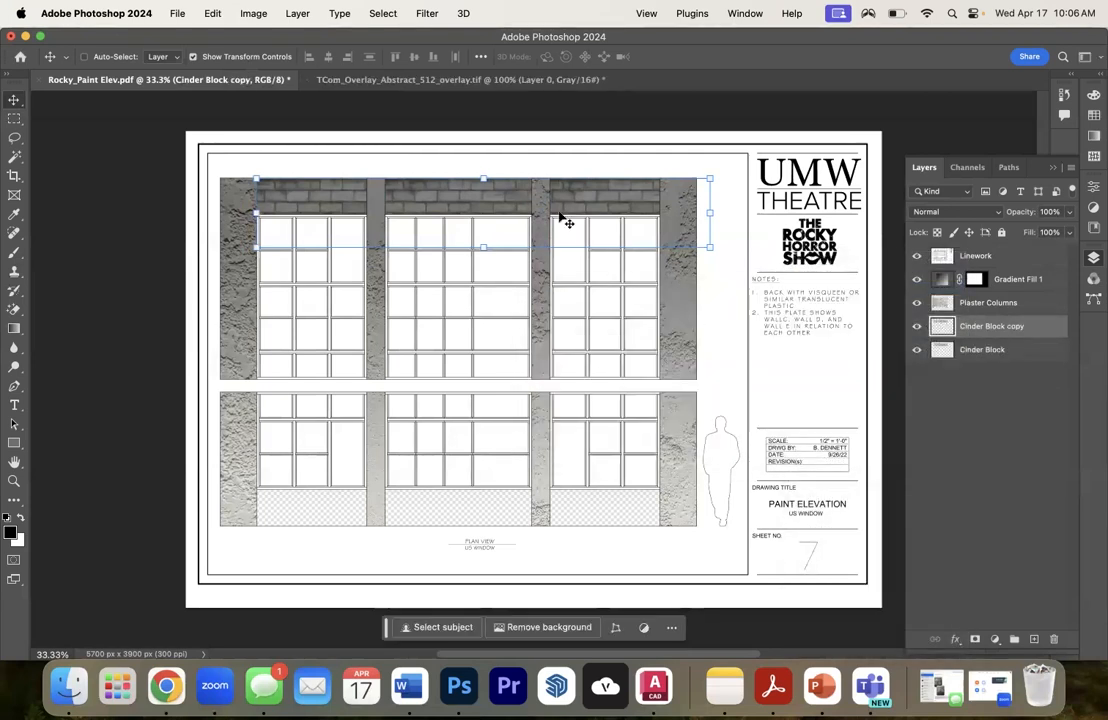
left_click_drag(618, 198, 636, 479)
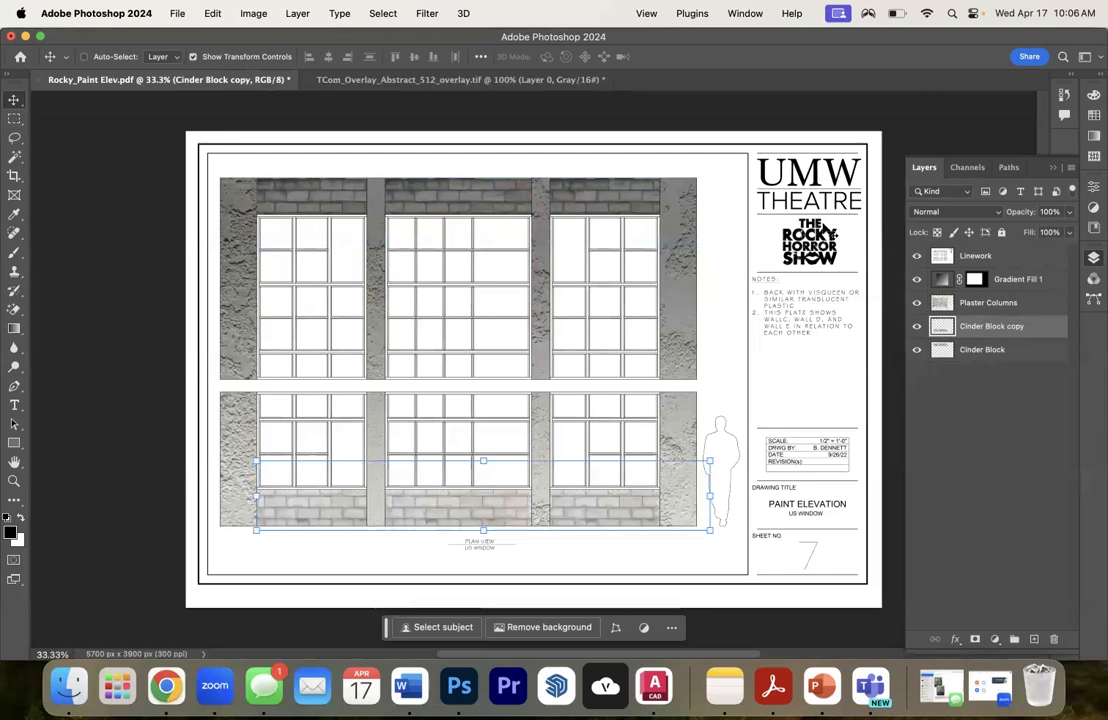
- Hide the Gradient Fill 1 layer
left_click(1010, 280)
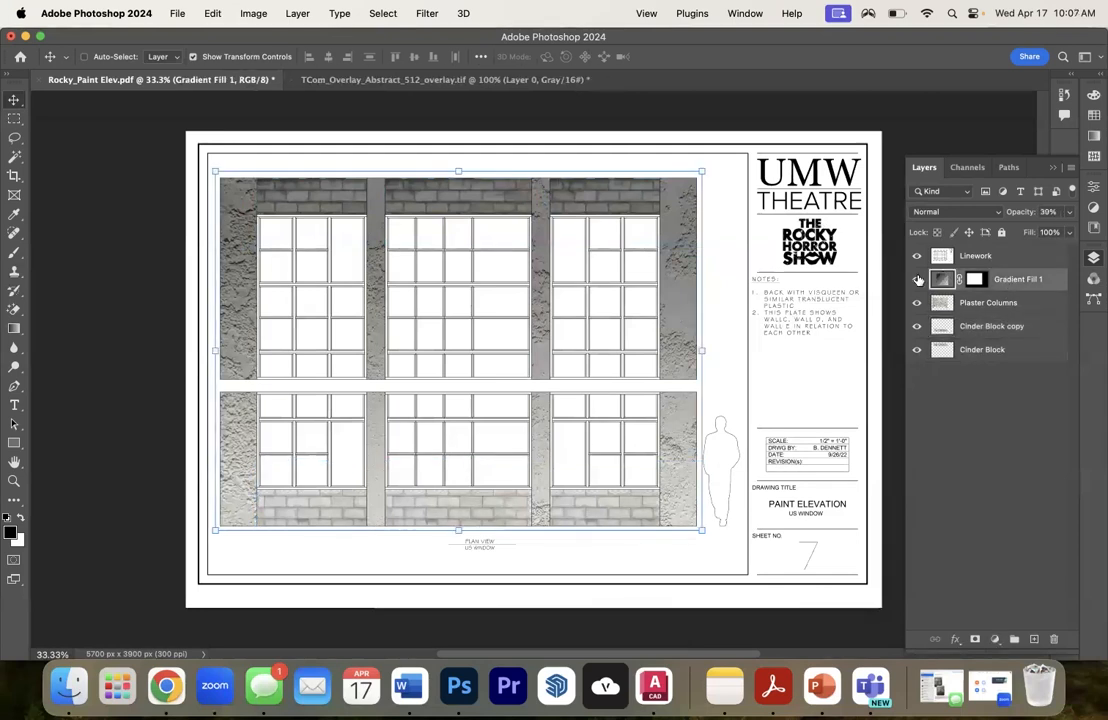
left_click(917, 279)
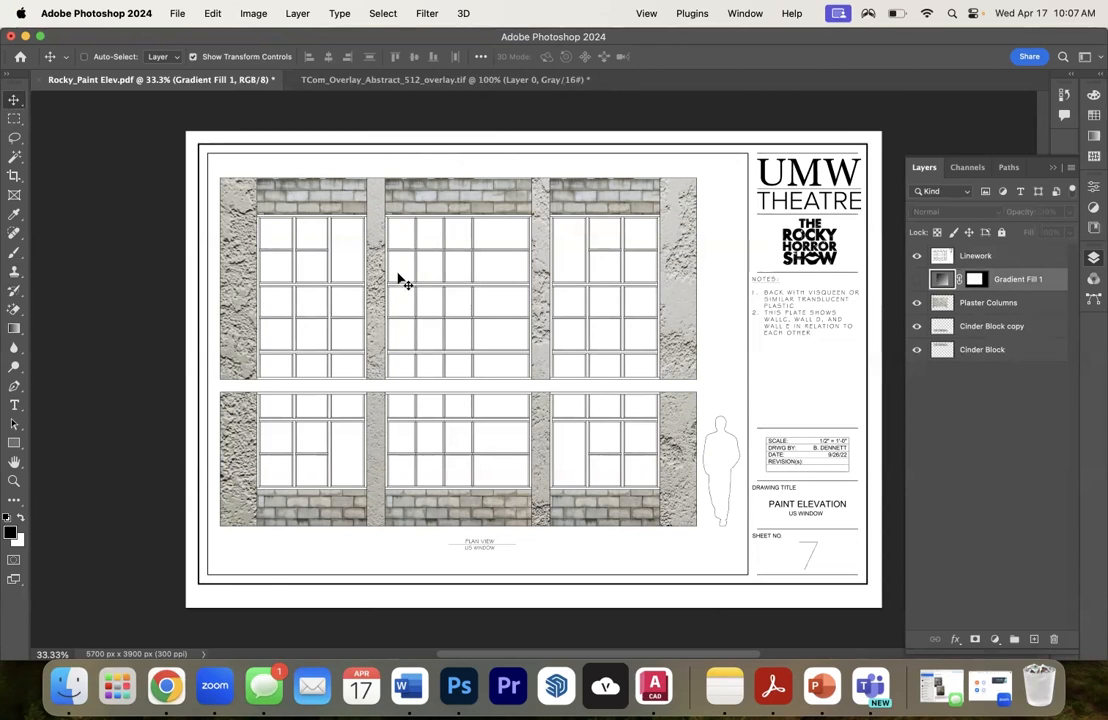
key("super+plus")
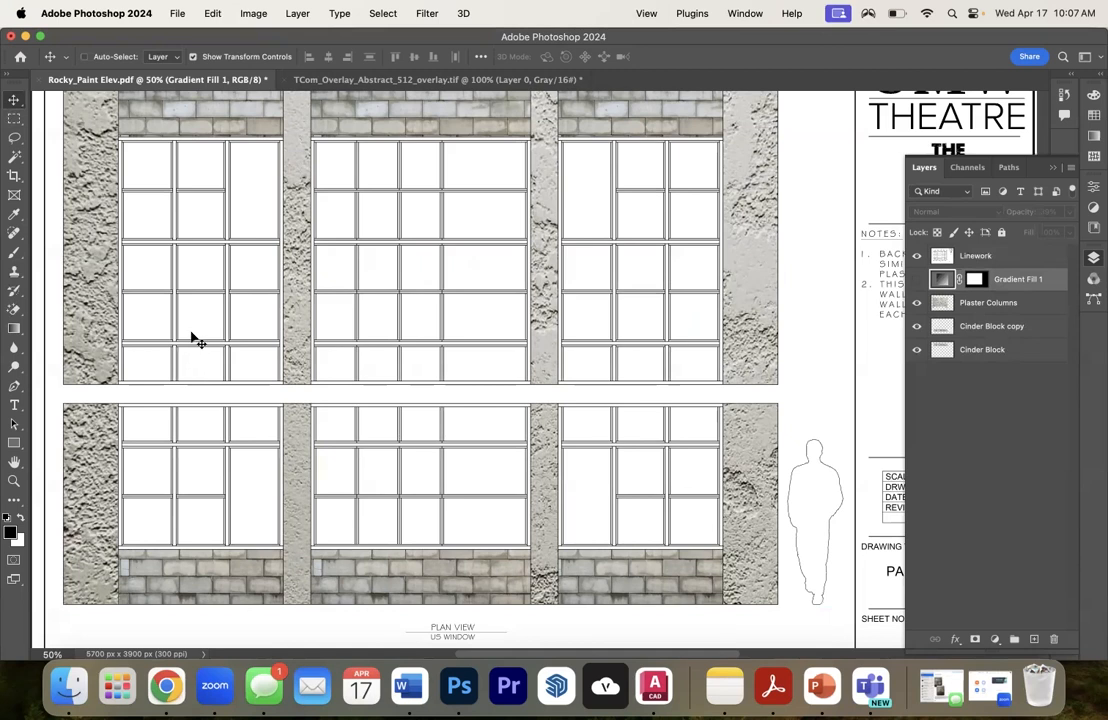
- Sample a color from the wall artwork and darken it to set the foreground color to warm gray 5e5c58
left_click(10, 532)
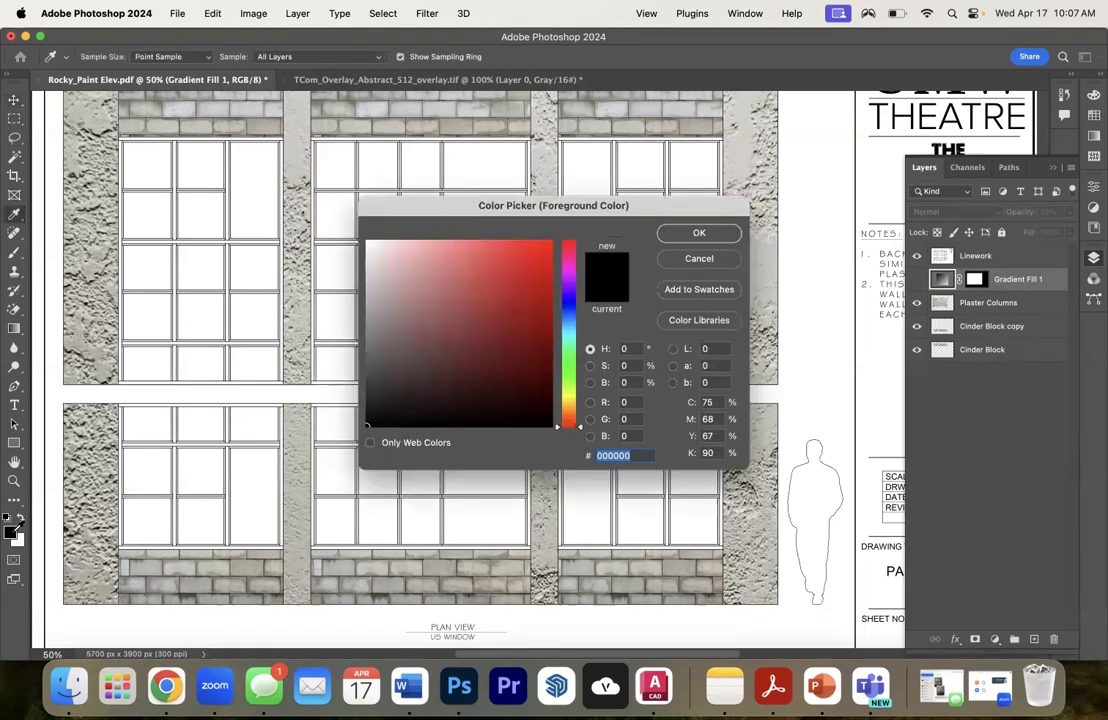
left_click(373, 367)
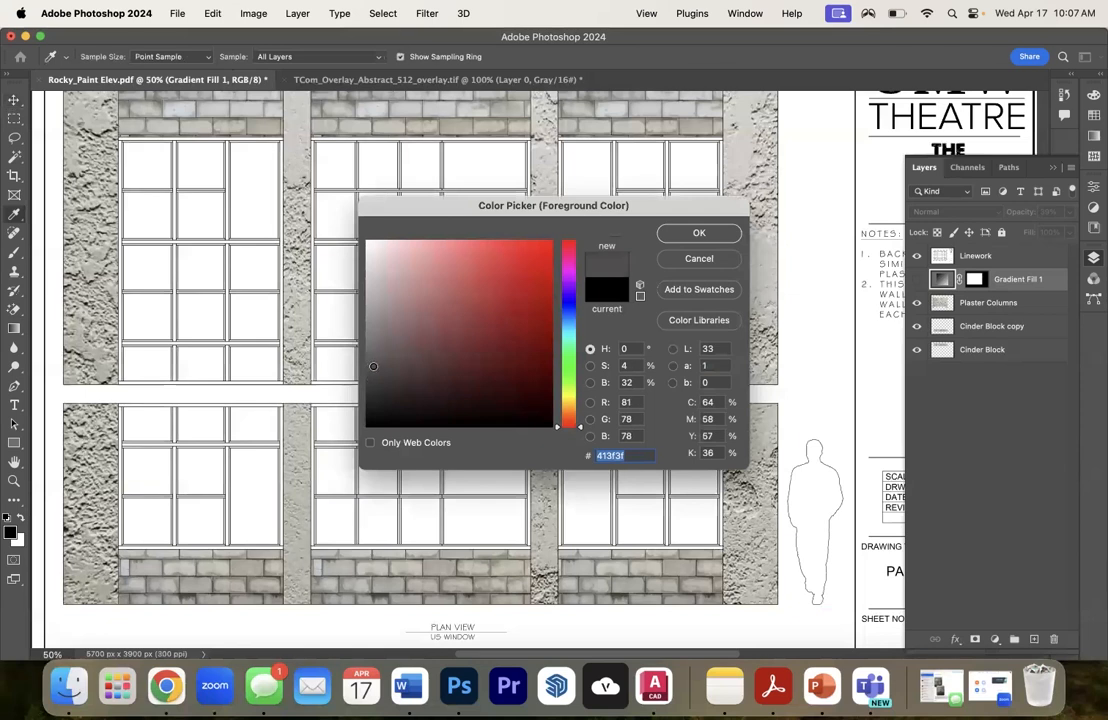
left_click(722, 231)
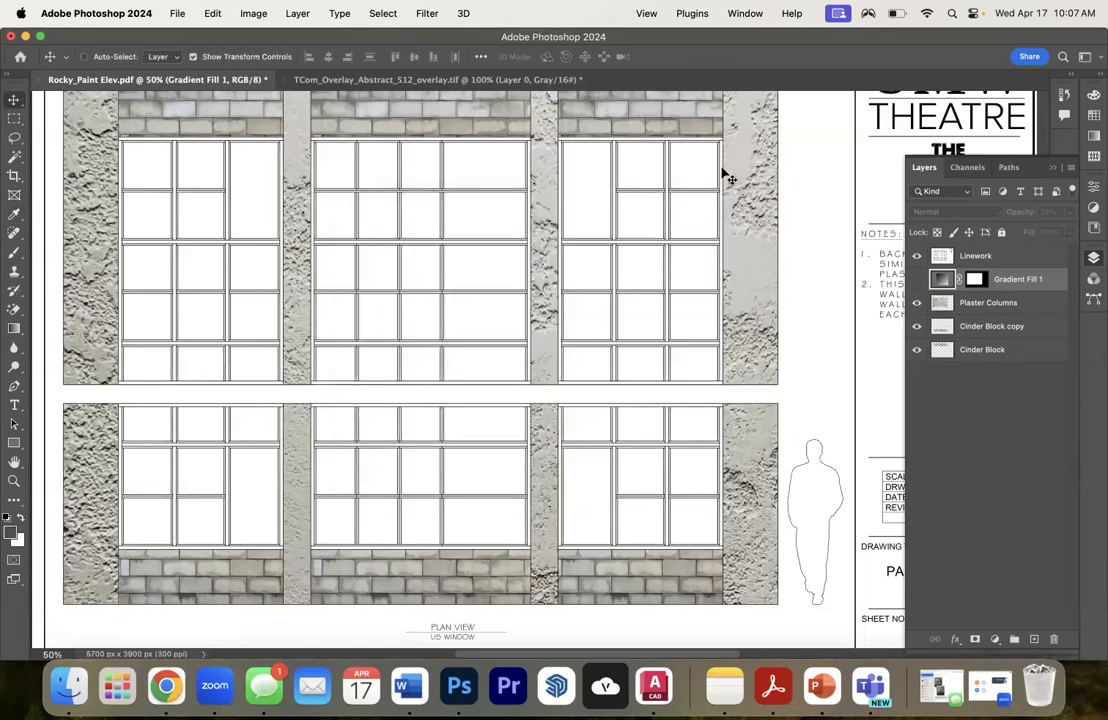
left_click(10, 536)
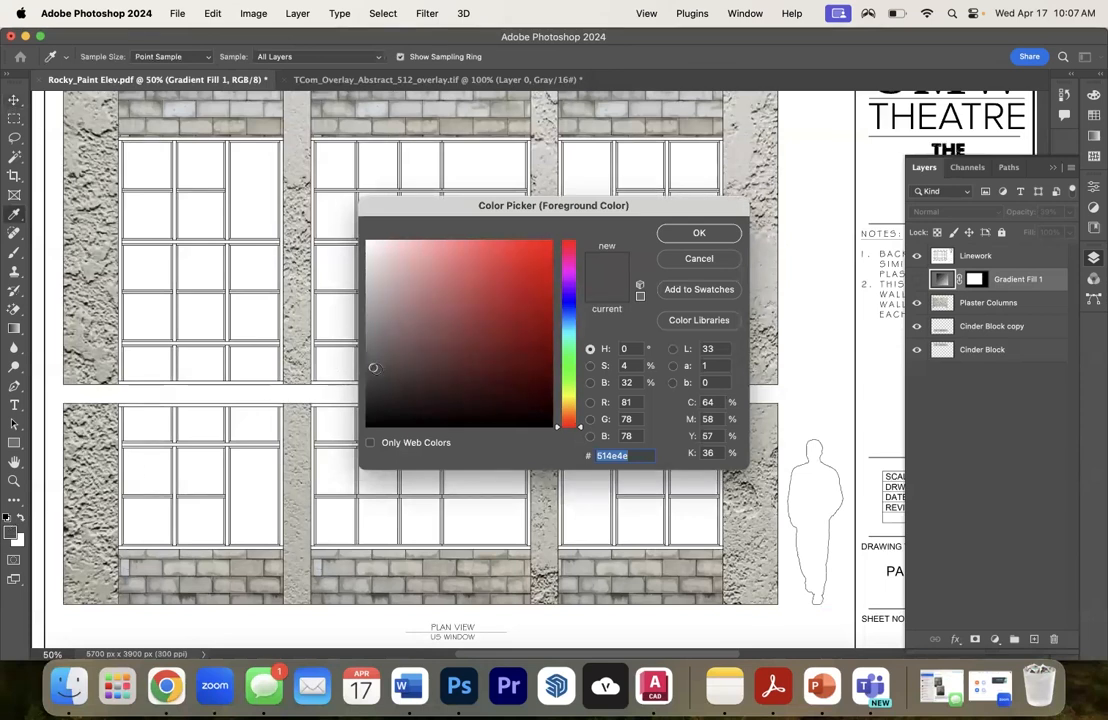
left_click_drag(374, 369, 376, 371)
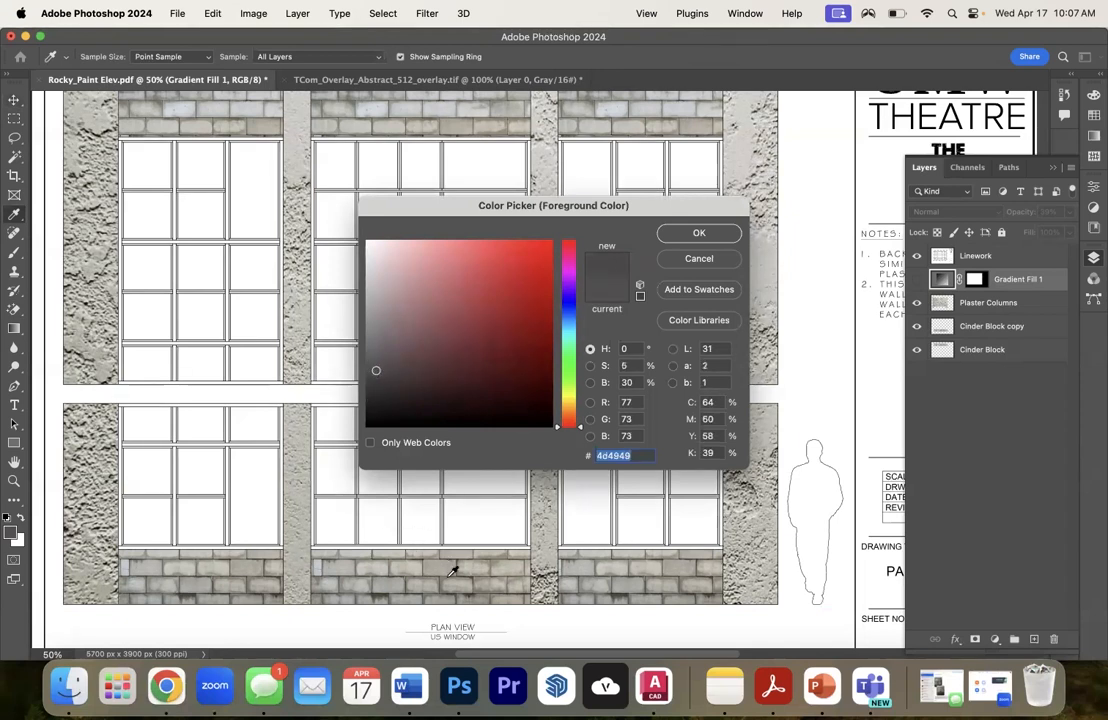
left_click(594, 548)
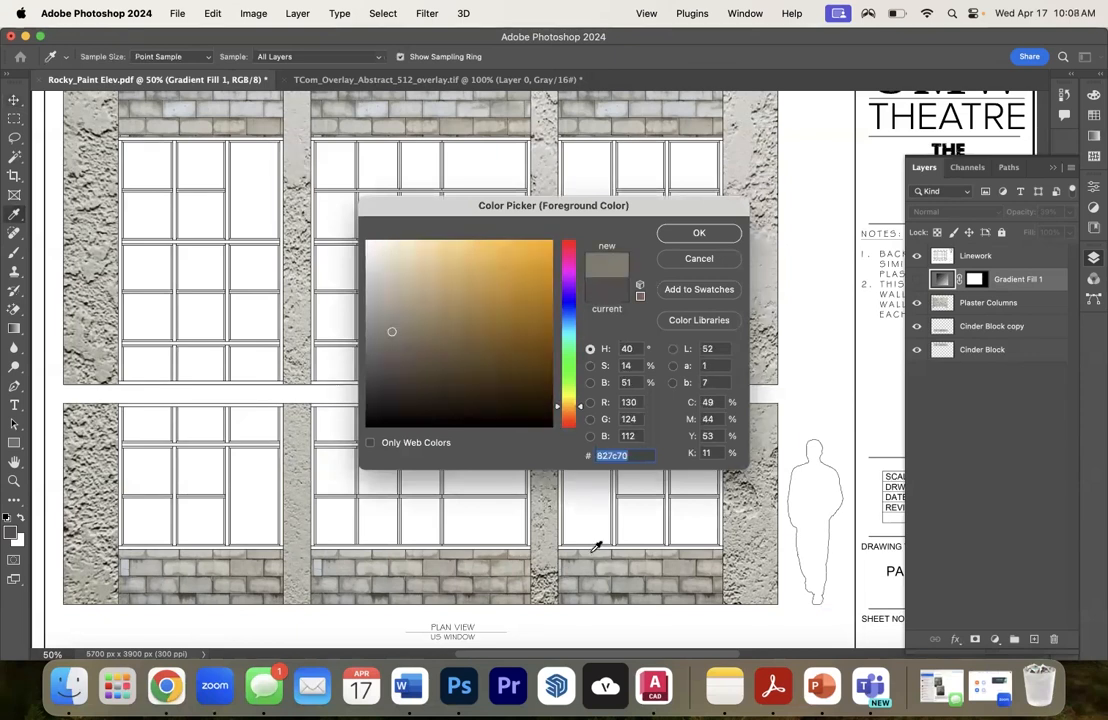
left_click(378, 358)
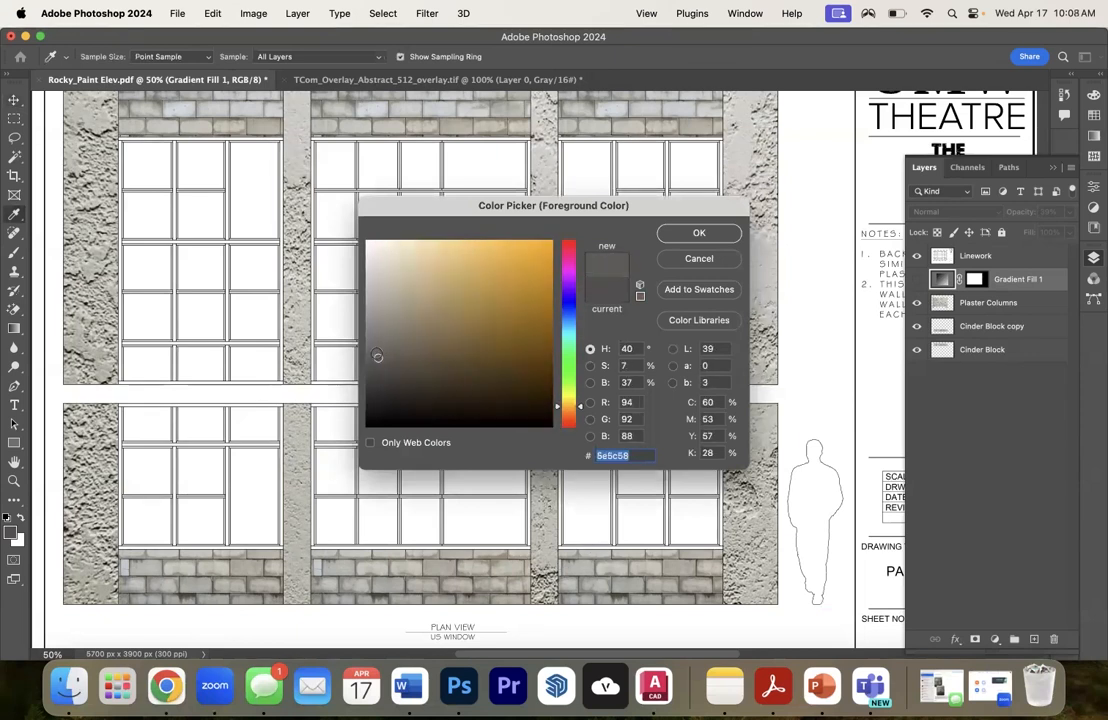
left_click(698, 233)
key("v")
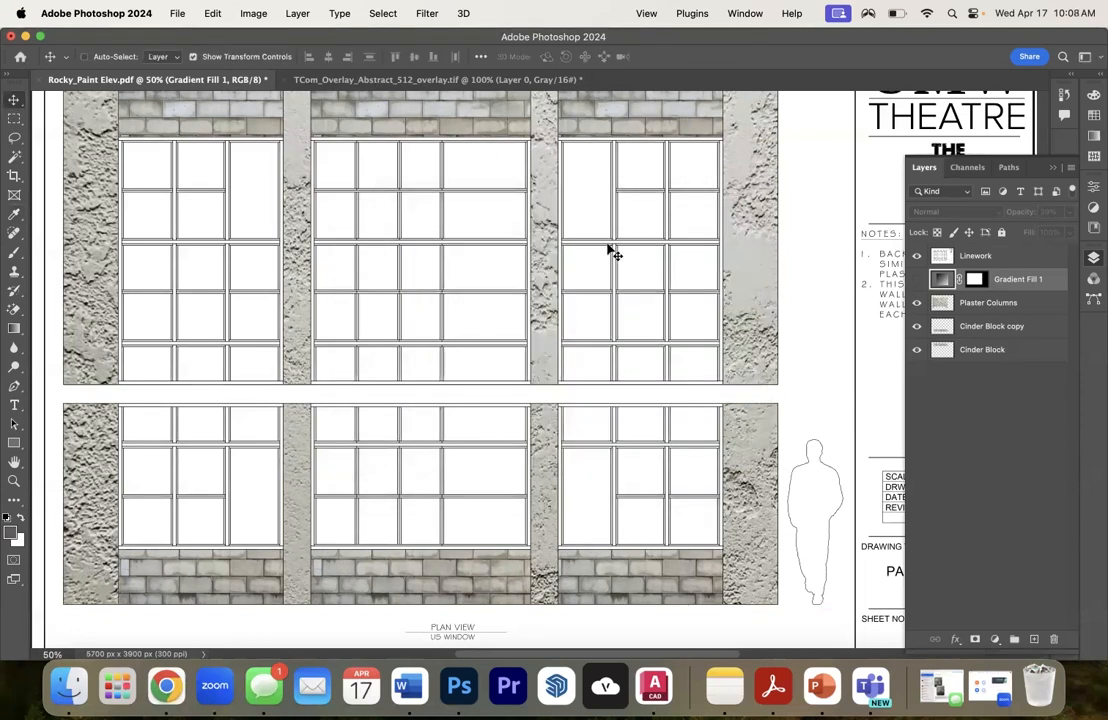
- Switch to the Paint Bucket tool and make the Linework layer active
left_click(14, 331)
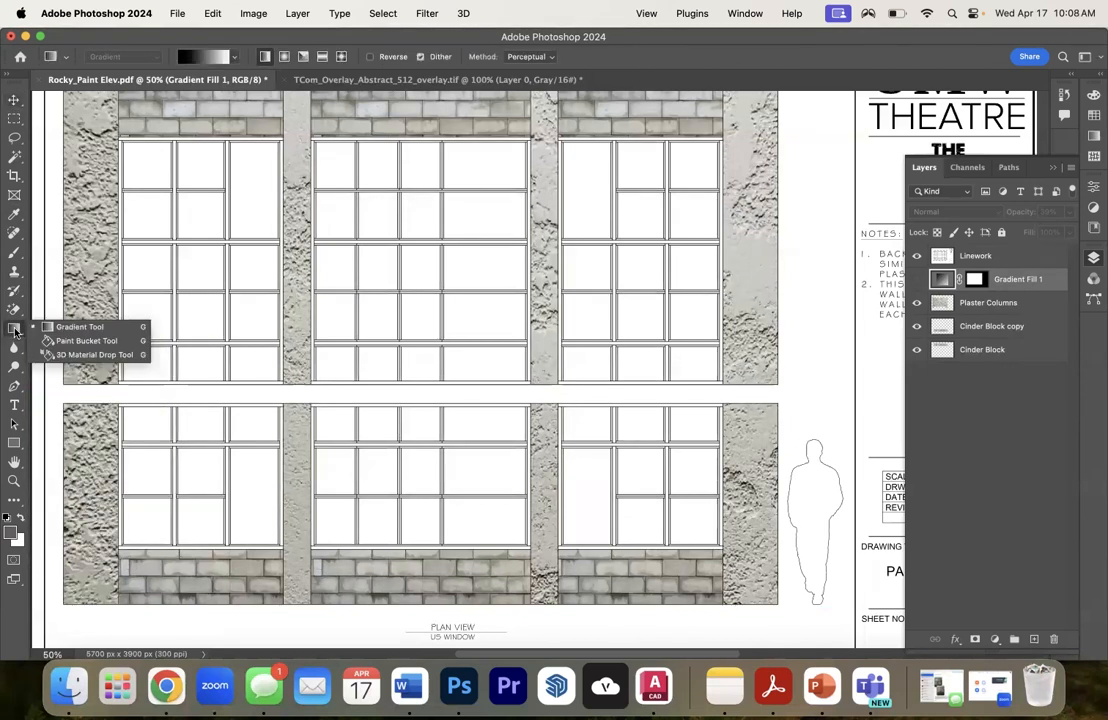
left_click(70, 341)
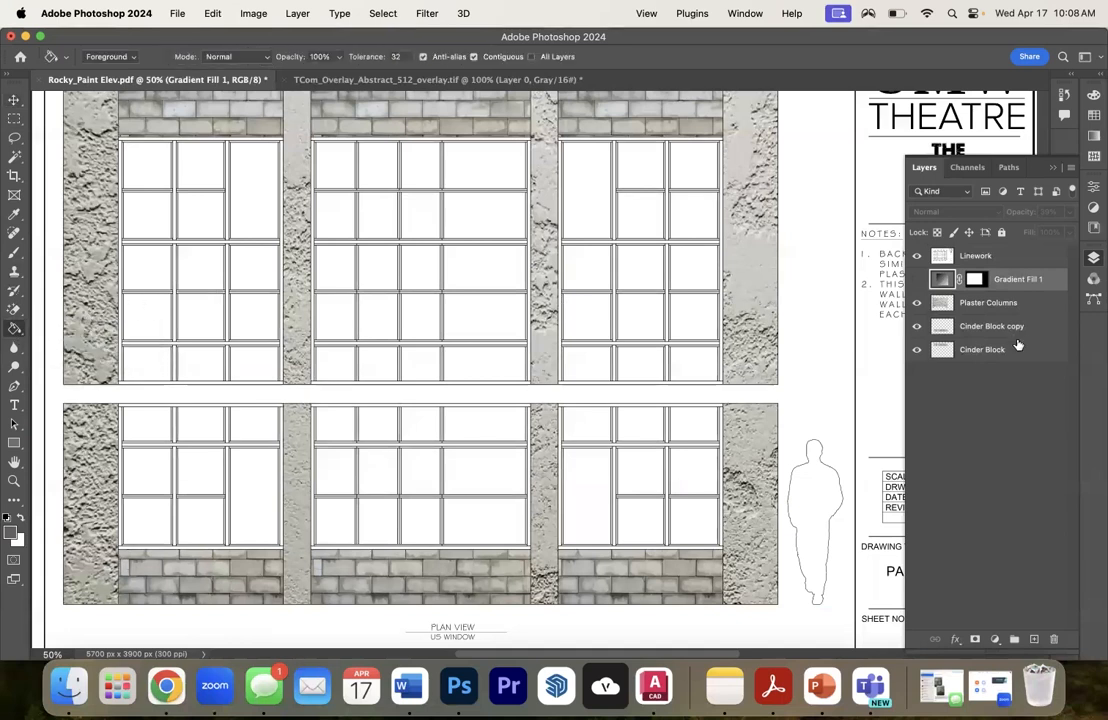
left_click(976, 256)
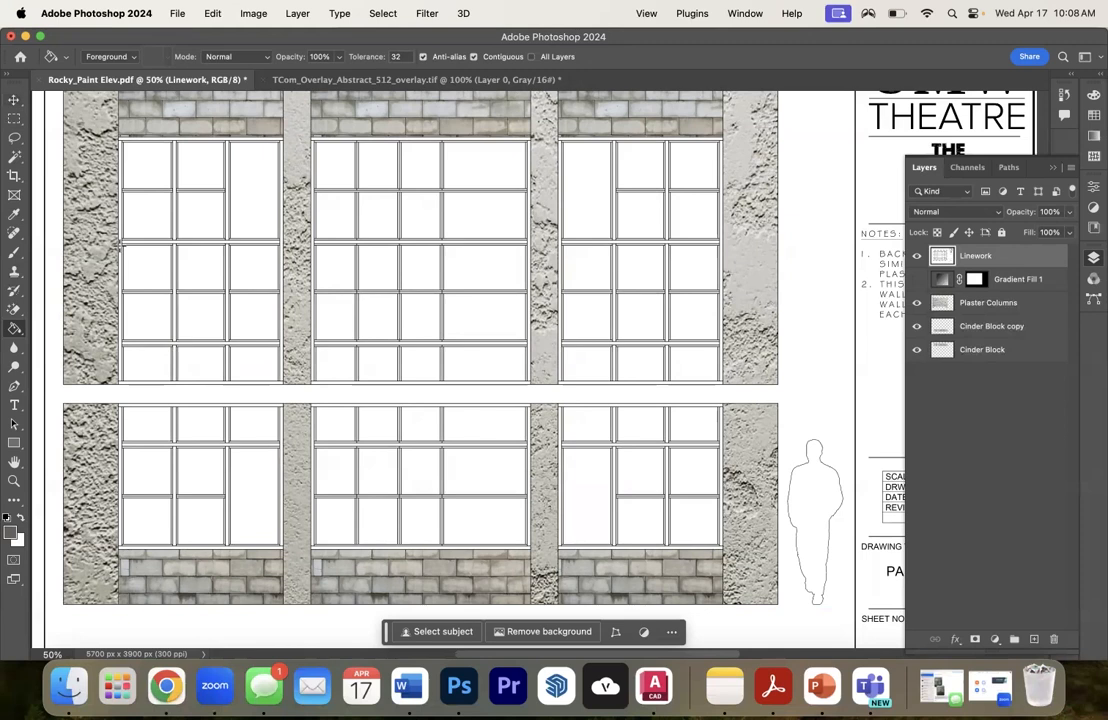
- Try filling the upper-left window's frame bars with the dark gray, and undo the fills
left_click(125, 240)
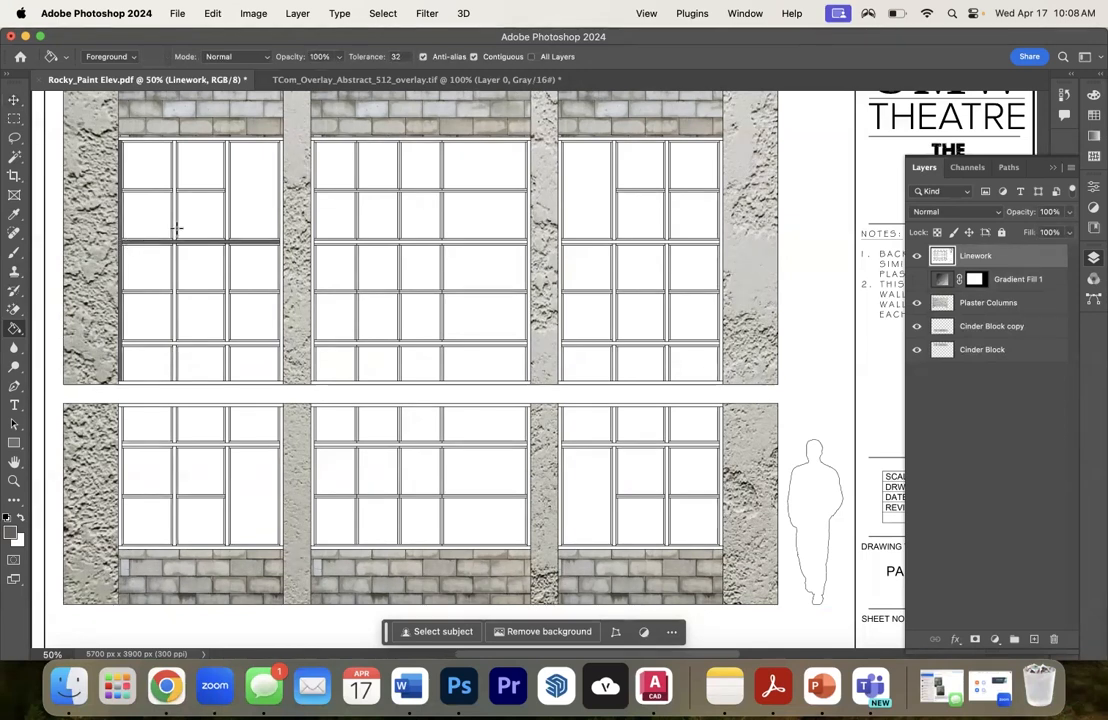
left_click(173, 165)
left_click(145, 140)
key("super+equal")
scroll(148, 389, "up", 3)
key("super+z")
key("super+z")
key("super+z")
key("super+z")
key("super+minus")
- Set the foreground color to gray 757471 and fill the frame and mullions of the upper-left window with it
left_click(10, 533)
left_click(200, 249)
left_click(174, 302)
left_click(228, 302)
left_click(281, 305)
left_click(228, 382)
left_click(174, 387)
left_click(175, 454)
left_click(174, 472)
left_click(228, 472)
left_click(213, 491)
- Fill the frames and mullions of the upper middle and upper-right windows with the gray
left_click(312, 458)
left_click(351, 249)
left_click(561, 482)
left_click(667, 472)
left_click(614, 472)
left_click(614, 402)
left_click(667, 400)
left_click(667, 320)
left_click(614, 320)
left_click(616, 352)
- Fill the frames and mullions of the three lower windows with the same gray
scroll(616, 356, "down", 2)
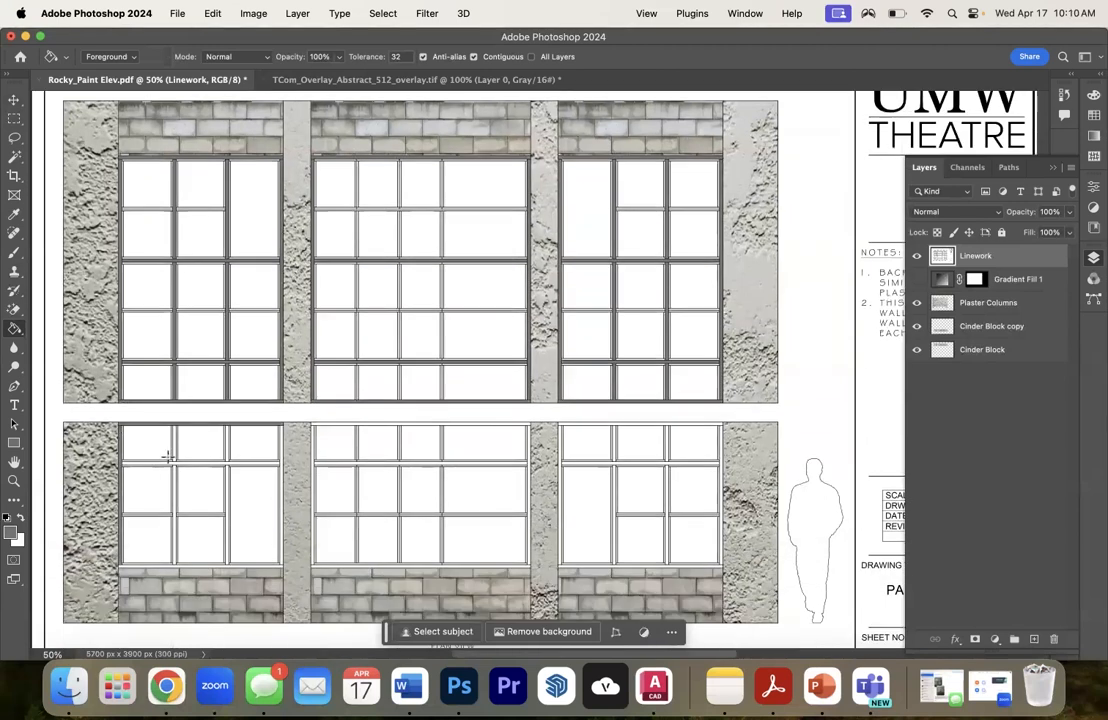
left_click(175, 487)
left_click(215, 566)
left_click(313, 541)
left_click(370, 463)
left_click(569, 425)
left_click(610, 463)
left_click(614, 476)
left_click(667, 476)
left_click(529, 472)
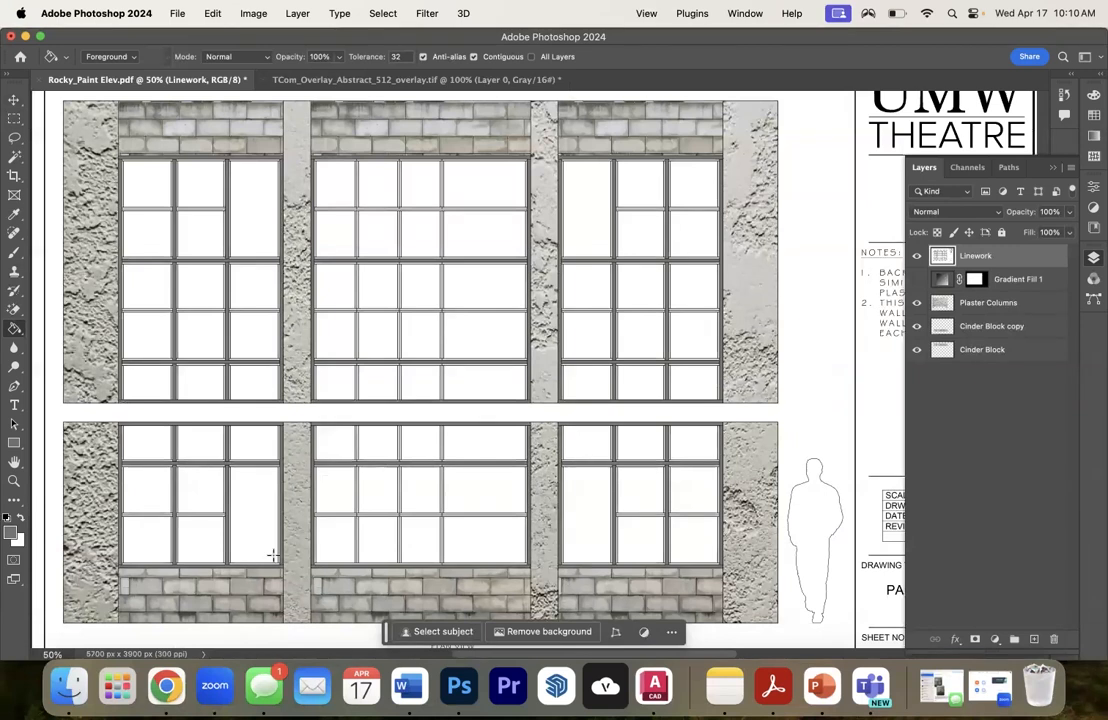
- Set the foreground color to a strong red
left_click(11, 533)
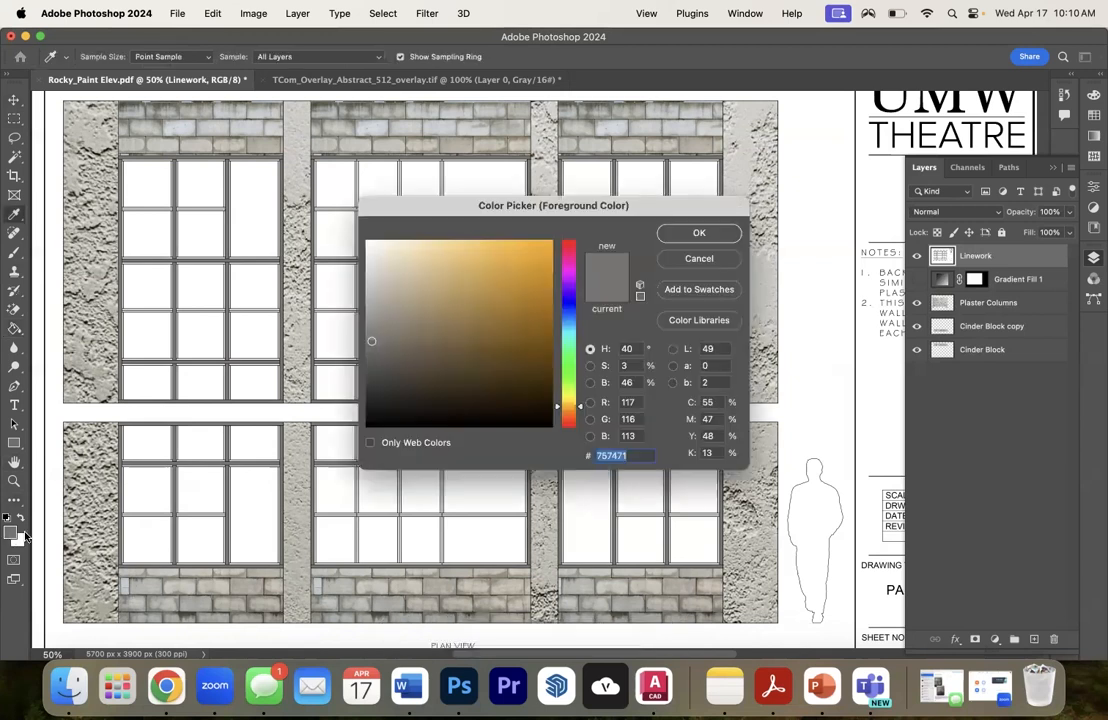
left_click(574, 245)
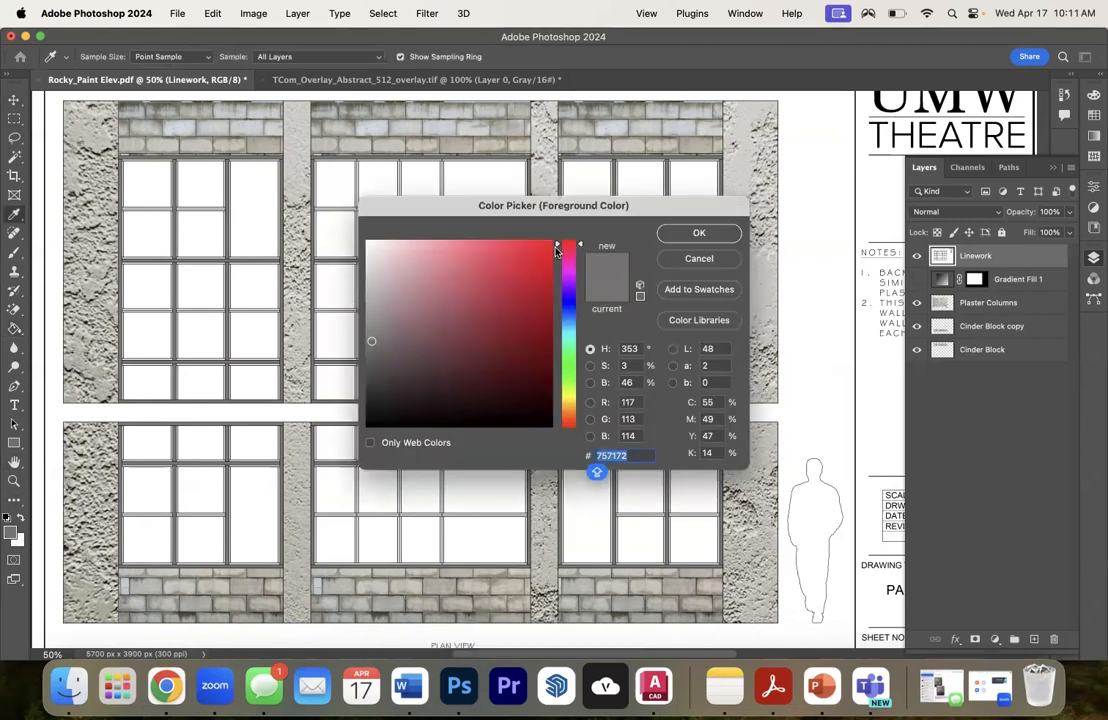
left_click_drag(557, 246, 557, 235)
left_click(550, 242)
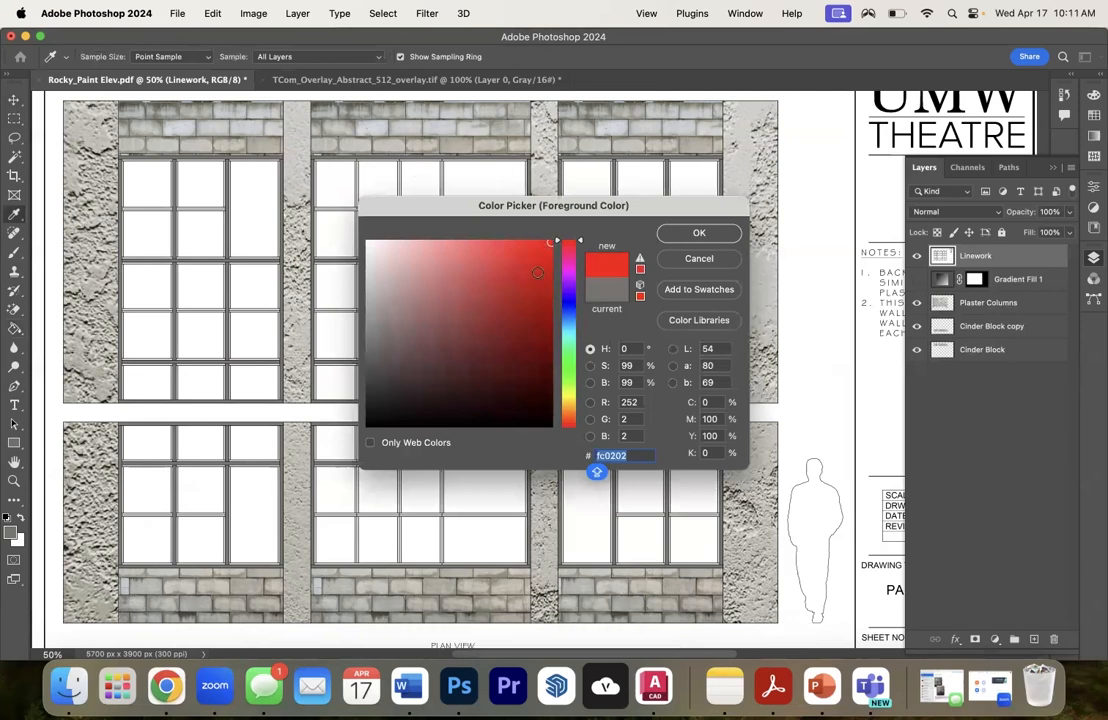
left_click(552, 271)
key("Return")
- Fill the thin trim around the top-row panes of the upper-left and upper middle windows with red
left_click(520, 208)
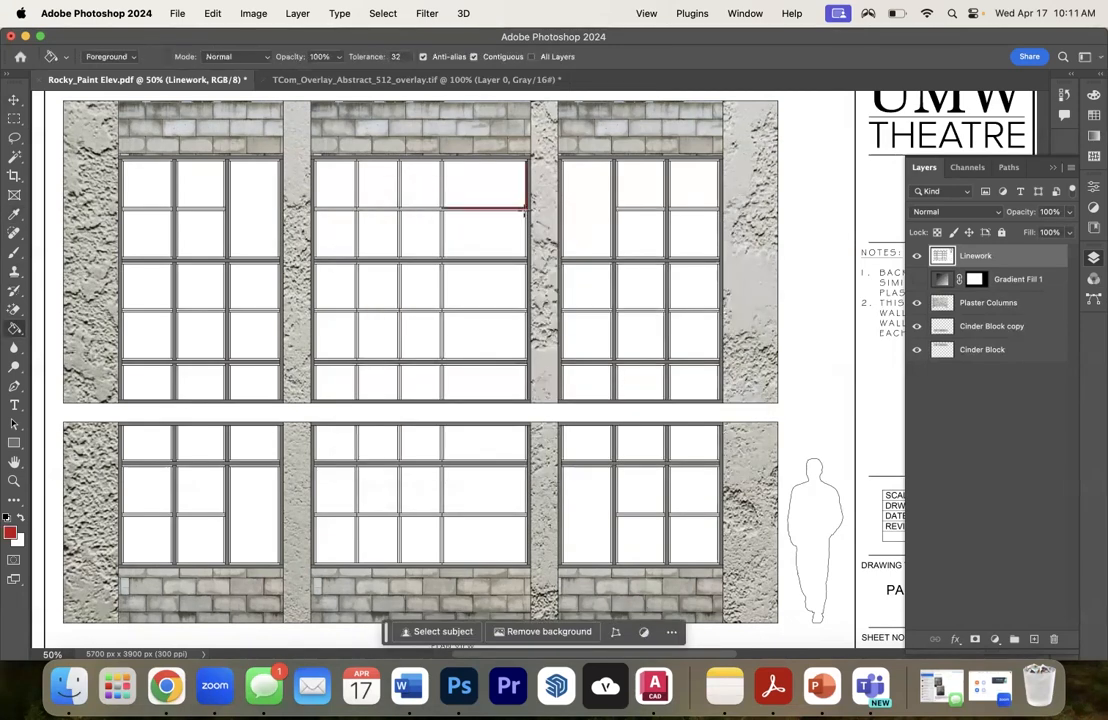
key("super+equal")
key("super+equal")
scroll(551, 371, "left", 7)
scroll(551, 371, "up", 3)
left_click(370, 206)
left_click(368, 213)
left_click(478, 205)
left_click(476, 212)
left_click(571, 210)
left_click(680, 211)
left_click(835, 213)
- Fill the trim around the second-row panes and the first third-row pane of the upper-left window with red
left_click(372, 302)
left_click(372, 400)
left_click(376, 410)
left_click(367, 417)
left_click(465, 311)
left_click(476, 309)
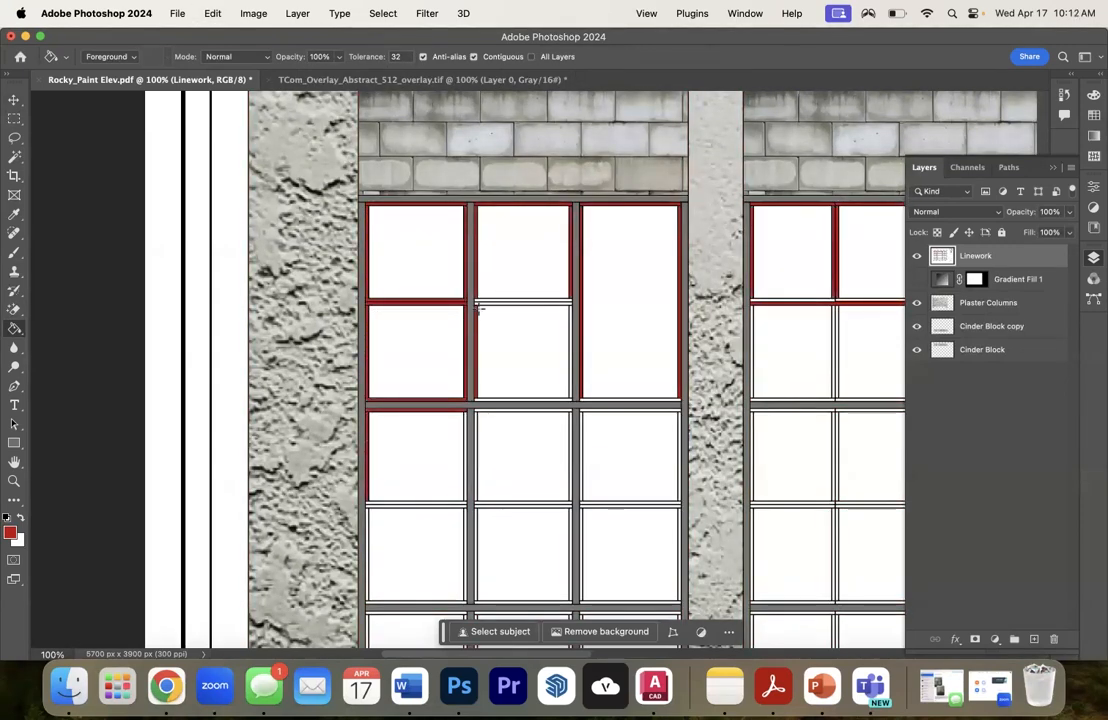
left_click(481, 304)
left_click(482, 300)
left_click(571, 310)
- Fill more of the thin trim around the middle and right panes of the upper-left window with red
key("super+equal")
left_click(826, 366)
scroll(826, 366, "down", 6)
left_click(216, 230)
left_click(213, 237)
left_click(201, 252)
left_click(397, 410)
left_click(385, 429)
left_click(385, 450)
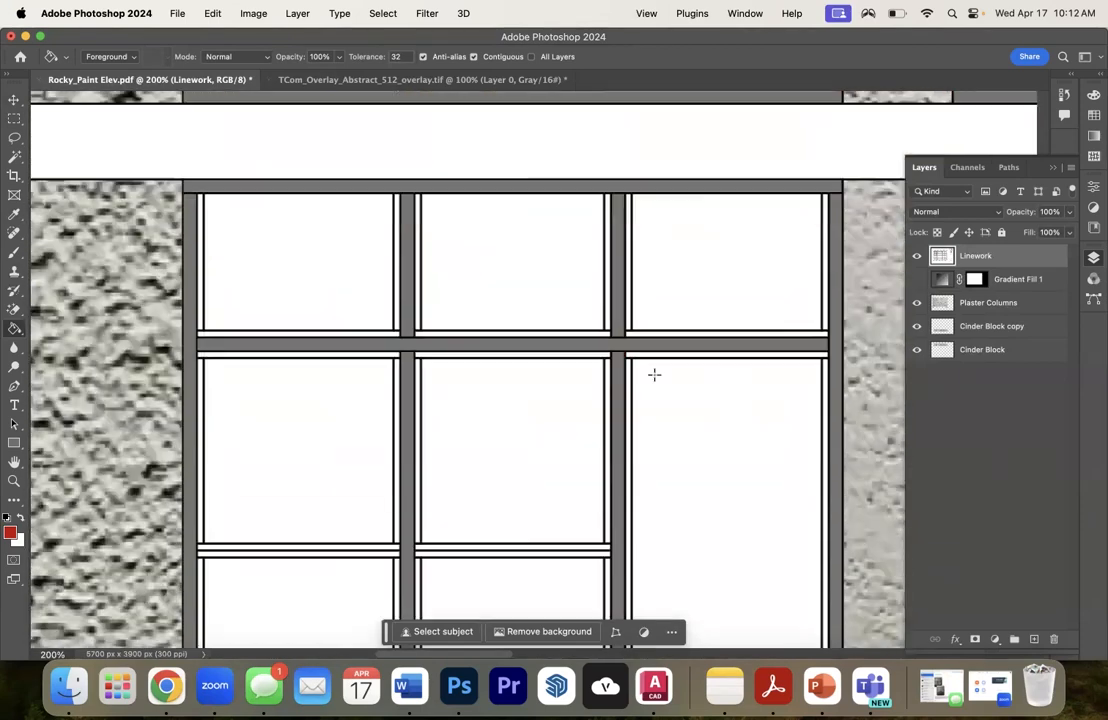
- Fill the thin trim around all panes of the lower-left window with red
scroll(653, 373, "down", 1)
left_click(200, 220)
left_click(300, 505)
left_click(397, 220)
left_click(300, 310)
left_click(418, 220)
left_click(510, 310)
left_click(418, 420)
left_click(200, 580)
left_click(397, 580)
left_click(418, 580)
left_click(626, 220)
left_click(824, 320)
- Fill the trim around all panes of the lower middle window with red
scroll(824, 320, "down", 3)
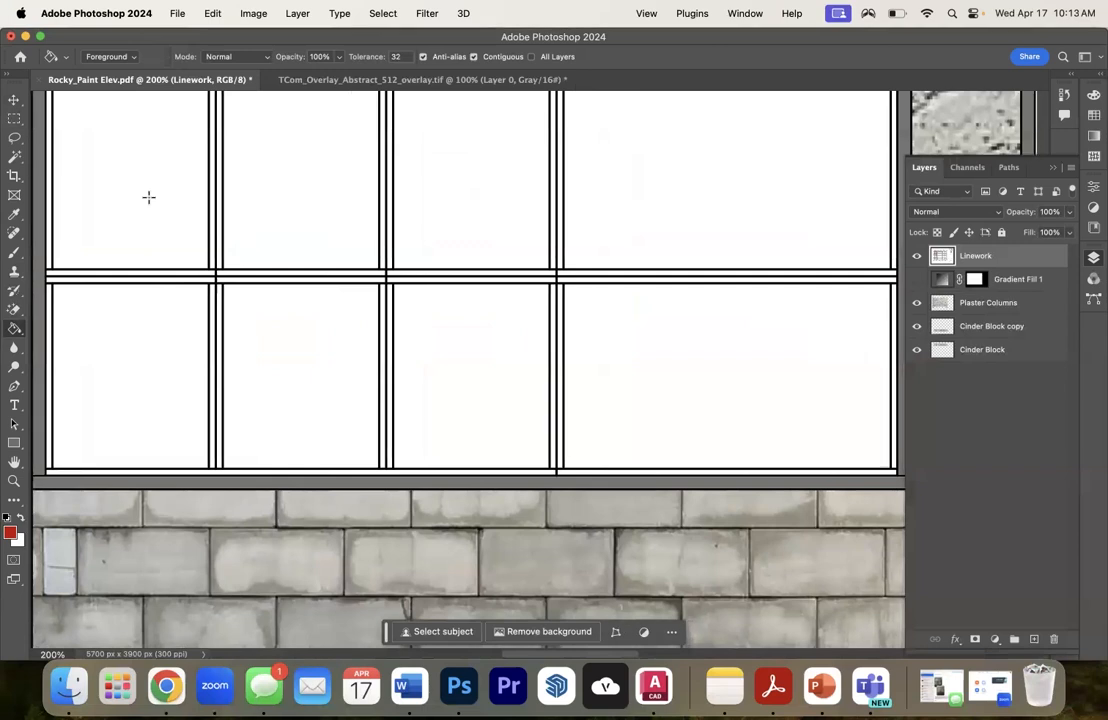
left_click(49, 204)
left_click(212, 210)
left_click(220, 213)
left_click(383, 222)
left_click(390, 225)
left_click(553, 234)
left_click(560, 235)
left_click(893, 240)
left_click(56, 273)
left_click(64, 280)
left_click(235, 280)
left_click(240, 272)
left_click(405, 272)
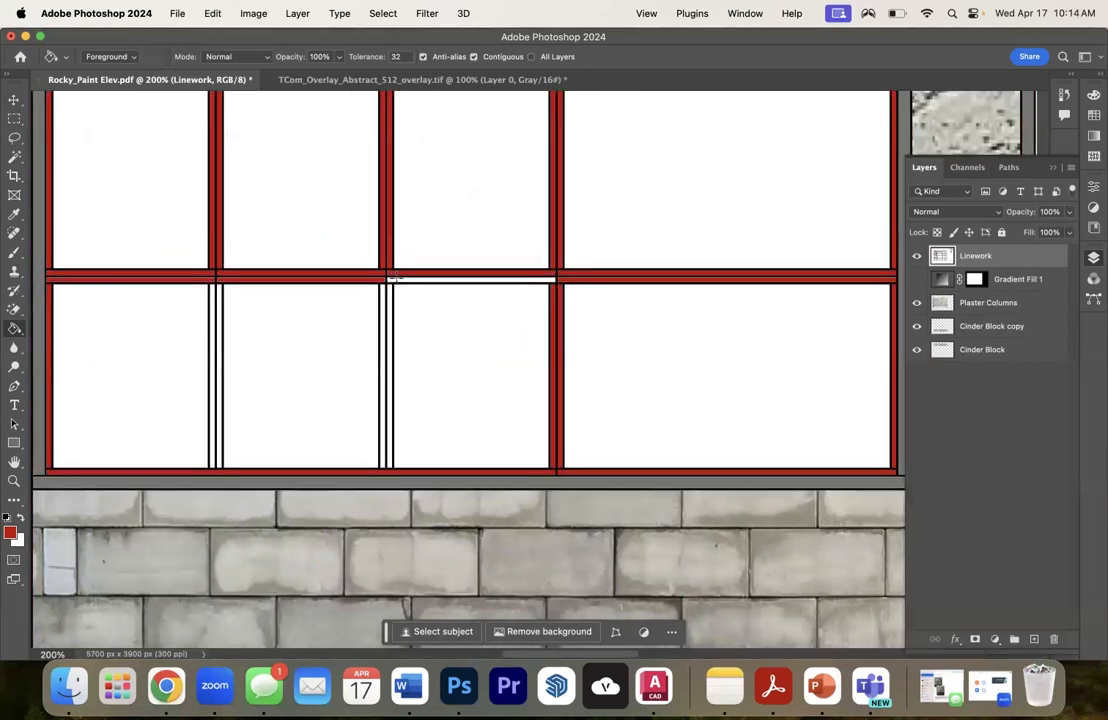
left_click(408, 280)
left_click(390, 300)
left_click(383, 302)
- Fill the trim around the bottom two rows of panes in the lower-right window with red
left_click(704, 309)
left_click(690, 472)
left_click(470, 472)
left_click(297, 450)
left_click(276, 440)
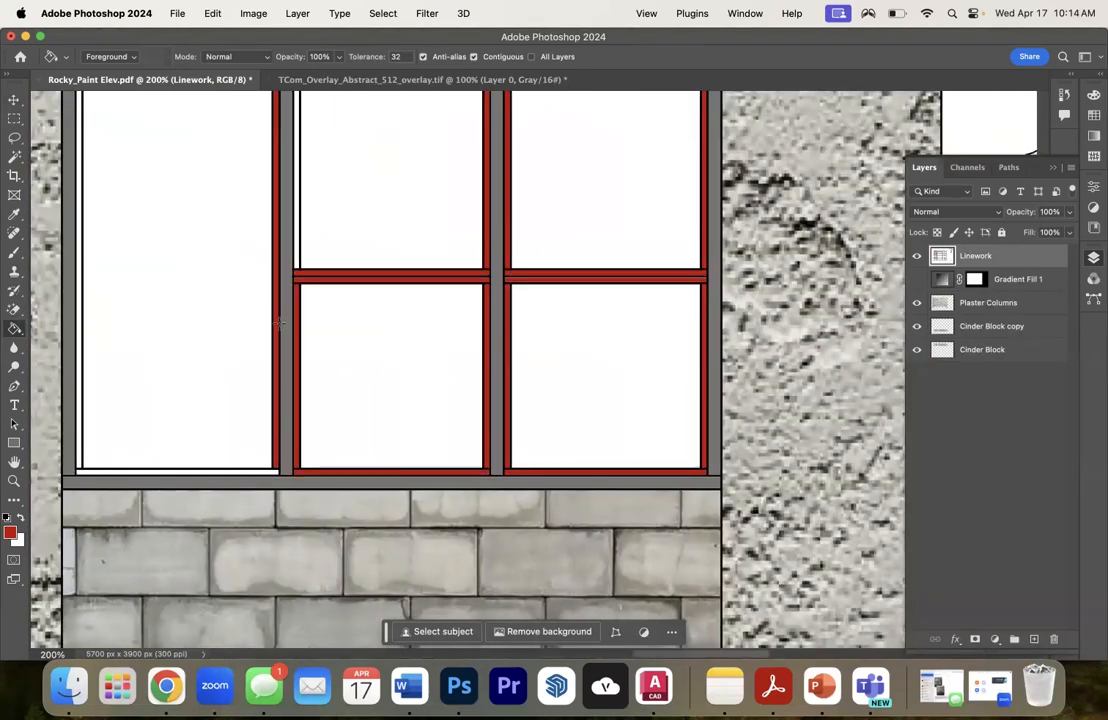
left_click(297, 250)
left_click(79, 400)
- Fill the lower-right window's remaining trim, plus the bottom-row trim and fourth-row sides and bottoms in the upper-right window, with red
scroll(89, 277, "up", 5)
left_click(704, 309)
scroll(704, 309, "up", 5)
left_click(79, 277)
left_click(90, 253)
left_click(90, 232)
left_click(79, 218)
left_click(276, 218)
left_click(297, 218)
left_click(512, 253)
left_click(507, 263)
left_click(486, 263)
left_click(704, 263)
left_click(704, 221)
- Fill the remaining trim of the upper-right window, up to its top row of panes, with red
scroll(655, 225, "up", 8)
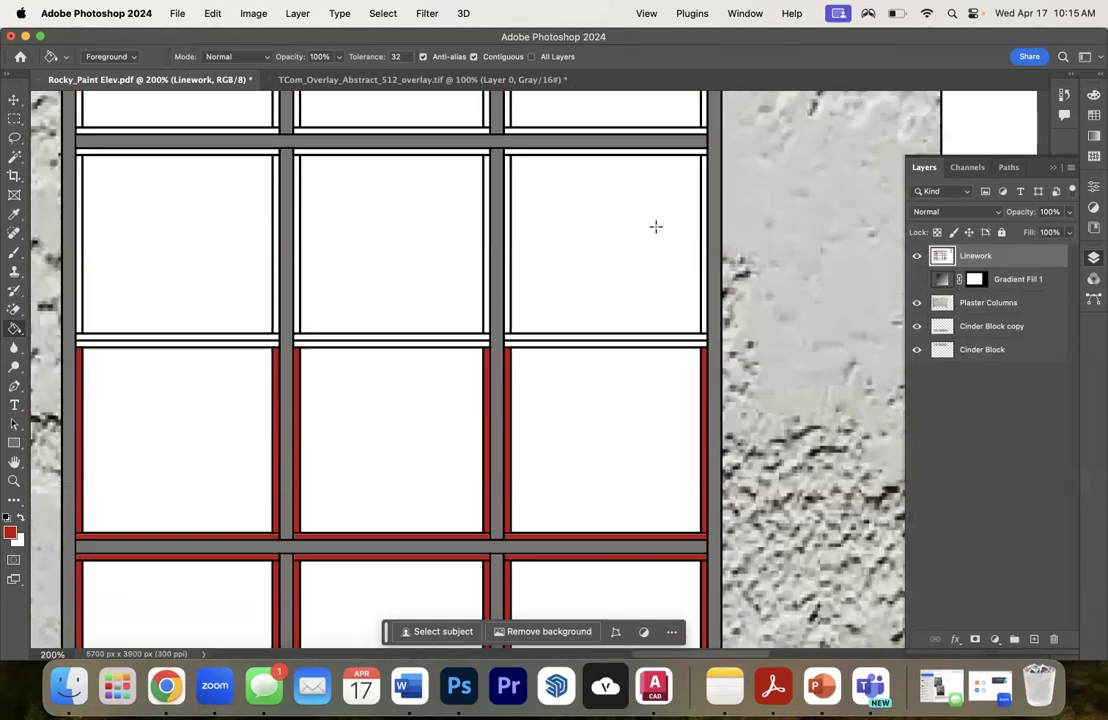
left_click(79, 337)
left_click(89, 346)
left_click(521, 345)
left_click(519, 366)
left_click(507, 376)
left_click(486, 376)
left_click(218, 551)
left_click(218, 558)
left_click(704, 292)
scroll(590, 425, "up", 6)
left_click(268, 230)
left_click(305, 230)
left_click(520, 230)
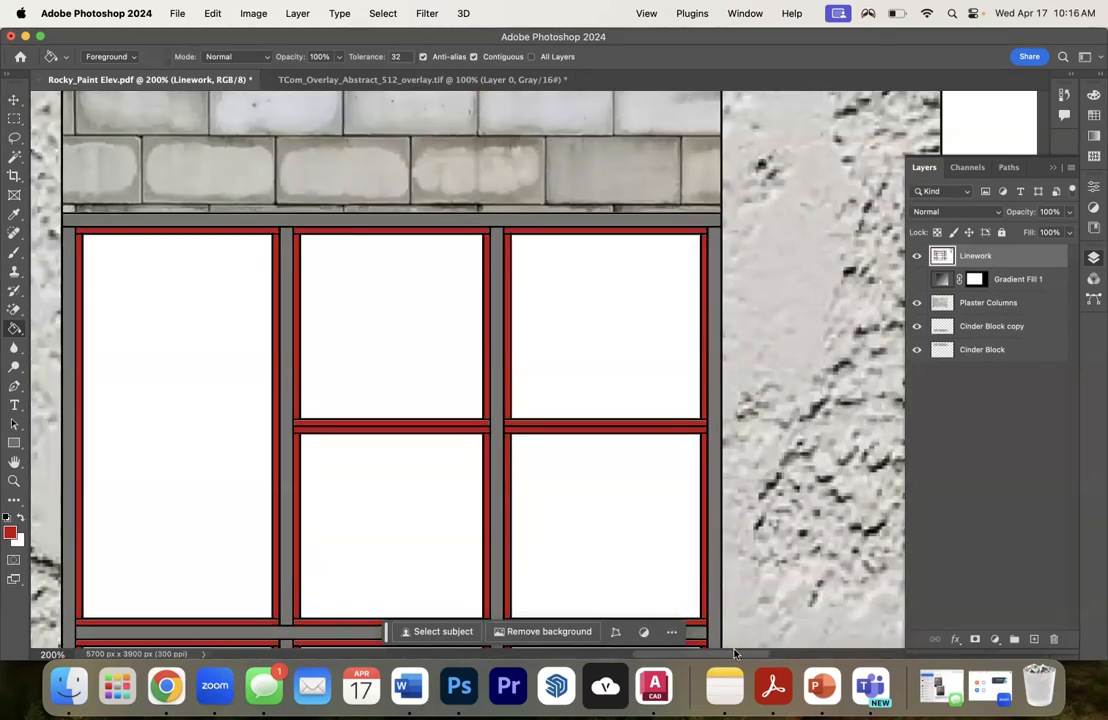
- Fill the unfilled trim around the top two rows of narrow panes in the upper middle window with red
scroll(520, 300, "left", 10)
left_click(191, 590)
left_click(198, 590)
left_click(361, 590)
left_click(368, 590)
left_click(368, 400)
left_click(361, 395)
left_click(440, 230)
left_click(580, 230)
- Fill the trim around the wide second-, third- and fourth-row panes of the upper middle window with red
scroll(620, 380, "down", 3)
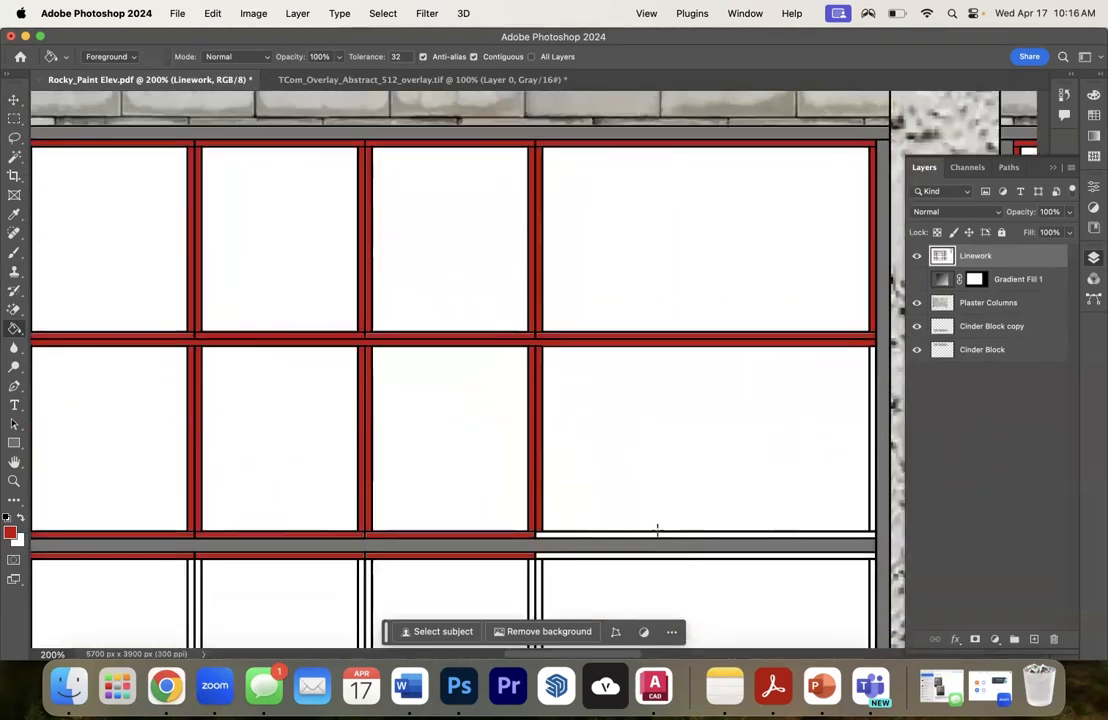
left_click(658, 534)
left_click(665, 556)
scroll(800, 350, "down", 10)
left_click(521, 569)
left_click(368, 580)
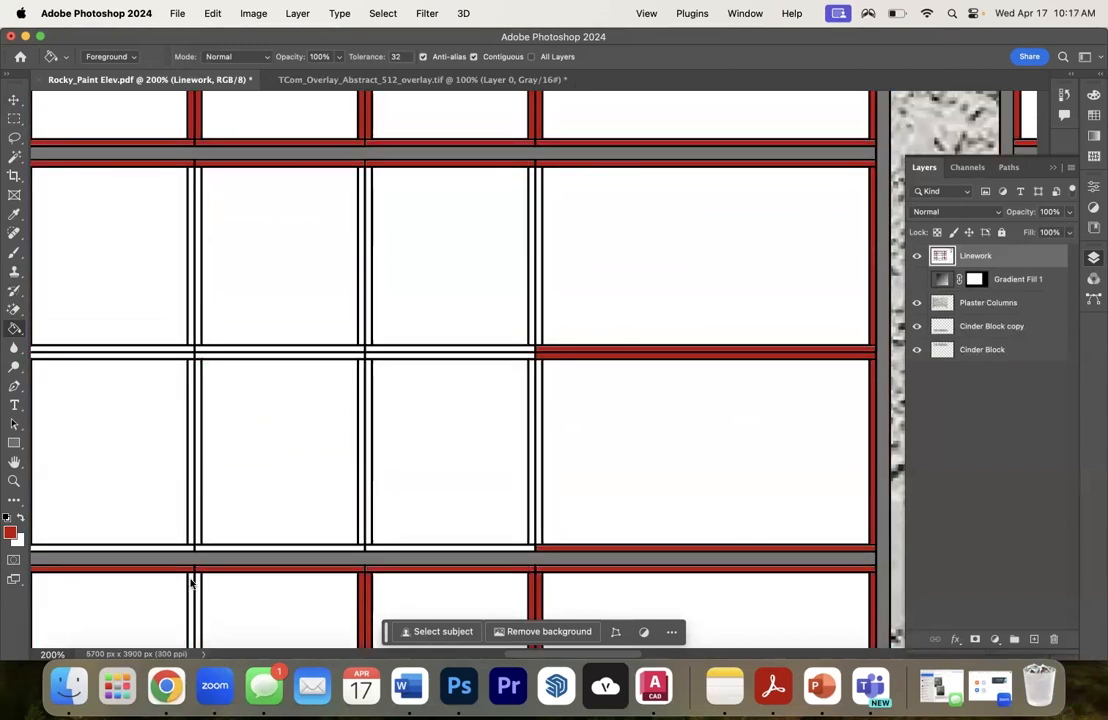
- Fill the trim around the narrow third- and fourth-row panes of the upper middle window with red
left_click(191, 581)
left_click(361, 520)
left_click(368, 520)
left_click(54, 349)
left_click(54, 356)
left_click(368, 342)
left_click(382, 349)
left_click(390, 356)
left_click(531, 325)
left_click(539, 325)
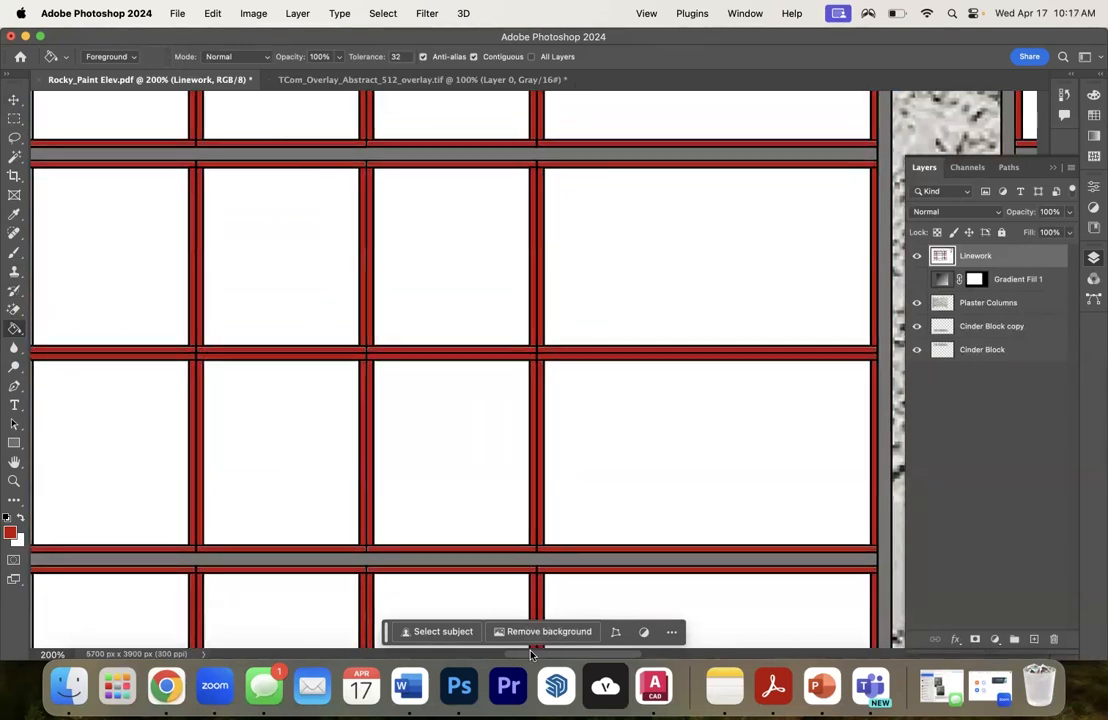
- Fill the last white trim pieces left in the upper windows with red
left_click_drag(531, 653, 501, 653)
left_click(258, 317)
scroll(260, 325, "up", 5)
left_click(108, 377)
left_click(114, 398)
left_click(300, 397)
left_click(310, 377)
left_click(480, 377)
left_click(540, 397)
left_click(630, 397)
left_click(630, 377)
left_click(588, 345)
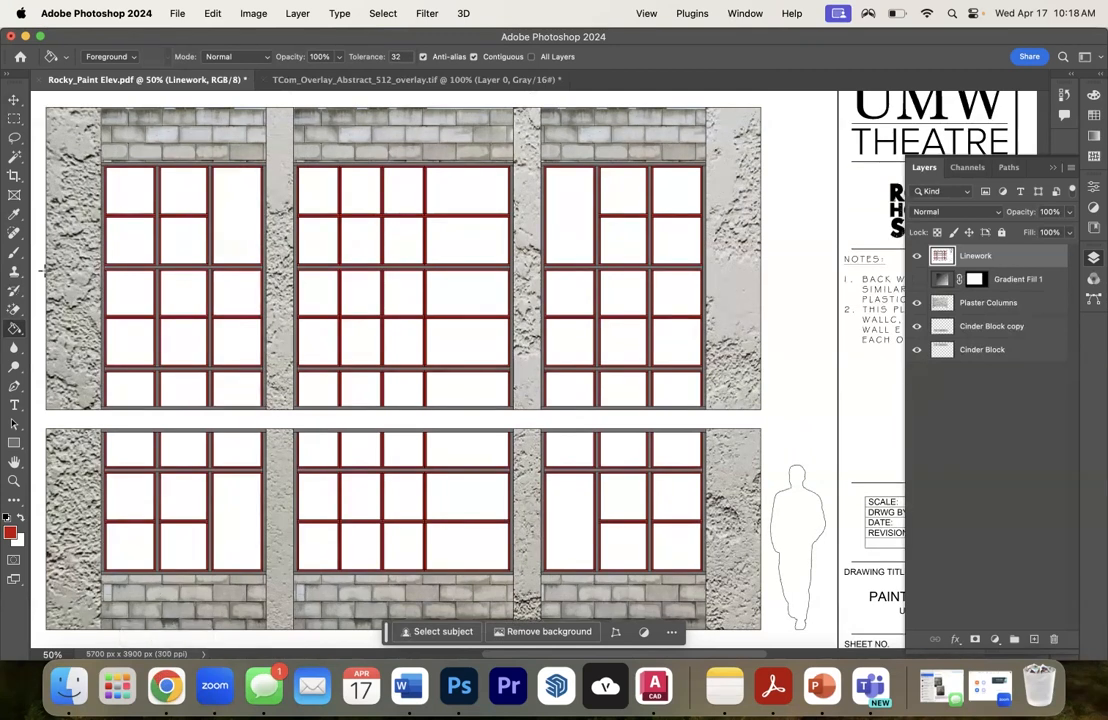
- Erase the white panes in the top two rows of the upper-left window on the Linework layer using the Magic Eraser
left_click(14, 156)
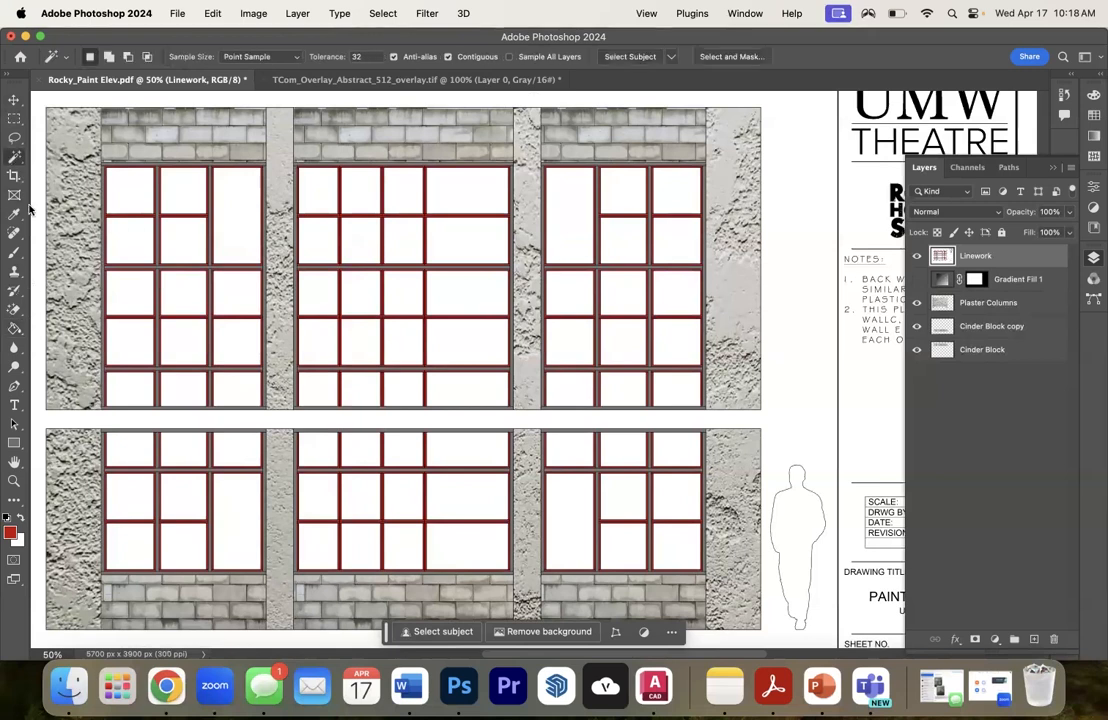
left_click(12, 313)
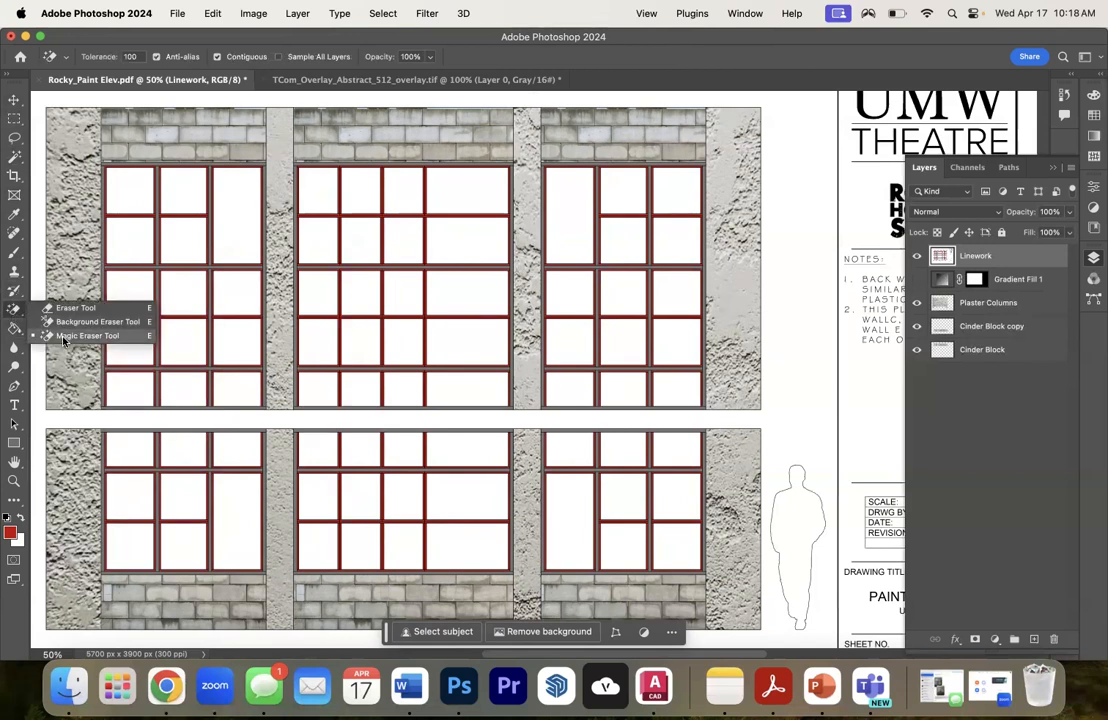
left_click(62, 337)
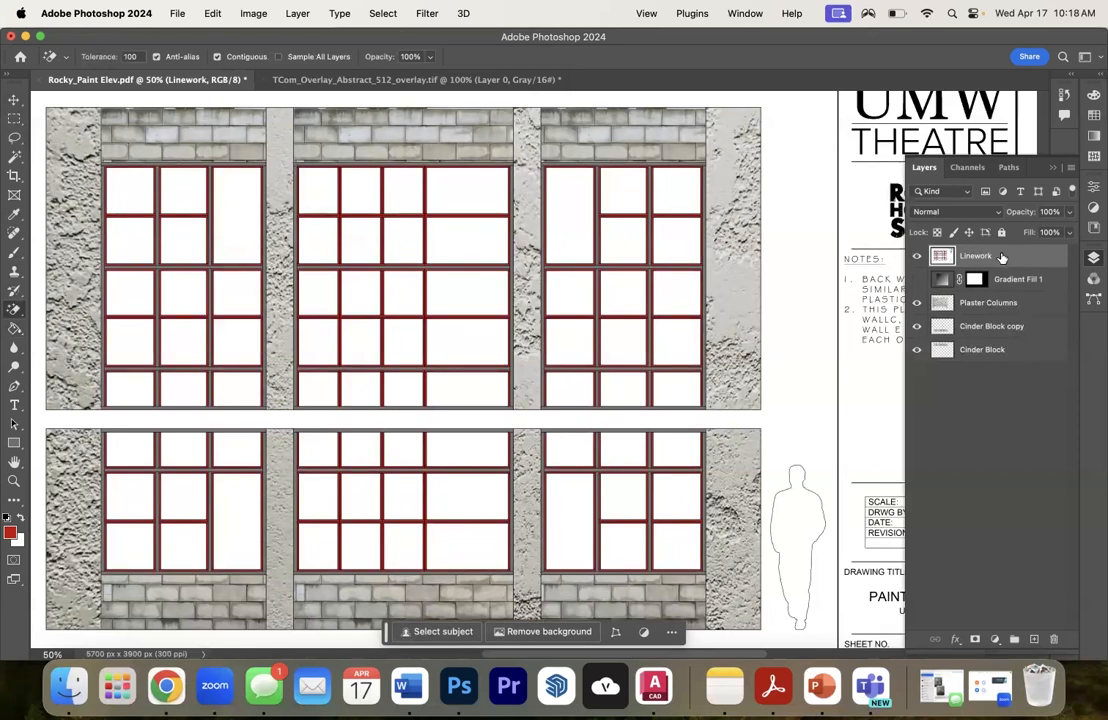
left_click(130, 190)
left_click(130, 240)
left_click(183, 240)
left_click(180, 190)
left_click(237, 190)
left_click(237, 240)
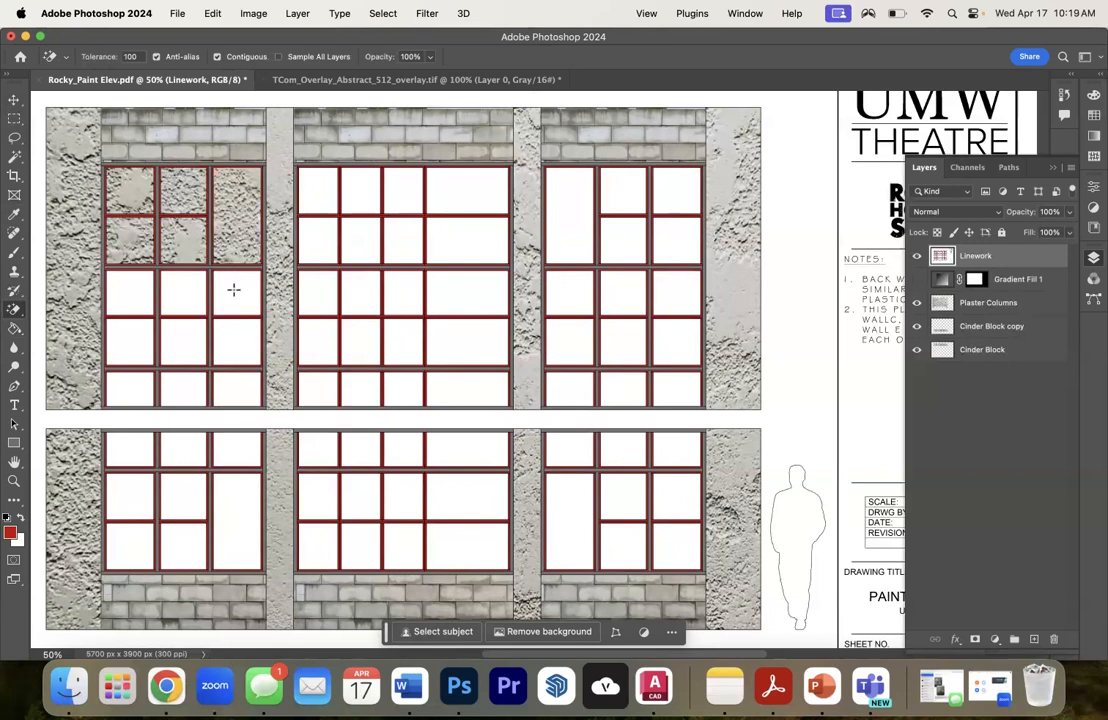
- Erase the white panes in the bottom three rows of the upper-left window
left_click(236, 290)
left_click(183, 292)
left_click(128, 298)
left_click(130, 340)
left_click(186, 335)
left_click(236, 340)
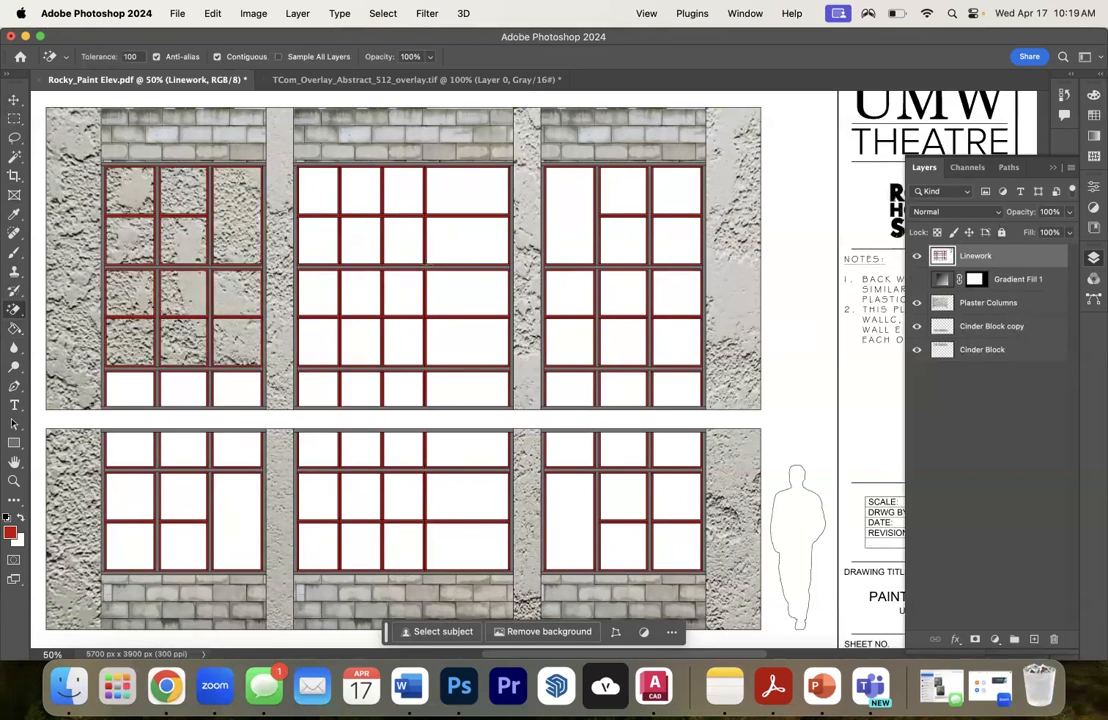
left_click(128, 388)
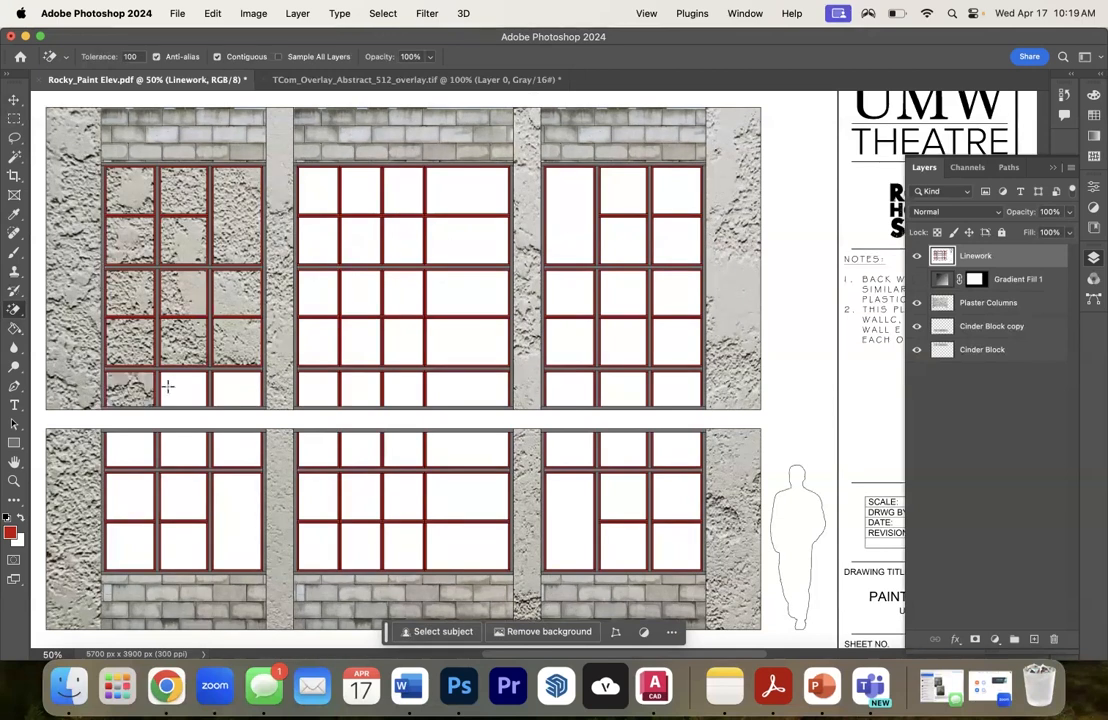
left_click(168, 388)
left_click(237, 388)
- Erase all the white panes of the lower-left window
left_click(126, 452)
left_click(180, 450)
left_click(230, 448)
left_click(148, 503)
left_click(180, 502)
left_click(179, 541)
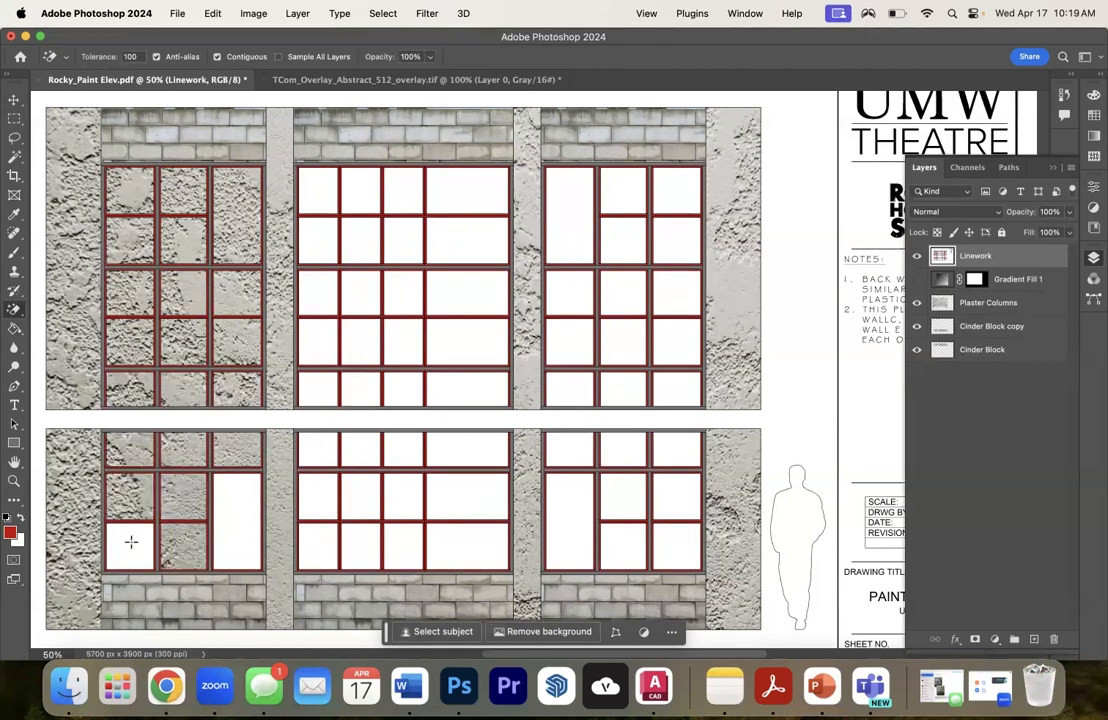
left_click(131, 542)
left_click(243, 514)
- Erase all the white panes of the lower middle window
left_click(326, 494)
left_click(314, 538)
left_click(356, 536)
left_click(459, 546)
left_click(465, 497)
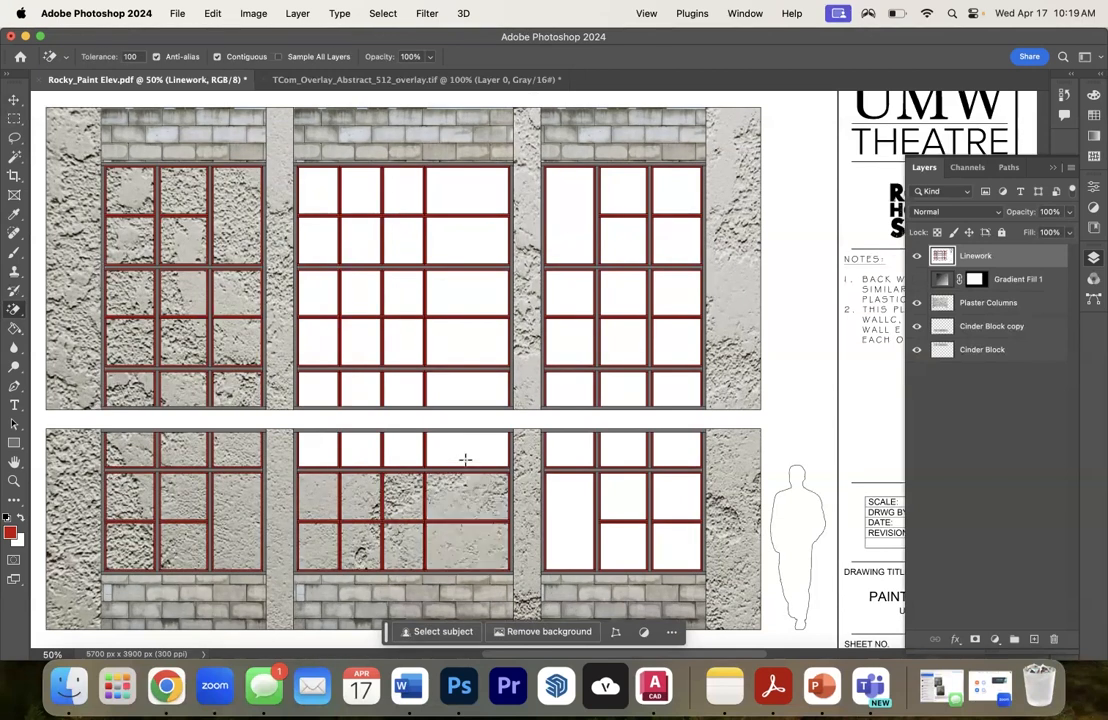
left_click(464, 455)
left_click(409, 449)
left_click(352, 449)
left_click(321, 456)
- Erase the white panes in the bottom three rows of the upper middle window on the Linework layer
left_click(320, 392)
left_click(355, 389)
left_click(466, 388)
left_click(457, 345)
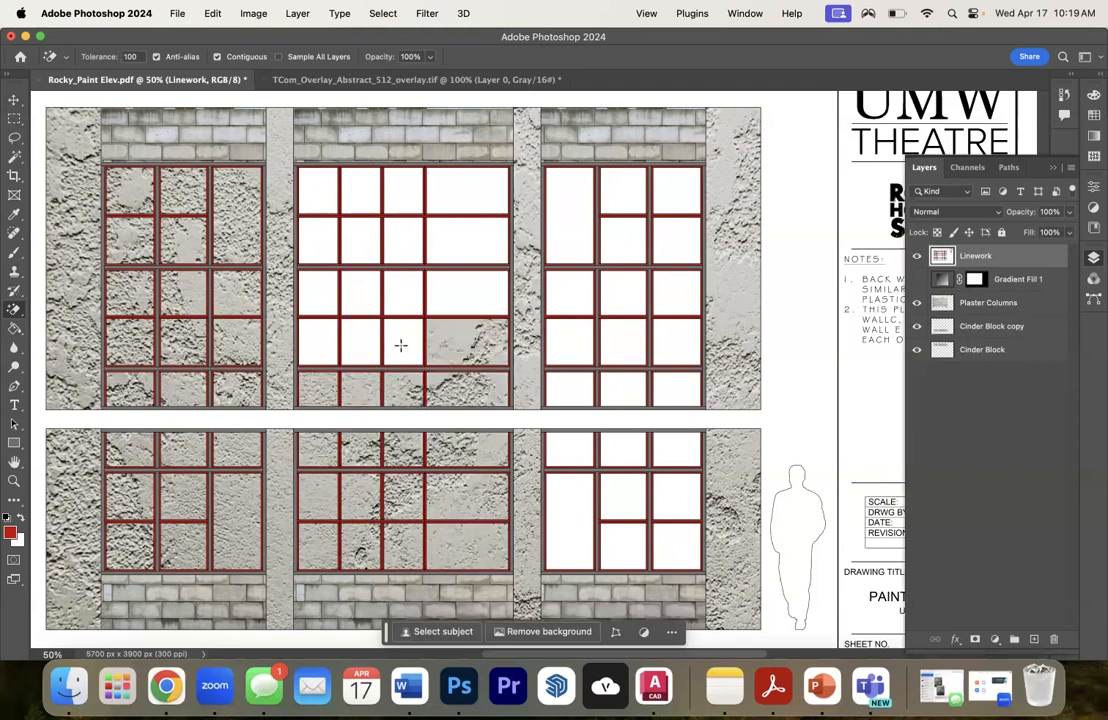
left_click(401, 344)
left_click(360, 343)
left_click(319, 342)
left_click(318, 292)
left_click(360, 292)
left_click(462, 292)
- Erase the white panes in the top two rows of the upper middle window
left_click(458, 232)
left_click(400, 238)
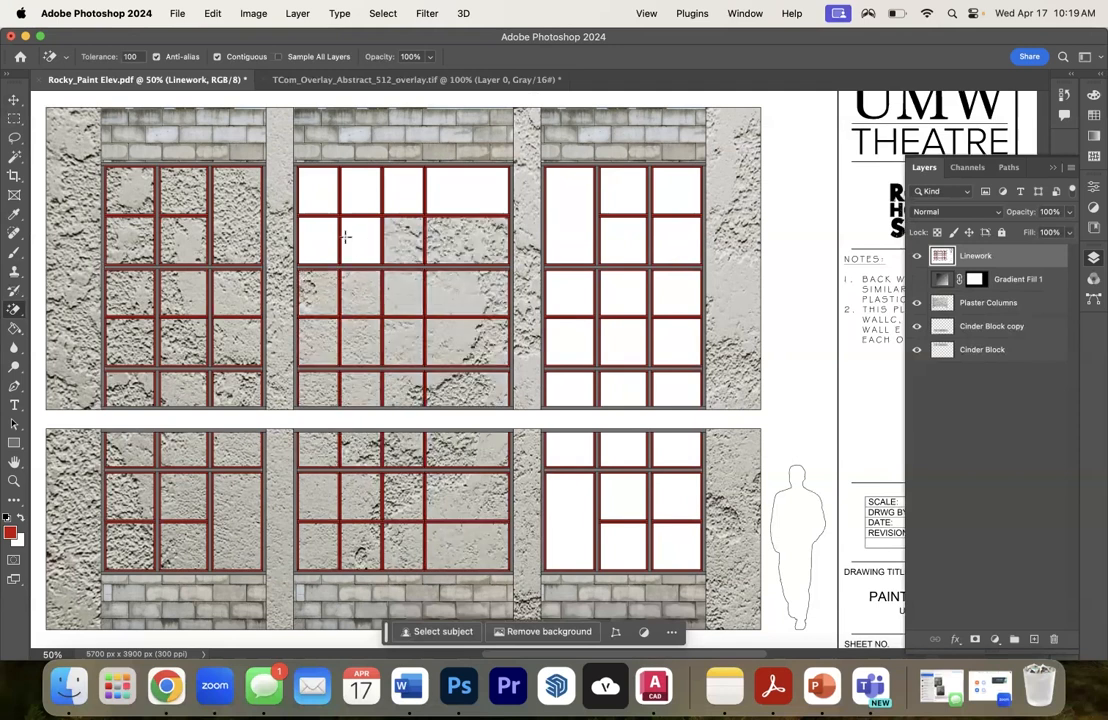
left_click(346, 237)
left_click(318, 238)
left_click(318, 192)
left_click(356, 196)
left_click(462, 196)
- Erase the white panes in the top two rows of the upper-right window
left_click(590, 196)
left_click(622, 190)
left_click(622, 240)
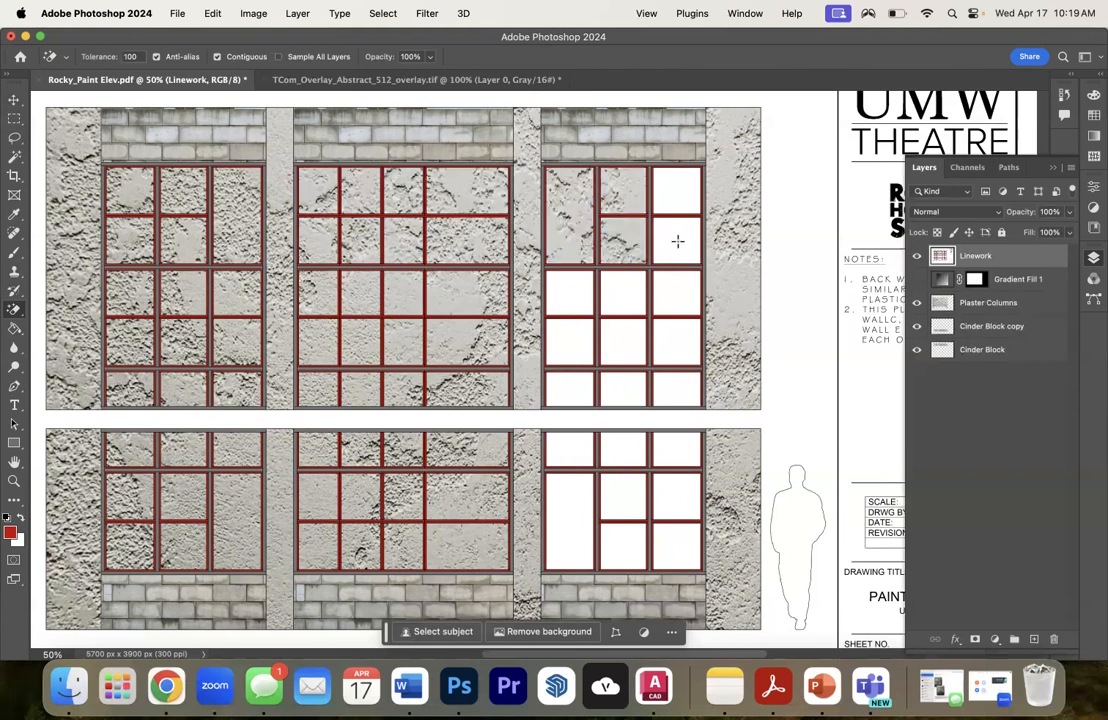
left_click(675, 240)
left_click(676, 190)
- Erase the white panes in the bottom three rows of the upper-right window
left_click(584, 289)
left_click(622, 292)
left_click(675, 292)
left_click(675, 334)
left_click(572, 388)
left_click(618, 385)
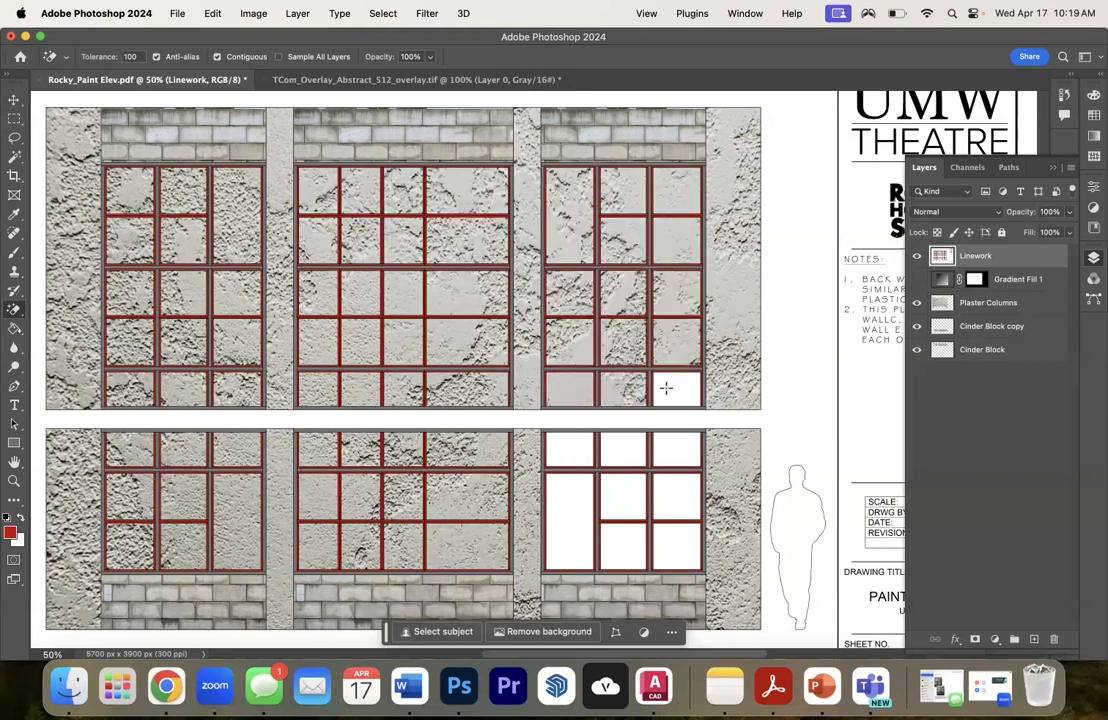
left_click(665, 388)
- Erase all the white panes of the lower-right window, and briefly preview the elevation with the Gradient Fill 1 layer shown
left_click(570, 445)
left_click(637, 440)
left_click(667, 447)
left_click(666, 544)
left_click(627, 548)
left_click(570, 539)
left_click(665, 495)
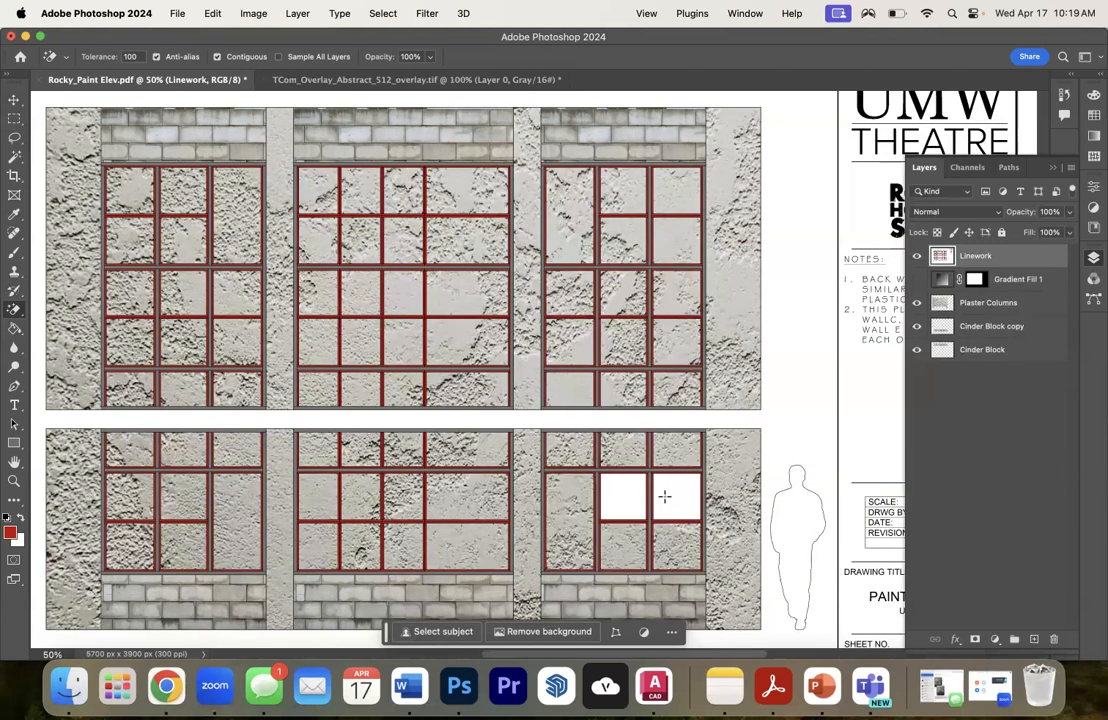
left_click(623, 497)
left_click(917, 278)
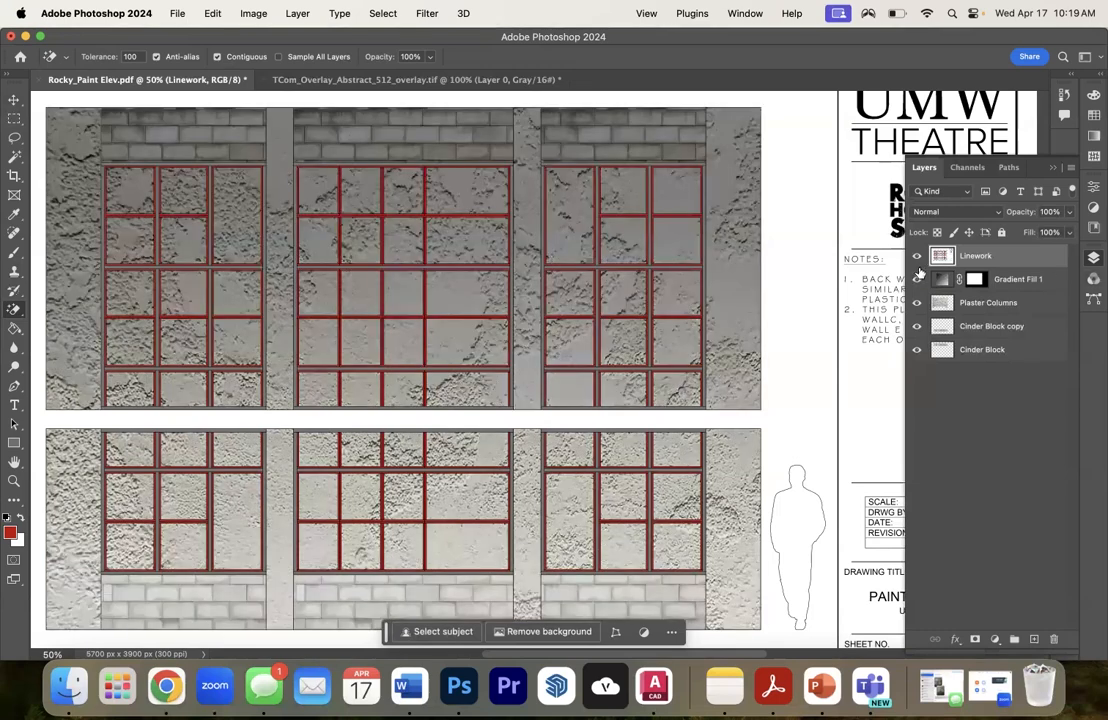
left_click(917, 278)
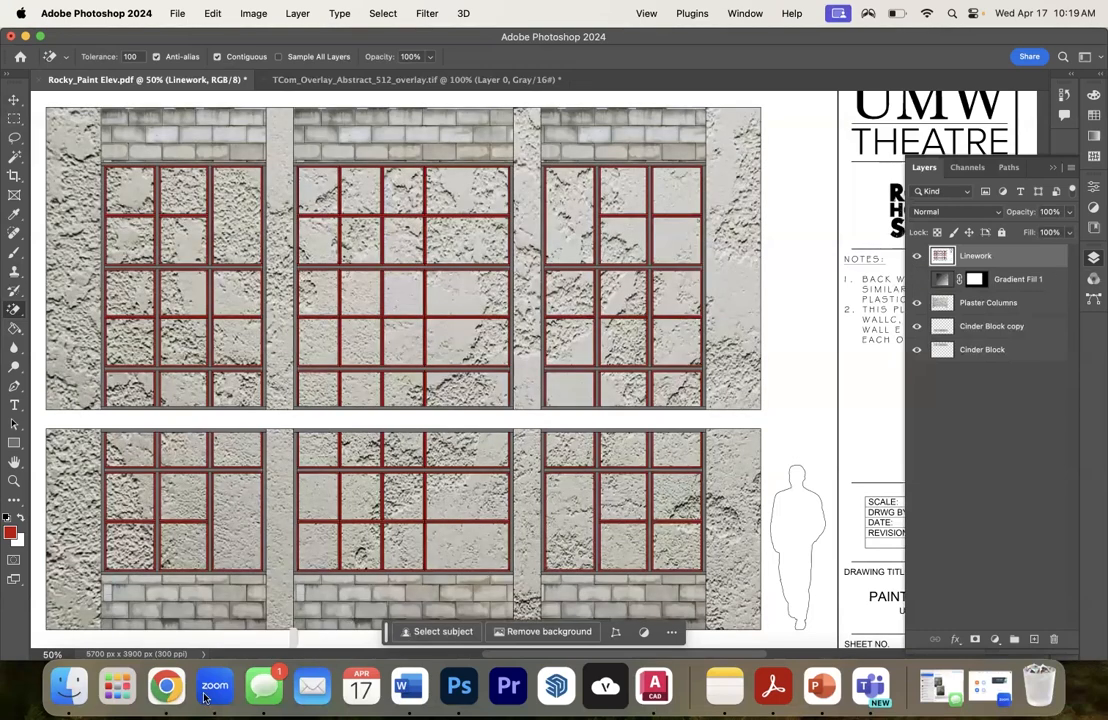
- Switch to Chrome and search Google Images for "dirty broken window"
left_click(166, 686)
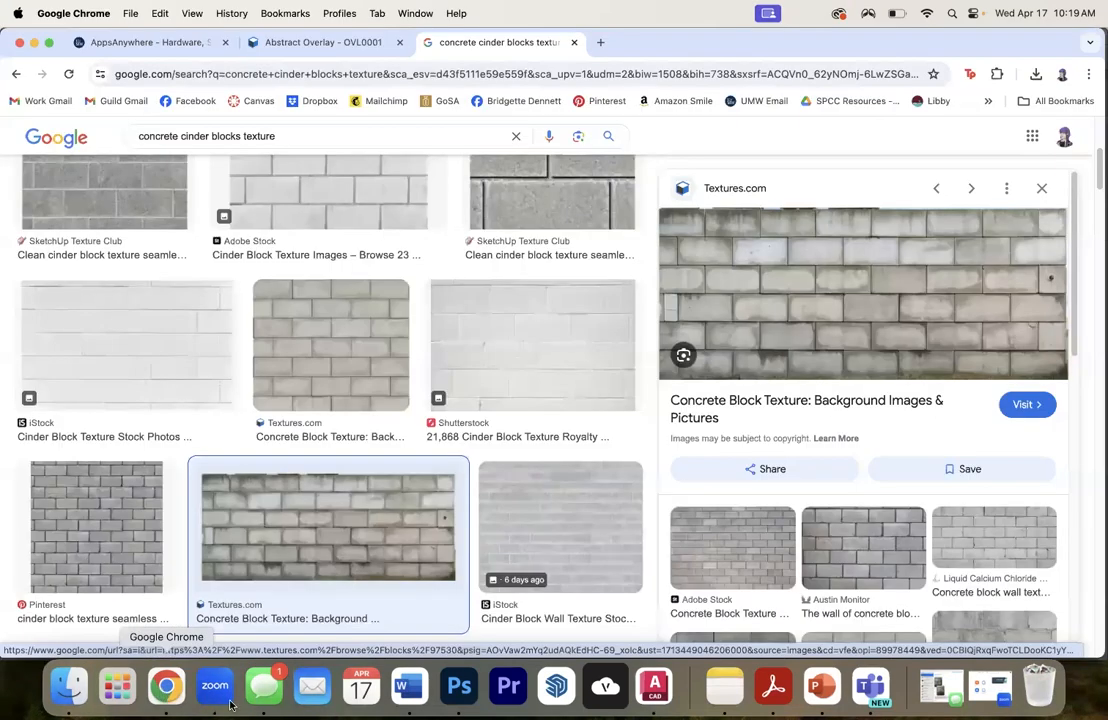
left_click_drag(299, 128, 143, 137)
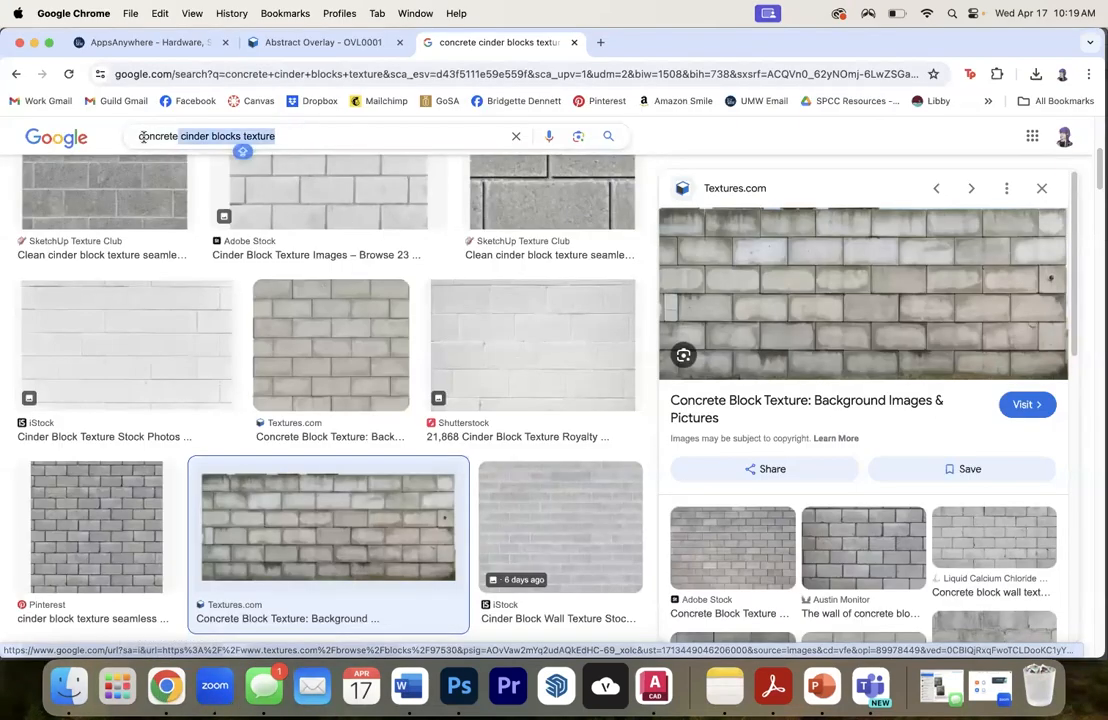
type("DIRTY")
key("BackSpace")
key("BackSpace")
key("BackSpace")
key("BackSpace")
key("BackSpace")
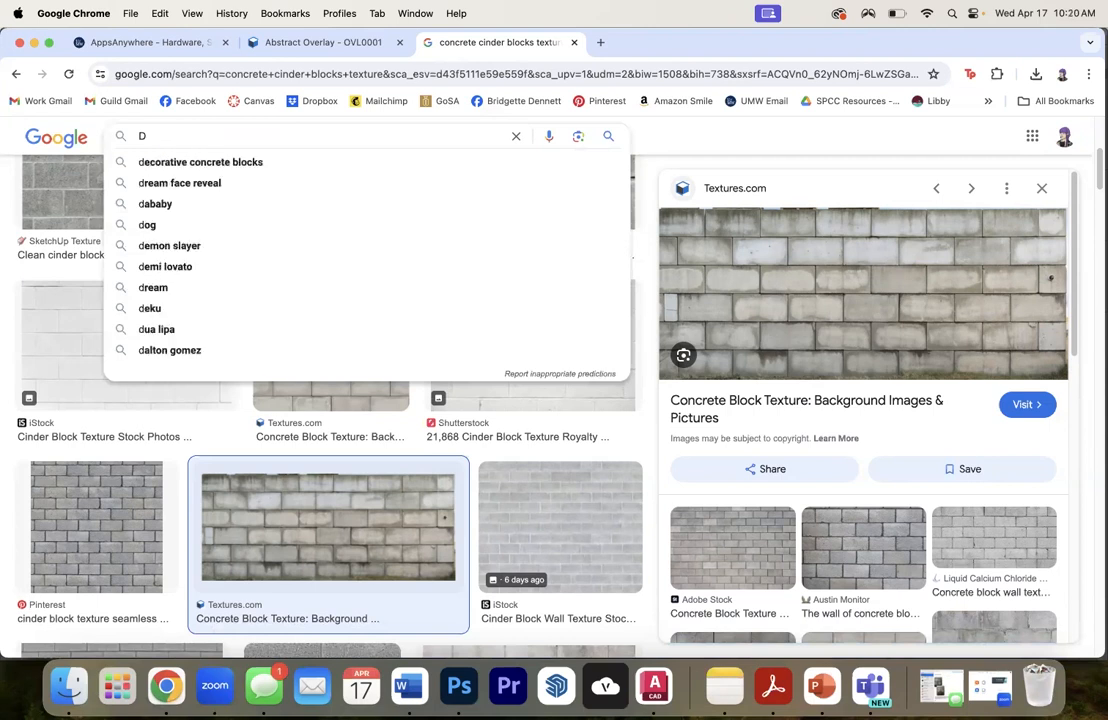
type("dirty ")
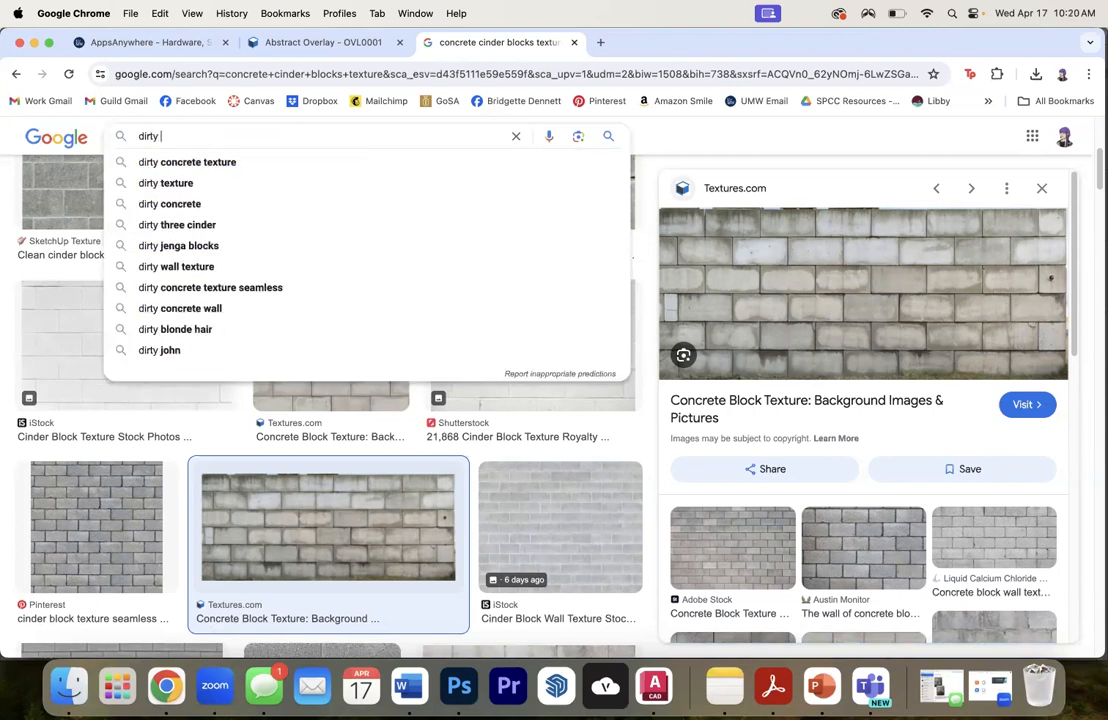
type("broken window")
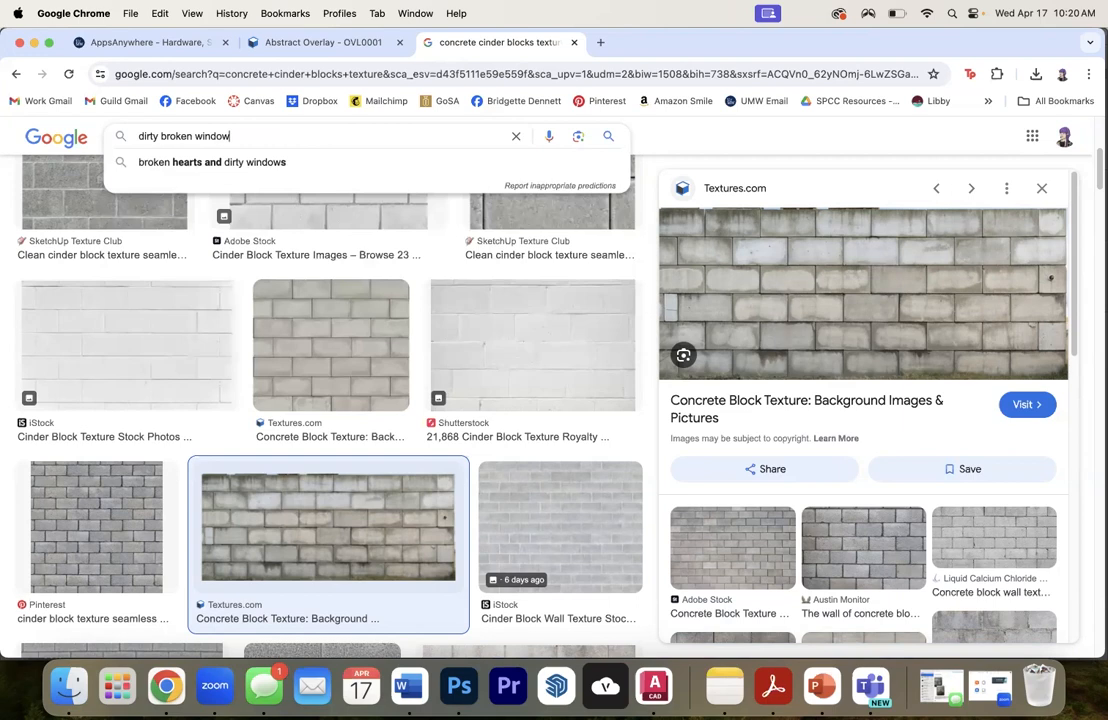
key("Return")
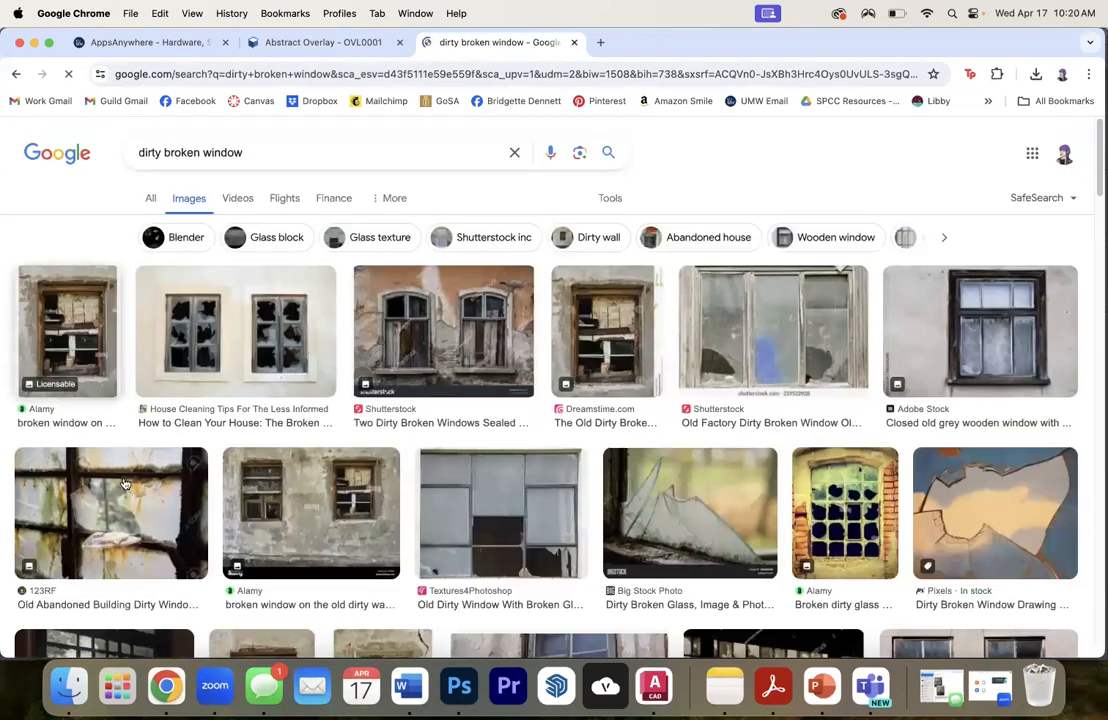
- Examine the image results and the related images of Alamy's derelict factory window for a usable multi-pane broken window
scroll(730, 300, "down", 5)
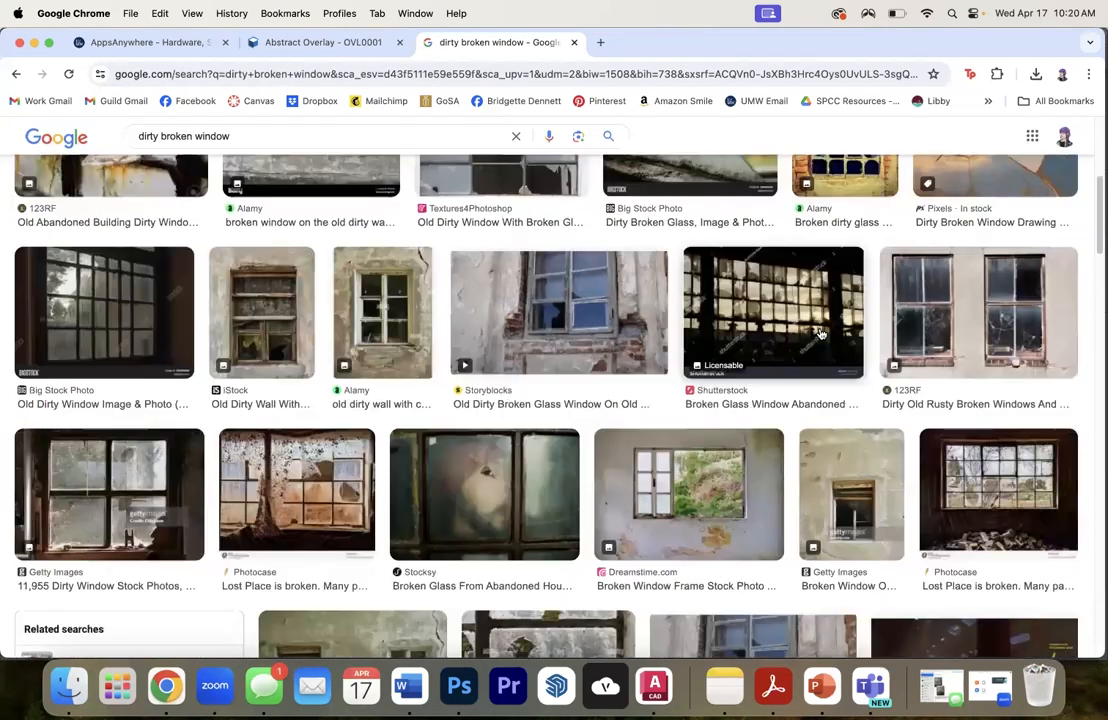
scroll(620, 362, "up", 3)
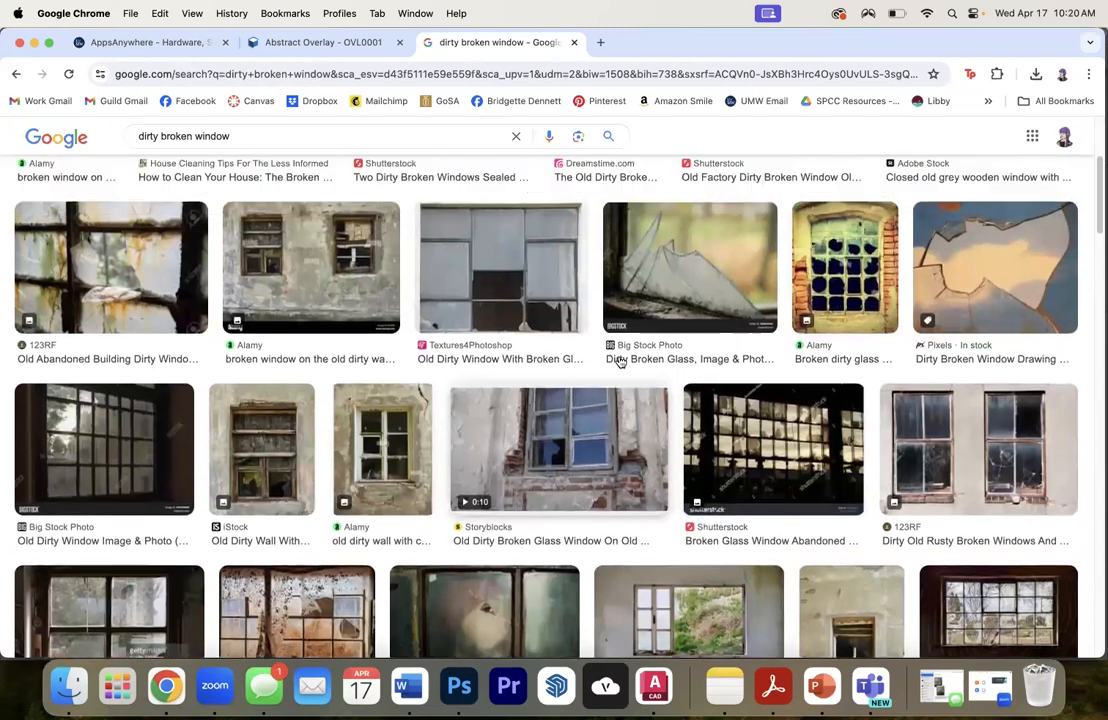
scroll(619, 361, "up", 4)
scroll(618, 357, "down", 4)
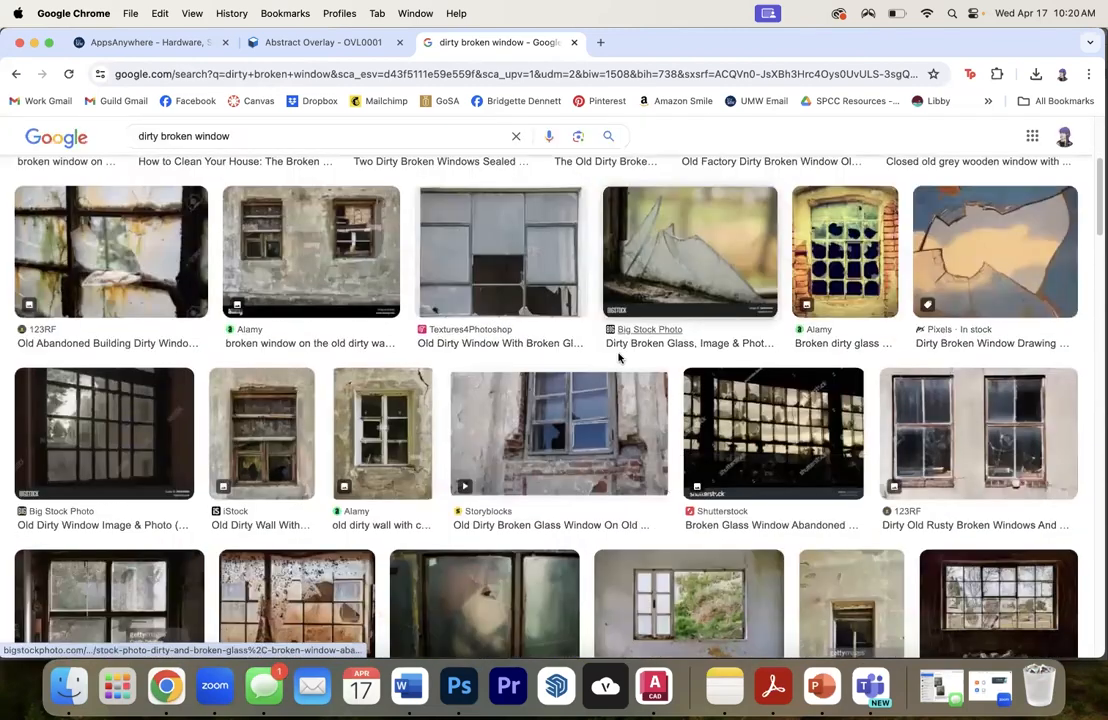
scroll(630, 358, "down", 5)
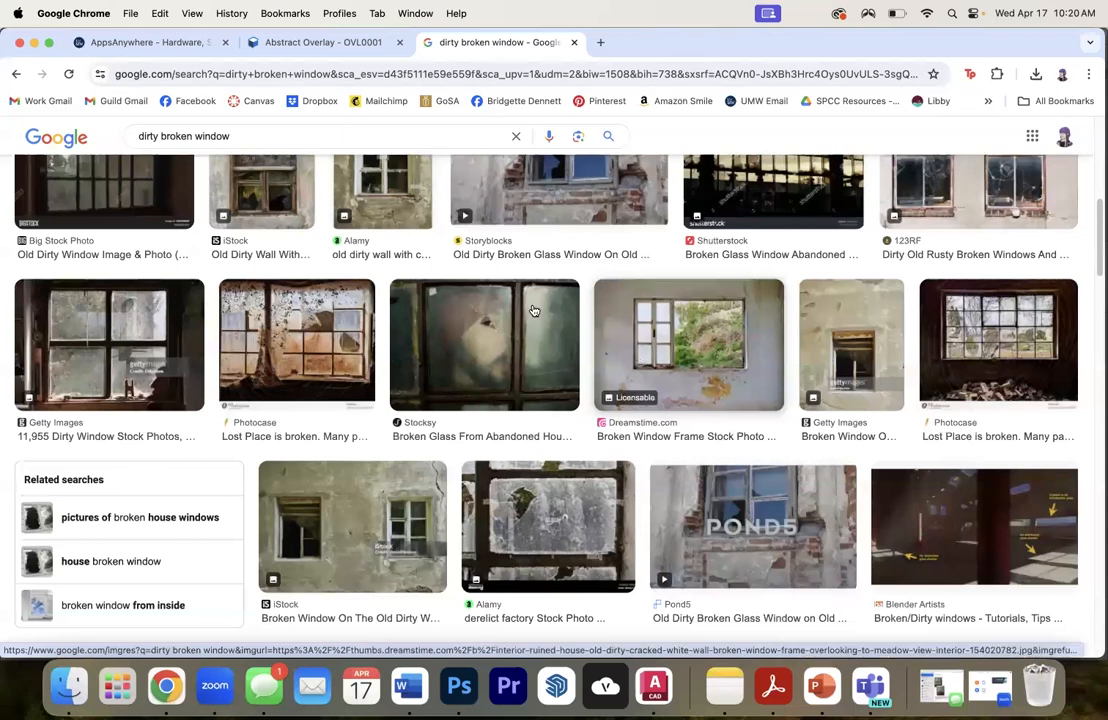
scroll(470, 410, "down", 3)
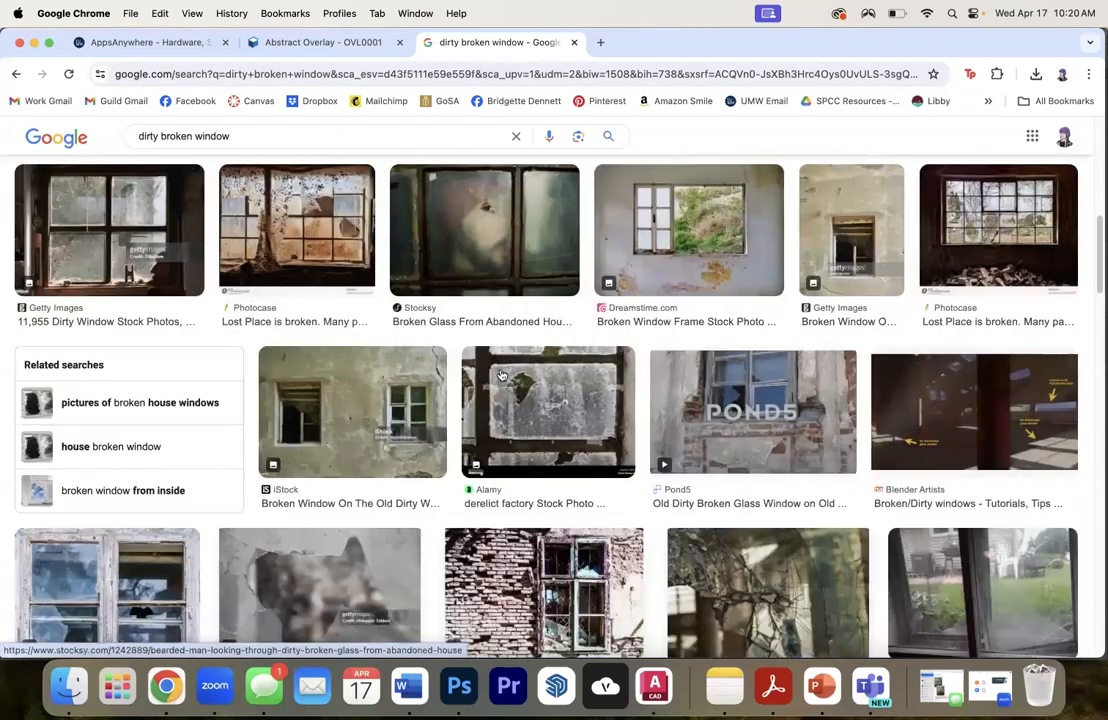
scroll(466, 303, "down", 1)
left_click(470, 295)
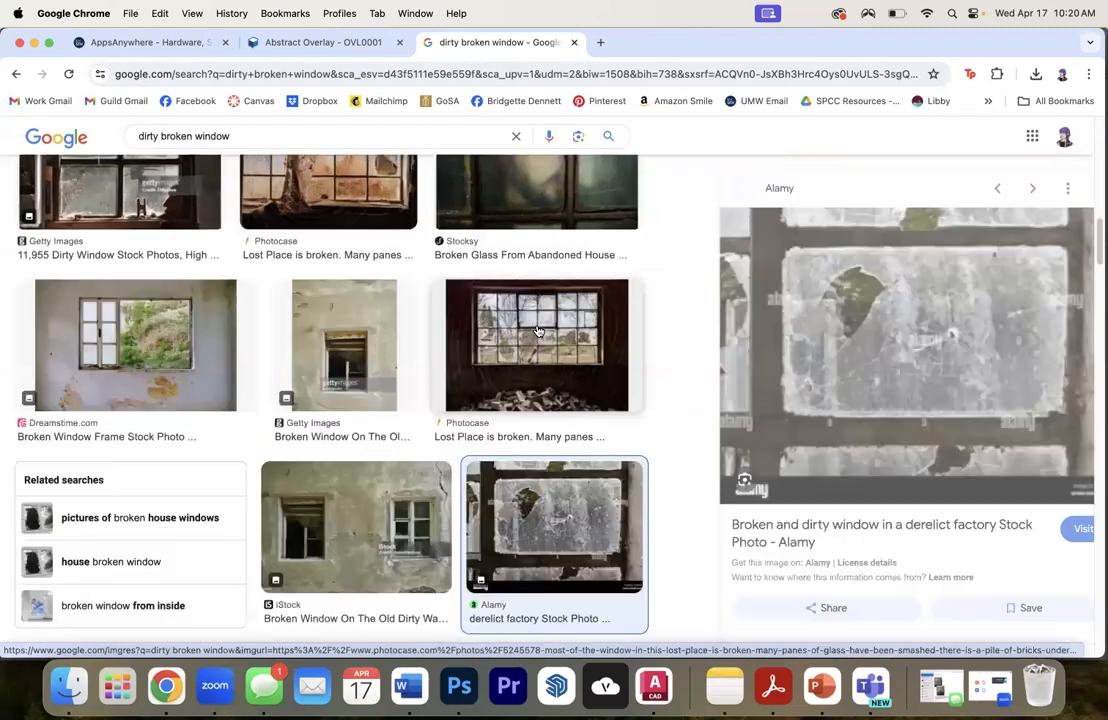
scroll(856, 303, "down", 5)
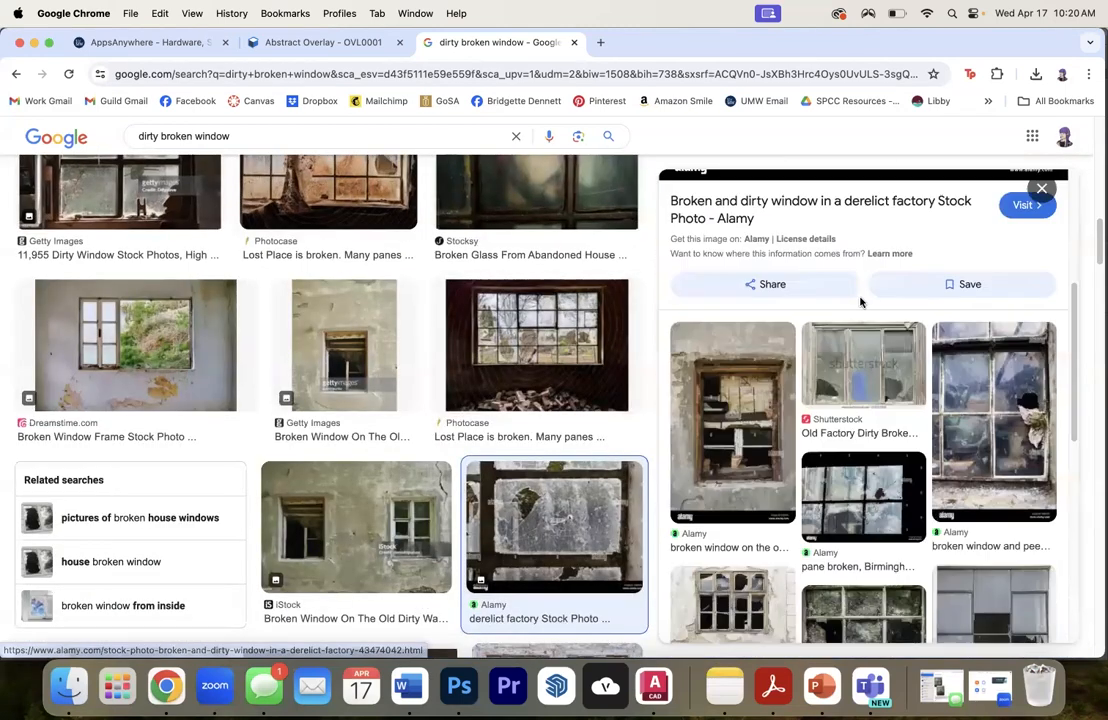
scroll(856, 303, "down", 8)
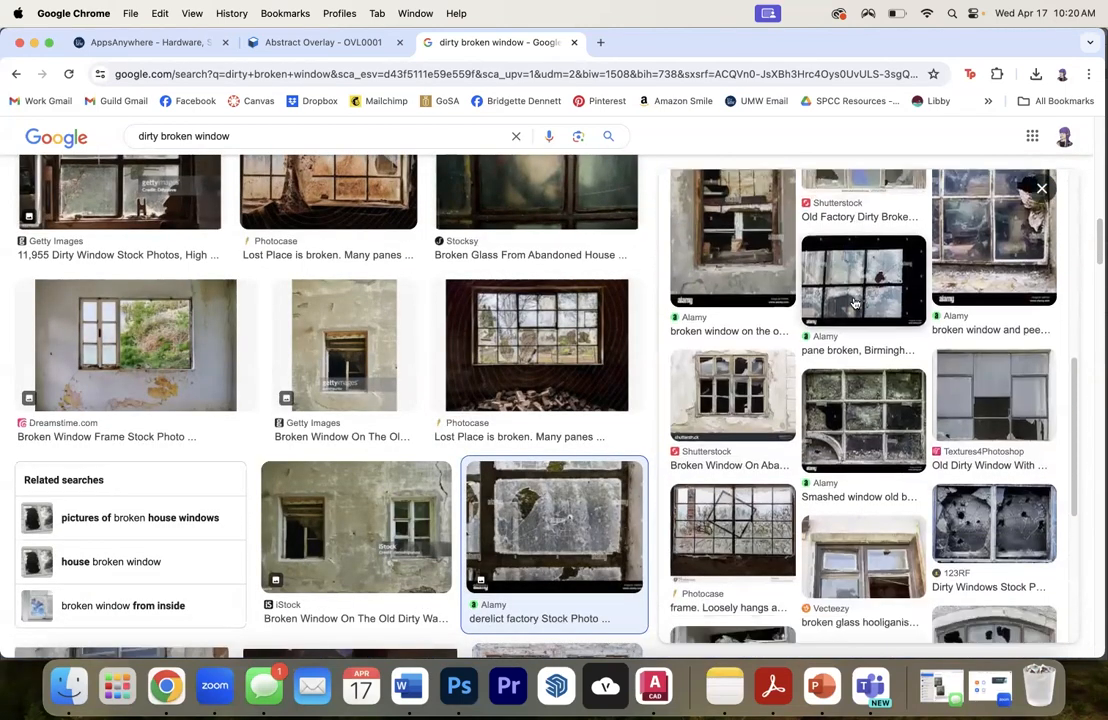
scroll(853, 304, "down", 3)
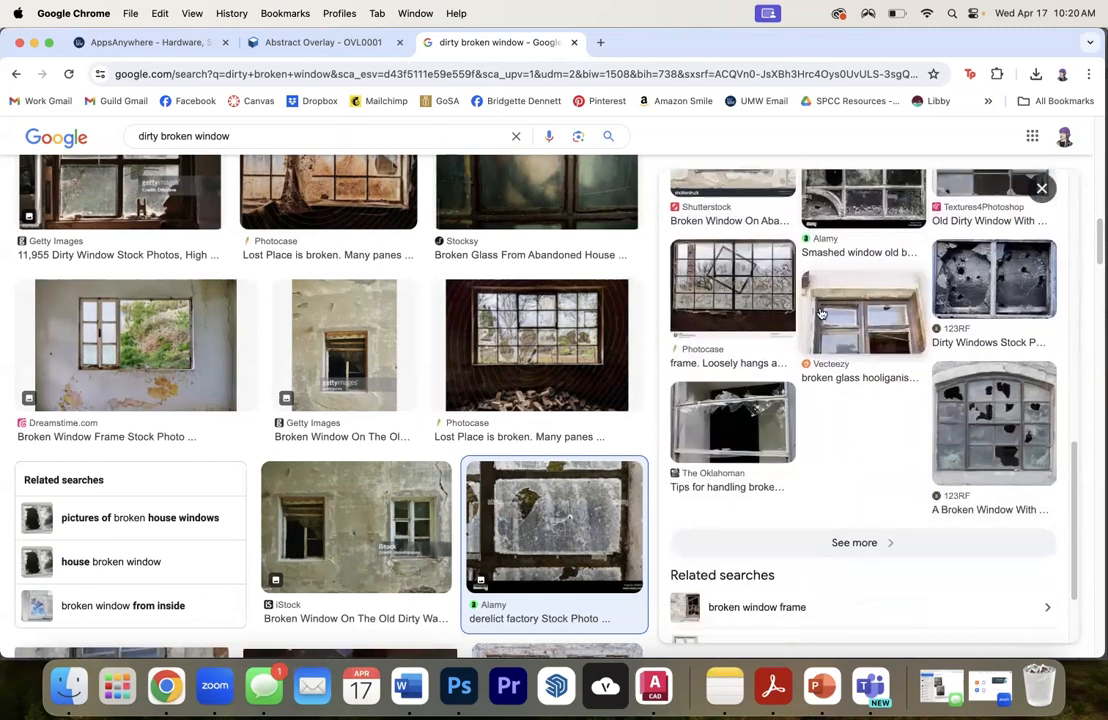
- Copy the 123RF image of the arched broken window and paste it into the Rocky_Paint Elev.pdf document in Photoshop
left_click(1010, 428)
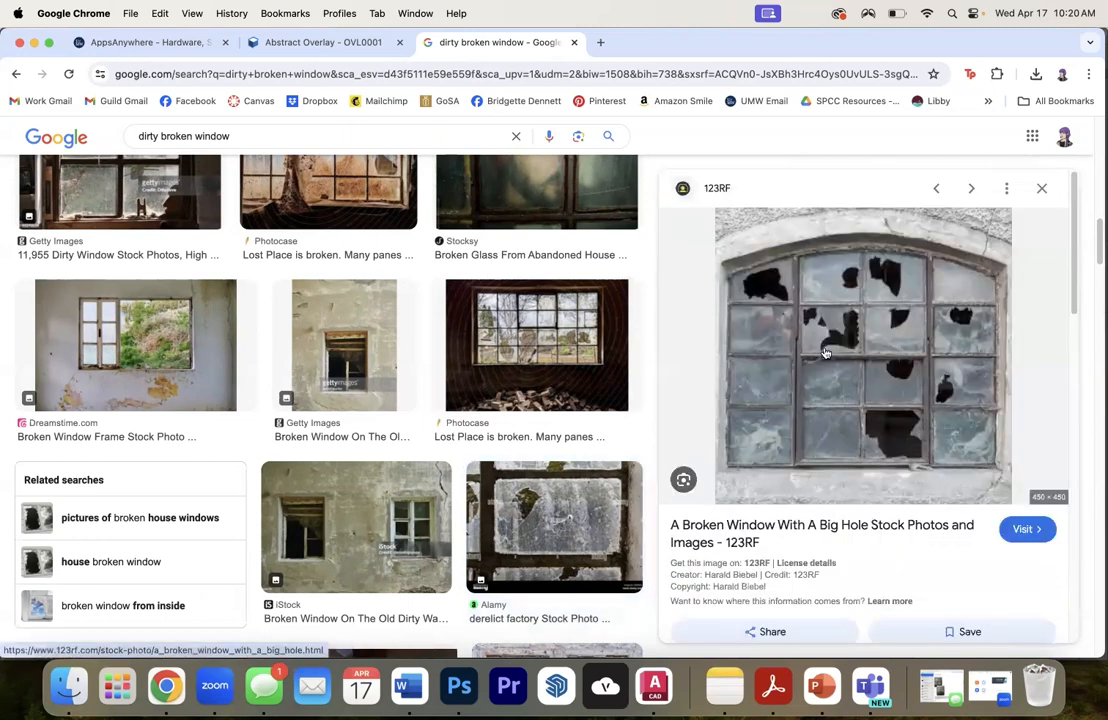
right_click(786, 343)
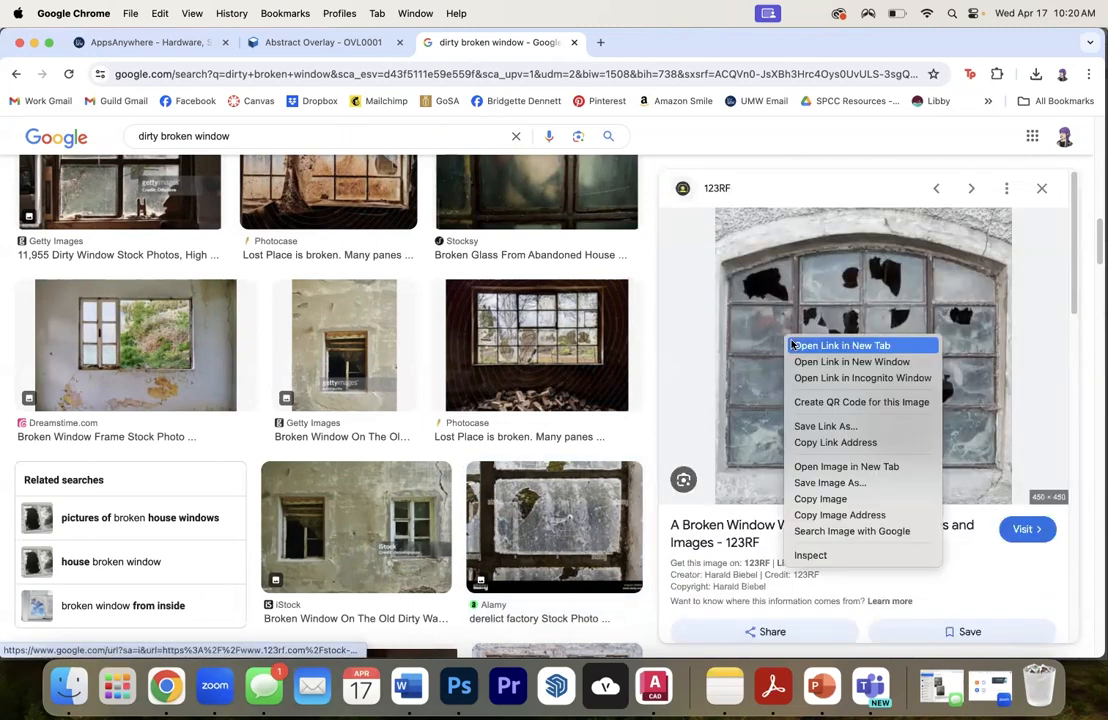
left_click(800, 499)
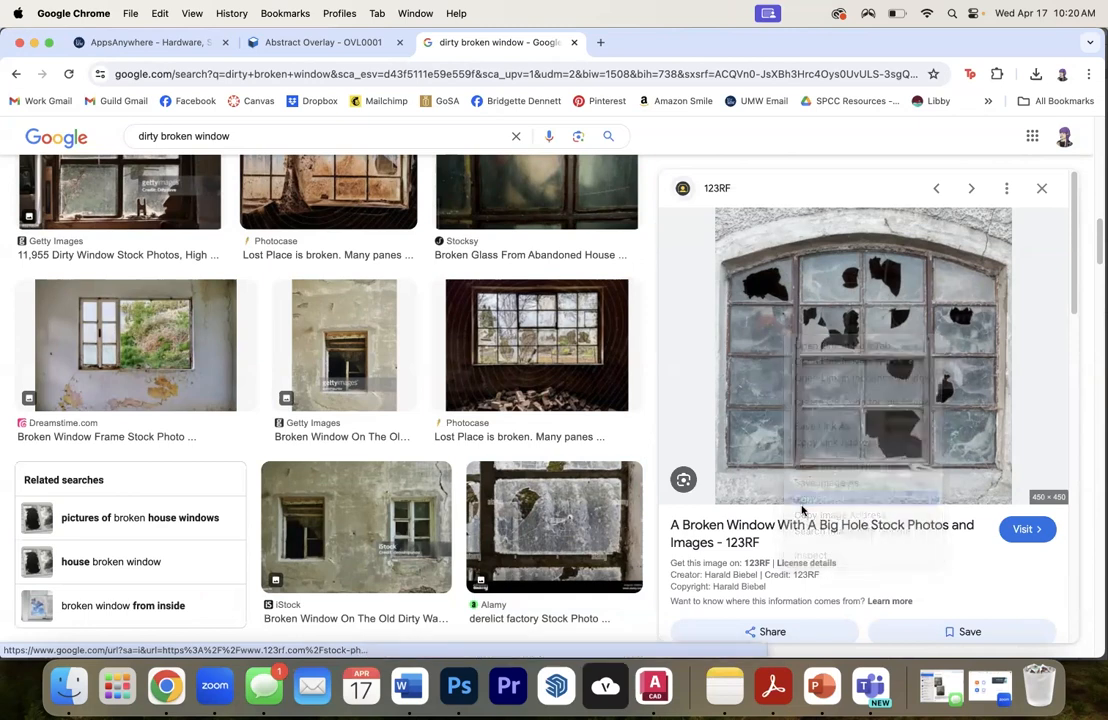
left_click(459, 687)
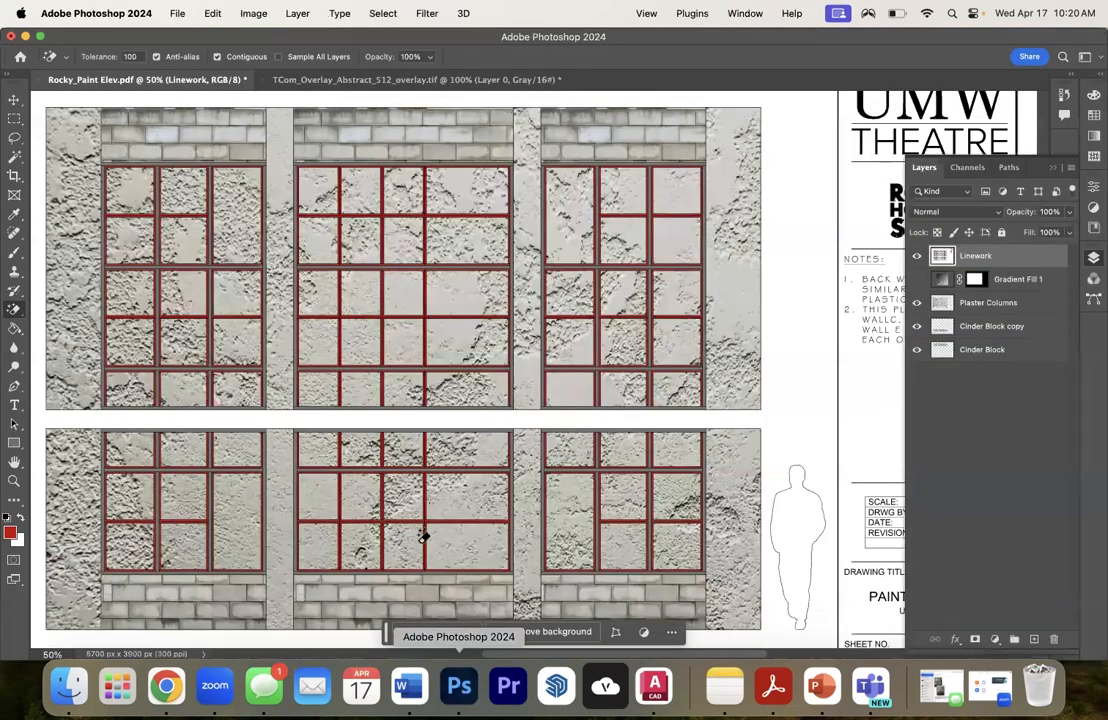
key("super+v")
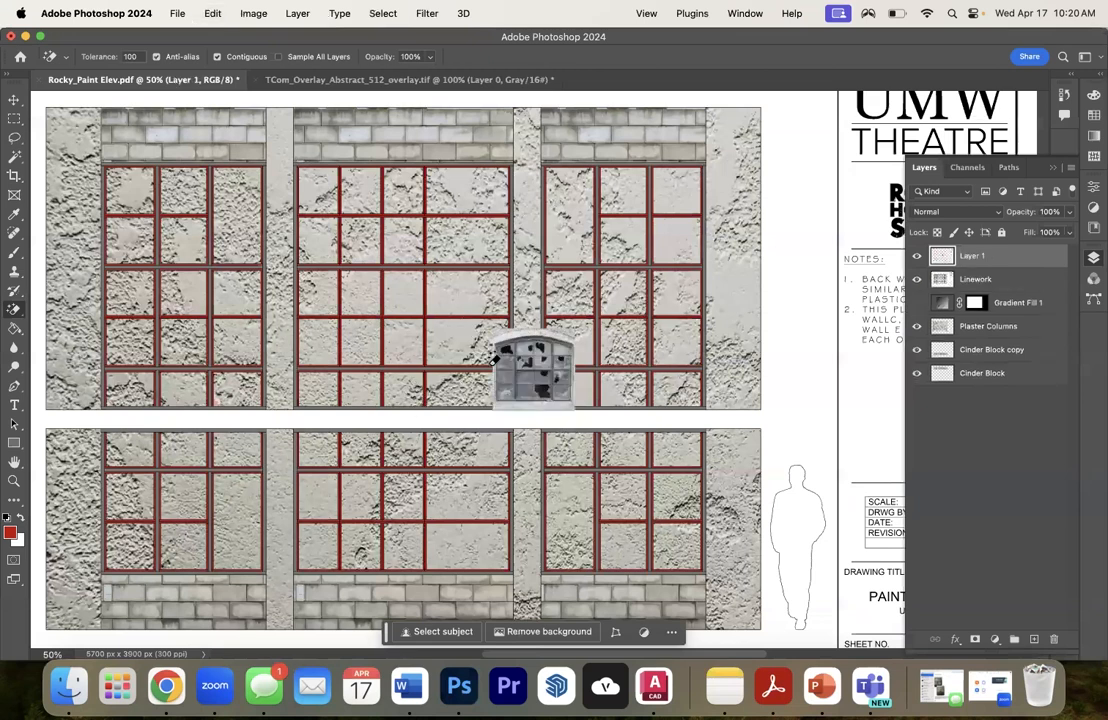
- Trim the pasted window image to a rectangle of its lower glass panes by inverting a rectangular selection and deleting the surroundings
left_click(14, 118)
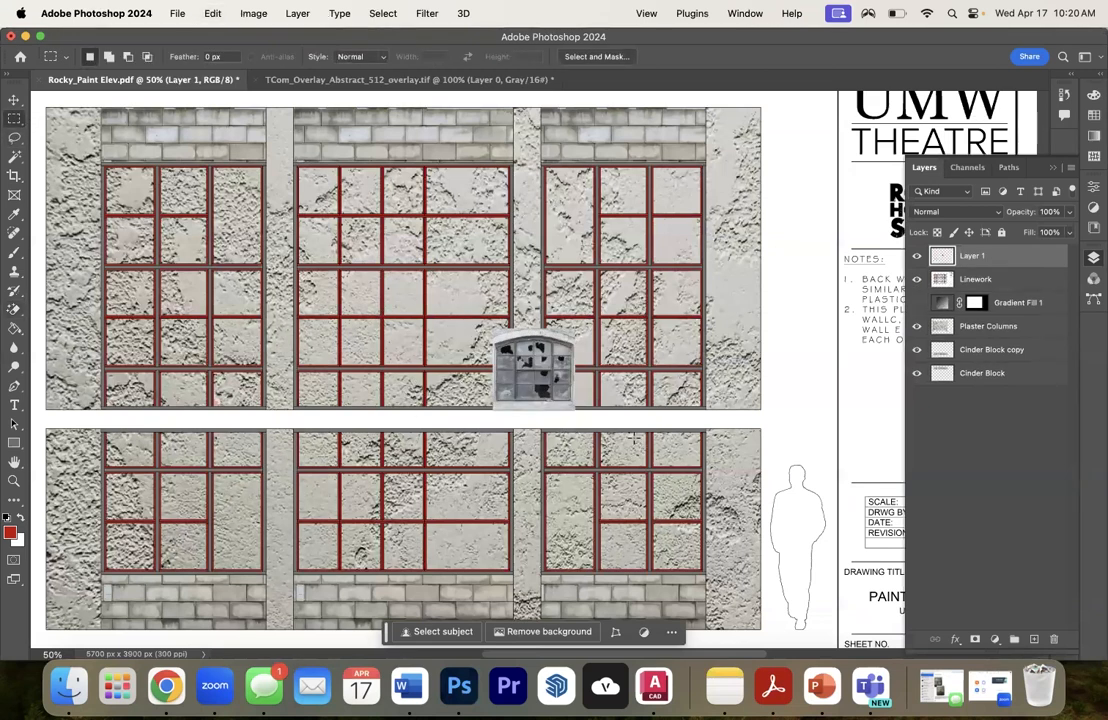
left_click_drag(495, 338, 573, 404)
right_click(552, 381)
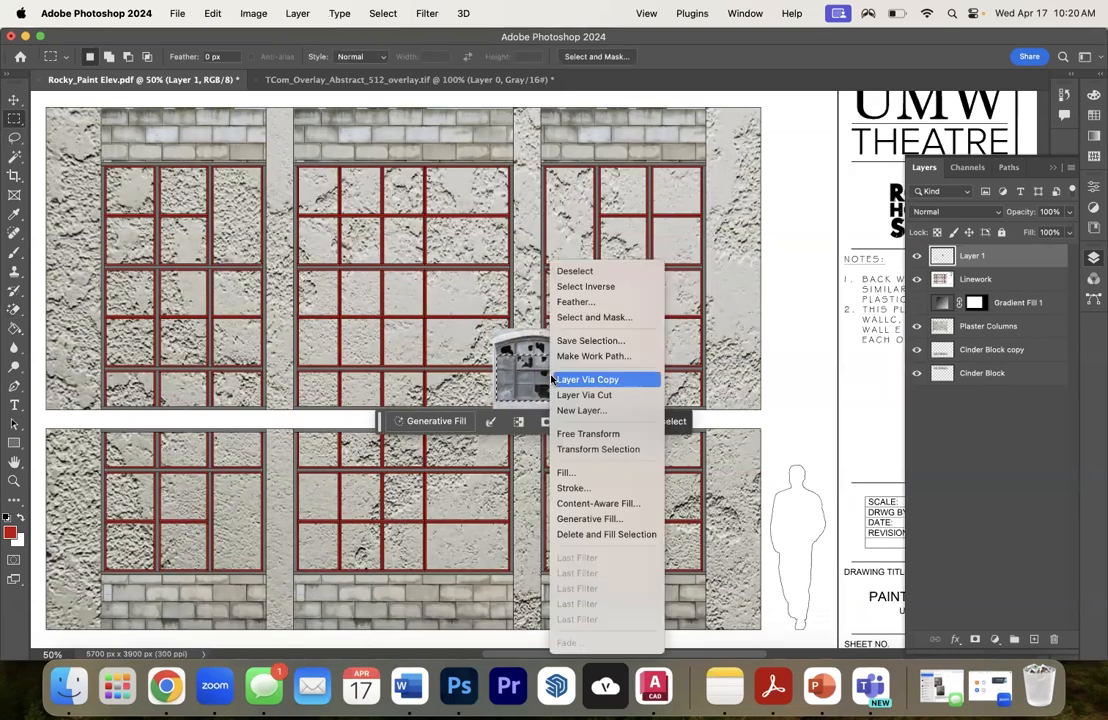
left_click(585, 287)
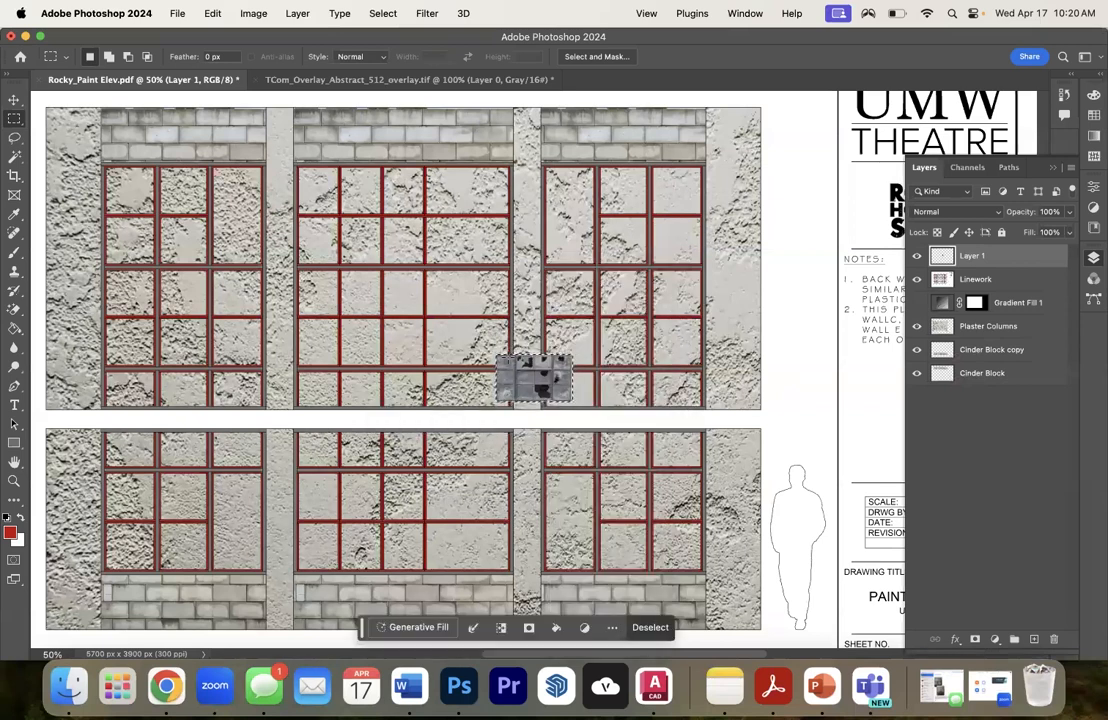
key("super+d")
- Move the trimmed glass image to the top-left corner of the upper-left window and place its layer beneath Linework
left_click(14, 99)
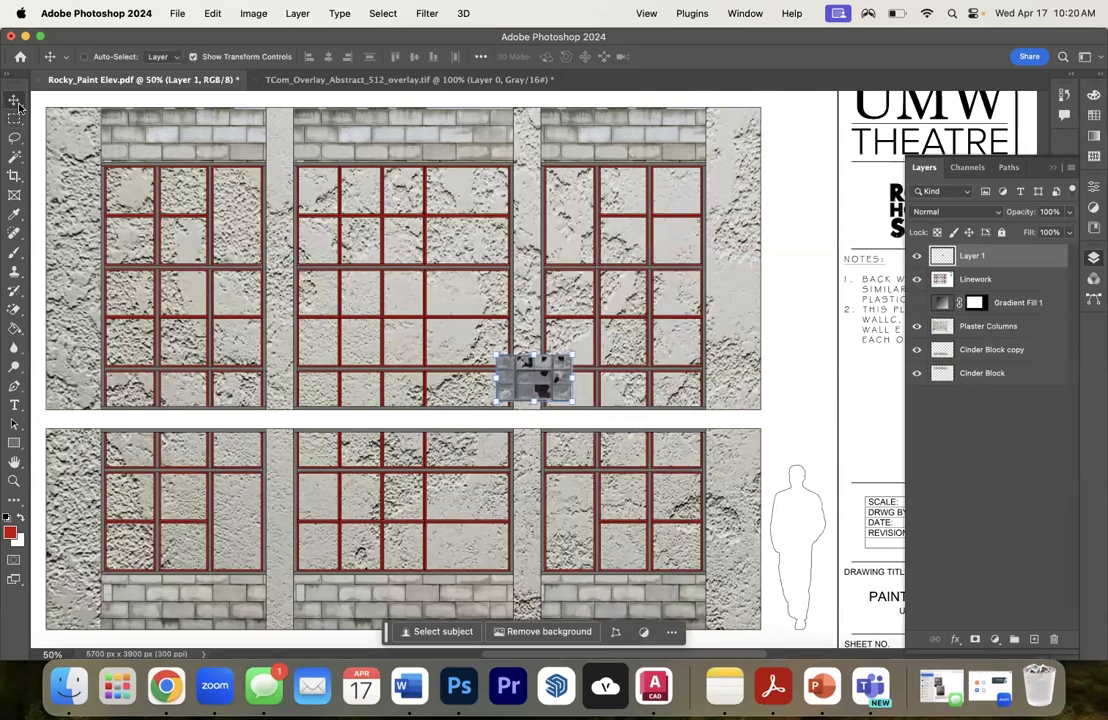
left_click_drag(515, 370, 117, 184)
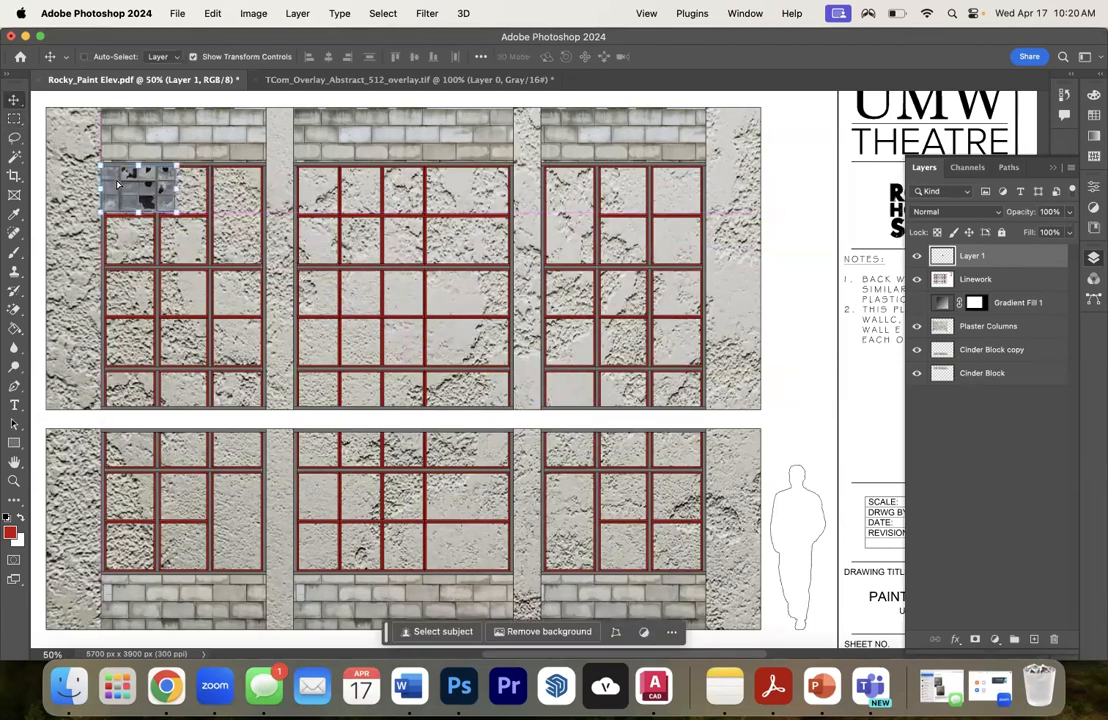
left_click_drag(978, 279, 910, 249)
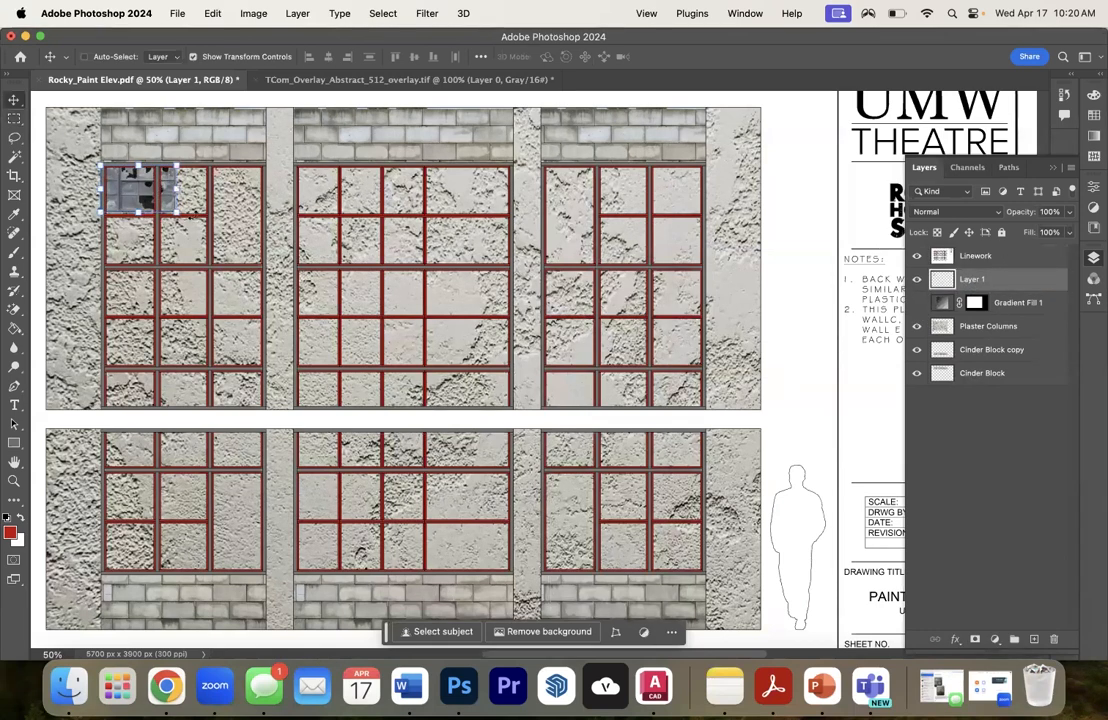
- Scale the glass image to about 291.59% width and 335.27% height so its panes line up with the upper-left window's grid
left_click(176, 208)
left_click_drag(176, 208, 317, 300)
left_click_drag(212, 300, 216, 324)
left_click_drag(321, 244, 327, 244)
left_click_drag(325, 244, 319, 239)
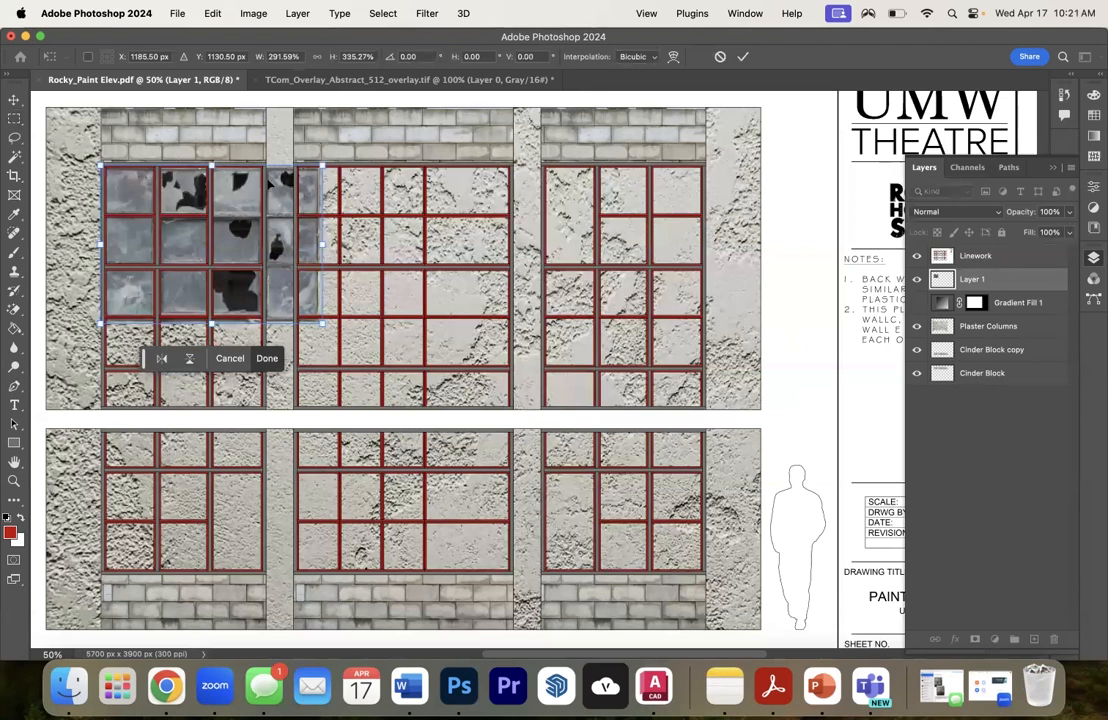
left_click(15, 117)
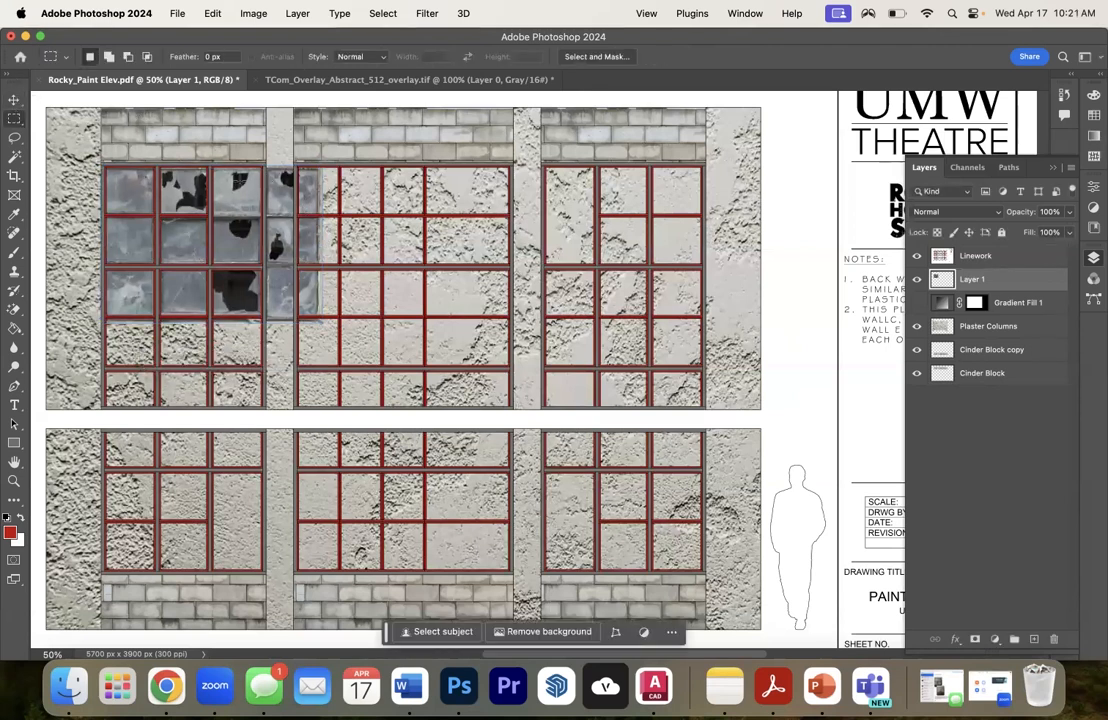
- Cut the surplus glass strip beyond the upper-left window onto its own layer and move it below the glass in the window's first column
left_click_drag(264, 152, 357, 330)
key("BackSpace")
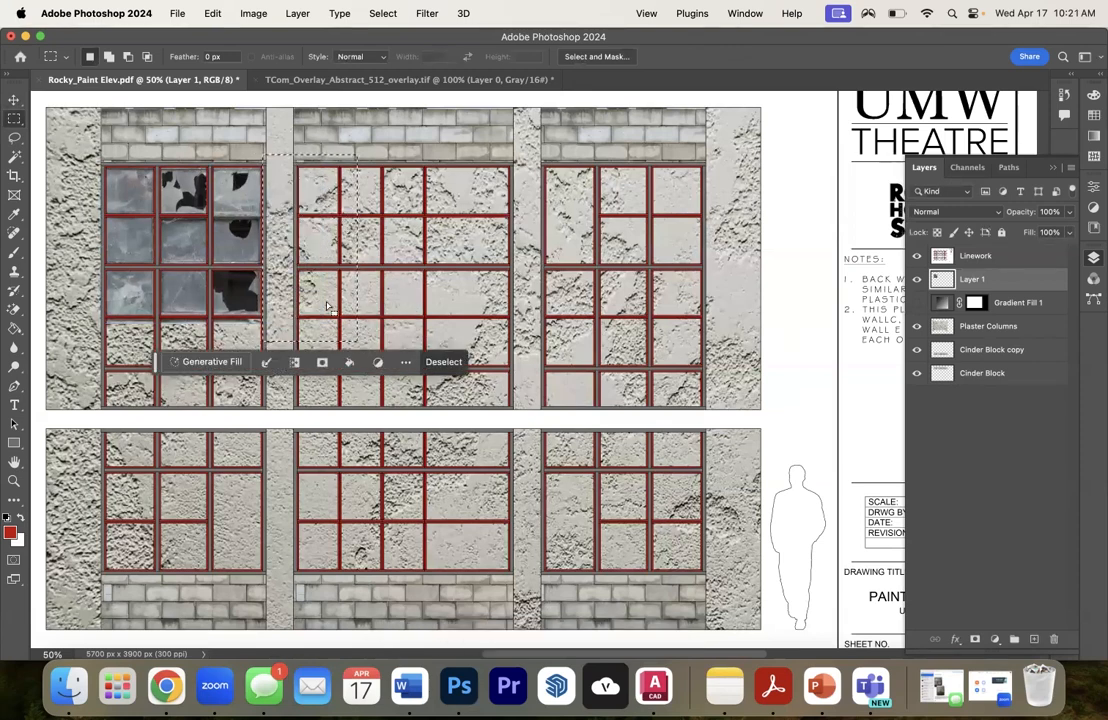
key("super+z")
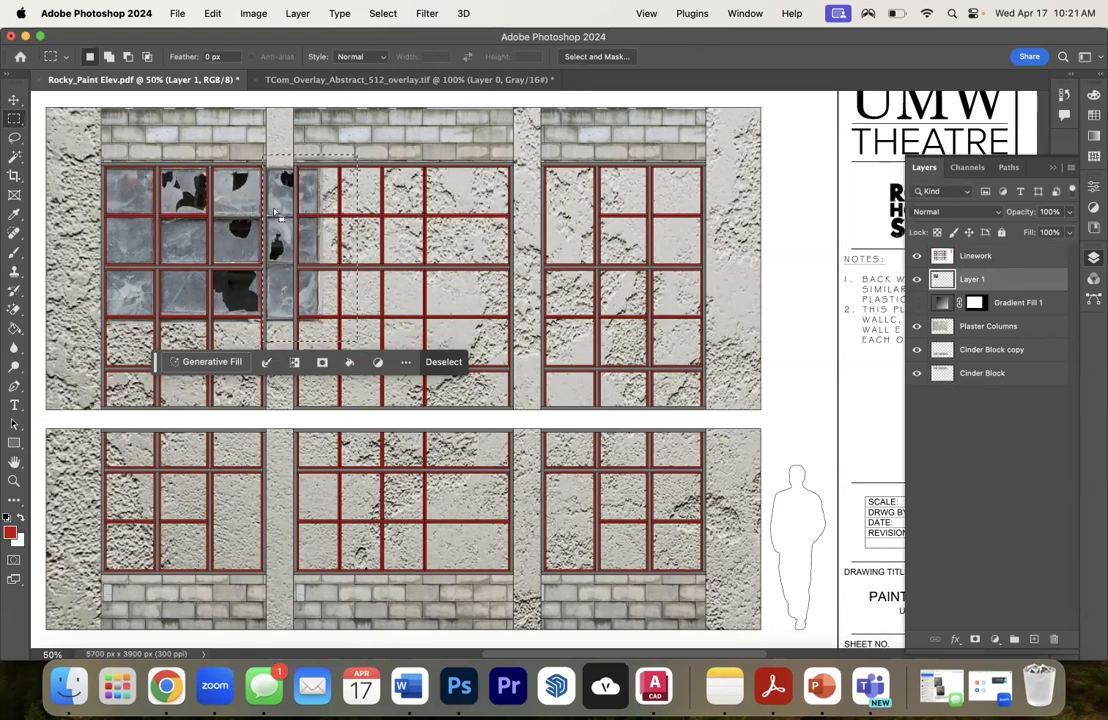
right_click(297, 200)
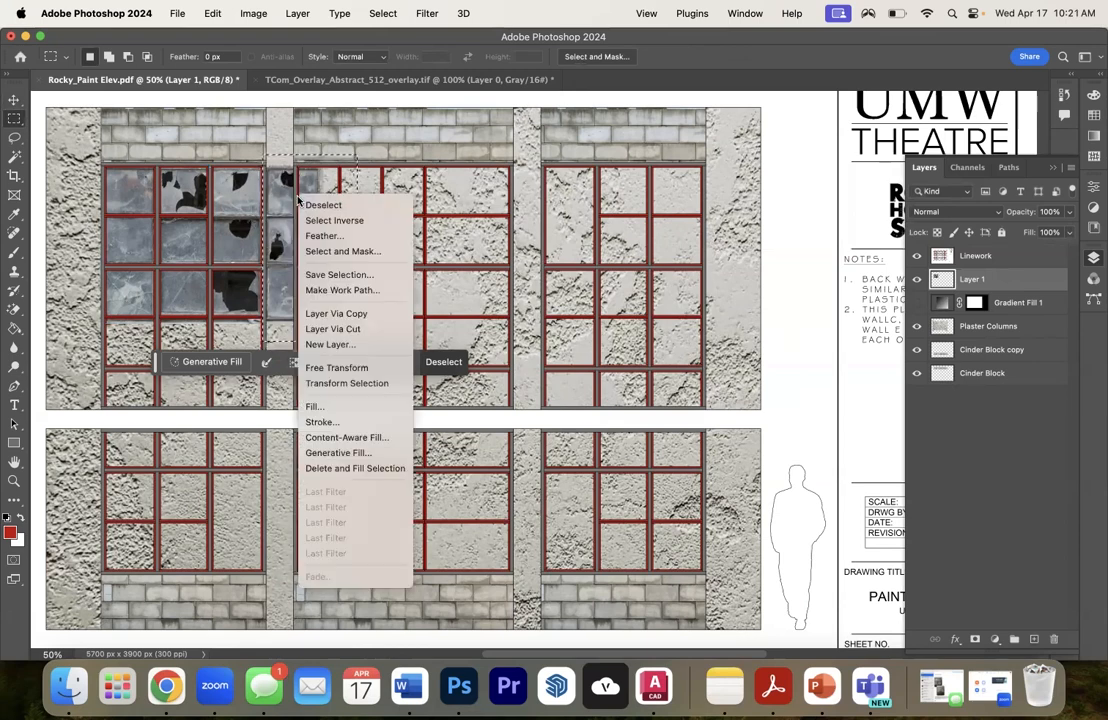
left_click(334, 315)
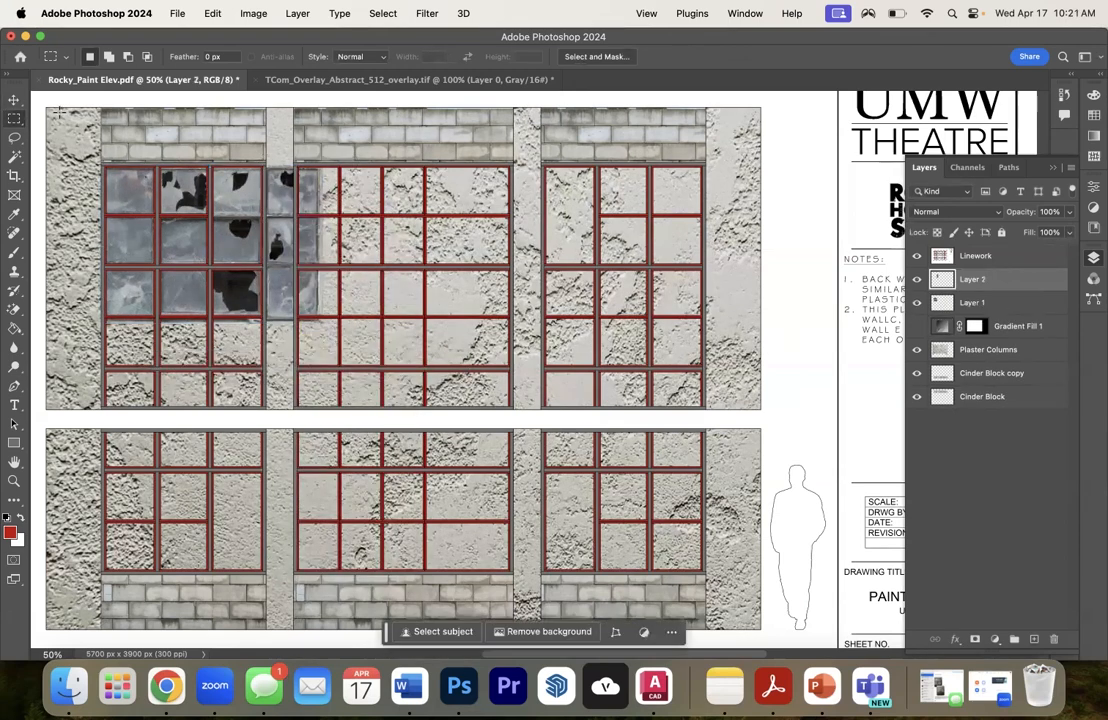
left_click(15, 101)
left_click_drag(250, 180, 125, 353)
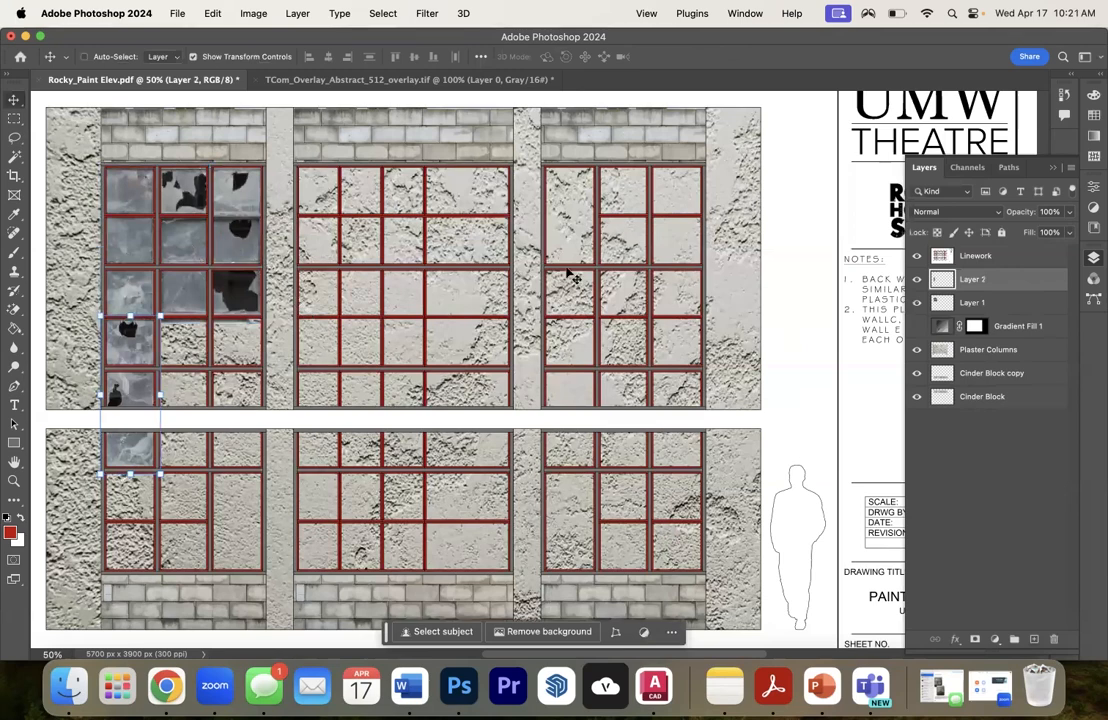
- Duplicate Layer 1 and mirror the copy horizontally at -100% width
left_click(975, 301)
right_click(973, 299)
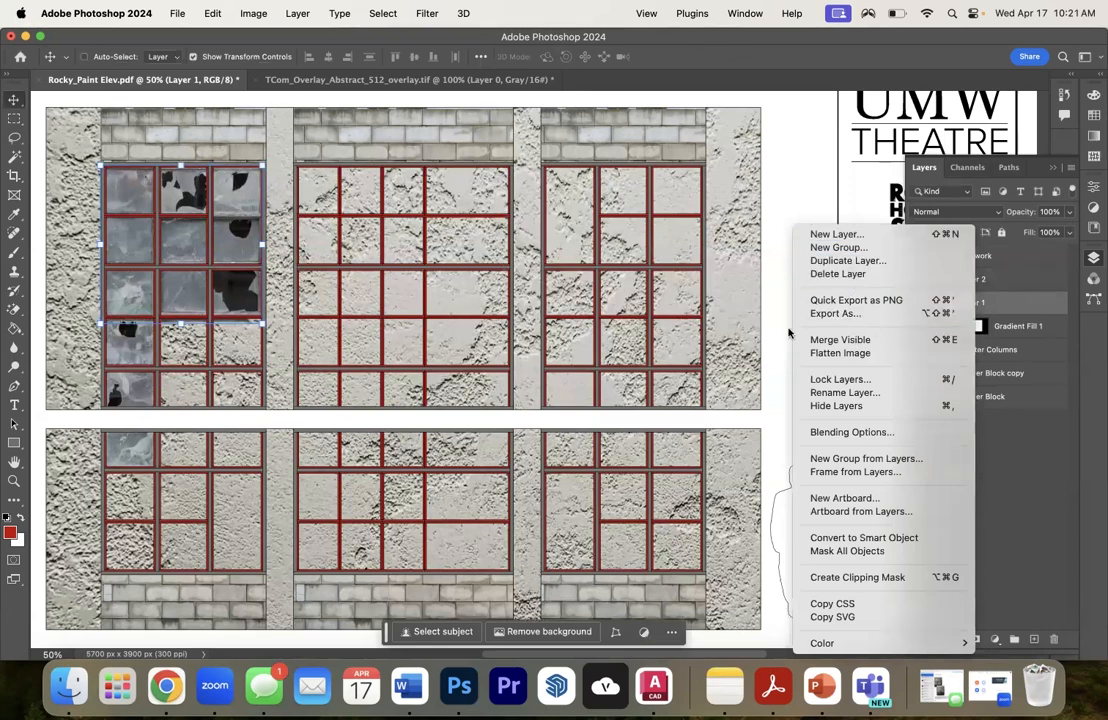
left_click(848, 260)
key("Return")
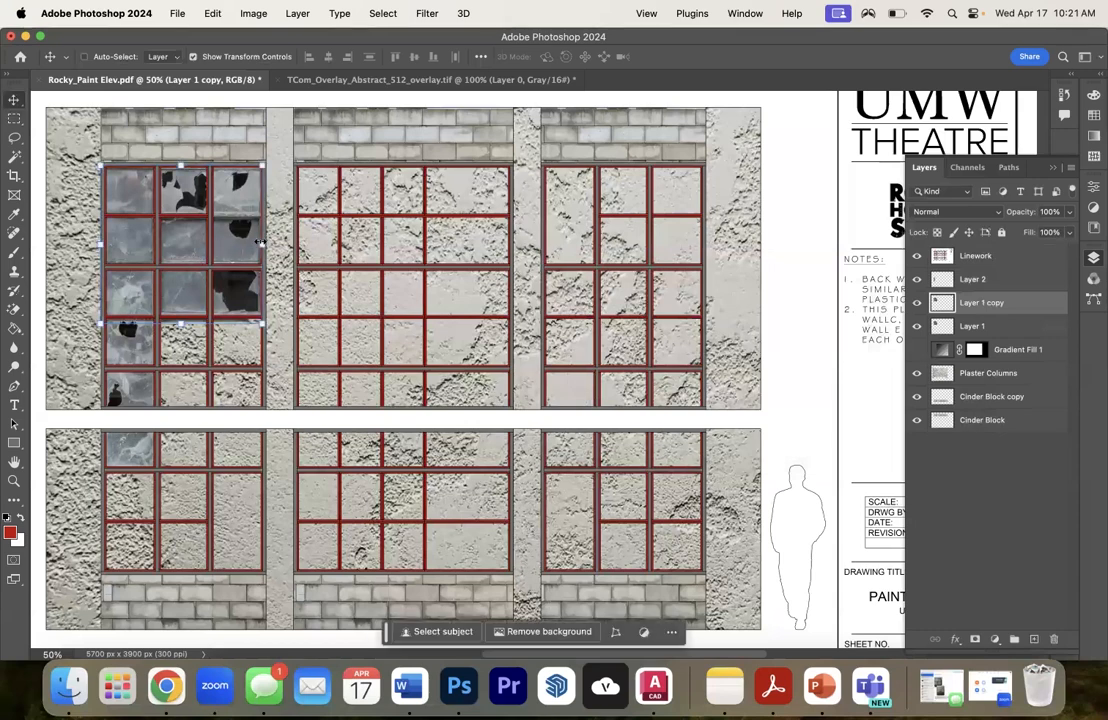
mouse_move(262, 244)
left_mouse_down()
mouse_move(89, 244)
mouse_move(262, 244)
left_mouse_up()
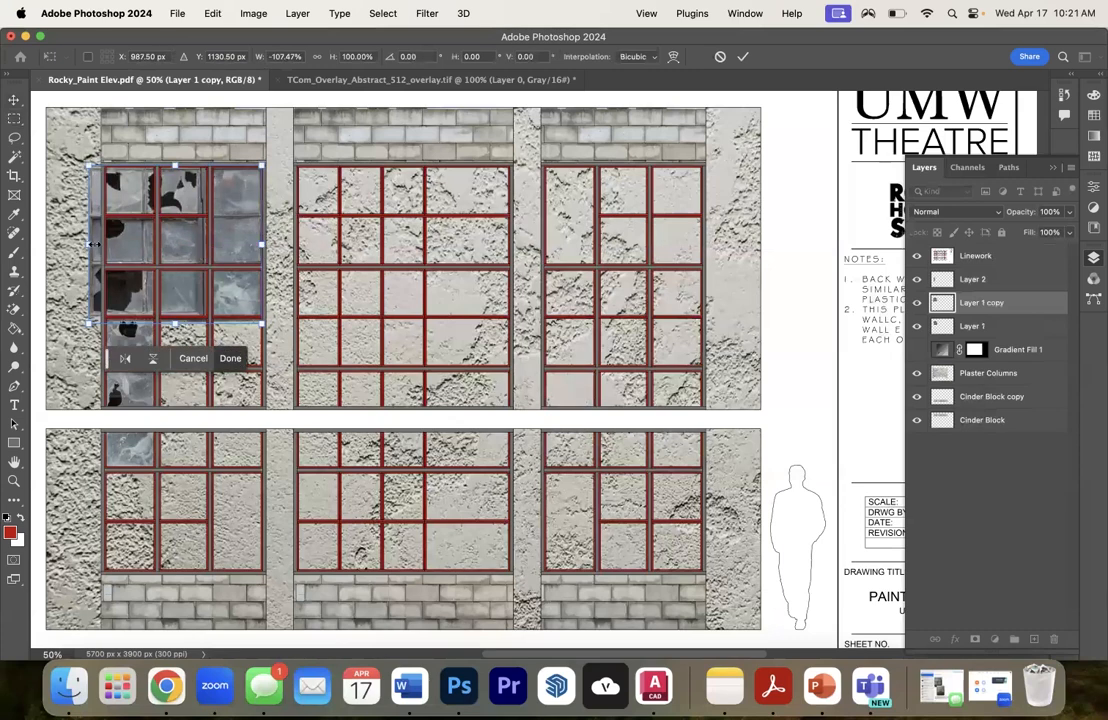
left_click_drag(89, 244, 98, 245)
- Move the mirrored glass to the lower part of the upper-middle window and scale it to -80.97% width across the first three pane columns
left_click_drag(176, 251, 418, 352)
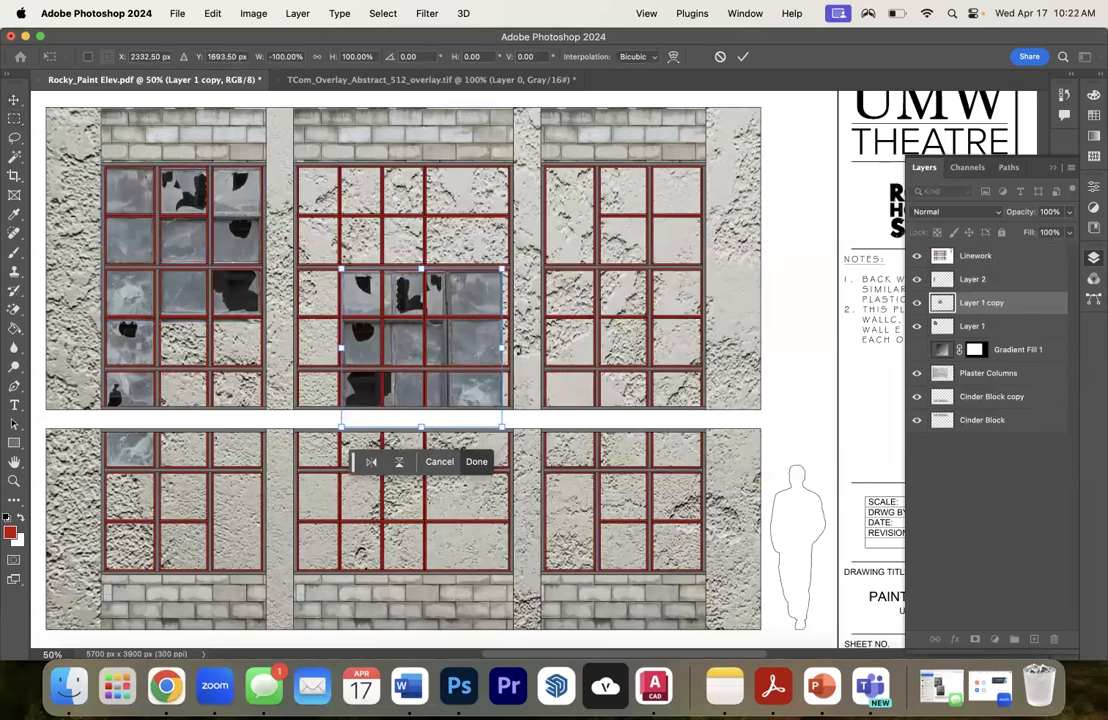
left_click_drag(501, 349, 509, 347)
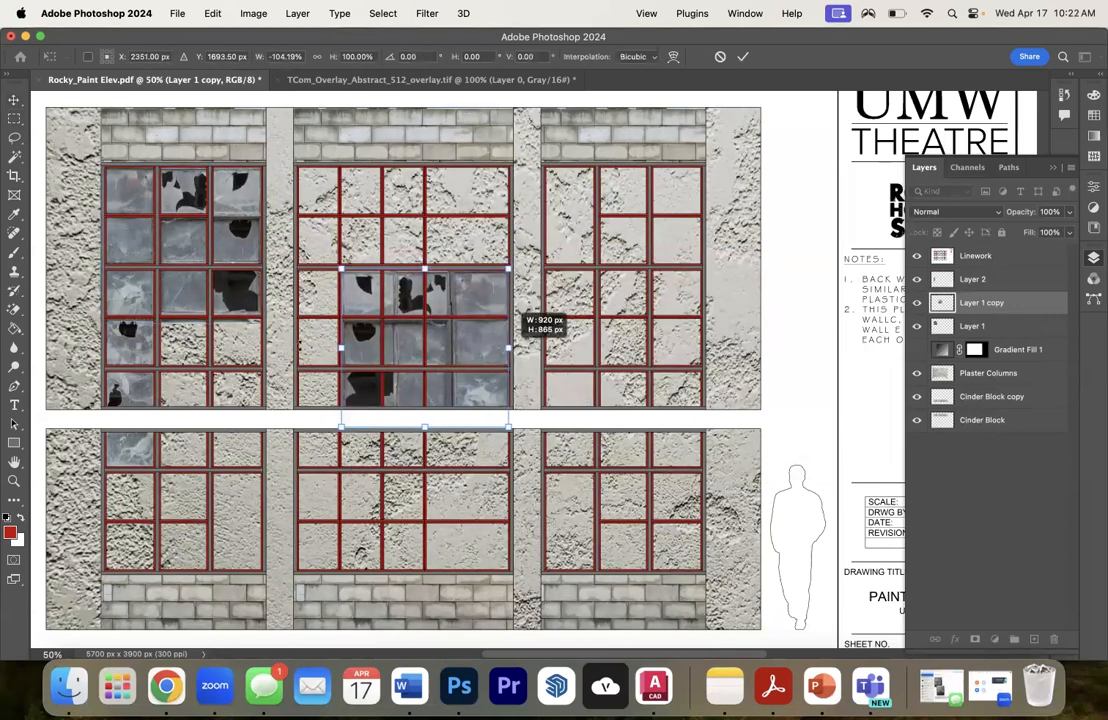
left_click_drag(343, 349, 296, 348)
left_click_drag(509, 346, 426, 347)
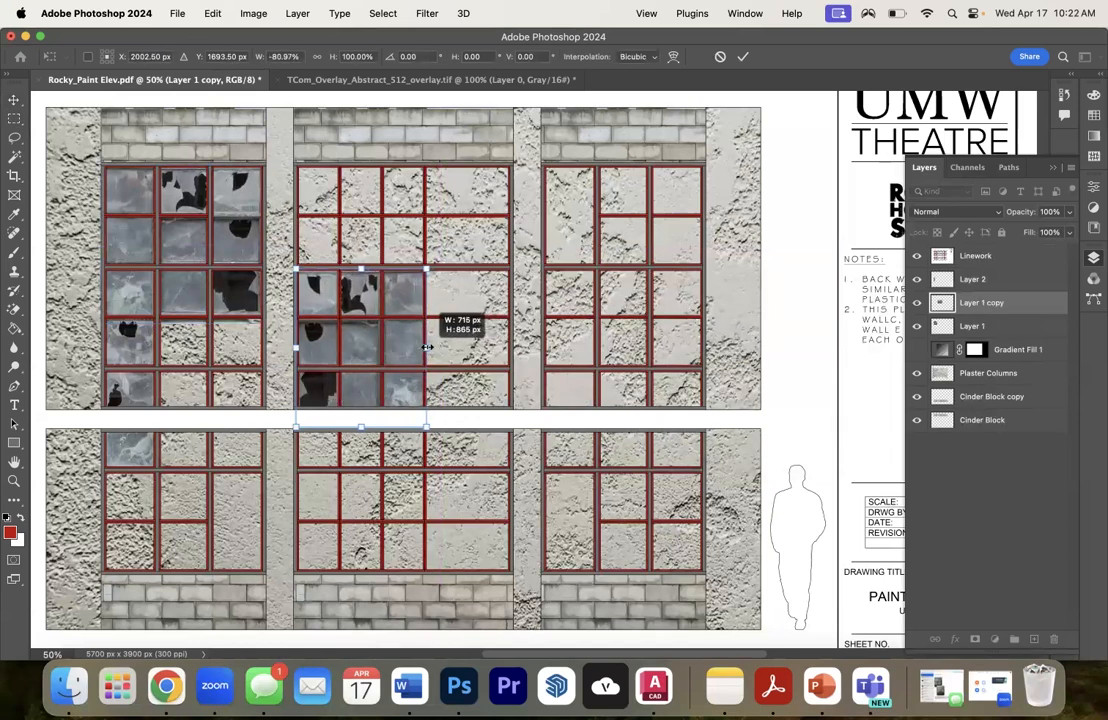
key("Return")
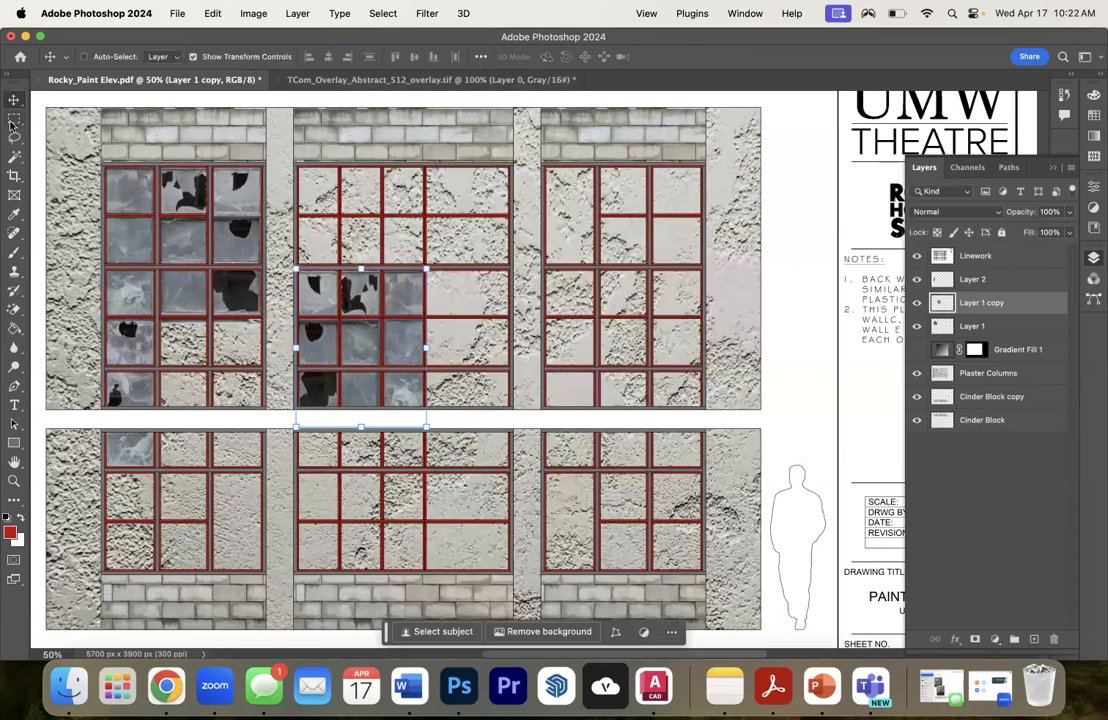
- Copy the first column of glass from Layer 1 onto a new layer and place it below the glass in the upper-left window's second column
left_click(14, 118)
left_click_drag(104, 165, 153, 311)
right_click(972, 303)
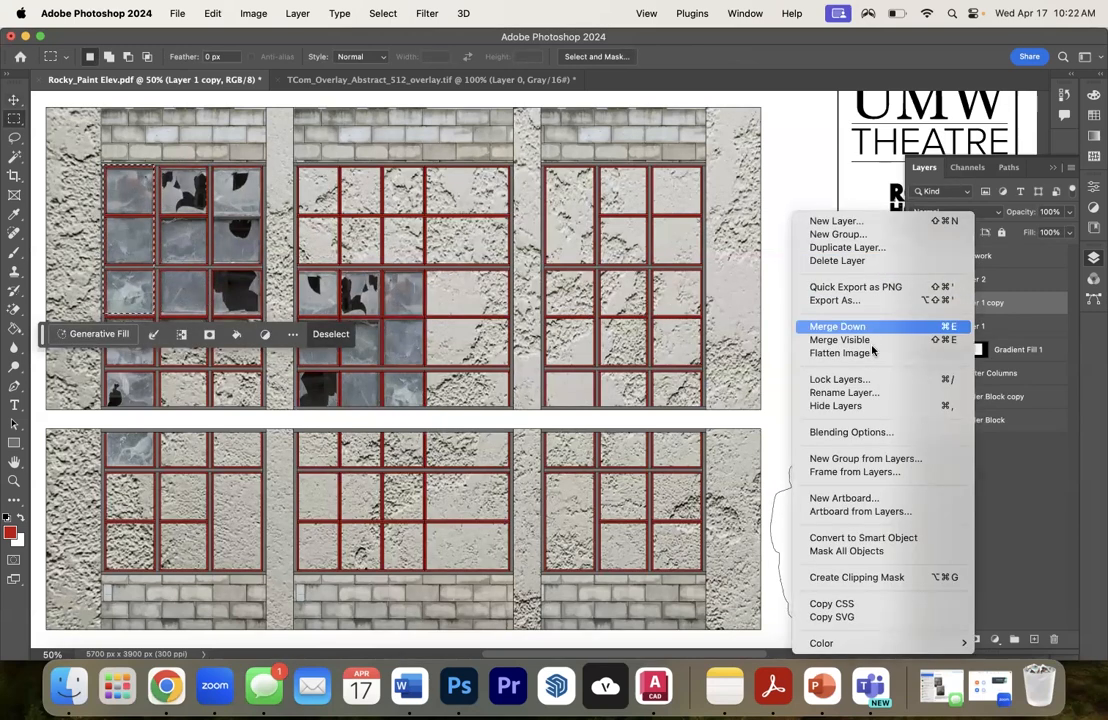
left_click(1001, 356)
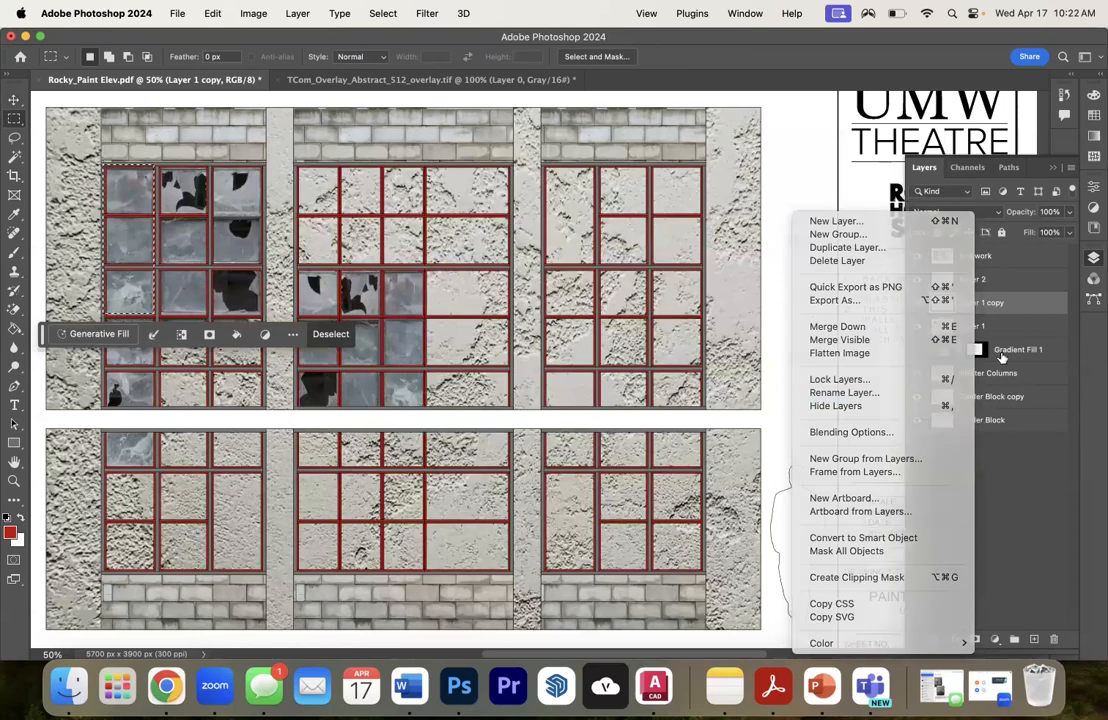
left_click(957, 279)
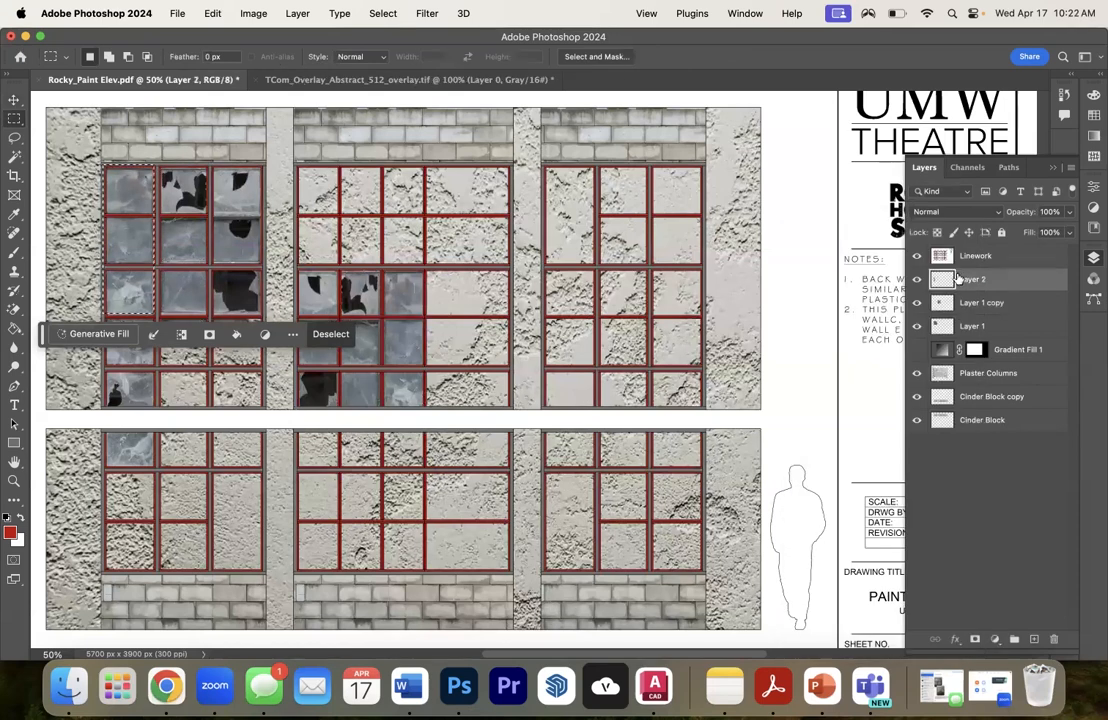
right_click(958, 326)
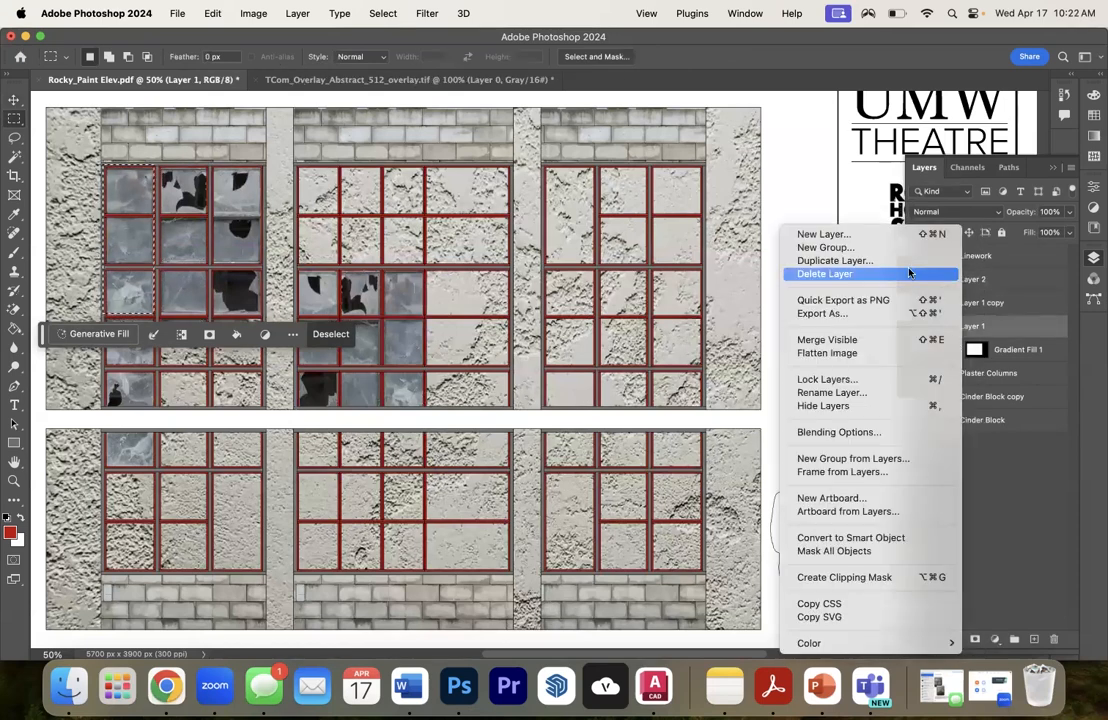
left_click(134, 236)
right_click(133, 238)
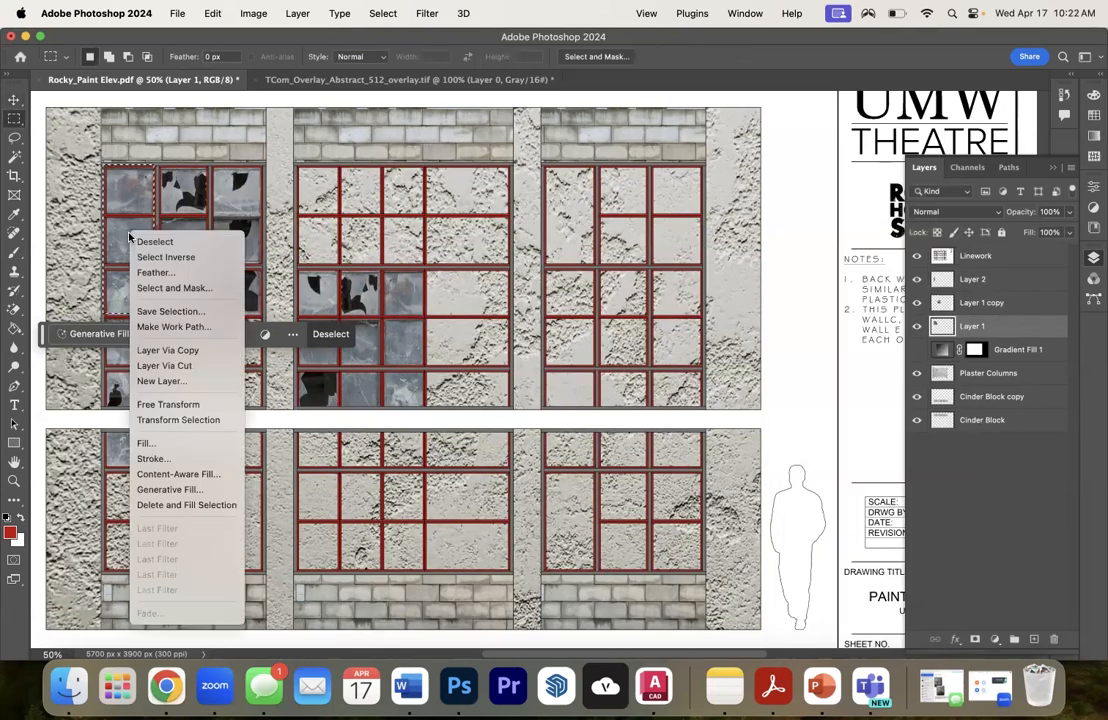
left_click(164, 365)
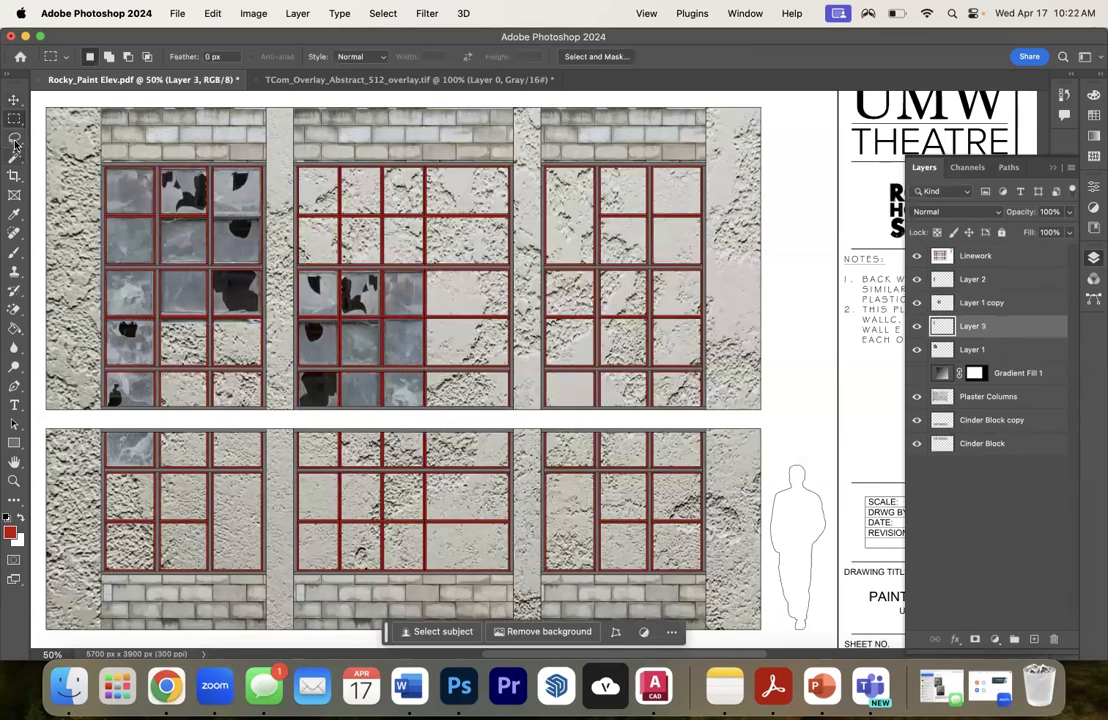
key("v")
left_click_drag(128, 222, 183, 370)
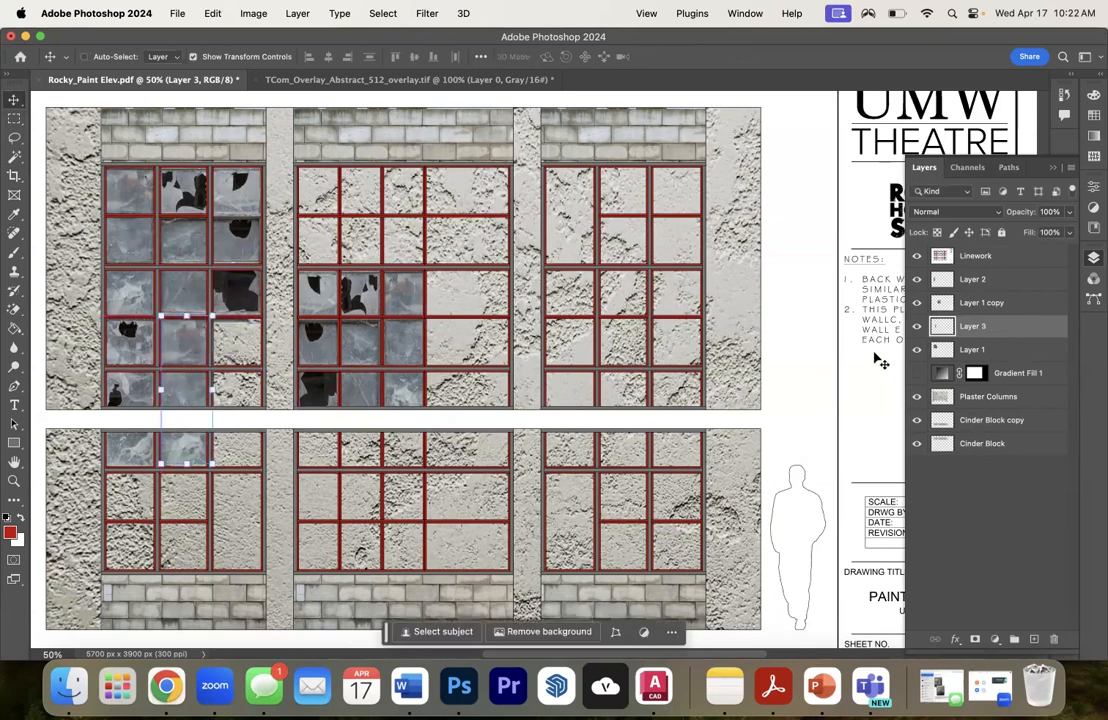
- Duplicate Layer 3 and place the copy below the glass in the upper-left window's third column
right_click(972, 327)
key("Escape")
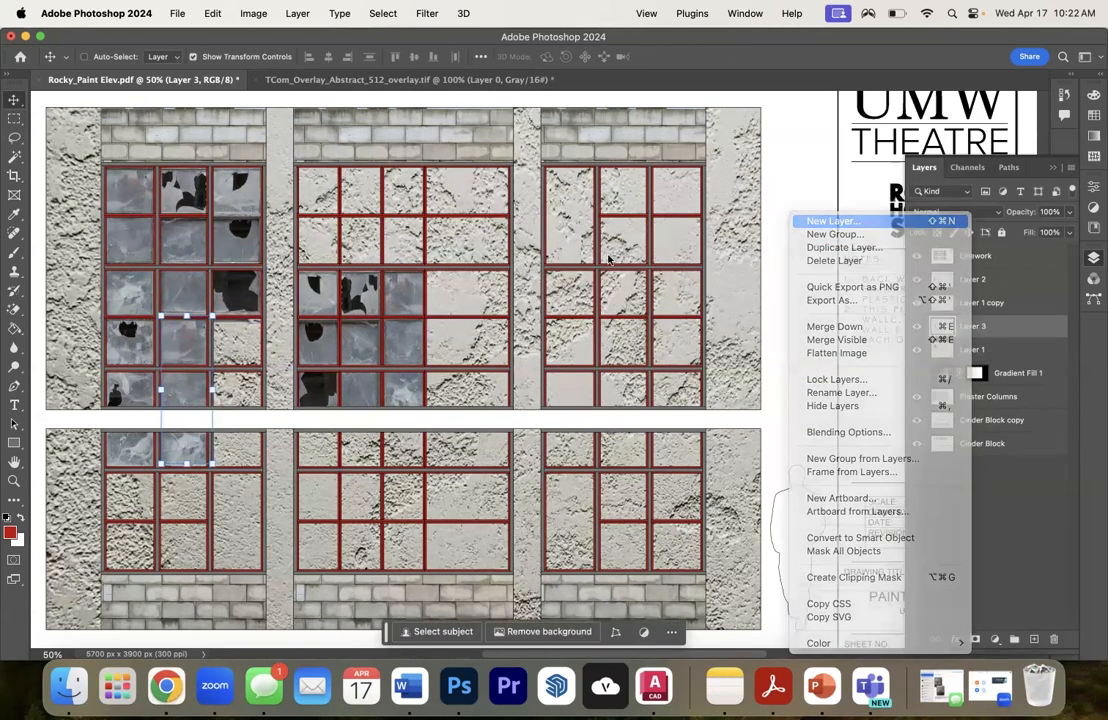
right_click(945, 327)
right_click(990, 346)
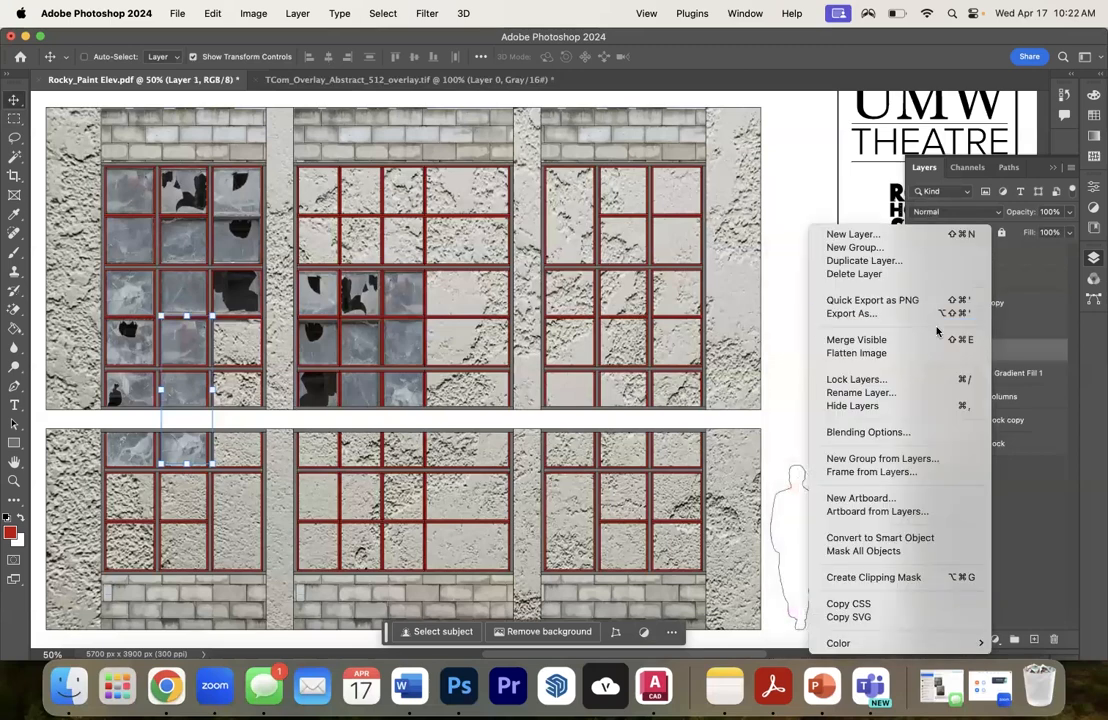
right_click(987, 327)
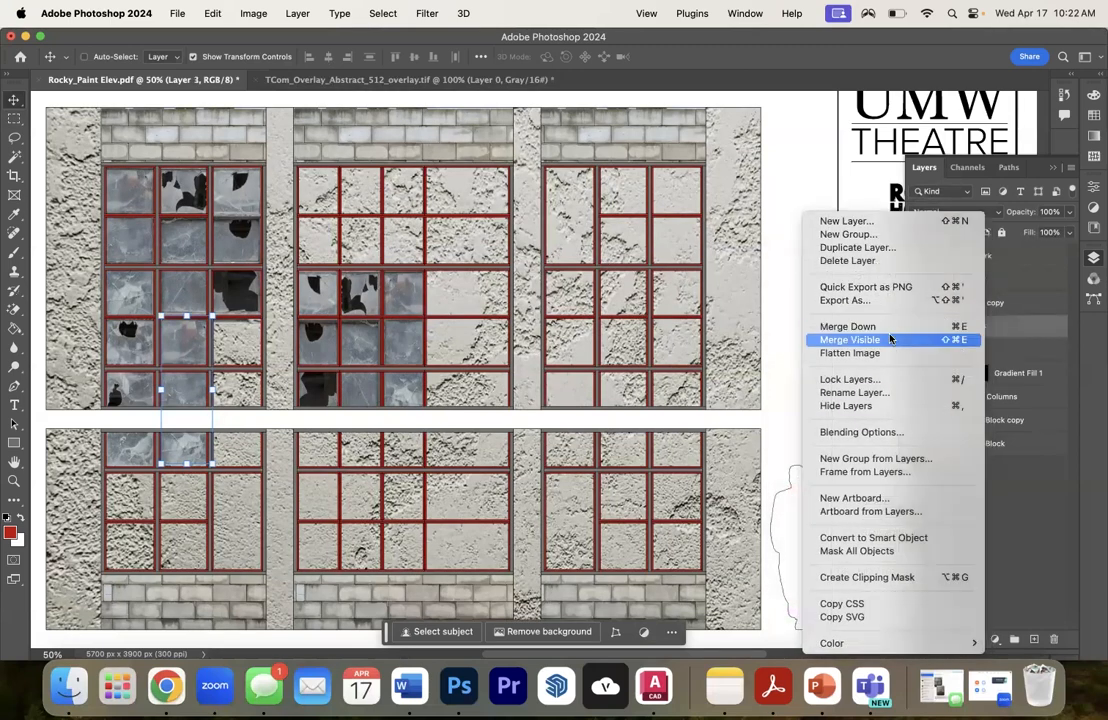
left_click(857, 248)
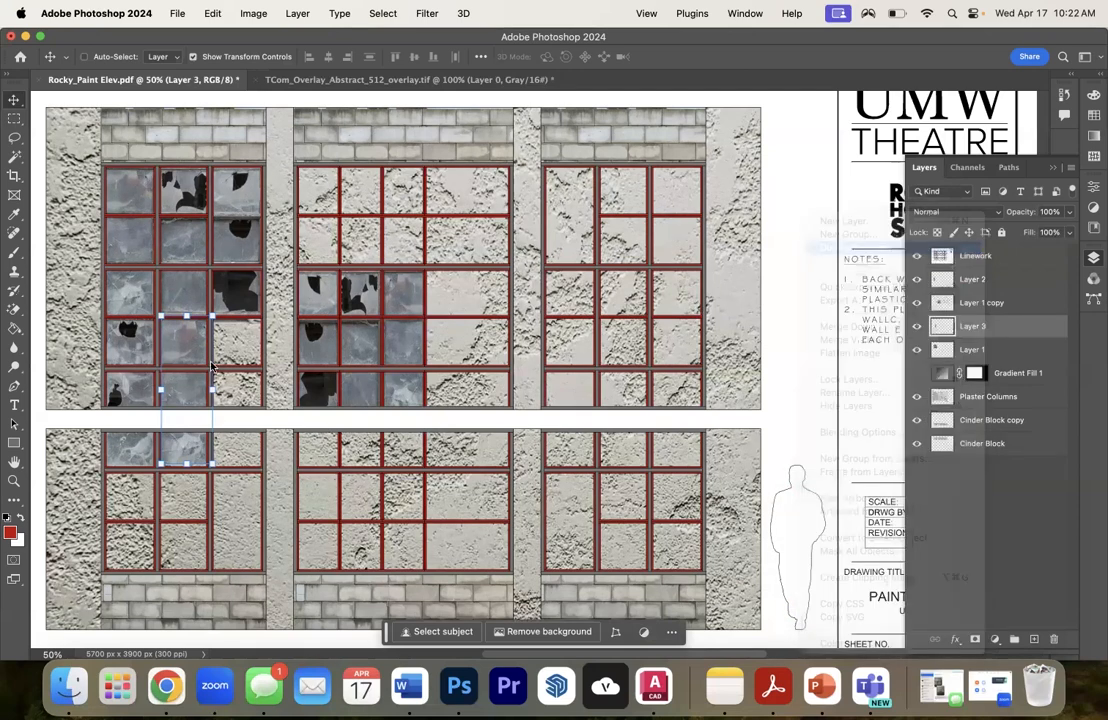
key("Return")
left_click_drag(180, 345, 228, 344)
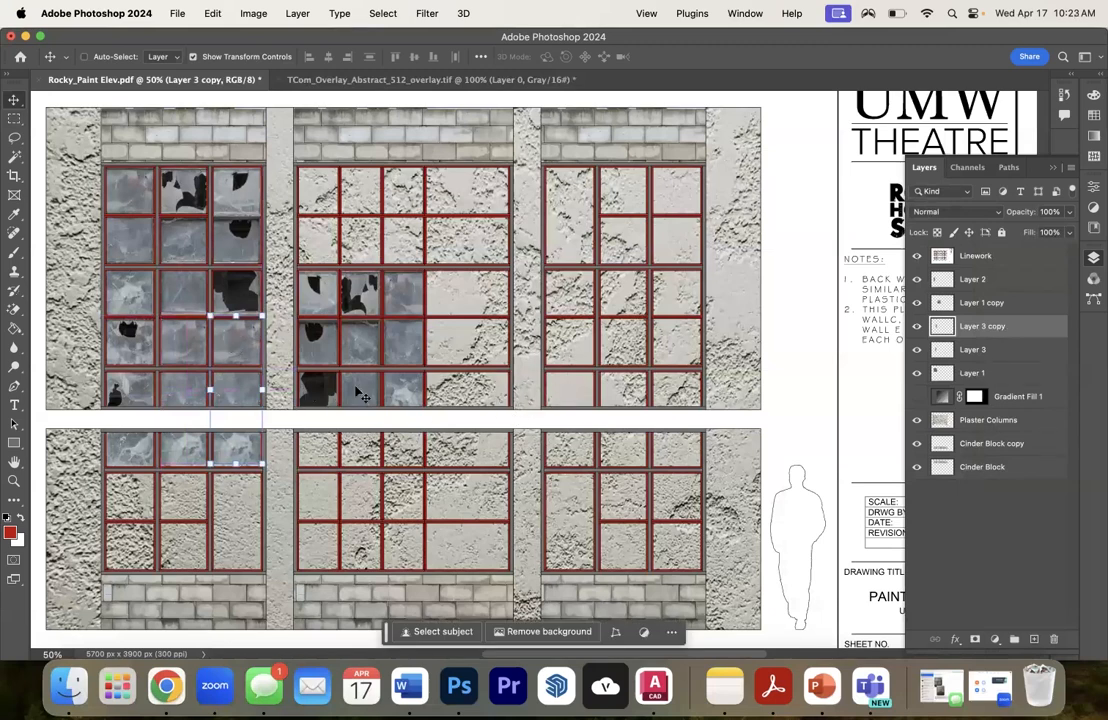
- Duplicate Layer 3 copy, move it to the top of the upper-middle window's wide column, and stretch it to 159.51% width
right_click(955, 330)
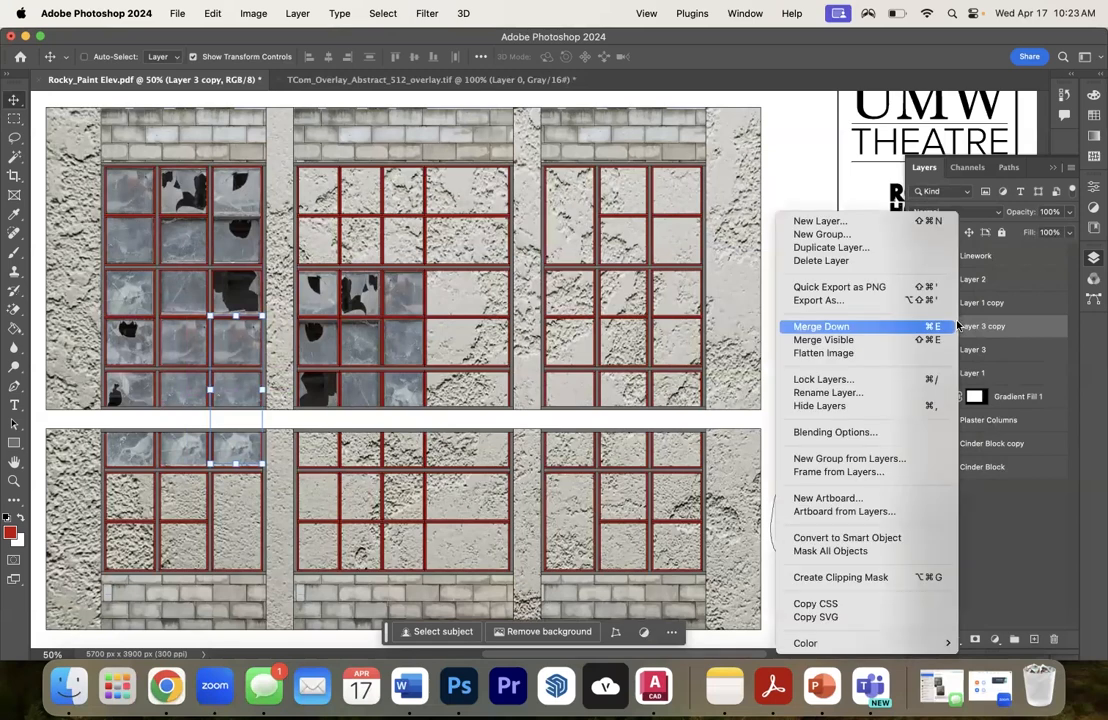
left_click(830, 247)
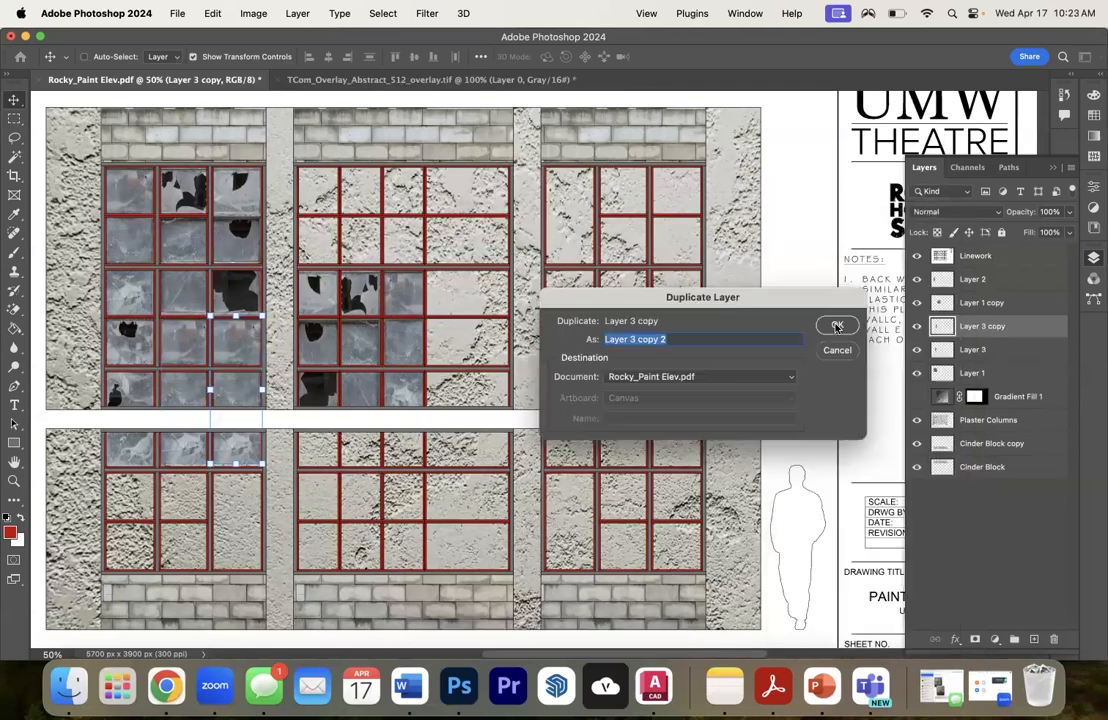
left_click(841, 322)
left_click_drag(250, 355, 509, 238)
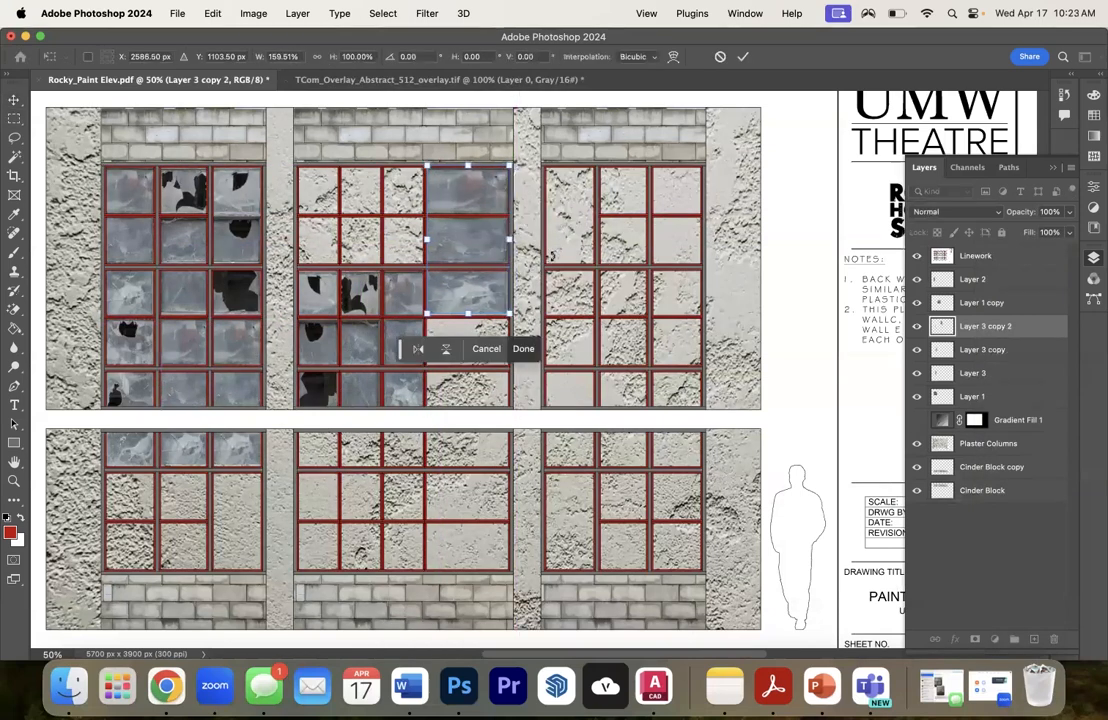
key("Return")
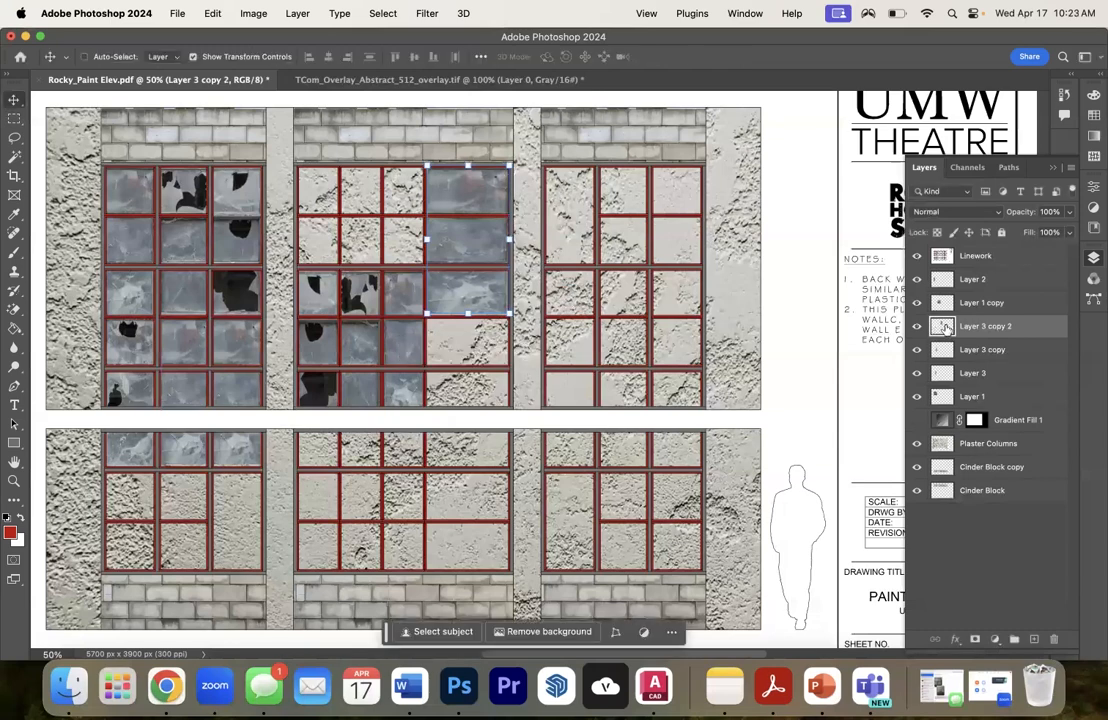
- Duplicate the widened glass strip and place the copy directly beneath it in the upper-middle window's wide column
right_click(945, 328)
left_click(760, 219)
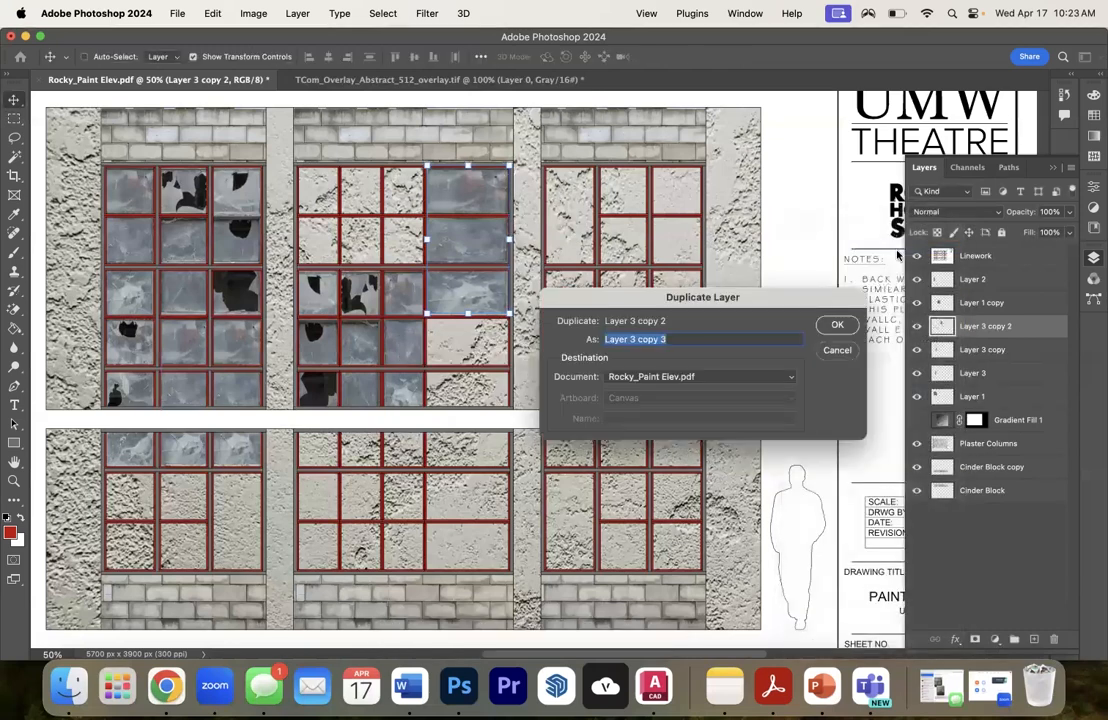
left_click(838, 325)
left_click_drag(476, 211, 474, 389)
left_click_drag(467, 321, 467, 316)
key("Return")
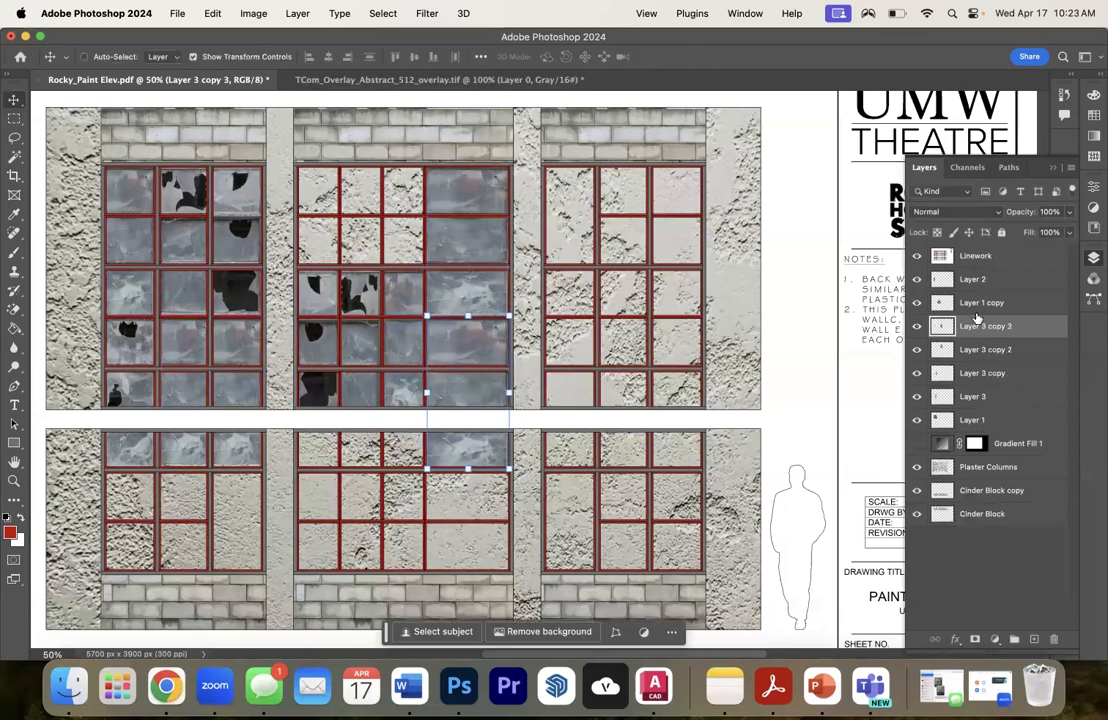
- Duplicate the widened glass strip again and move the copy down over the wide column of the lower-middle window
right_click(977, 318)
key("Escape")
left_click(841, 390)
left_click_drag(488, 424, 492, 497)
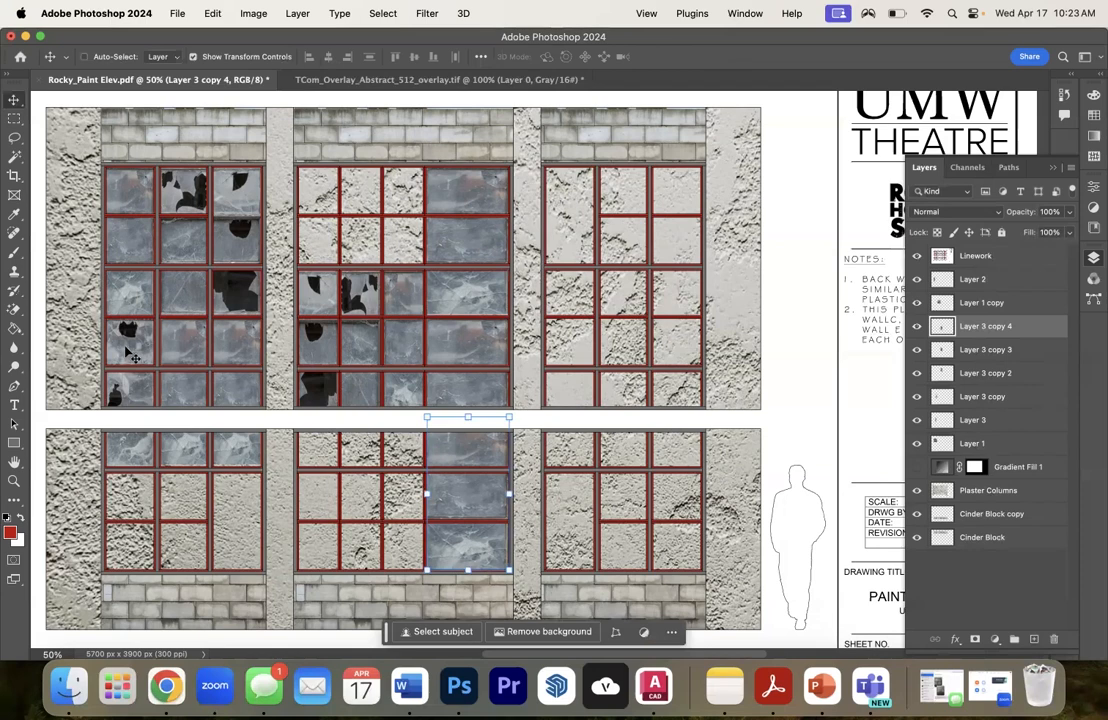
- Duplicate Layer 2 and fit the copy at the top of the upper-middle window's second column, narrowed to 73.33% width
left_click(984, 399)
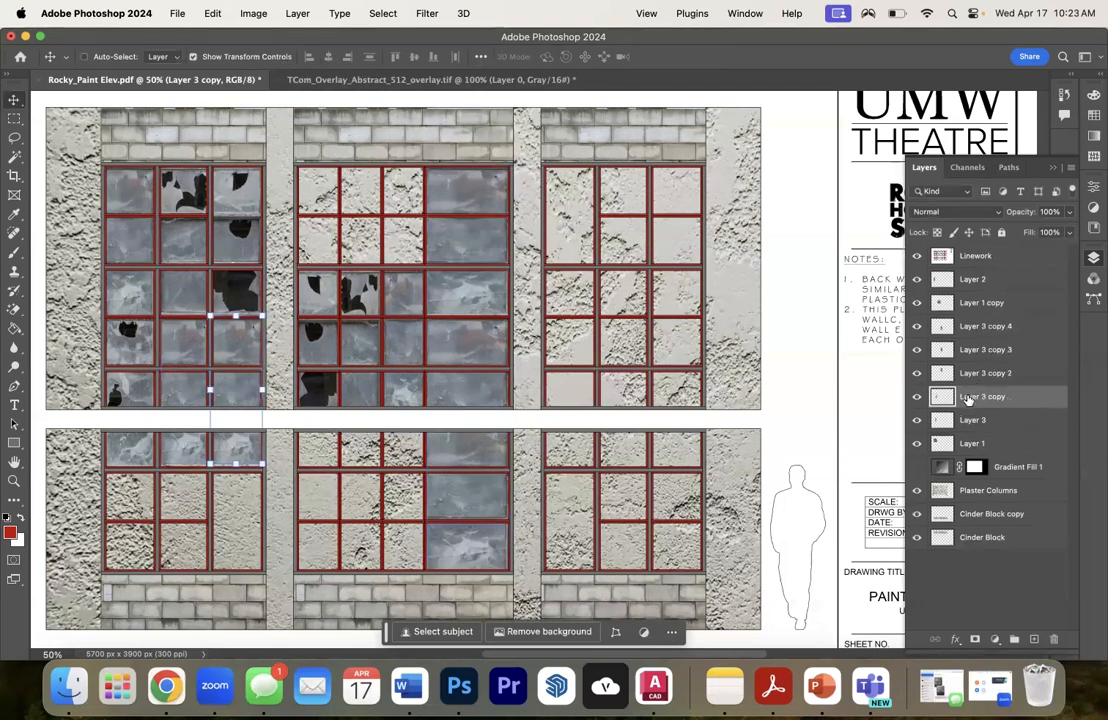
left_click(960, 422)
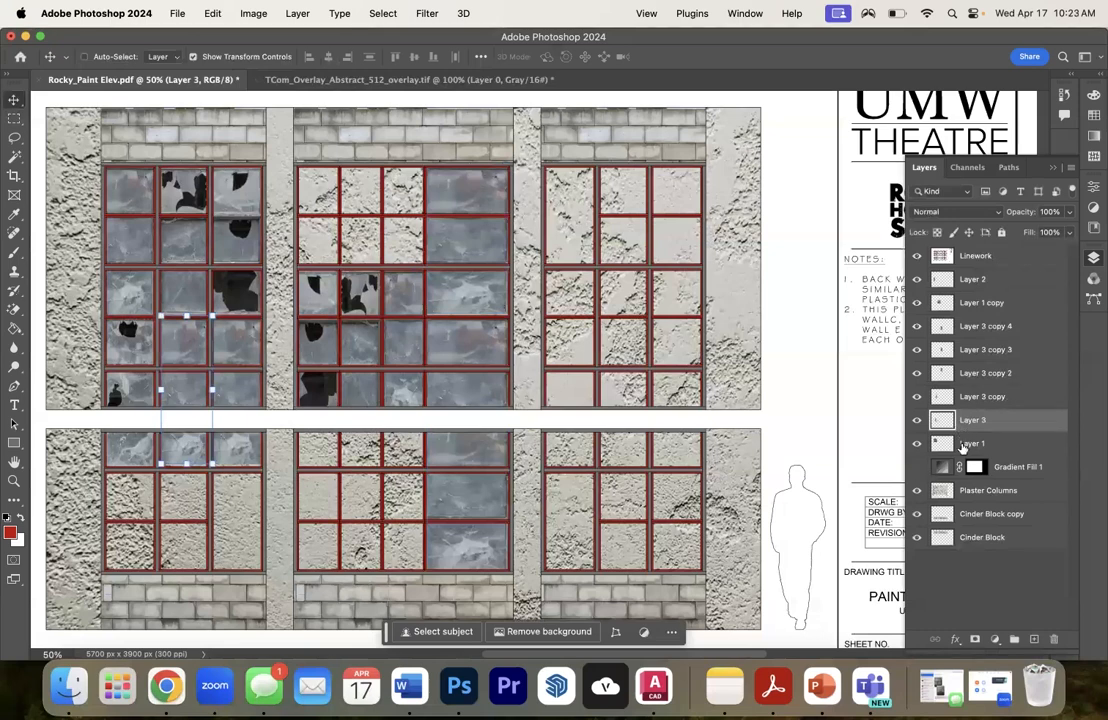
left_click(962, 446)
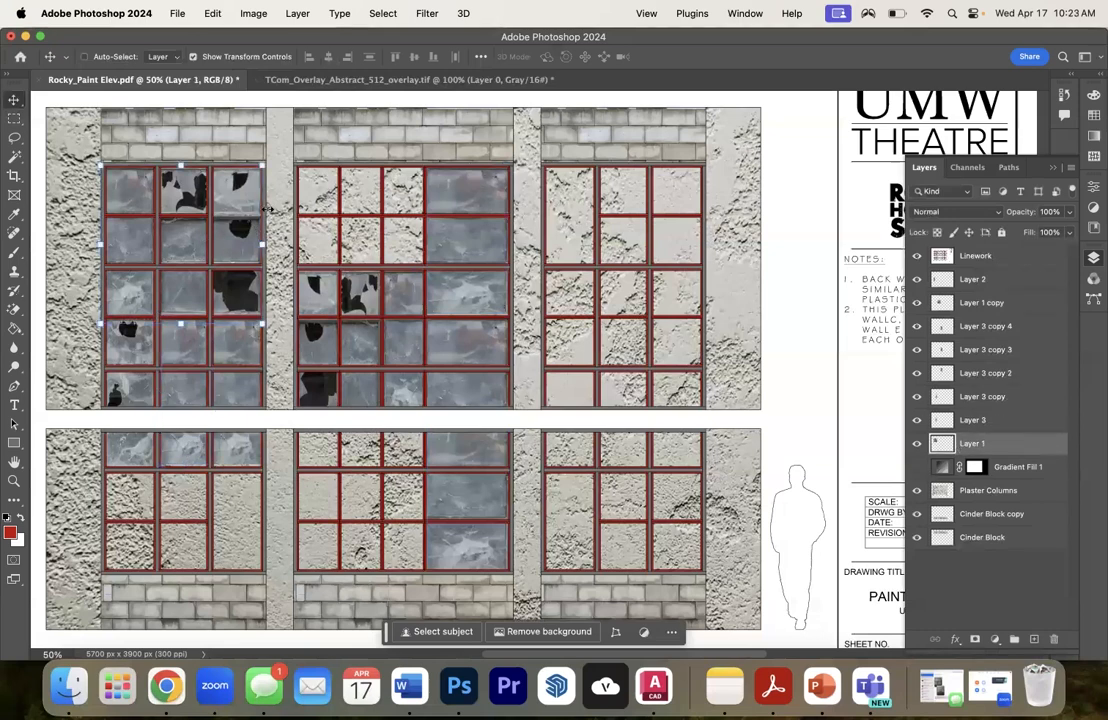
left_click(973, 282)
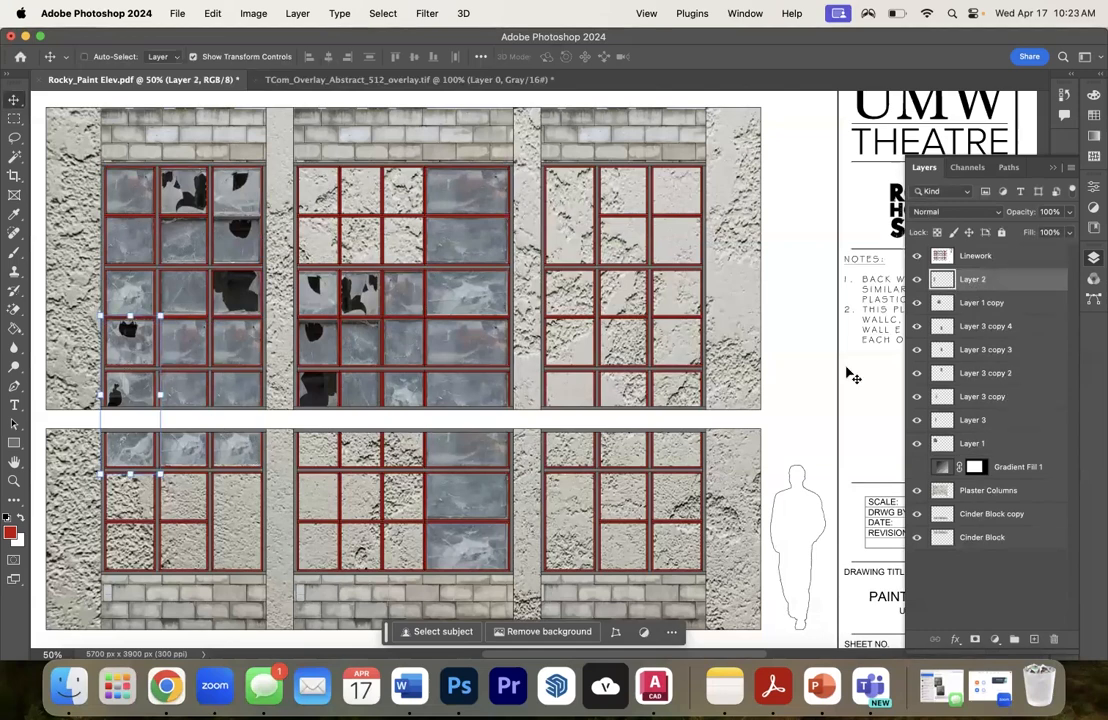
right_click(982, 284)
left_click(853, 247)
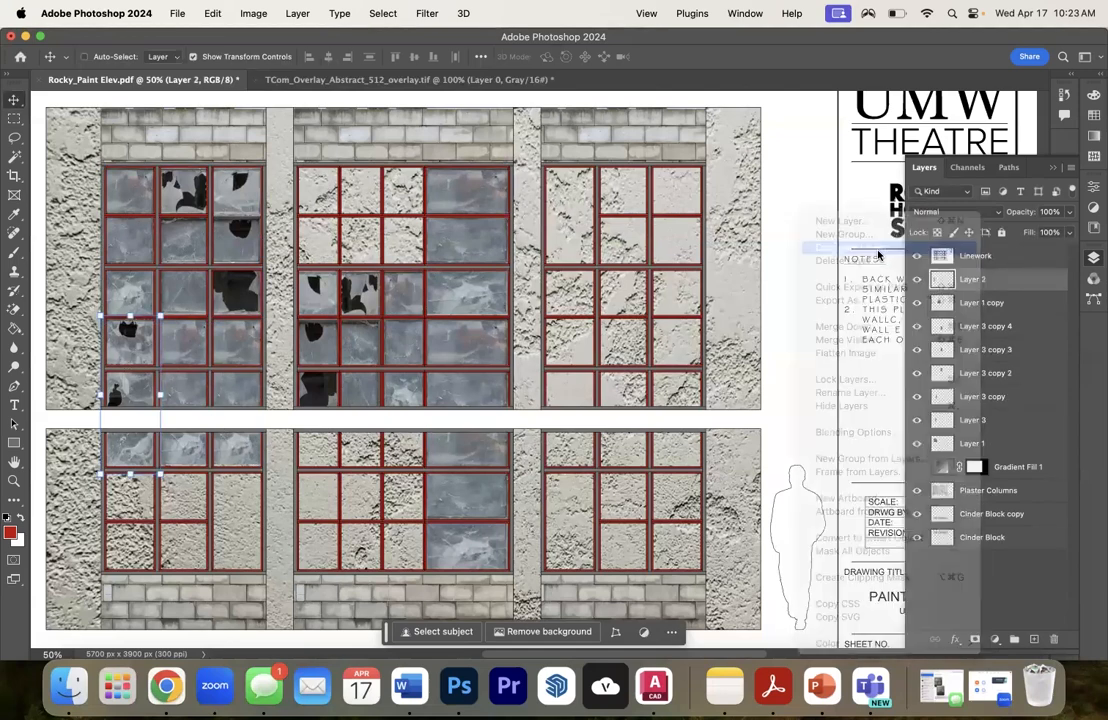
left_click(836, 324)
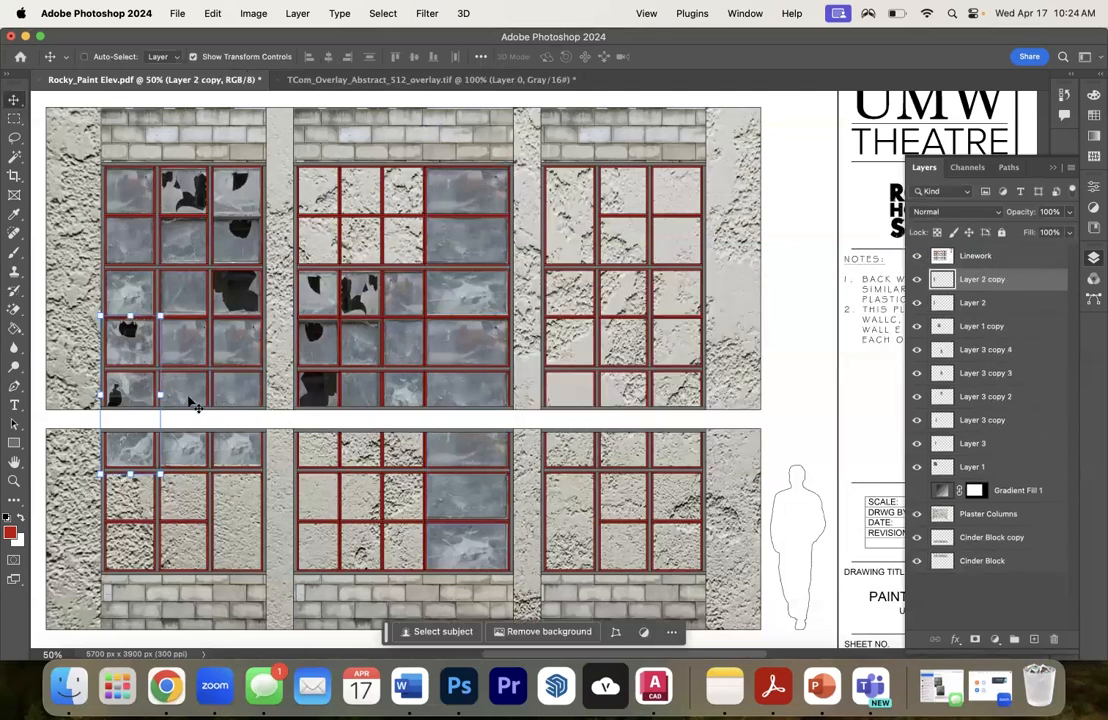
left_click_drag(131, 388, 370, 235)
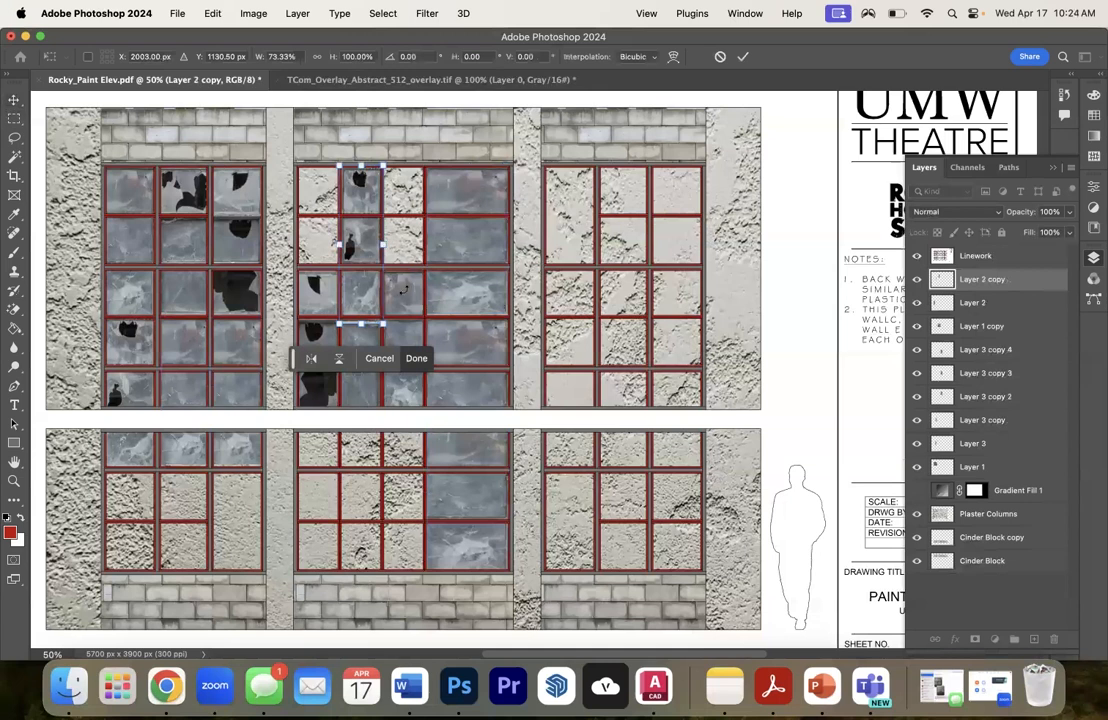
mouse_move(361, 320)
left_mouse_down()
mouse_move(360, 245)
mouse_move(366, 322)
left_mouse_up()
key("Return")
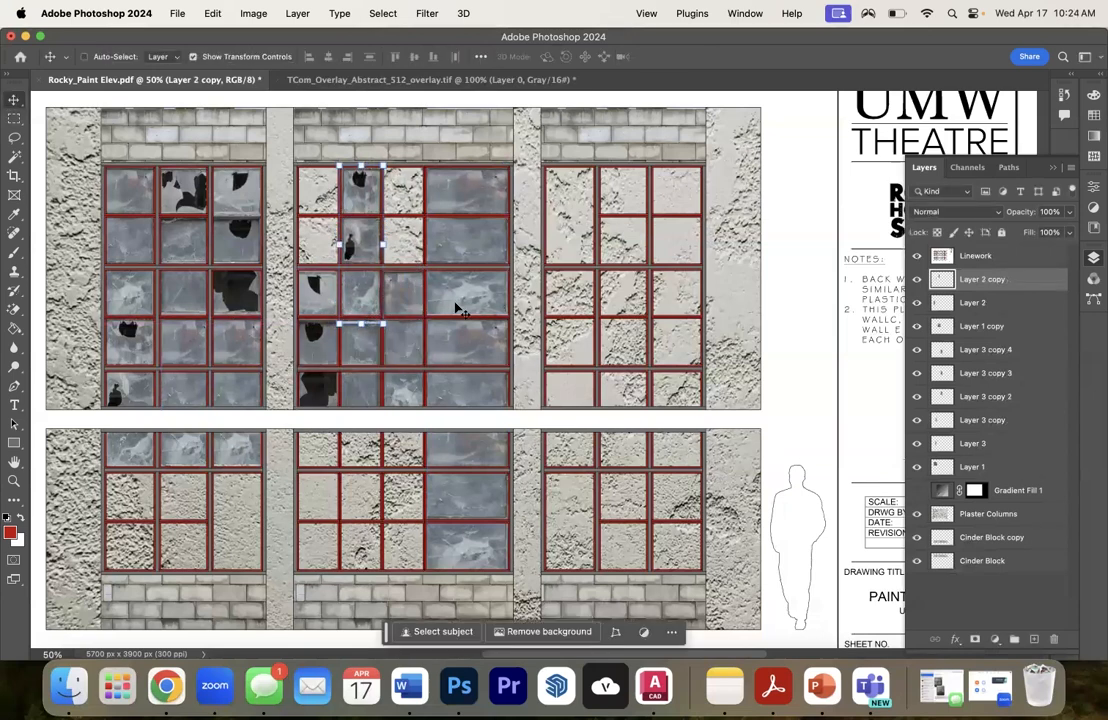
- Delete the part of the narrowed Layer 2 copy that covers the broken panes below the second row
left_click(22, 119)
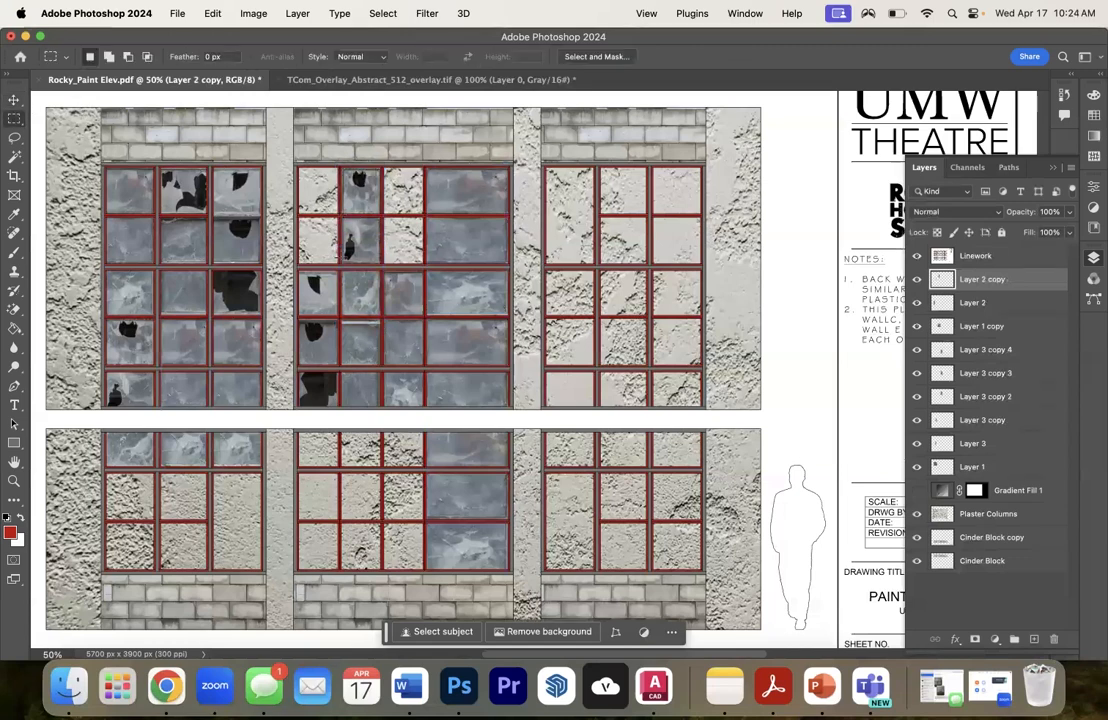
mouse_move(340, 267)
left_mouse_down()
mouse_move(410, 305)
mouse_move(416, 353)
left_mouse_up()
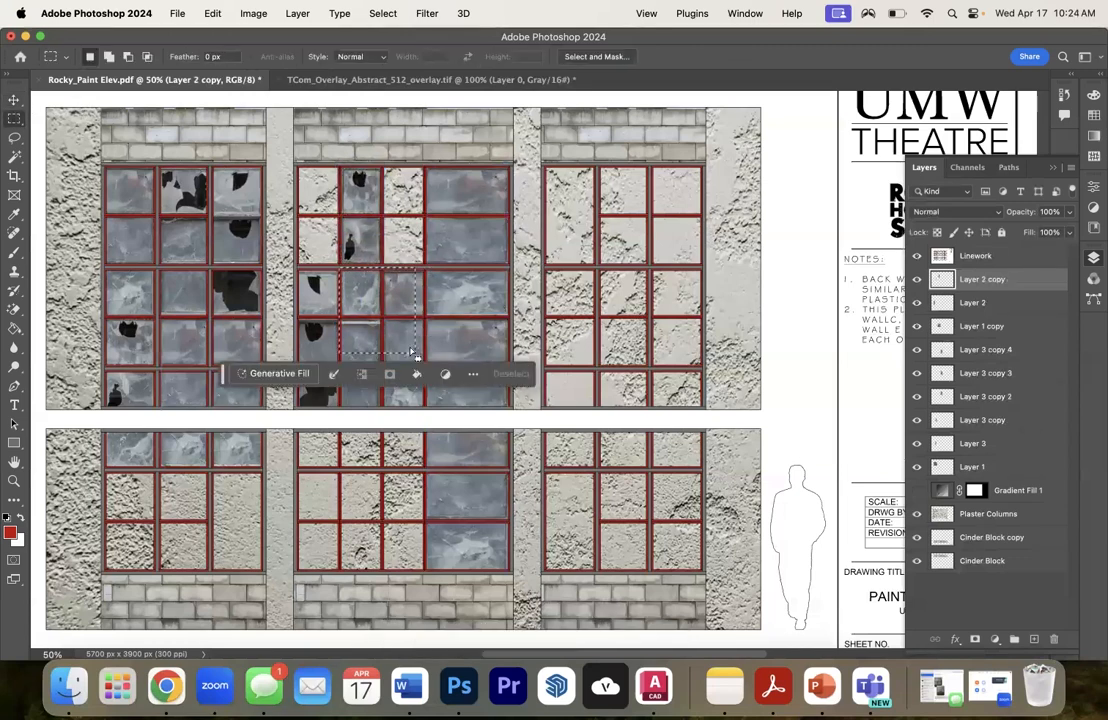
left_click(441, 277)
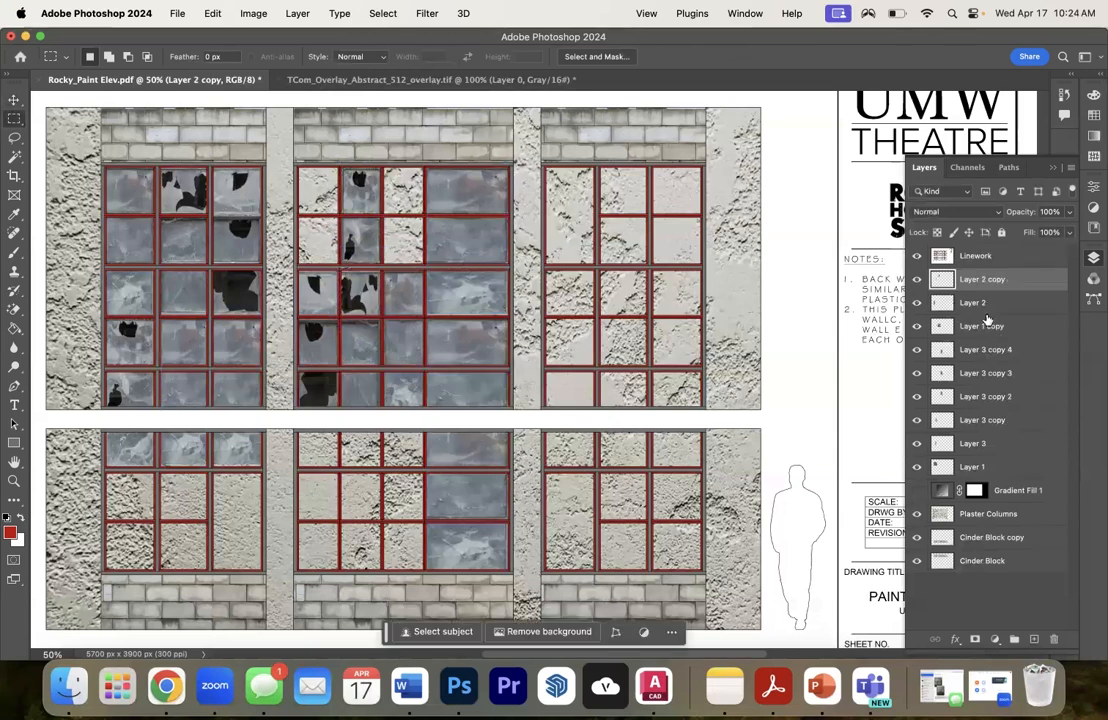
- Duplicate Layer 2 again and place the copy over the top three panes of the upper-right window's third column
left_click(966, 305)
right_click(966, 305)
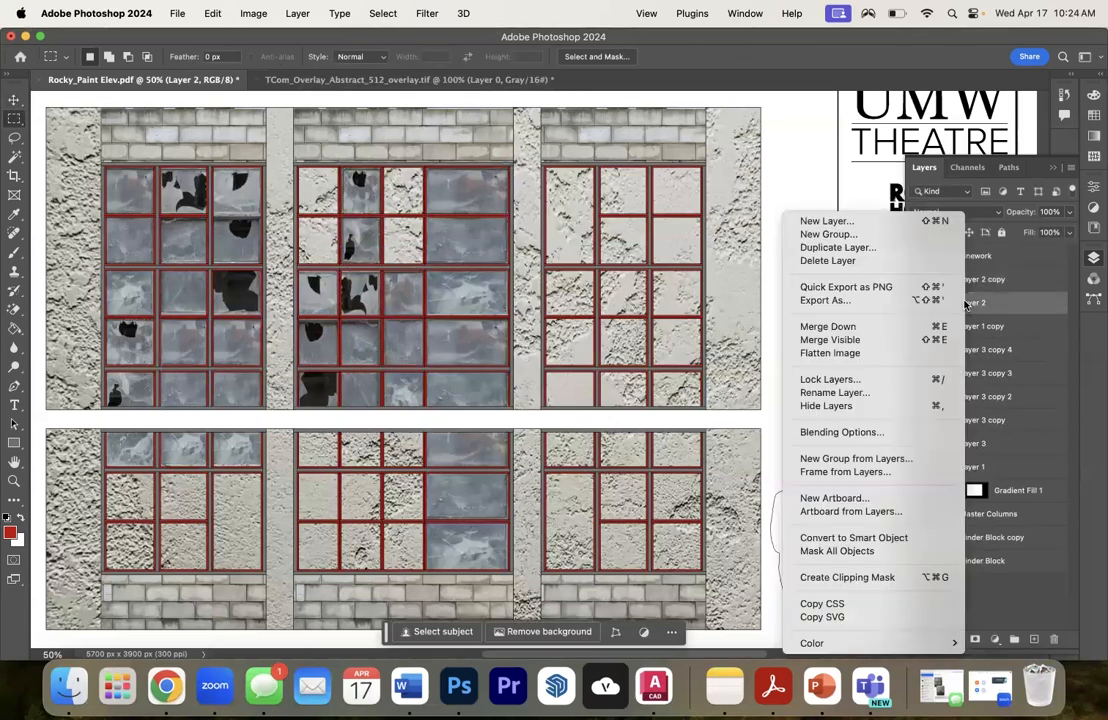
left_click(874, 247)
key("Return")
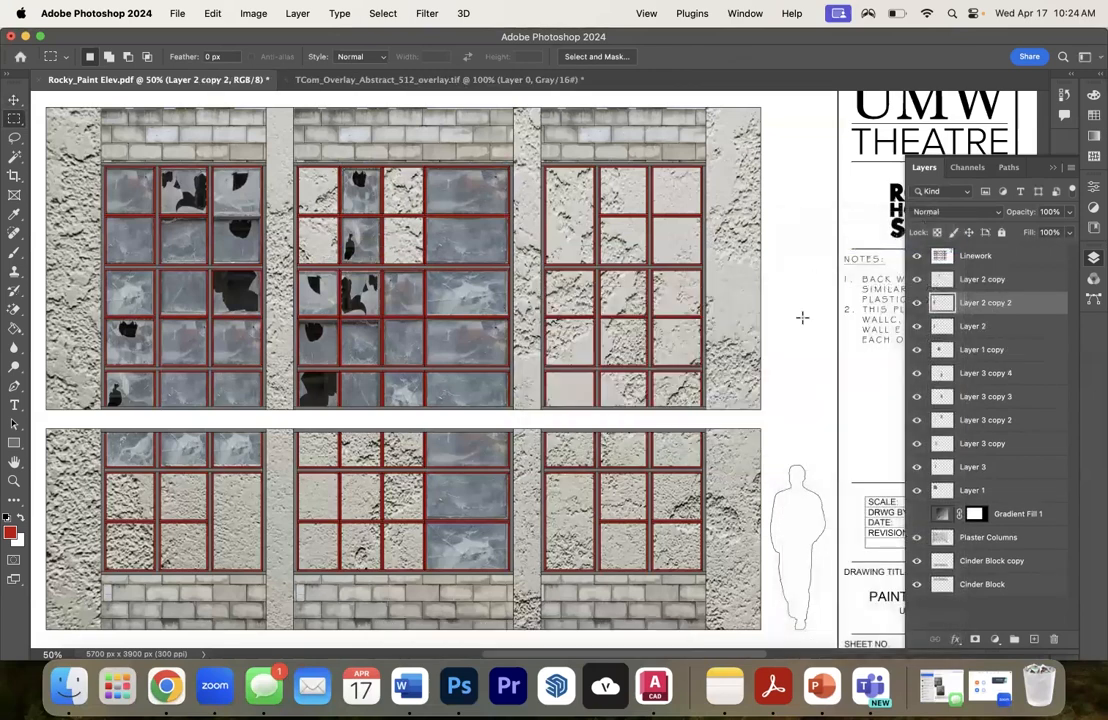
left_click_drag(119, 318, 677, 209)
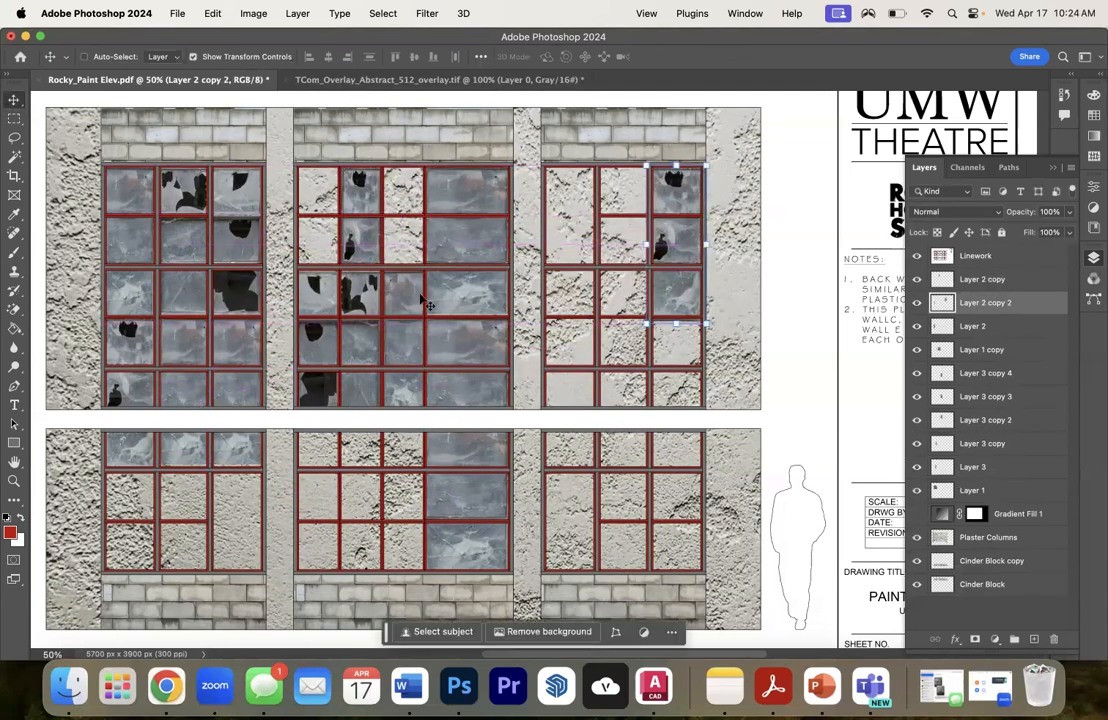
- Enable Auto-Select, duplicate Layer 3 copy 2, and stretch the copy to 157.84% width over the upper-middle window's first three columns
left_click(84, 57)
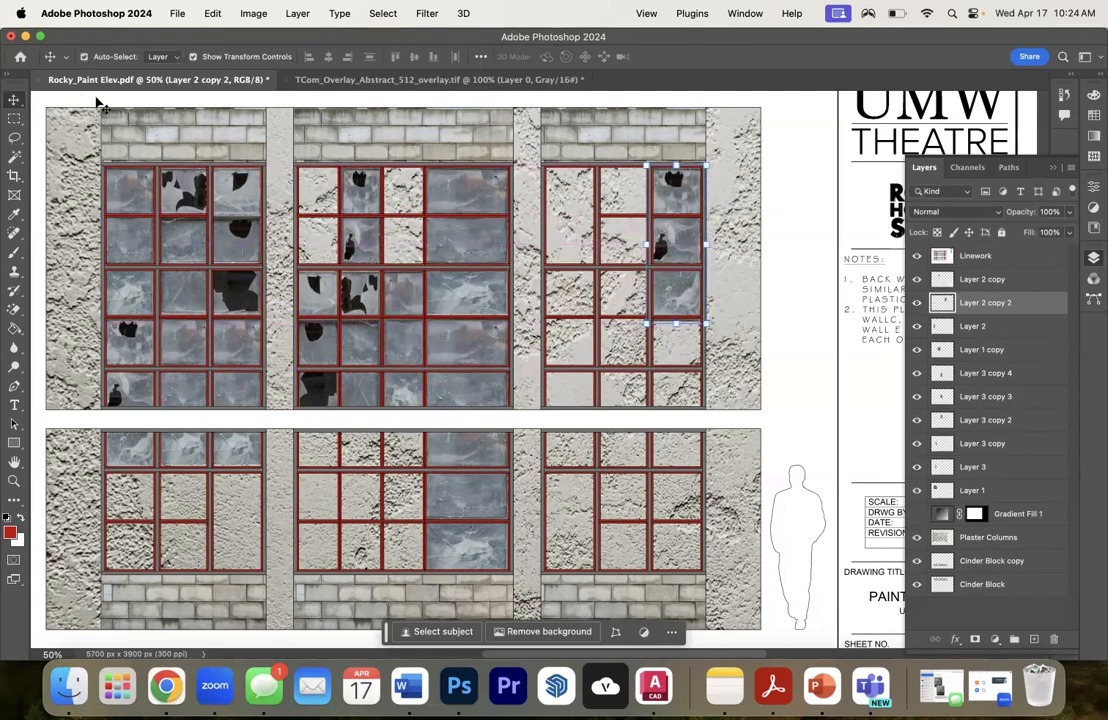
left_click(133, 234)
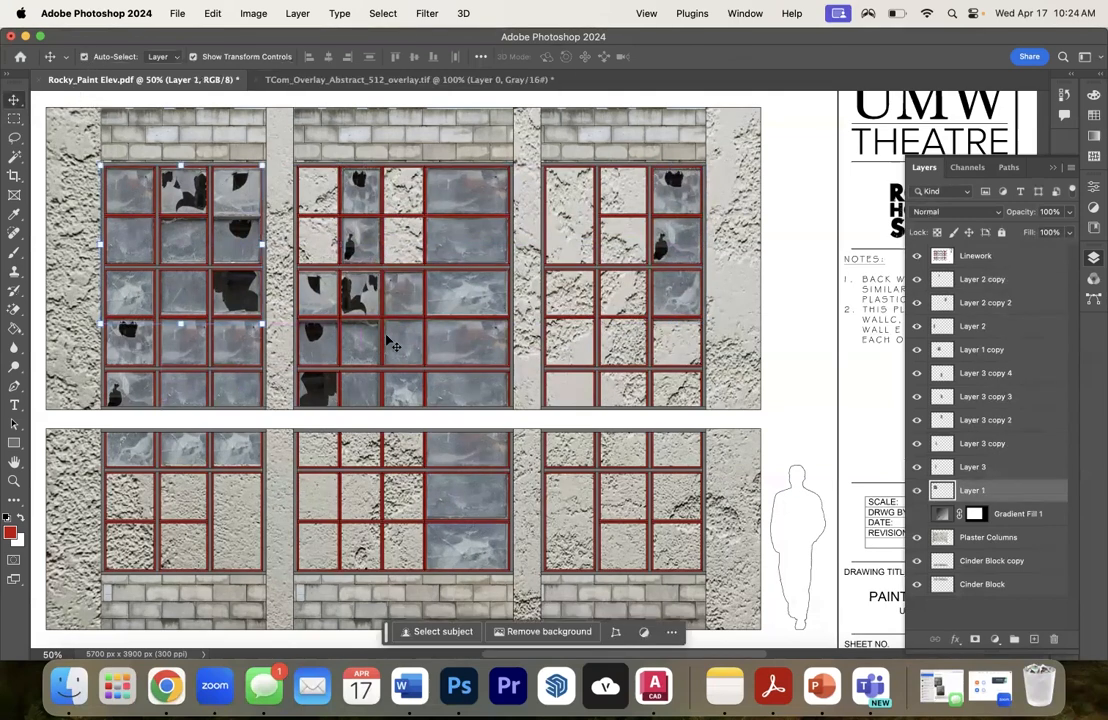
left_click(343, 298)
left_click(478, 228)
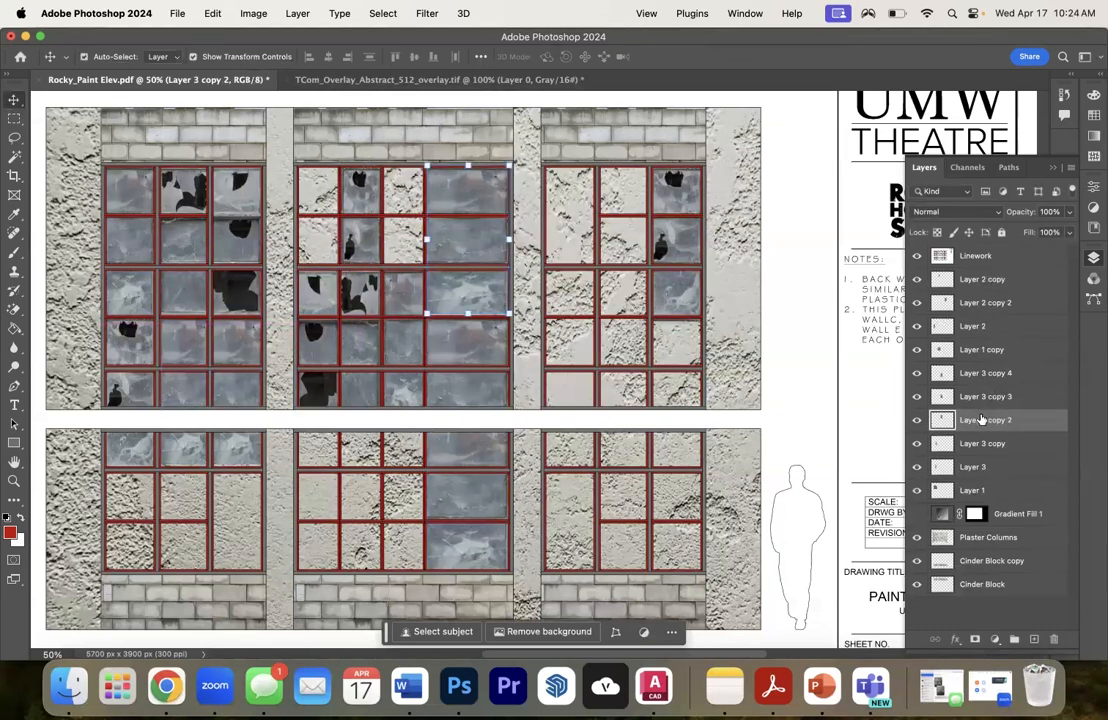
right_click(980, 420)
left_click(848, 248)
left_click_drag(487, 244, 428, 238)
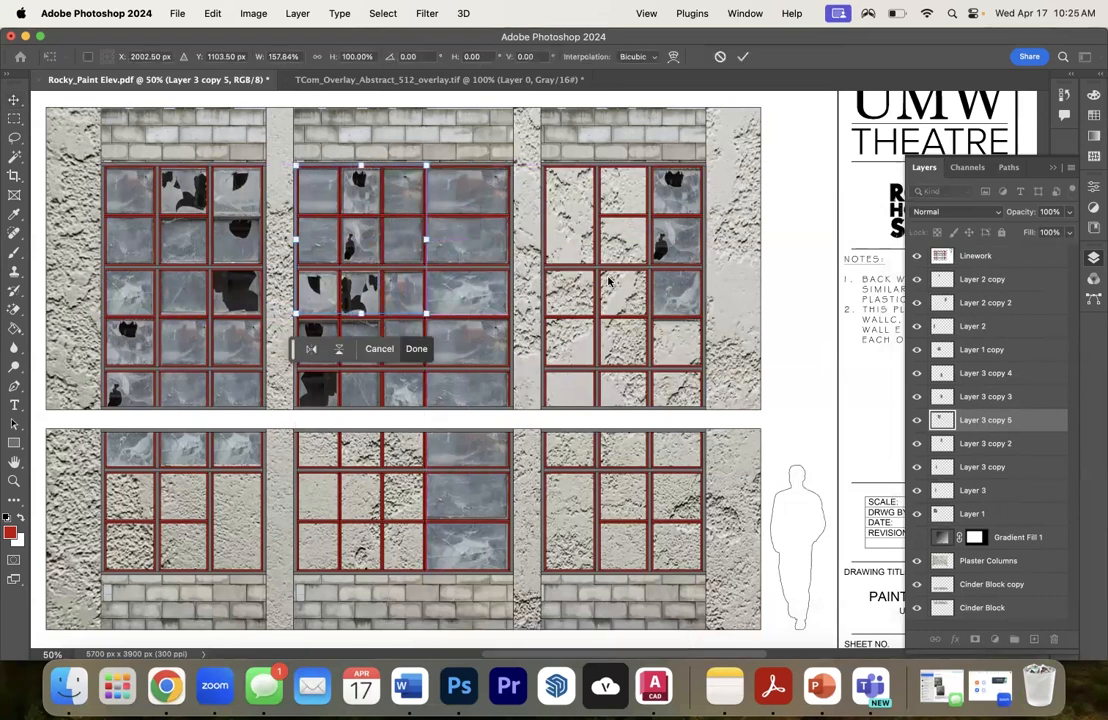
key("Return")
- Duplicate Layer 2 copy 2 and place it rotated 180° over the bottom three panes of the upper-right window's first column
left_click(671, 315)
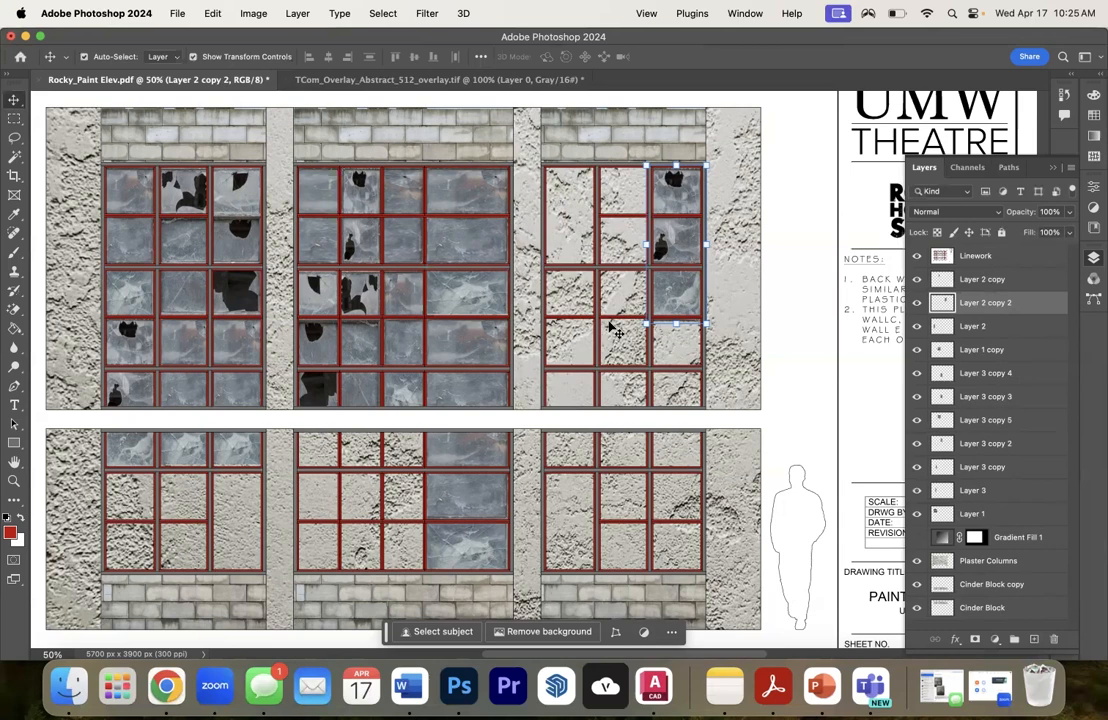
key("super+j")
left_click_drag(676, 290, 570, 388)
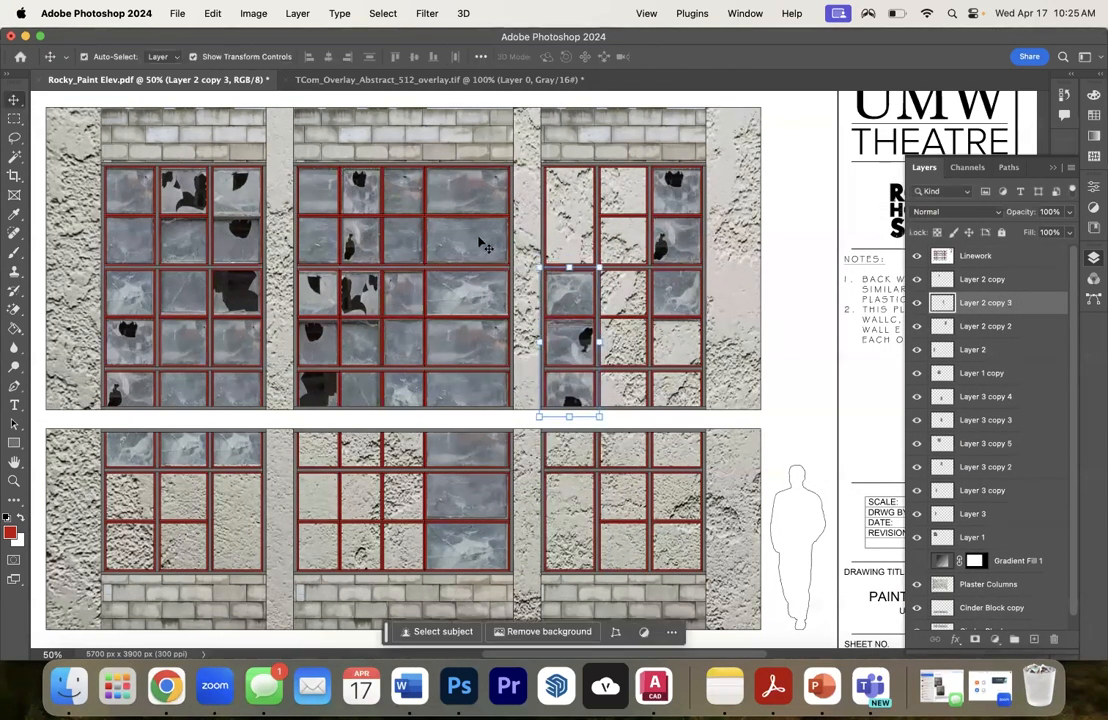
- Duplicate Layer 3 copy 2 and stretch it to 197.13% width, covering the upper-right window and the lower-right window's top row
left_click(463, 290)
key("super+j")
left_click_drag(463, 290, 580, 290)
left_click_drag(625, 240, 653, 240)
left_click_drag(598, 314, 598, 570)
left_click_drag(653, 368, 706, 368)
left_click_drag(625, 166, 625, 160)
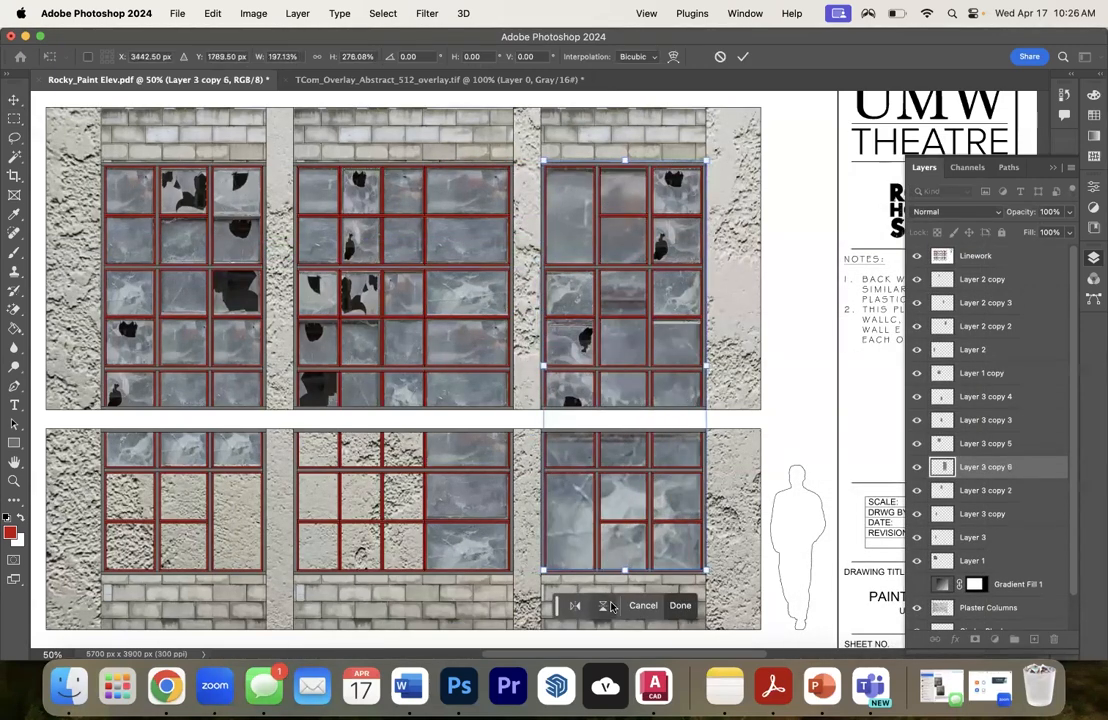
left_click_drag(625, 570, 625, 470)
key("Return")
- Duplicate Layer 1 copy into the lower-left window, scale it to 123.50% by 110.17%, and move its layer below Layer 3 copy 5
right_click(316, 341)
left_click(350, 368)
right_click(992, 373)
left_click(866, 247)
left_click_drag(362, 348, 165, 504)
left_click_drag(232, 497, 272, 497)
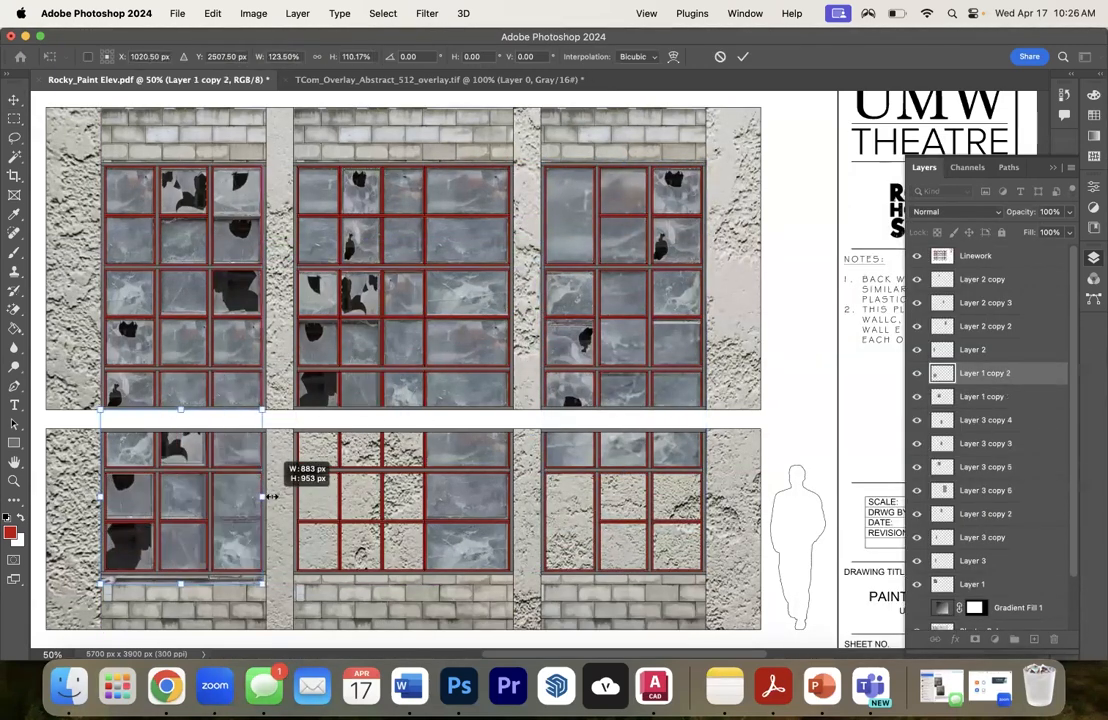
key("Return")
left_click_drag(985, 373, 985, 478)
- Duplicate the wide glass strip to fill the lower-middle window's first three columns and the lower-right window, stretching it to the frame
right_click(992, 397)
left_click_drag(463, 484, 617, 500)
key("Return")
right_click(980, 397)
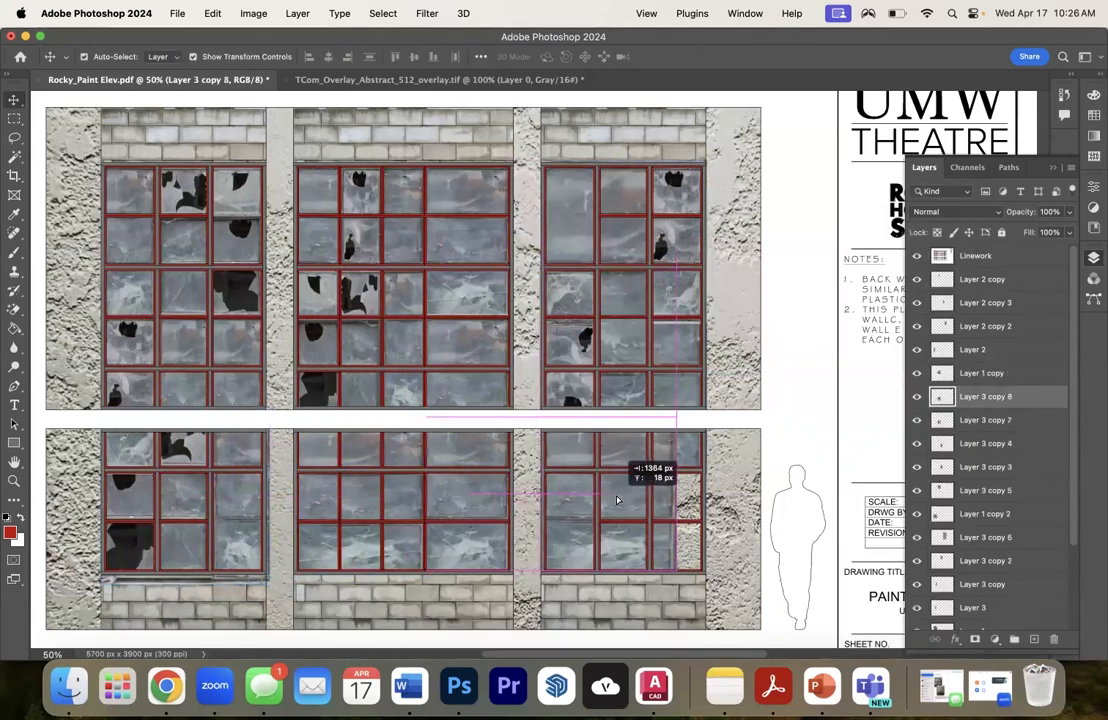
left_click_drag(611, 416, 613, 280)
left_click_drag(677, 425, 704, 419)
- Delete the part of the stretched glass copy that extends up into the upper-right window
left_click(14, 118)
left_click_drag(528, 260, 720, 420)
key("Delete")
- Remove the leftover bottom edge of Layer 2 copy 2 beneath the third row of the upper-right window
left_click(14, 99)
left_click(14, 118)
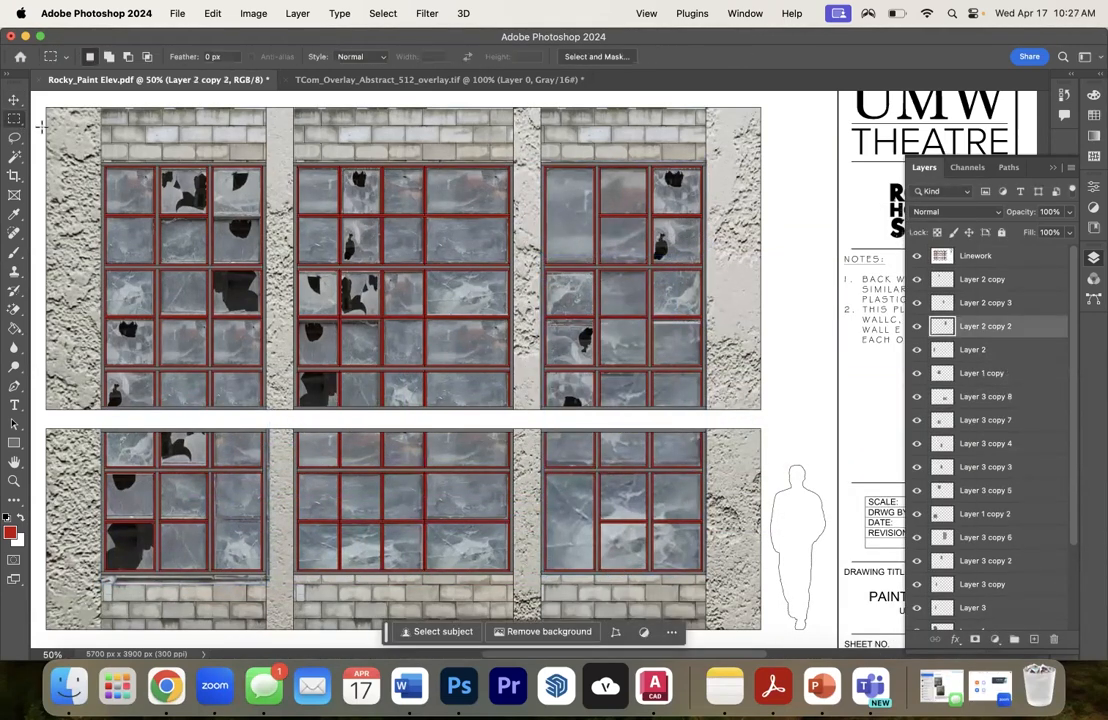
left_click_drag(650, 318, 735, 330)
key("super+d")
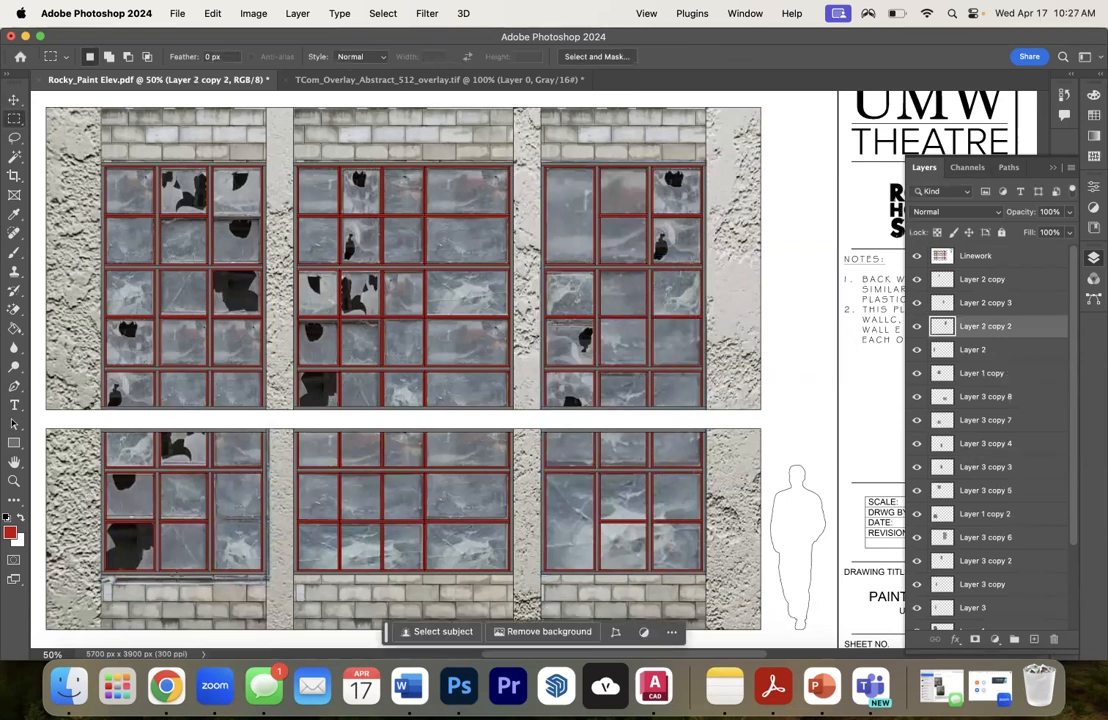
- Delete the excess glass of Layer 1 copy 2 that overlaps the cinder blocks under the lower-left window
left_click_drag(100, 572, 277, 610)
key("Delete")
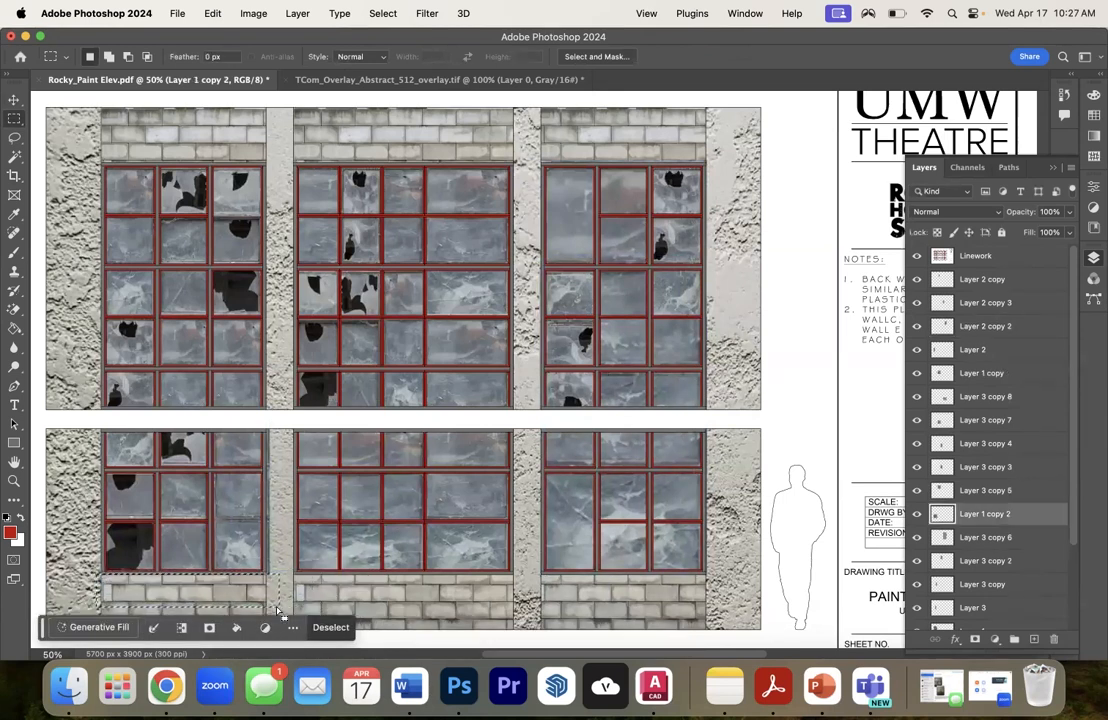
key("super+d")
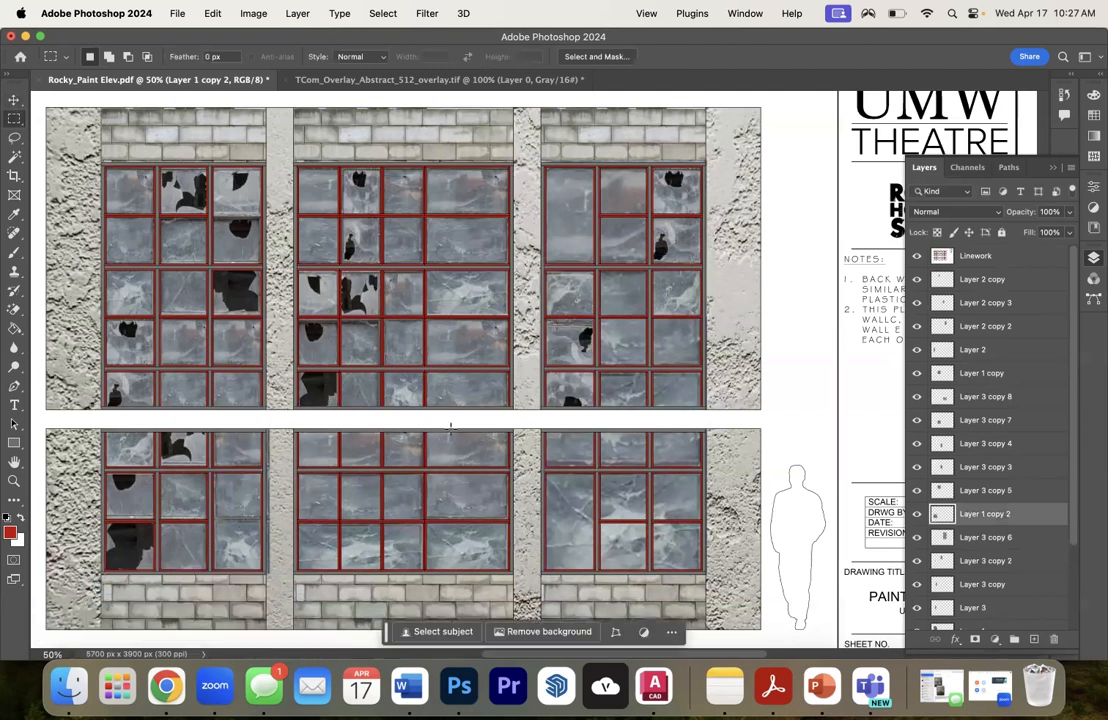
- Select every glass layer from Layer 1 up to Layer 2 copy and merge them into one layer
scroll(930, 535, "down", 2)
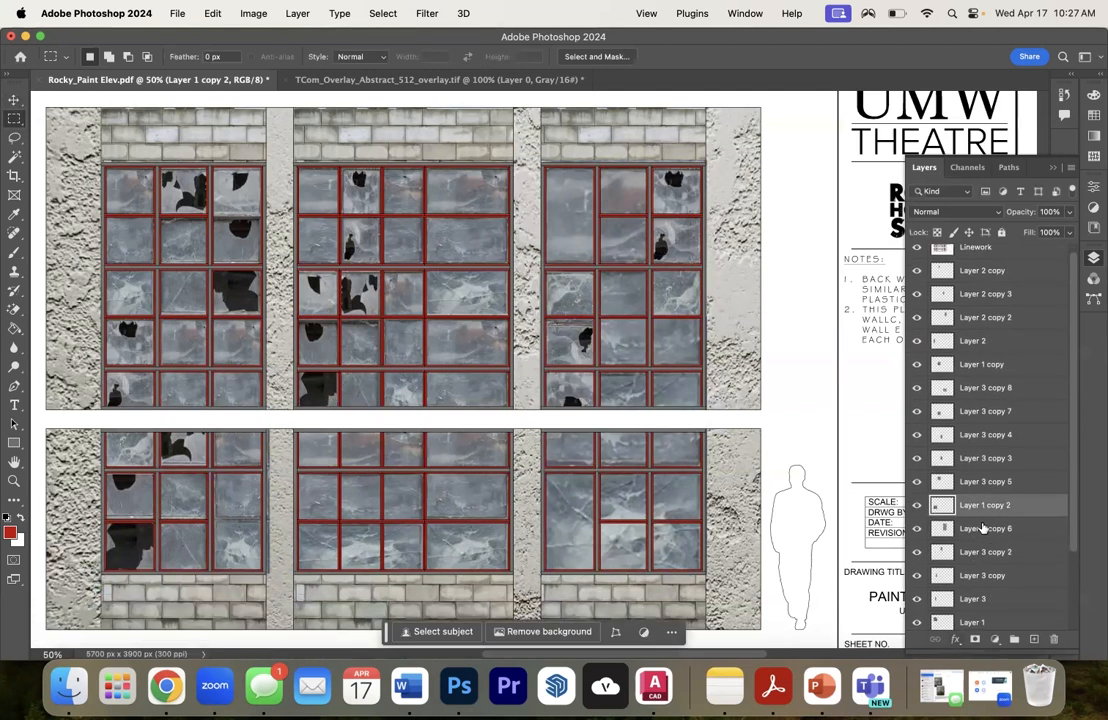
left_click(972, 588)
scroll(985, 515, "up", 2)
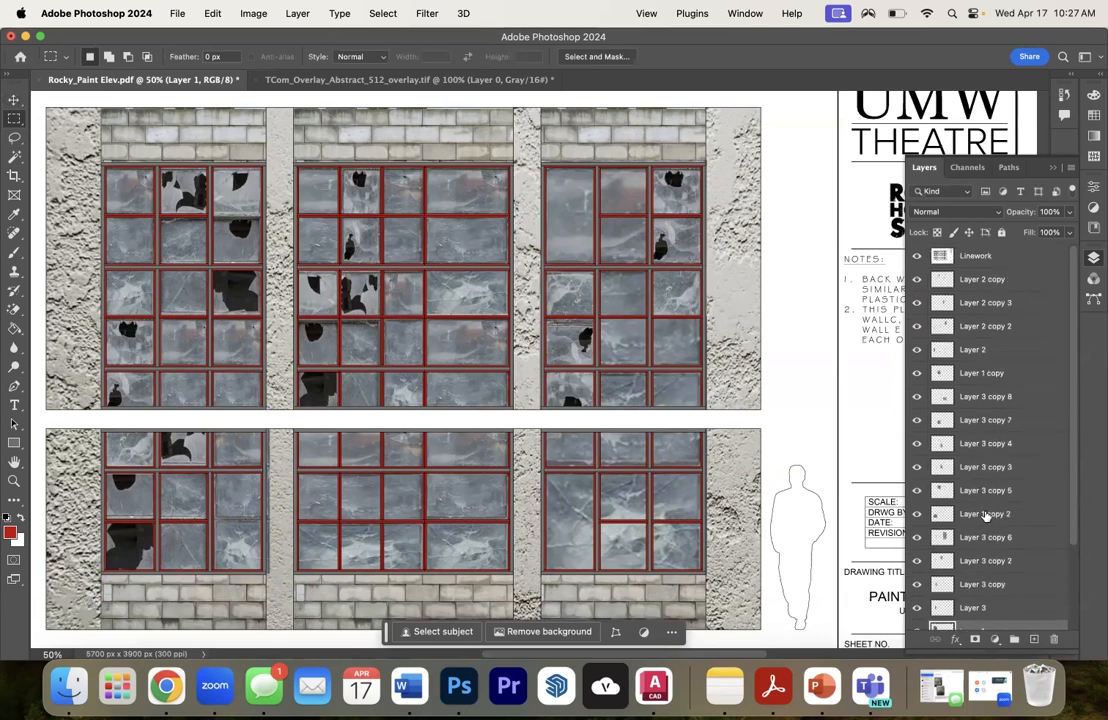
left_click(968, 279, "shift")
right_click(968, 277)
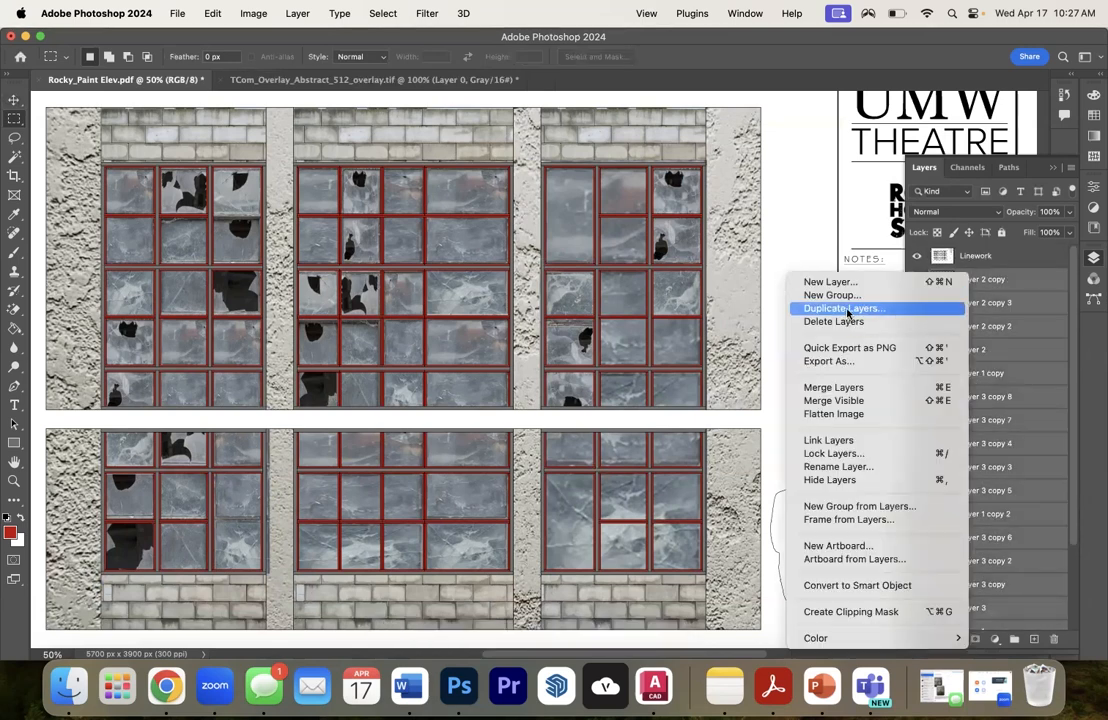
left_click(843, 388)
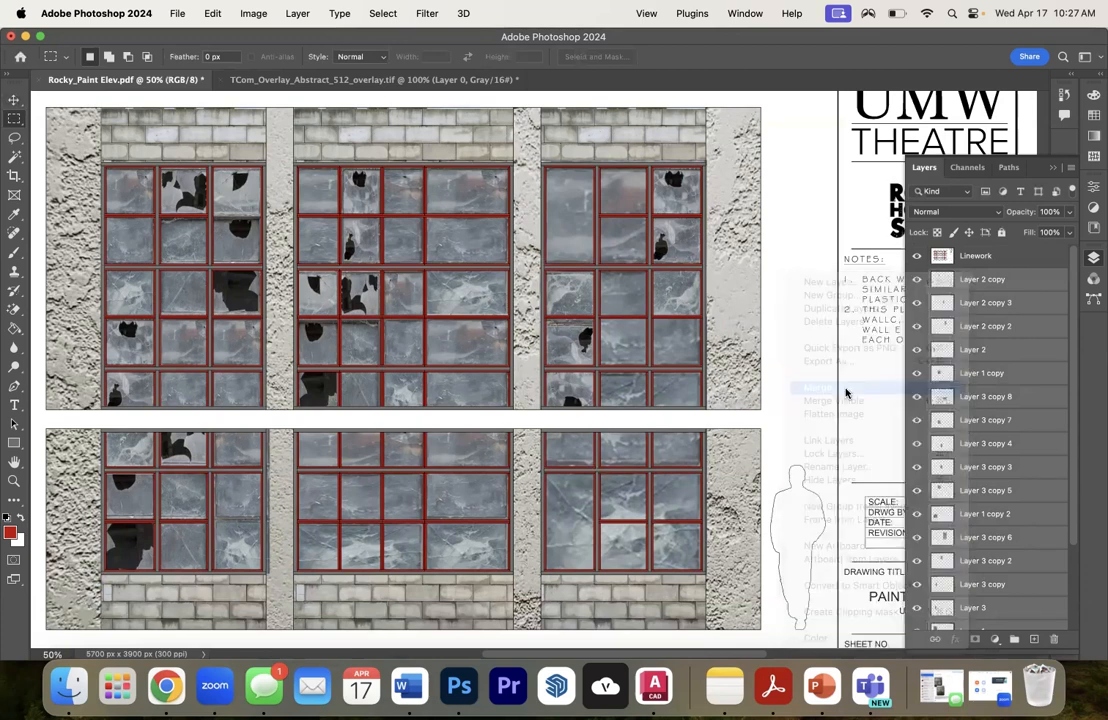
- Rename the merged glass layer as Windows
double_click(982, 279)
type("Windows")
left_click(1008, 466)
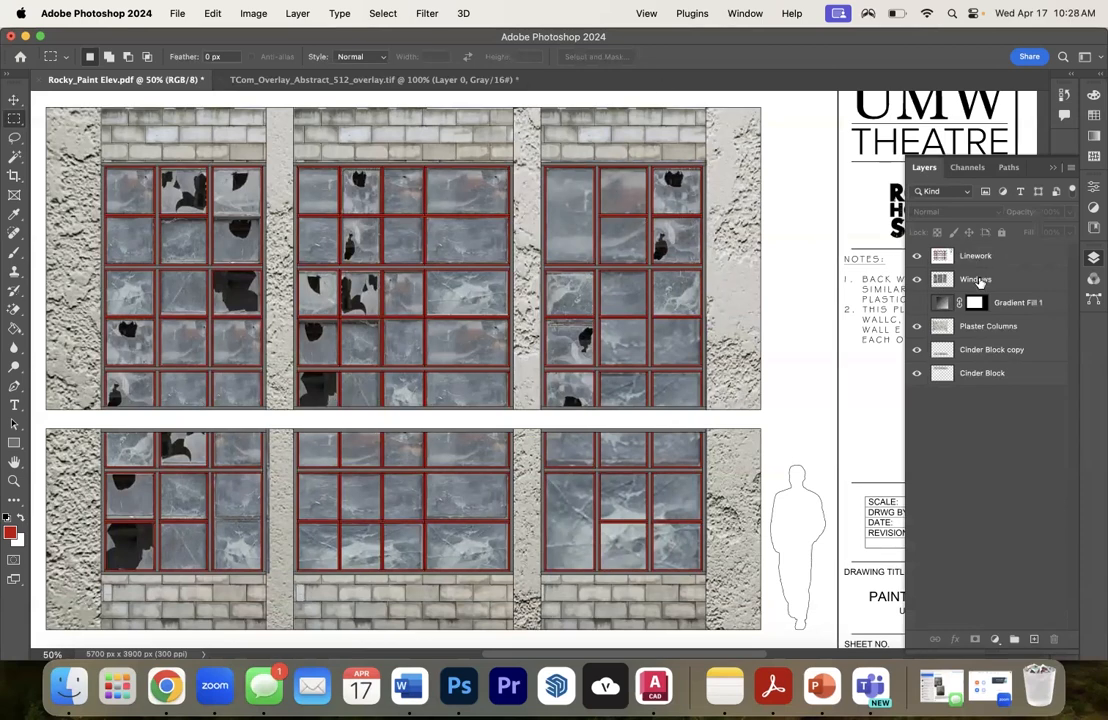
- Preview the elevation with Gradient Fill 1 shown, and hide the gradient again
left_click(918, 303)
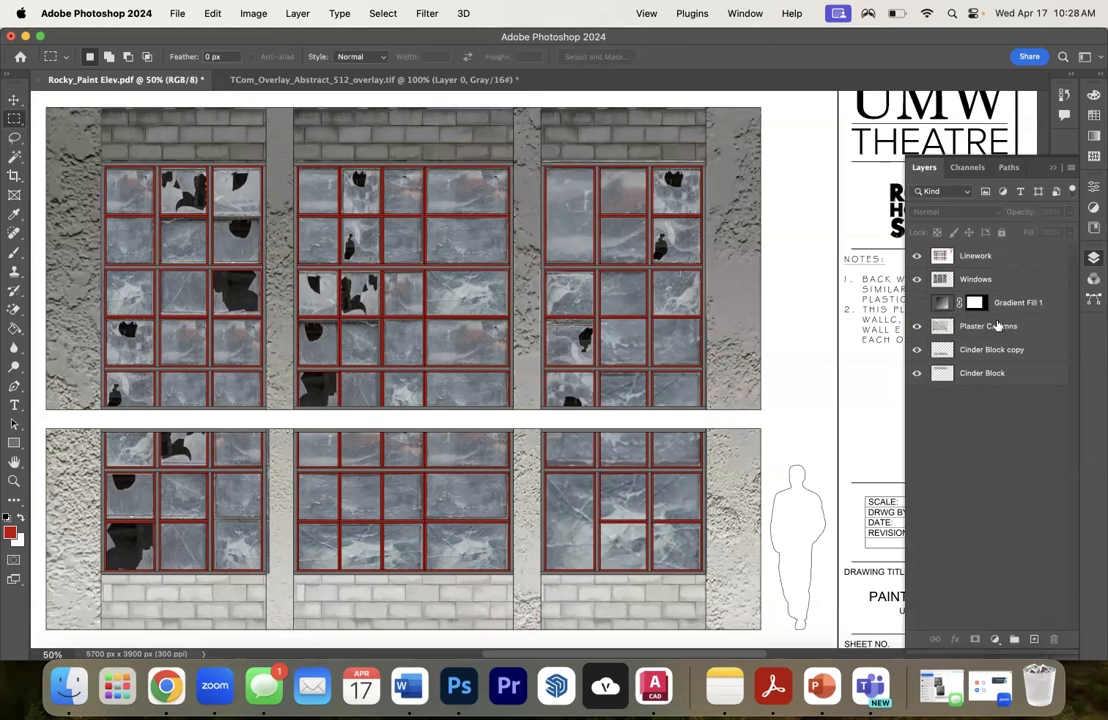
left_click(918, 303)
left_click(976, 325)
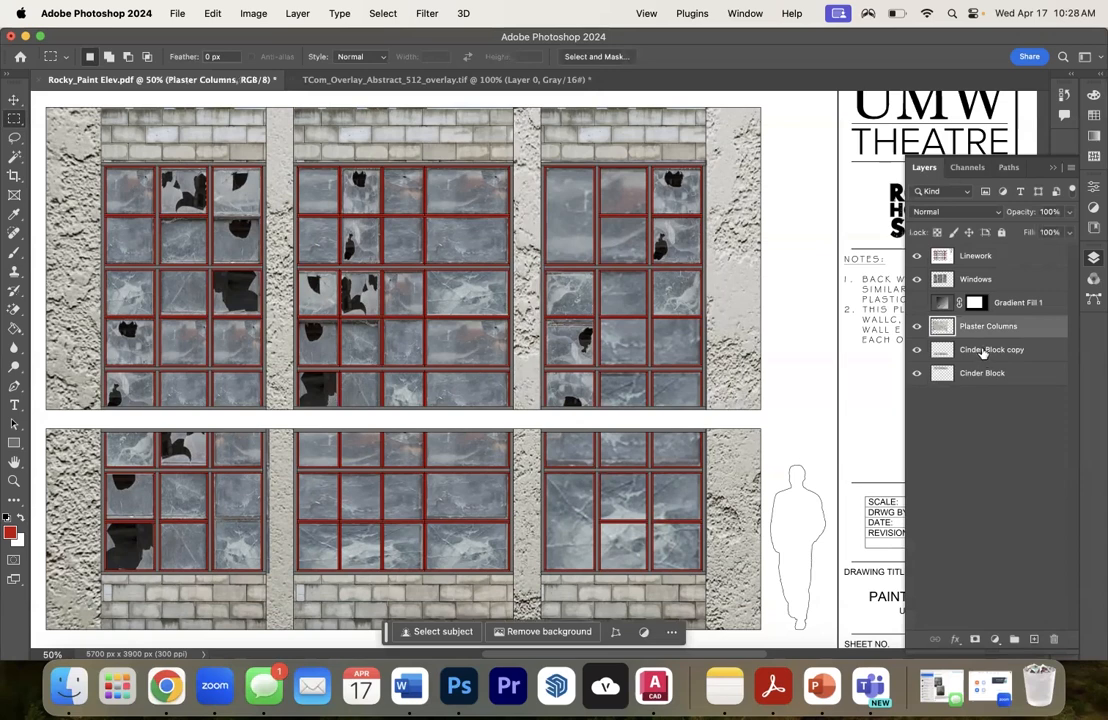
- Move the Cinder Block layer above Cinder Block copy and merge the two layers into one
left_click(983, 352)
left_click_drag(984, 374, 982, 349)
left_click(985, 372, "shift")
right_click(985, 372)
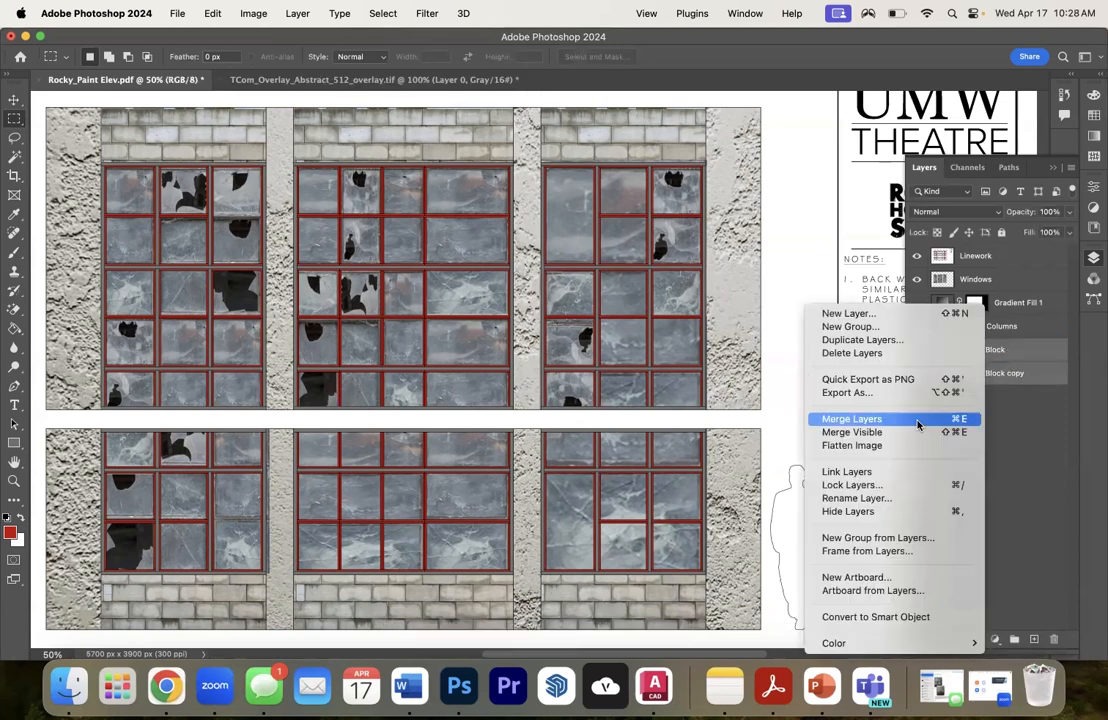
left_click(902, 420)
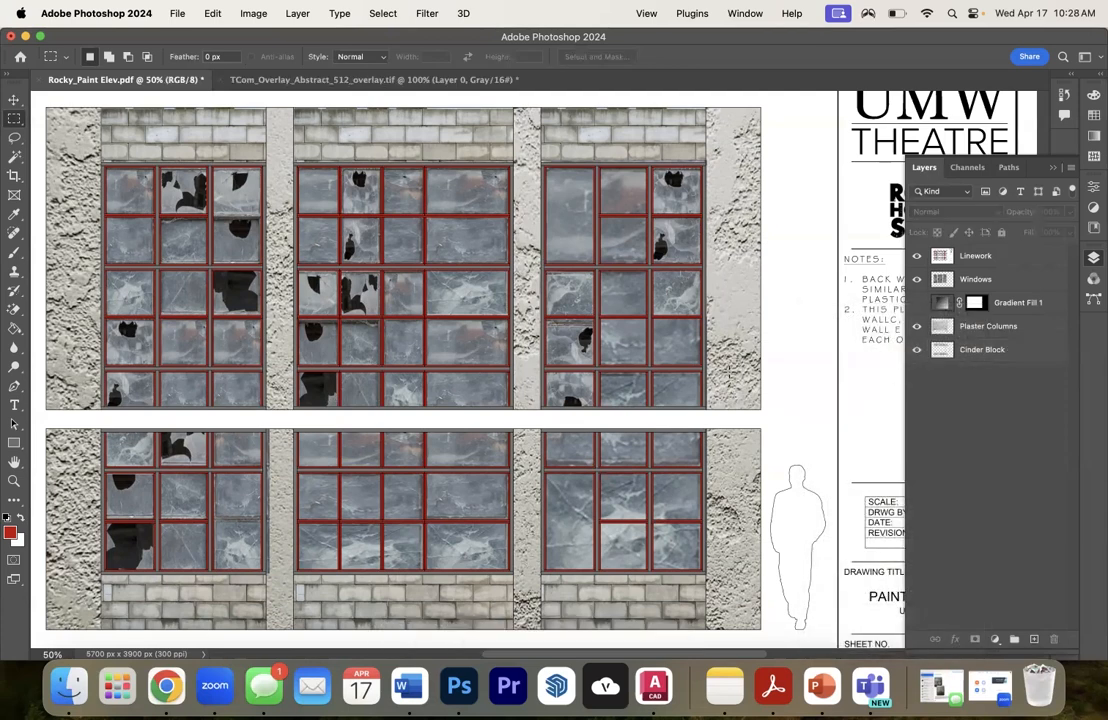
- Apply a Brightness/Contrast adjustment to the Windows layer with brightness 58 and contrast 53
key("super+minus")
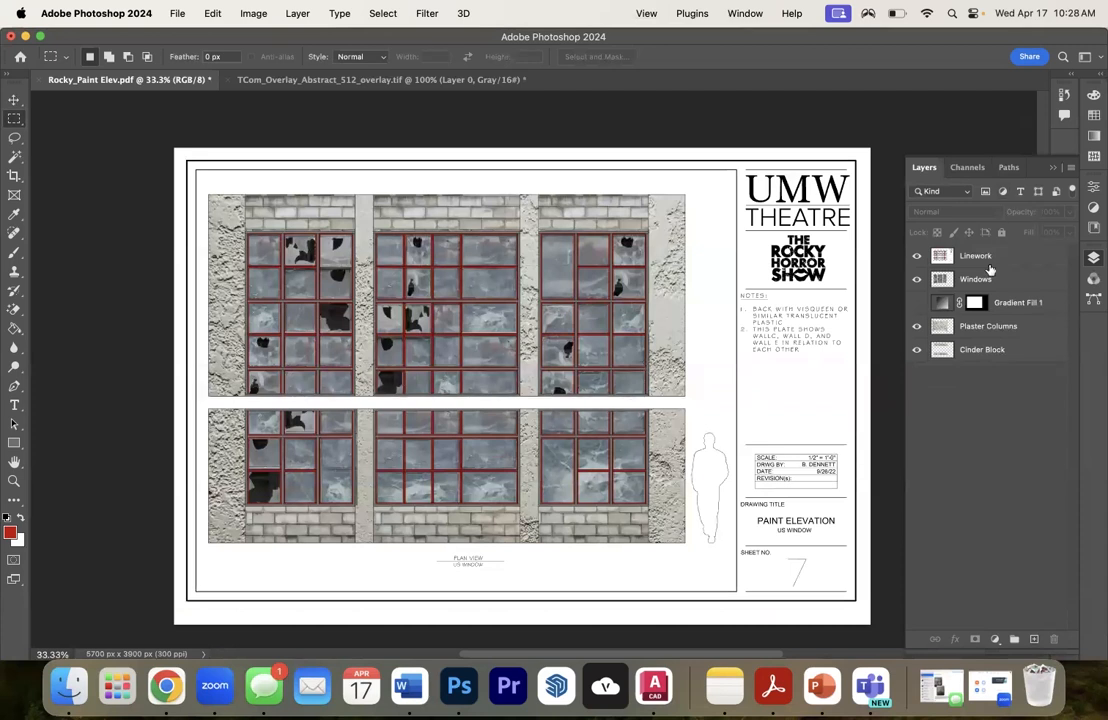
left_click(985, 279)
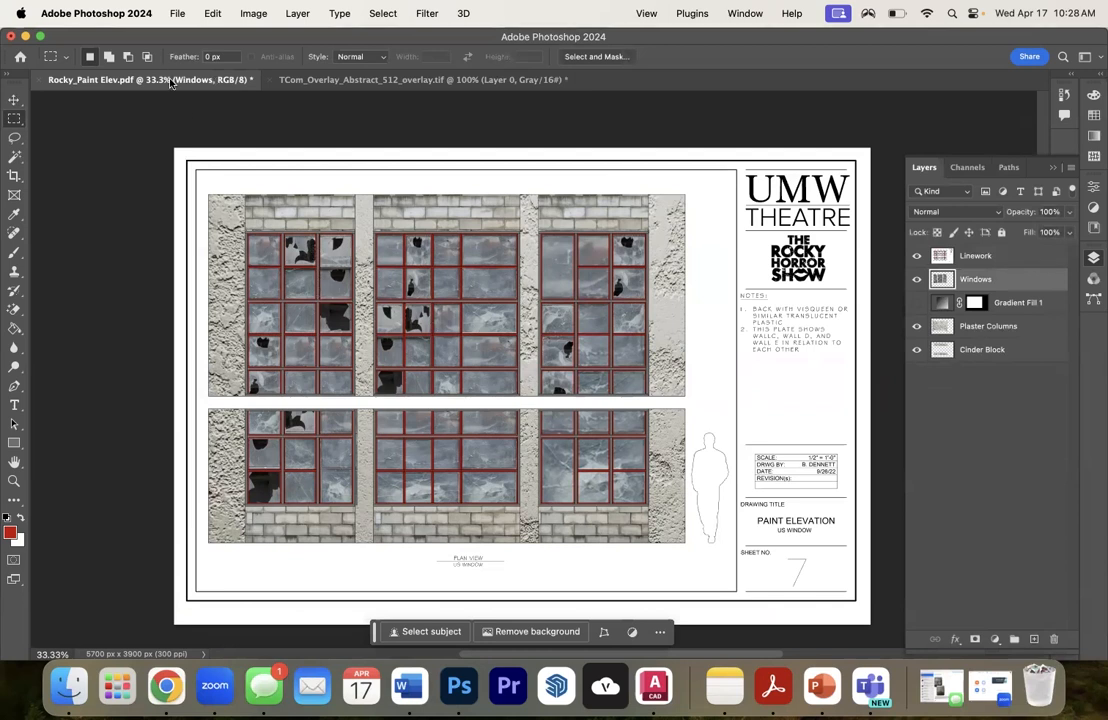
left_click(245, 13)
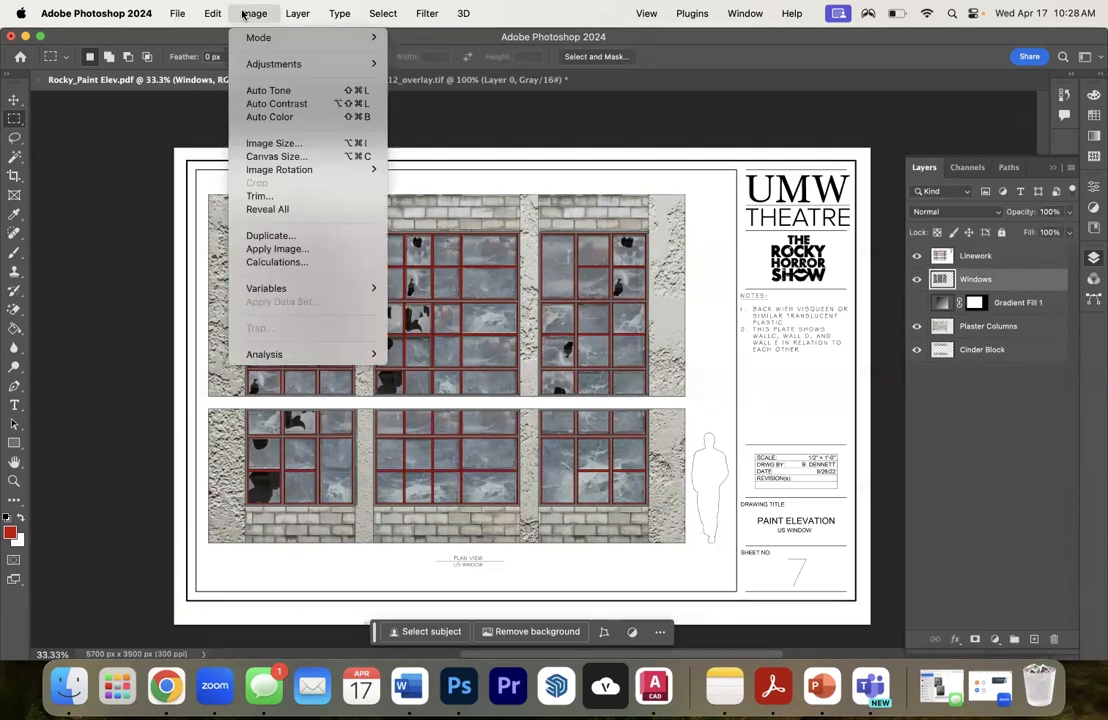
mouse_move(270, 63)
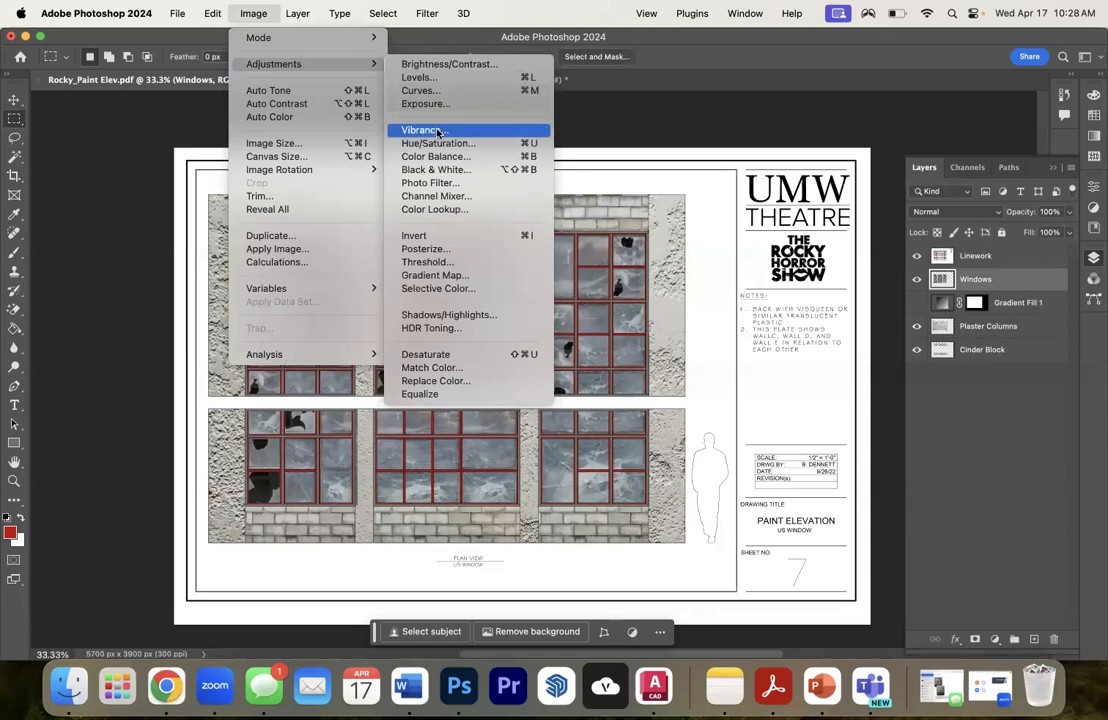
left_click(377, 63)
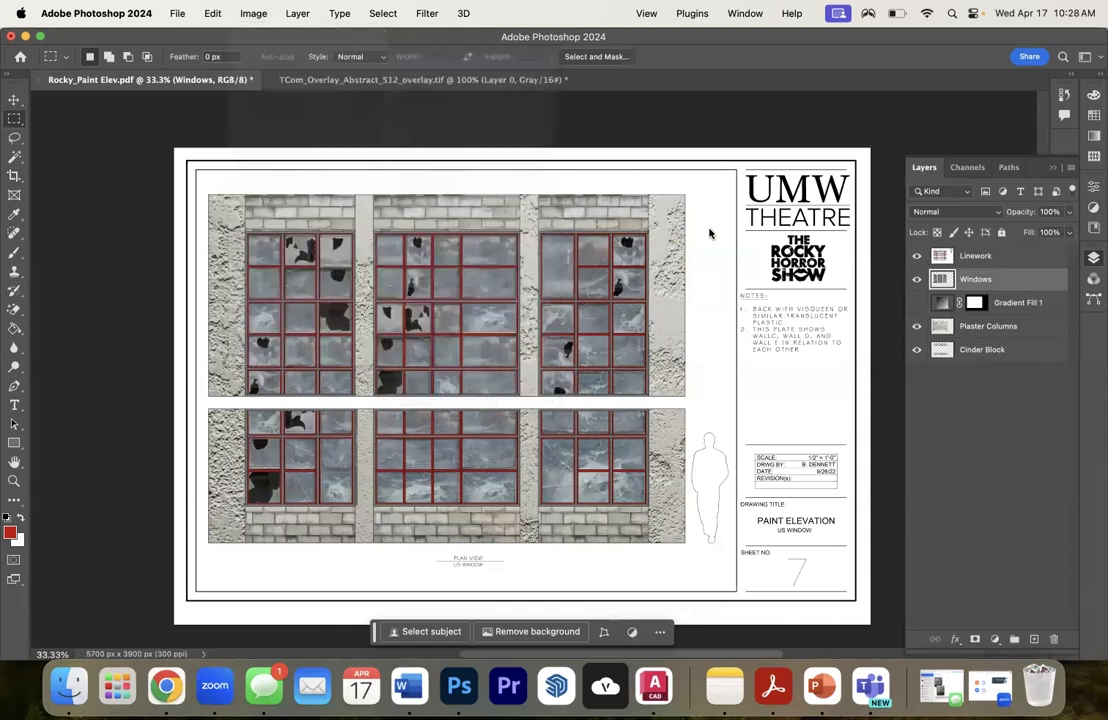
left_click_drag(665, 249, 720, 280)
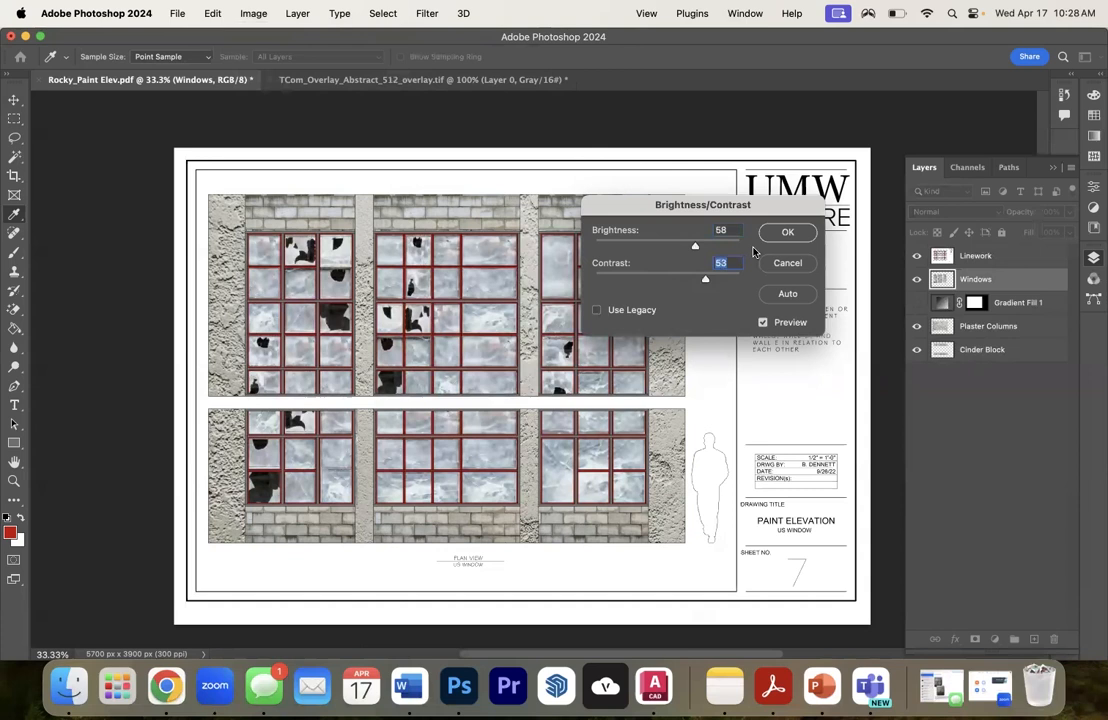
left_click(786, 232)
key("m")
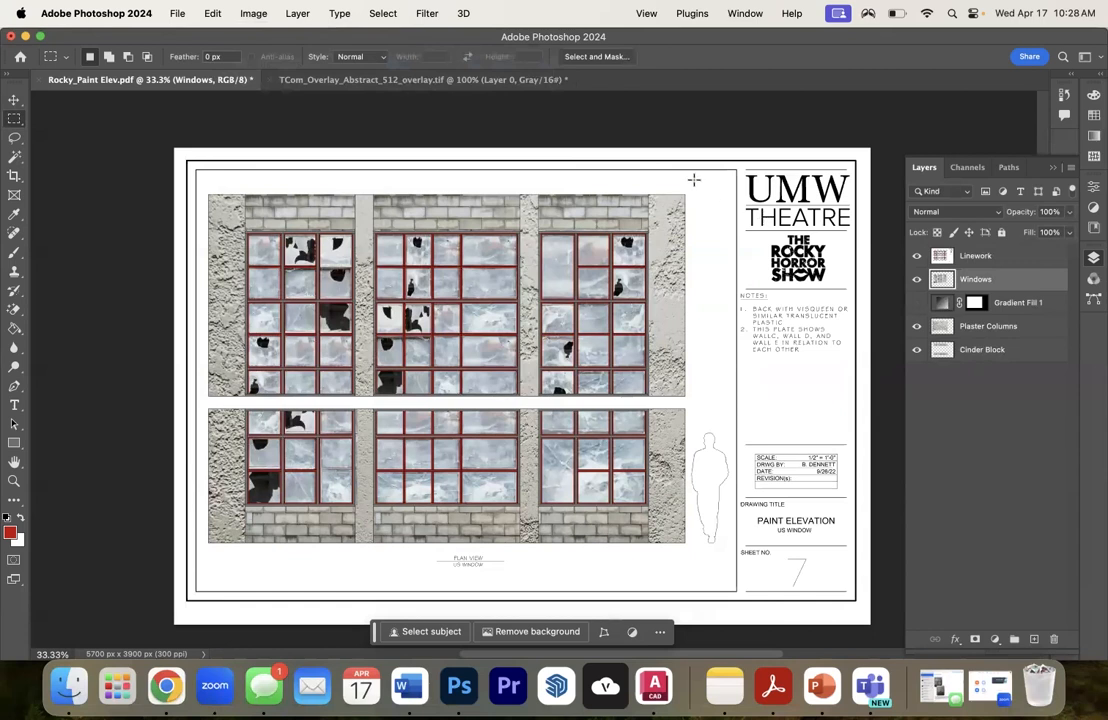
left_click_drag(780, 337, 767, 328)
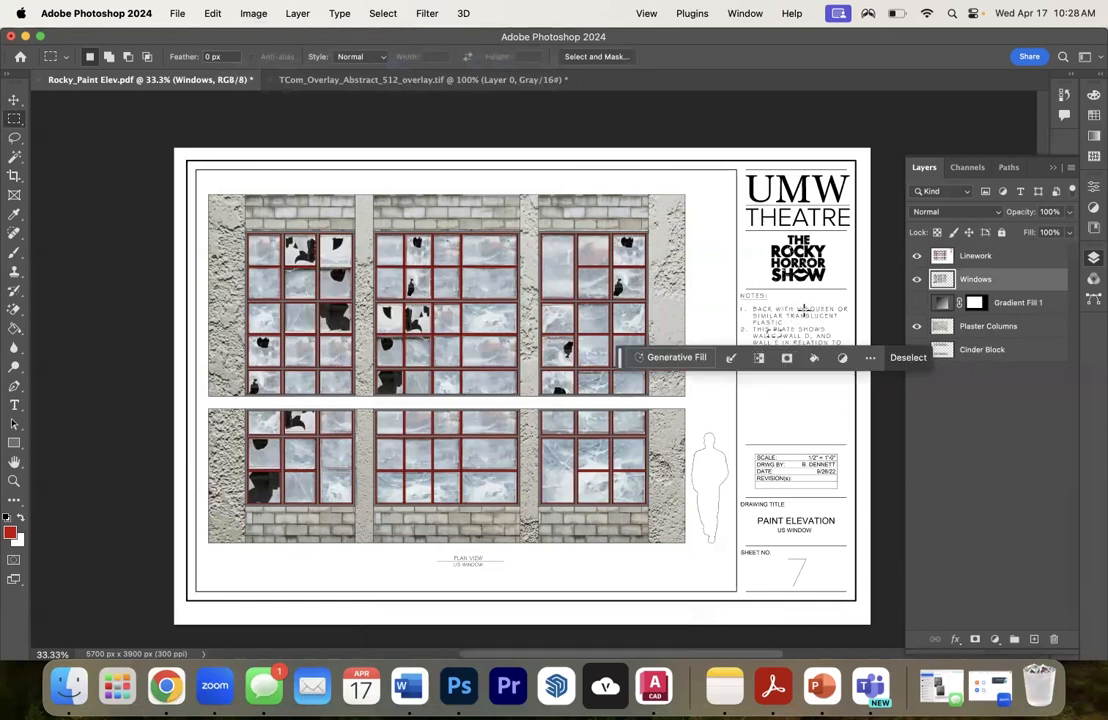
left_click(803, 311)
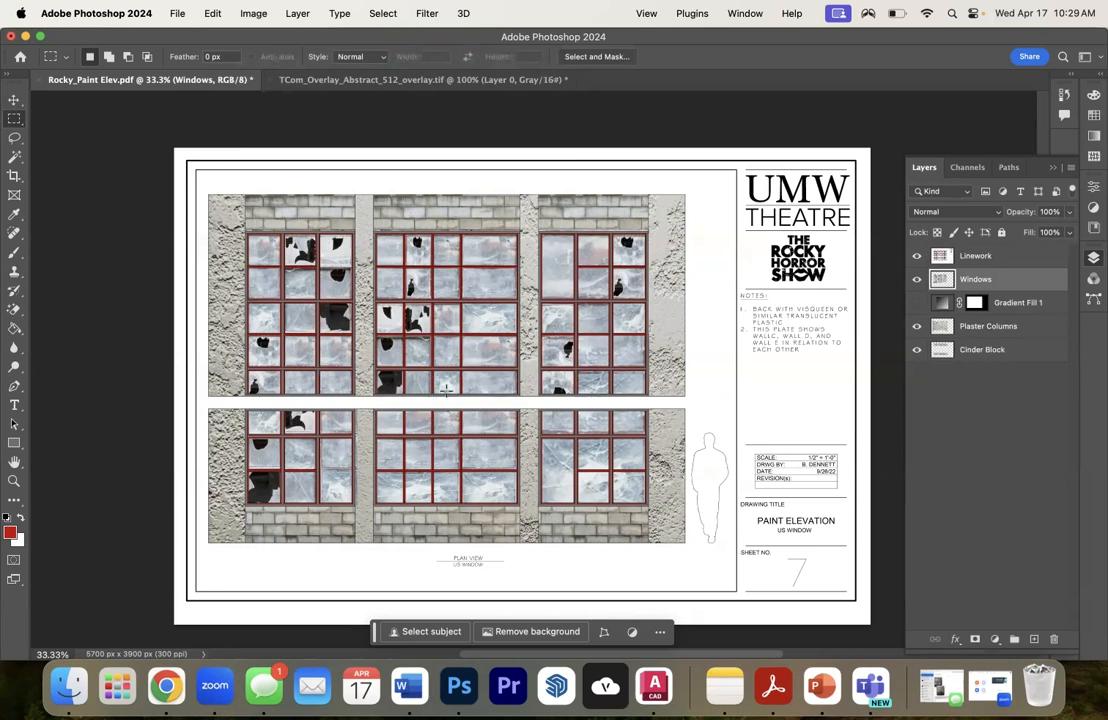
- Fill the human scale figure on the Linework layer with grey a09c9c using the Paint Bucket
left_click(11, 535)
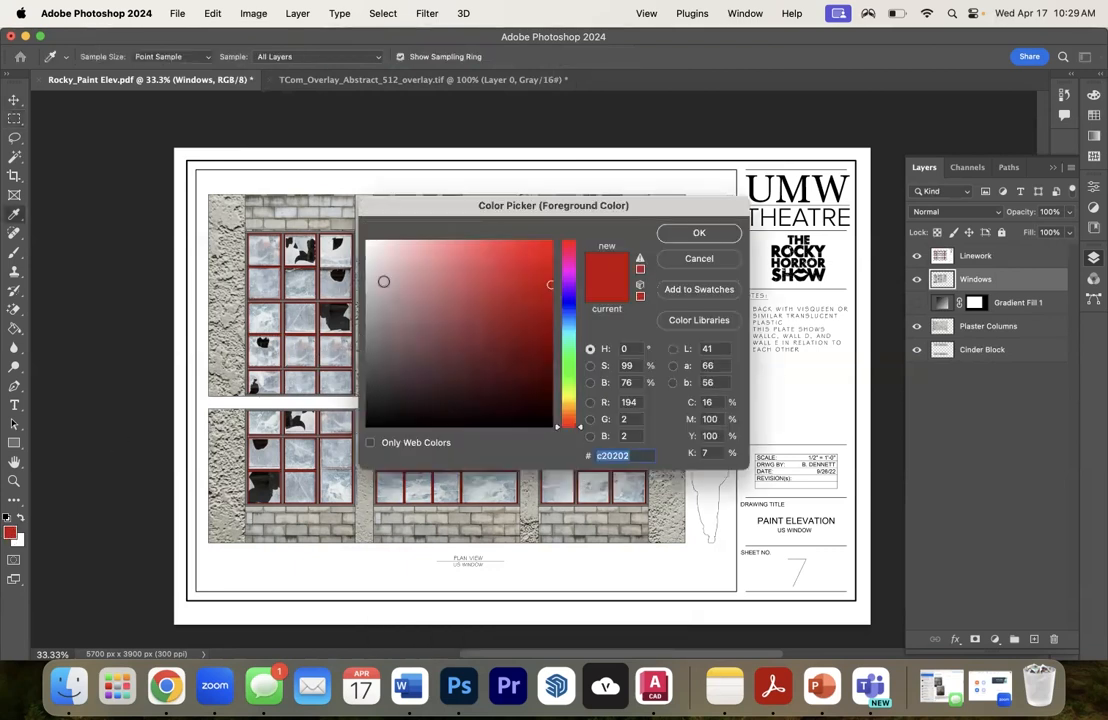
left_click(369, 307)
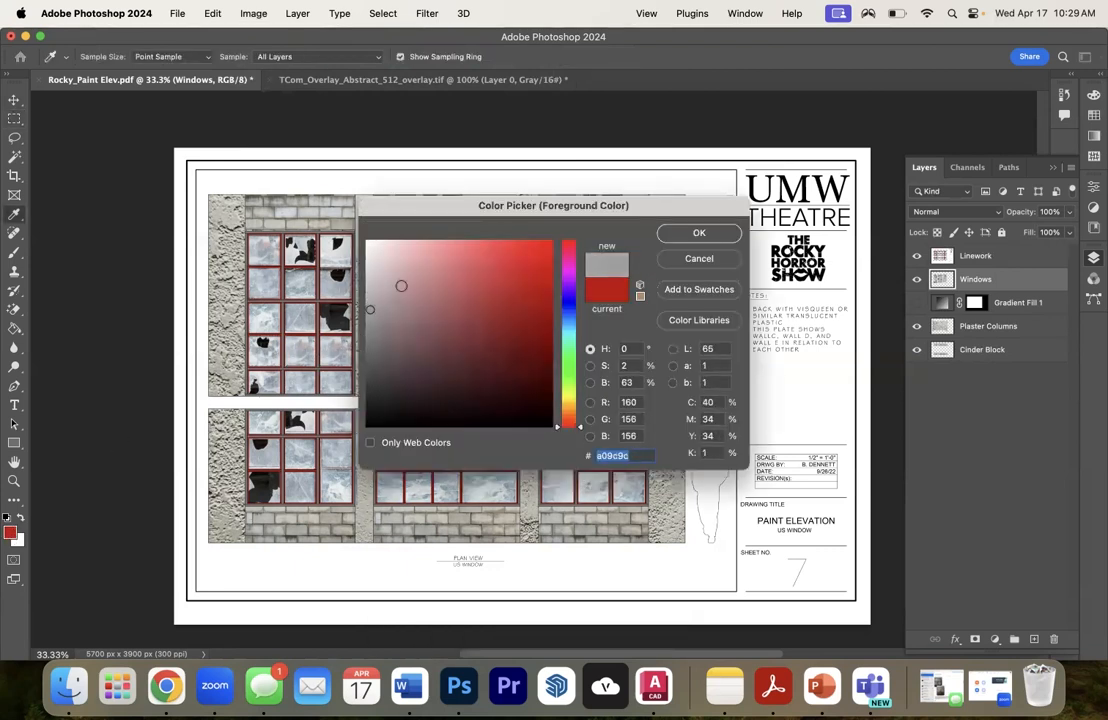
left_click(699, 232)
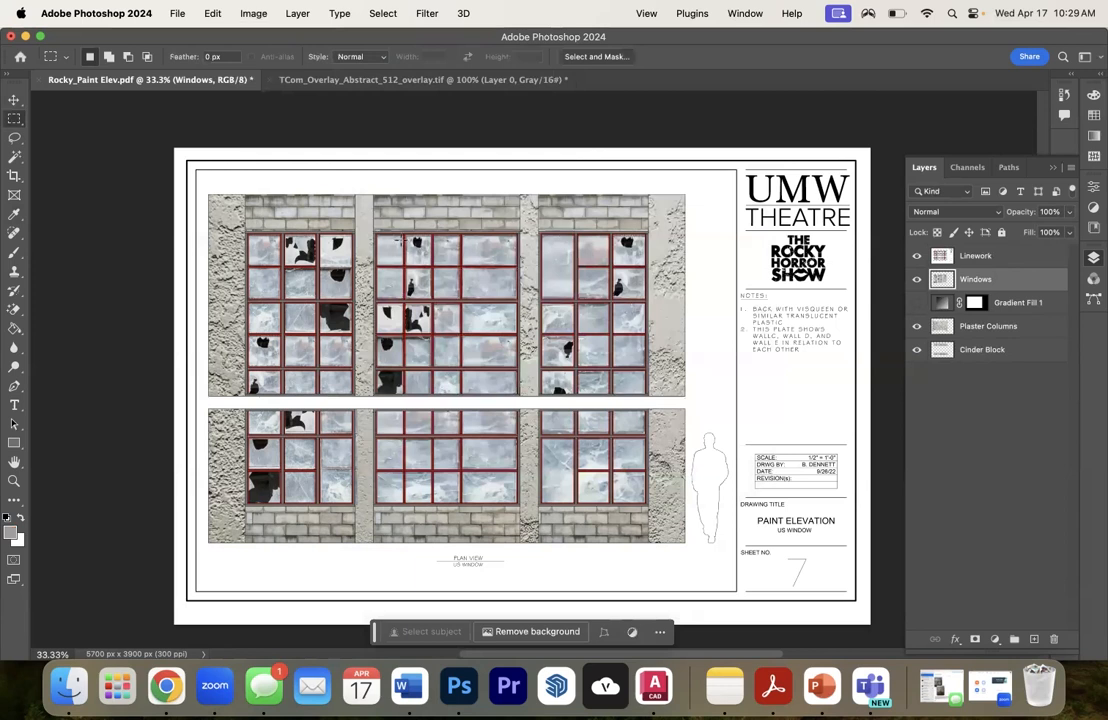
left_click(13, 327)
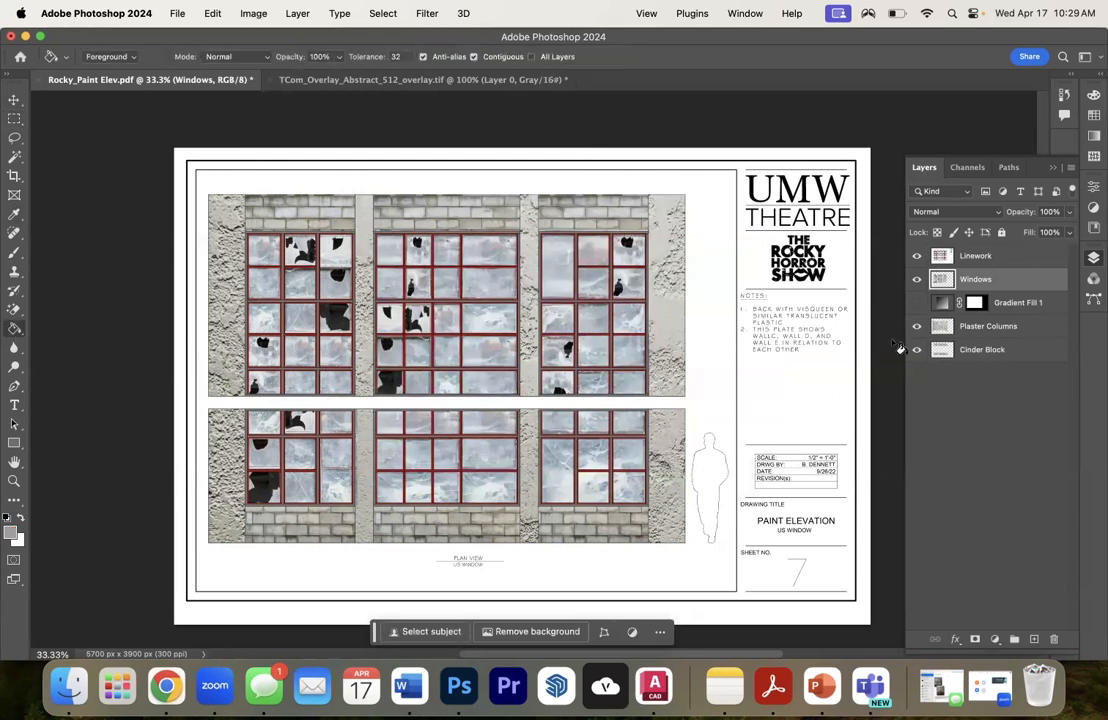
left_click(935, 256)
left_click(714, 482)
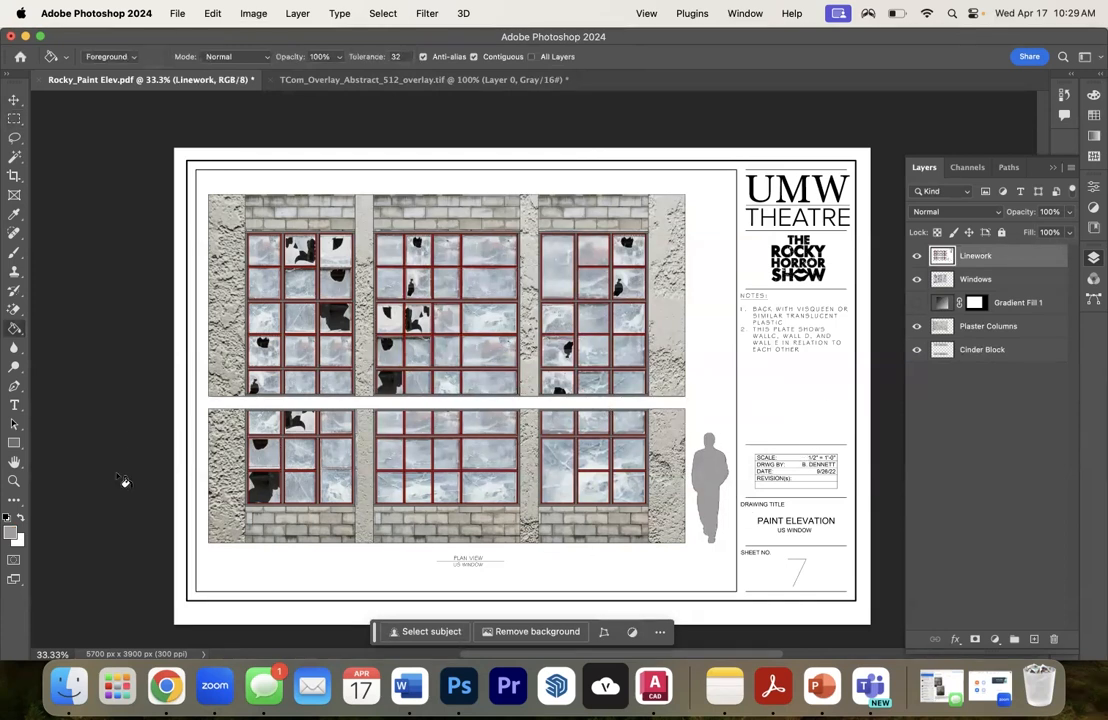
- Set the foreground color to the lighter grey b4b2b2
left_click(11, 531)
left_click(368, 295)
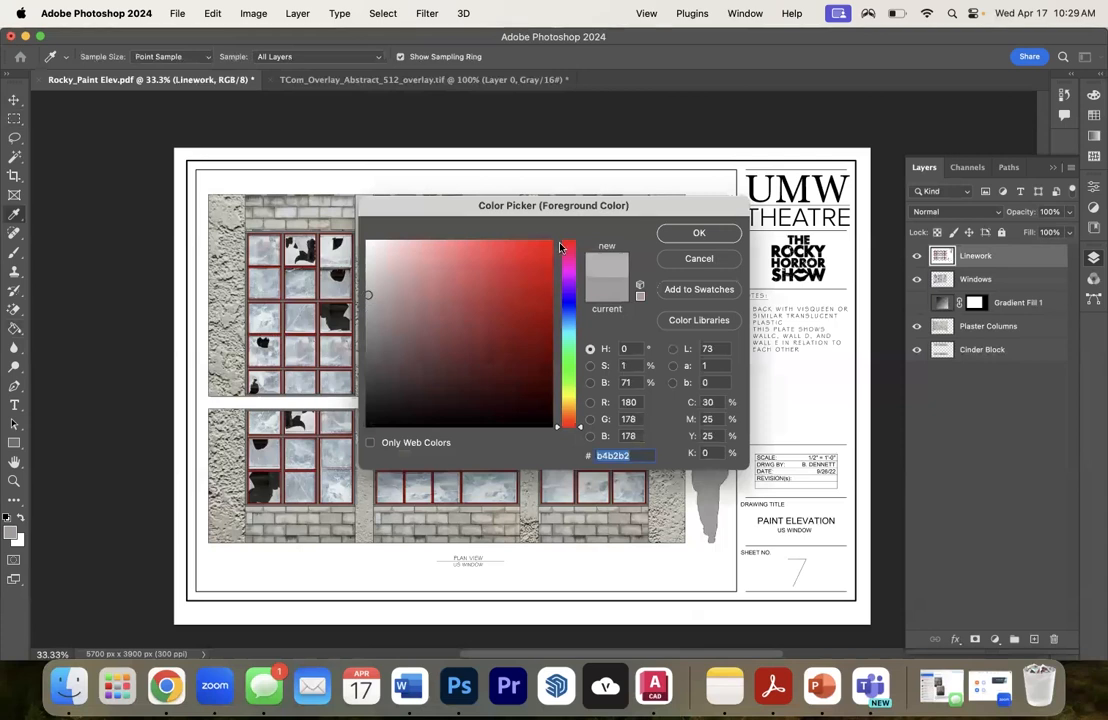
left_click(699, 234)
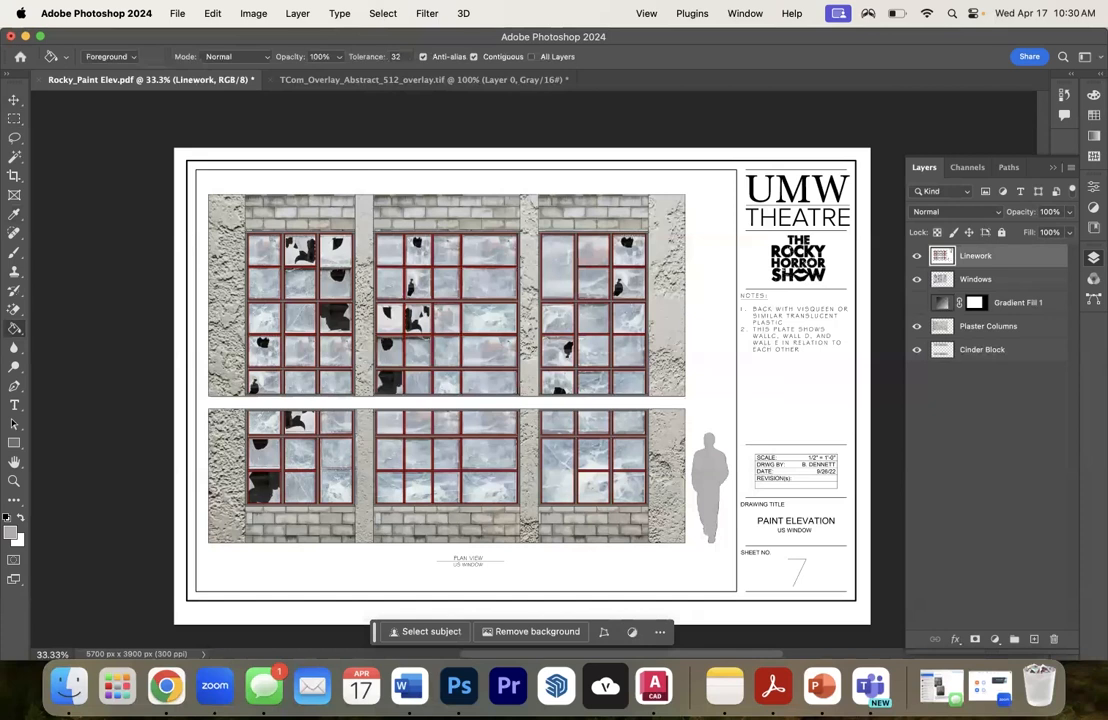
- Save the document to Downloads as Rocky_Paint Elev_Layers in Photoshop PDF format, keeping Photoshop editing capabilities preserved
left_click(177, 14)
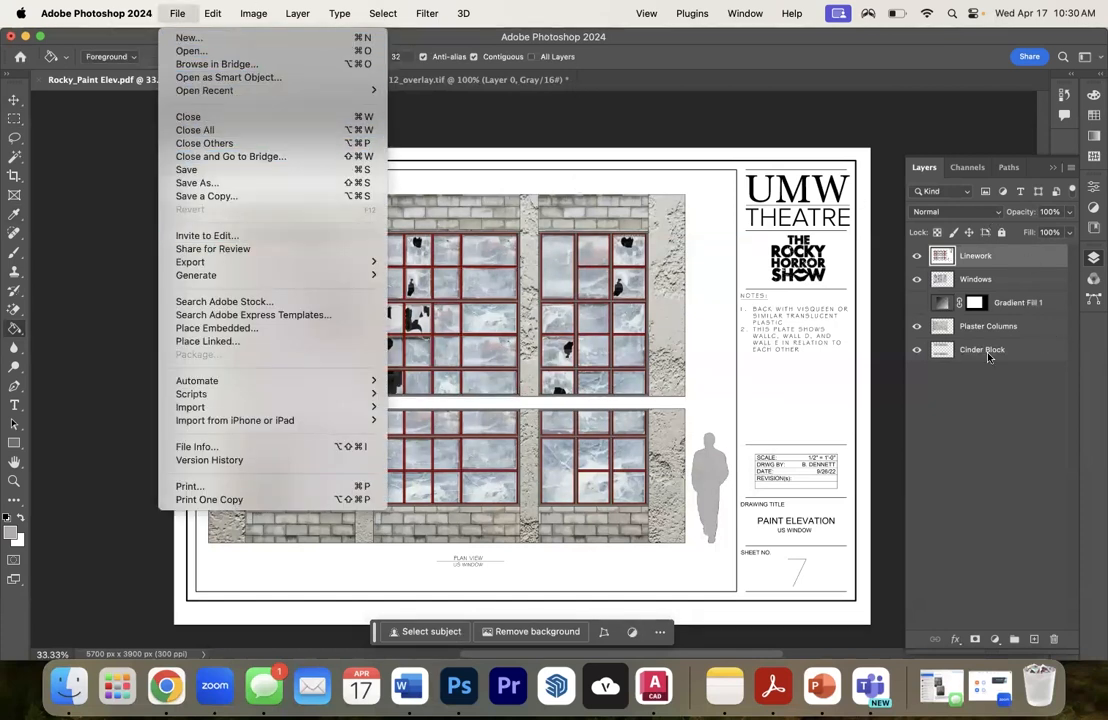
left_click(985, 414)
left_click(177, 13)
left_click(185, 182)
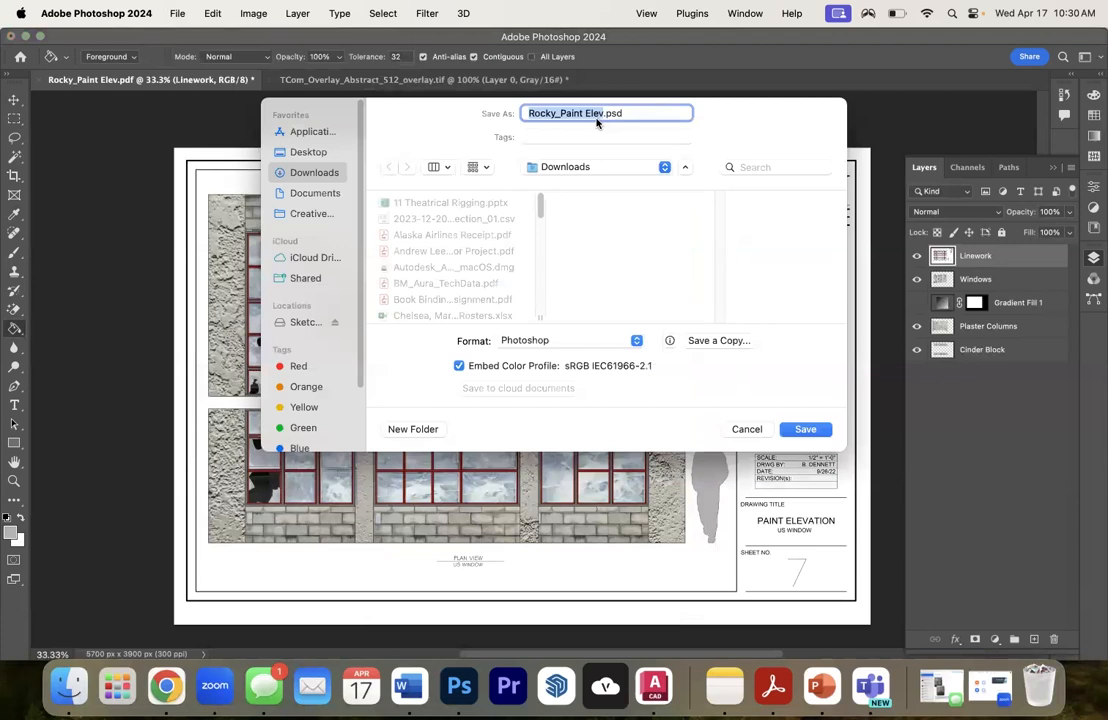
left_click(600, 113)
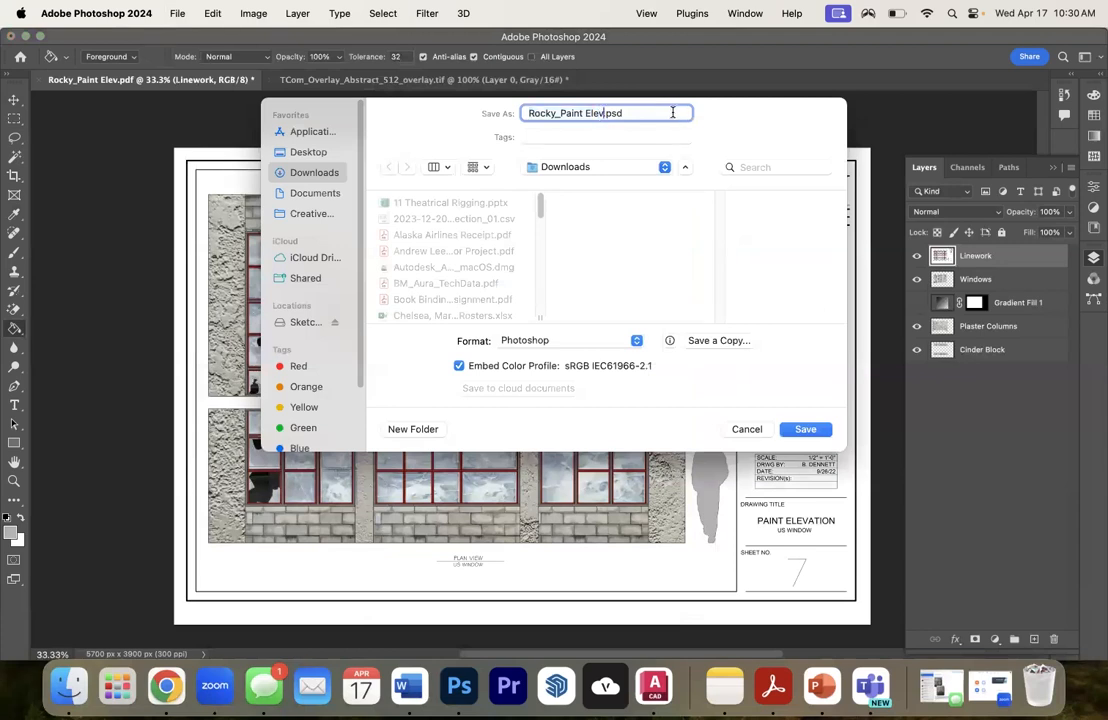
type("_Layers")
left_click(570, 341)
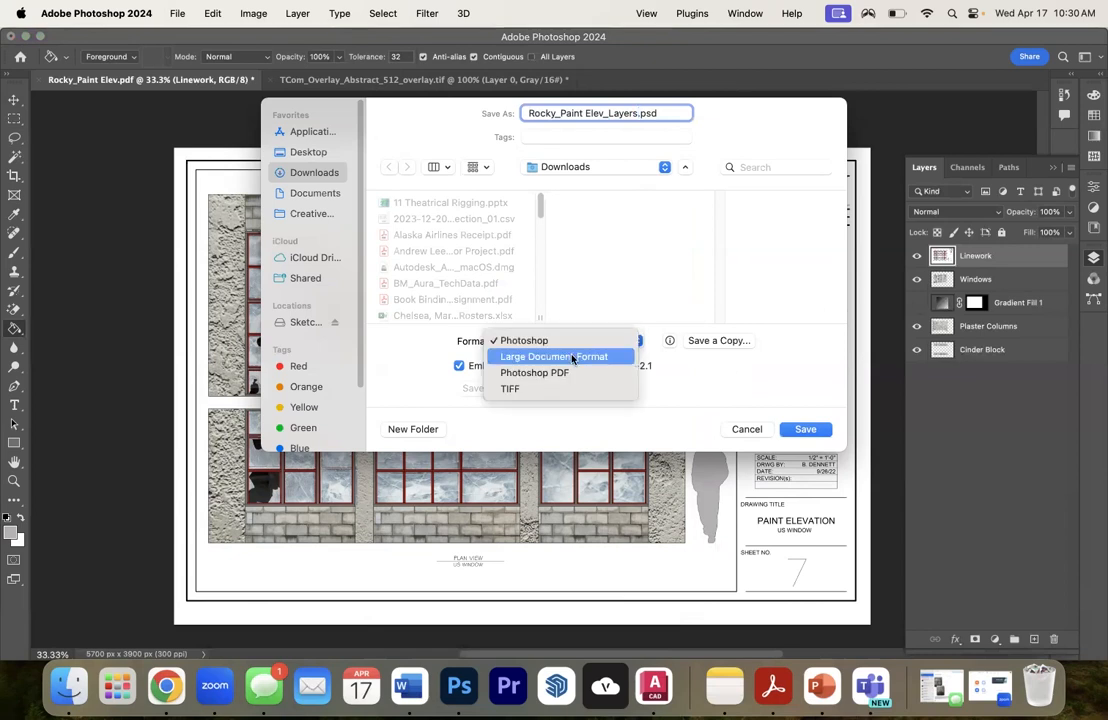
left_click(568, 372)
left_click(800, 430)
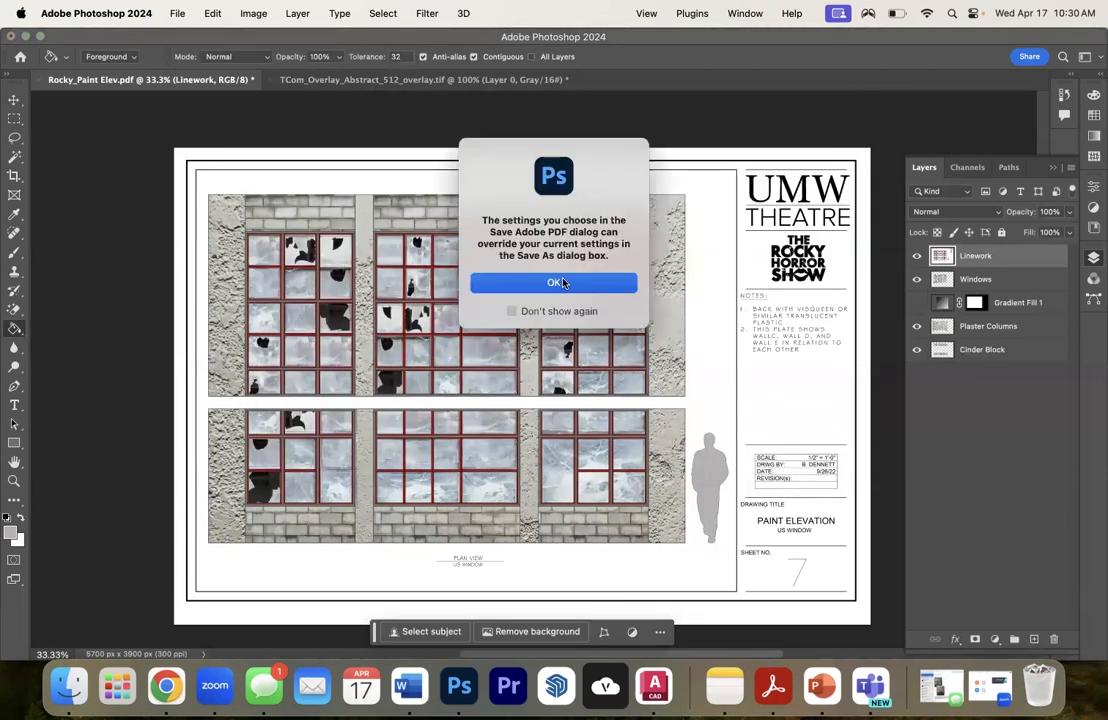
left_click(568, 282)
left_click(760, 527)
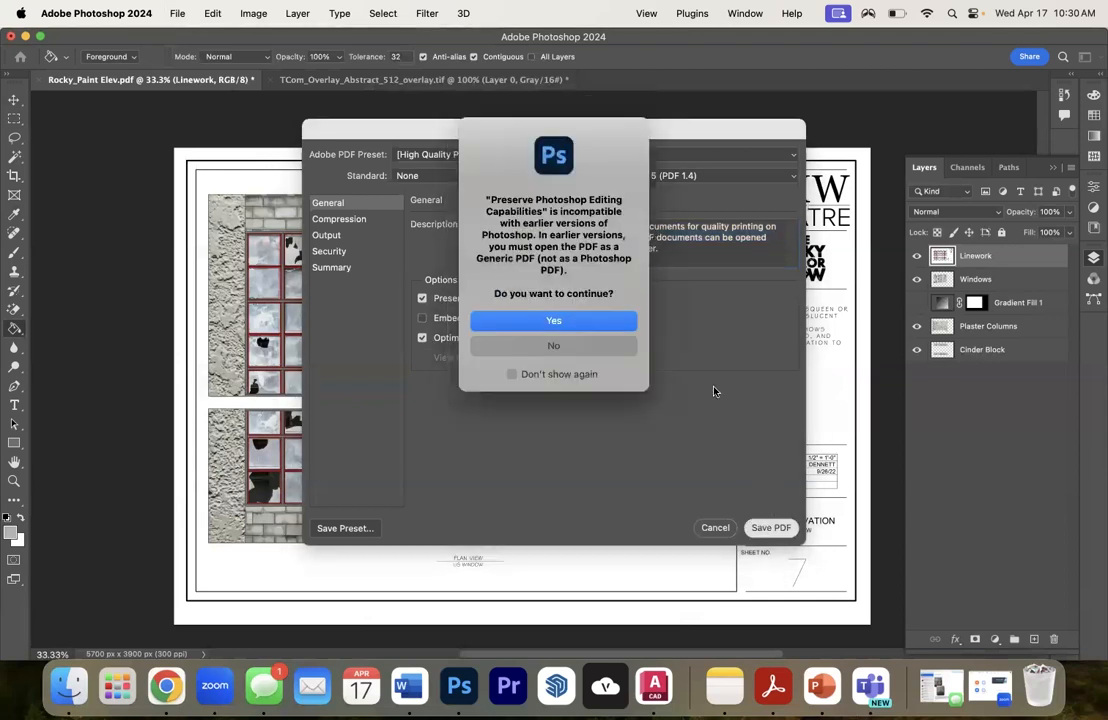
left_click(566, 319)
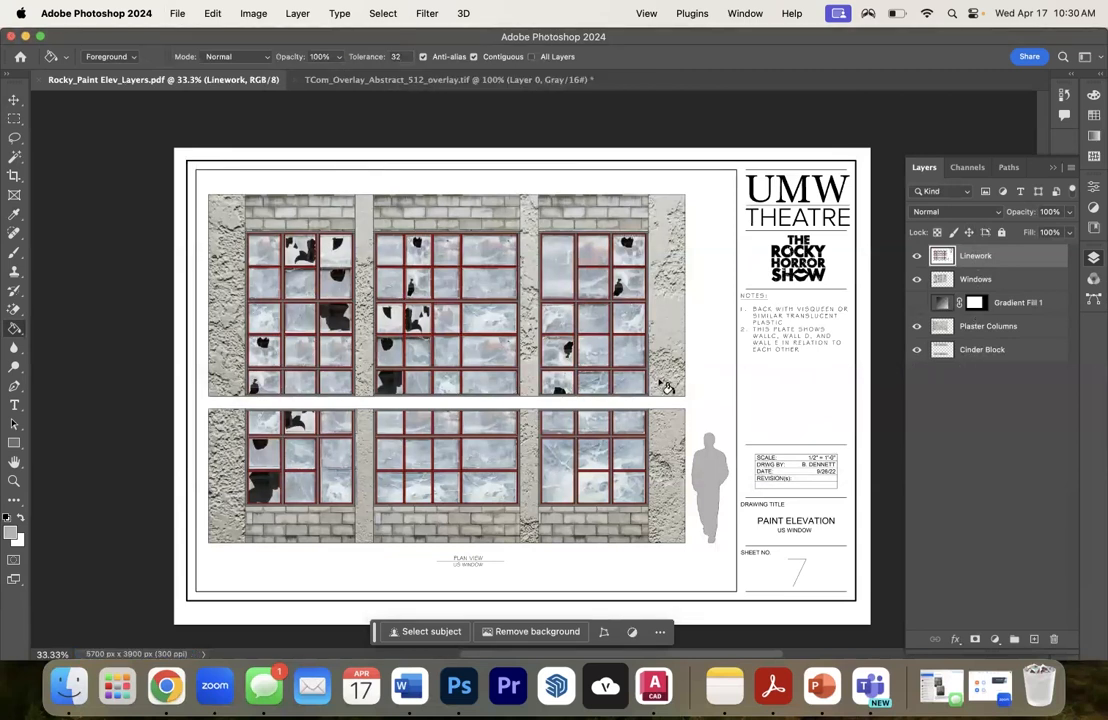
- Save a PNG copy of the paint elevation in Downloads under the suggested file name and default PNG options
left_click(176, 14)
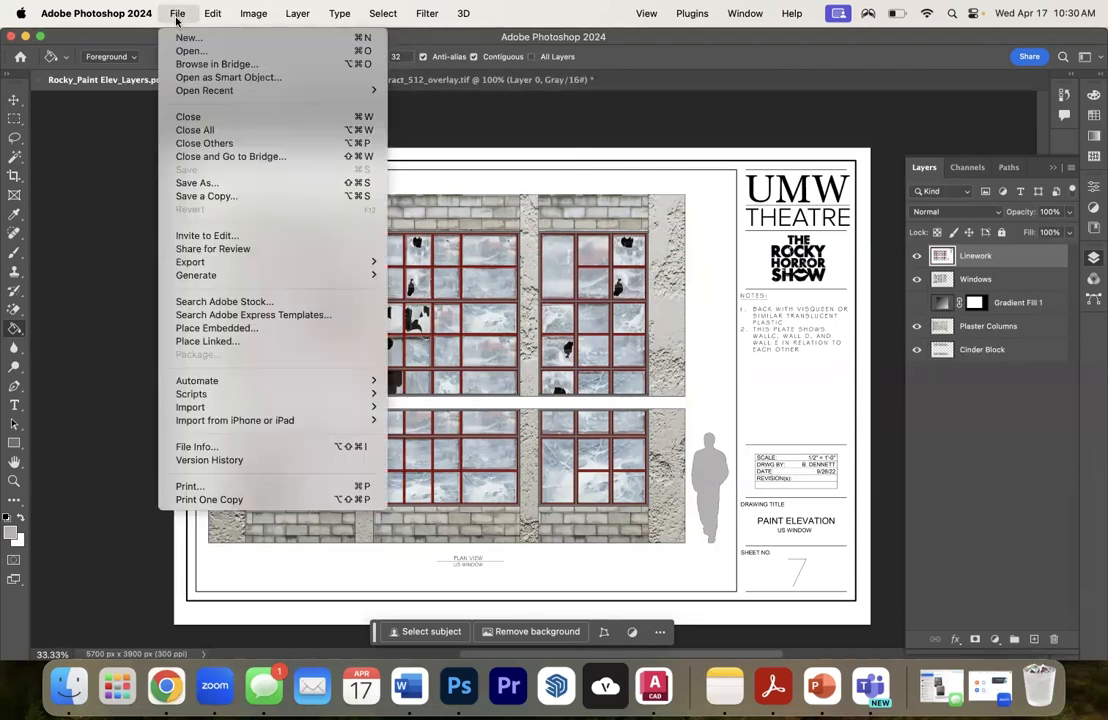
left_click(200, 196)
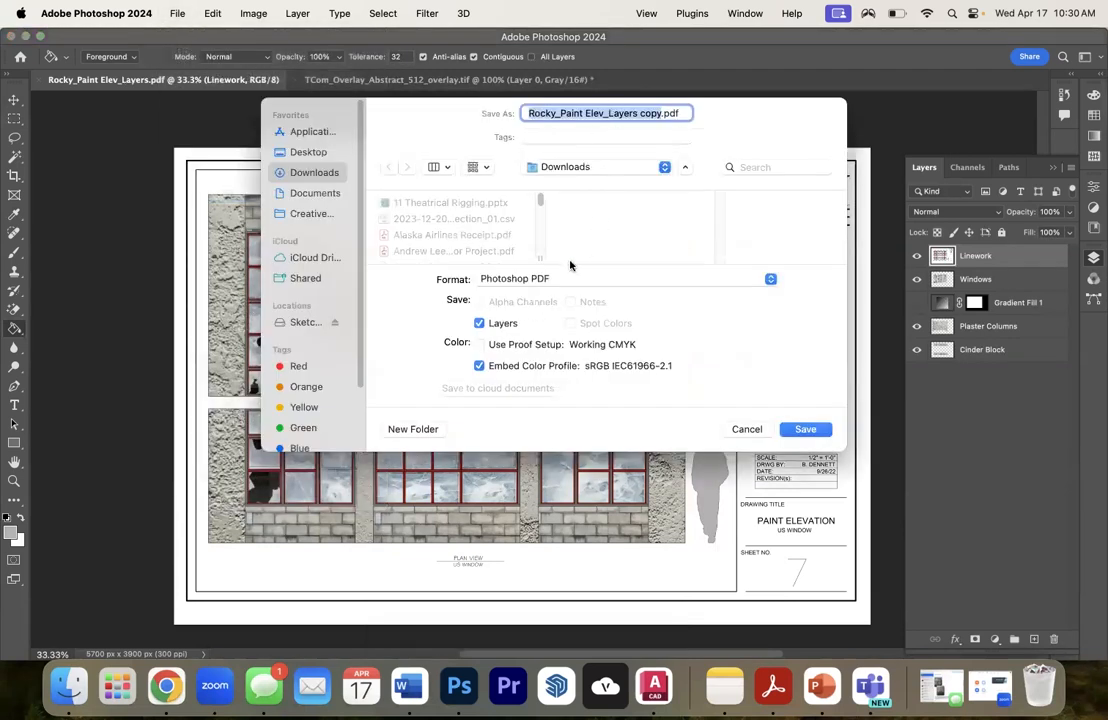
left_click(570, 278)
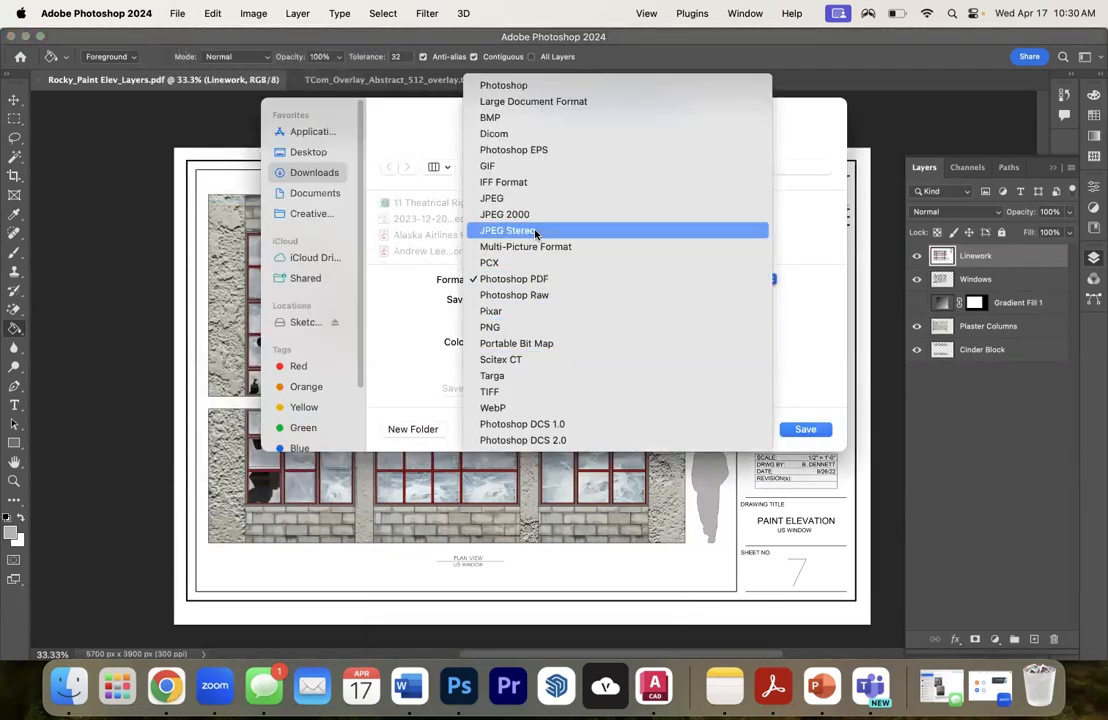
left_click(547, 330)
left_click(797, 432)
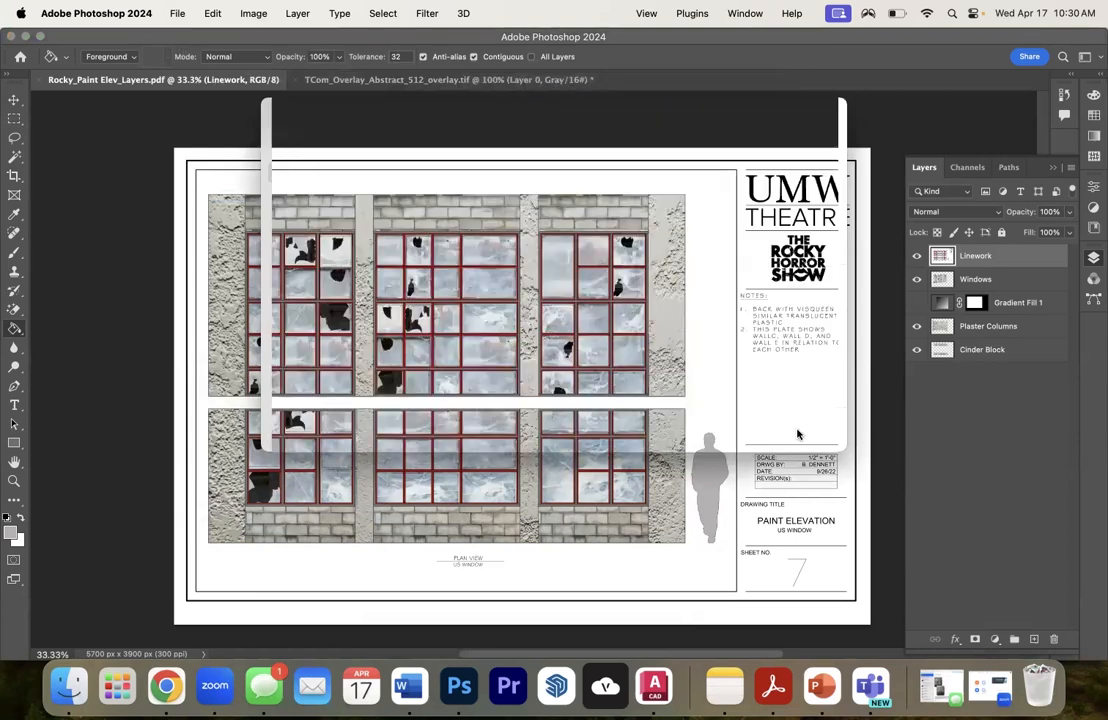
key("Return")
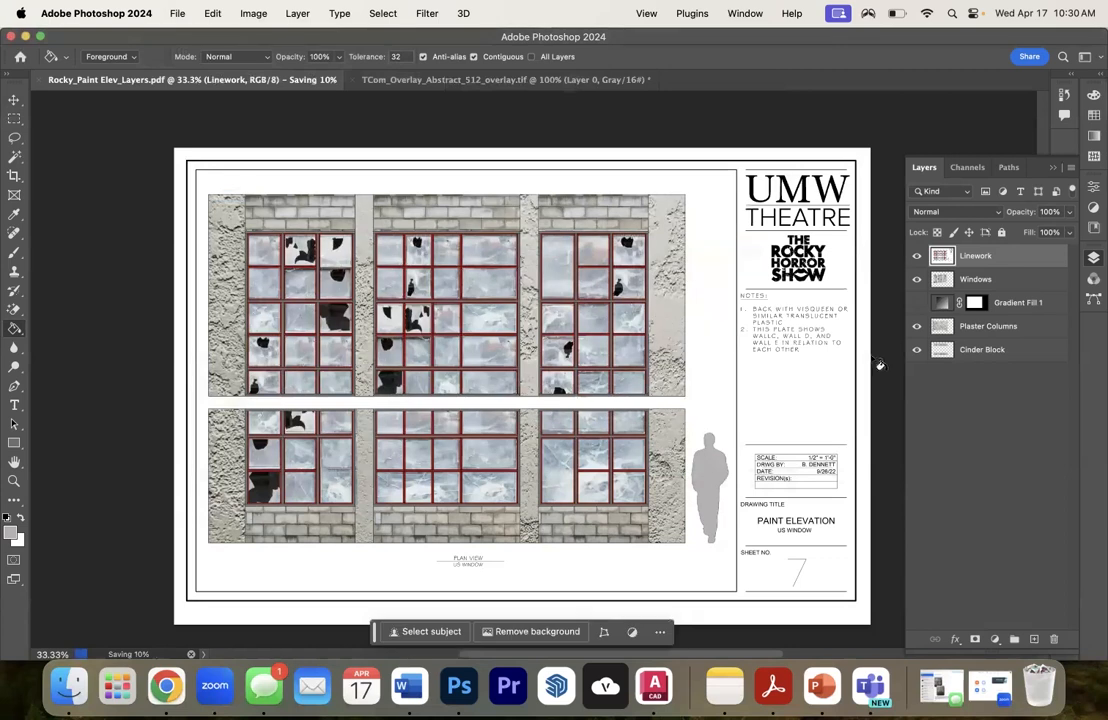